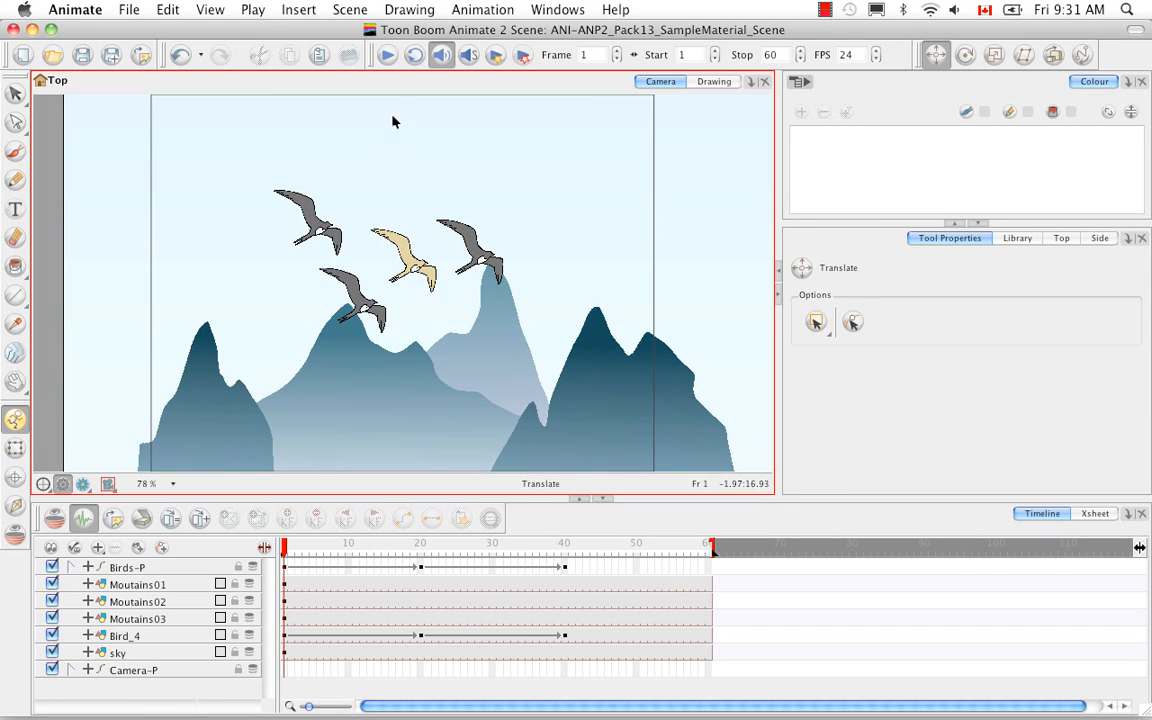
Play back the bird animation and return to frame 1 with the Bird_4 layer hidden
{"action": "left_click", "coordinate": [385, 60]}
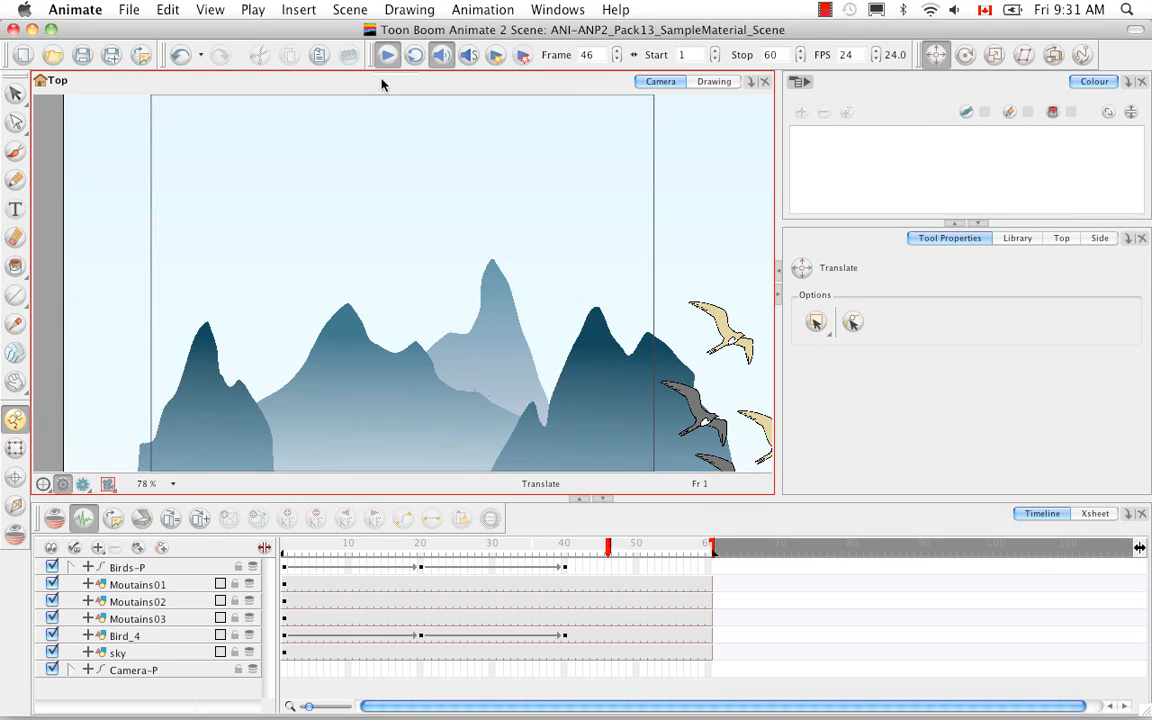
{"action": "left_click", "coordinate": [52, 635]}
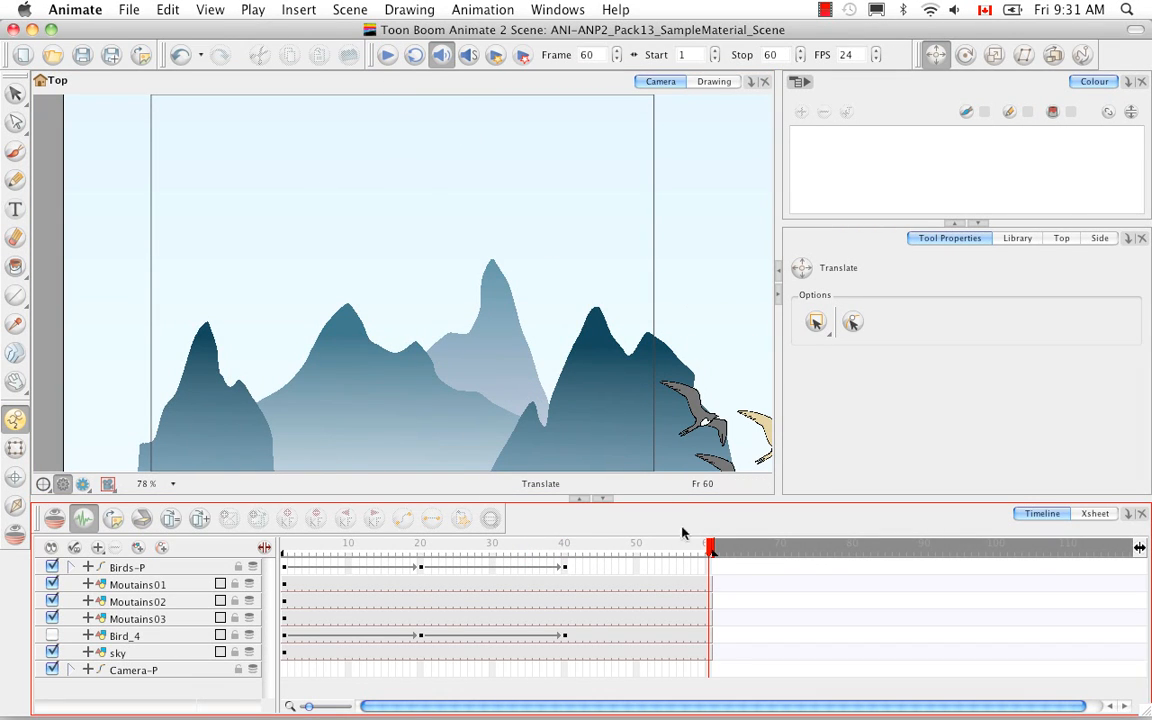
{"action": "left_click_drag", "start_coordinate": [710, 547], "coordinate": [283, 548]}
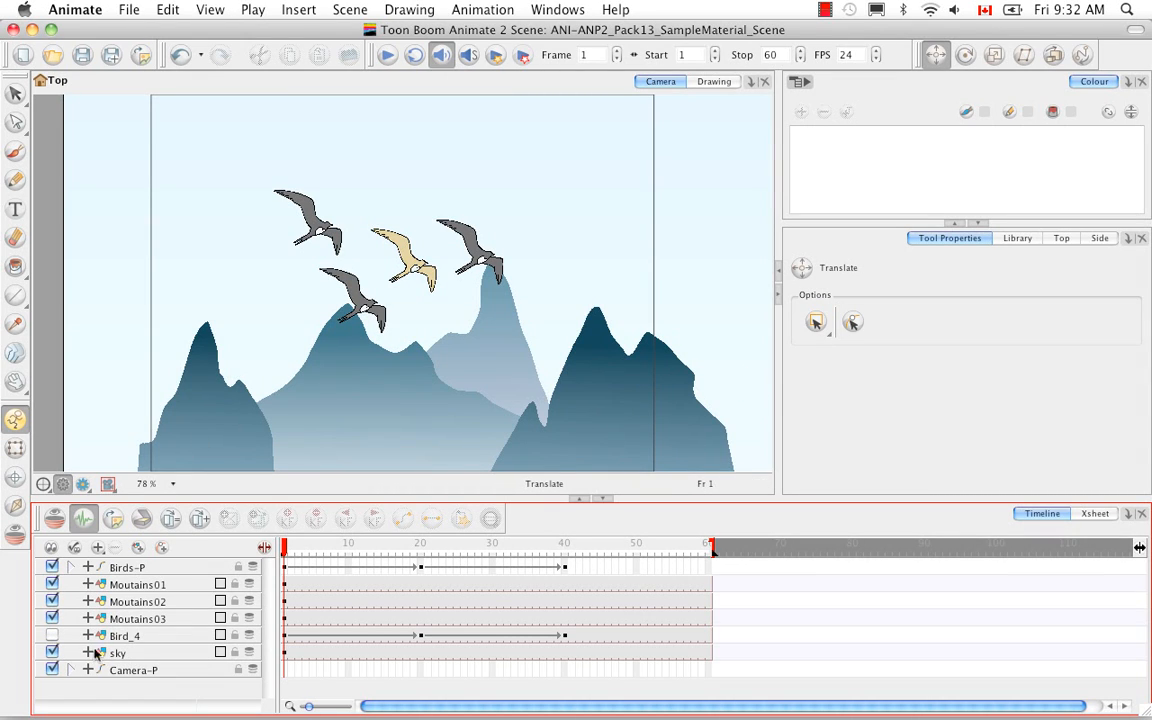
Hide the Birds-P layer, show Bird_4, and preview its flight up to frame 14 before returning to frame 1
{"action": "left_click", "coordinate": [52, 567]}
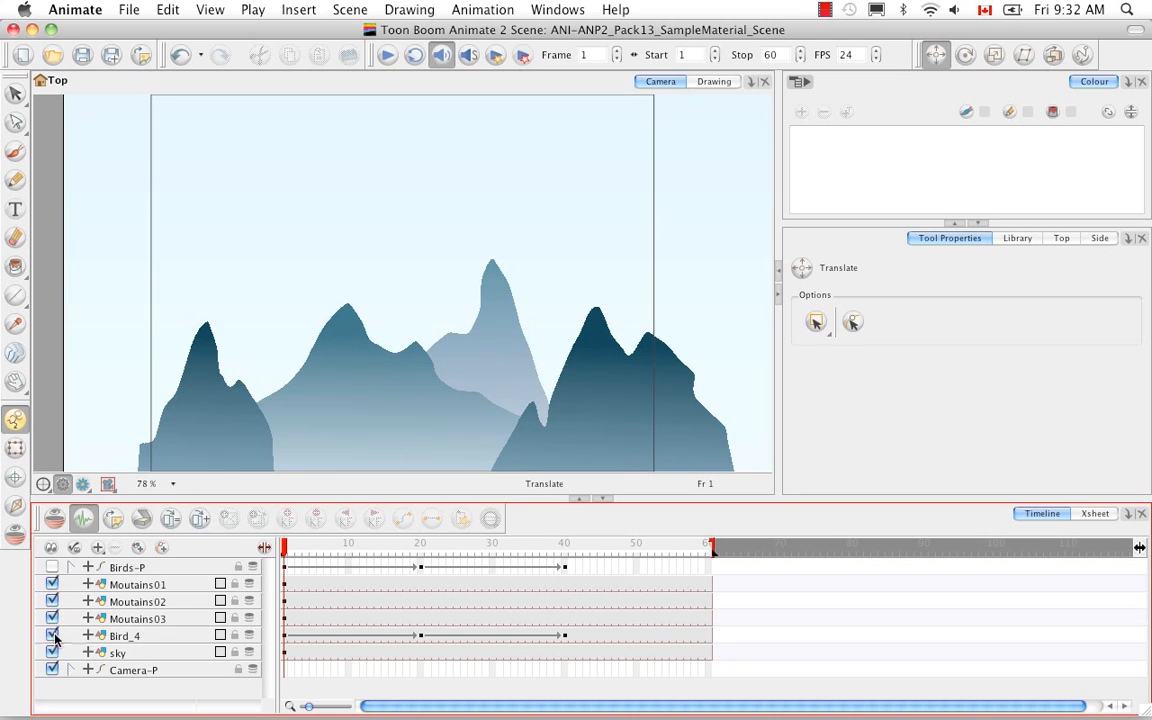
{"action": "left_click_drag", "start_coordinate": [284, 547], "coordinate": [378, 555]}
{"action": "left_click", "coordinate": [394, 492]}
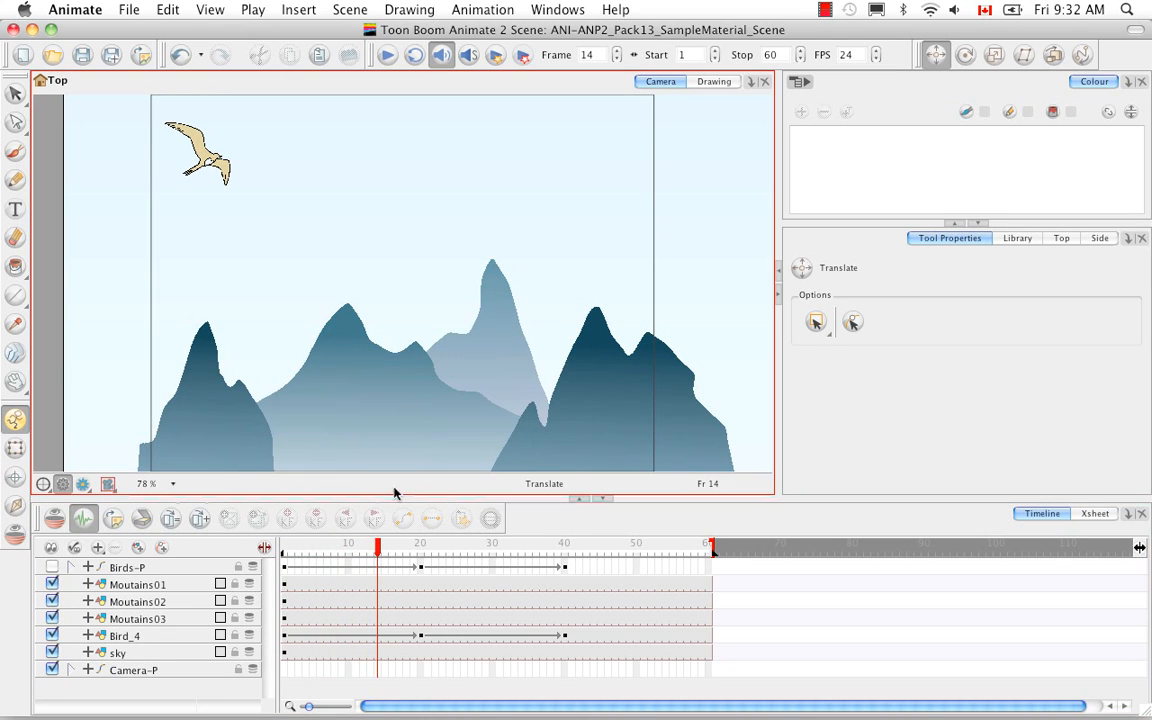
{"action": "key", "text": "1"}
{"action": "key", "text": "1"}
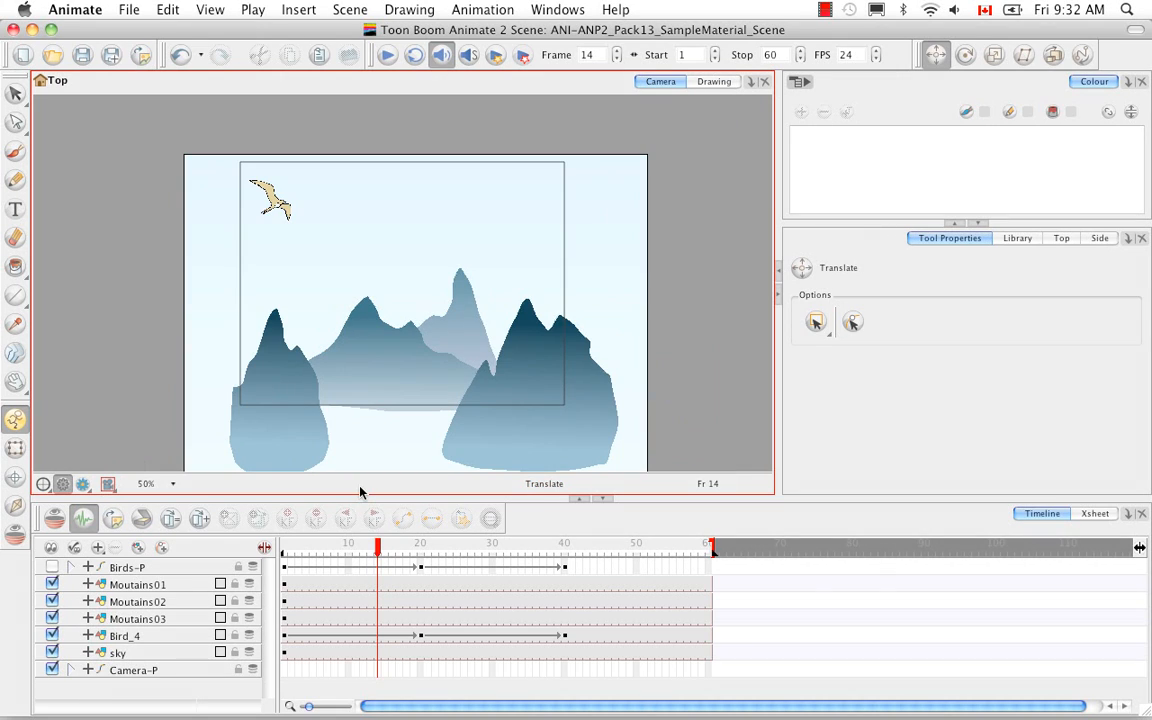
{"action": "left_click_drag", "start_coordinate": [380, 547], "coordinate": [283, 585]}
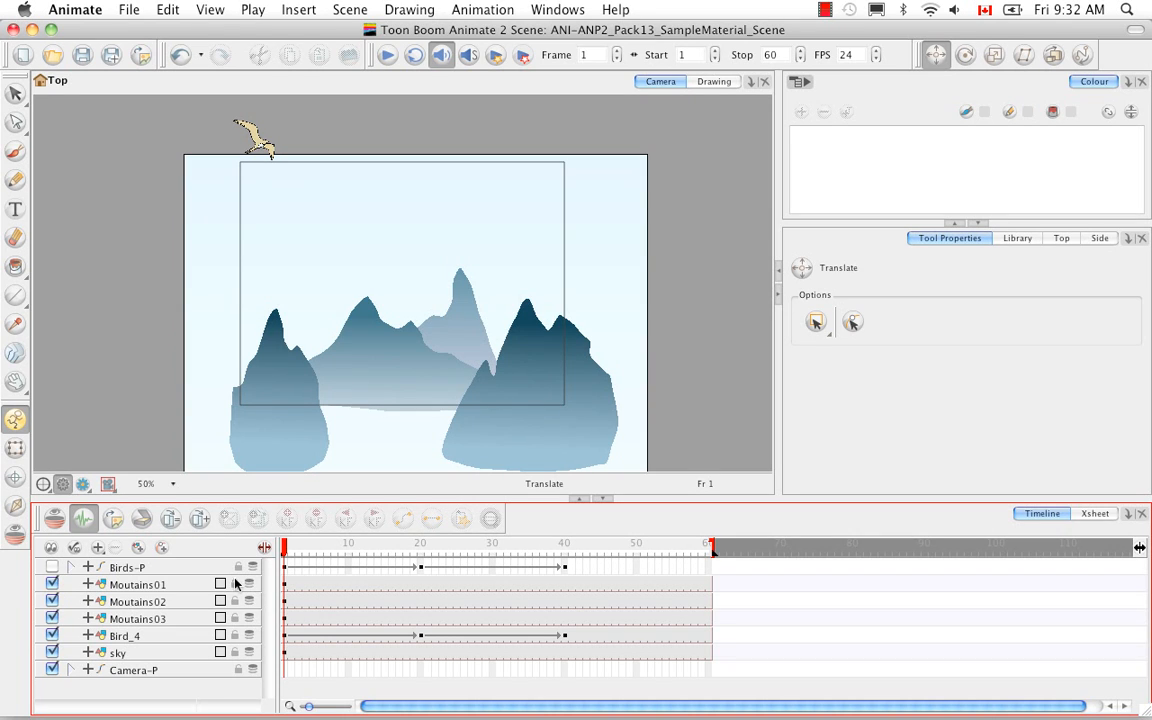
Show Birds-P in place of Bird_4 to view its child layers, and restore Bird_4 with Birds-P hidden
{"action": "left_click", "coordinate": [52, 636]}
{"action": "left_click", "coordinate": [52, 567]}
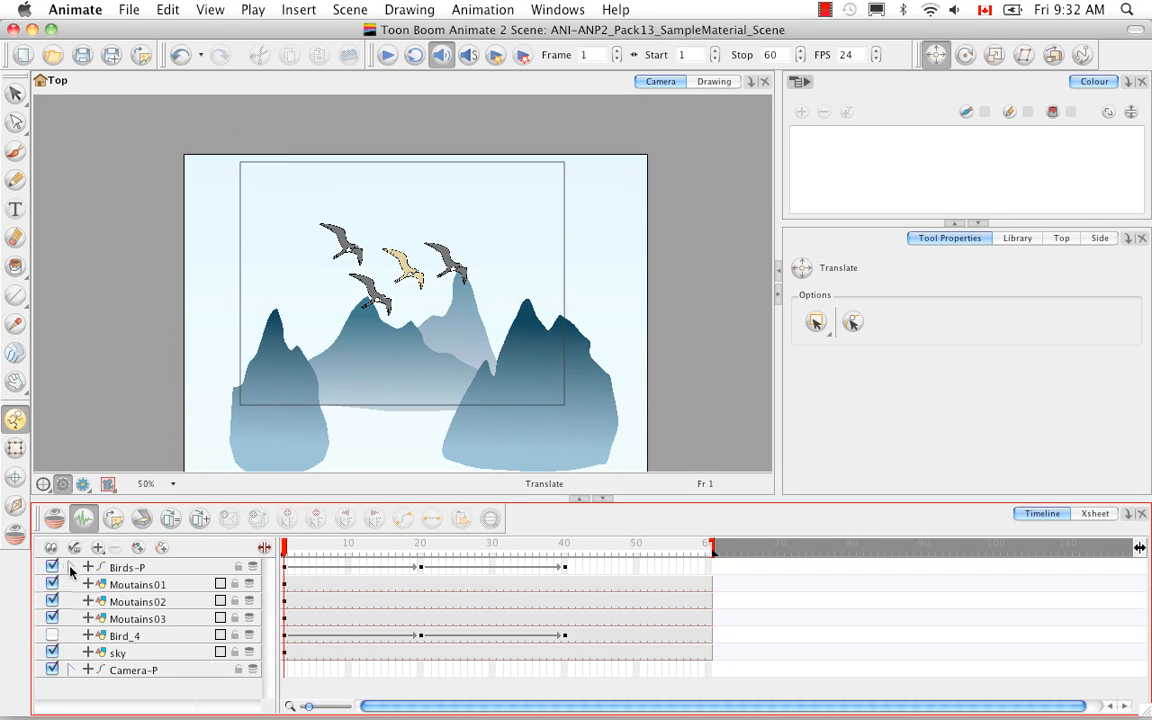
{"action": "left_click", "coordinate": [87, 567]}
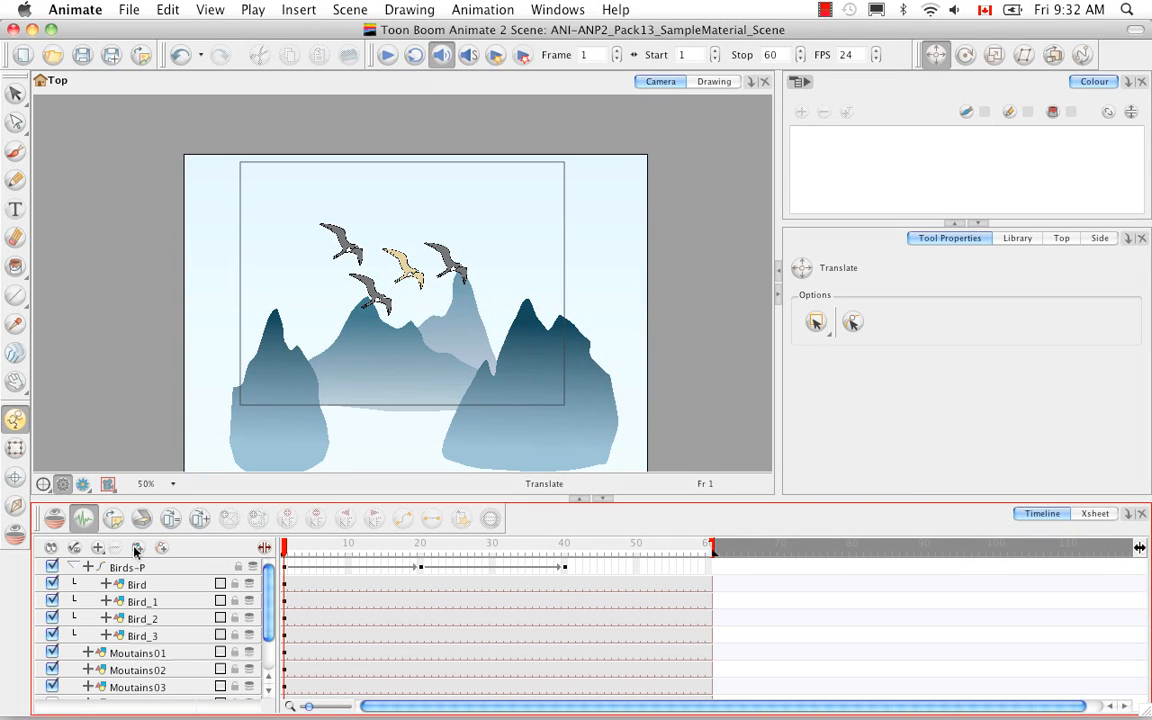
{"action": "left_click", "coordinate": [76, 564]}
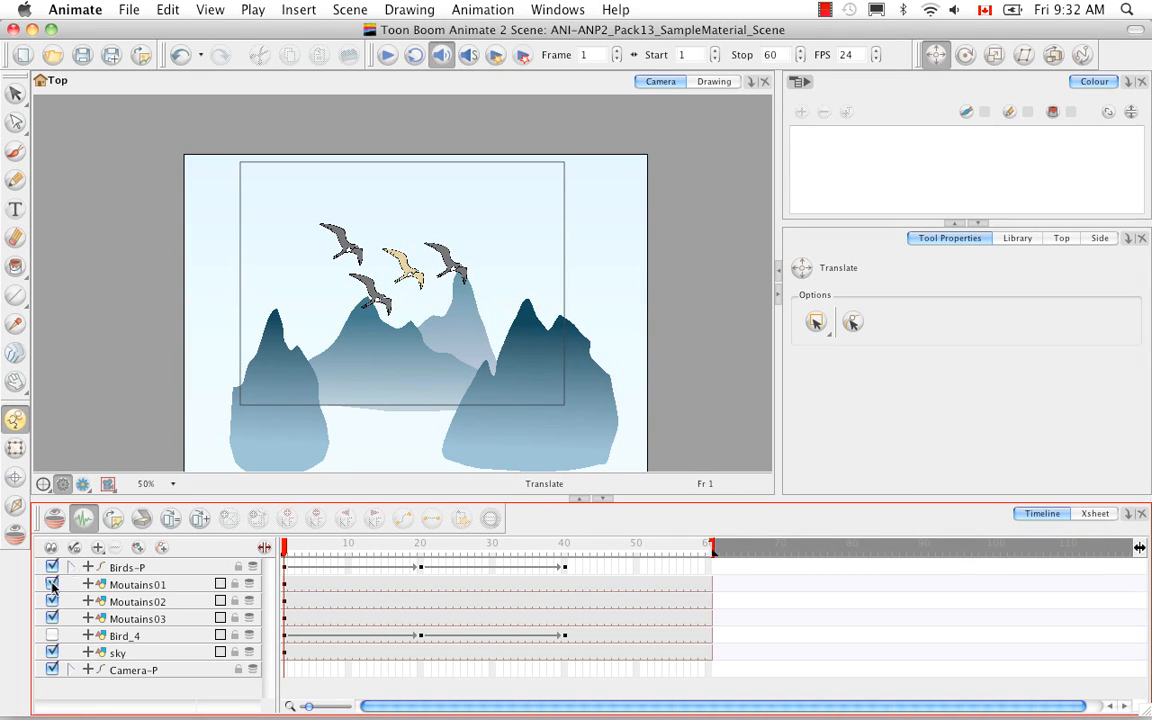
{"action": "left_click", "coordinate": [54, 635]}
{"action": "left_click", "coordinate": [51, 567]}
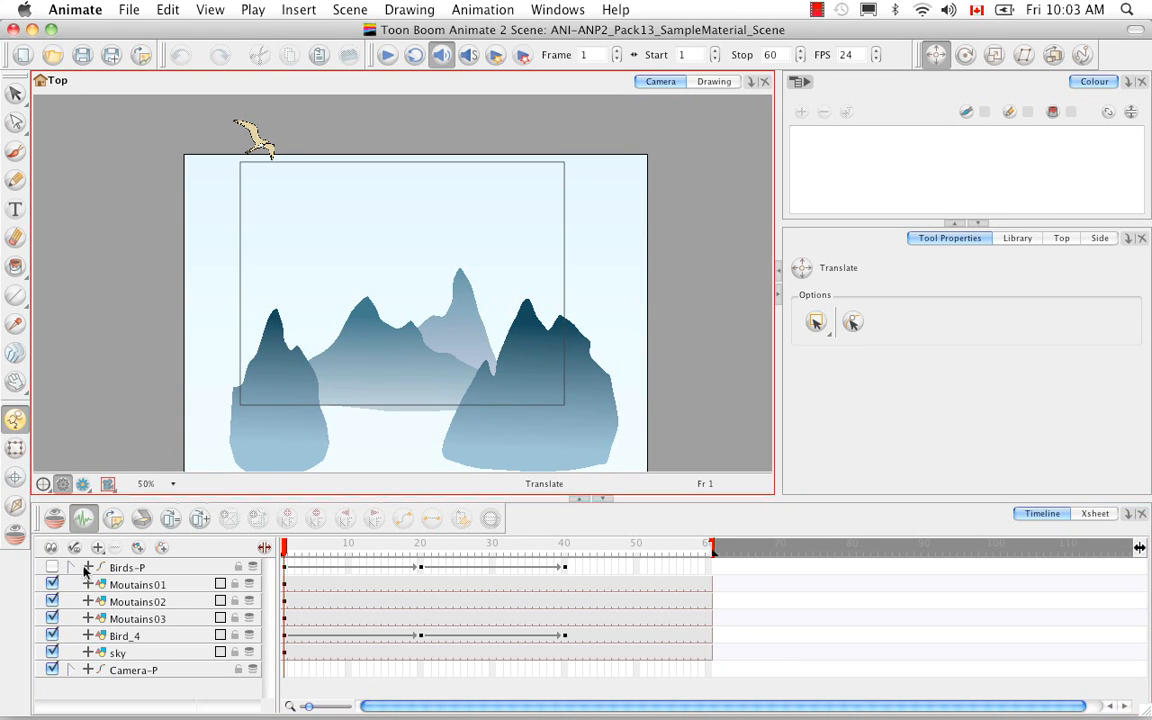
Expand Birds-P, briefly show its child layer Bird, and leave the whole group hidden and collapsed
{"action": "left_click", "coordinate": [86, 568]}
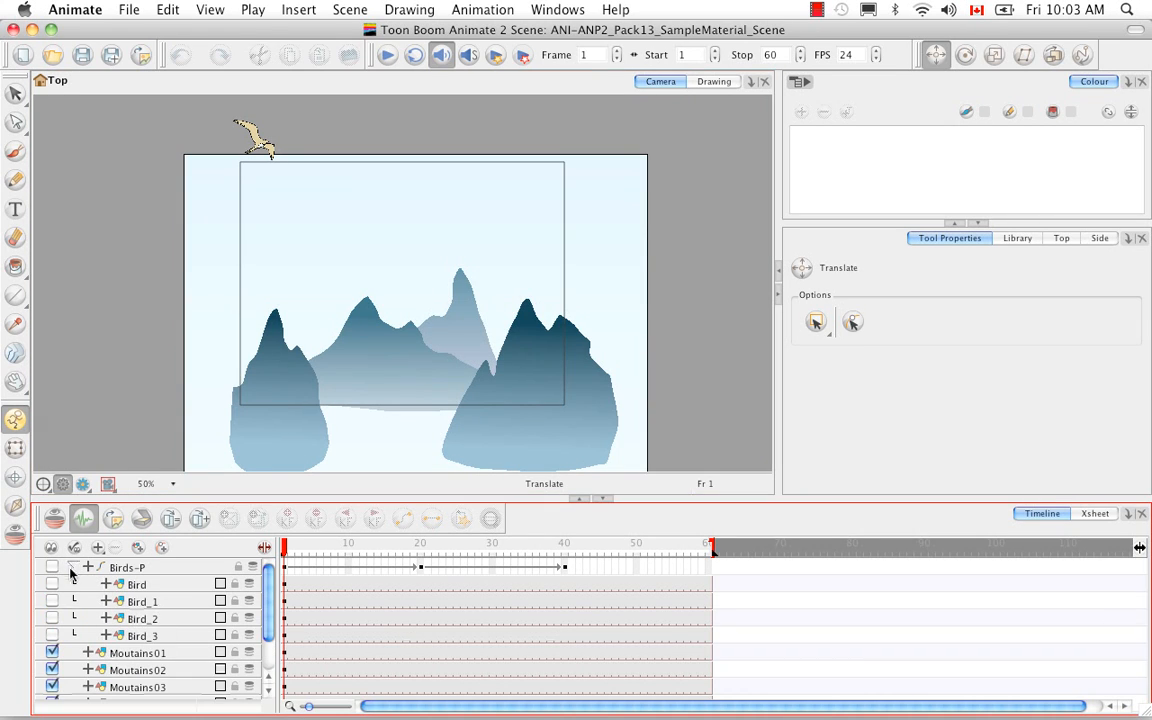
{"action": "left_click", "coordinate": [52, 584]}
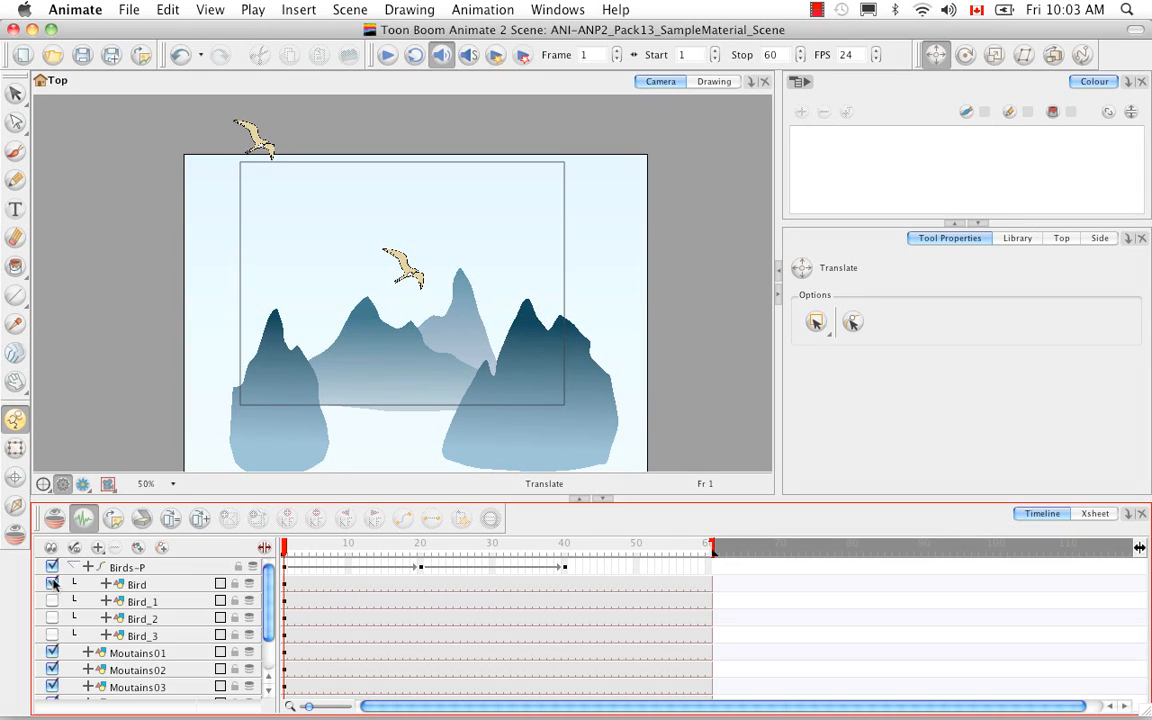
{"action": "left_click", "coordinate": [52, 584]}
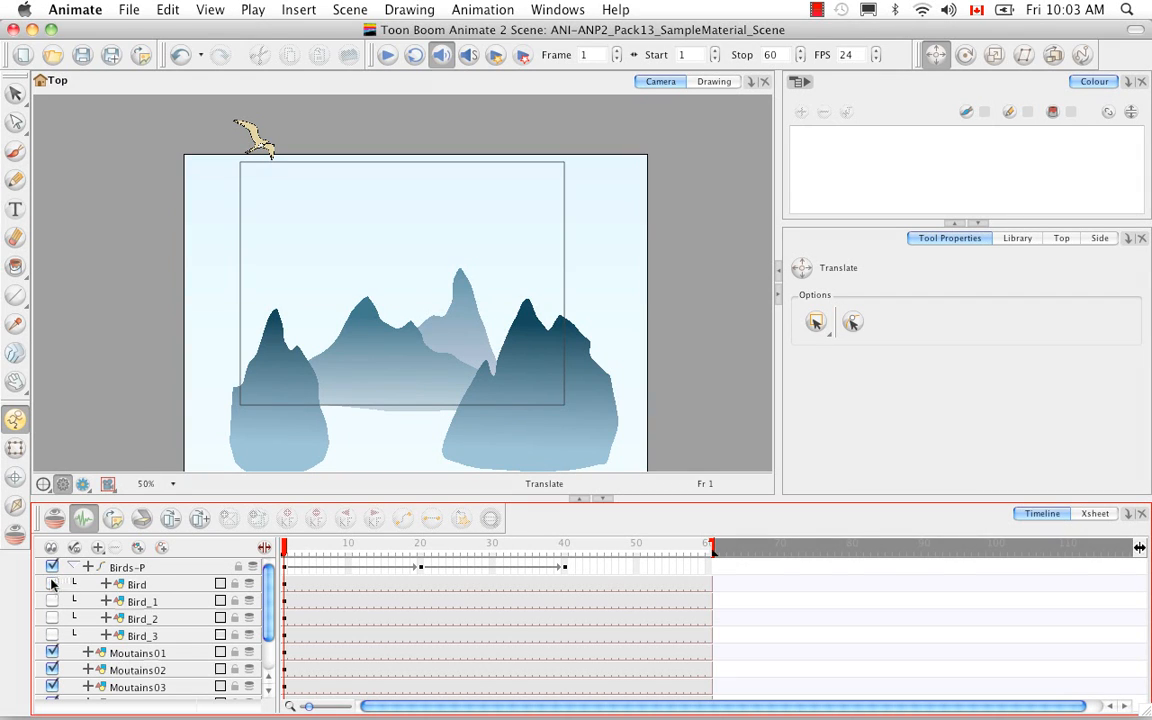
{"action": "left_click", "coordinate": [52, 567]}
{"action": "left_click", "coordinate": [75, 567]}
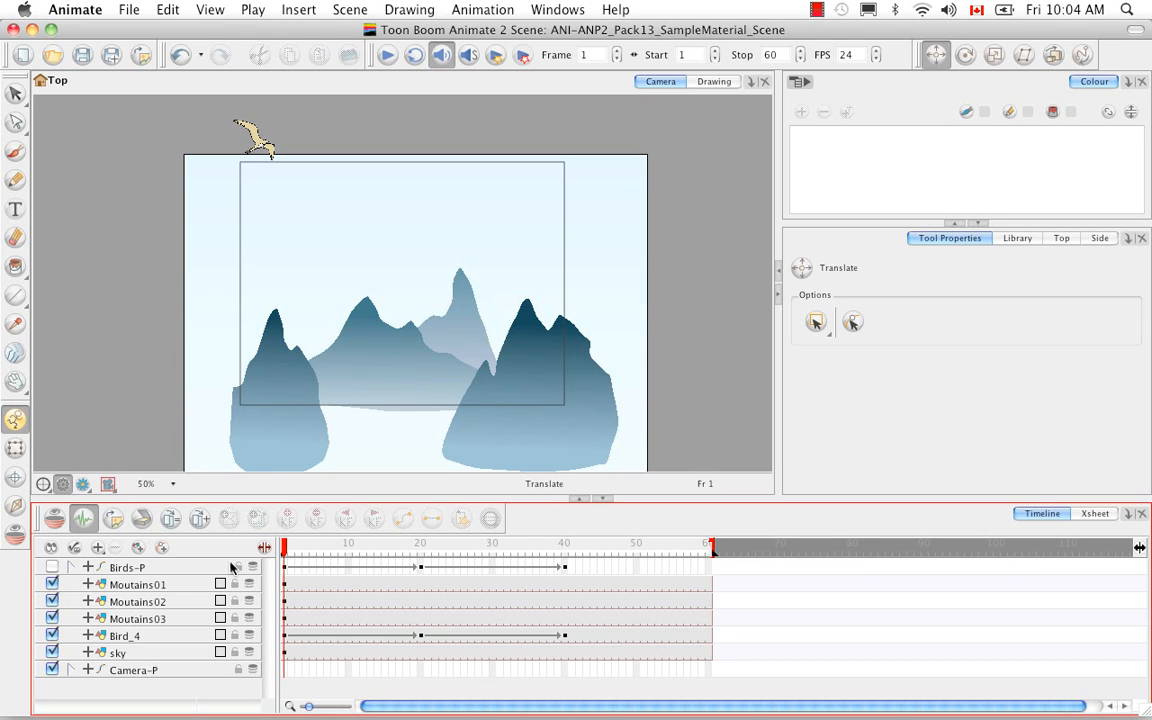
Display the timeline's parameter values and expand the Birds-P peg's functions
{"action": "left_click", "coordinate": [264, 547]}
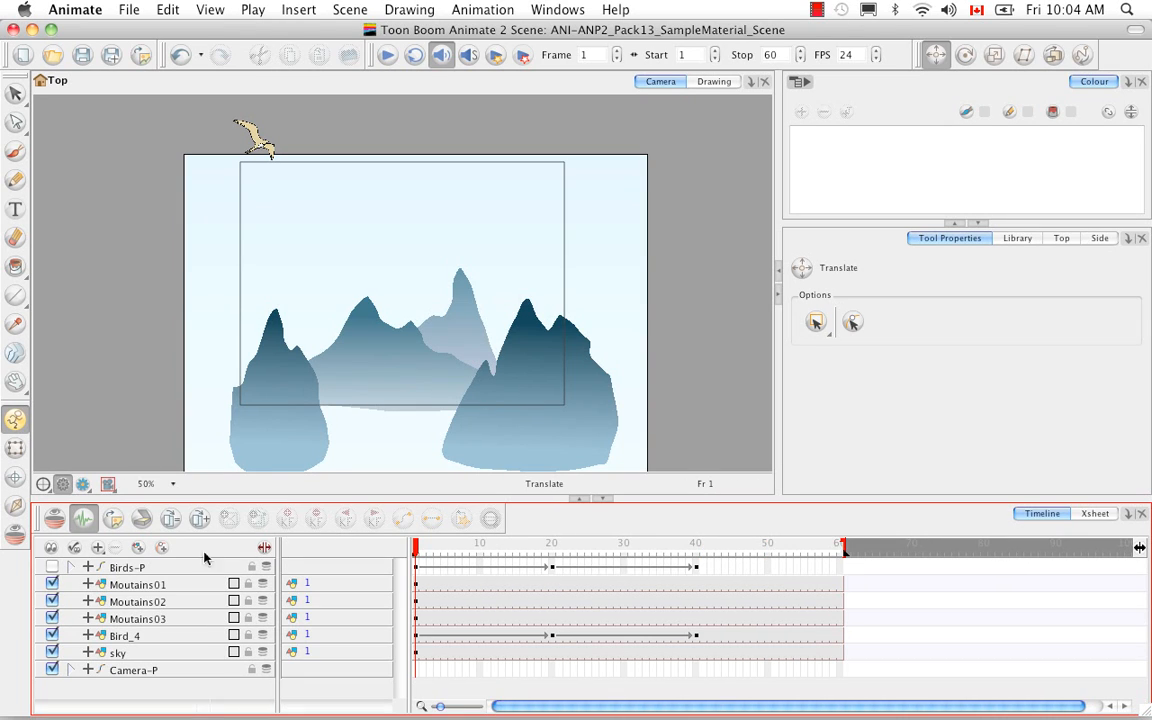
{"action": "left_click", "coordinate": [86, 567]}
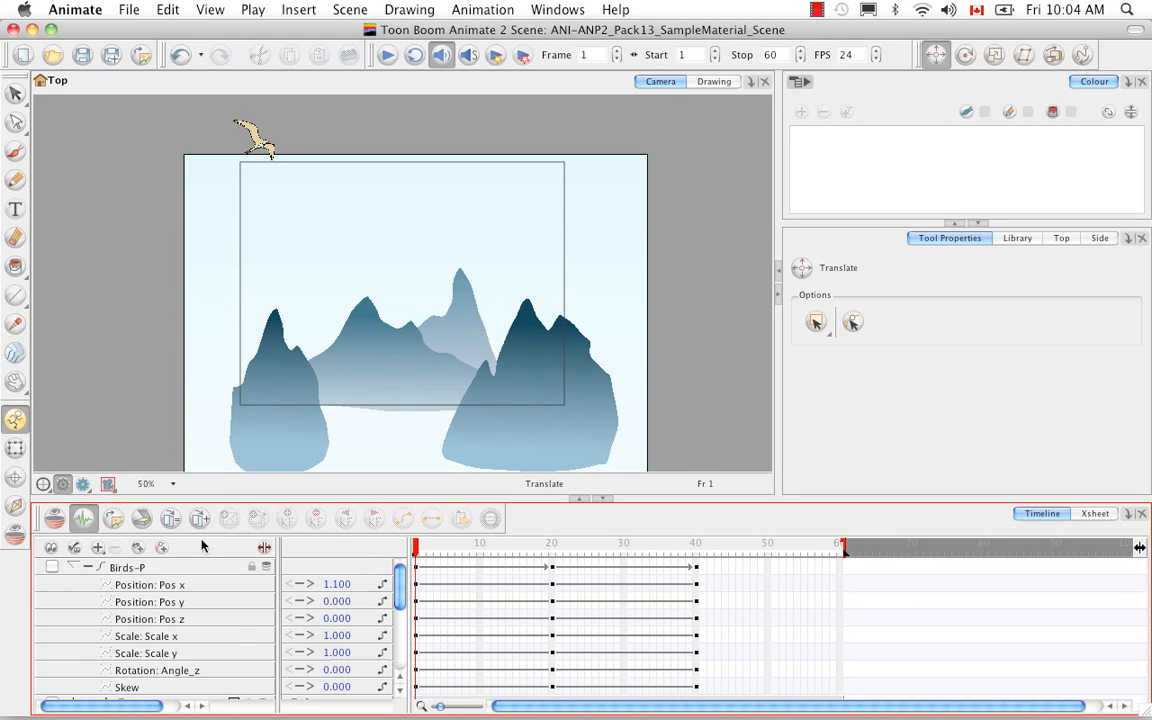
{"action": "left_click_drag", "start_coordinate": [398, 595], "coordinate": [396, 655]}
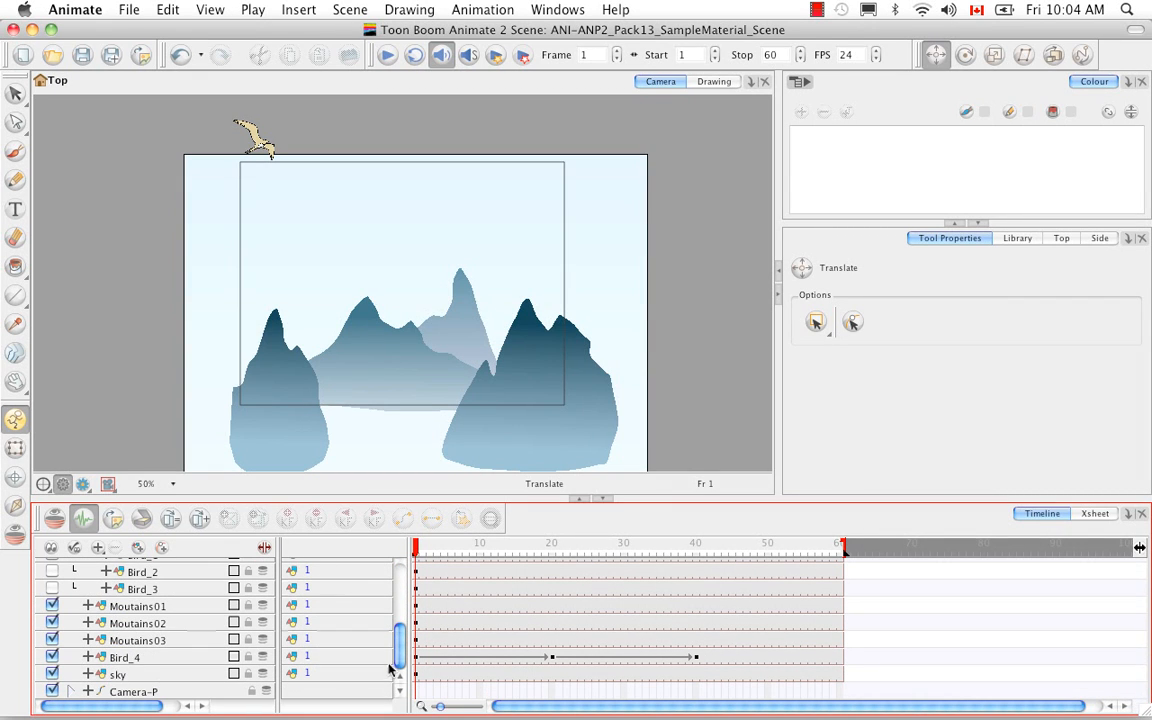
Select the Bird_4 layer at frame 20 and expand its function parameters
{"action": "left_click", "coordinate": [191, 657]}
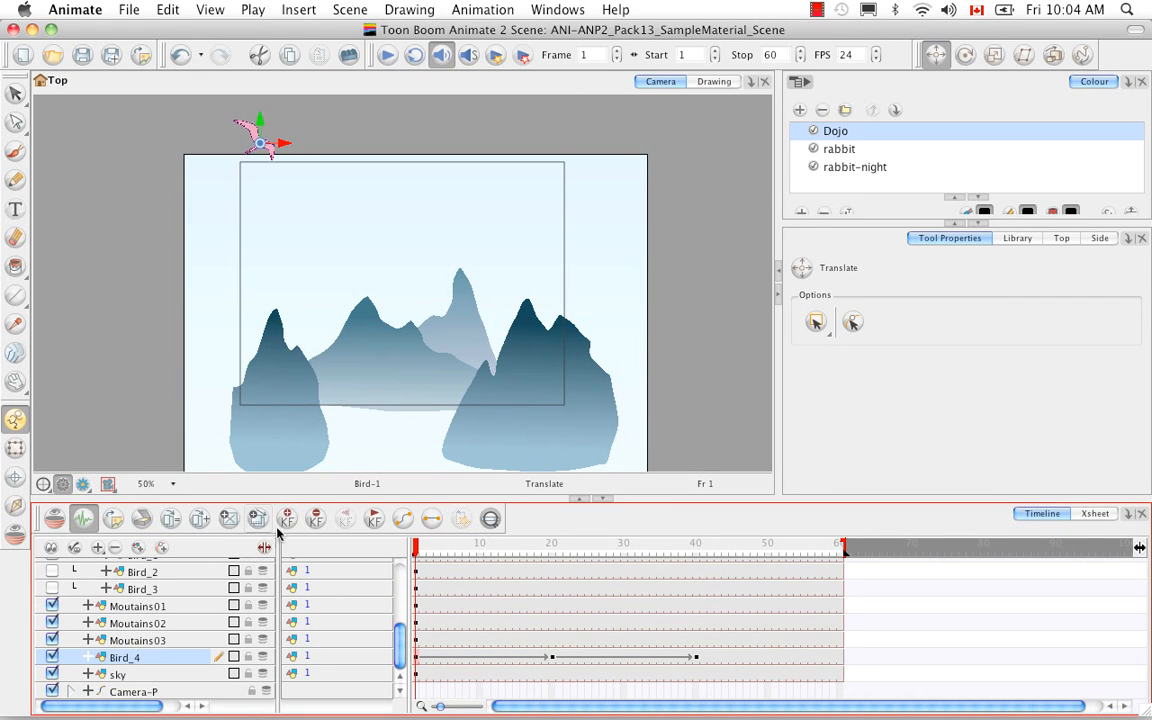
{"action": "mouse_move", "coordinate": [399, 646]}
{"action": "left_mouse_down"}
{"action": "mouse_move", "coordinate": [403, 575]}
{"action": "mouse_move", "coordinate": [398, 655]}
{"action": "left_mouse_up"}
{"action": "left_click", "coordinate": [552, 566]}
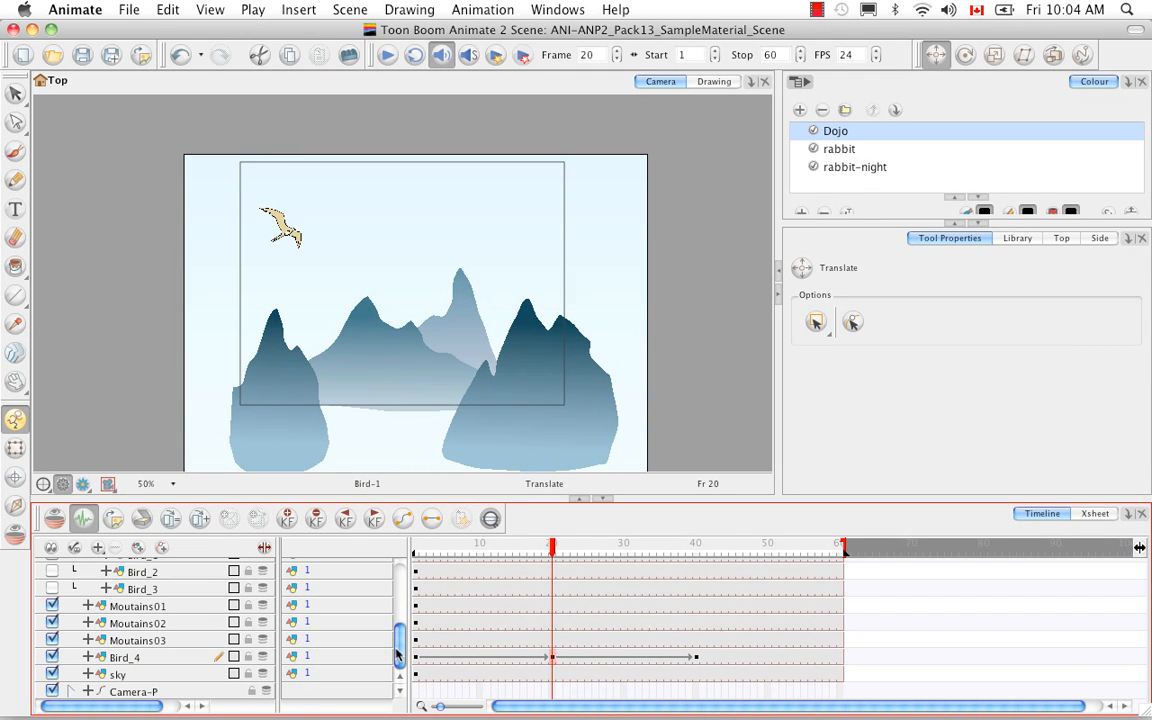
{"action": "left_click", "coordinate": [158, 660]}
{"action": "left_click", "coordinate": [88, 657]}
{"action": "left_click_drag", "start_coordinate": [398, 627], "coordinate": [398, 643]}
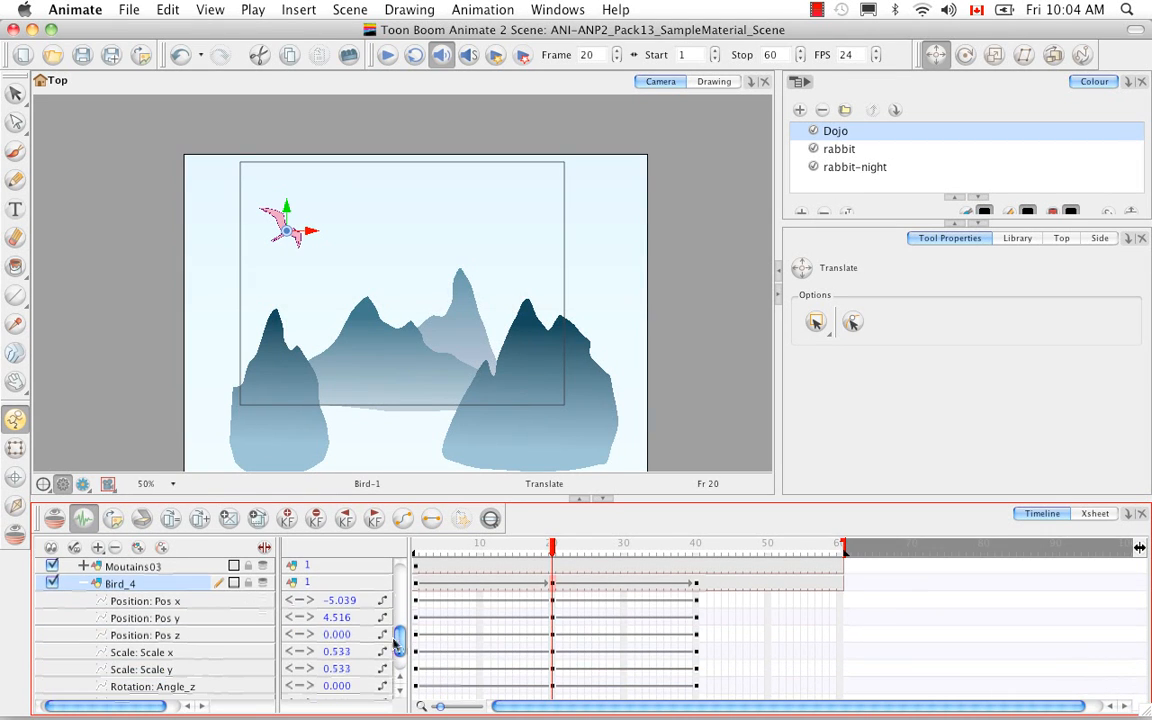
Examine Bird_4's Pos_x curve in the Bezier Editor through its layer properties, and close both windows
{"action": "double_click", "coordinate": [191, 586]}
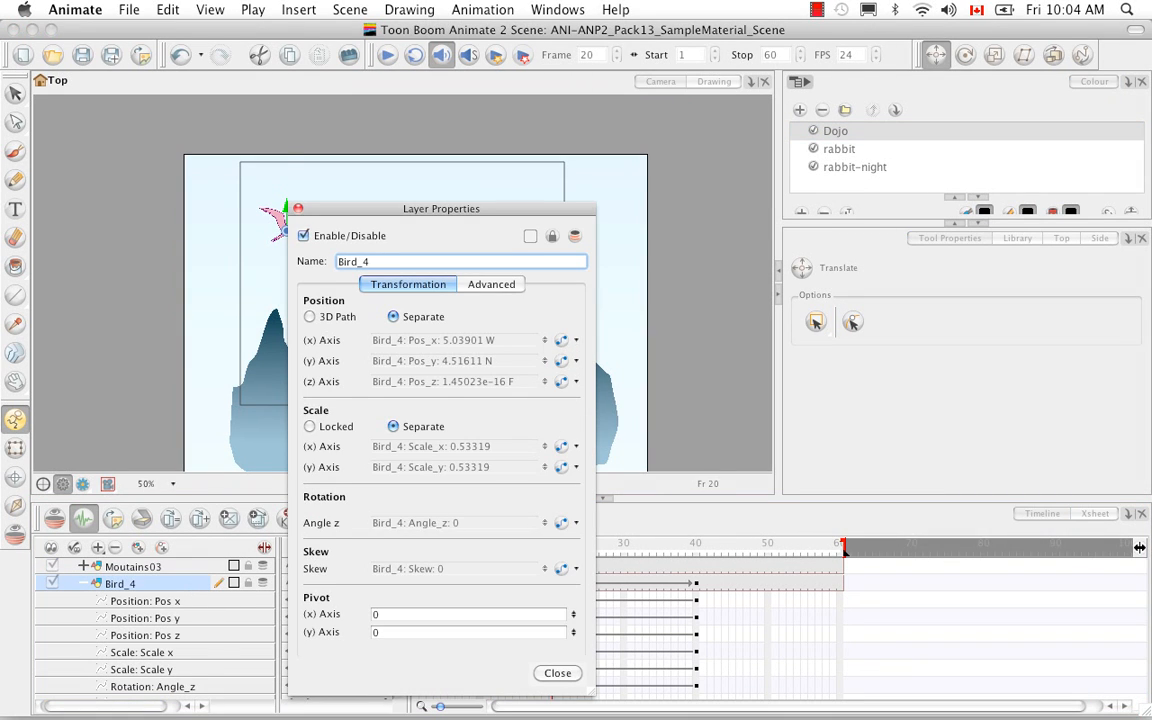
{"action": "left_click", "coordinate": [561, 340]}
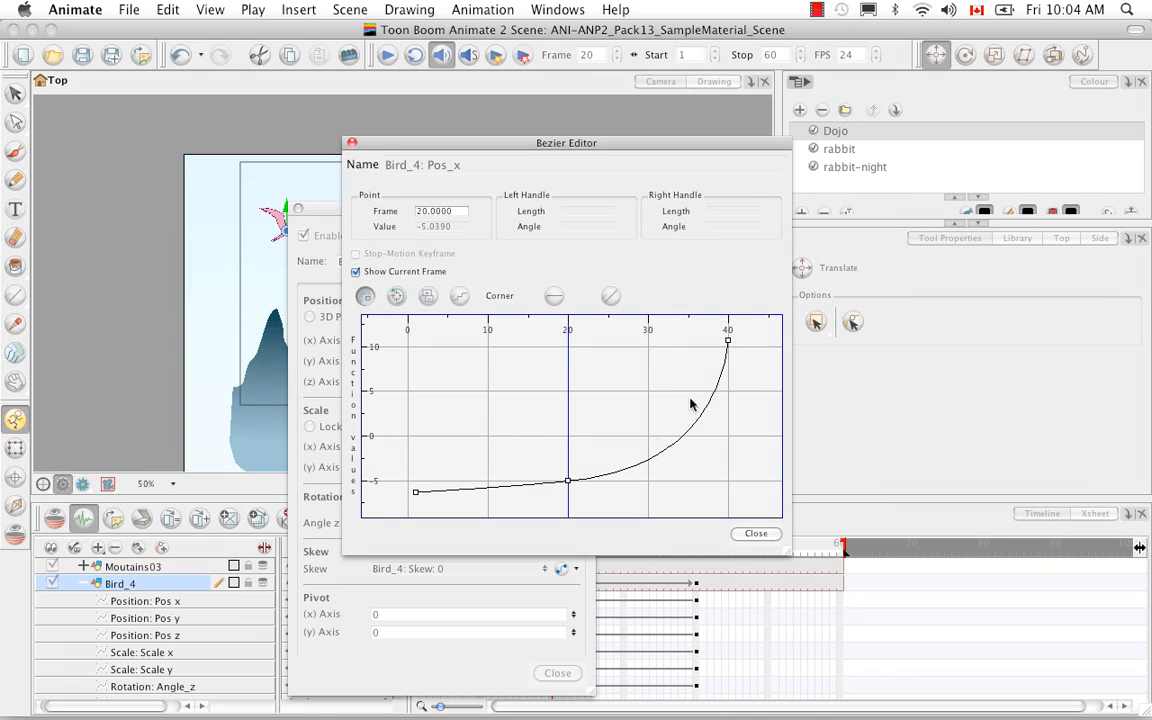
{"action": "left_click", "coordinate": [352, 143]}
{"action": "left_click", "coordinate": [297, 208]}
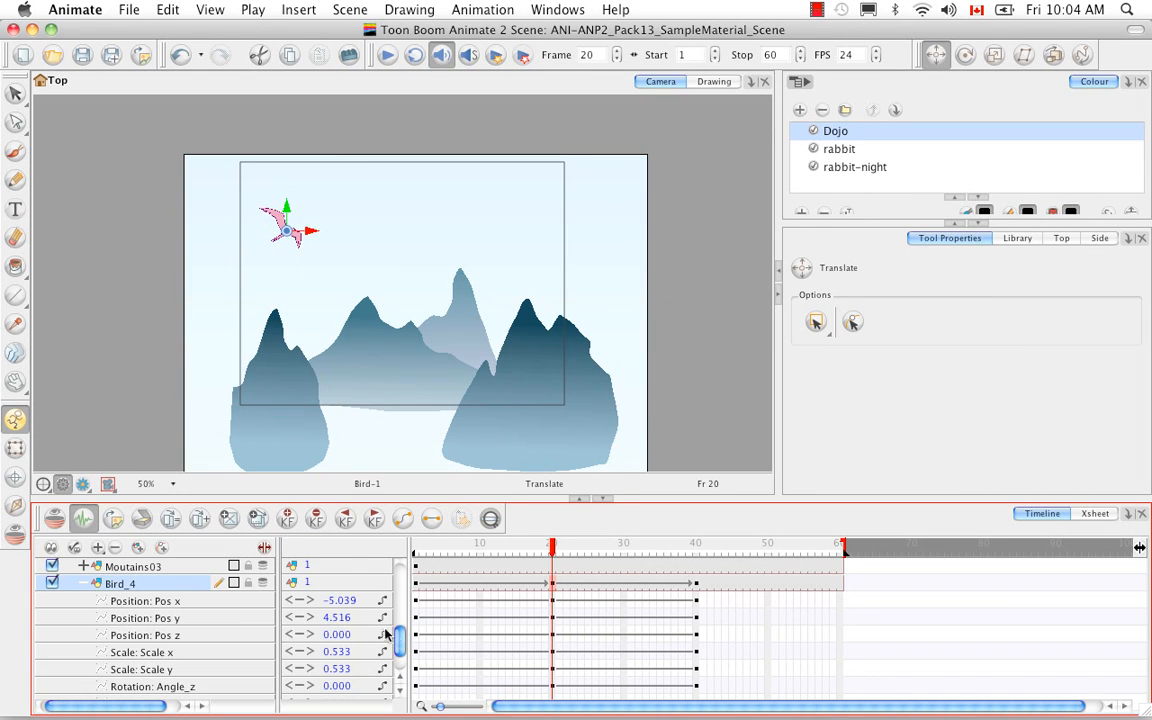
Examine the Birds-P peg's Pos_x curve in the Bezier Editor and close it
{"action": "scroll", "coordinate": [240, 580], "scroll_direction": "up", "scroll_amount": 5}
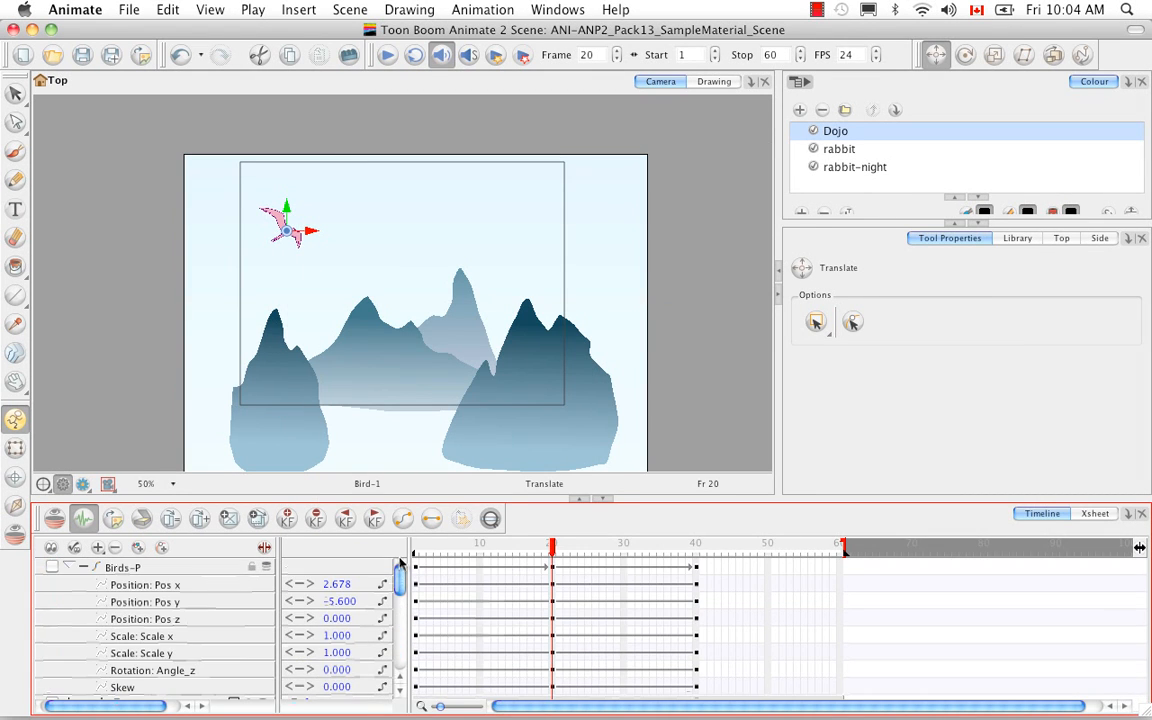
{"action": "left_click", "coordinate": [250, 585]}
{"action": "double_click", "coordinate": [204, 589]}
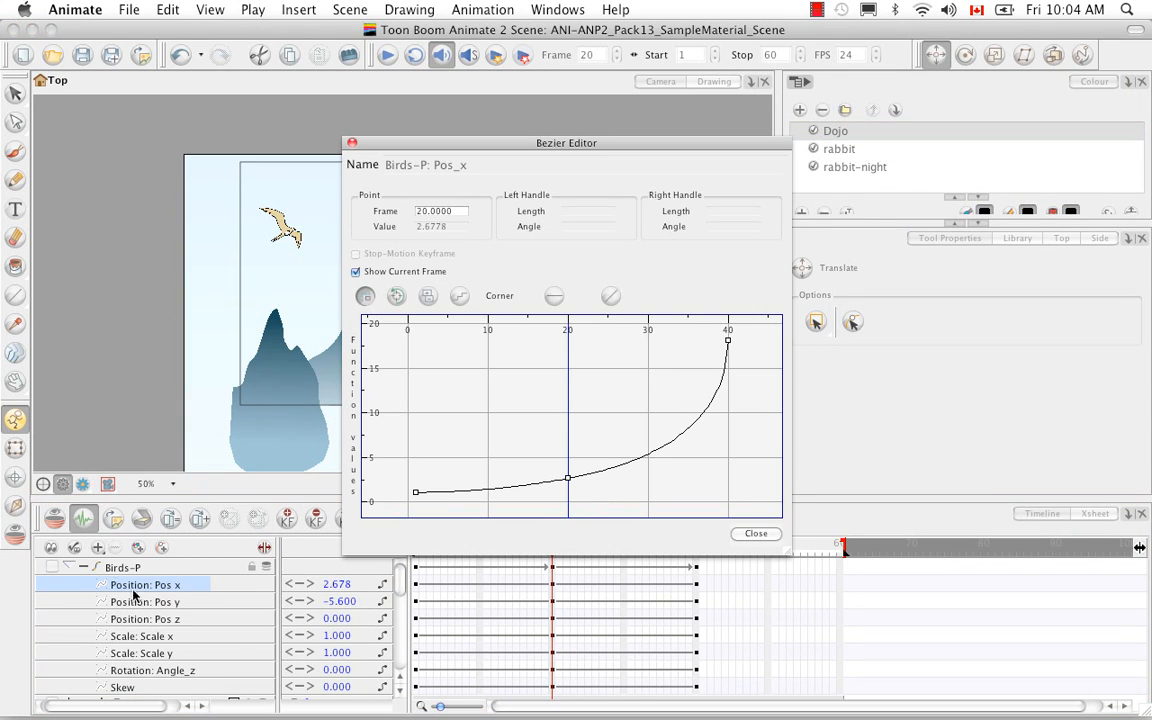
{"action": "left_click", "coordinate": [352, 142]}
Collapse the Birds-P and Bird_4 layers, hide the timeline's parameter values, and return to frame 1
{"action": "left_click", "coordinate": [84, 567]}
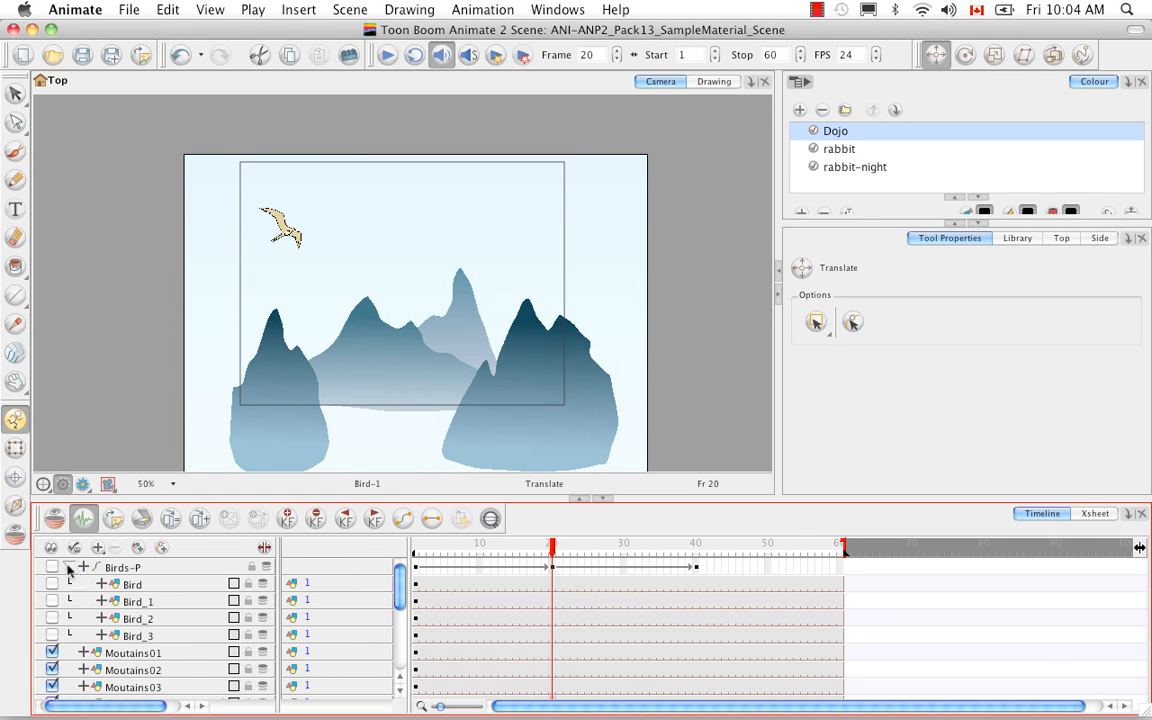
{"action": "left_click", "coordinate": [68, 567]}
{"action": "left_click", "coordinate": [84, 637]}
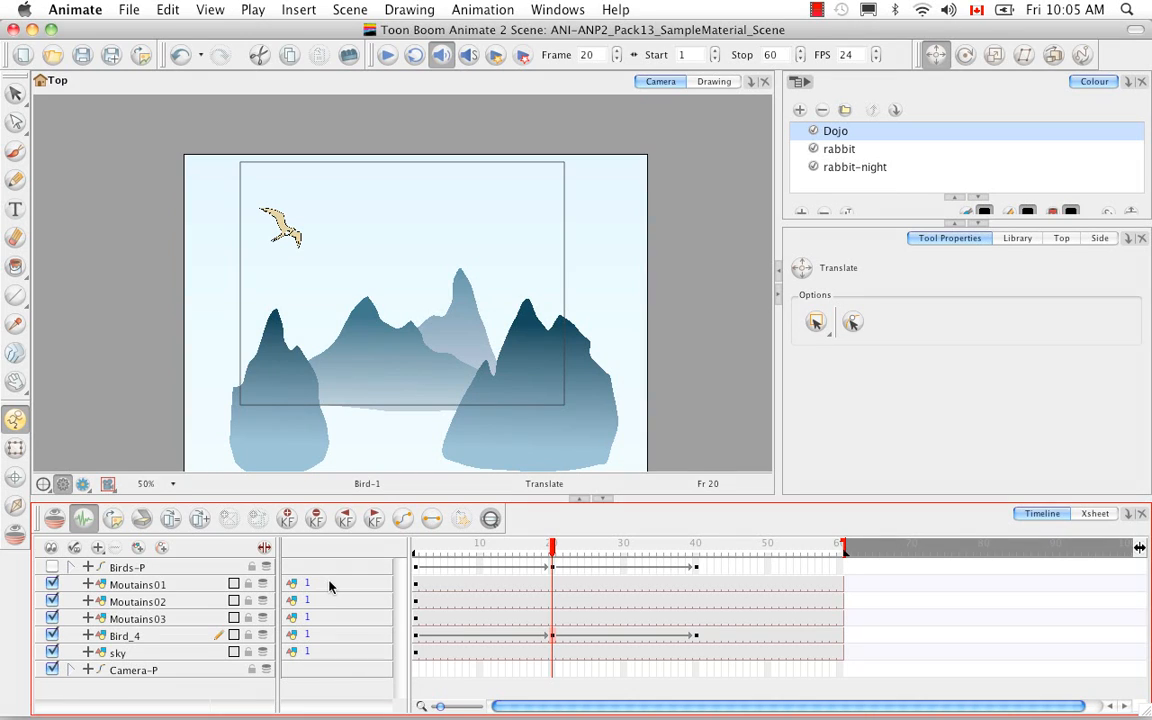
{"action": "left_click", "coordinate": [264, 547]}
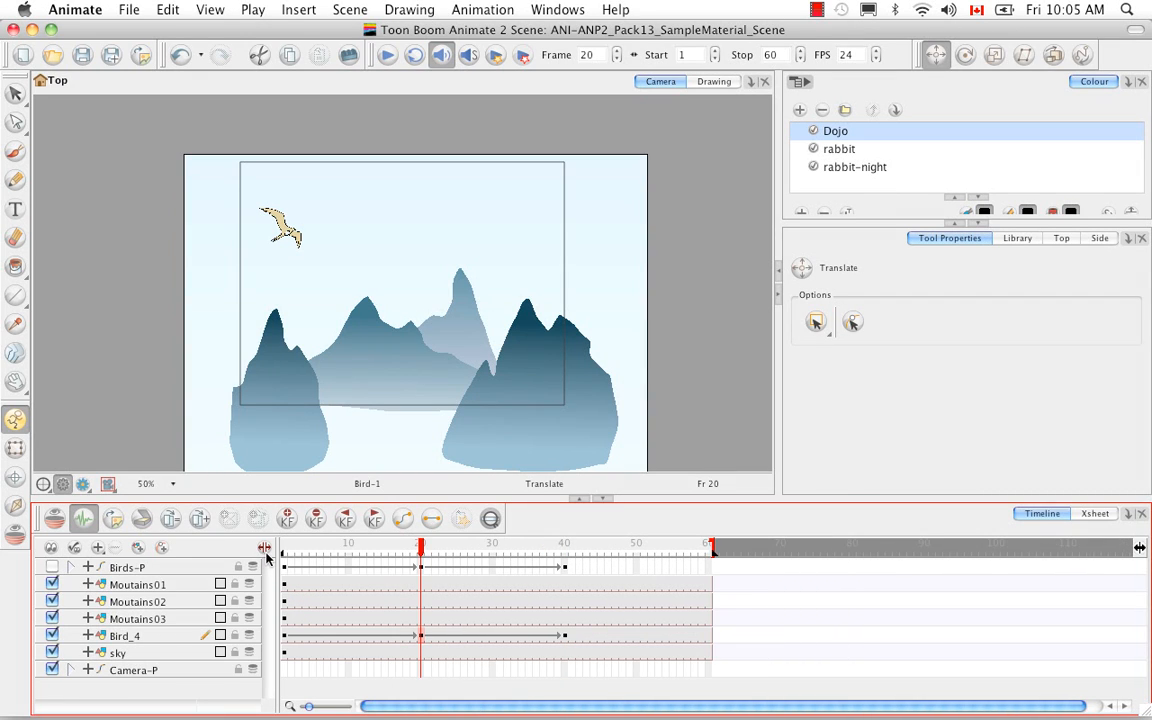
{"action": "left_click_drag", "start_coordinate": [421, 545], "coordinate": [255, 540]}
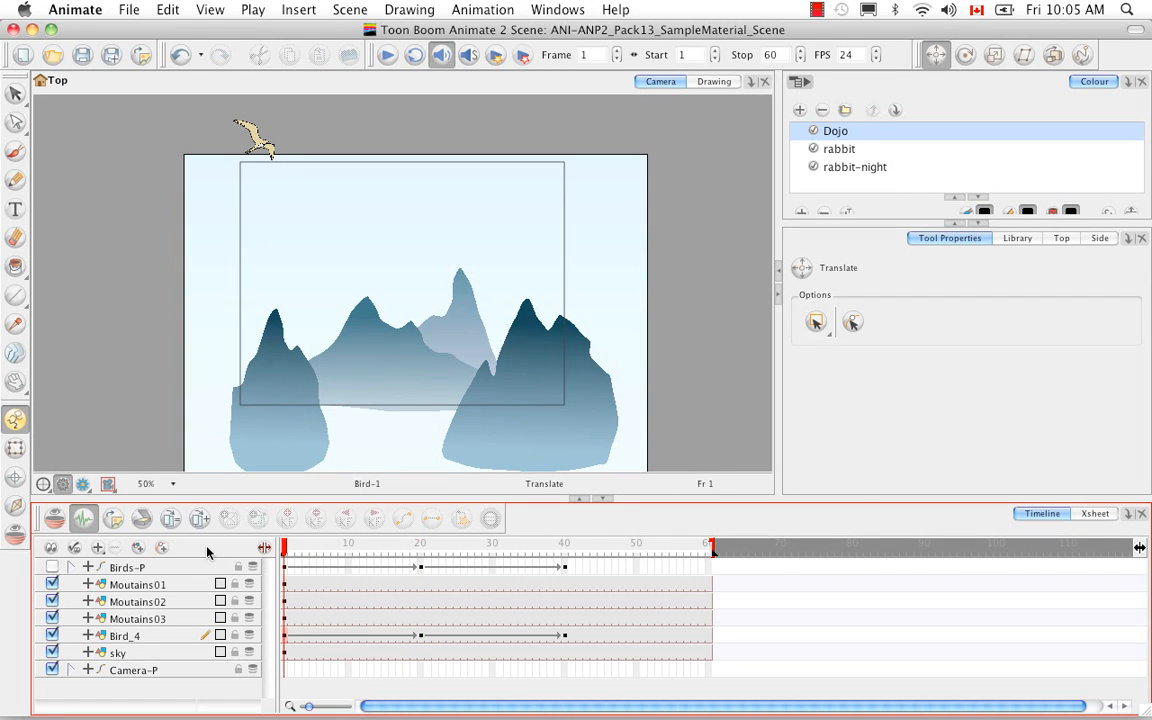
Add a Motion-Blur effect layer to the timeline
{"action": "left_click", "coordinate": [97, 548]}
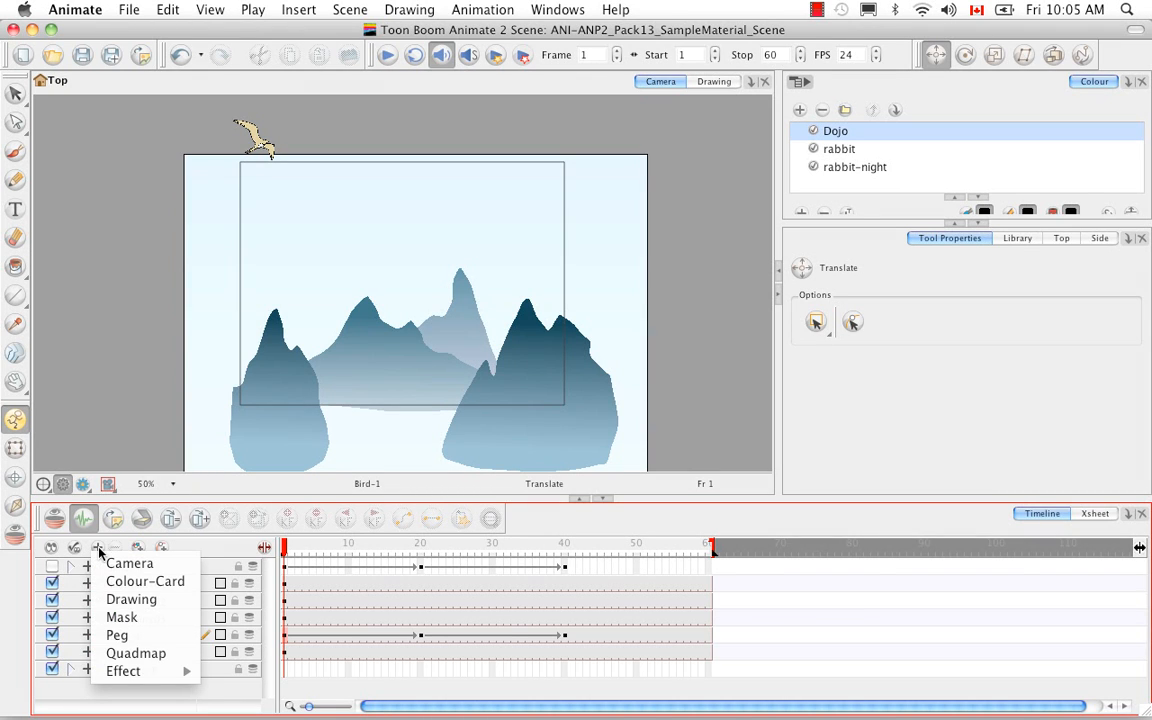
{"action": "mouse_move", "coordinate": [108, 673]}
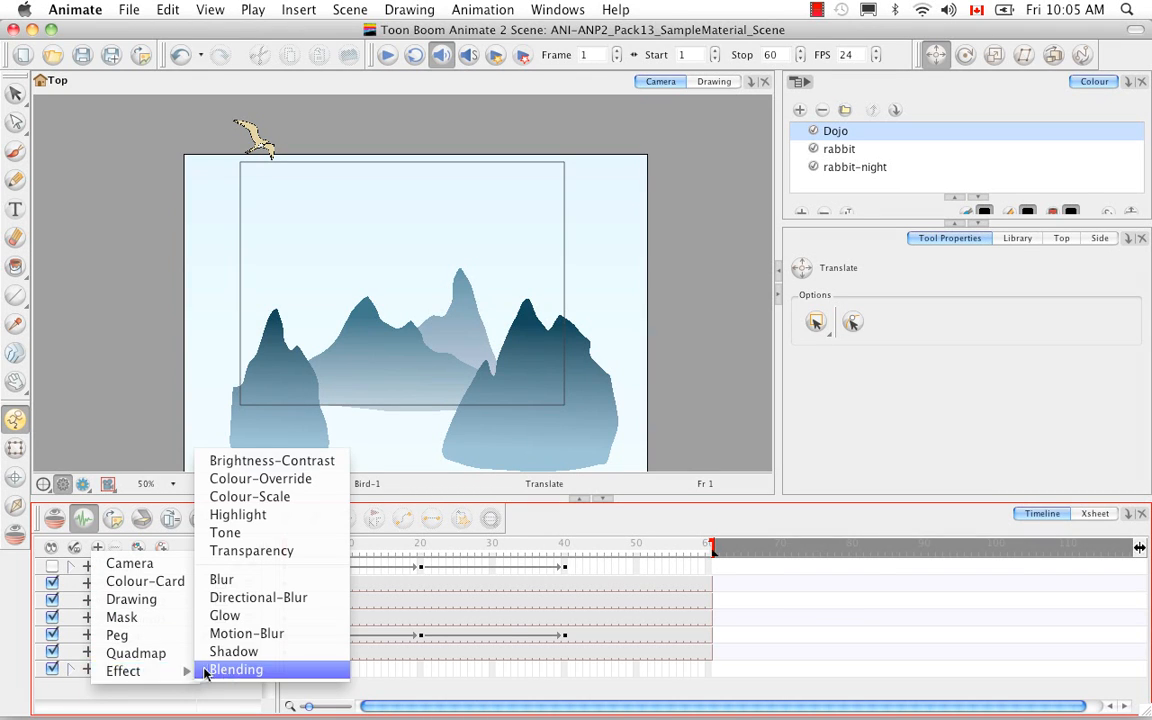
{"action": "left_click", "coordinate": [290, 633]}
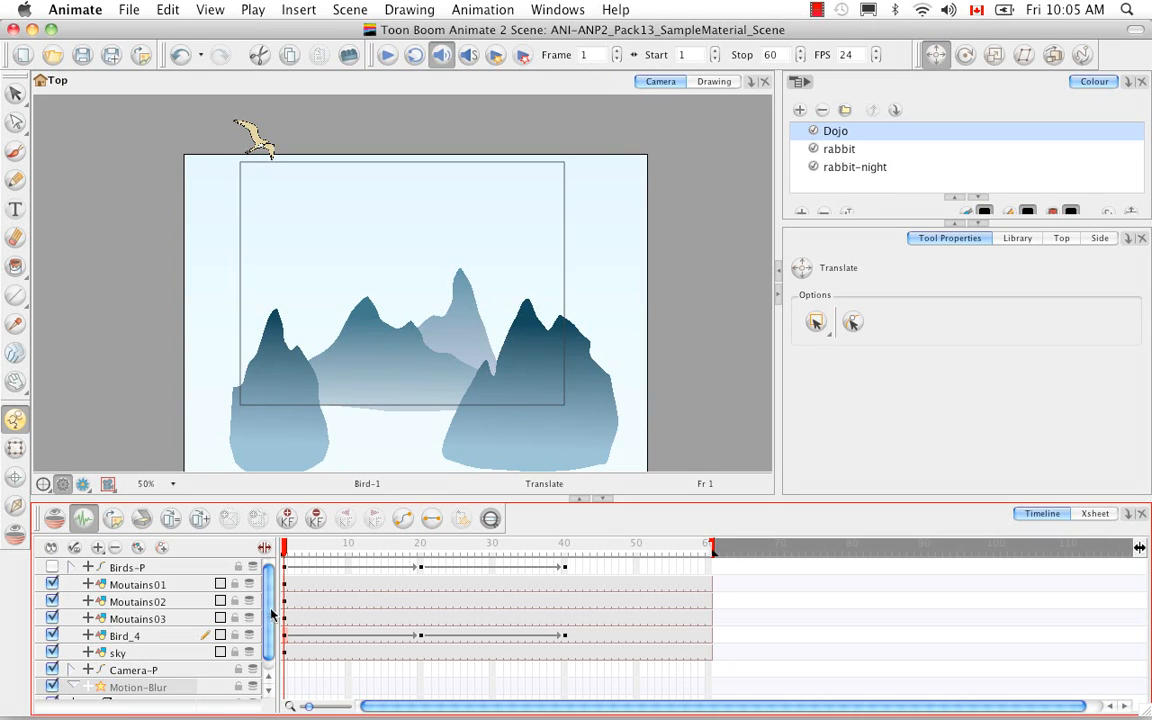
Attach the Bird_4 layer to the Motion-Blur effect layer in the timeline
{"action": "scroll", "coordinate": [267, 607], "scroll_direction": "down", "scroll_amount": 1}
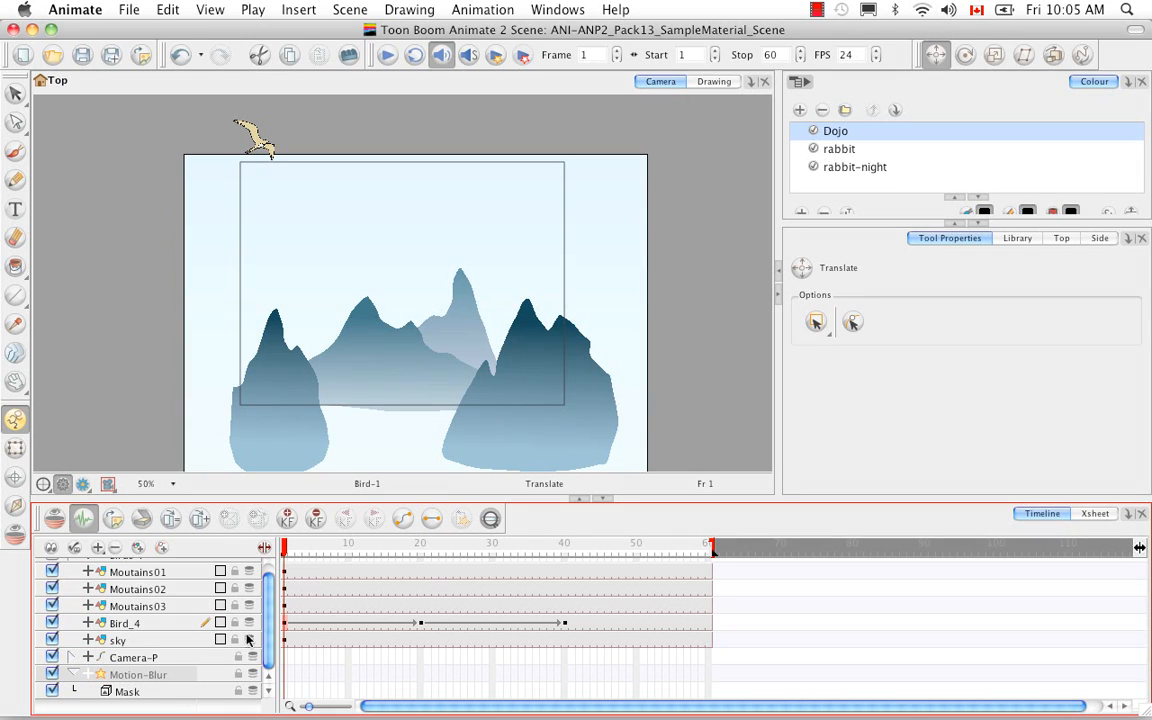
{"action": "left_click", "coordinate": [168, 624]}
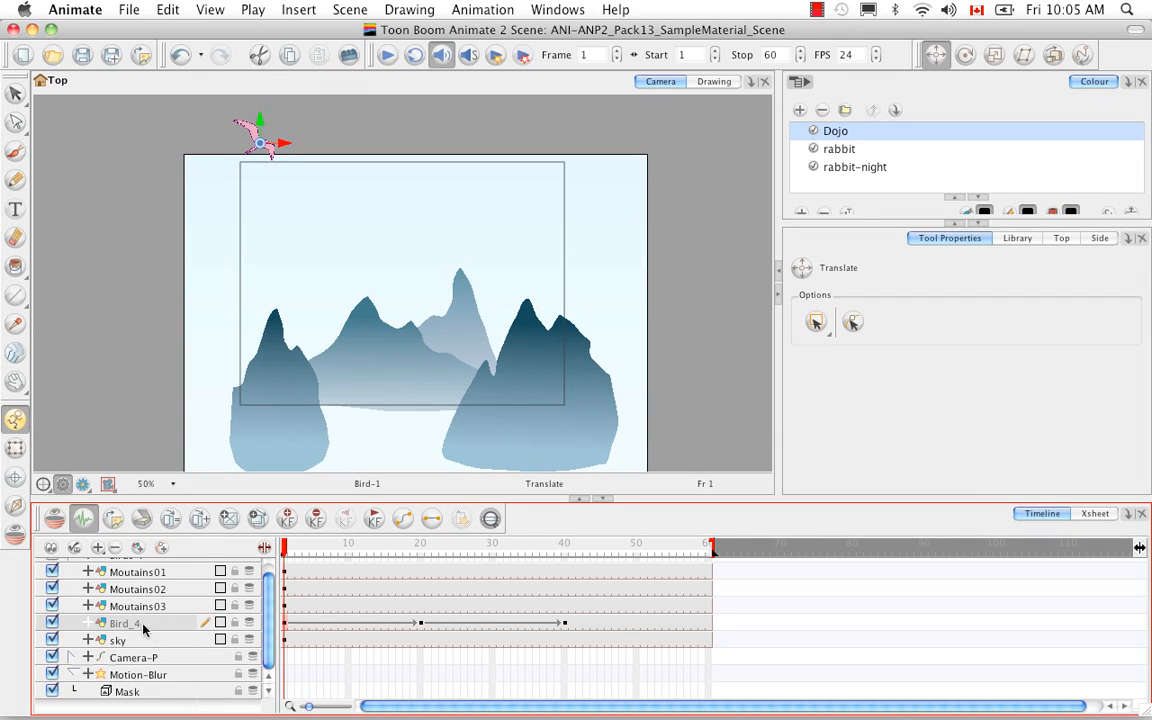
{"action": "left_click_drag", "start_coordinate": [170, 623], "coordinate": [170, 685]}
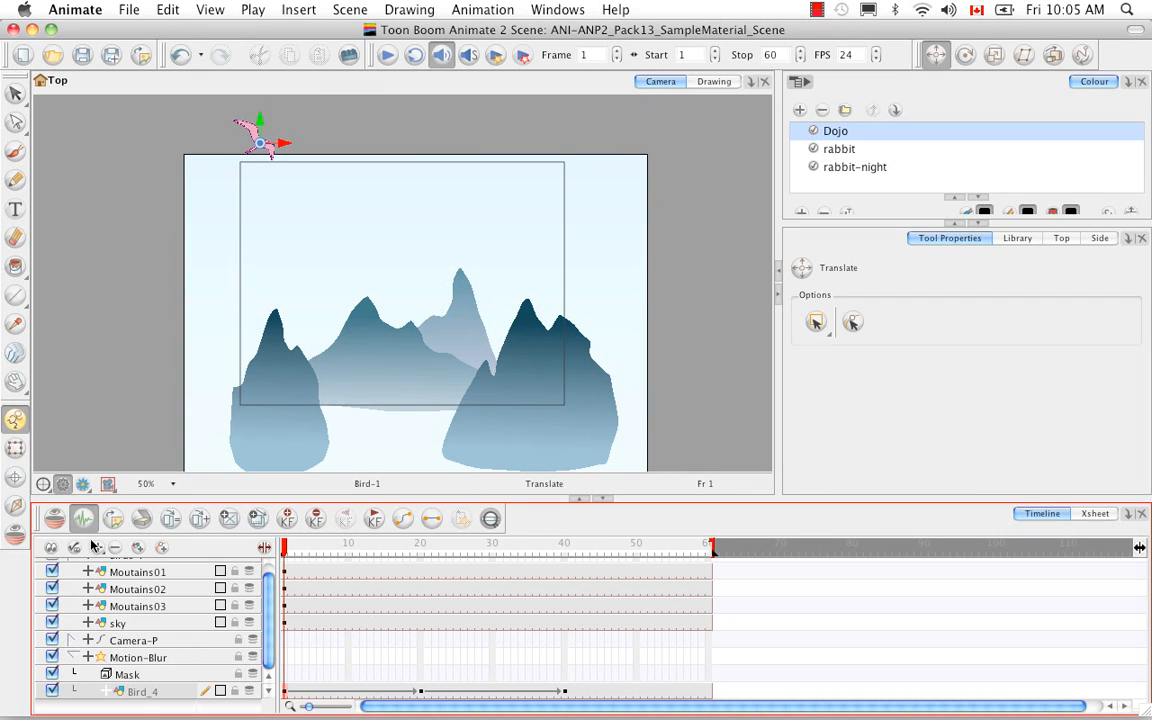
Render the Camera view at frame 20, activate the Select tool, and examine the bird's motion blur at frames 38 and 32
{"action": "left_click_drag", "start_coordinate": [285, 550], "coordinate": [419, 556]}
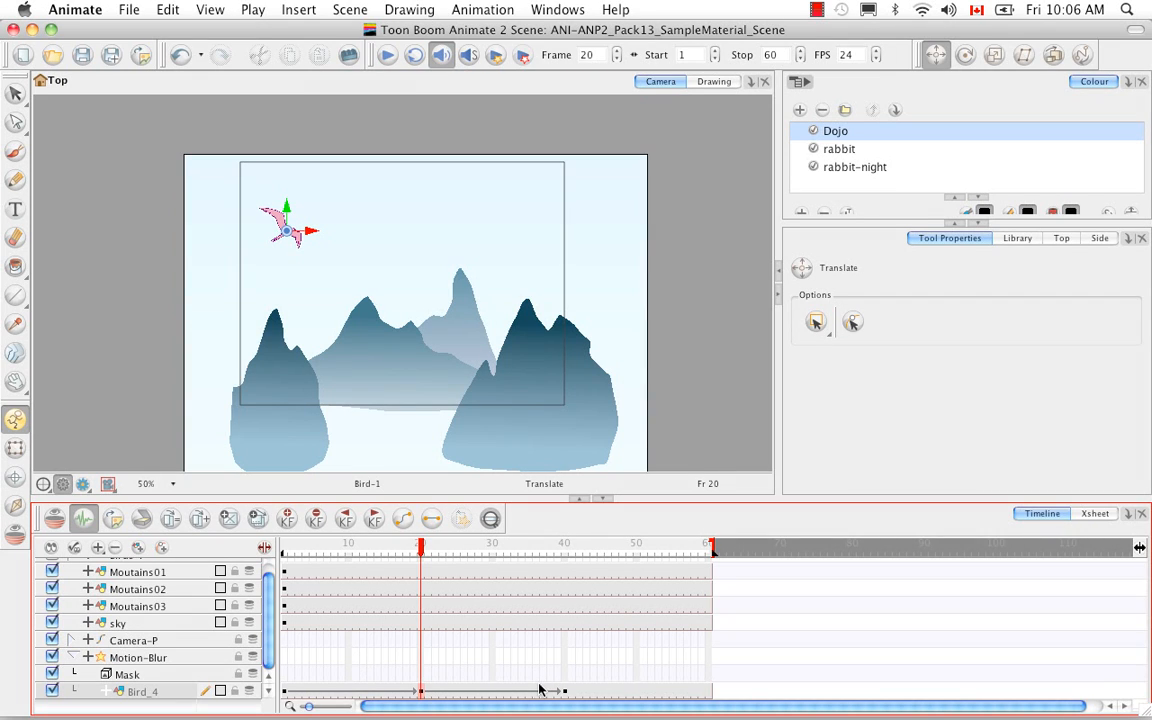
{"action": "left_click", "coordinate": [84, 484]}
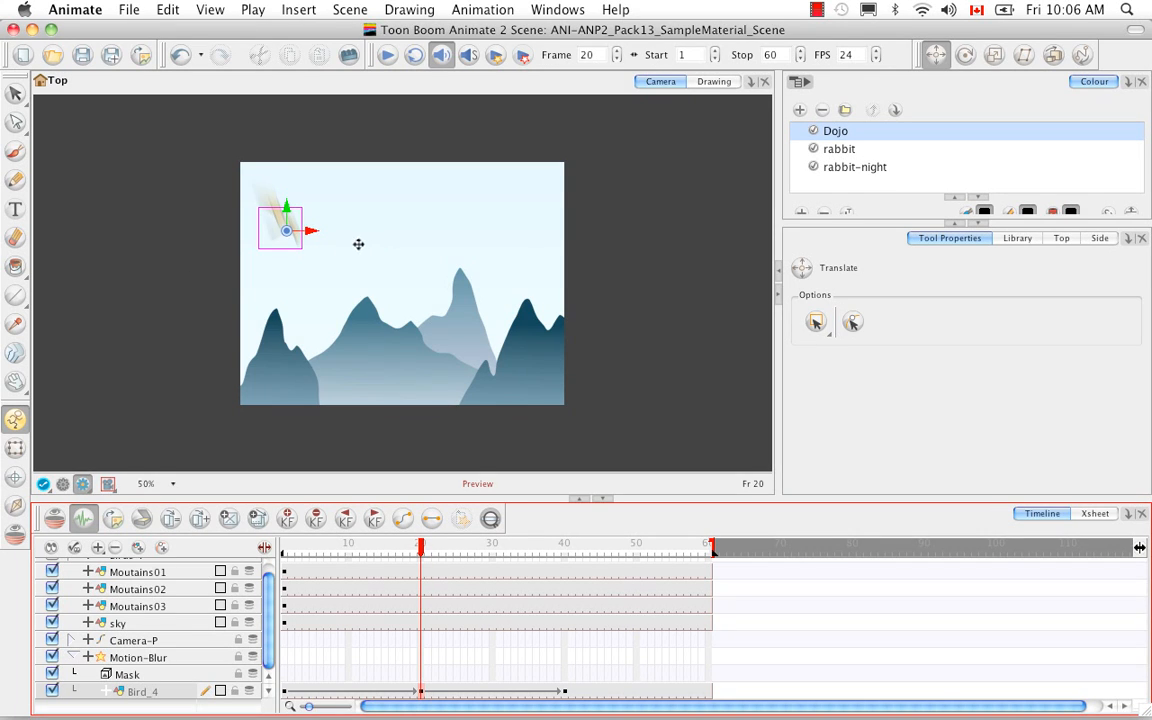
{"action": "left_click", "coordinate": [15, 93]}
{"action": "left_click", "coordinate": [15, 93]}
{"action": "left_click", "coordinate": [52, 99]}
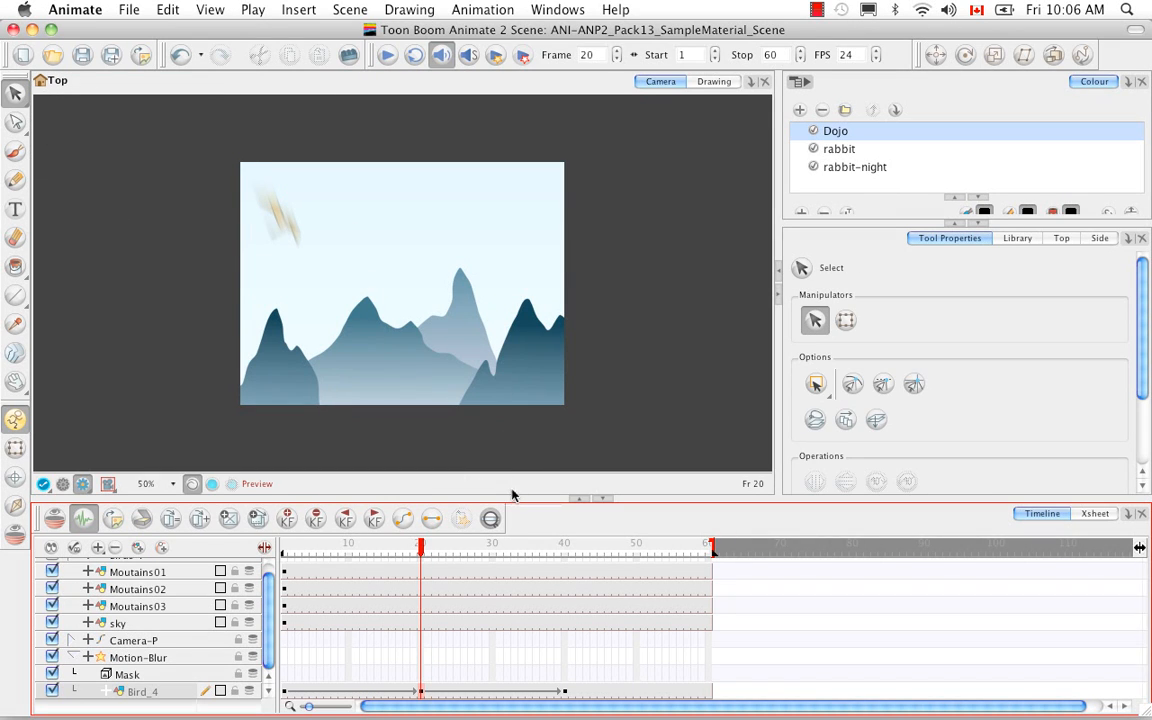
{"action": "left_click", "coordinate": [550, 548]}
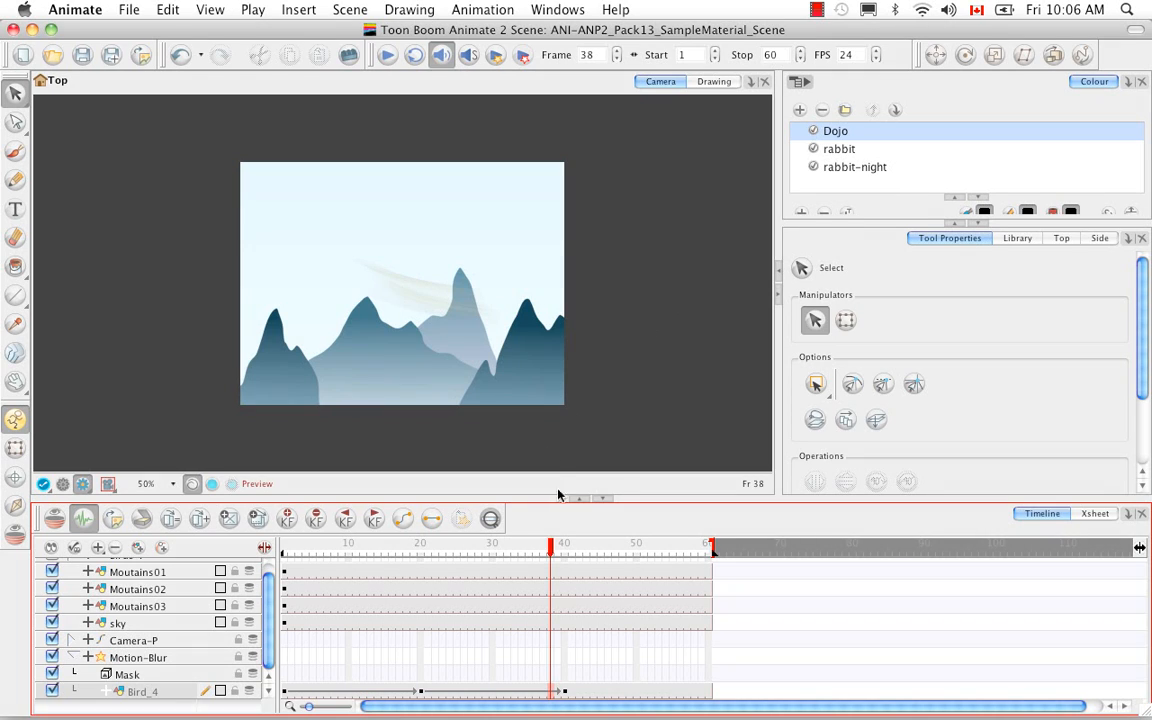
{"action": "left_click_drag", "start_coordinate": [551, 548], "coordinate": [520, 555]}
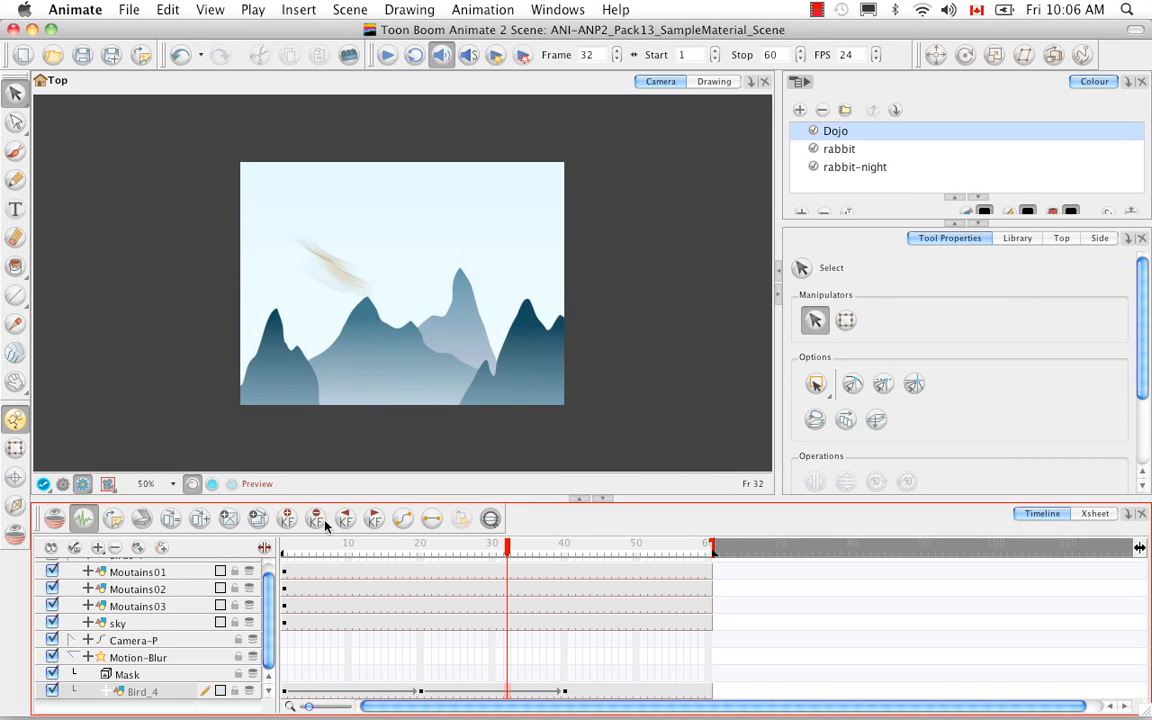
Duplicate the blurred Bird_4 layer and move one copy out of the Motion-Blur group to just above Camera-P
{"action": "right_click", "coordinate": [175, 695]}
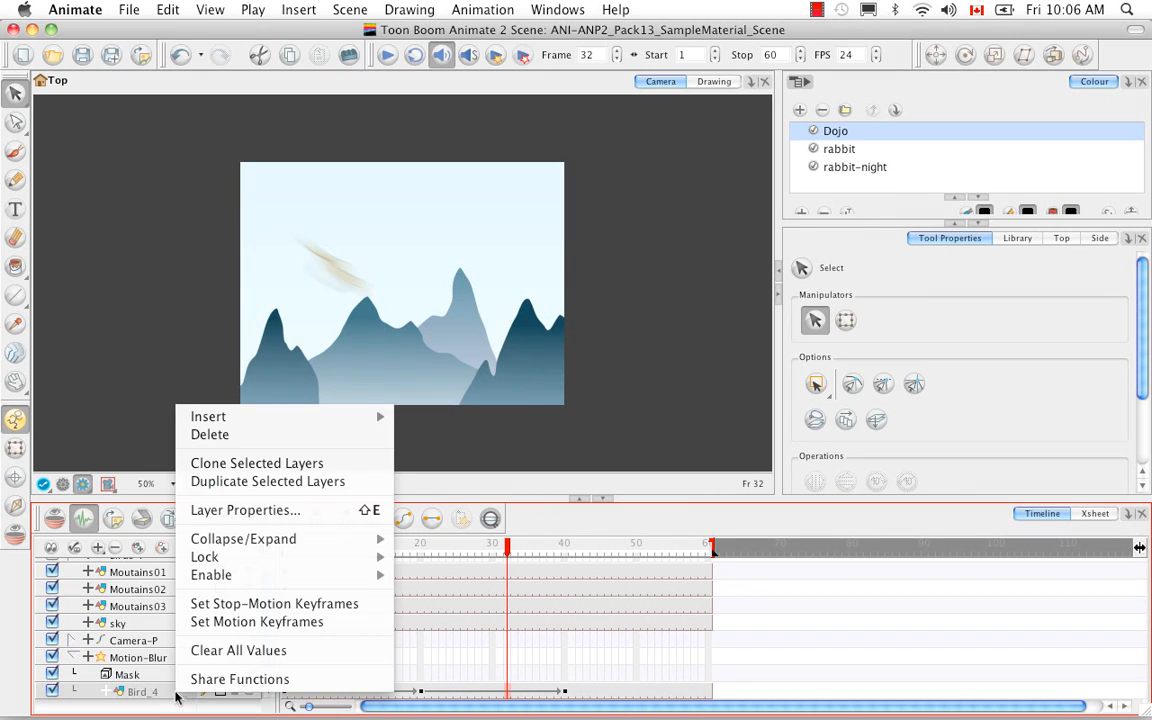
{"action": "left_click", "coordinate": [268, 481]}
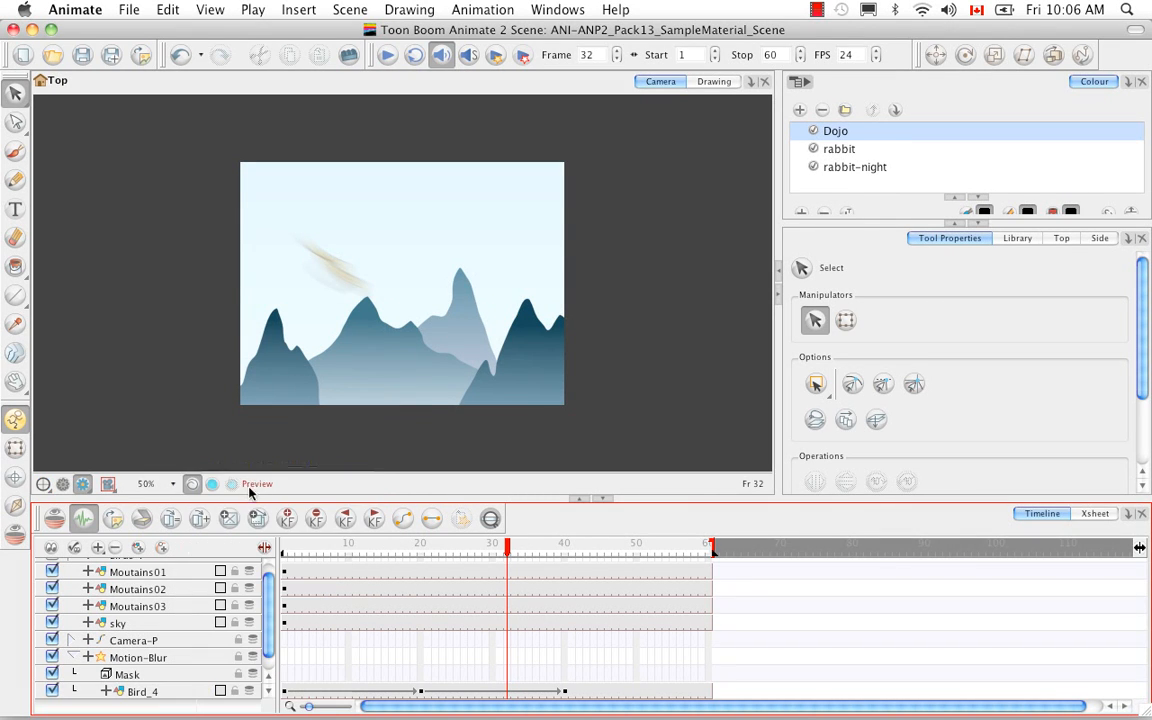
{"action": "scroll", "coordinate": [243, 570], "scroll_direction": "down", "scroll_amount": 1}
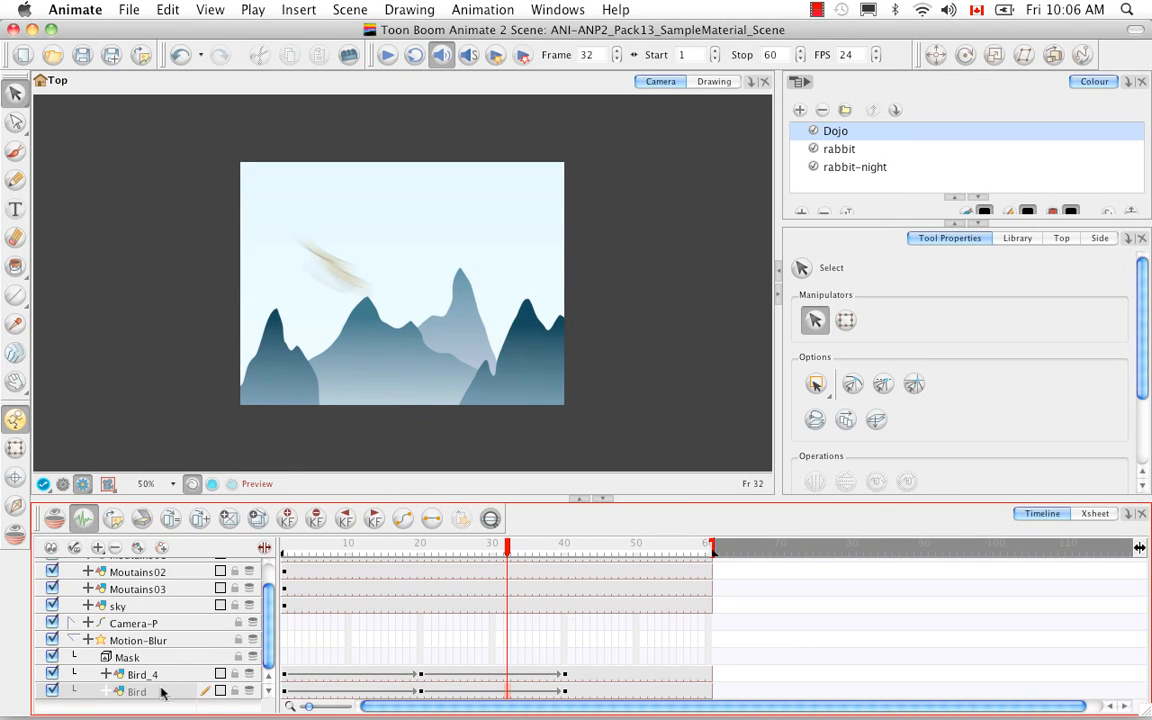
{"action": "left_click_drag", "start_coordinate": [162, 668], "coordinate": [162, 641]}
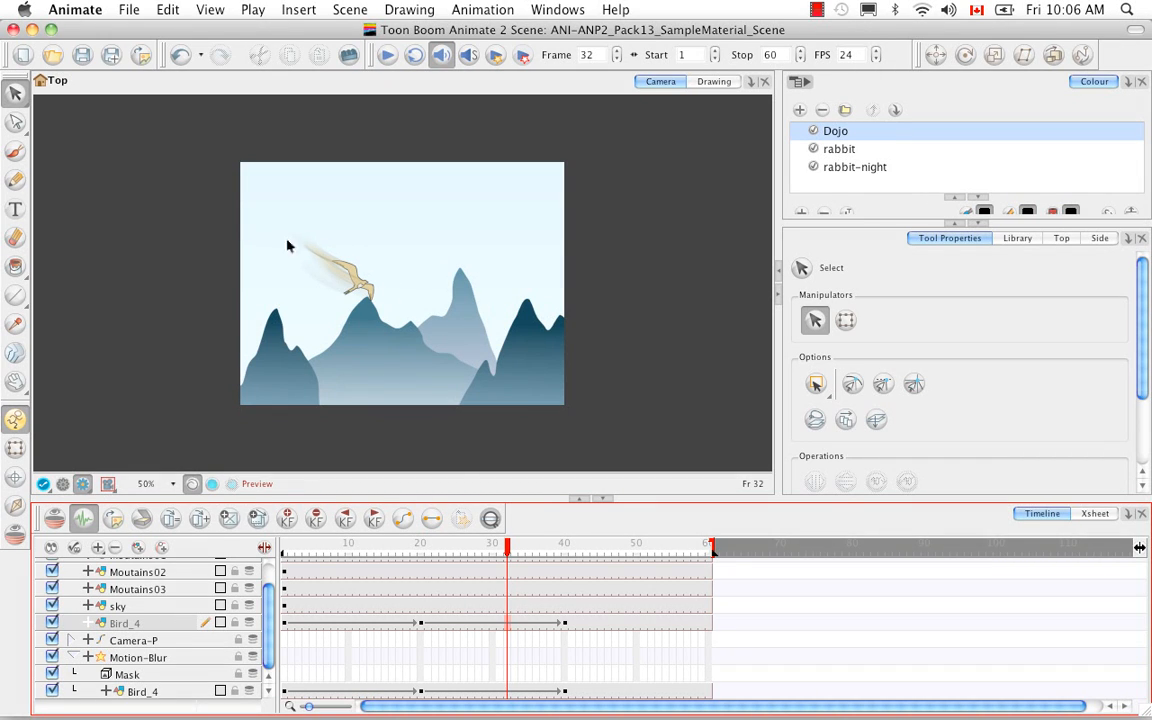
Check the sharp bird with its blur trail at frame 39, and disable the Bird_4 copy outside the Motion-Blur group
{"action": "left_click", "coordinate": [563, 548]}
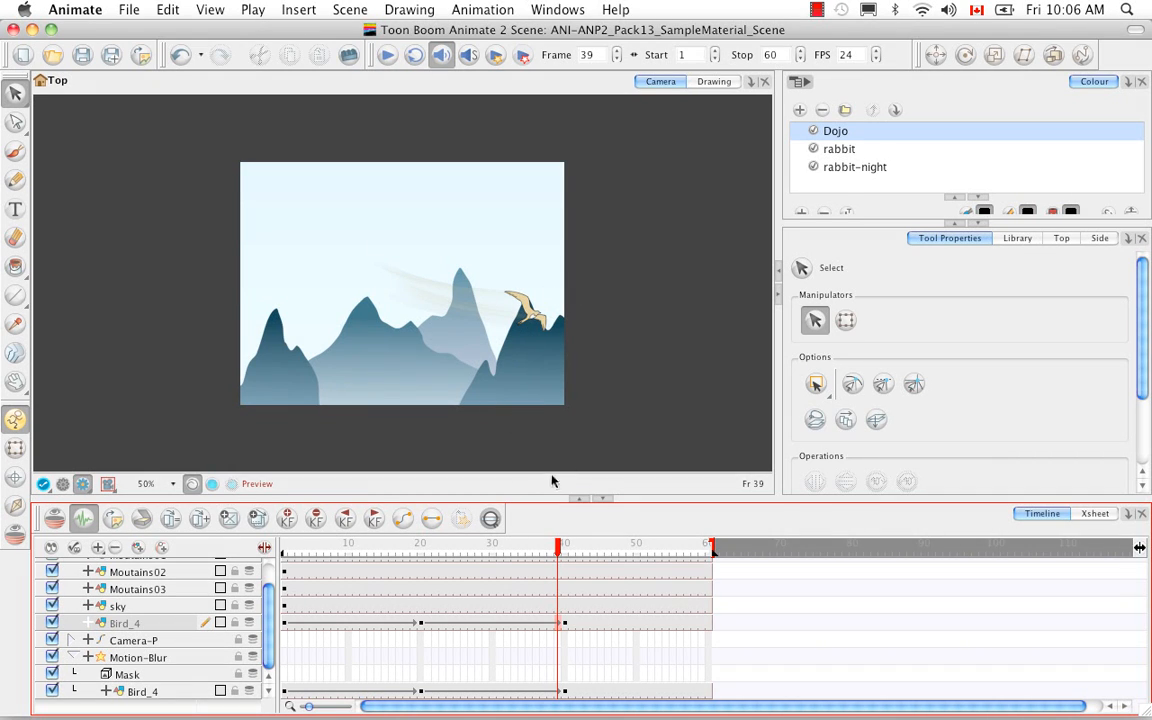
{"action": "left_click", "coordinate": [53, 623]}
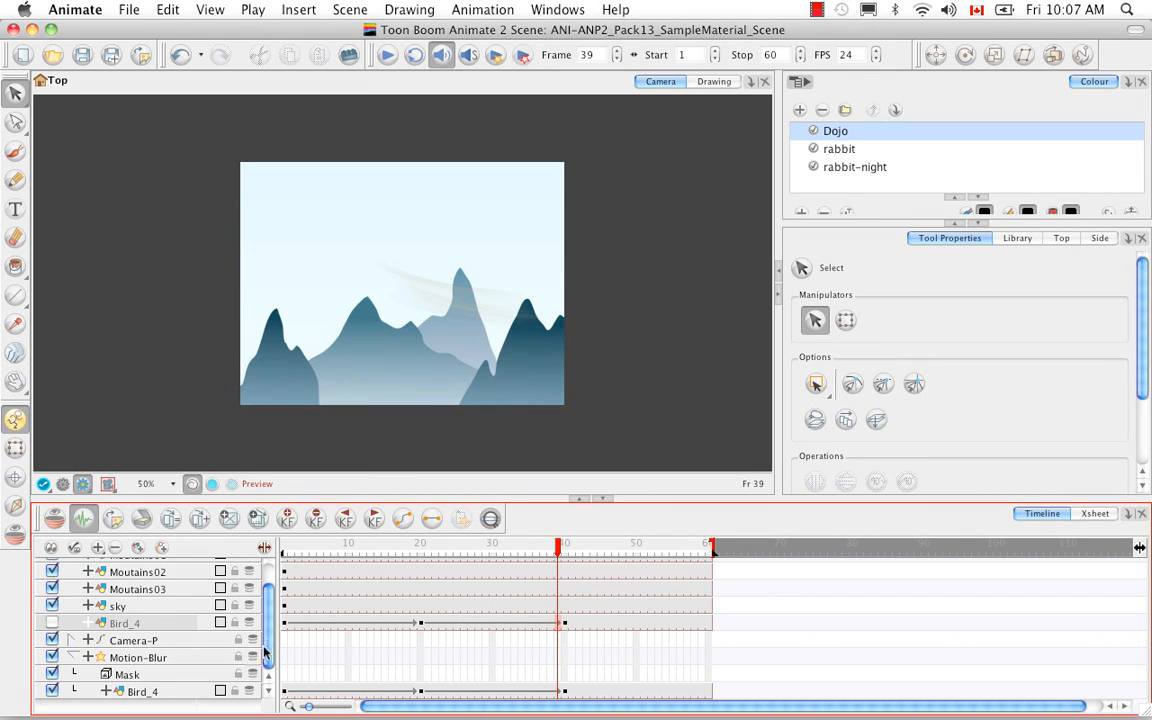
Open the Motion-Blur layer's properties and move the window clear of the rendered bird
{"action": "double_click", "coordinate": [188, 665]}
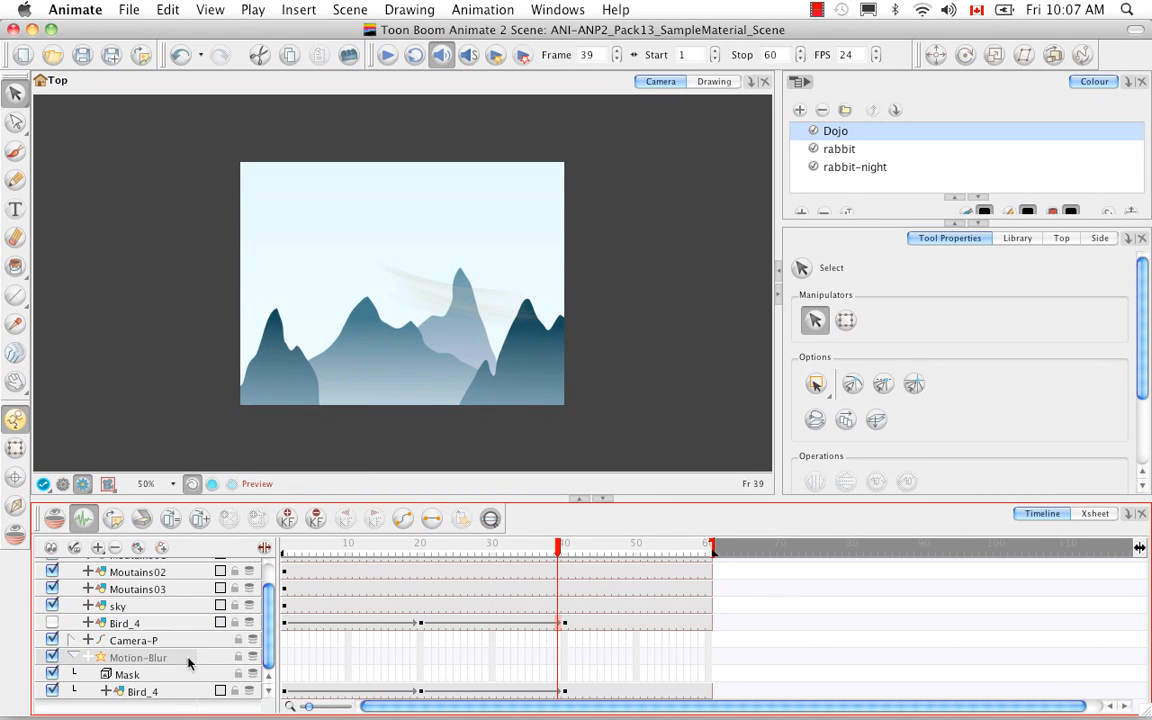
{"action": "left_click_drag", "start_coordinate": [527, 215], "coordinate": [817, 225]}
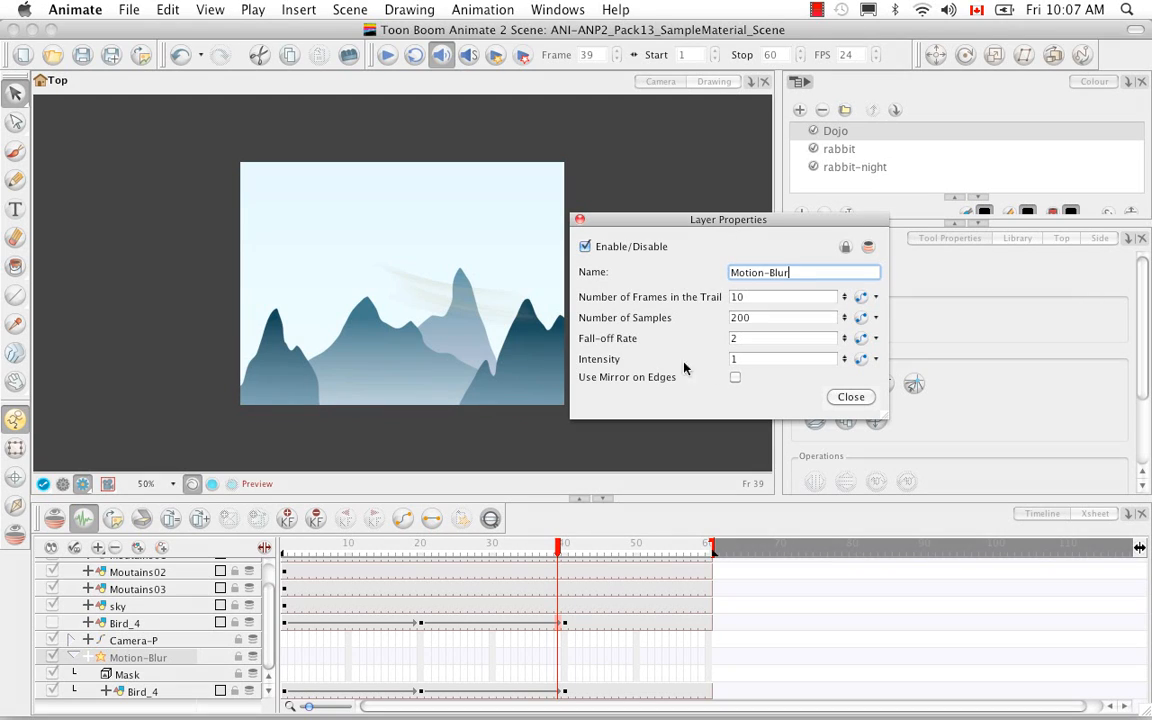
Try Fall-off Rate values of 0 and 1 on the Motion-Blur effect, and restore the rate to 2
{"action": "key", "text": "Tab"}
{"action": "key", "text": "Tab"}
{"action": "key", "text": "Tab"}
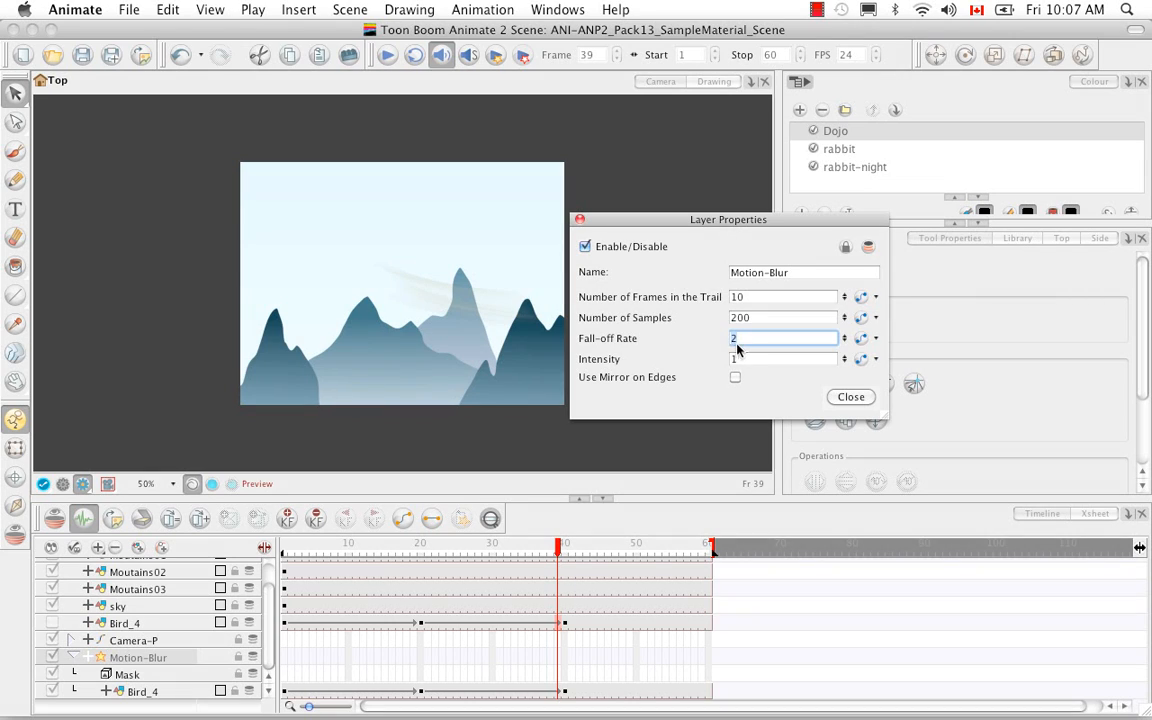
{"action": "type", "text": "0"}
{"action": "type", "text": "1"}
{"action": "left_click", "coordinate": [738, 359]}
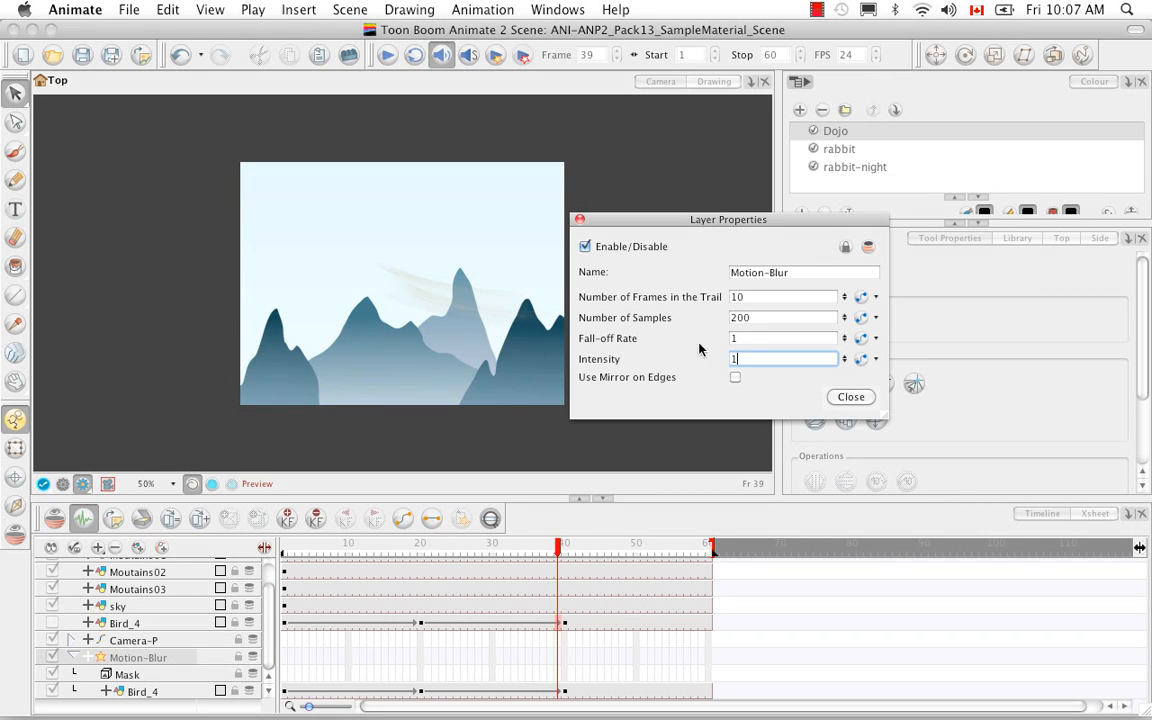
{"action": "key", "text": "shift+Tab"}
{"action": "type", "text": "2"}
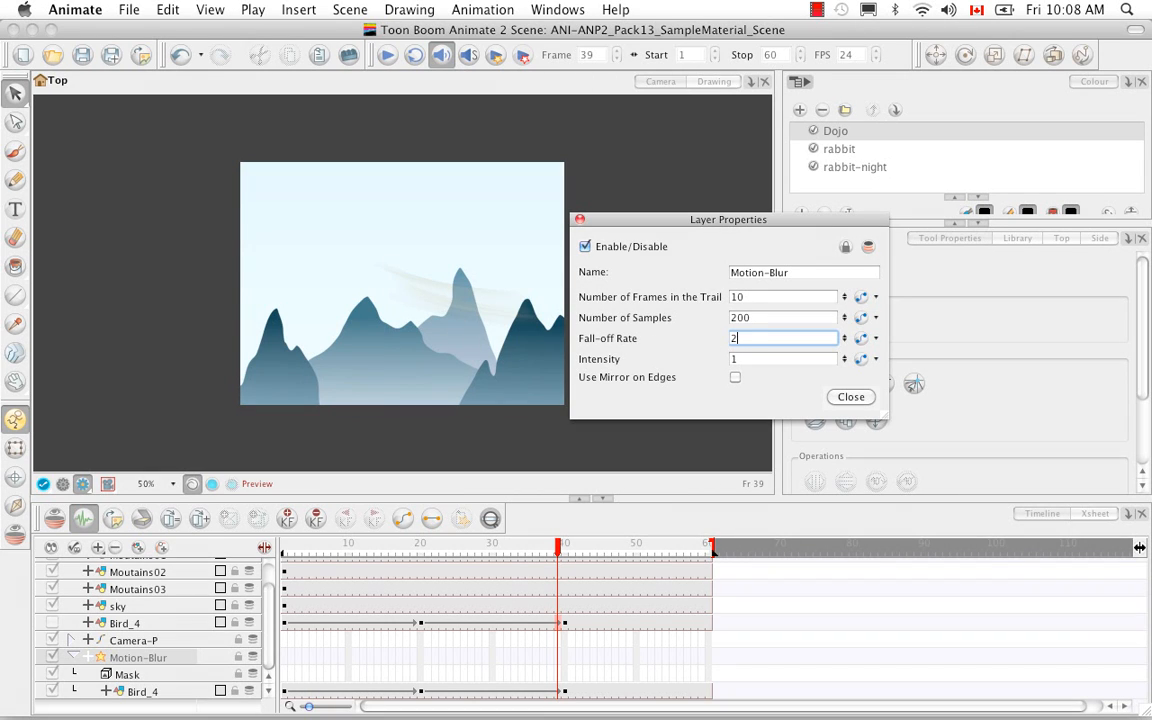
Try Intensity values of 0, 1 and 0.5 on the Motion-Blur effect
{"action": "key", "text": "Tab"}
{"action": "type", "text": "0"}
{"action": "key", "text": "shift+Tab"}
{"action": "key", "text": "Tab"}
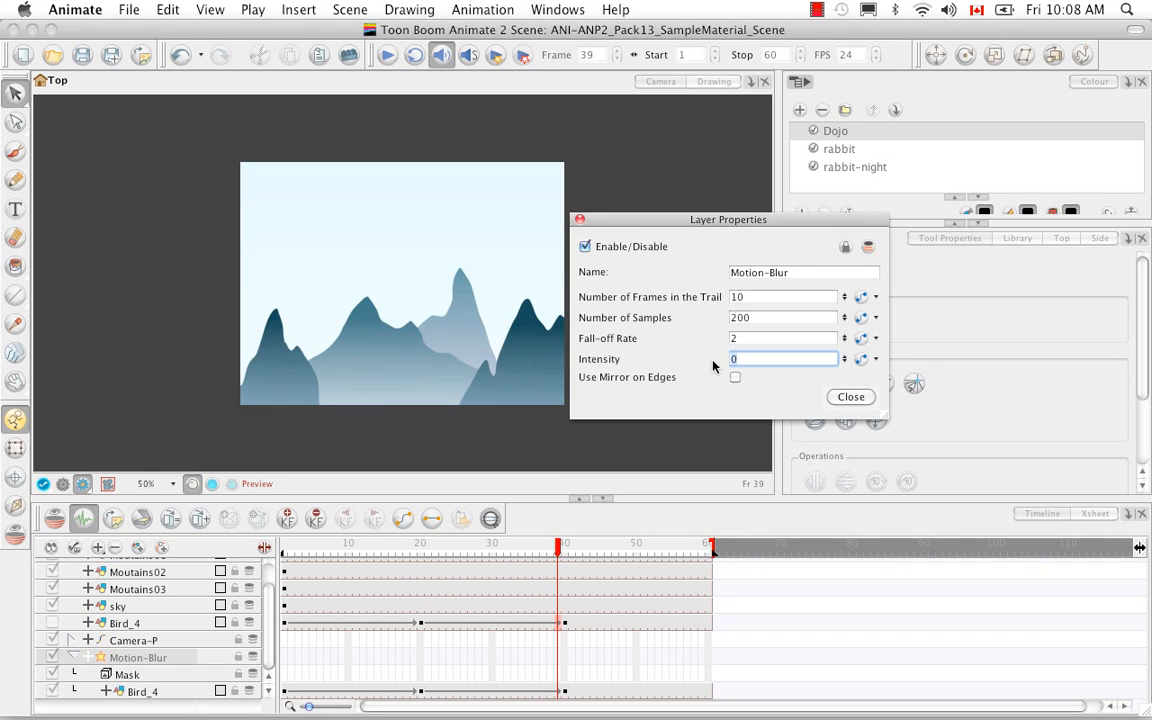
{"action": "type", "text": "1"}
{"action": "key", "text": "shift+Tab"}
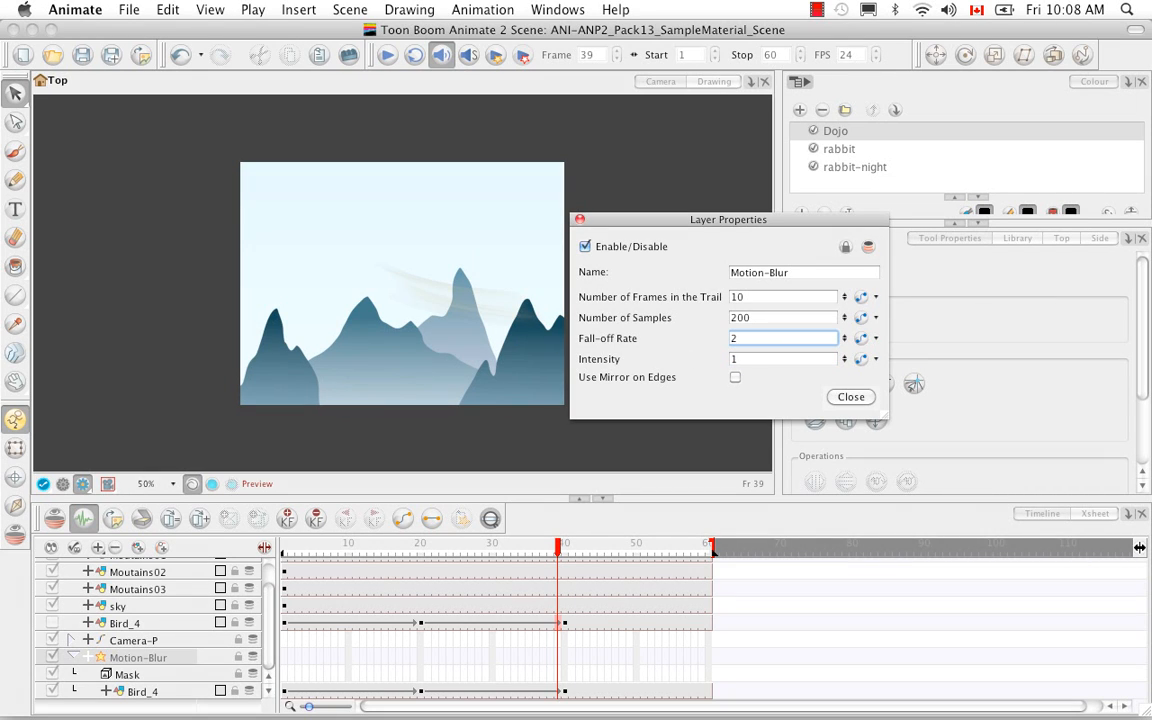
{"action": "key", "text": "Tab"}
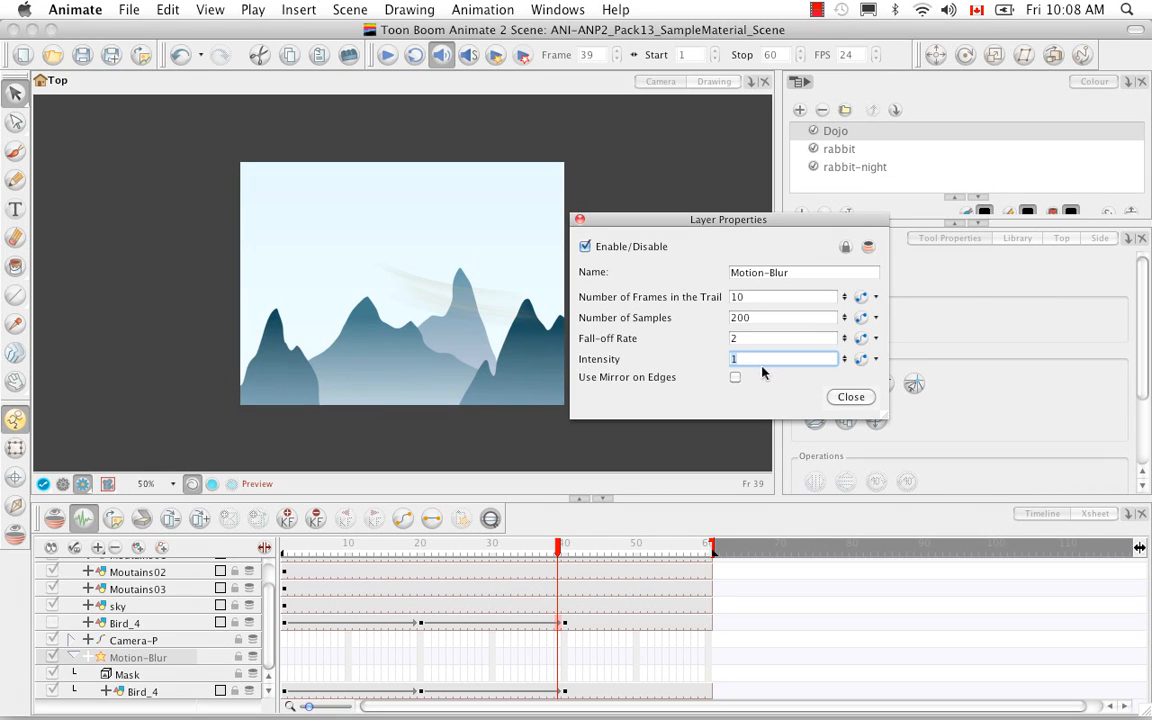
{"action": "type", "text": "0.5"}
{"action": "key", "text": "shift+Tab"}
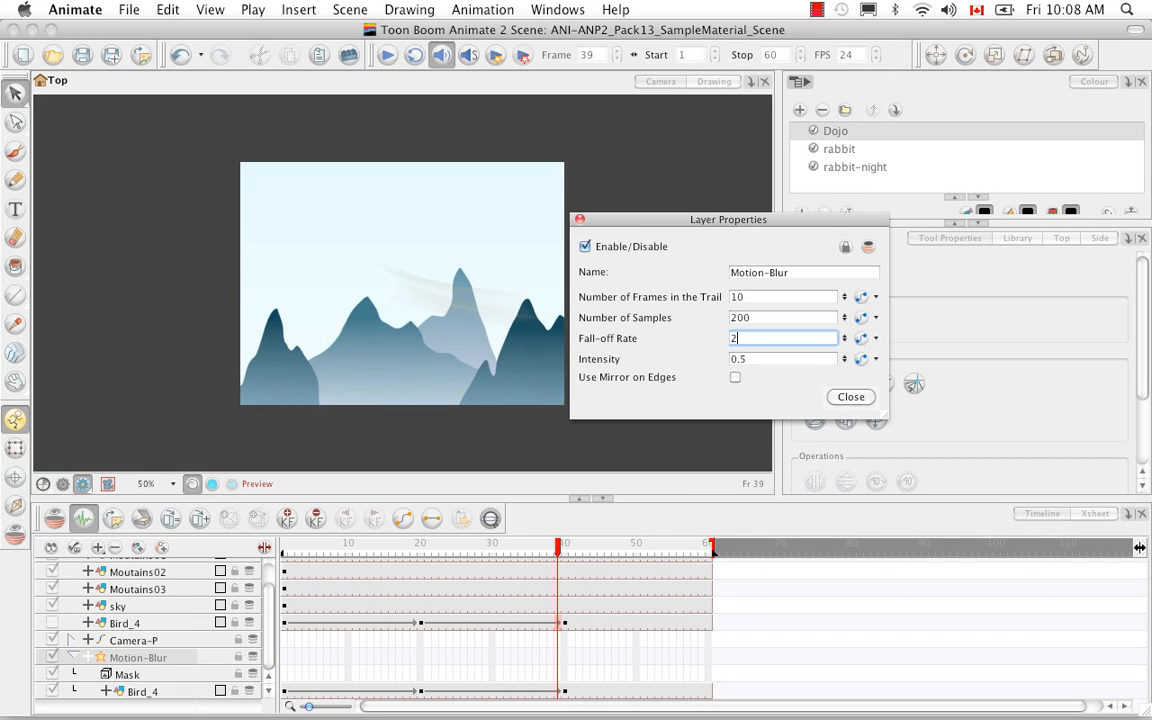
Set the Motion-Blur effect's Intensity to 2 and close its layer properties
{"action": "key", "text": "Tab"}
{"action": "type", "text": "2"}
{"action": "key", "text": "shift+Tab"}
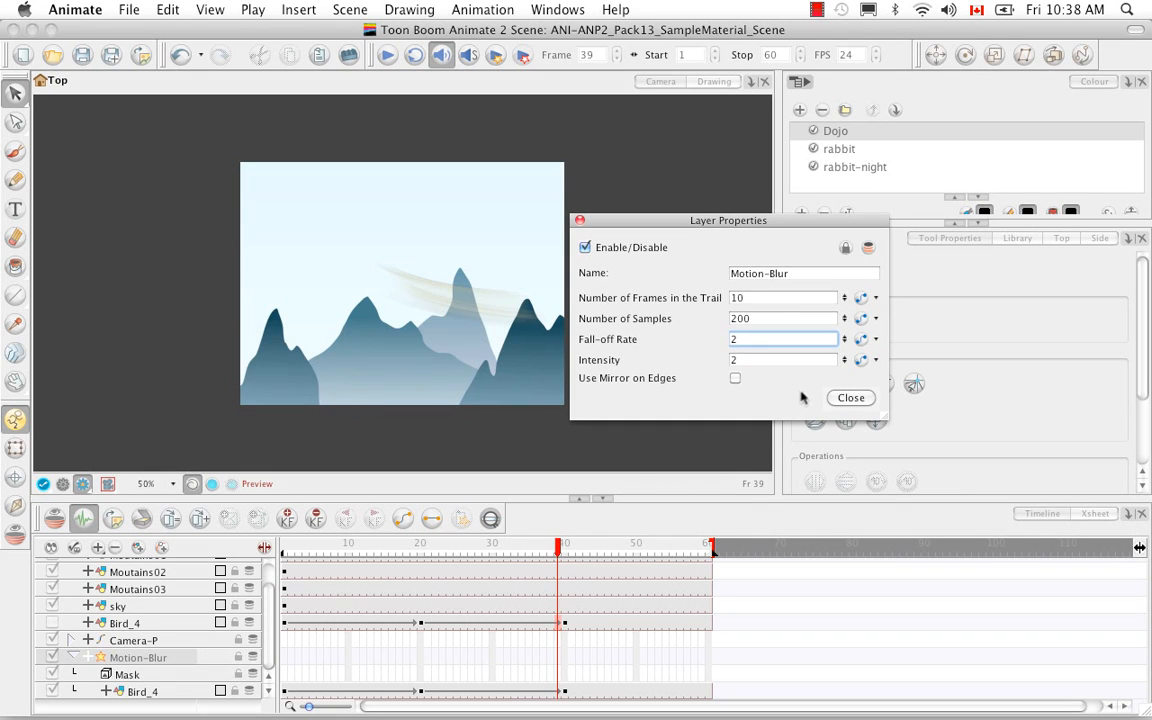
{"action": "left_click", "coordinate": [855, 398]}
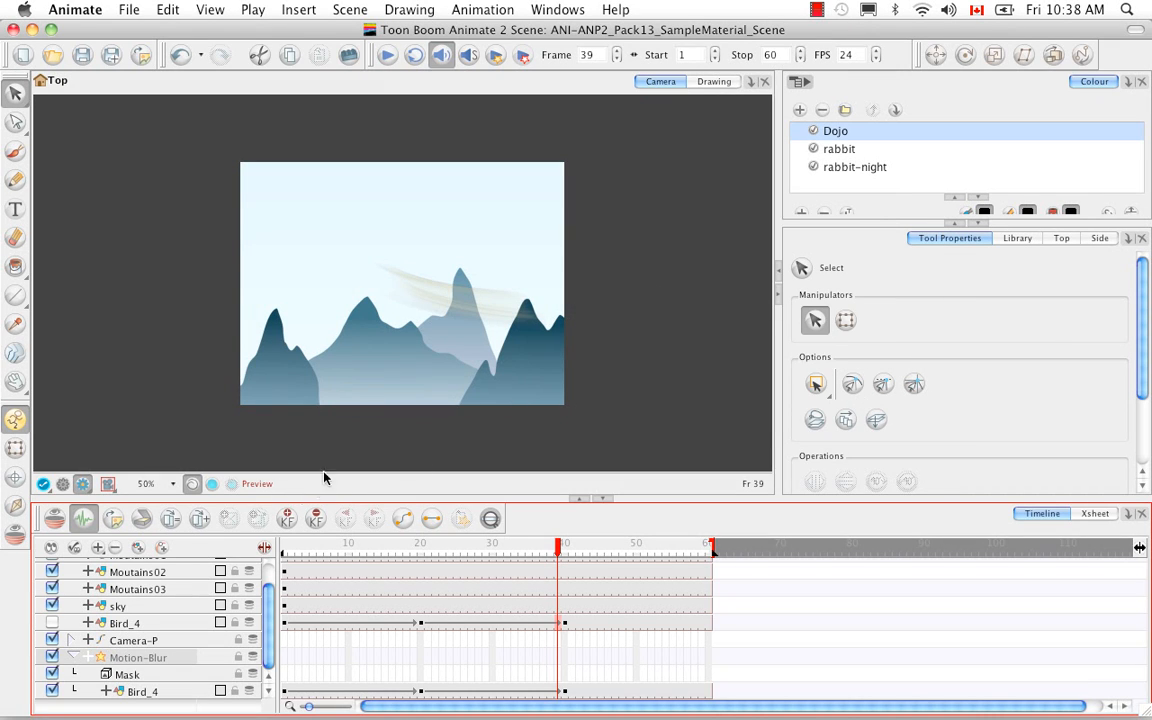
Leave the render preview, collapse and disable the Motion-Blur layer, and enable the Bird_4 copy above Camera-P
{"action": "left_click", "coordinate": [60, 484]}
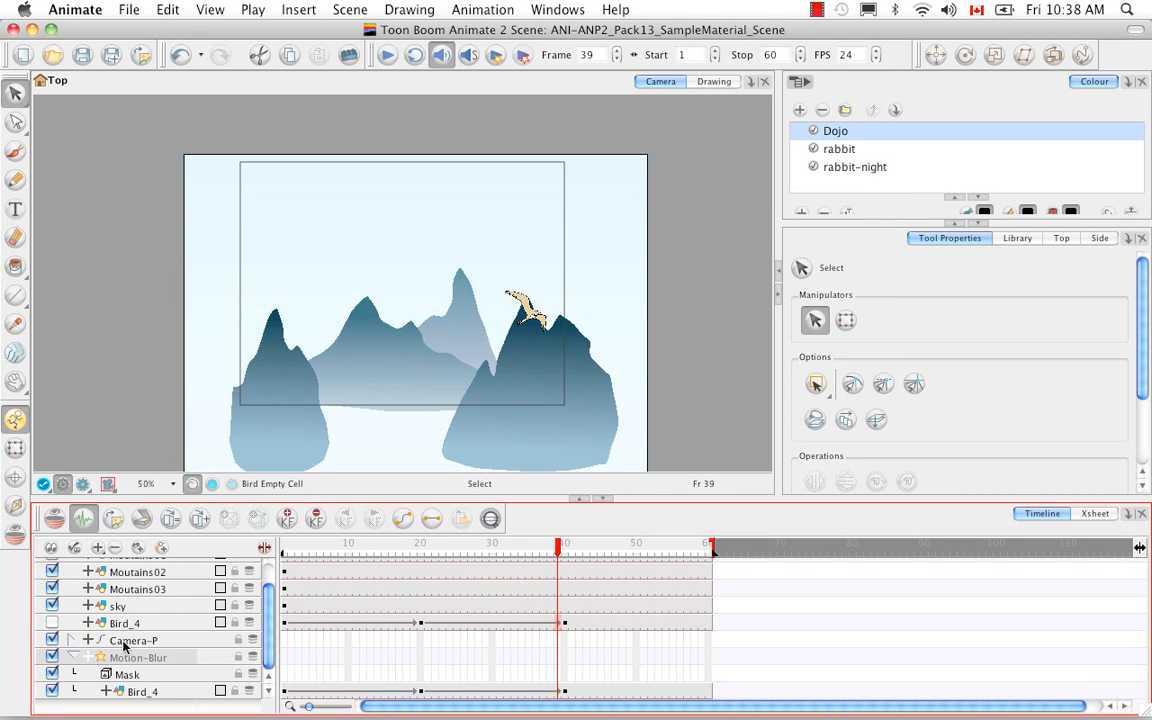
{"action": "left_click", "coordinate": [74, 658]}
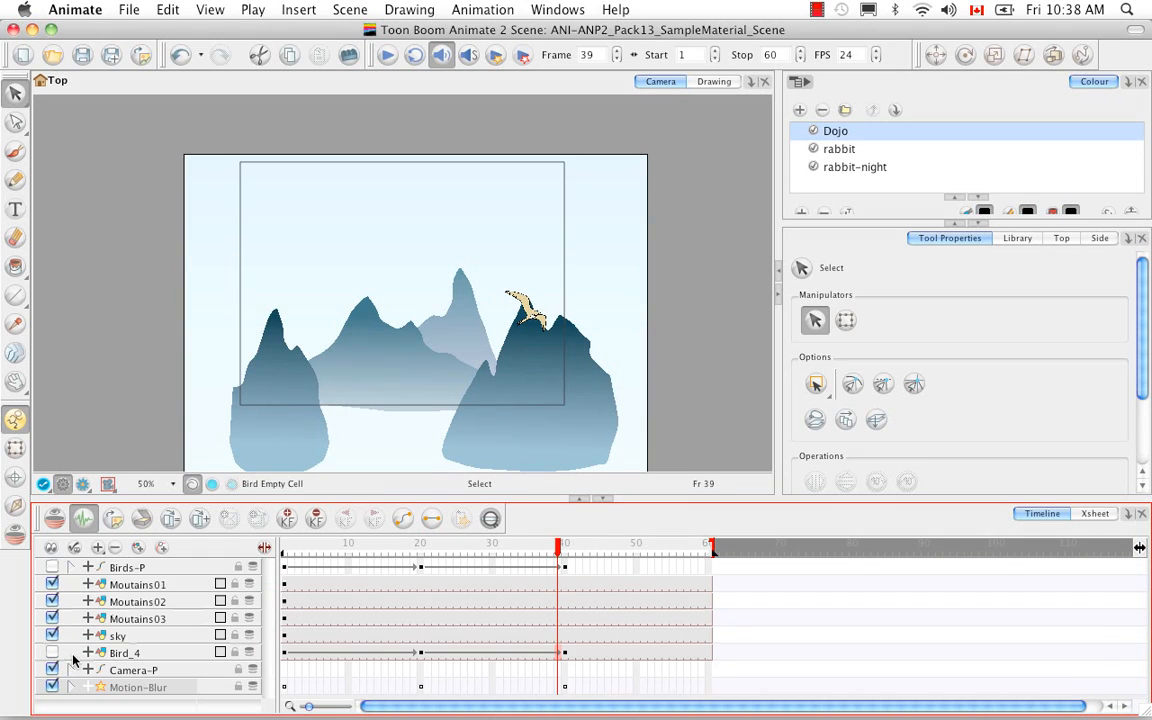
{"action": "left_click", "coordinate": [52, 688]}
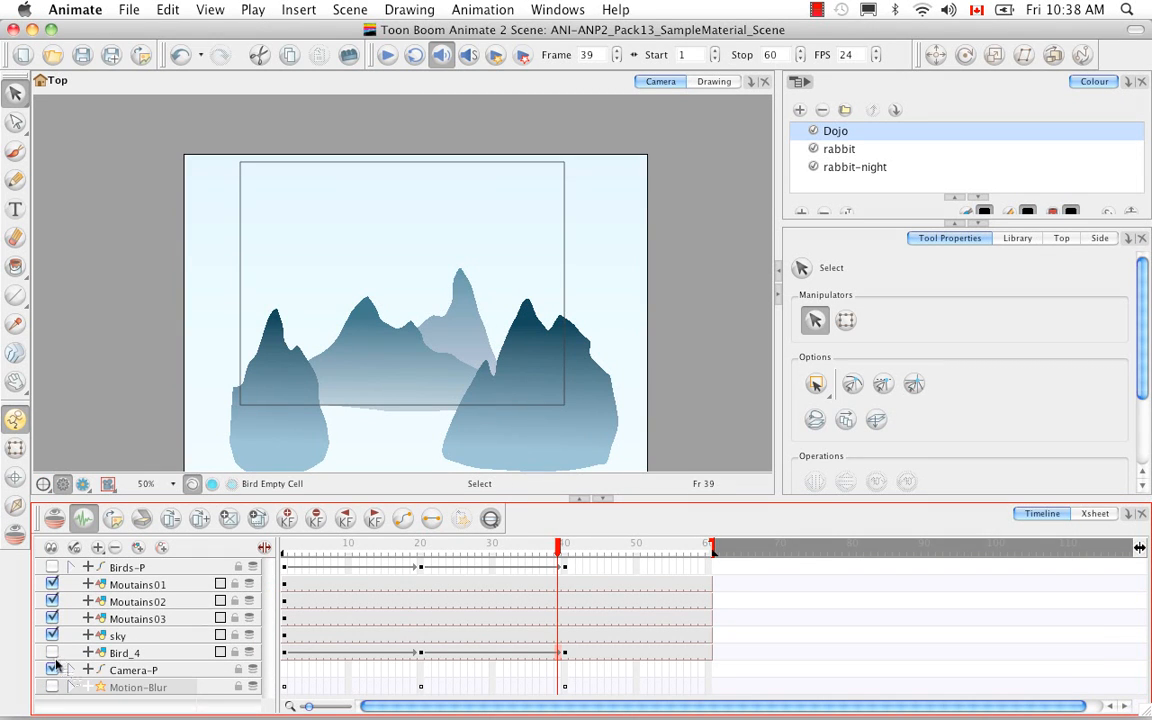
{"action": "left_click", "coordinate": [52, 652]}
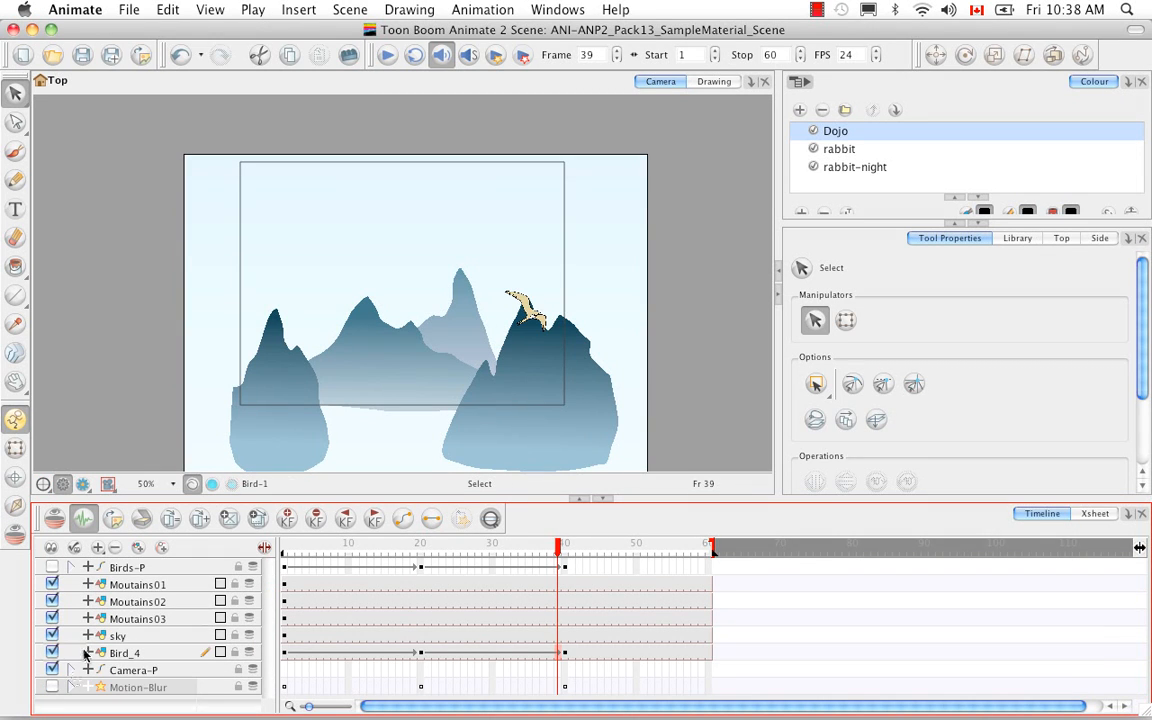
Add a Directional-Blur effect layer and attach the enabled Bird_4 layer to it
{"action": "left_click", "coordinate": [97, 547]}
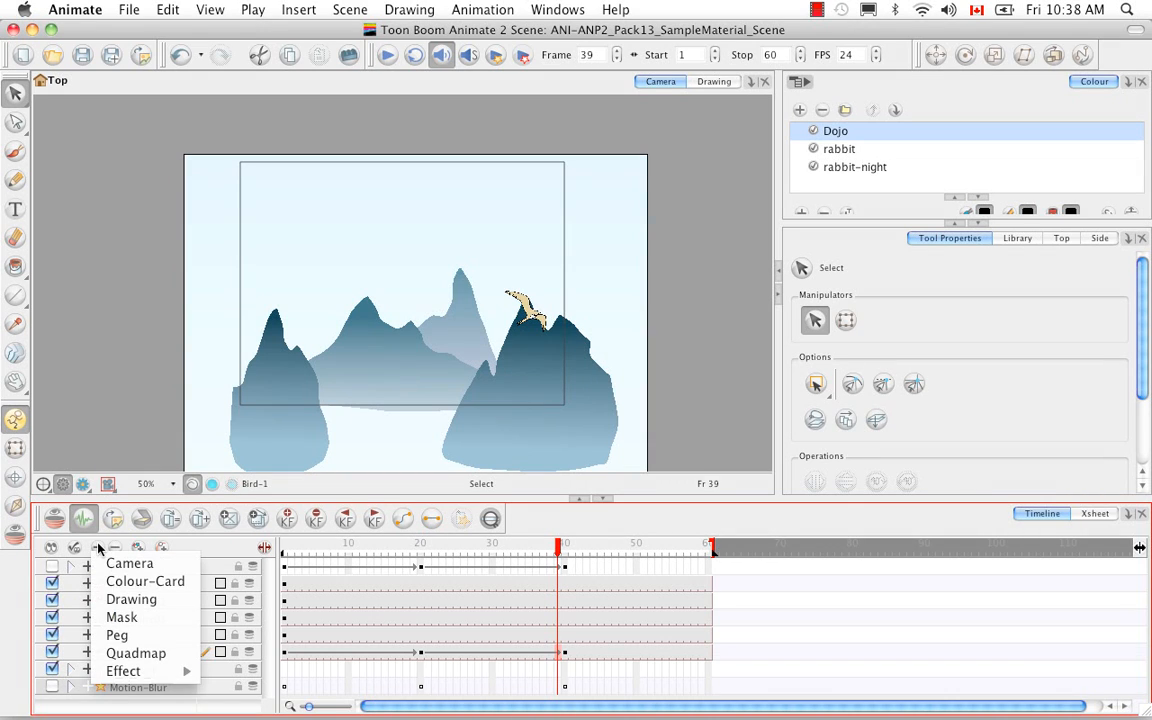
{"action": "mouse_move", "coordinate": [128, 670]}
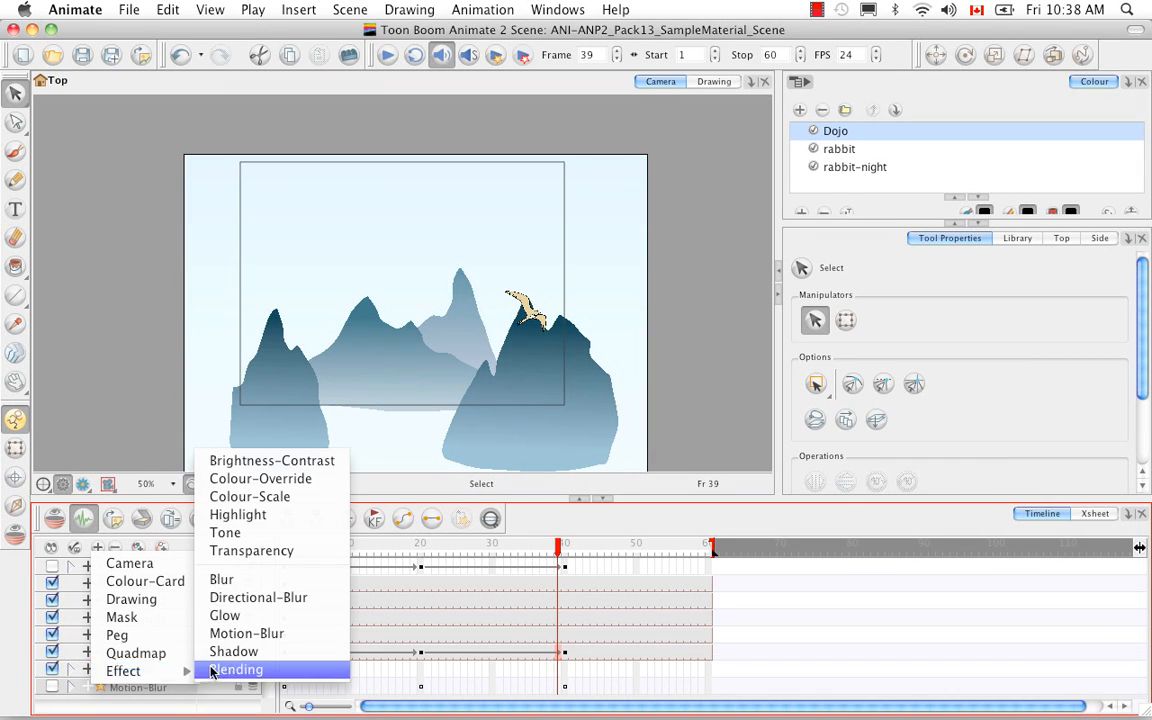
{"action": "left_click", "coordinate": [308, 599]}
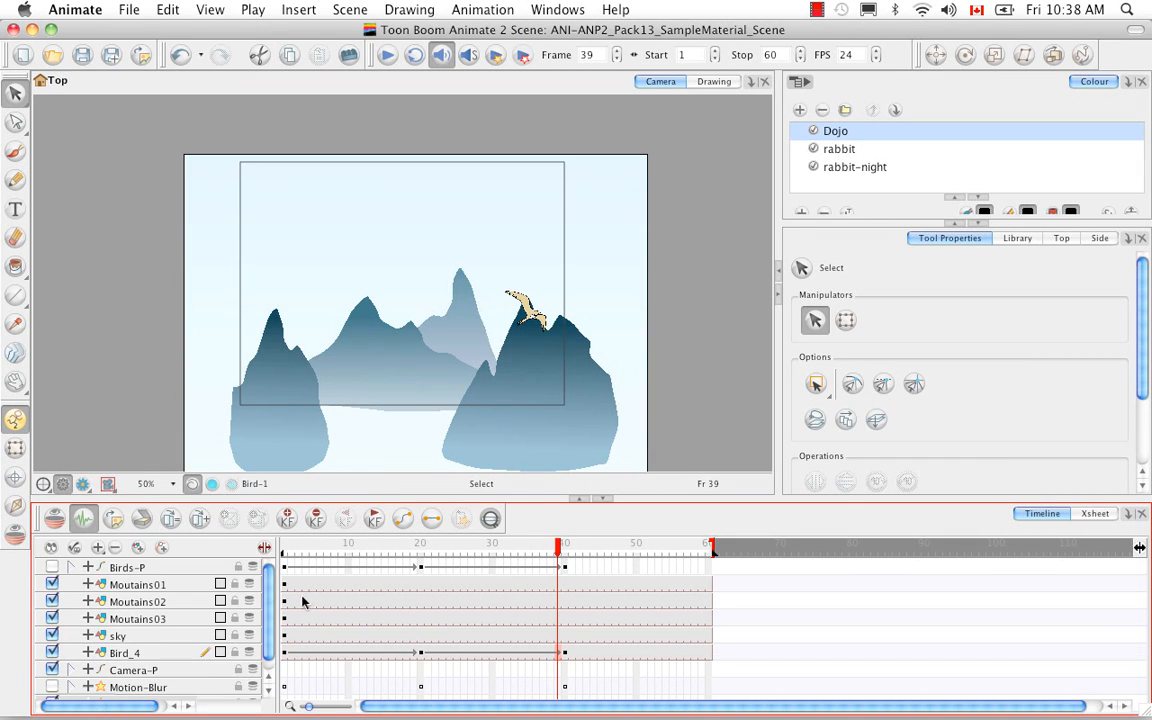
{"action": "scroll", "coordinate": [245, 565], "scroll_direction": "down", "scroll_amount": 1}
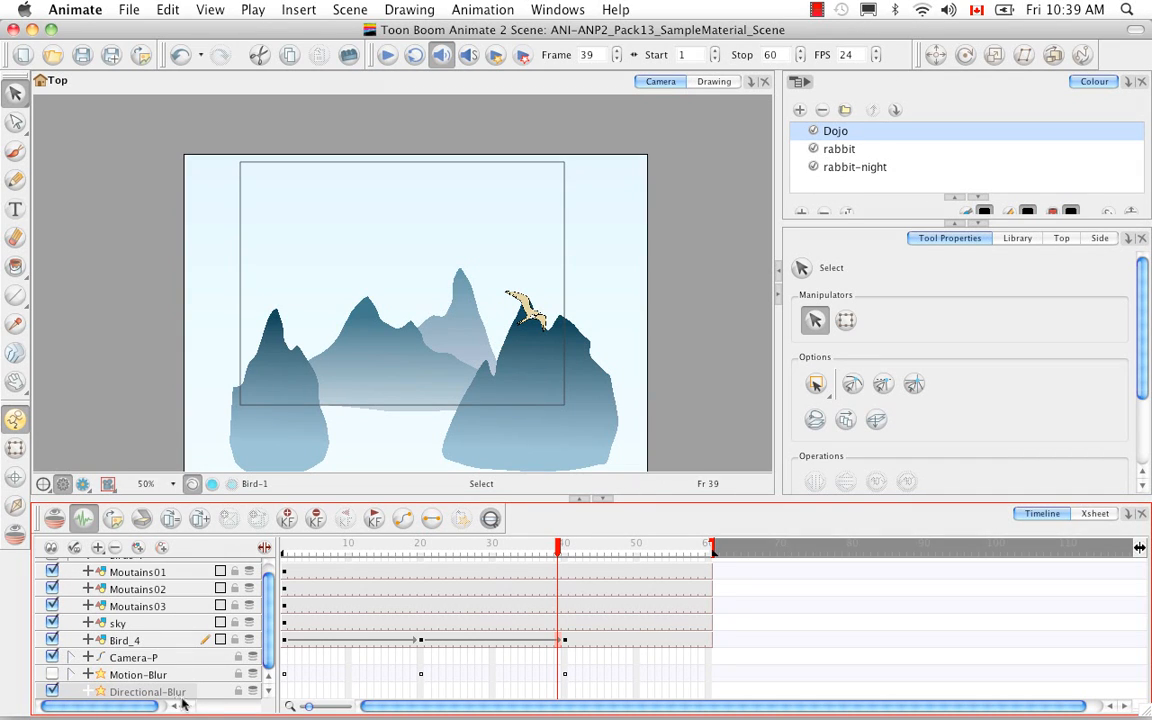
{"action": "left_click_drag", "start_coordinate": [165, 642], "coordinate": [155, 690]}
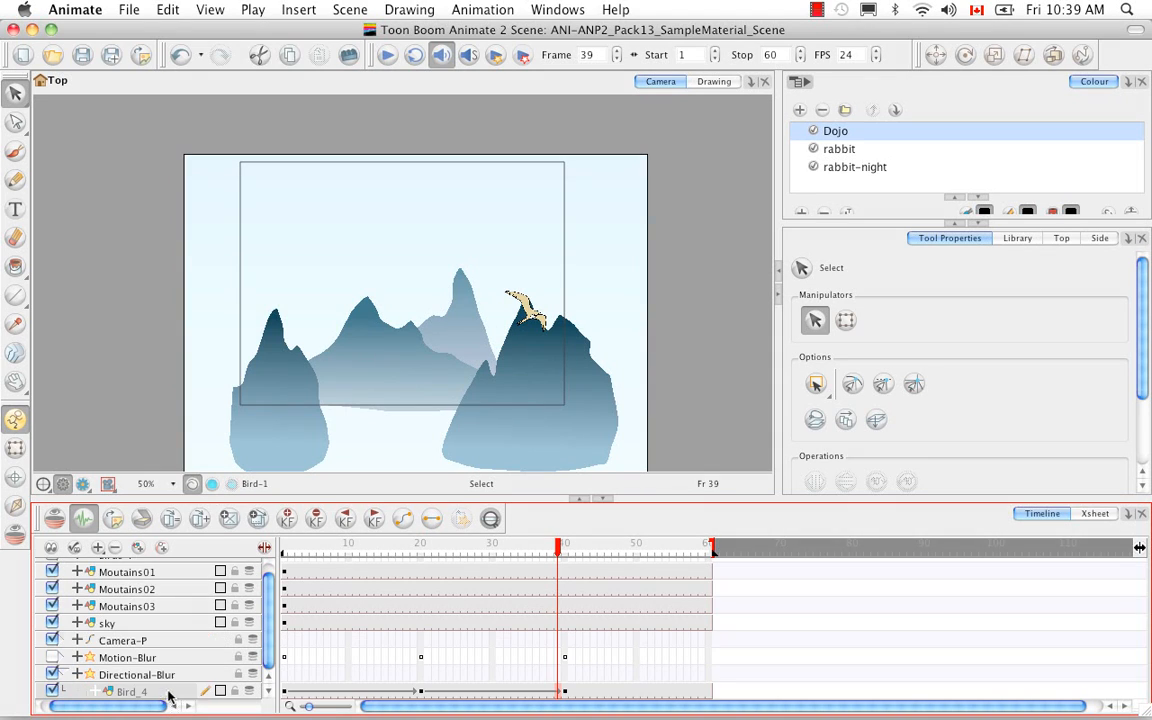
Show frame 30 in the render preview and open the Directional-Blur layer's properties beside the bird
{"action": "left_click_drag", "start_coordinate": [548, 546], "coordinate": [492, 546]}
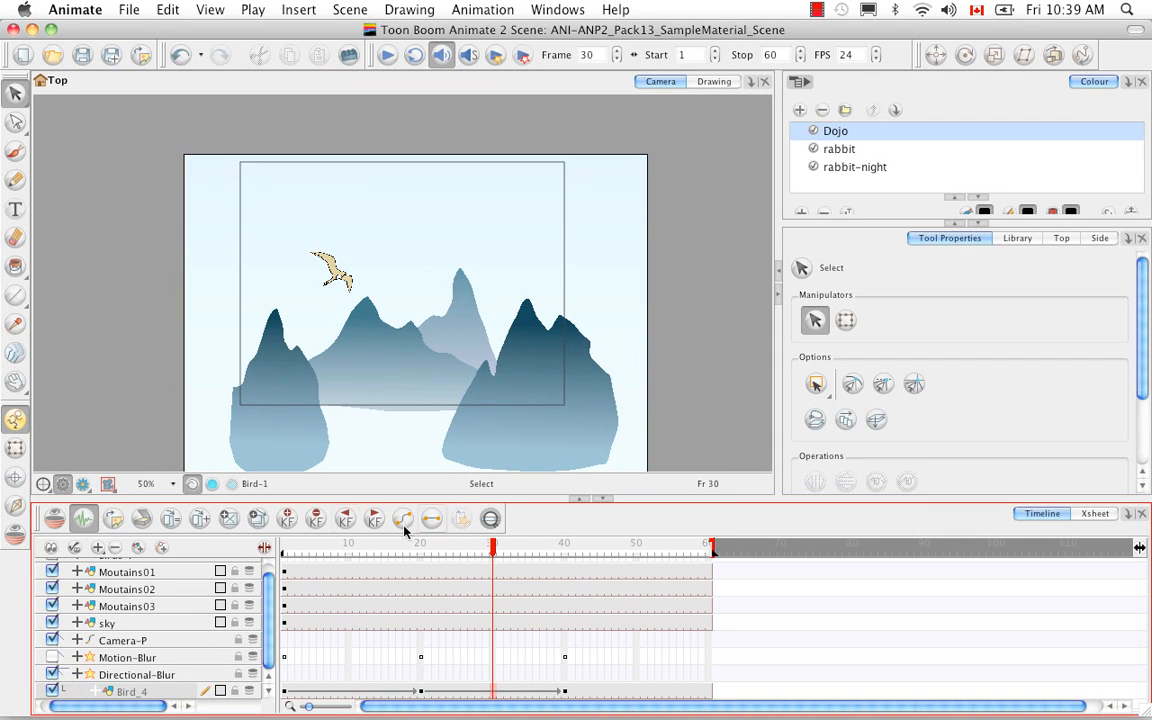
{"action": "left_click", "coordinate": [84, 484]}
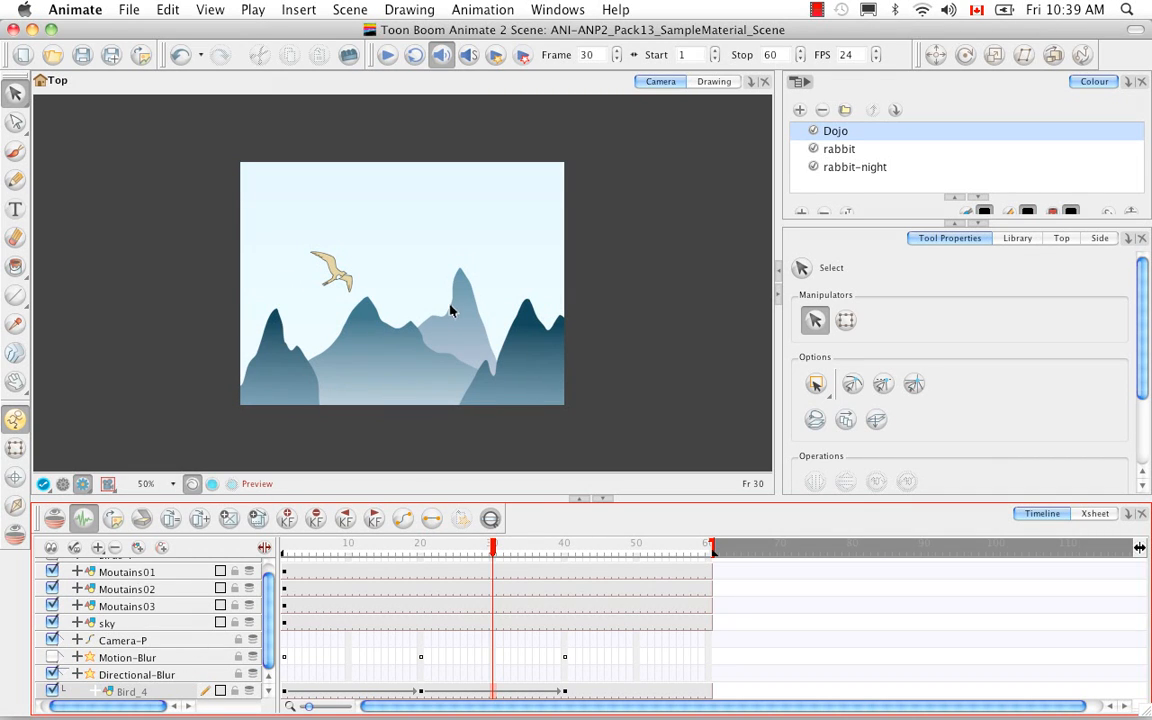
{"action": "left_click", "coordinate": [196, 677]}
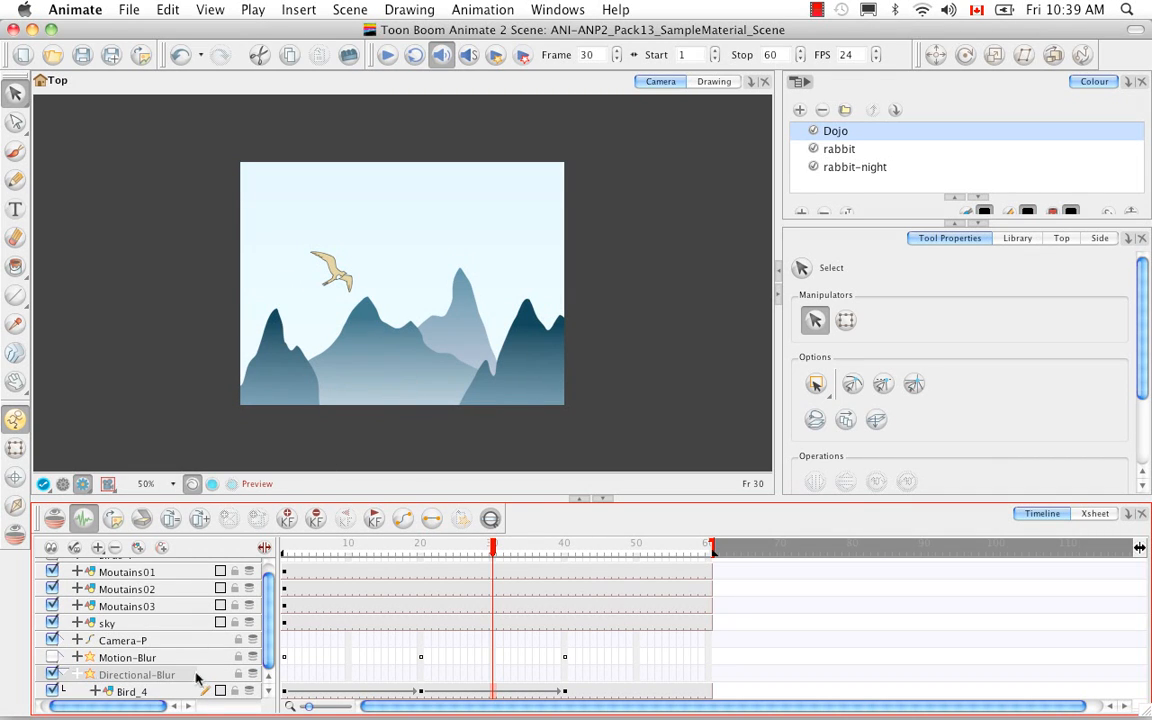
{"action": "double_click", "coordinate": [196, 677]}
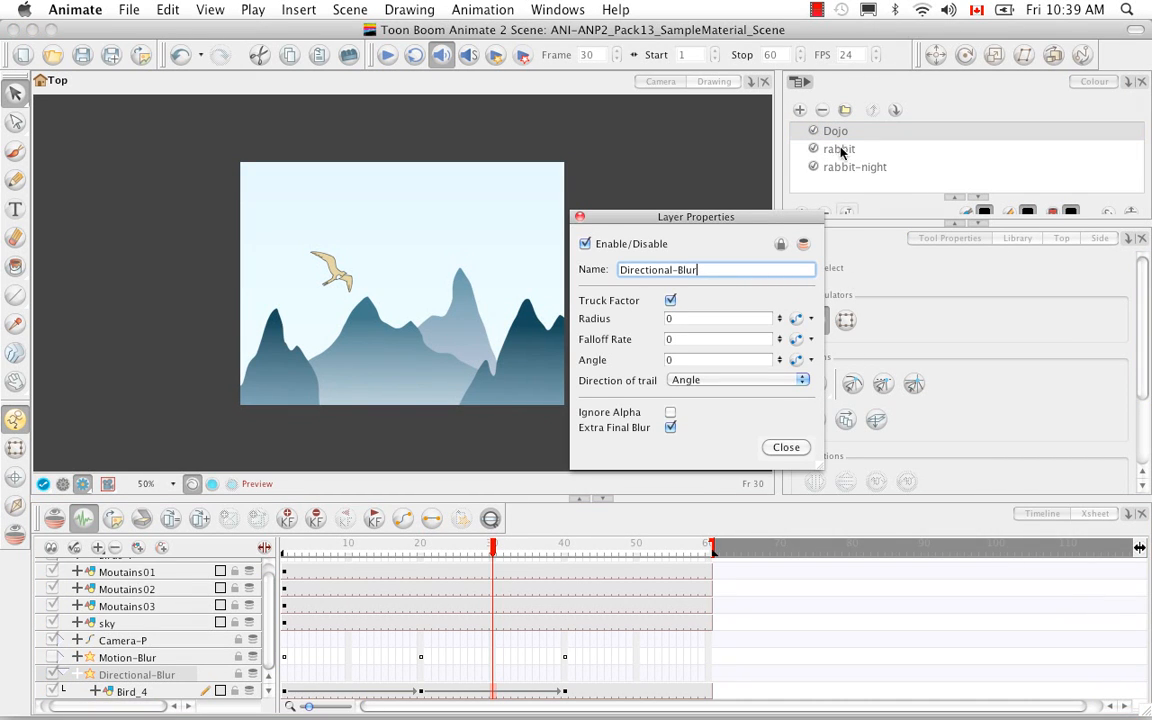
{"action": "left_click", "coordinate": [697, 270]}
{"action": "left_click_drag", "start_coordinate": [645, 213], "coordinate": [679, 192]}
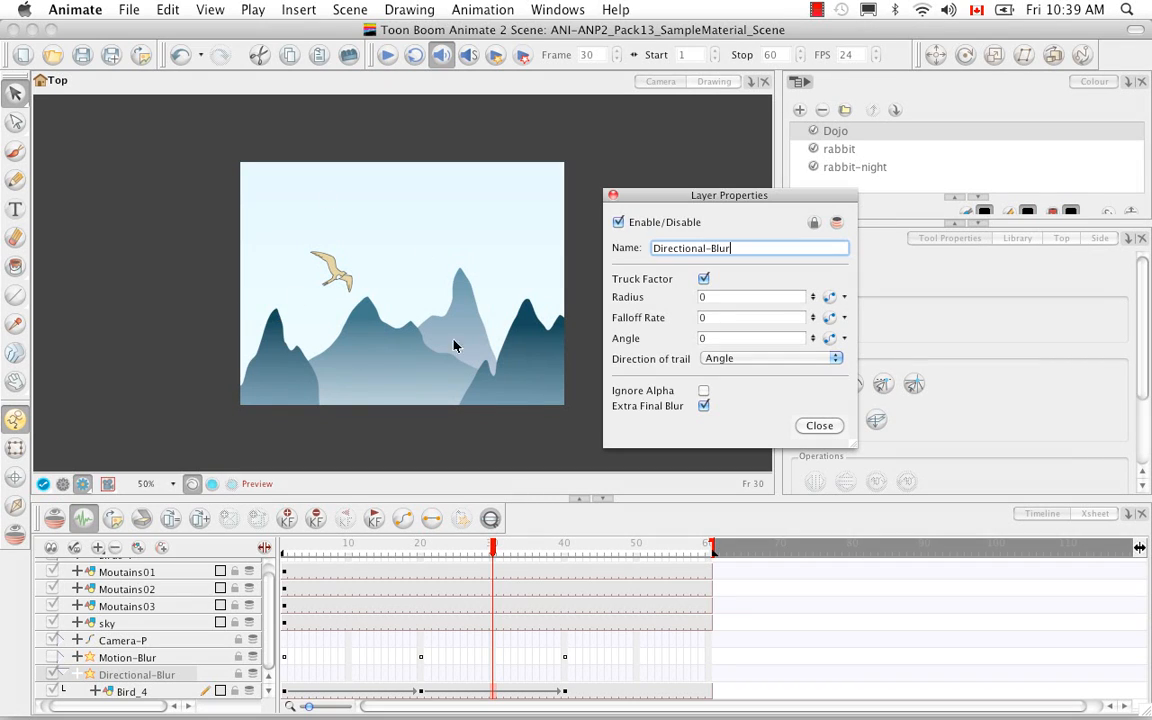
Set the Directional-Blur effect's Radius to 38 and its Angle to 45
{"action": "left_click", "coordinate": [752, 297]}
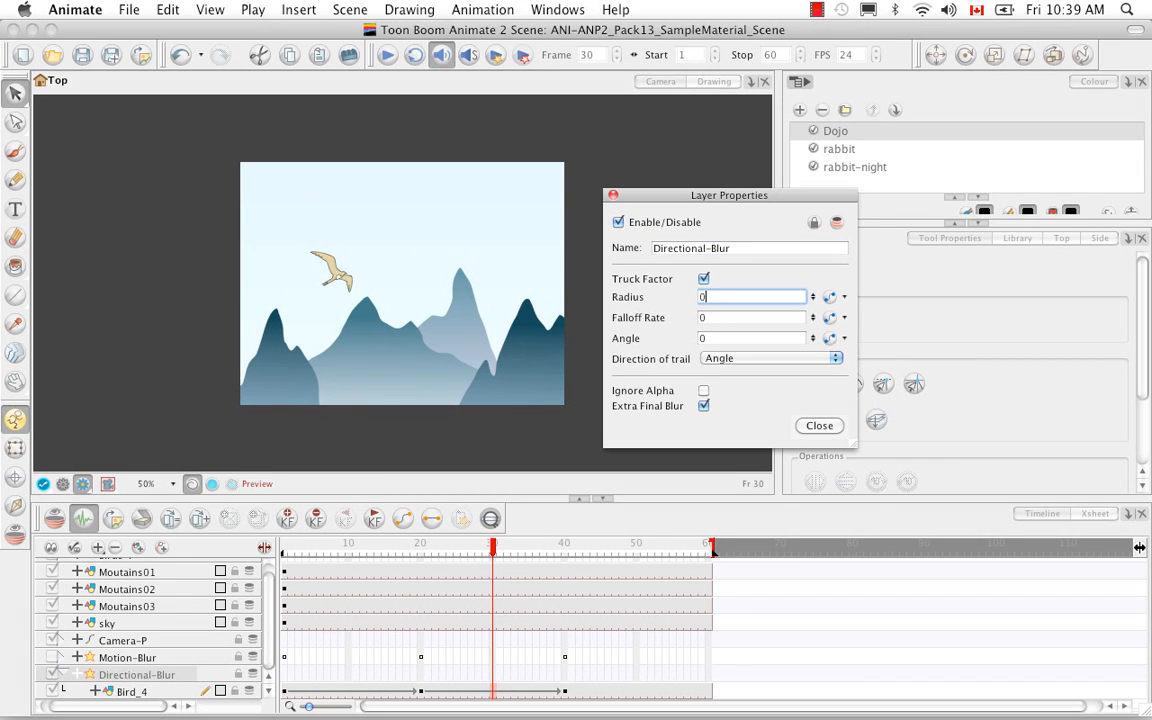
{"action": "left_click_drag", "start_coordinate": [813, 296], "coordinate": [818, 200]}
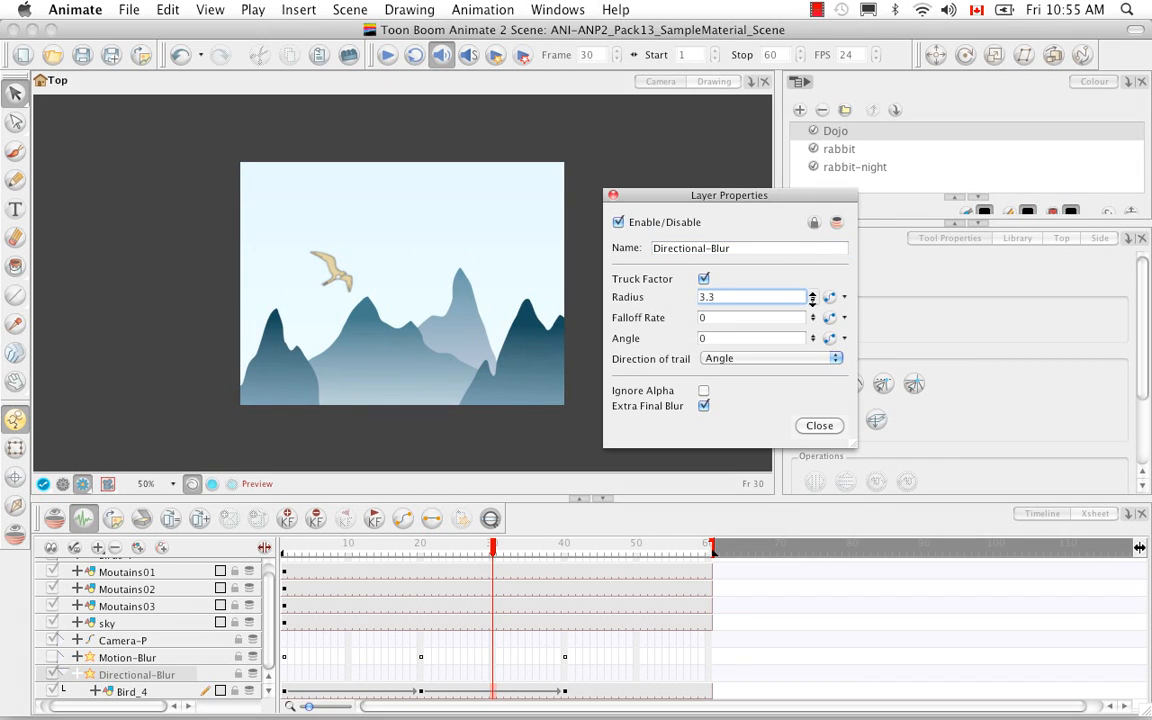
{"action": "left_click_drag", "start_coordinate": [818, 205], "coordinate": [810, 60]}
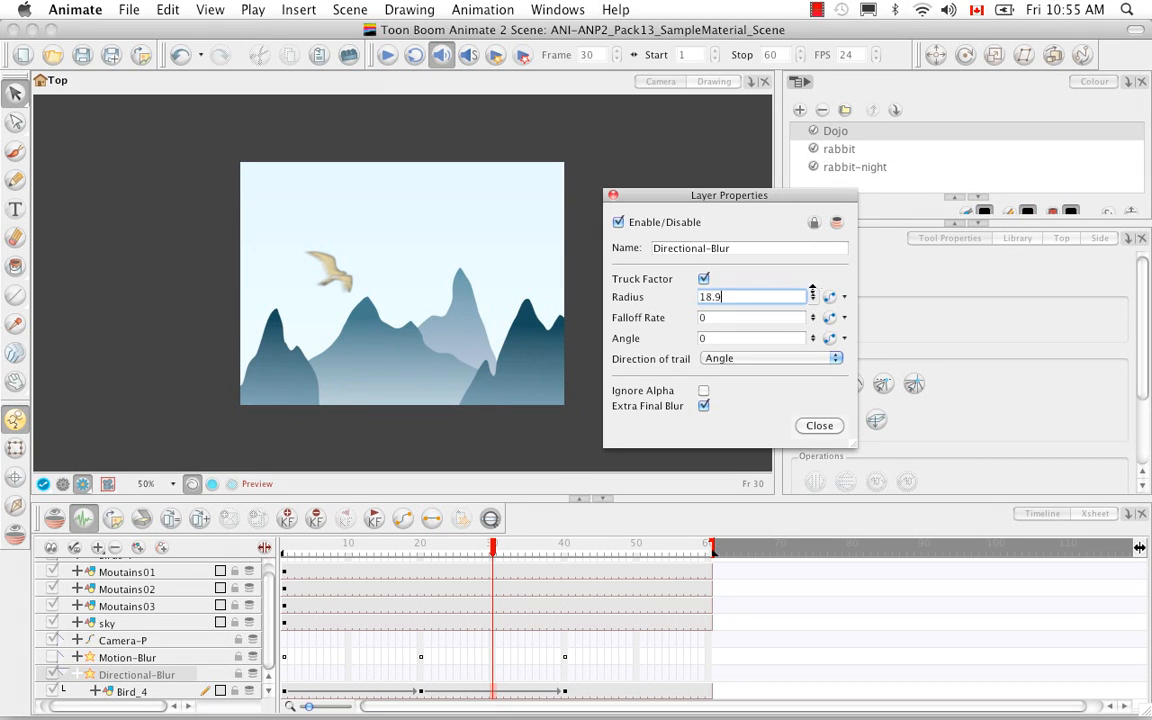
{"action": "mouse_move", "coordinate": [817, 233]}
{"action": "left_mouse_down"}
{"action": "mouse_move", "coordinate": [818, 195]}
{"action": "mouse_move", "coordinate": [822, 300]}
{"action": "mouse_move", "coordinate": [816, 213]}
{"action": "mouse_move", "coordinate": [830, 240]}
{"action": "left_mouse_up"}
{"action": "left_click_drag", "start_coordinate": [812, 297], "coordinate": [812, 313]}
{"action": "left_click", "coordinate": [750, 341]}
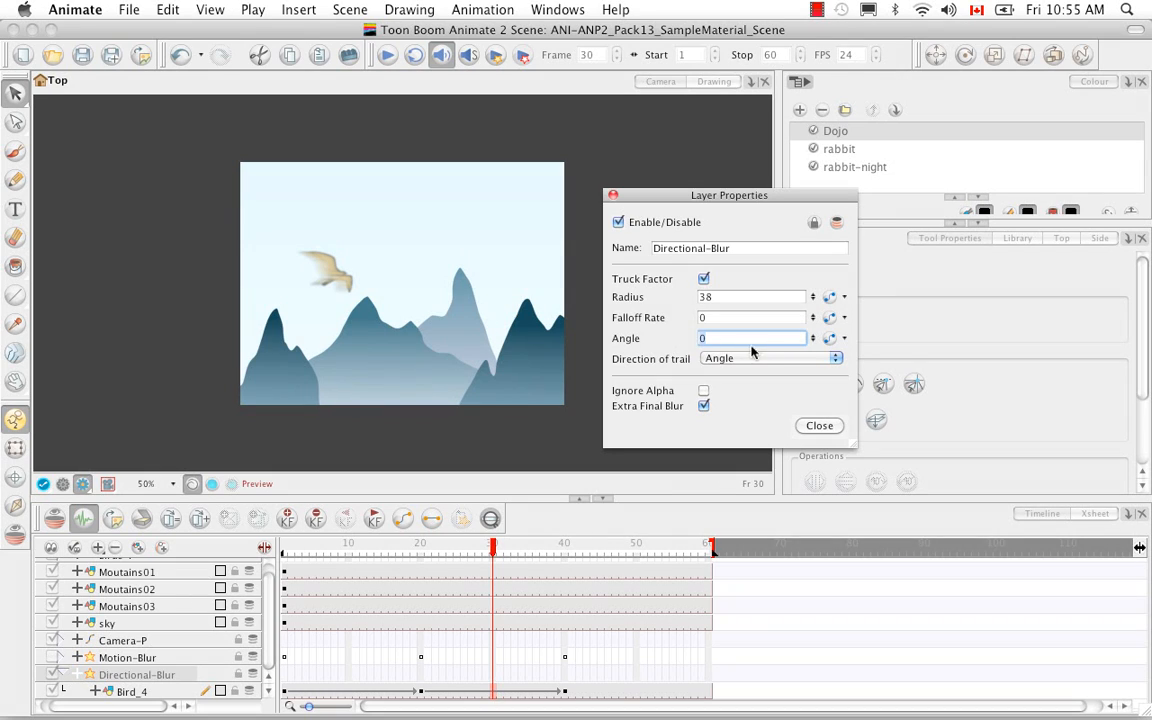
{"action": "type", "text": "45"}
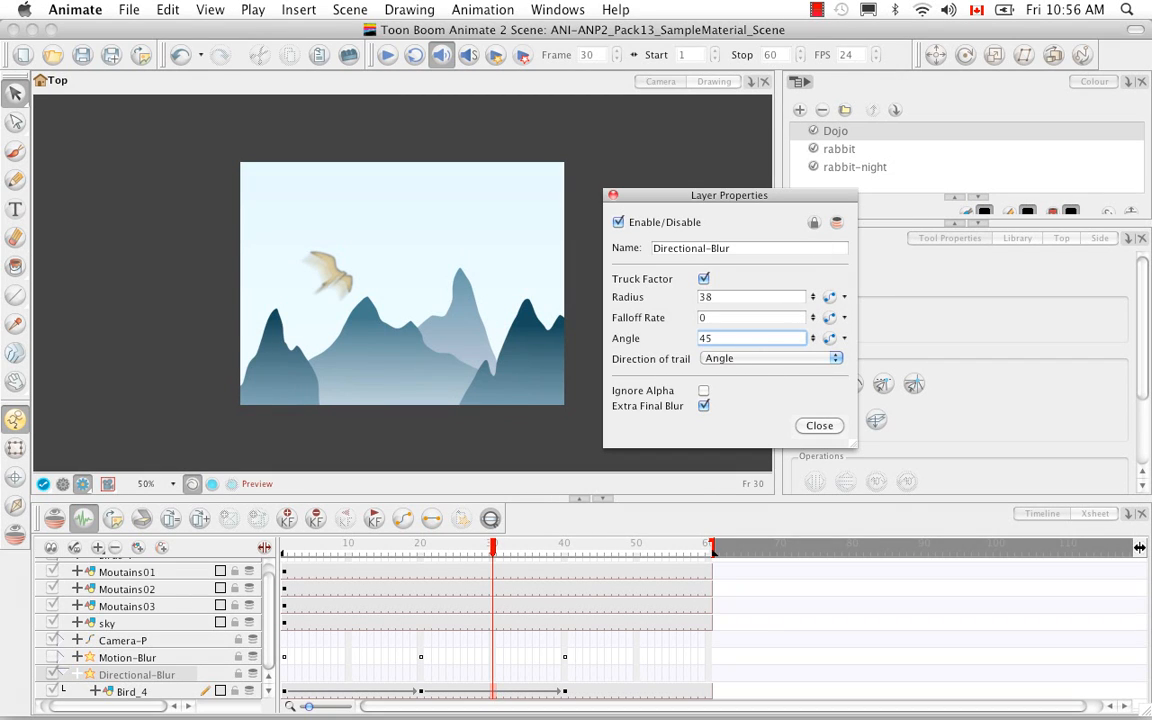
Try West as the blur's direction of trail, then set it back to Angle
{"action": "left_click", "coordinate": [834, 360]}
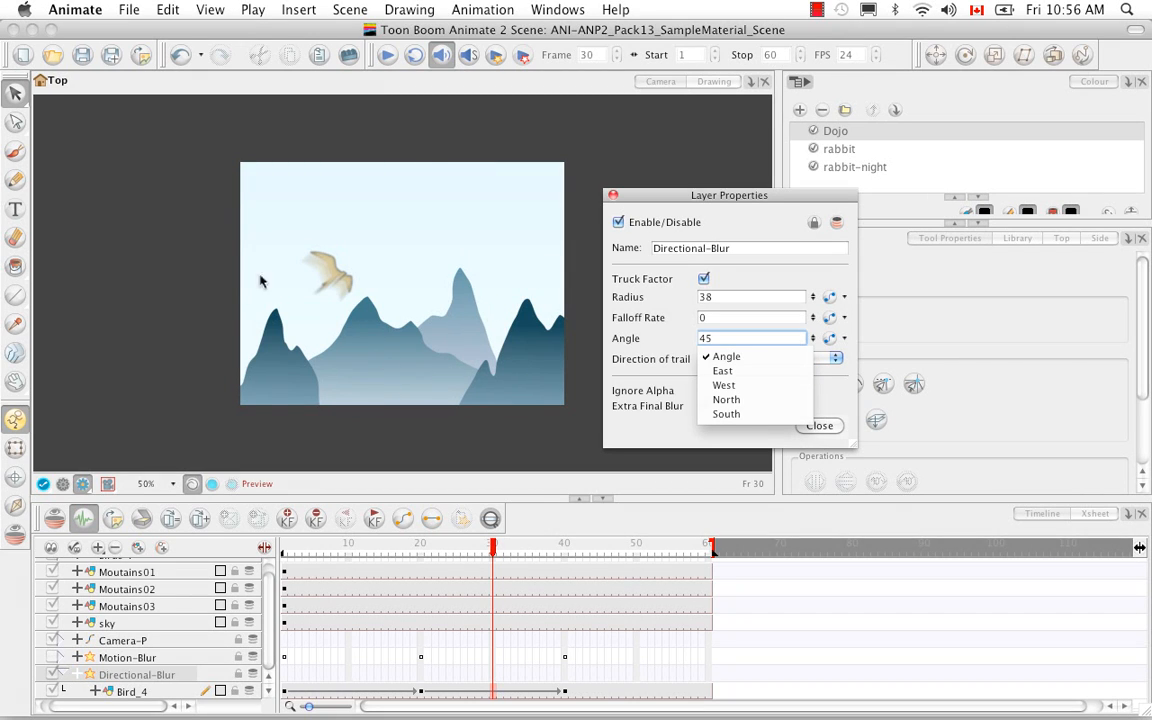
{"action": "left_click", "coordinate": [758, 386]}
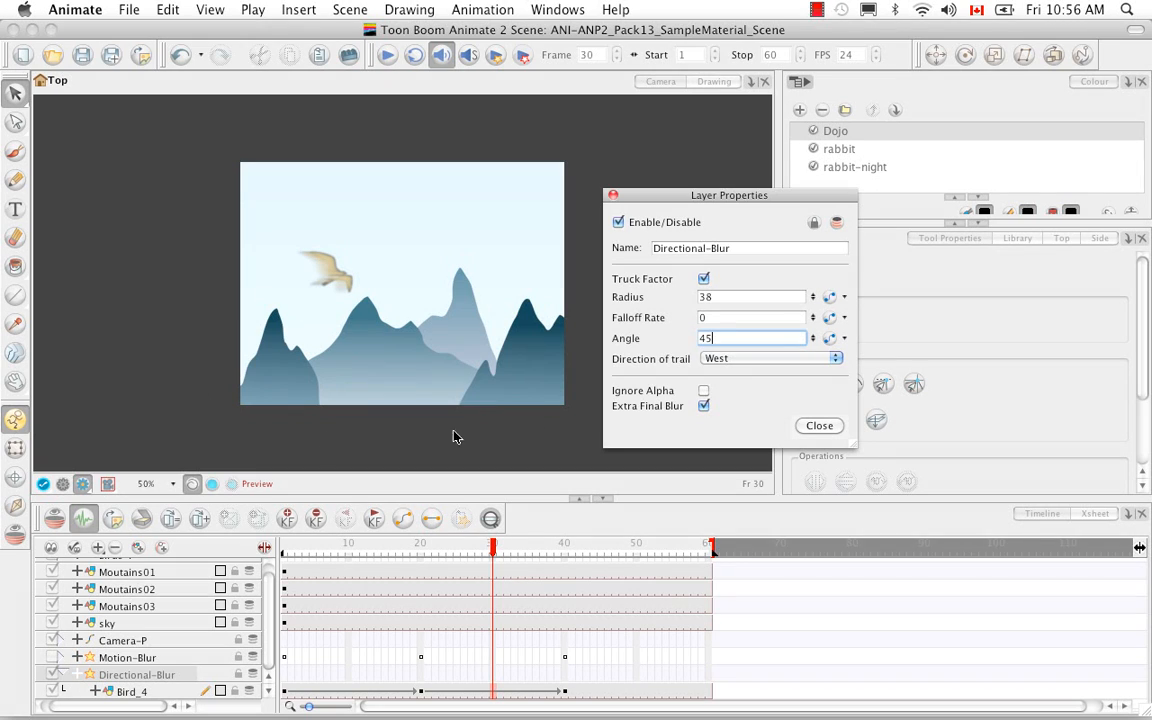
{"action": "left_click", "coordinate": [836, 360]}
{"action": "left_click", "coordinate": [730, 327]}
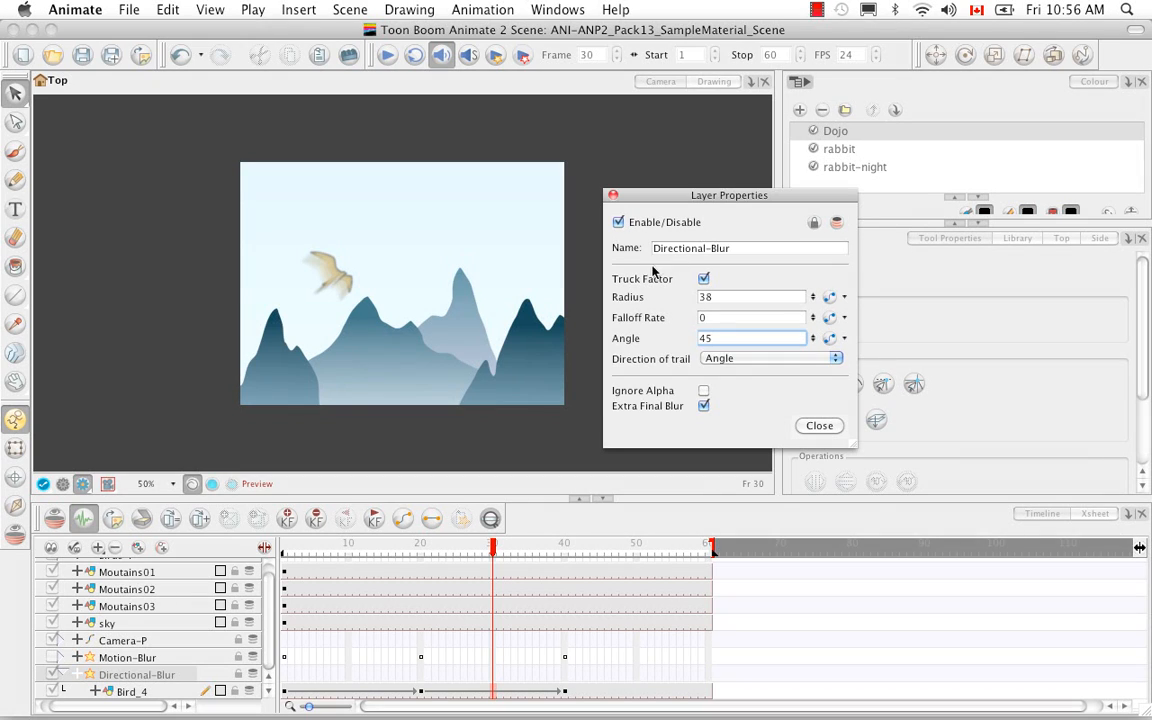
Try Ignore Alpha on the Directional-Blur effect, turn it back off, and disable Extra Final Blur
{"action": "left_click", "coordinate": [704, 391]}
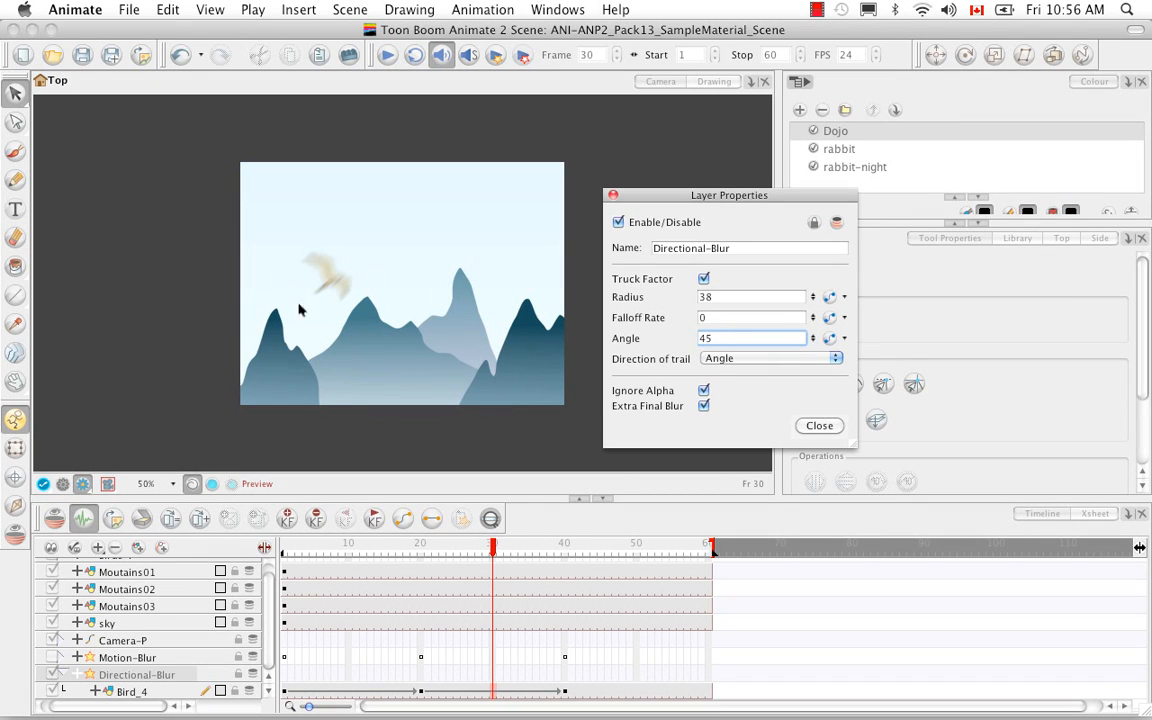
{"action": "left_click", "coordinate": [705, 392]}
{"action": "left_click", "coordinate": [704, 406]}
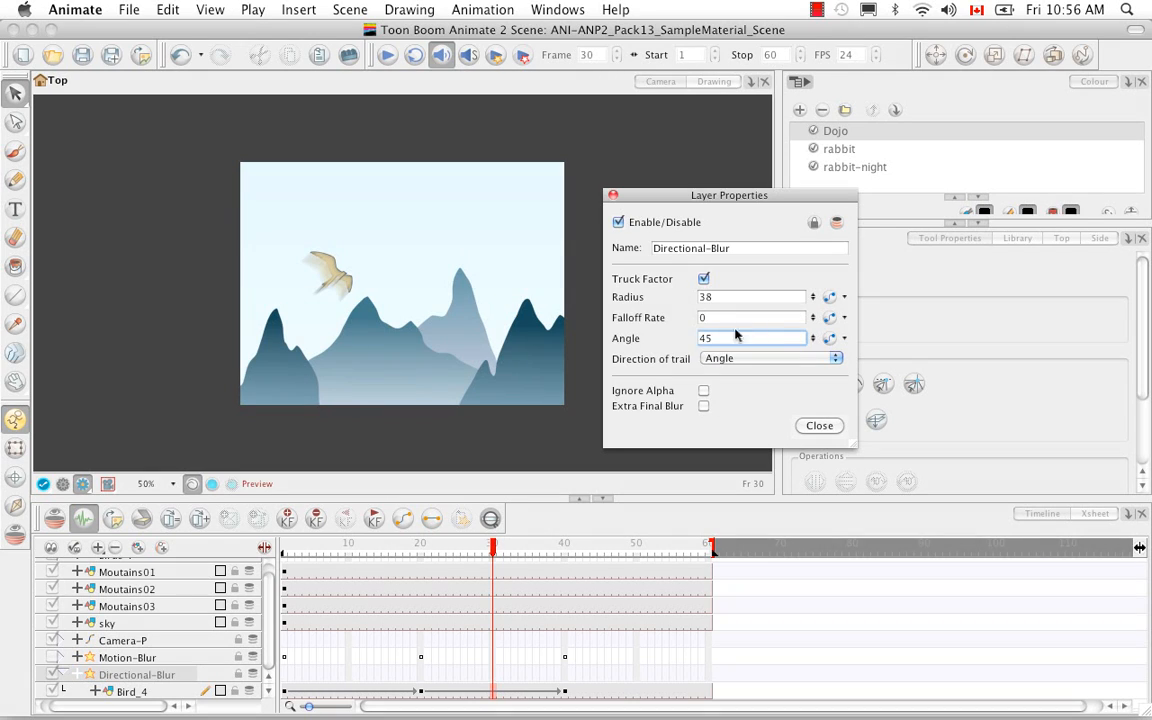
Try a Falloff Rate of 1 on the Directional-Blur effect, then set it back to 0
{"action": "left_click_drag", "start_coordinate": [712, 317], "coordinate": [688, 326]}
{"action": "type", "text": "1"}
{"action": "key", "text": "Tab"}
{"action": "left_click", "coordinate": [752, 322]}
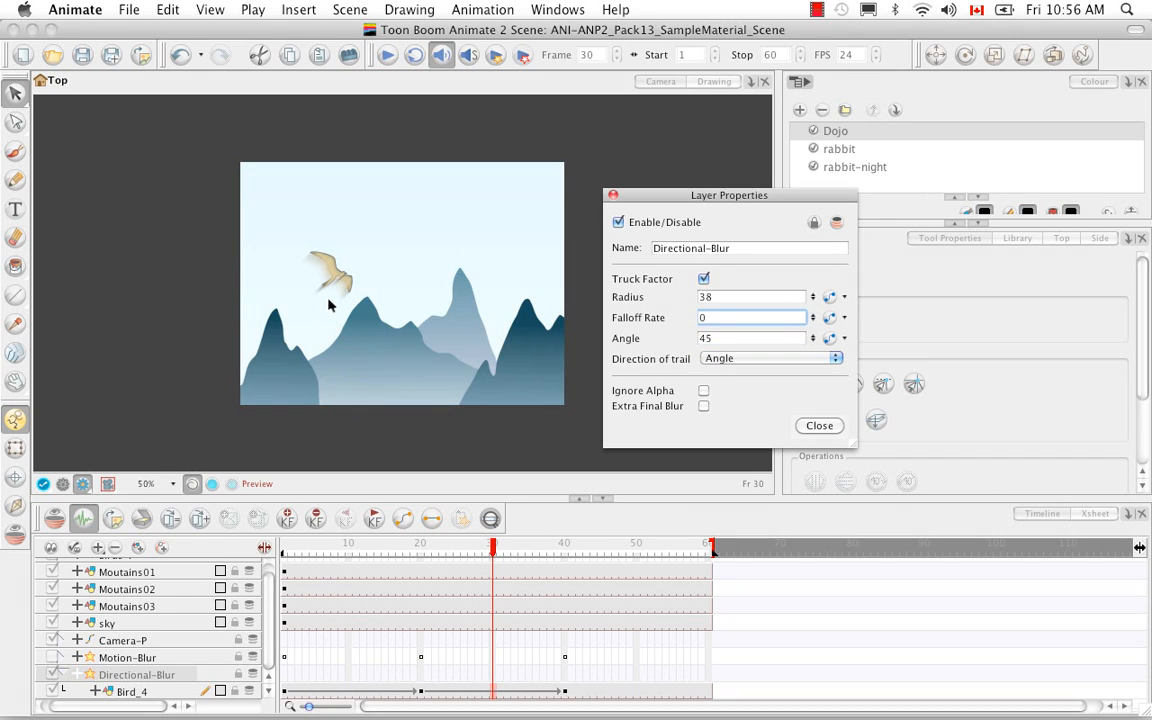
{"action": "left_click", "coordinate": [720, 338]}
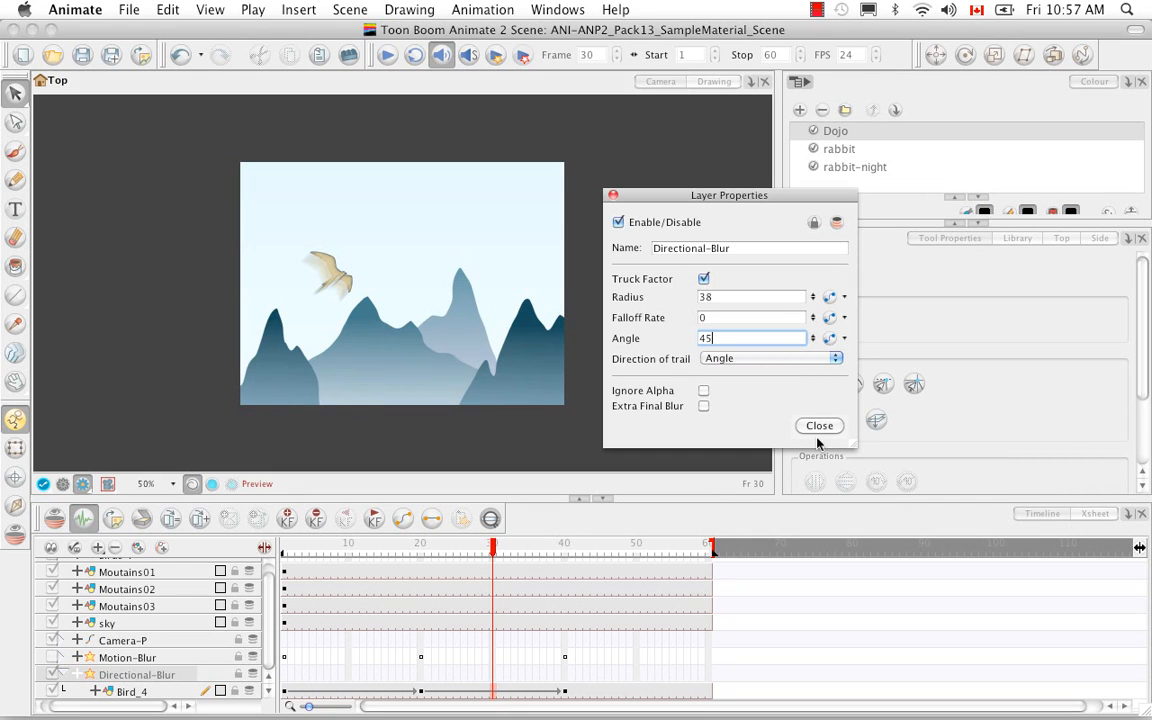
Try West and North as the blur's direction of trail and preview the North trail at frame 37
{"action": "left_click", "coordinate": [833, 360]}
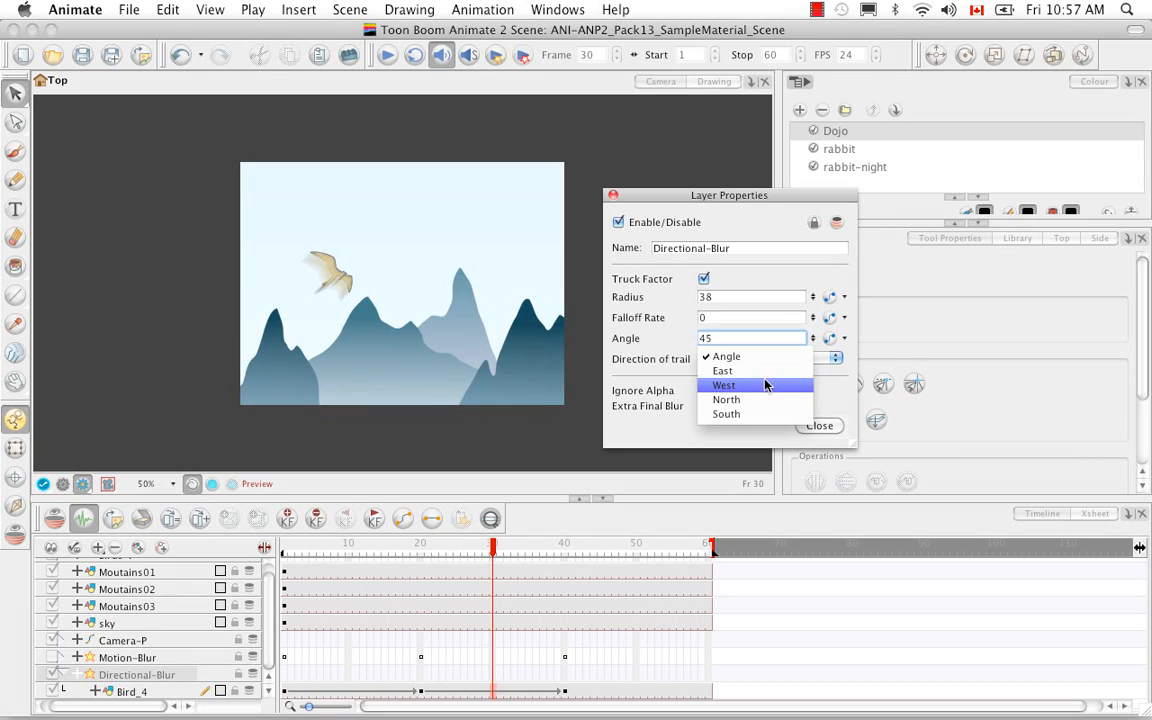
{"action": "left_click", "coordinate": [765, 386]}
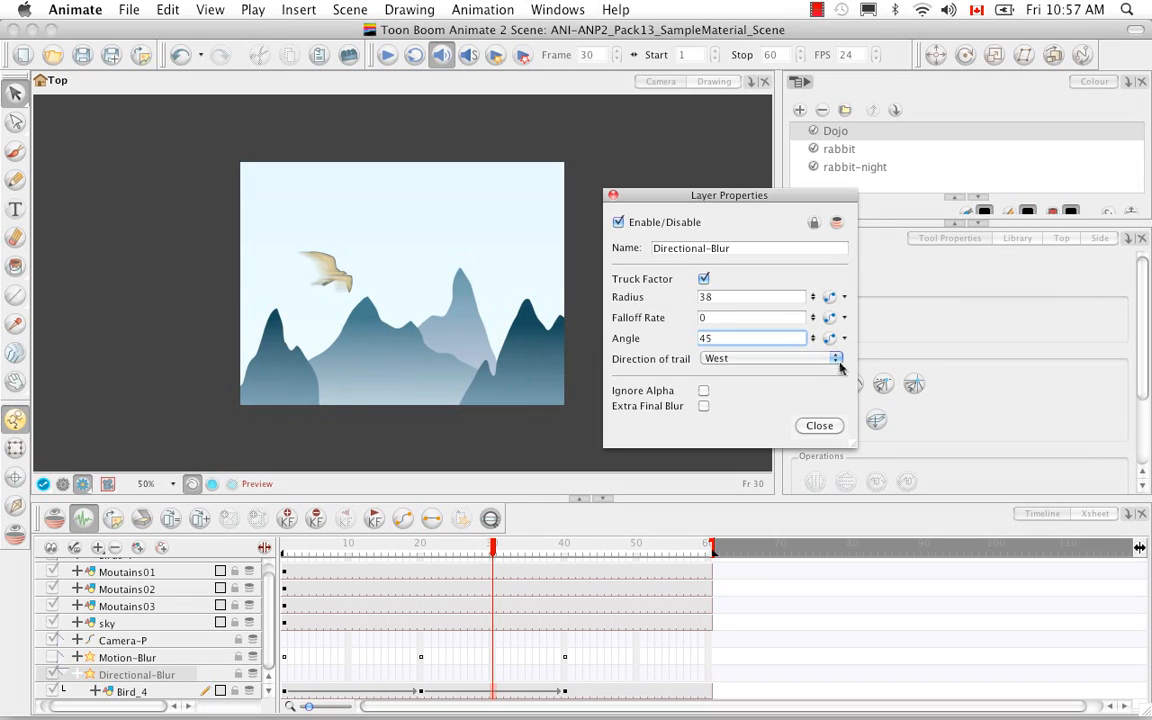
{"action": "left_click", "coordinate": [836, 362]}
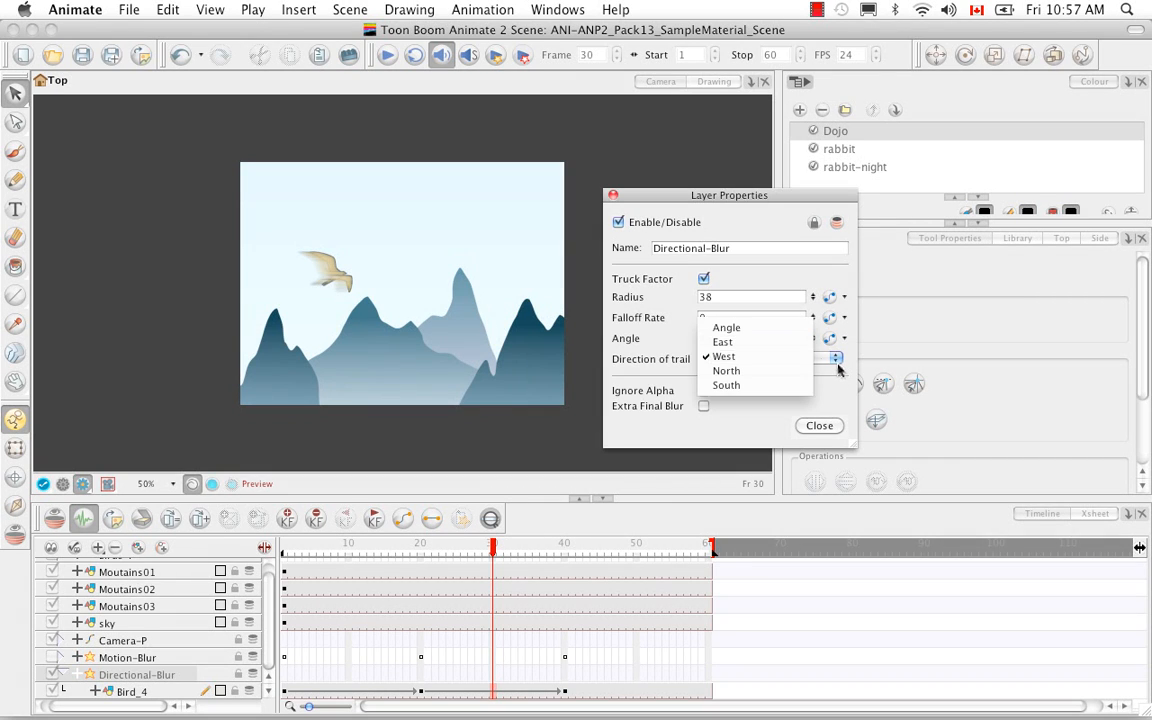
{"action": "left_click", "coordinate": [778, 371]}
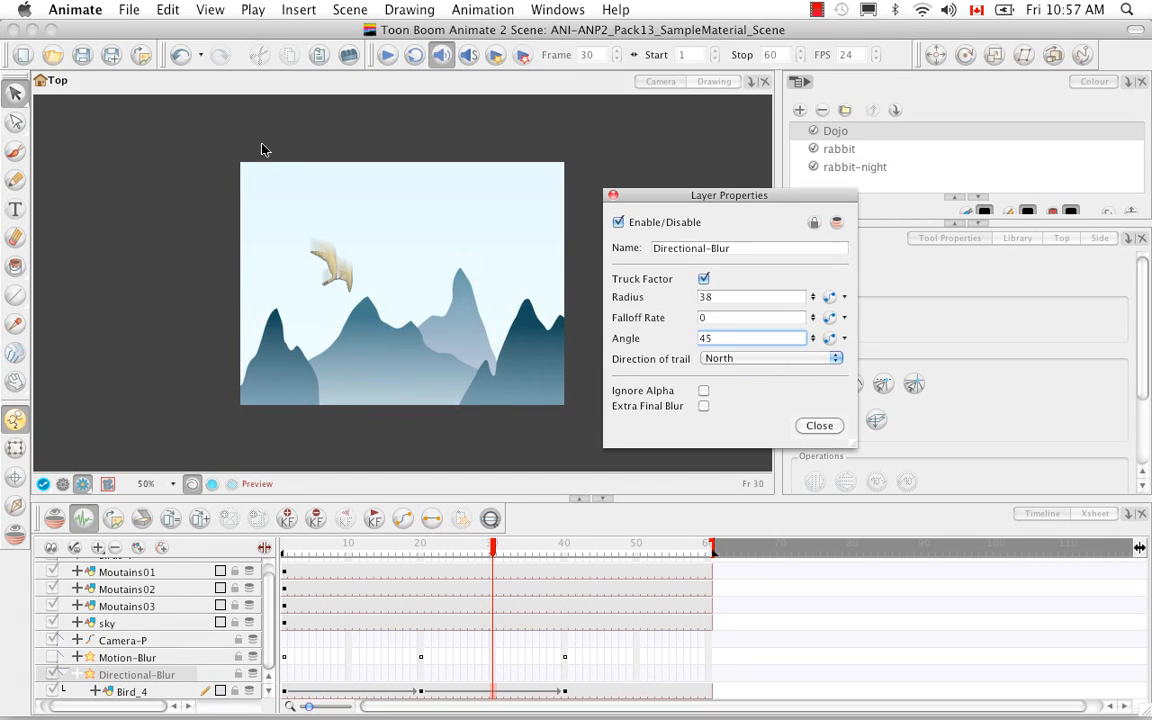
{"action": "left_click", "coordinate": [616, 548]}
{"action": "left_click_drag", "start_coordinate": [616, 548], "coordinate": [543, 548]}
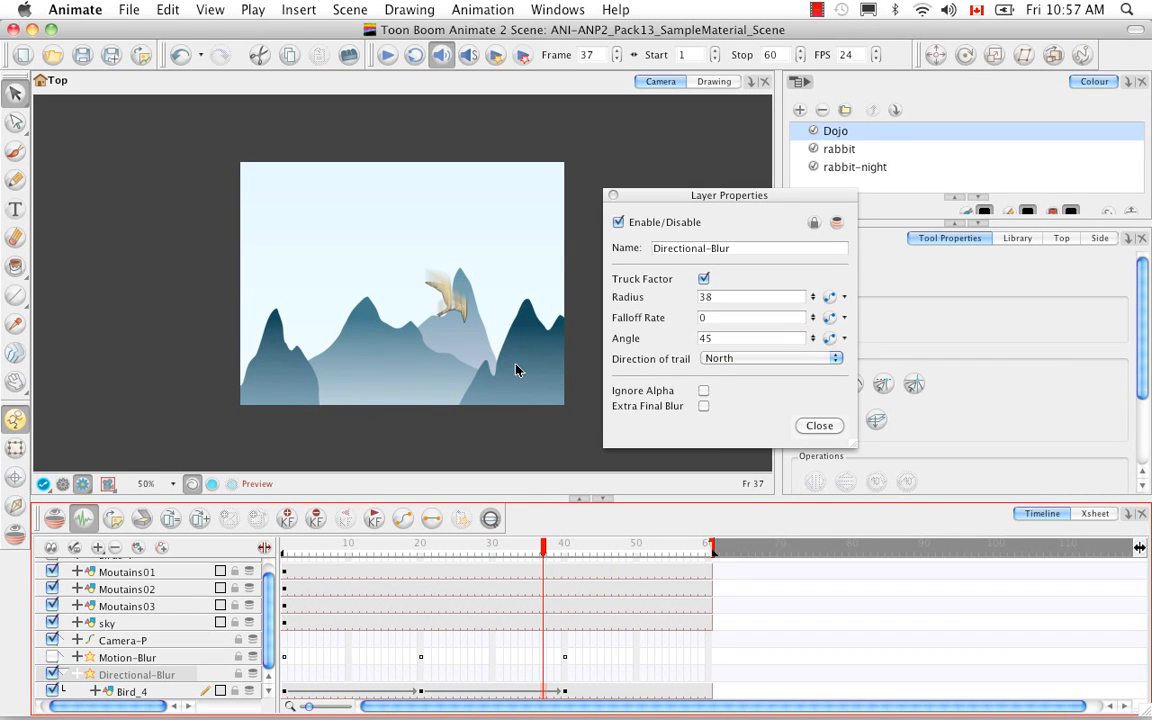
Set the Directional-Blur effect's direction of trail to West and close its layer properties
{"action": "left_click", "coordinate": [765, 358]}
{"action": "left_click", "coordinate": [771, 343]}
{"action": "left_click", "coordinate": [820, 426]}
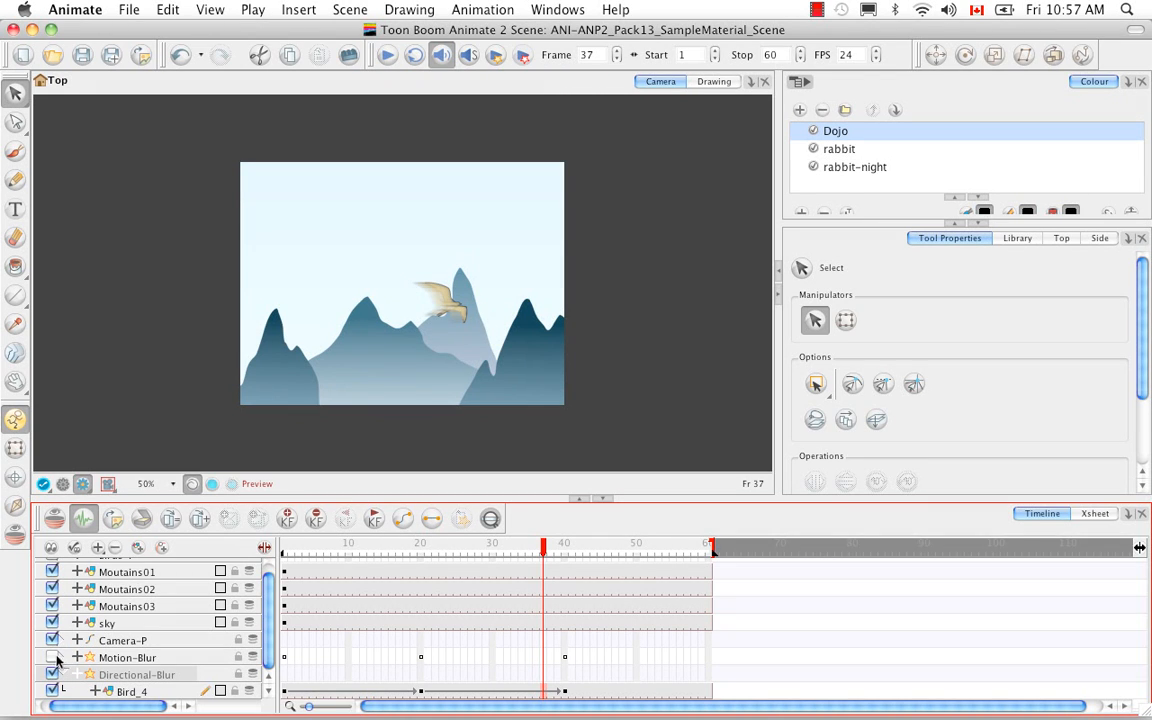
Leave the render preview and add a Colour-Scale effect layer
{"action": "left_click", "coordinate": [62, 483]}
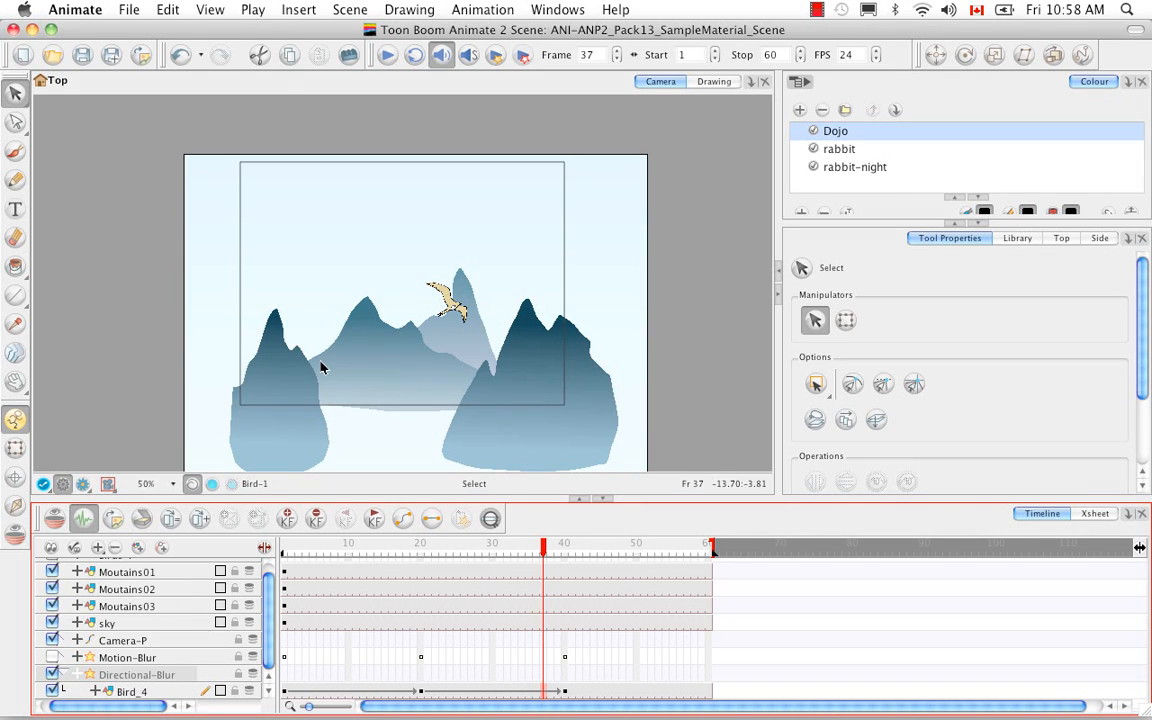
{"action": "left_click", "coordinate": [307, 12]}
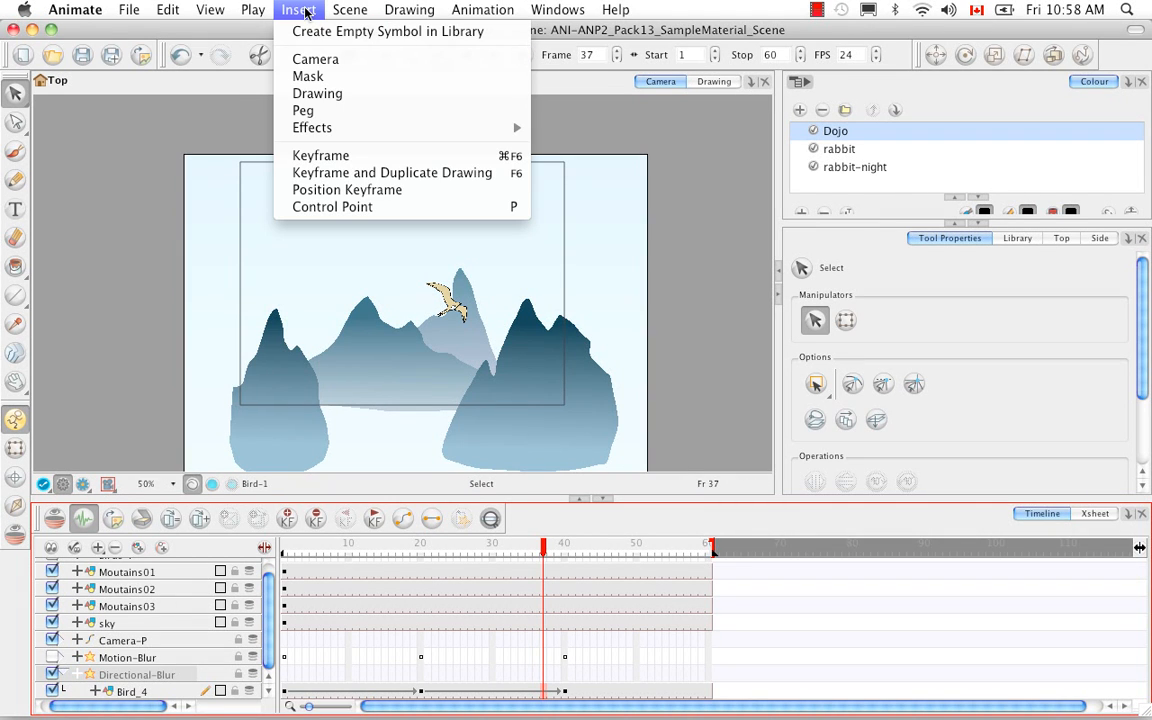
{"action": "mouse_move", "coordinate": [310, 127]}
{"action": "left_click", "coordinate": [630, 179]}
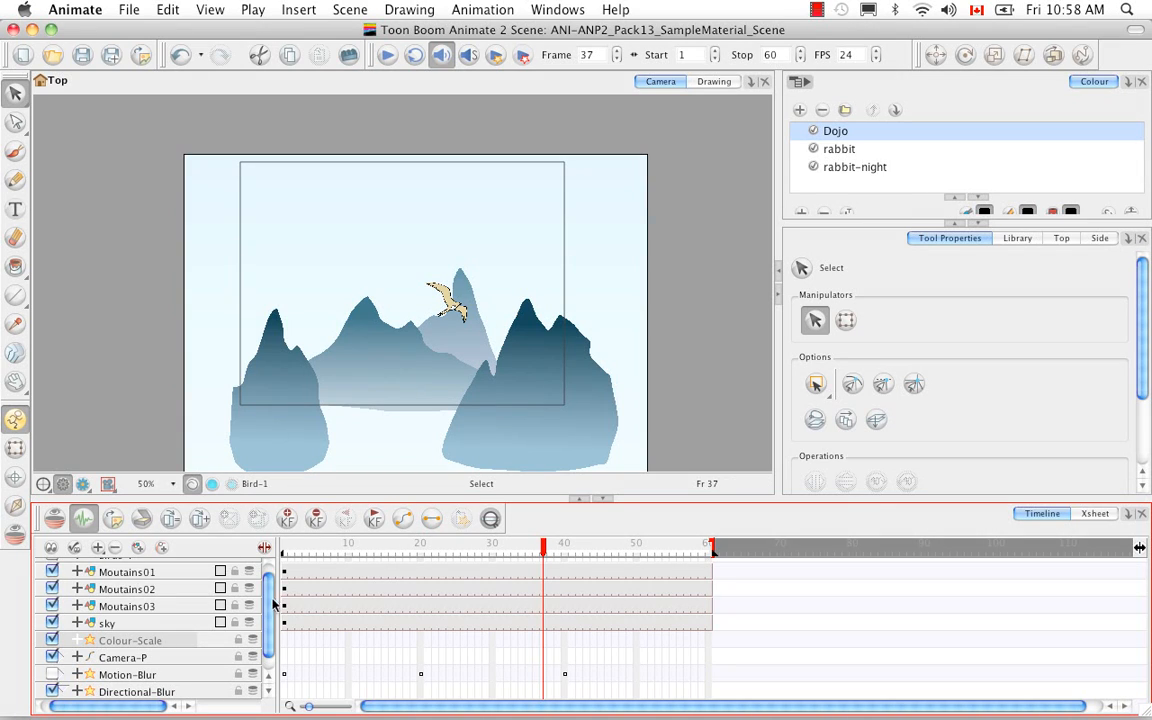
Attach the sky layer to the Colour-Scale effect
{"action": "scroll", "coordinate": [268, 618], "scroll_direction": "down", "scroll_amount": 1}
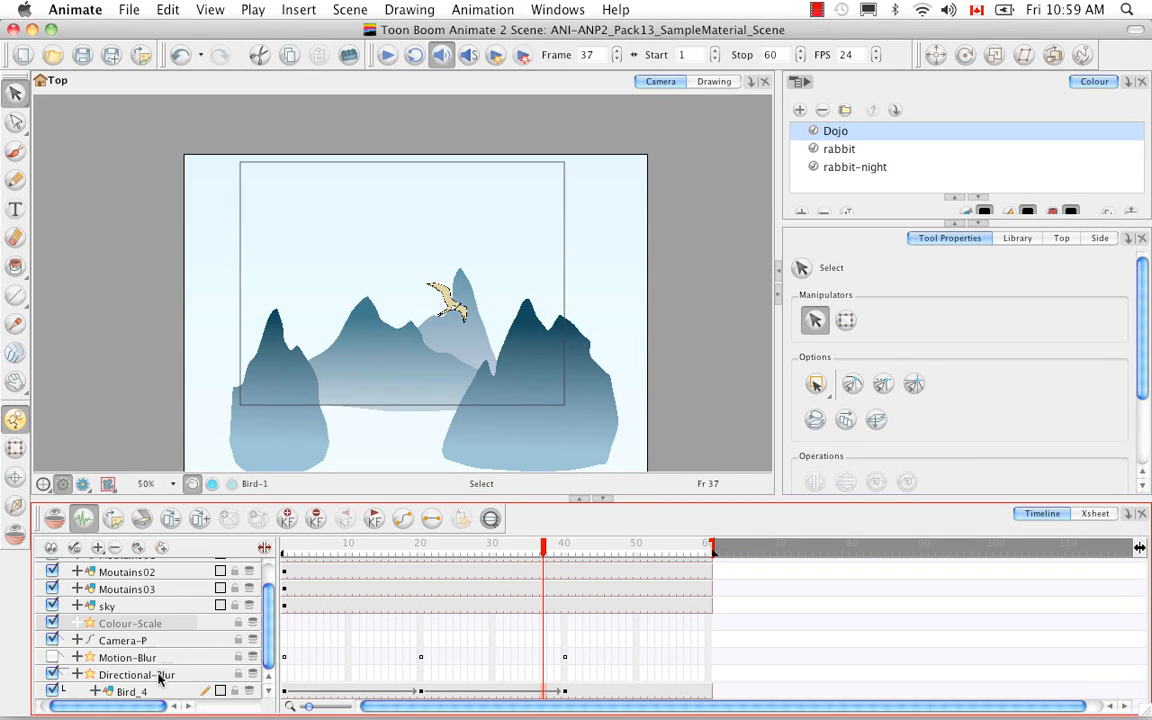
{"action": "left_click", "coordinate": [145, 606]}
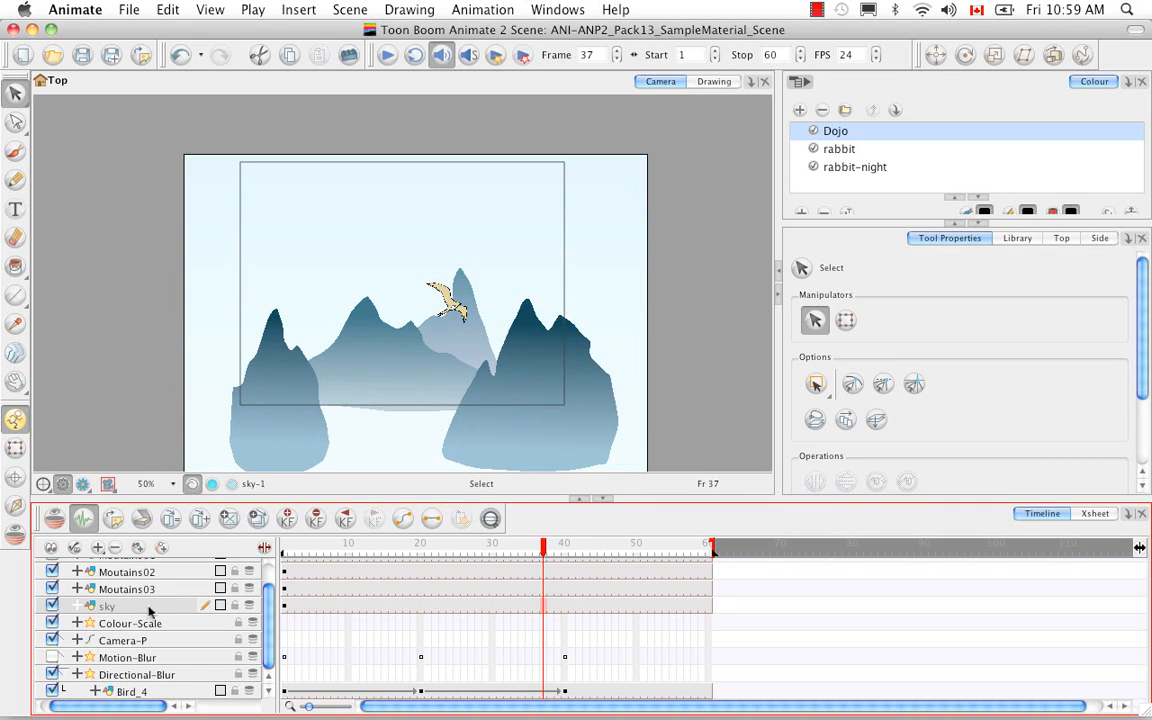
{"action": "left_click_drag", "start_coordinate": [157, 623], "coordinate": [157, 632]}
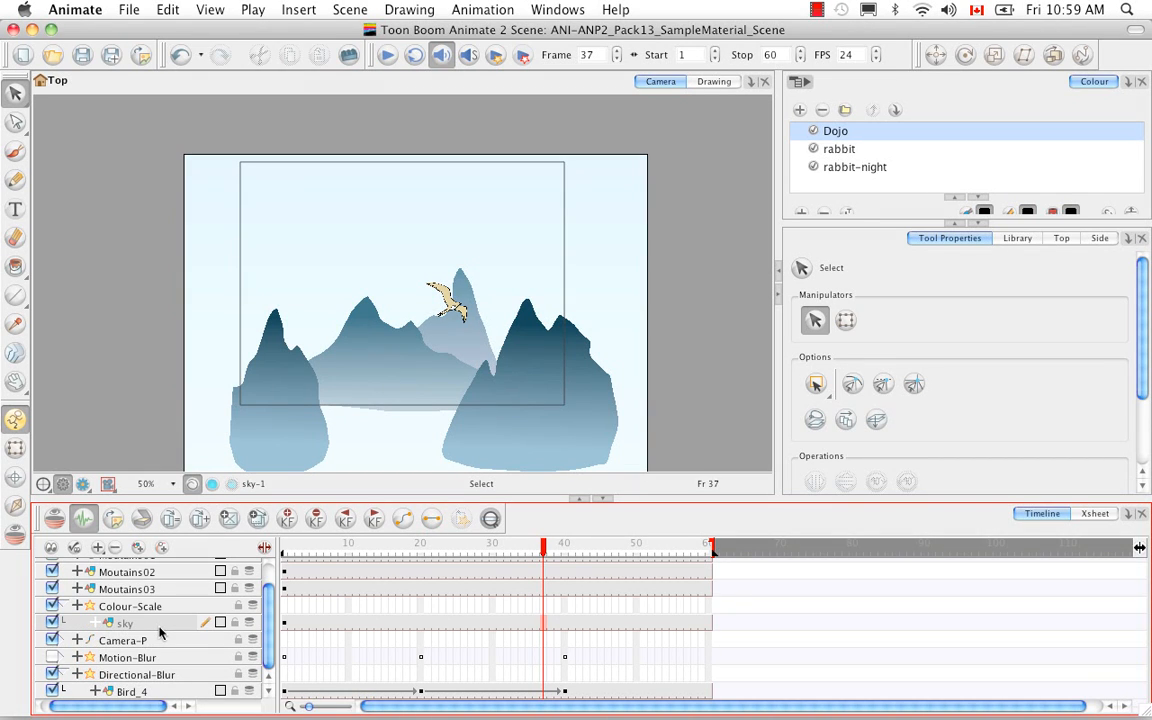
Expand the Colour-Scale layer's parameters and show their value columns in the timeline
{"action": "left_click", "coordinate": [77, 606]}
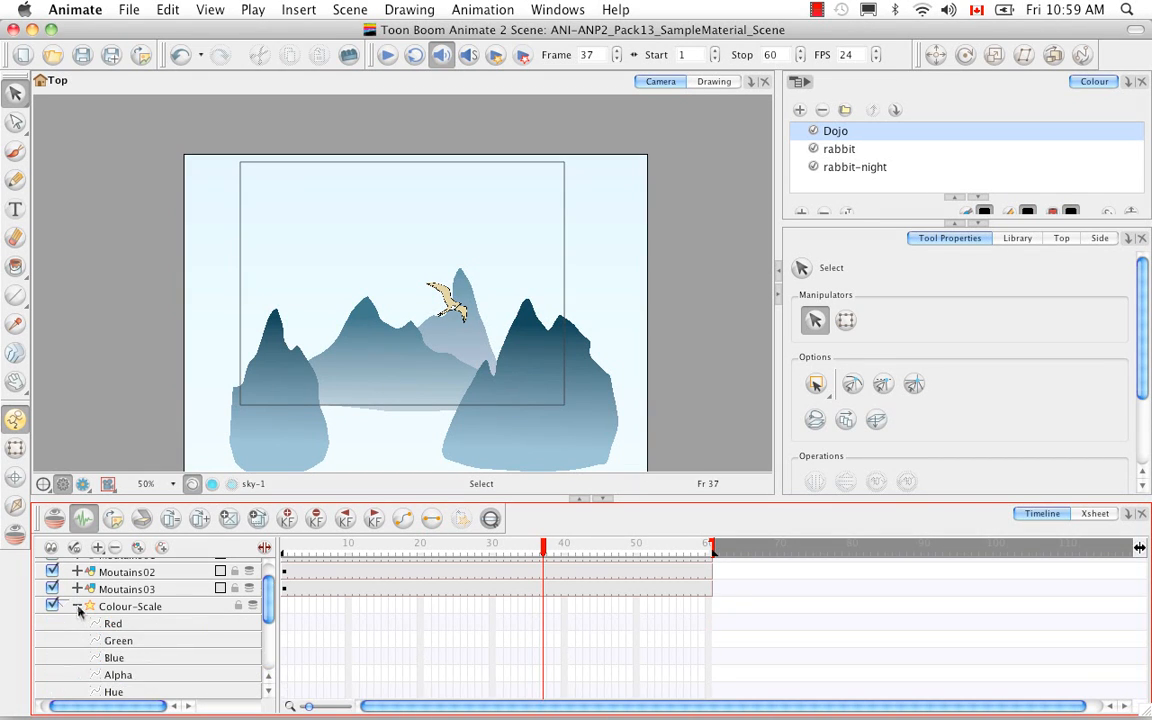
{"action": "left_click", "coordinate": [263, 548]}
{"action": "mouse_move", "coordinate": [404, 592]}
{"action": "left_mouse_down"}
{"action": "mouse_move", "coordinate": [406, 615]}
{"action": "mouse_move", "coordinate": [406, 605]}
{"action": "left_mouse_up"}
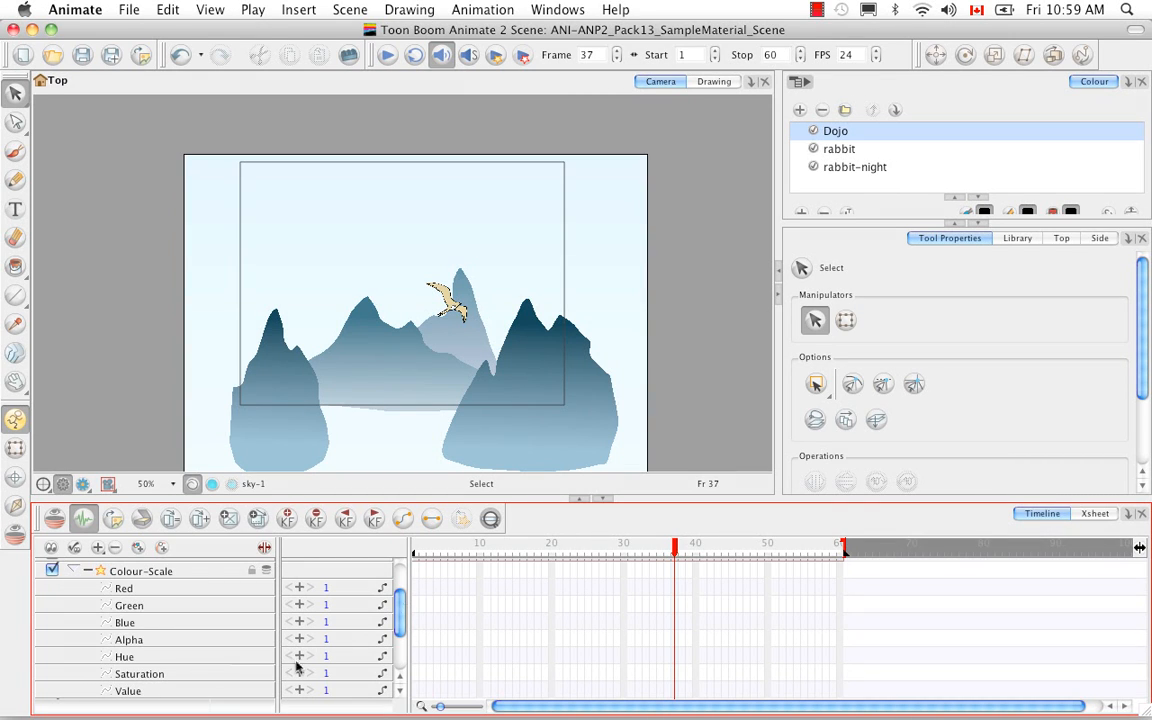
Add keyframes to all Colour-Scale parameters at frames 1 and 60, and return to frame 1
{"action": "left_click", "coordinate": [414, 585]}
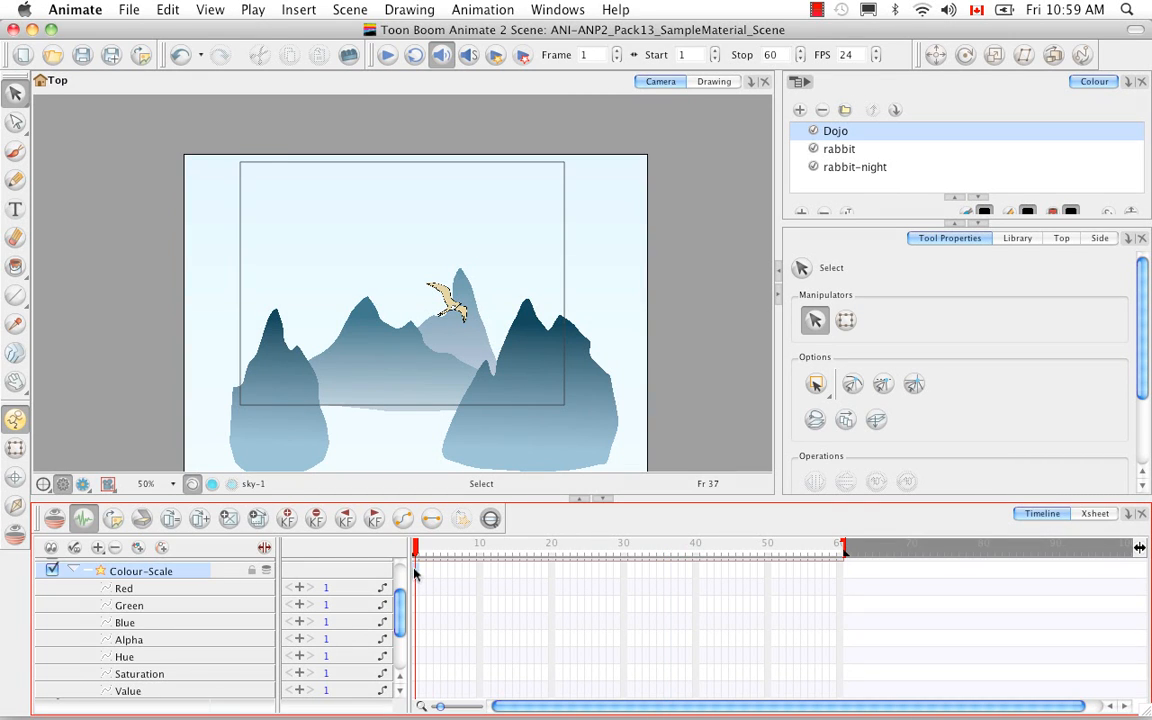
{"action": "left_click", "coordinate": [287, 518]}
{"action": "key", "text": "Return"}
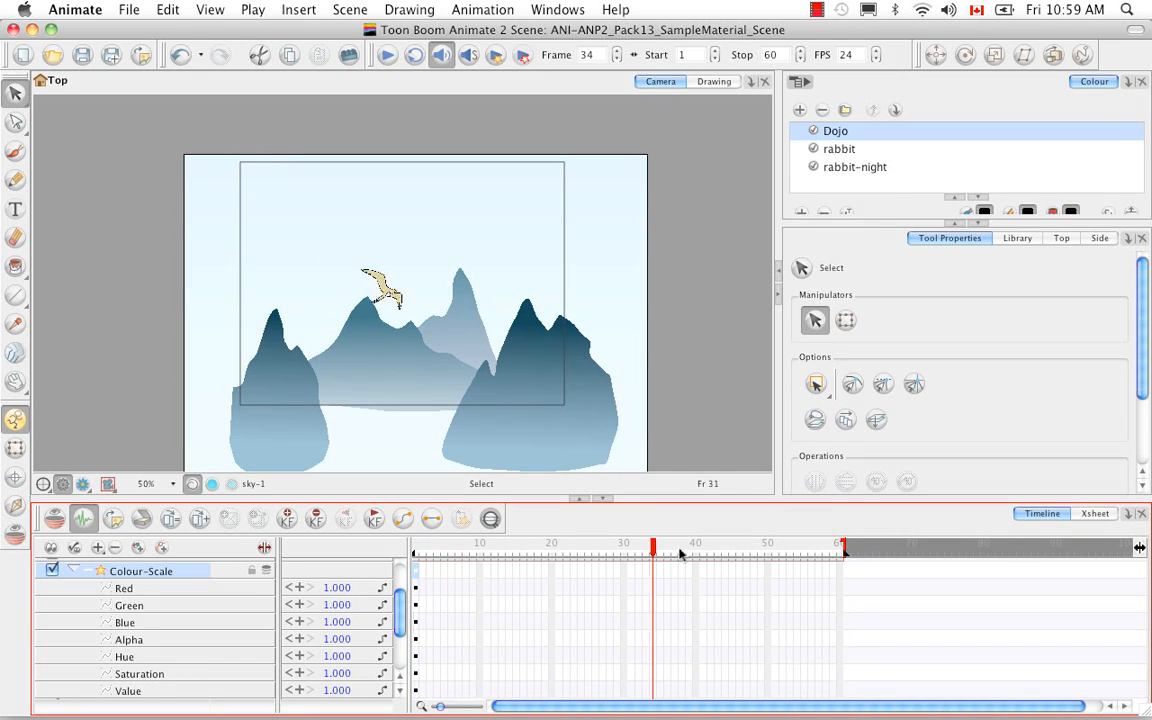
{"action": "left_click", "coordinate": [287, 518]}
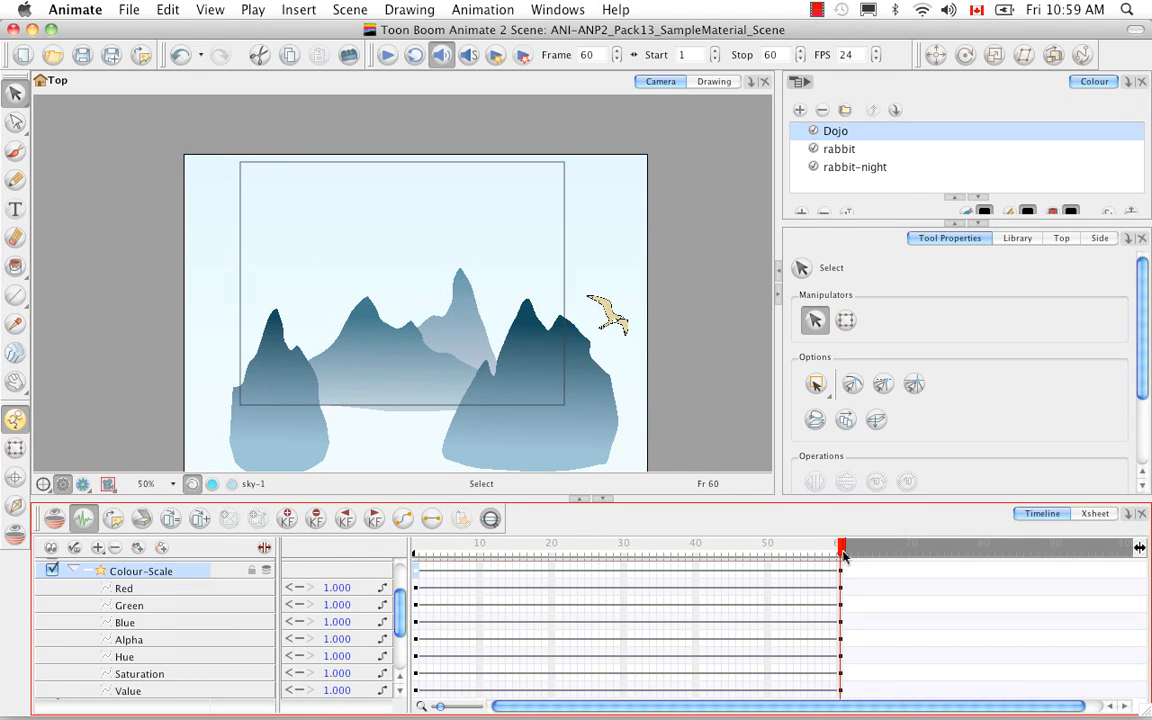
{"action": "left_click_drag", "start_coordinate": [620, 560], "coordinate": [403, 577]}
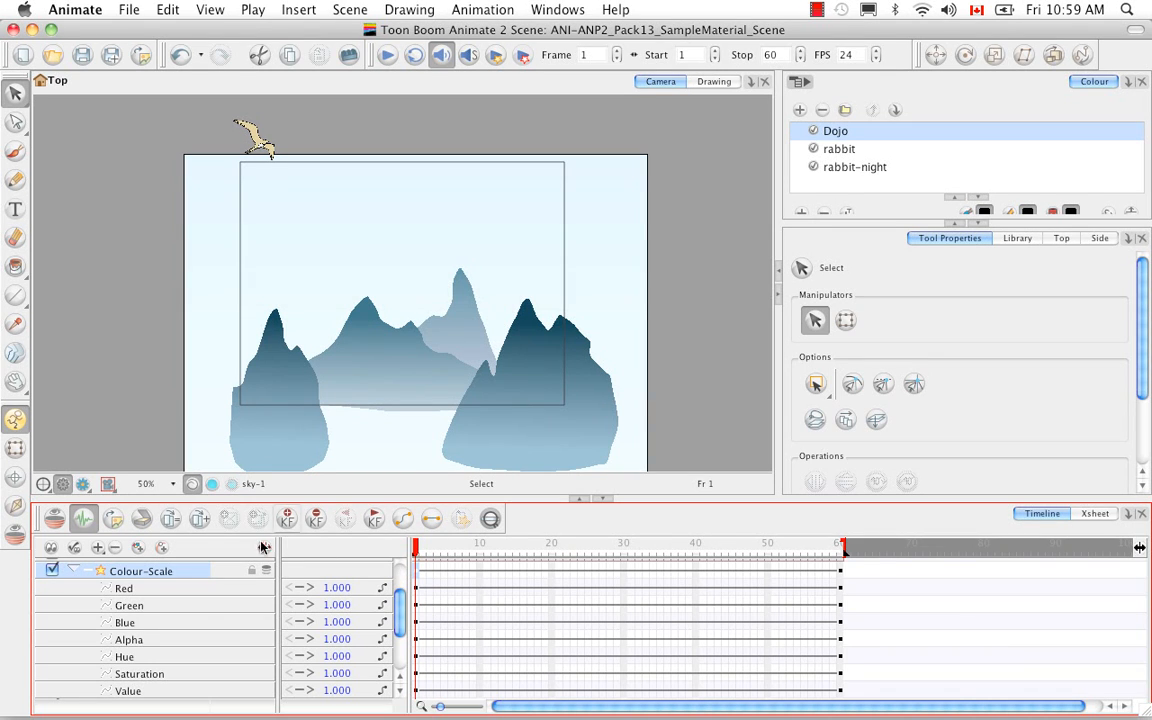
Open and close the Colour-Scale layer's properties, and switch the camera view to render preview
{"action": "double_click", "coordinate": [178, 580]}
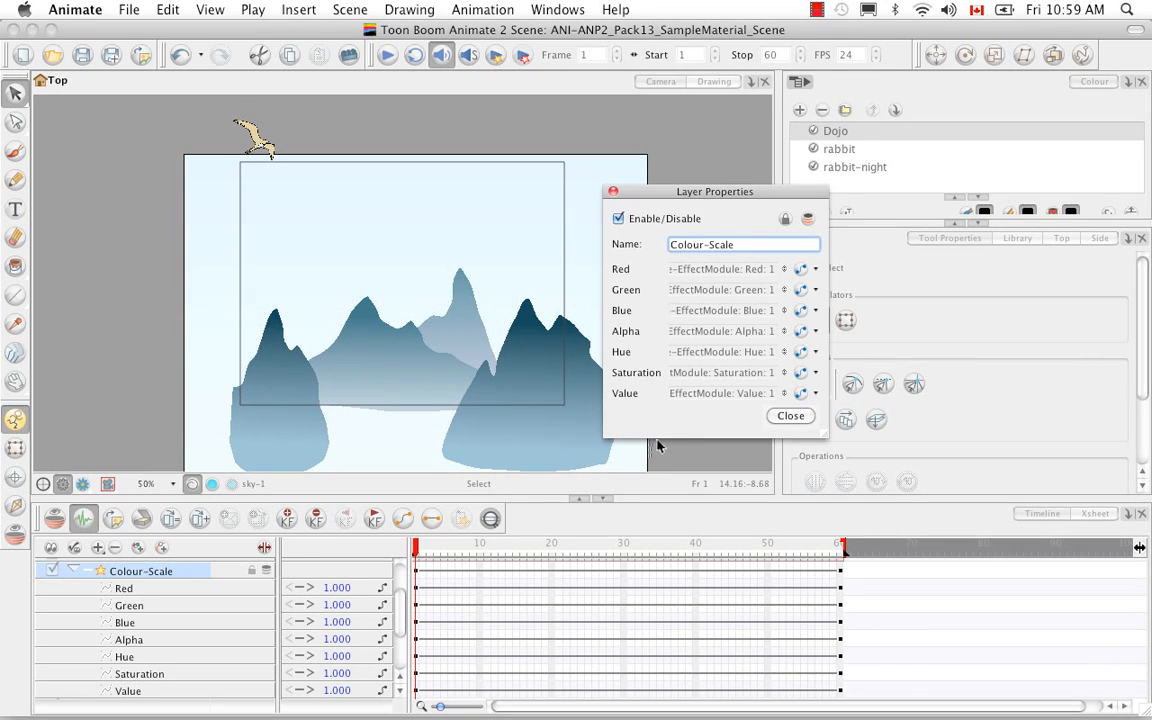
{"action": "left_click", "coordinate": [613, 191]}
{"action": "left_click", "coordinate": [83, 483]}
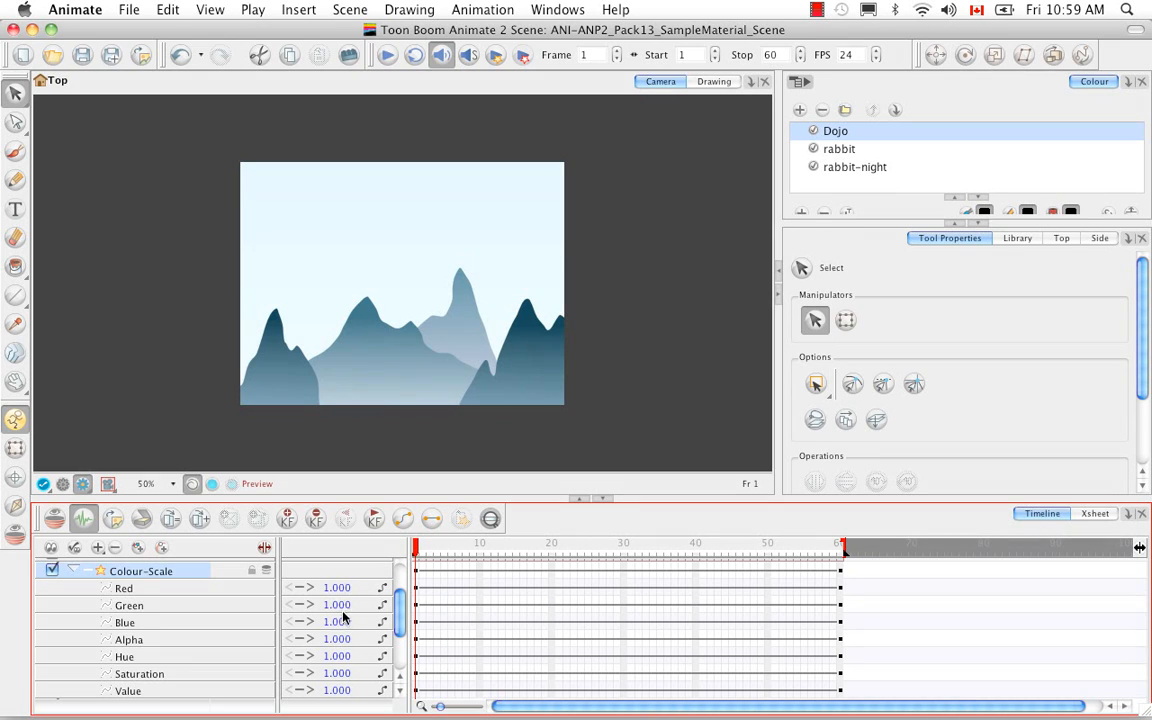
Set the Colour-Scale's Red value to 2 and Green value to 1.7 at frame 1
{"action": "left_click_drag", "start_coordinate": [334, 589], "coordinate": [340, 587]}
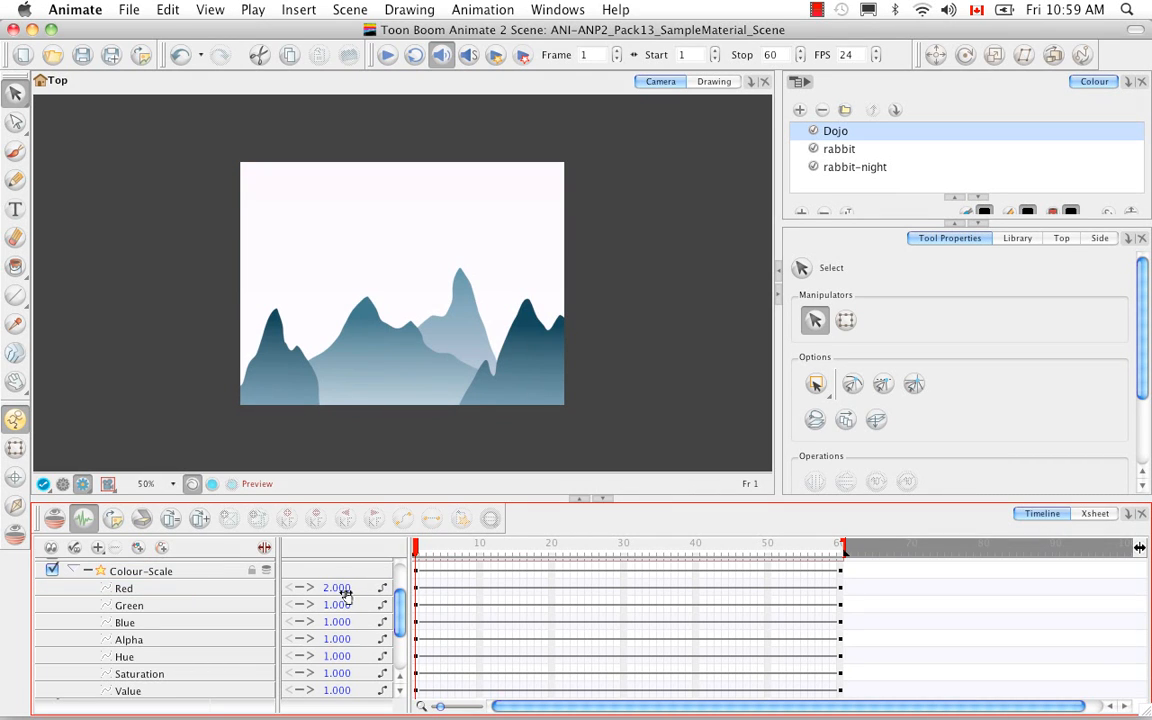
{"action": "left_click", "coordinate": [336, 605]}
{"action": "type", "text": "1.7"}
{"action": "key", "text": "Return"}
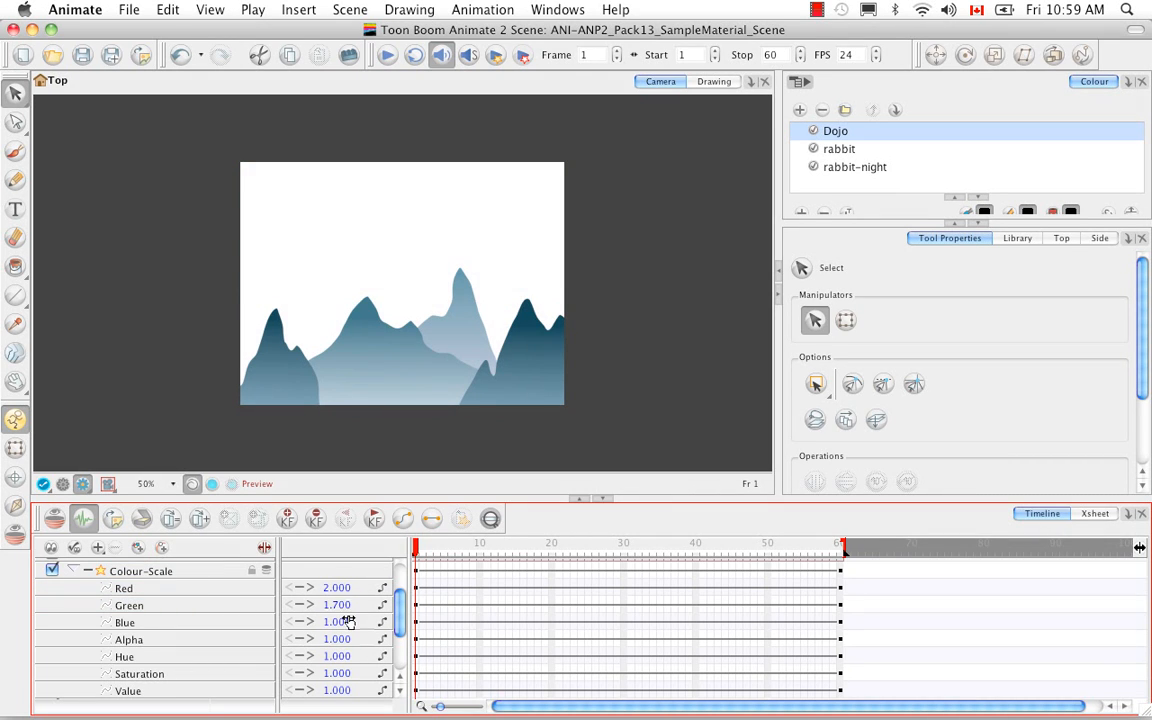
Set the Colour-Scale's Blue value at frame 1, trying 0 before entering 0.5
{"action": "left_click_drag", "start_coordinate": [338, 624], "coordinate": [343, 621]}
{"action": "left_click", "coordinate": [342, 622]}
{"action": "type", "text": "0"}
{"action": "key", "text": "Return"}
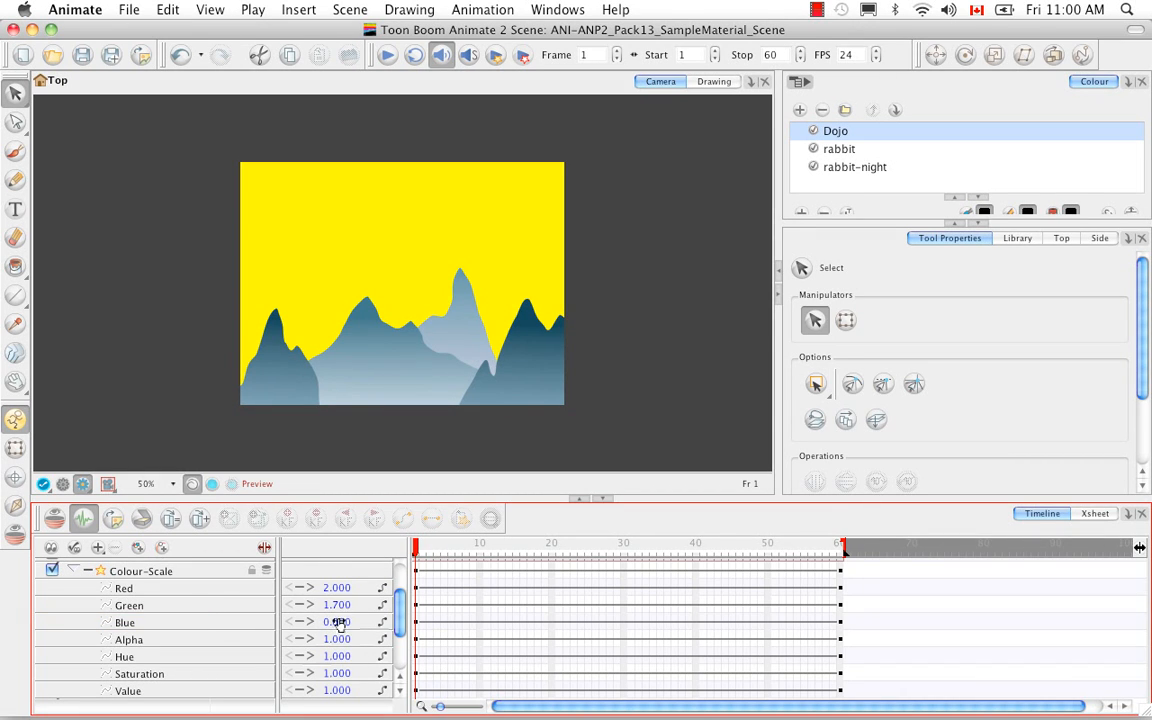
{"action": "left_click", "coordinate": [340, 622]}
{"action": "type", "text": "0.5"}
{"action": "key", "text": "Return"}
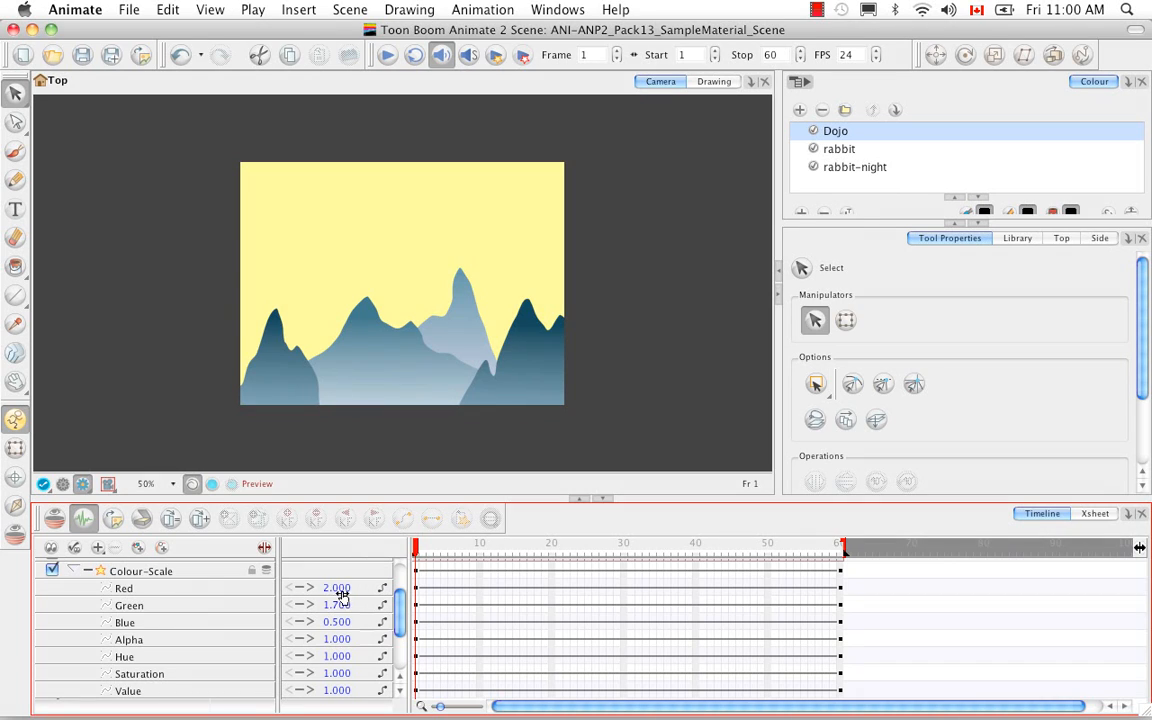
Re-enter 2 as the Colour-Scale's Red value and reduce Green to 0.5 at frame 1
{"action": "left_click", "coordinate": [336, 588]}
{"action": "type", "text": "2"}
{"action": "key", "text": "Return"}
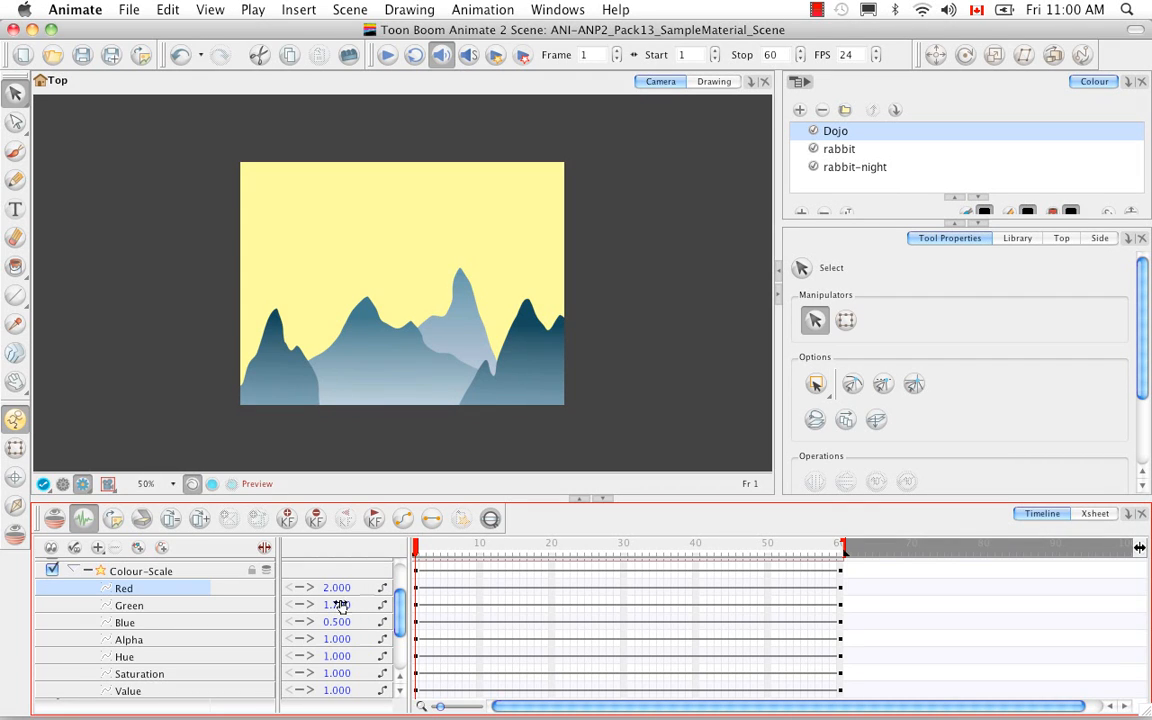
{"action": "left_click", "coordinate": [340, 606]}
{"action": "type", "text": "1"}
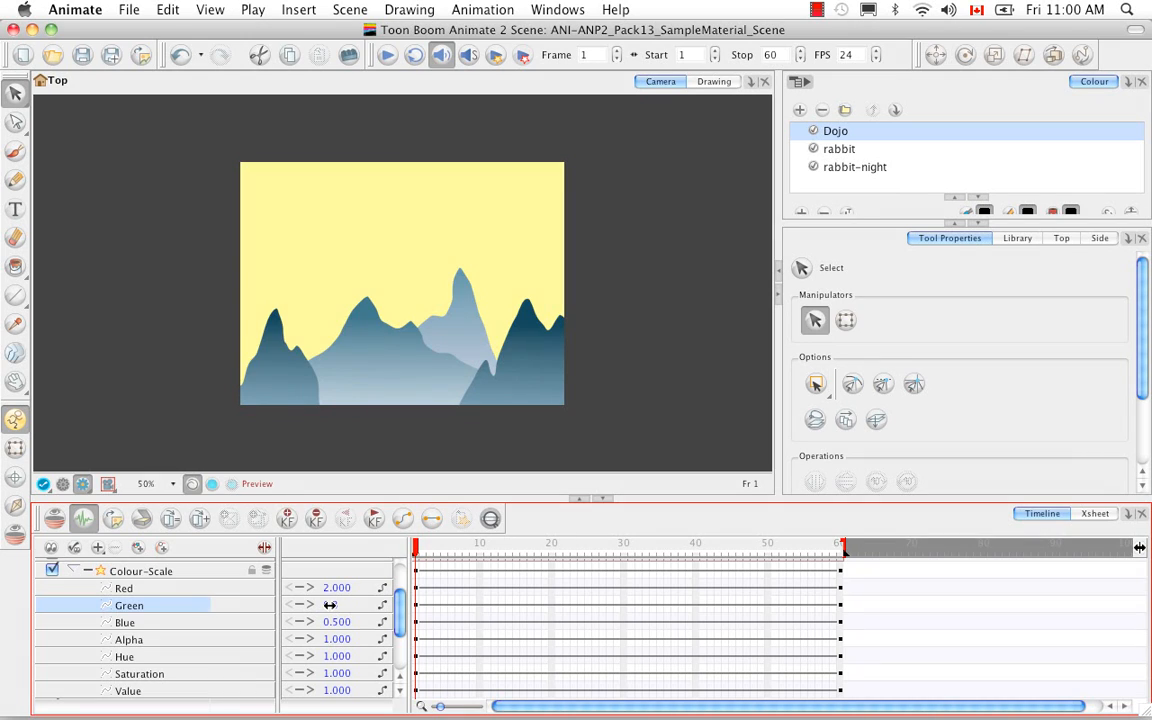
{"action": "key", "text": "Return"}
{"action": "left_click", "coordinate": [340, 606]}
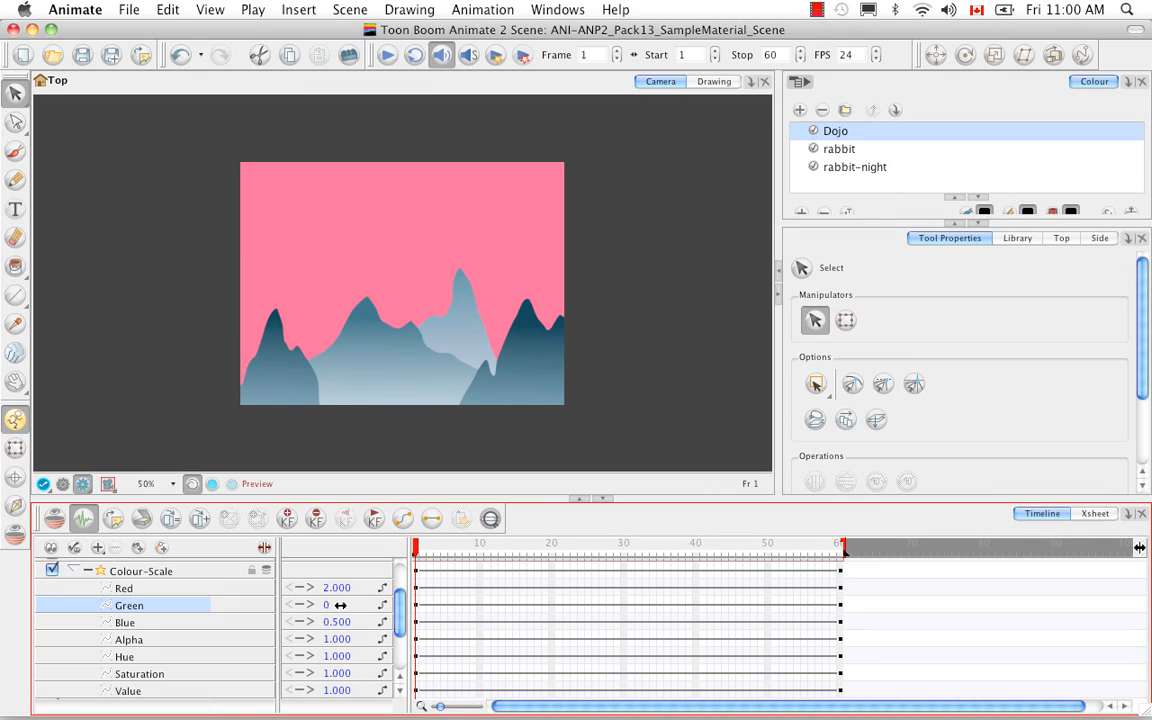
{"action": "mouse_move", "coordinate": [338, 605]}
{"action": "left_mouse_down"}
{"action": "mouse_move", "coordinate": [357, 609]}
{"action": "mouse_move", "coordinate": [335, 608]}
{"action": "left_mouse_up"}
{"action": "left_click", "coordinate": [337, 605]}
{"action": "left_click", "coordinate": [340, 606]}
{"action": "left_click", "coordinate": [338, 607]}
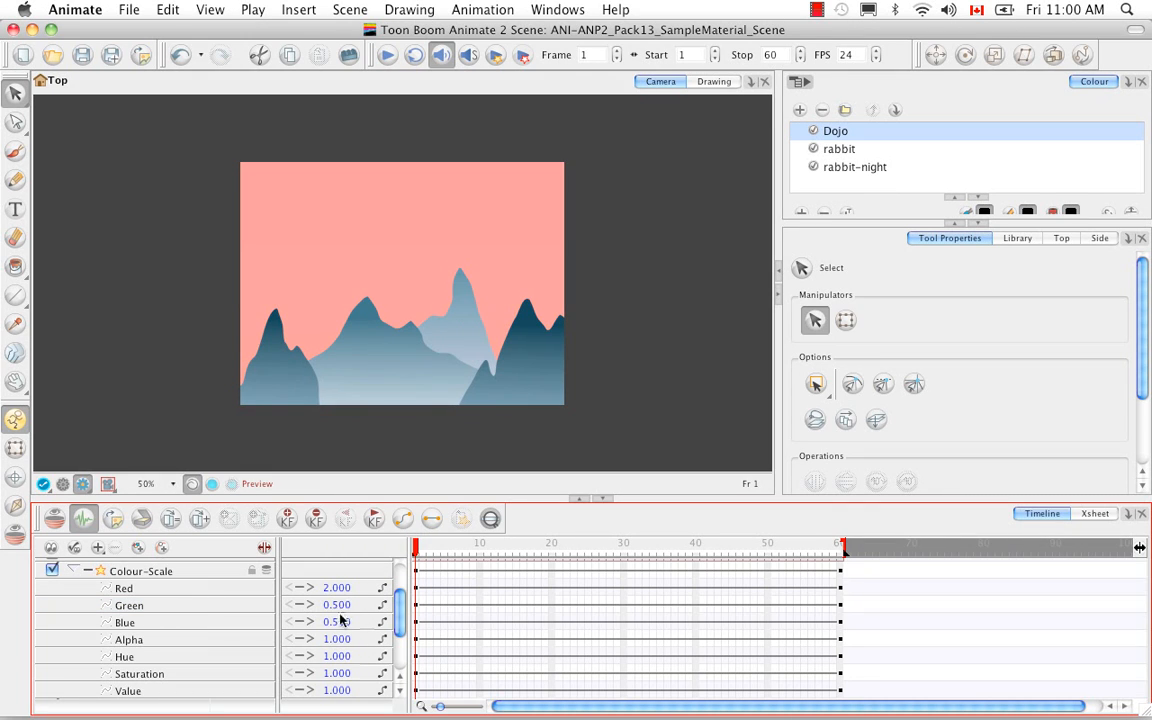
Set the Colour-Scale's Saturation to 0.7 at frame 1 and collapse its parameters
{"action": "left_click", "coordinate": [335, 673]}
{"action": "left_click_drag", "start_coordinate": [333, 674], "coordinate": [340, 675]}
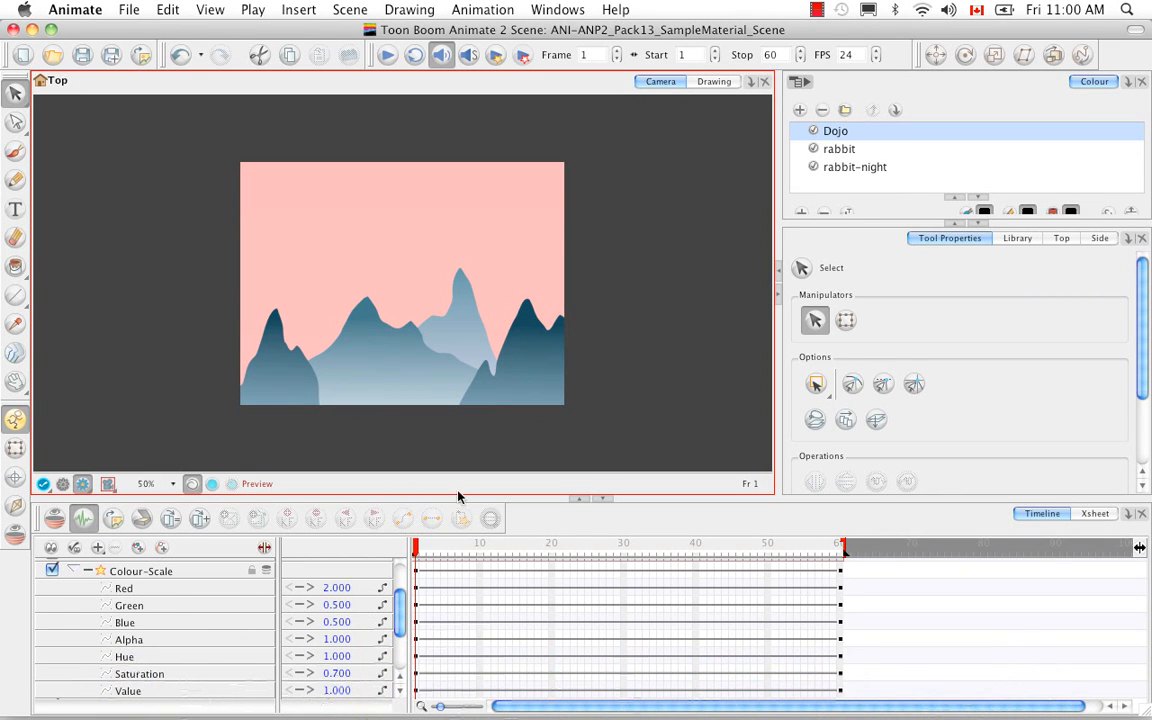
{"action": "left_click_drag", "start_coordinate": [418, 545], "coordinate": [320, 562]}
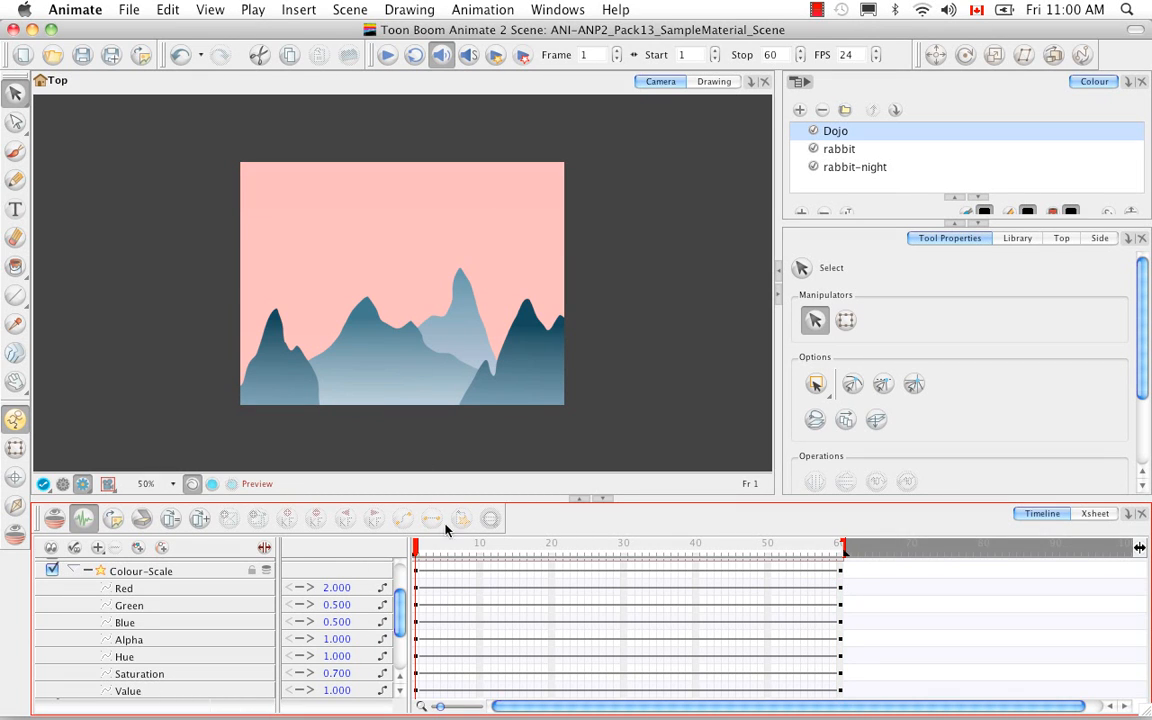
{"action": "left_click_drag", "start_coordinate": [420, 568], "coordinate": [360, 525]}
{"action": "left_click", "coordinate": [88, 571]}
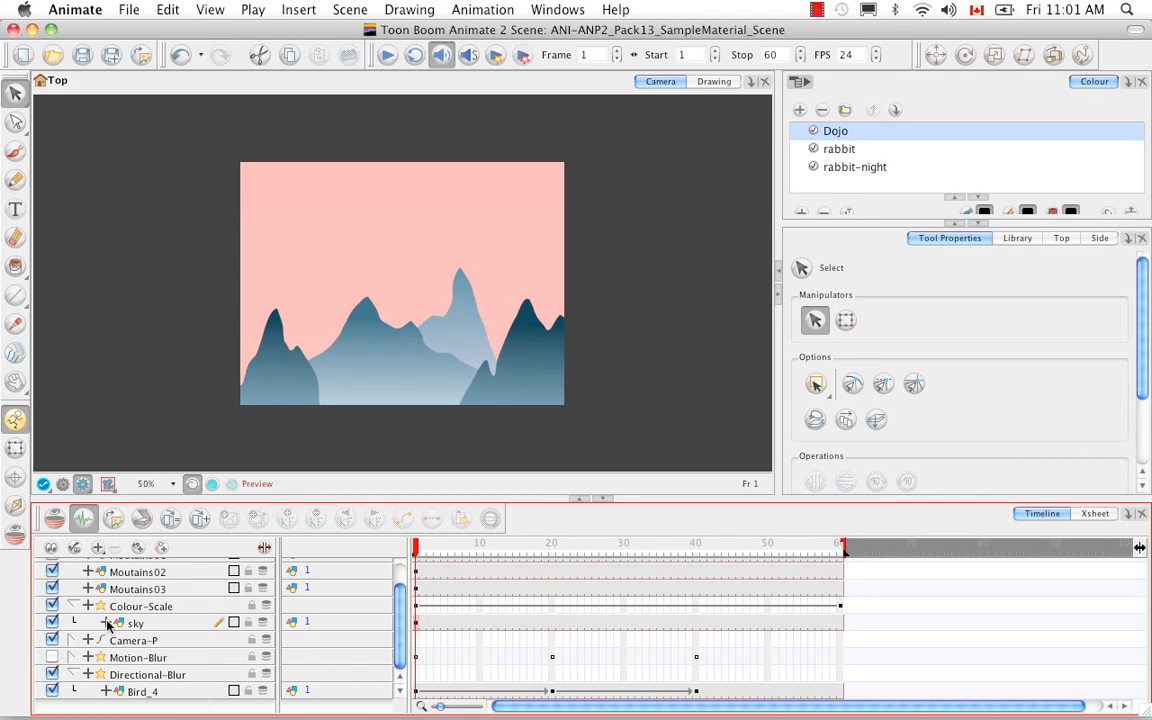
Show an enlarged Top view and translate the sky layer forward along the Z axis, just in front of the bird
{"action": "left_click", "coordinate": [172, 608]}
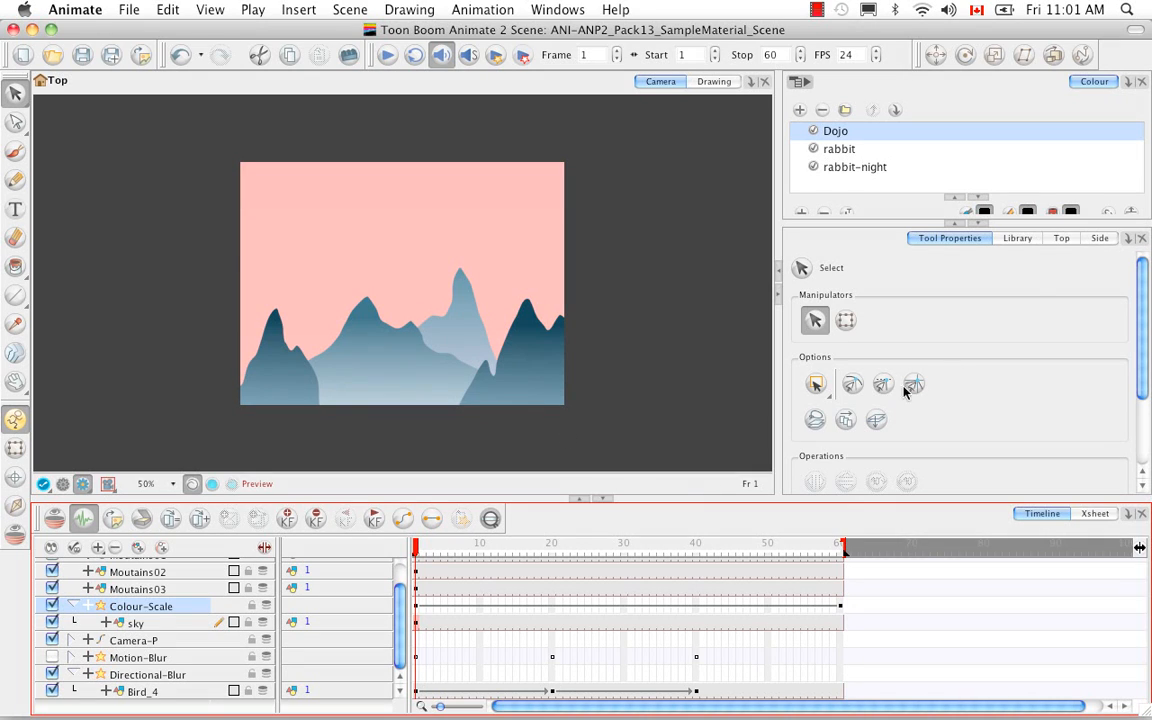
{"action": "left_click", "coordinate": [1068, 243]}
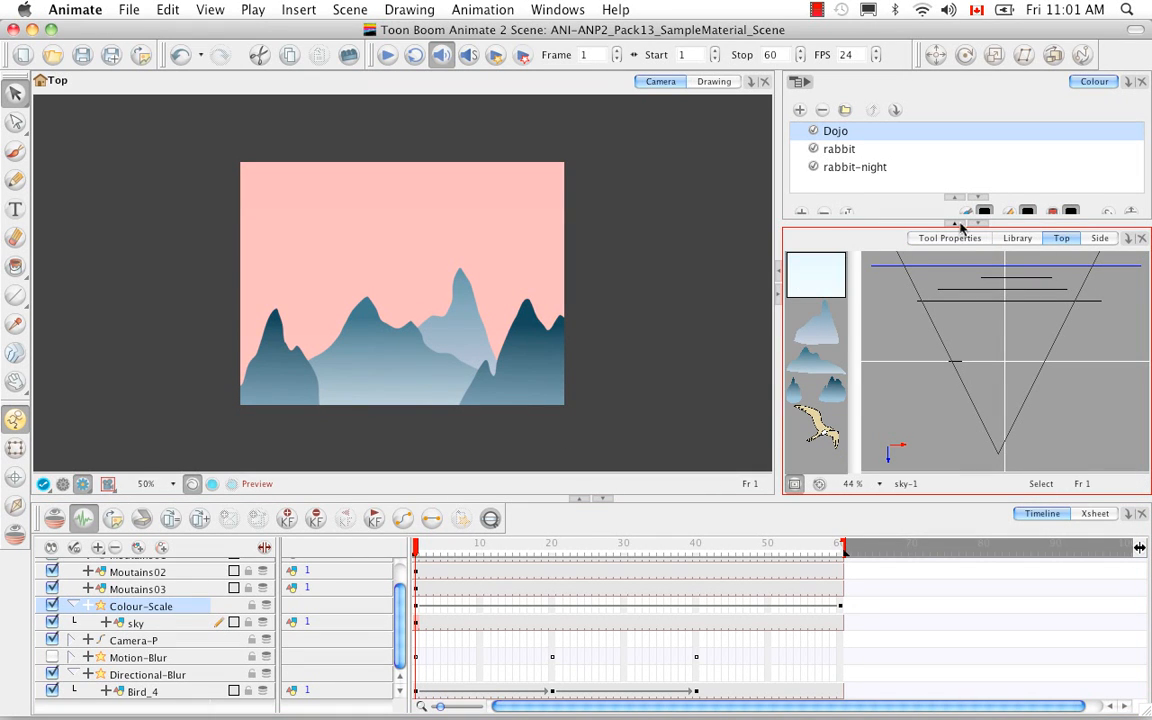
{"action": "left_click", "coordinate": [958, 225]}
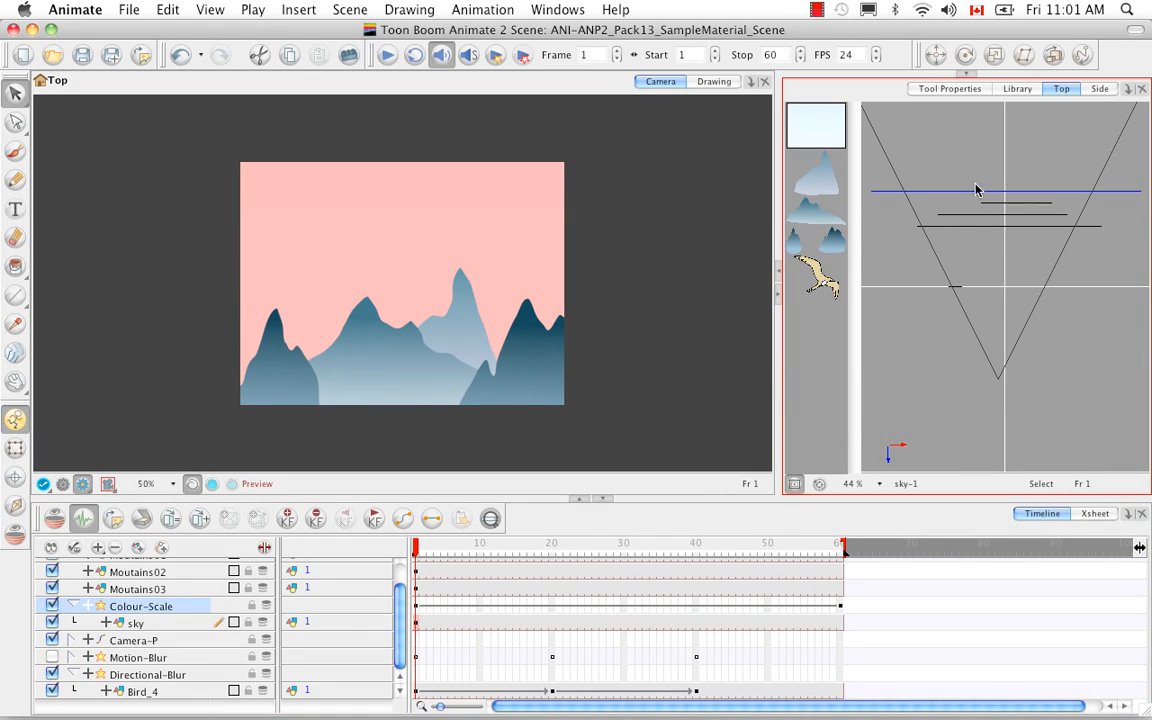
{"action": "left_click", "coordinate": [936, 56]}
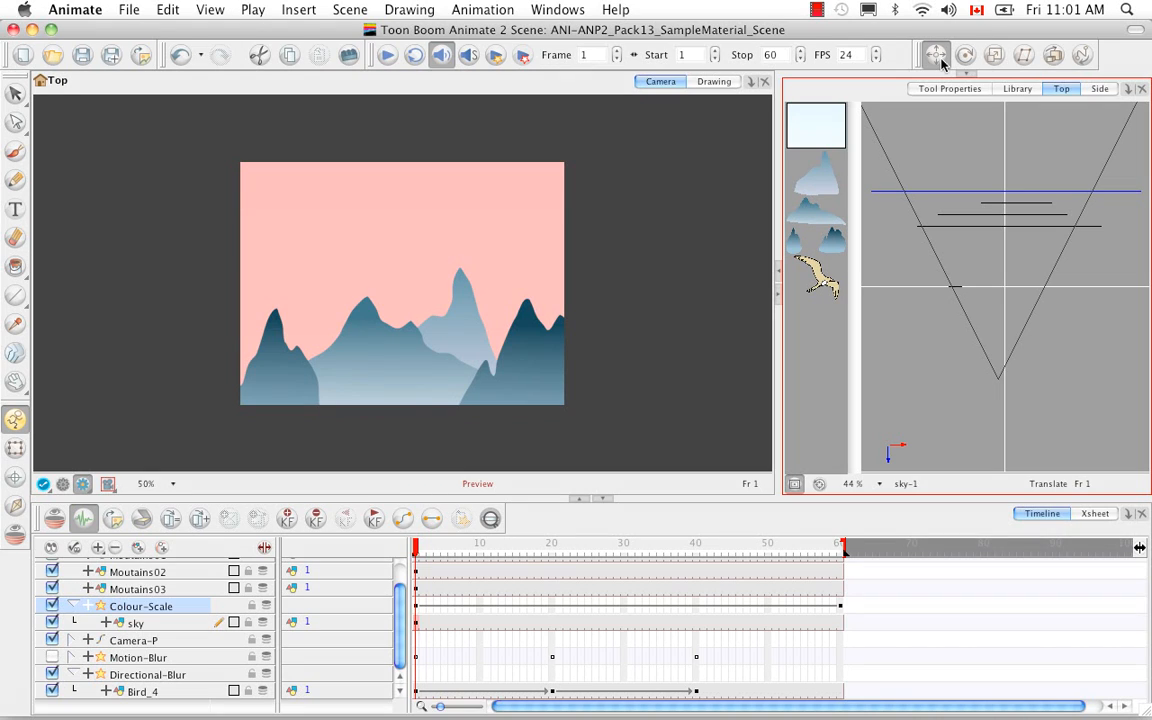
{"action": "left_click", "coordinate": [939, 192]}
{"action": "left_click_drag", "start_coordinate": [1006, 222], "coordinate": [1003, 324]}
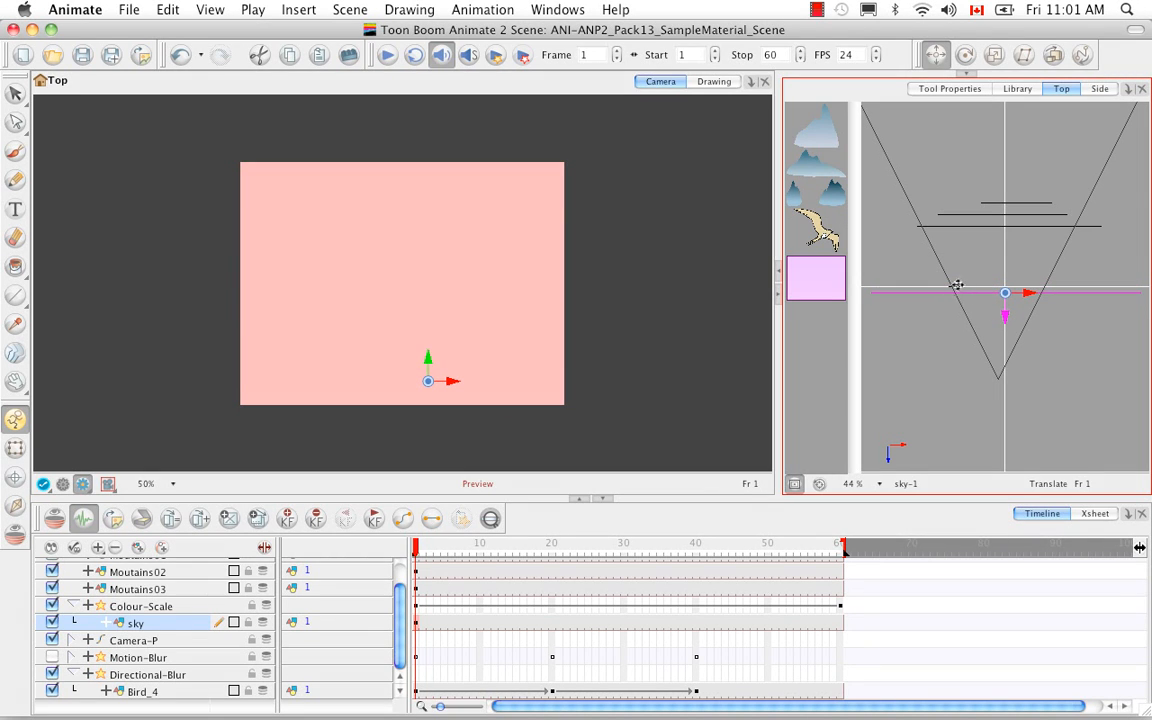
{"action": "left_click_drag", "start_coordinate": [1005, 317], "coordinate": [1005, 313]}
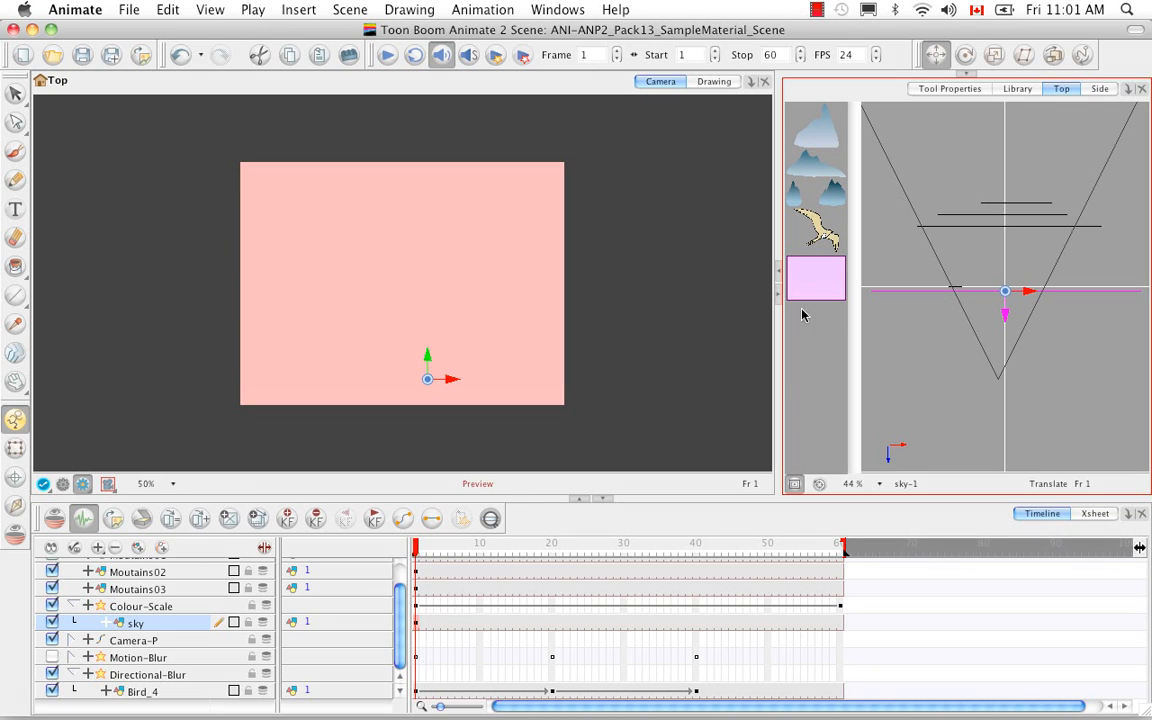
Add a Blending effect layer and move it out of the Colour-Scale group, directly above the Colour-Scale layer
{"action": "left_click", "coordinate": [97, 548]}
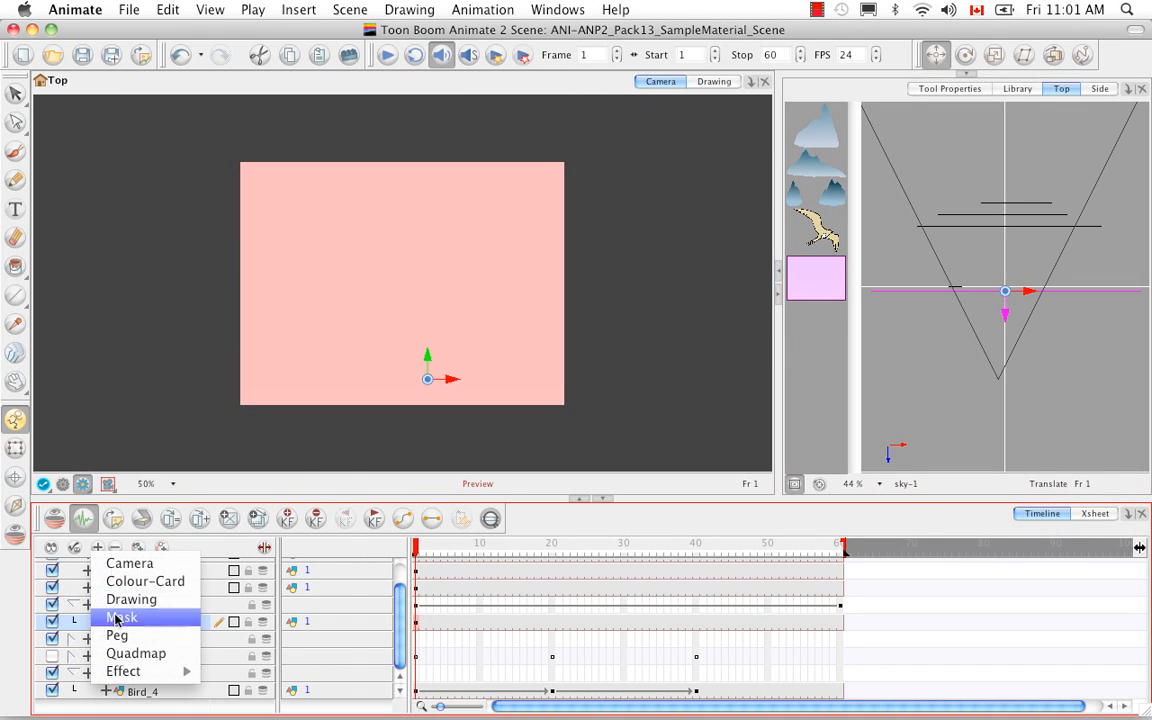
{"action": "mouse_move", "coordinate": [130, 671]}
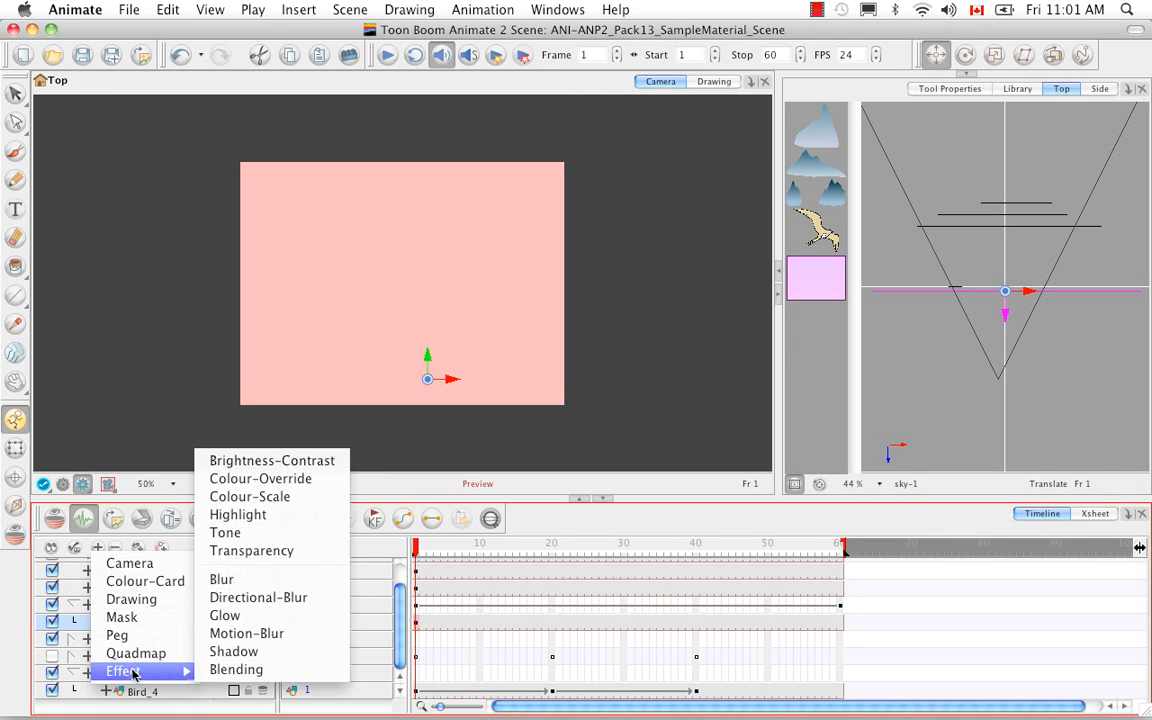
{"action": "left_click", "coordinate": [235, 669]}
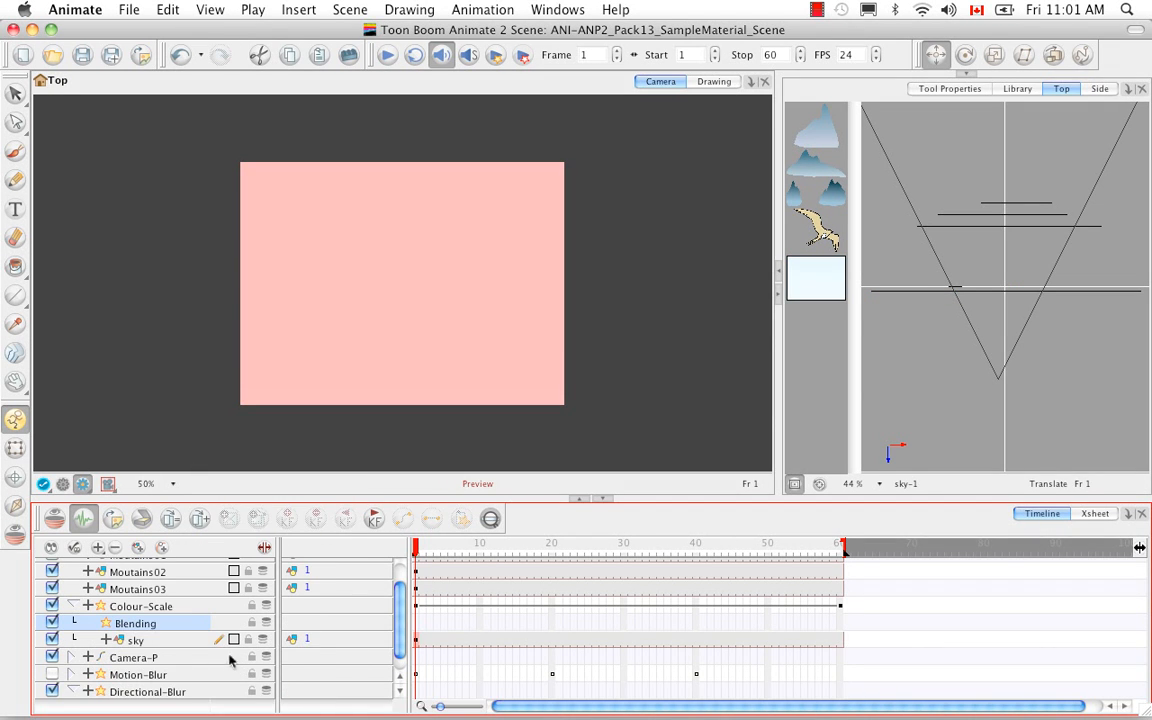
{"action": "left_click", "coordinate": [74, 606]}
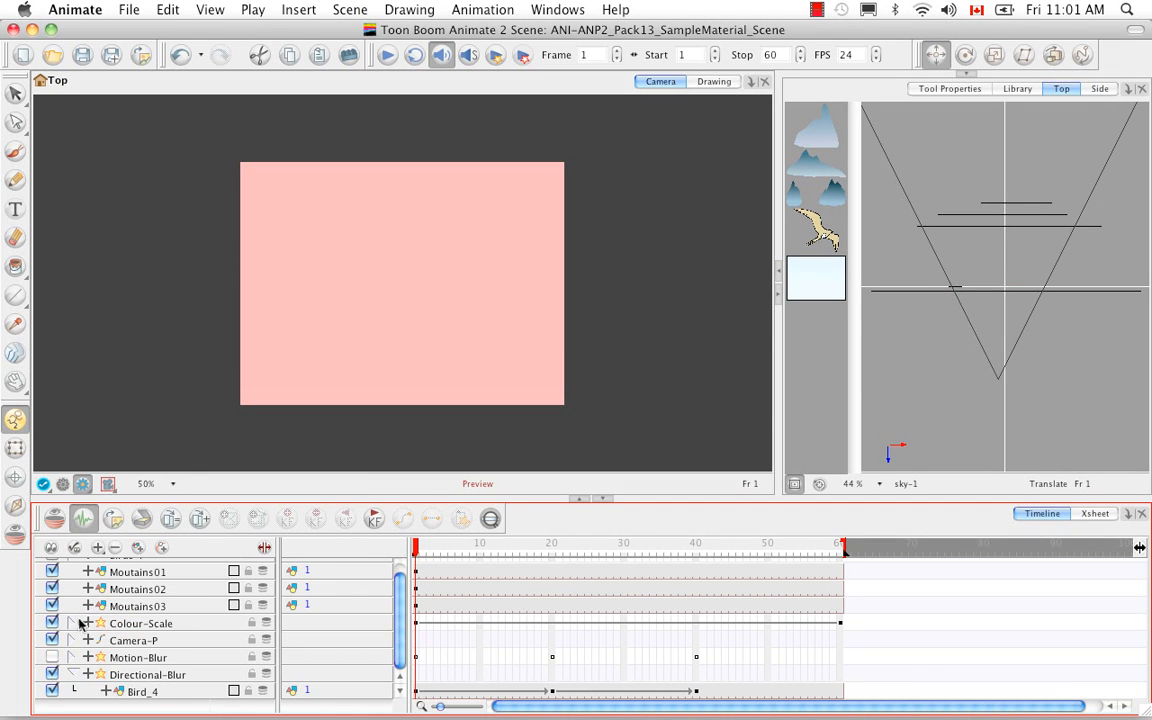
{"action": "left_click", "coordinate": [80, 623]}
{"action": "left_click_drag", "start_coordinate": [140, 642], "coordinate": [141, 623]}
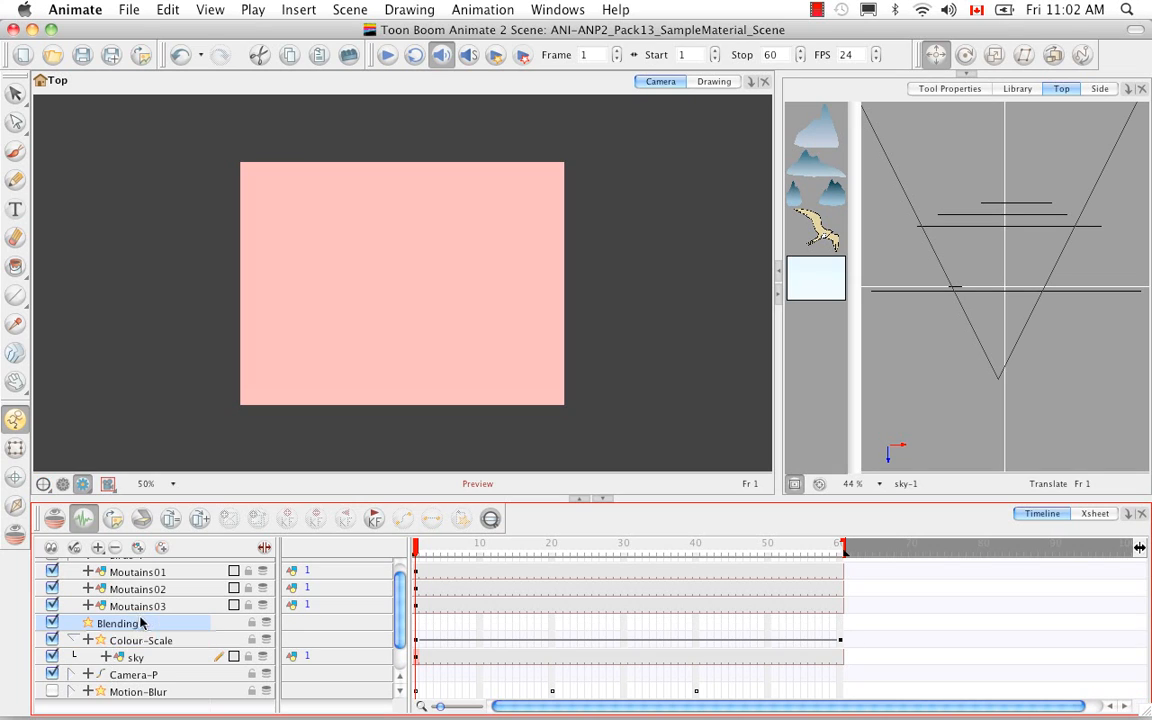
Collapse the Colour-Scale group and attach it to the Blending effect
{"action": "left_click", "coordinate": [74, 640]}
{"action": "left_click", "coordinate": [138, 639]}
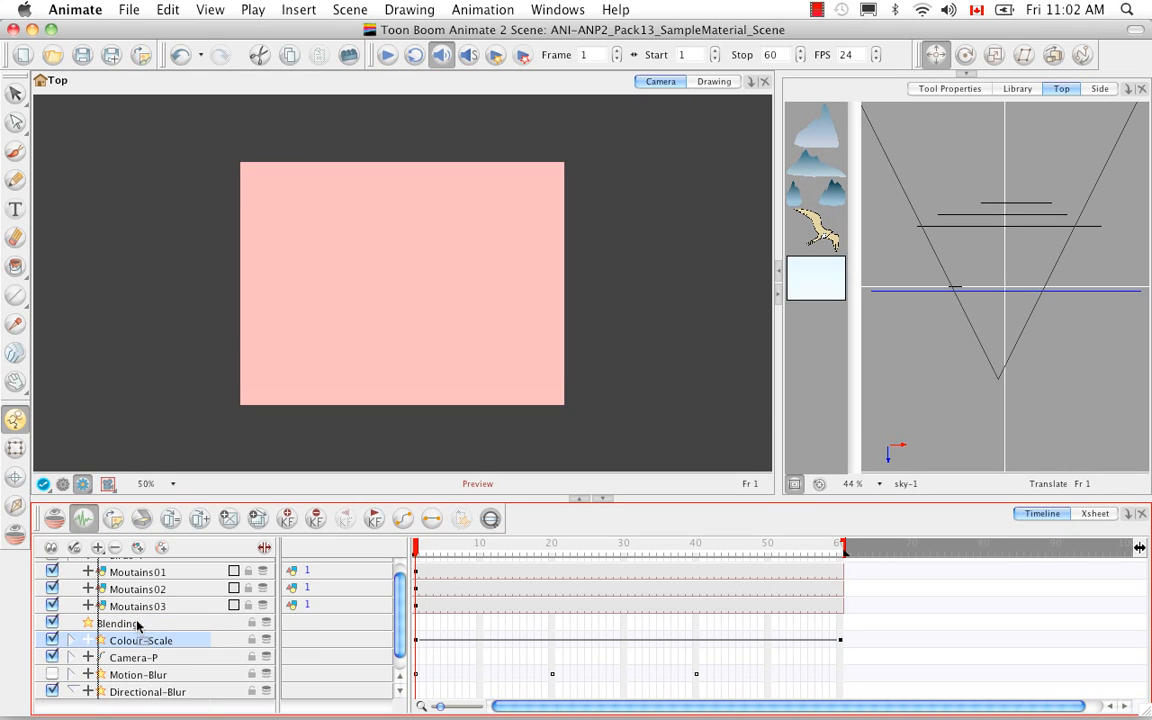
{"action": "left_click_drag", "start_coordinate": [108, 640], "coordinate": [136, 625]}
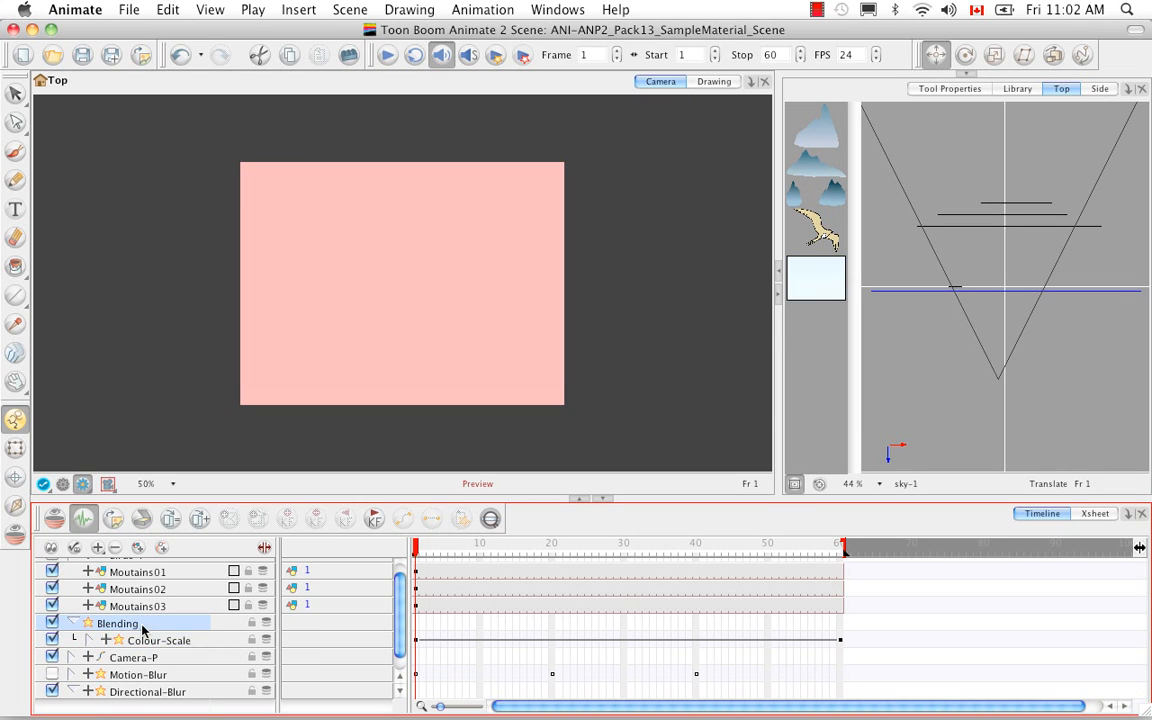
Set the Blending layer's Blend Mode to Multiply and close its properties
{"action": "double_click", "coordinate": [164, 625]}
{"action": "left_click", "coordinate": [765, 268]}
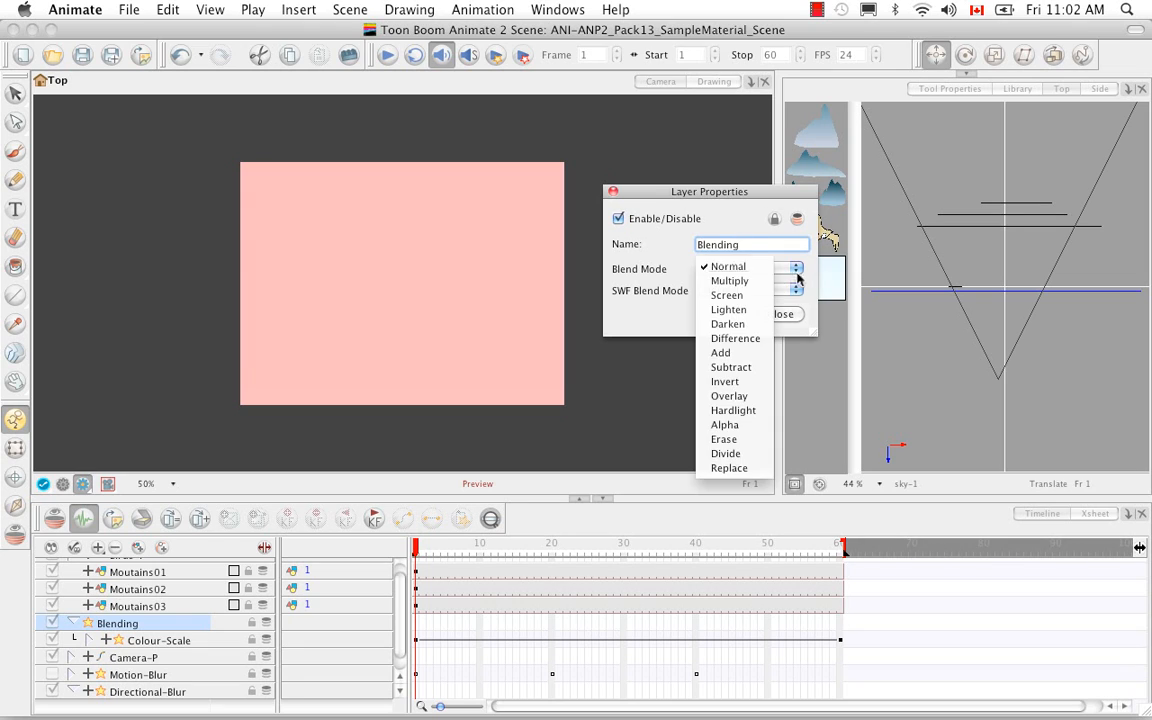
{"action": "left_click", "coordinate": [730, 281]}
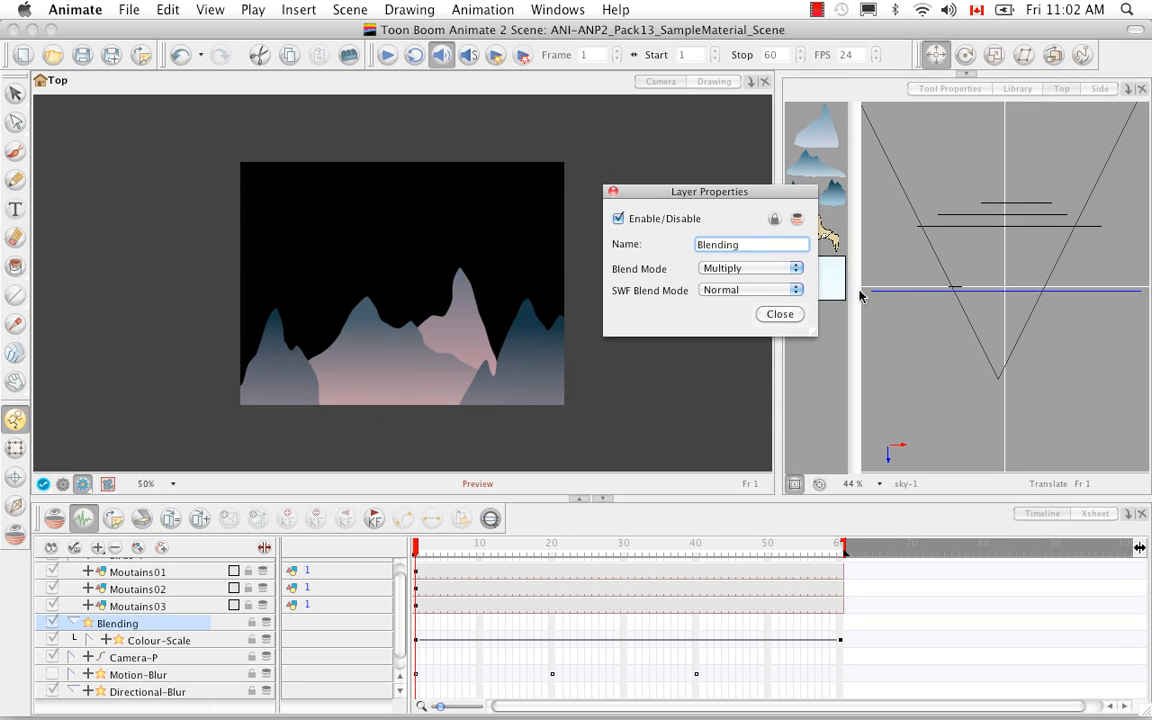
{"action": "left_click", "coordinate": [780, 314]}
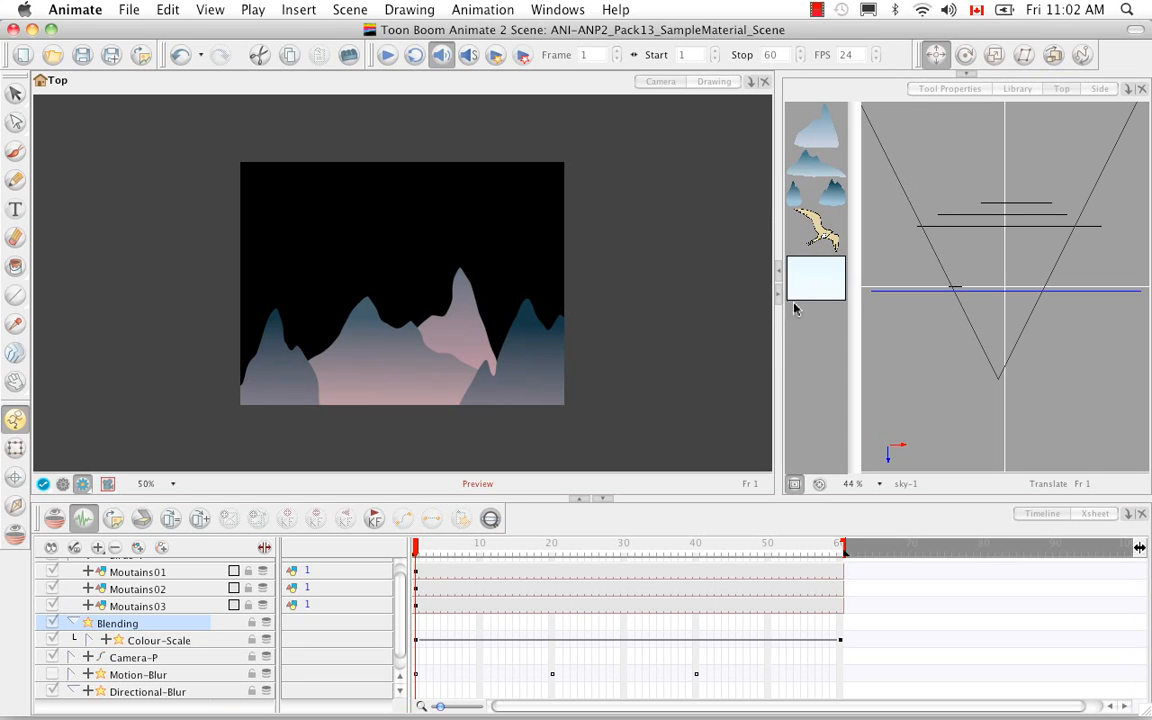
Expand the Colour-Scale group and duplicate the sky layer inside it
{"action": "left_click", "coordinate": [89, 640]}
{"action": "left_click", "coordinate": [155, 657]}
{"action": "right_click", "coordinate": [176, 663]}
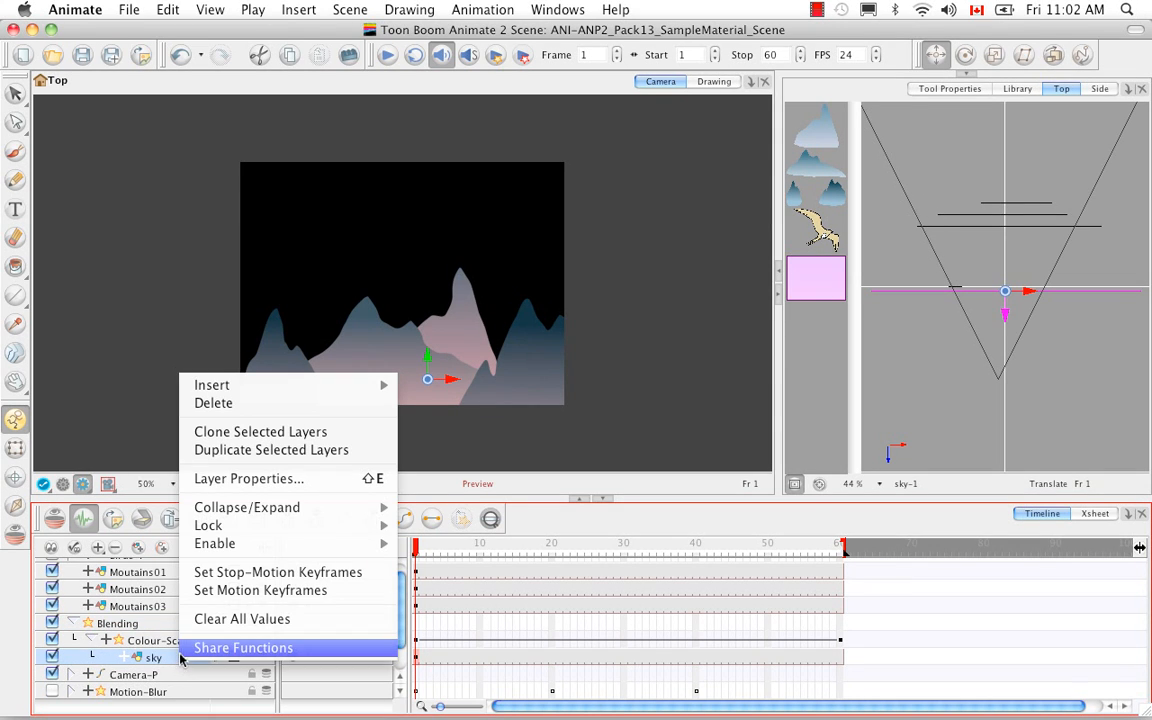
{"action": "left_click", "coordinate": [237, 451]}
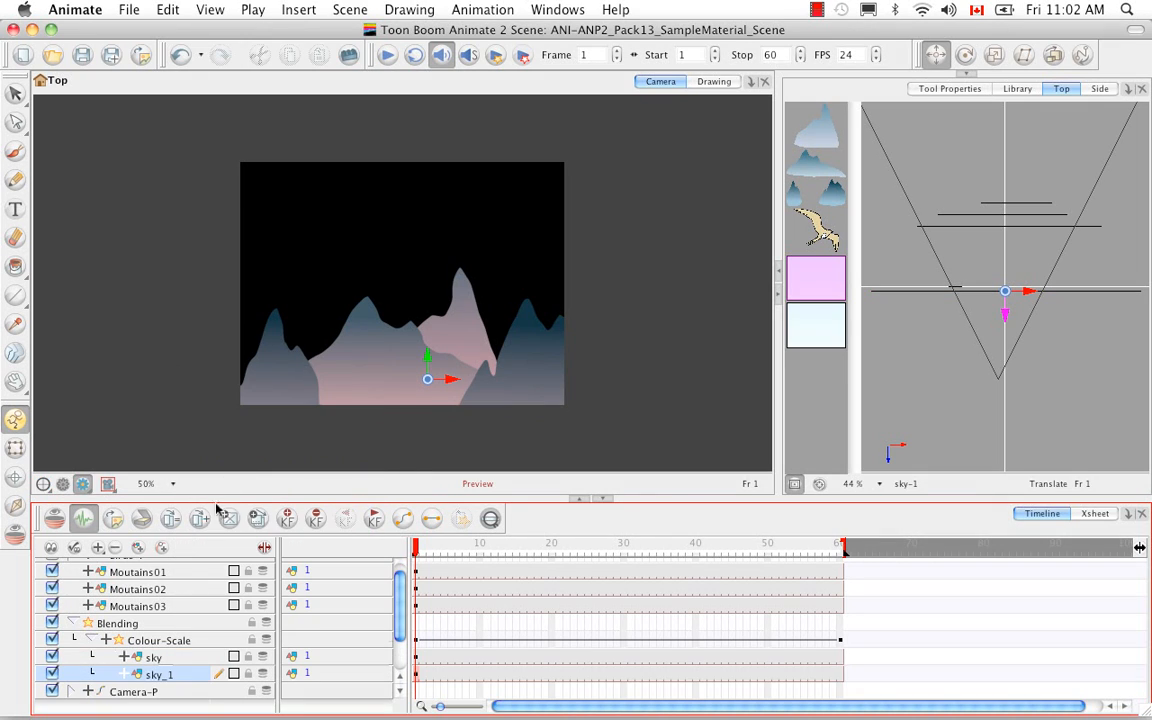
Detach the duplicated sky layer above the Blending layer and move it back behind the mountains in the Top view
{"action": "left_click_drag", "start_coordinate": [182, 678], "coordinate": [185, 620]}
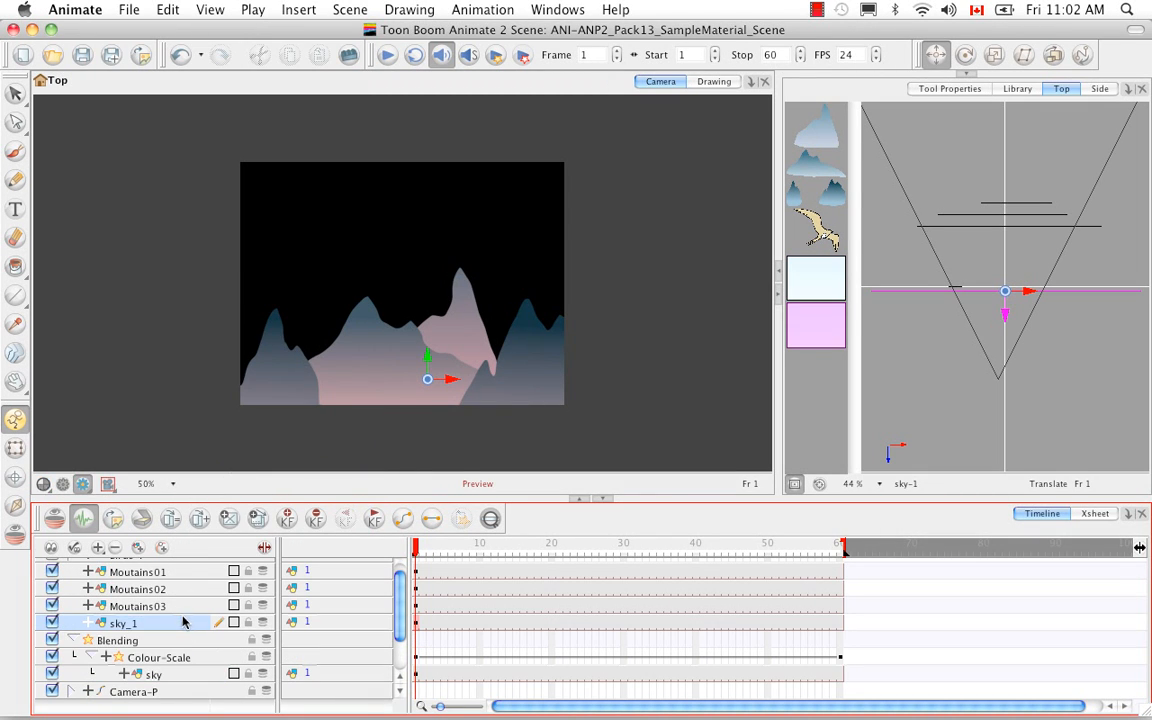
{"action": "left_click_drag", "start_coordinate": [1007, 308], "coordinate": [1006, 211]}
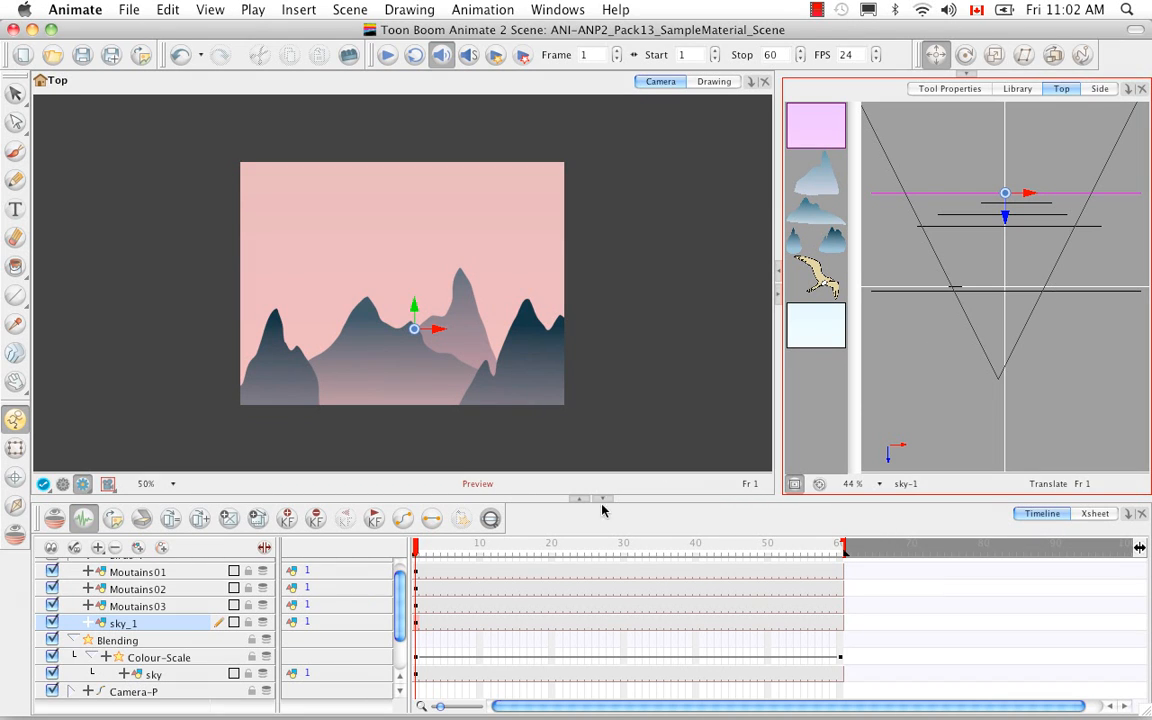
Scrub the timeline to frame 60, and render and play the scene to check the colour animation
{"action": "left_click_drag", "start_coordinate": [420, 548], "coordinate": [861, 550]}
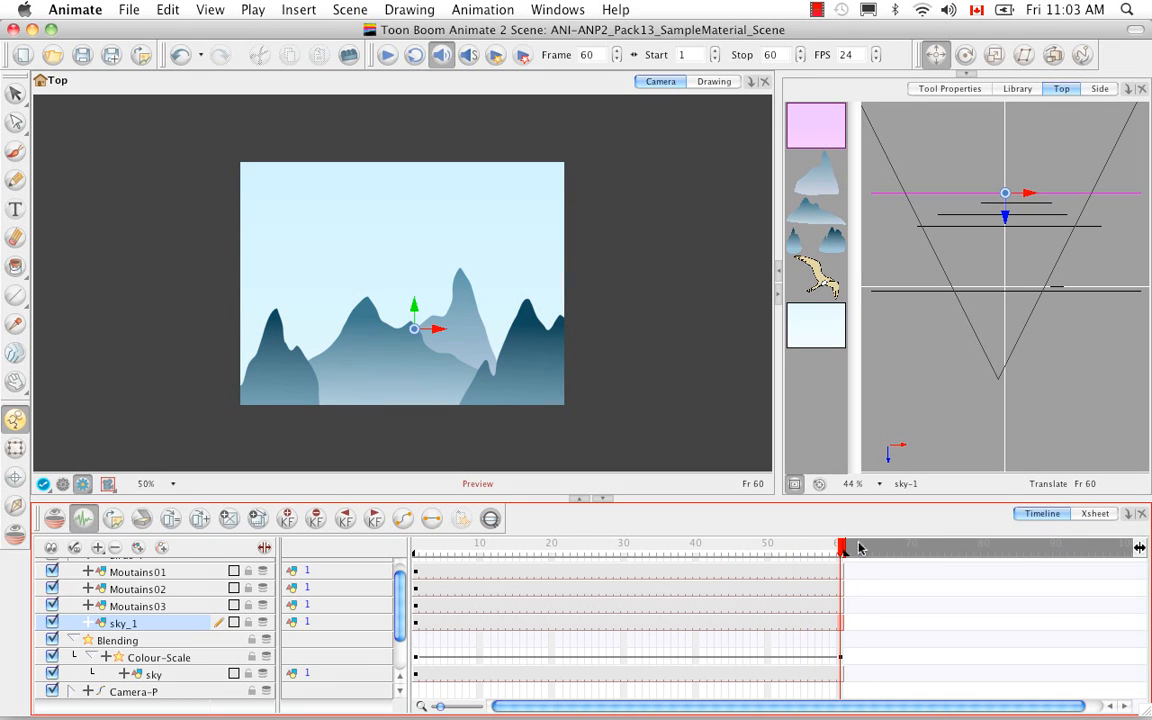
{"action": "left_click", "coordinate": [497, 58]}
{"action": "left_click", "coordinate": [486, 365]}
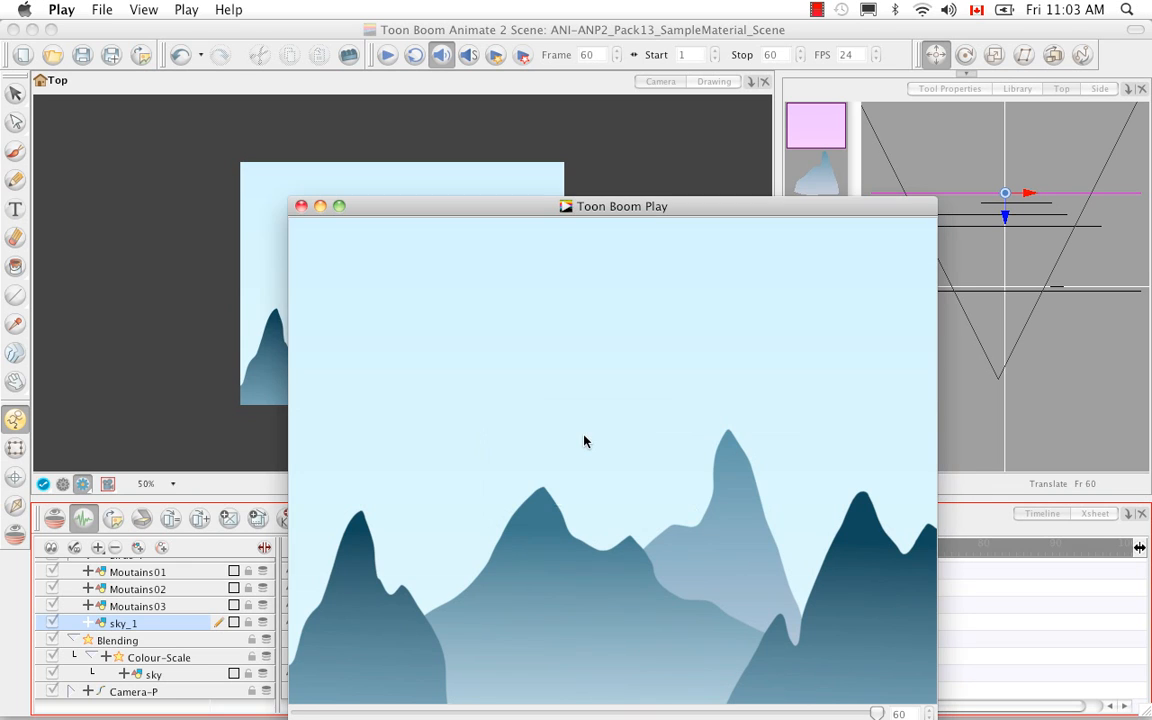
Replay the rendered scene preview to review the colour animation and close the playback window
{"action": "left_click_drag", "start_coordinate": [706, 215], "coordinate": [691, 89]}
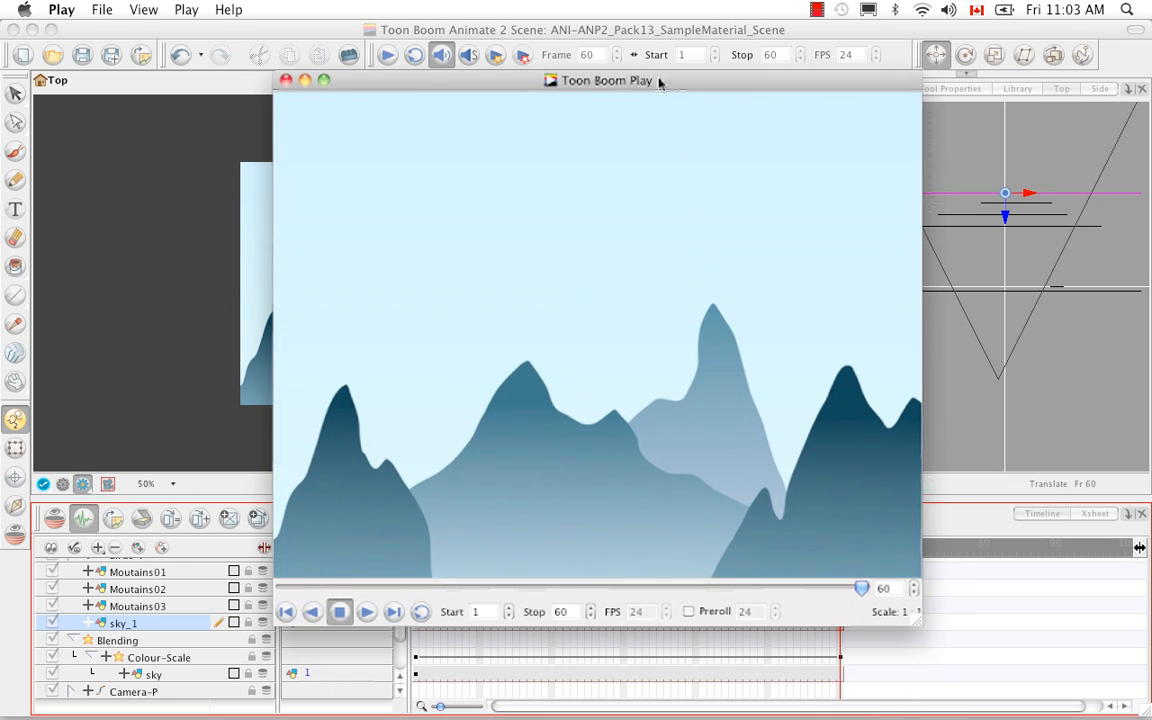
{"action": "left_click", "coordinate": [366, 612]}
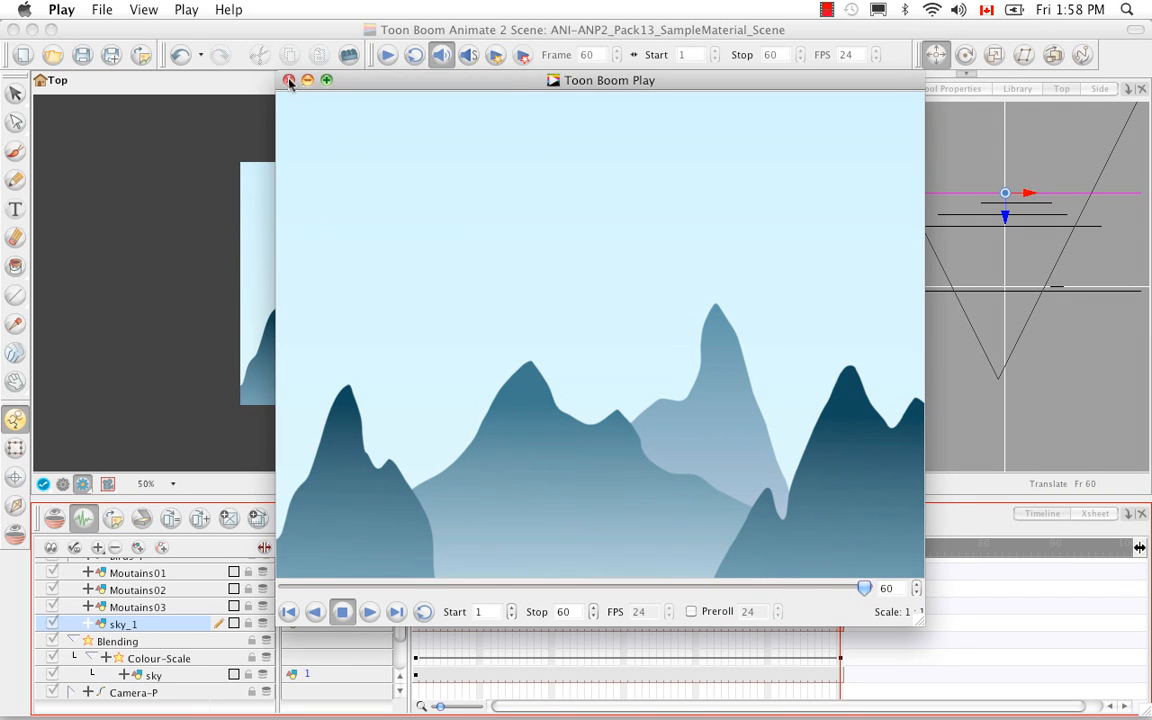
{"action": "left_click", "coordinate": [289, 81]}
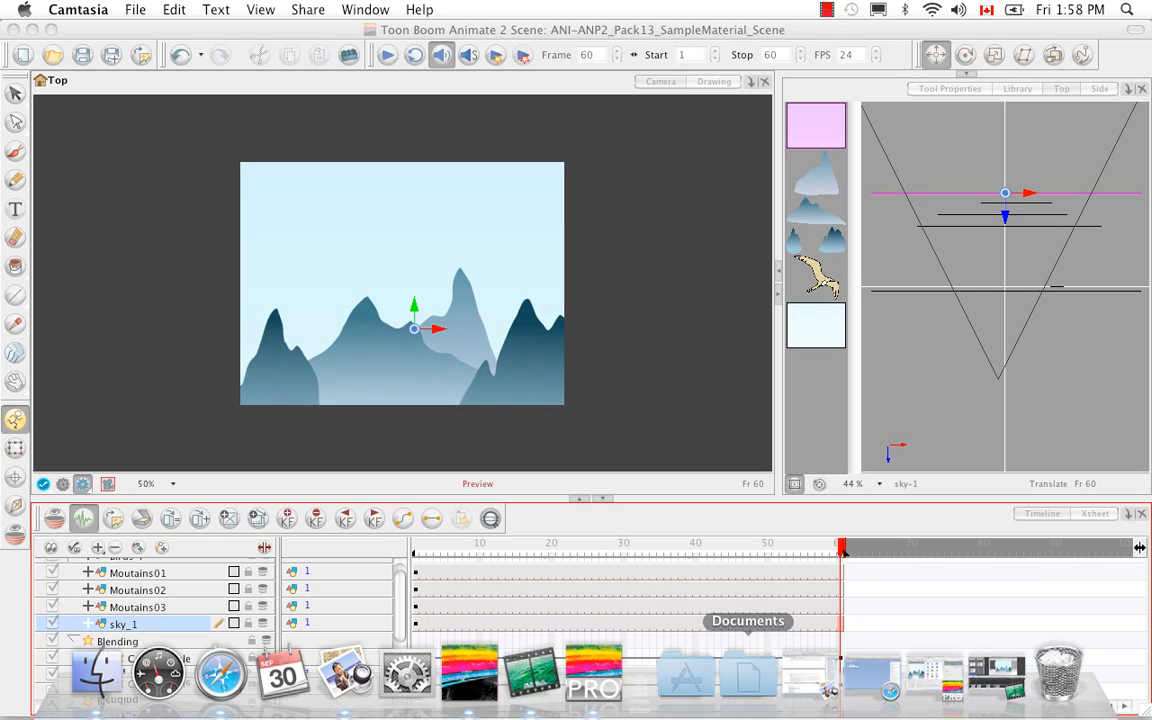
Switch to the ANP_Pack13 scene in Animate Pro, play it through, and enlarge the Network view
{"action": "left_click", "coordinate": [915, 680]}
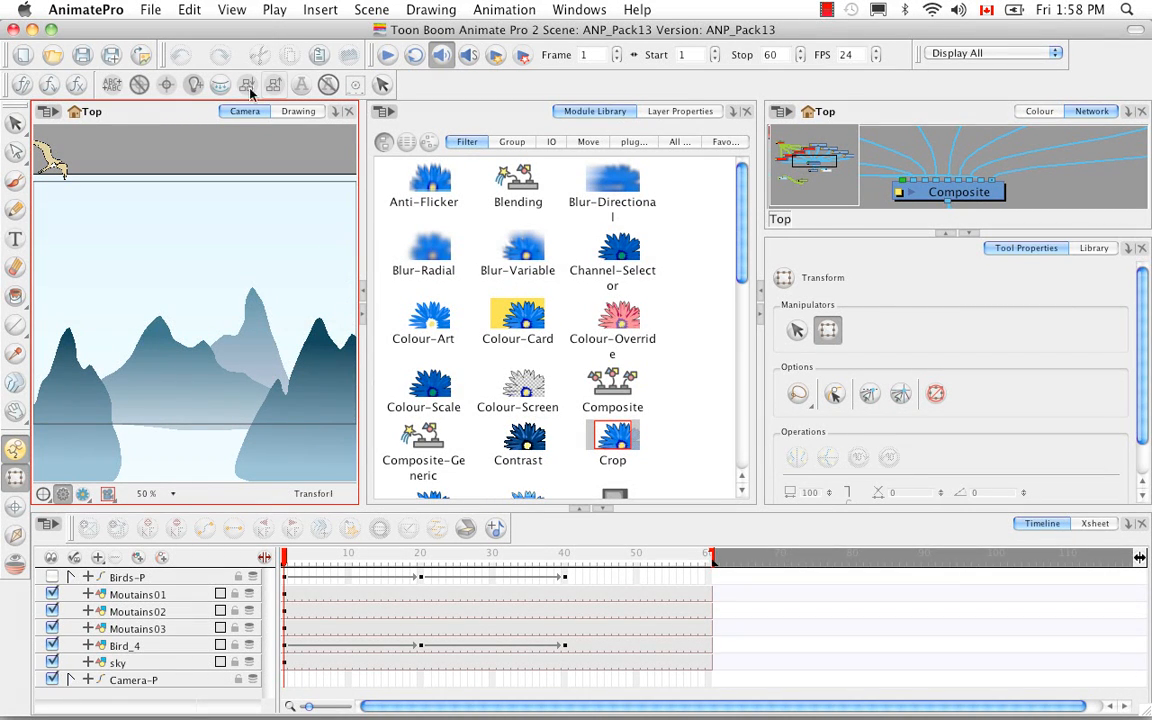
{"action": "left_click", "coordinate": [389, 58]}
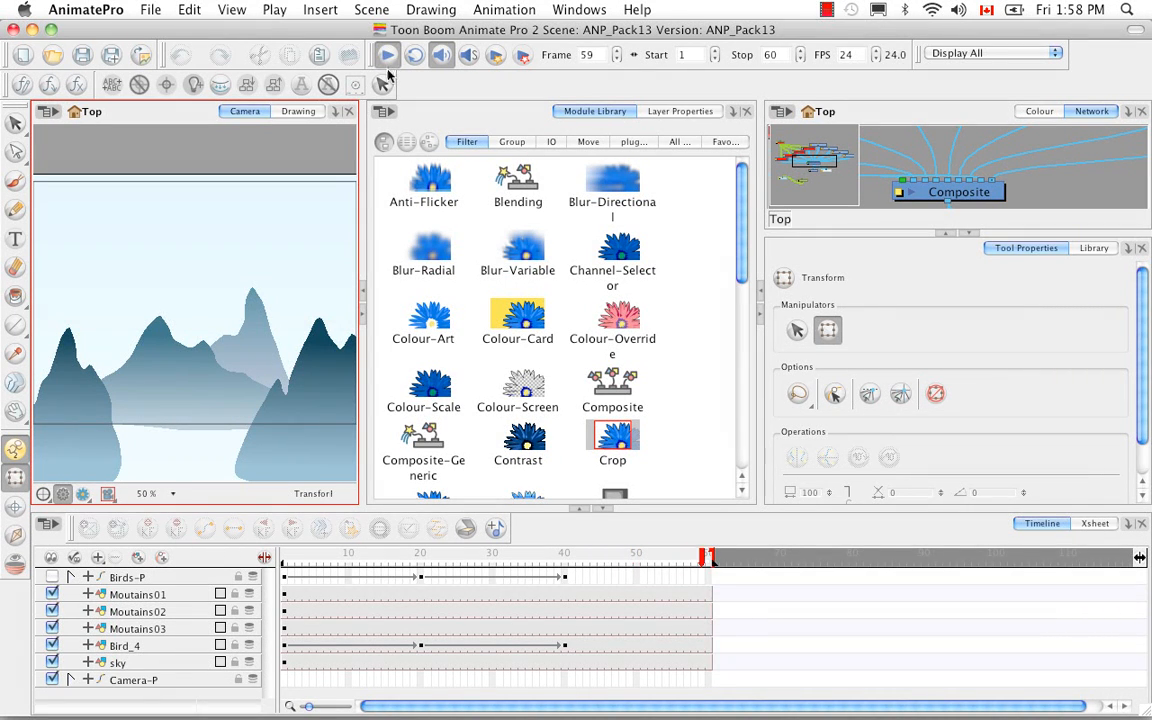
{"action": "left_click", "coordinate": [970, 236]}
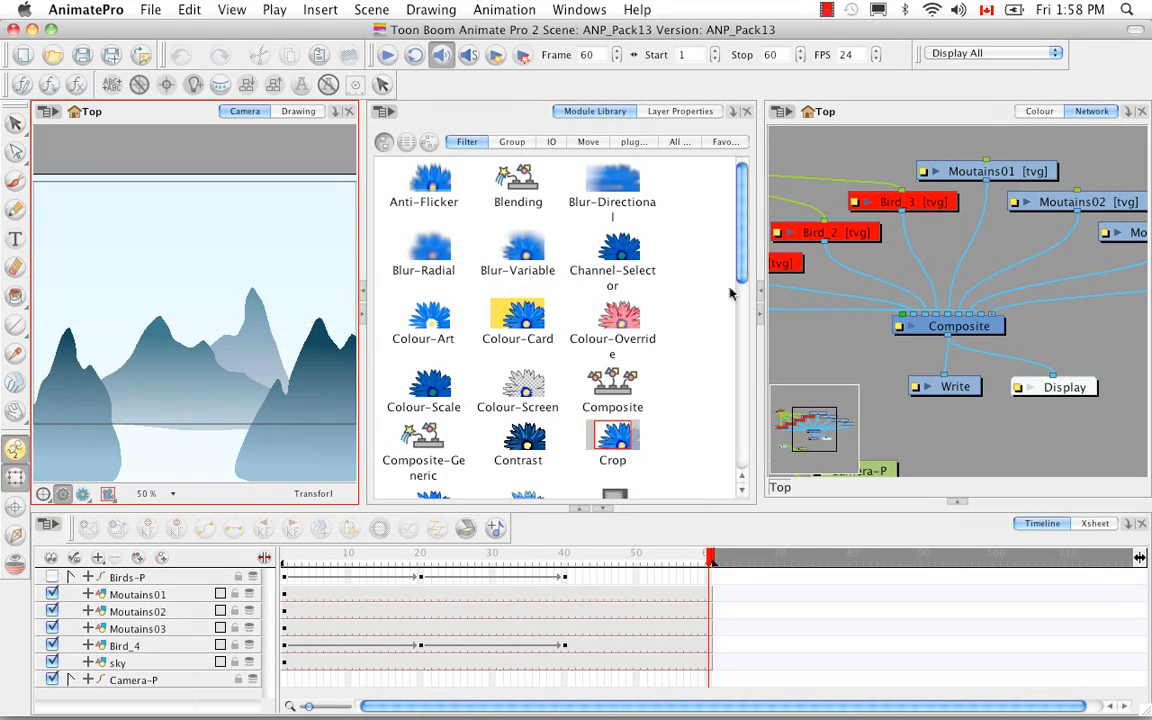
Add a Blur-Directional and a Motion-Blur filter module to the network near the Composite
{"action": "left_click", "coordinate": [620, 185]}
{"action": "left_click_drag", "start_coordinate": [620, 185], "coordinate": [1080, 339]}
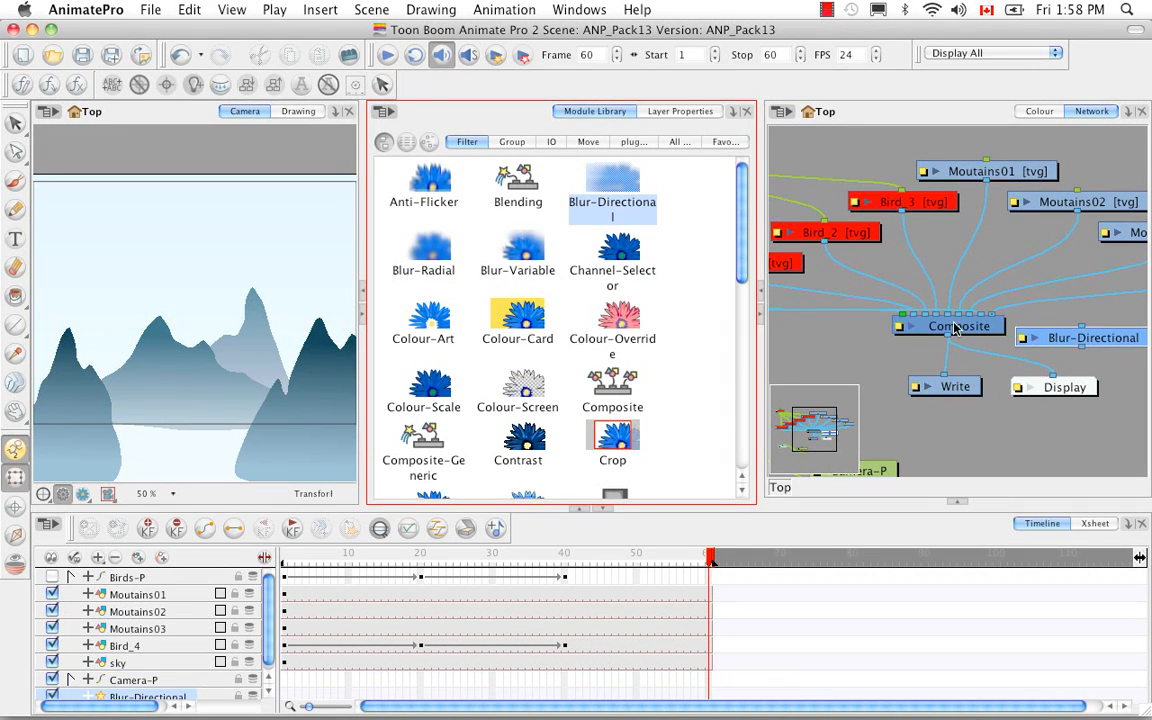
{"action": "left_click_drag", "start_coordinate": [741, 235], "coordinate": [742, 465]}
{"action": "left_click_drag", "start_coordinate": [518, 285], "coordinate": [1077, 428]}
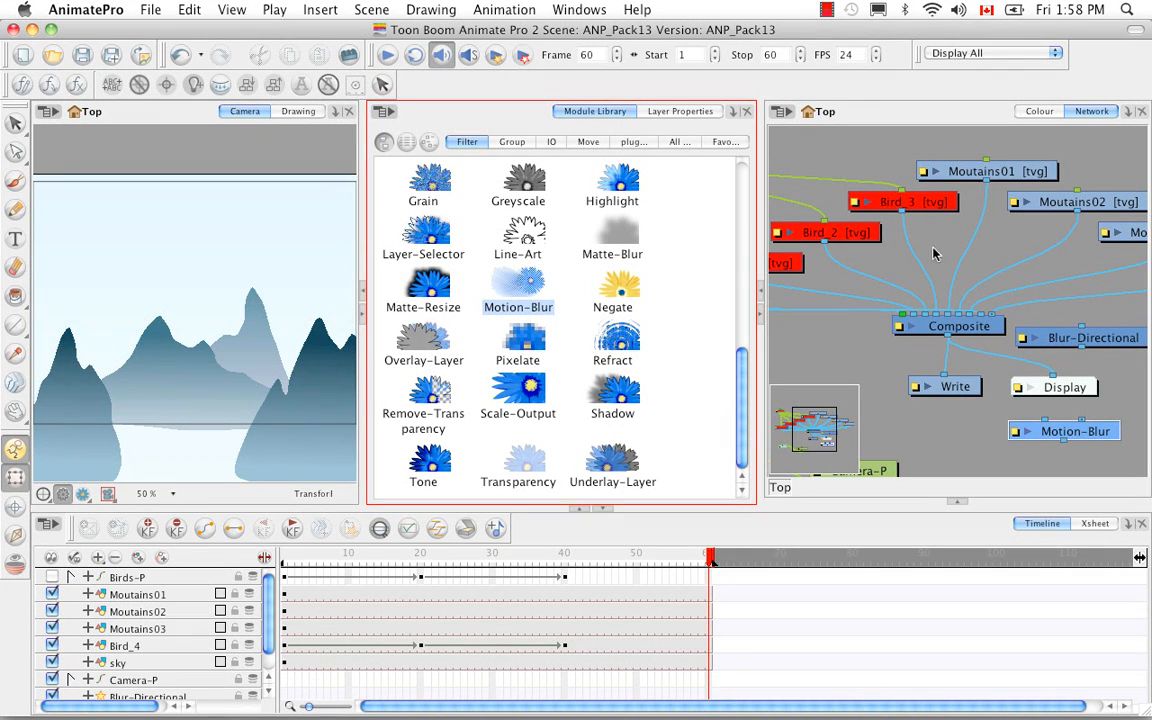
Move the Bird_4 module away from the mountain and sky modules to free space below it in the network
{"action": "left_click_drag", "start_coordinate": [1062, 343], "coordinate": [981, 323]}
{"action": "left_click_drag", "start_coordinate": [850, 298], "coordinate": [1022, 311]}
{"action": "left_click_drag", "start_coordinate": [931, 303], "coordinate": [1021, 375]}
{"action": "left_click_drag", "start_coordinate": [1108, 360], "coordinate": [881, 328]}
{"action": "left_click_drag", "start_coordinate": [795, 338], "coordinate": [1149, 185]}
{"action": "left_click_drag", "start_coordinate": [1075, 350], "coordinate": [1016, 378]}
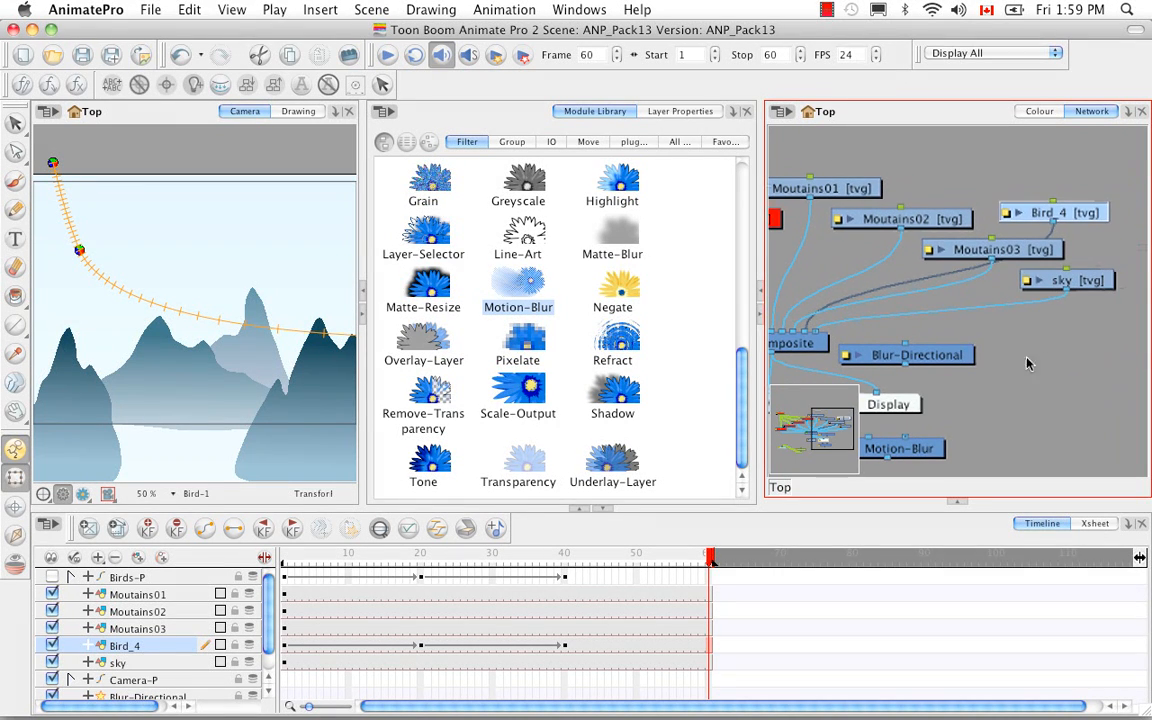
{"action": "left_click_drag", "start_coordinate": [1083, 214], "coordinate": [1137, 190]}
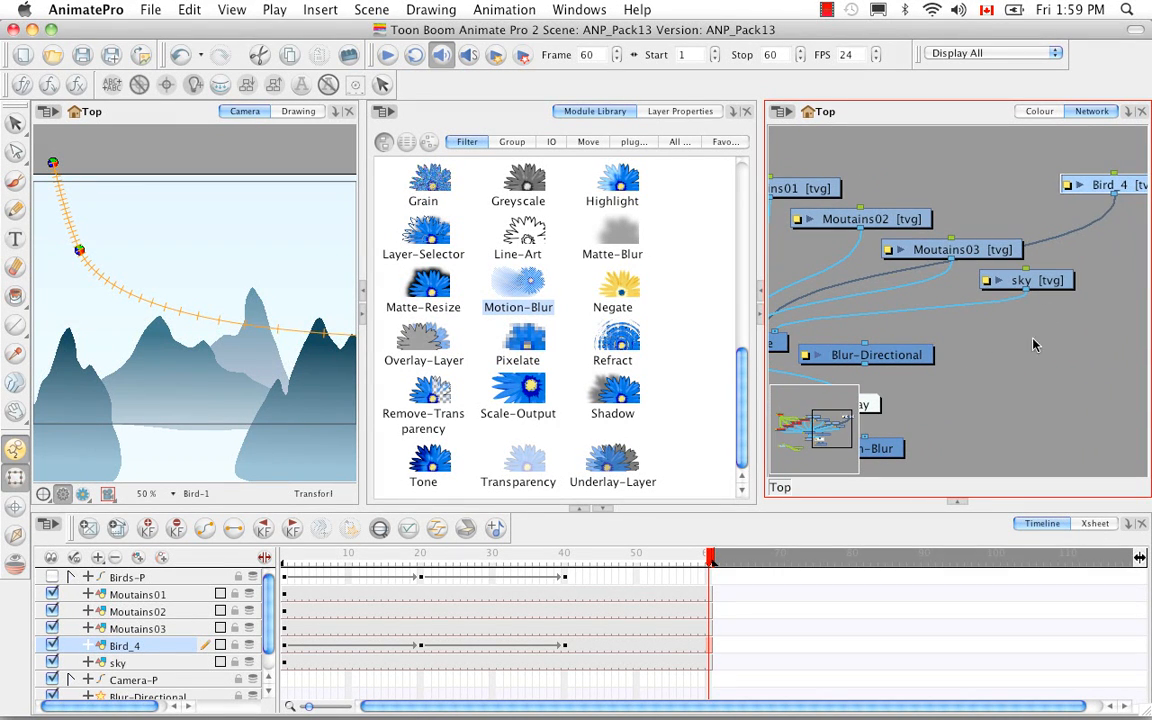
{"action": "left_click", "coordinate": [997, 370]}
{"action": "key", "text": "2"}
{"action": "key", "text": "2"}
{"action": "key", "text": "2"}
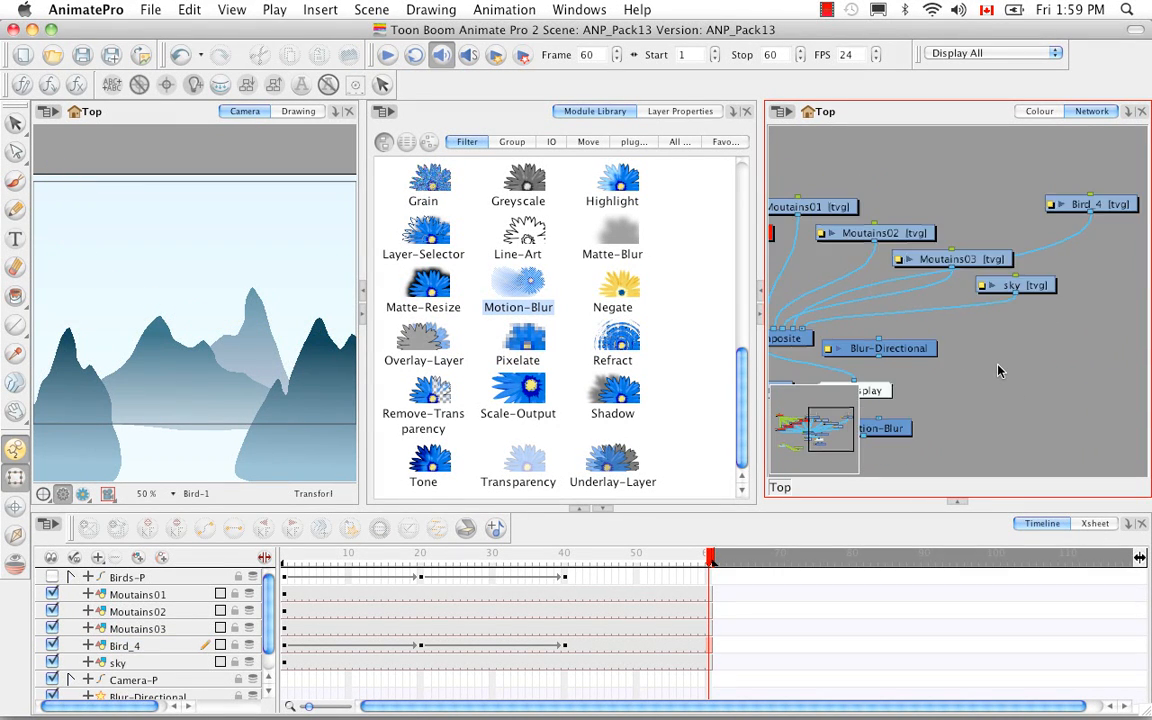
{"action": "left_click_drag", "start_coordinate": [1058, 233], "coordinate": [1124, 213]}
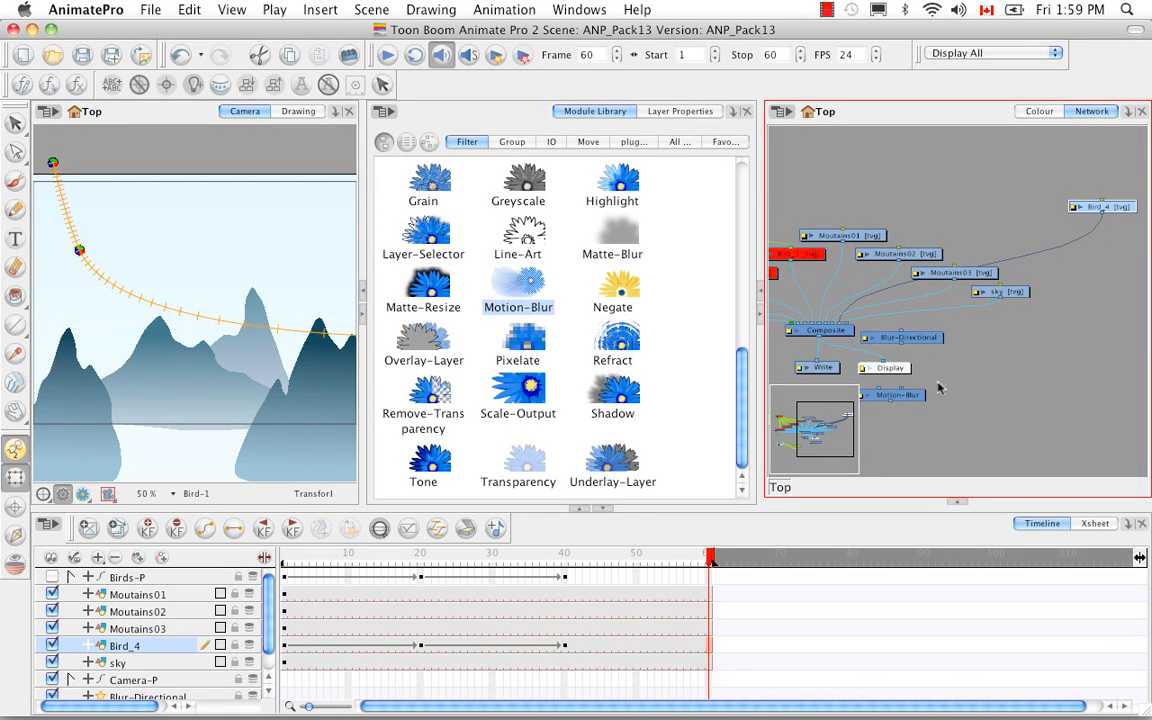
Insert the Motion-Blur module between Bird_4 and the Composite, and preview frame 34 in the rendered view
{"action": "left_click_drag", "start_coordinate": [919, 397], "coordinate": [1111, 281]}
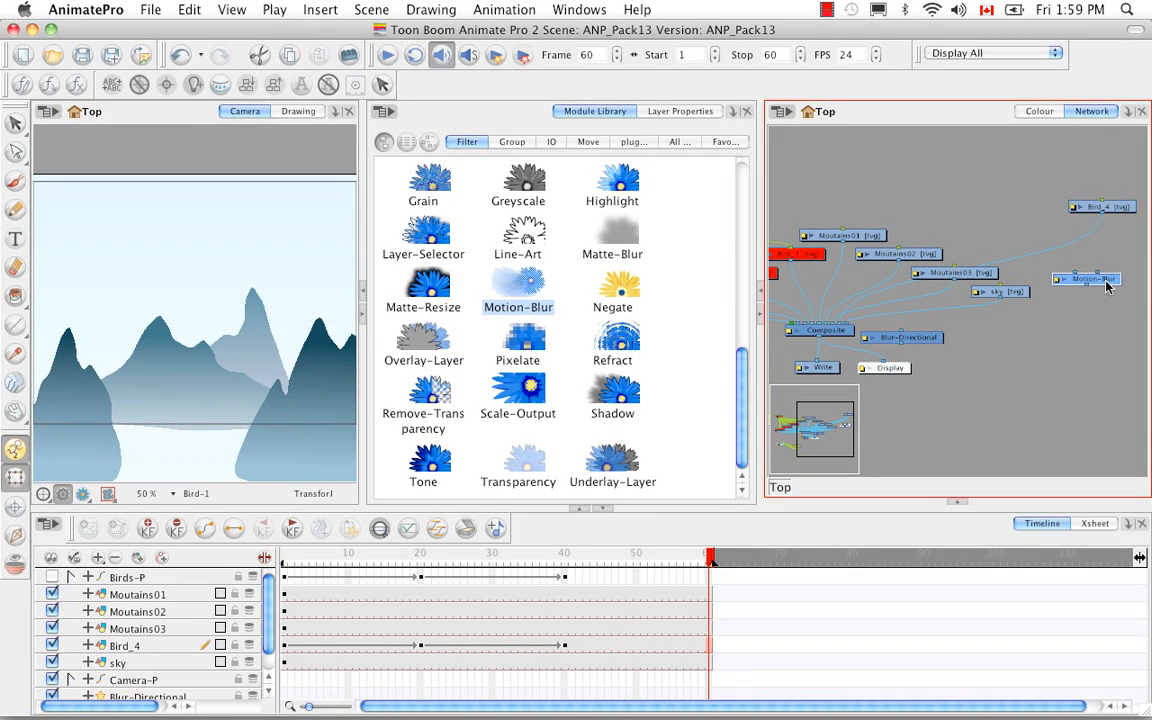
{"action": "left_click_drag", "start_coordinate": [1106, 287], "coordinate": [1064, 269]}
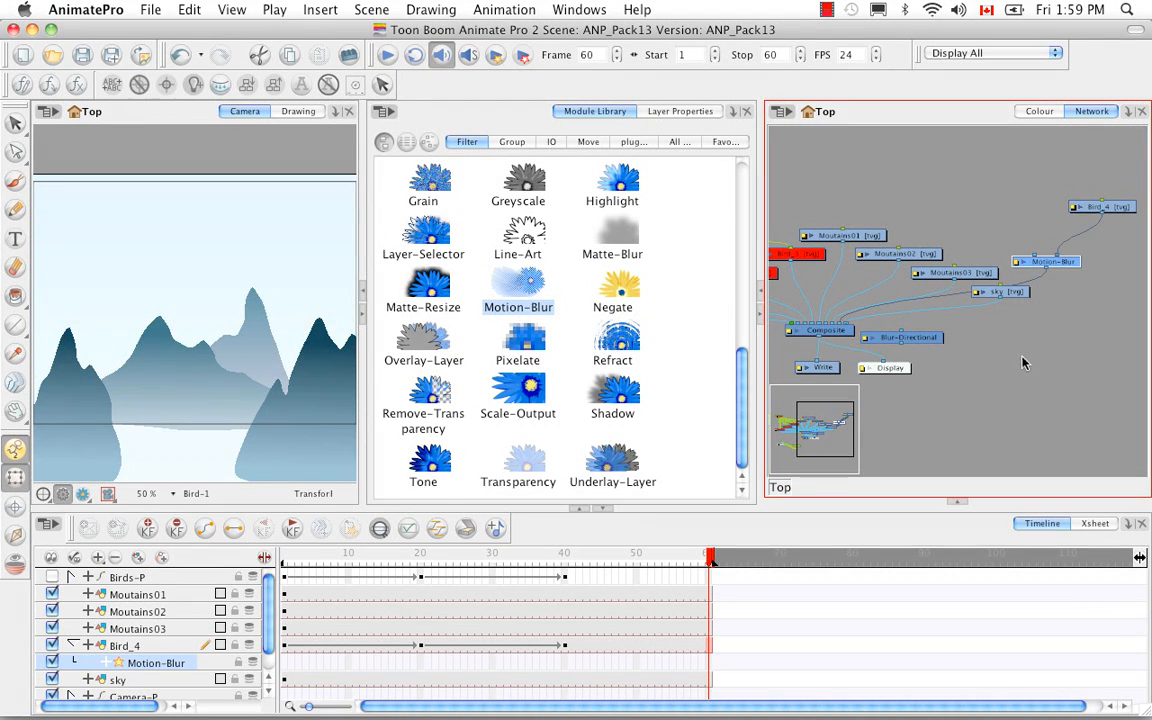
{"action": "left_click", "coordinate": [521, 561]}
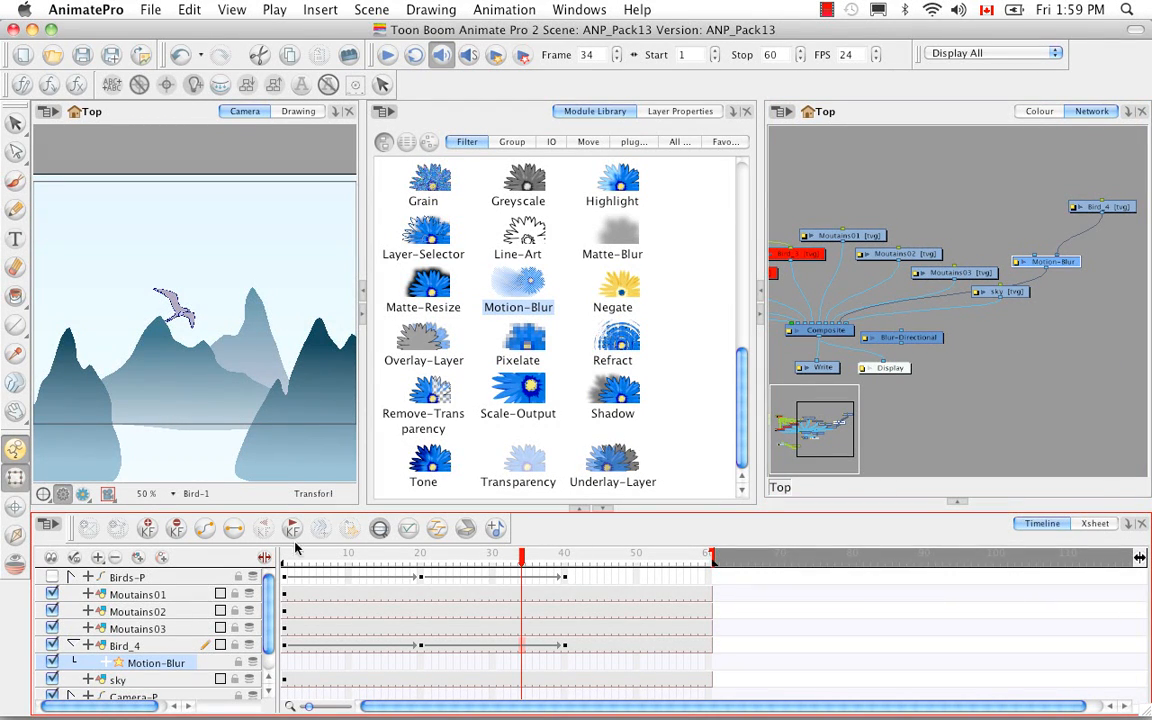
{"action": "left_click", "coordinate": [84, 494]}
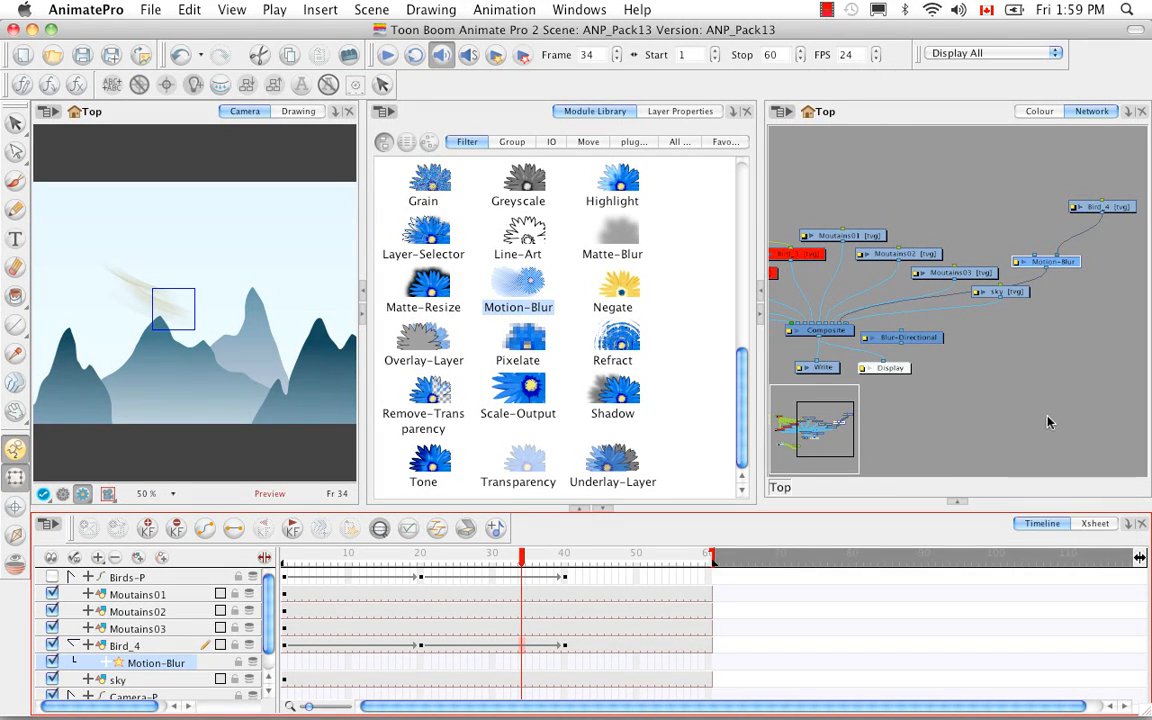
Connect Bird_4 directly to the Composite as well, alongside its Motion-Blur connection
{"action": "left_click", "coordinate": [1090, 245]}
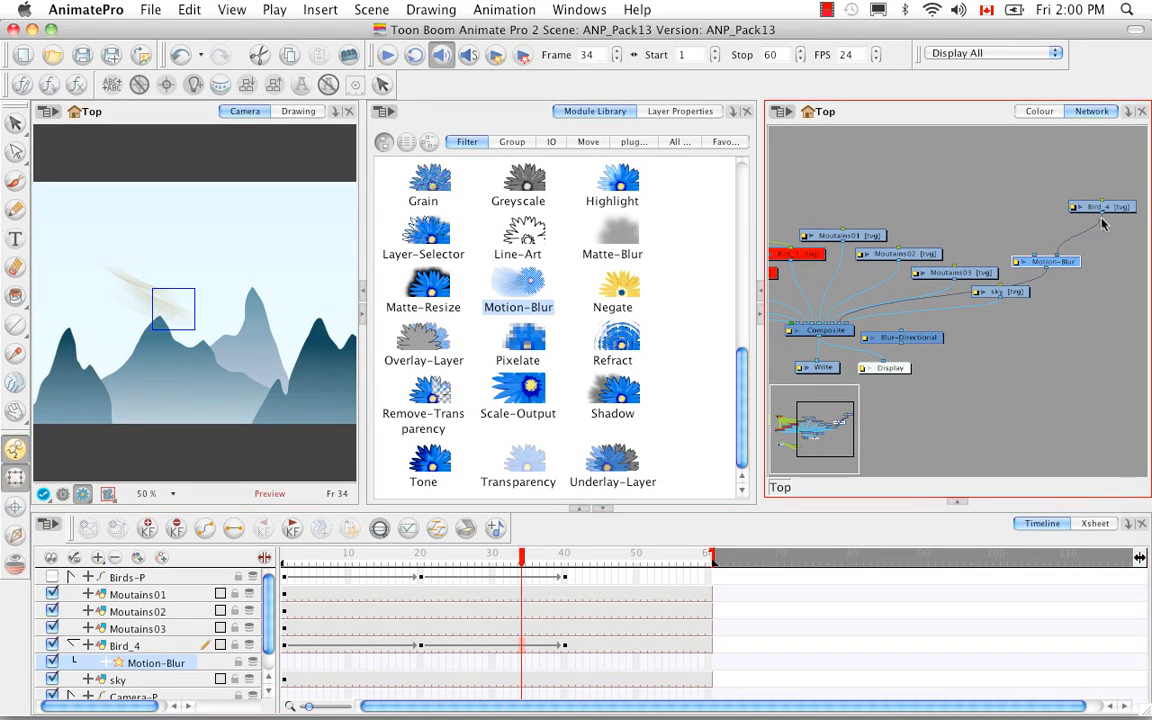
{"action": "left_click_drag", "start_coordinate": [1105, 218], "coordinate": [838, 327]}
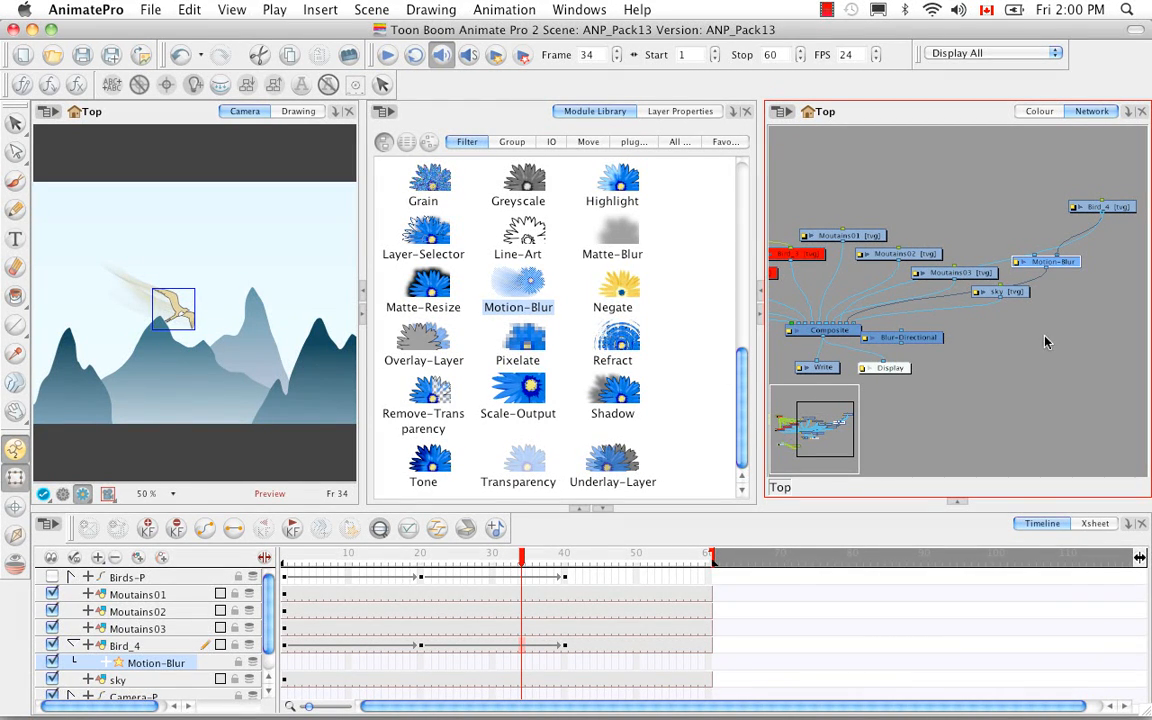
Set the Motion-Blur's Fall-off Rate to 1 and Number of Frames in the Trail to 20, and close its properties
{"action": "double_click", "coordinate": [1018, 265]}
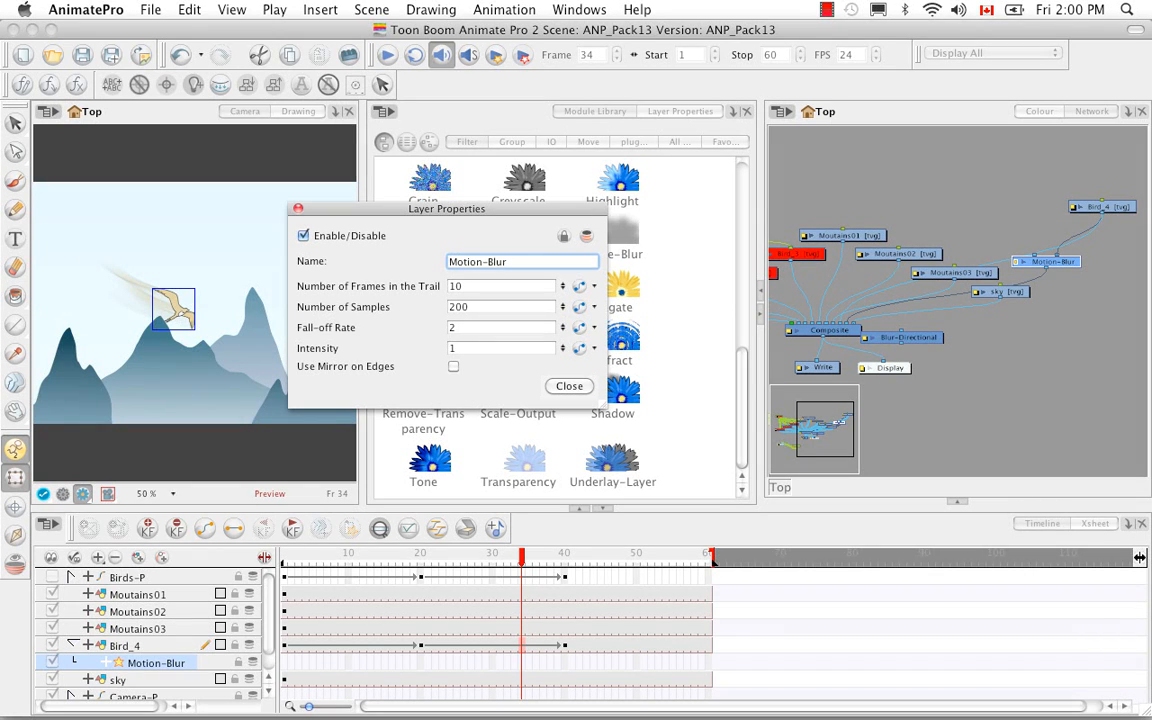
{"action": "key", "text": "Tab"}
{"action": "key", "text": "Tab"}
{"action": "key", "text": "Tab"}
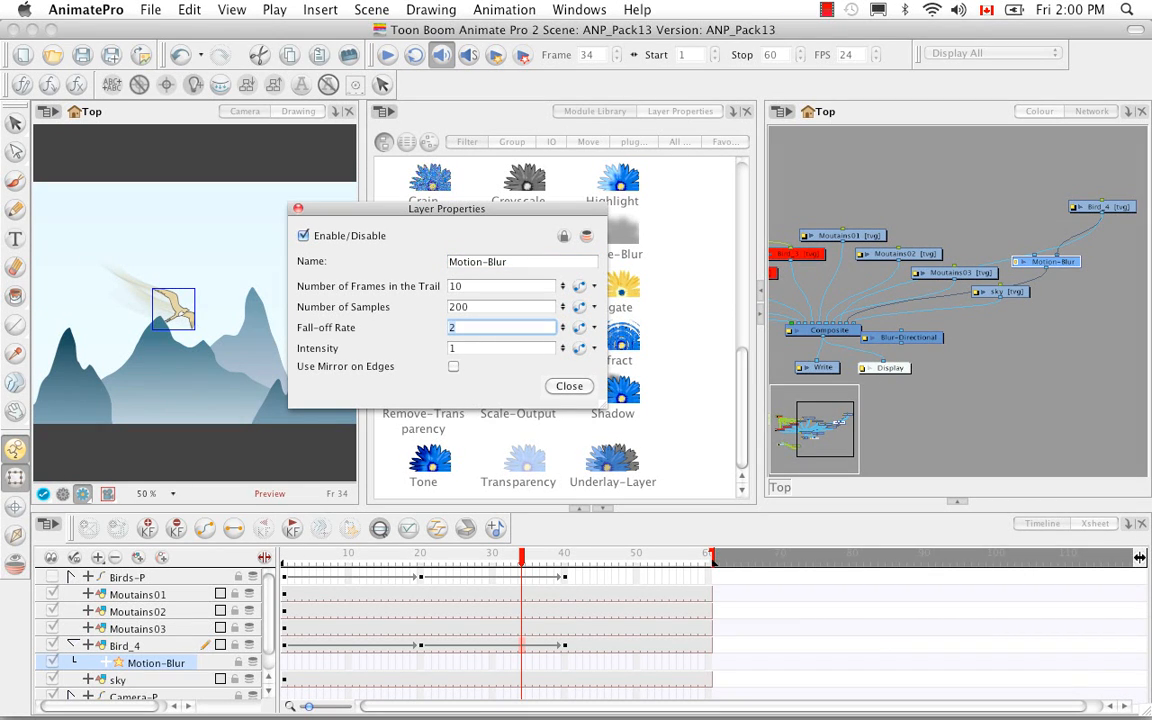
{"action": "type", "text": "1"}
{"action": "key", "text": "shift+Tab"}
{"action": "key", "text": "shift+Tab"}
{"action": "type", "text": "20"}
{"action": "key", "text": "Tab"}
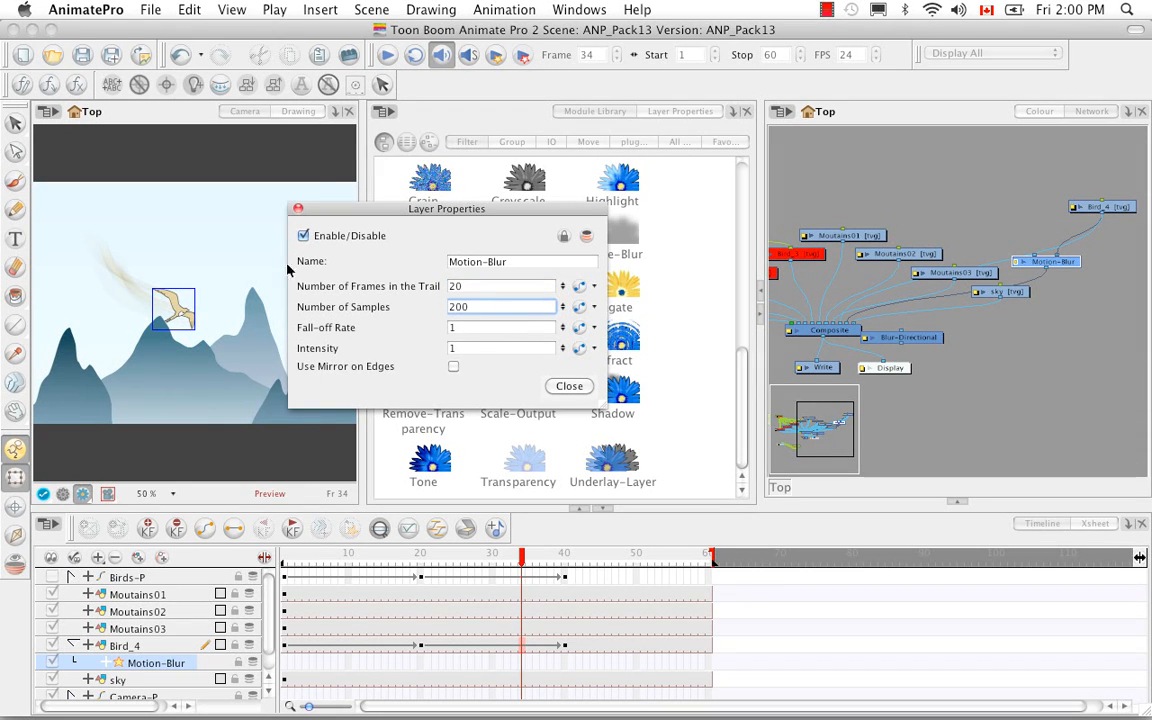
{"action": "left_click", "coordinate": [298, 211]}
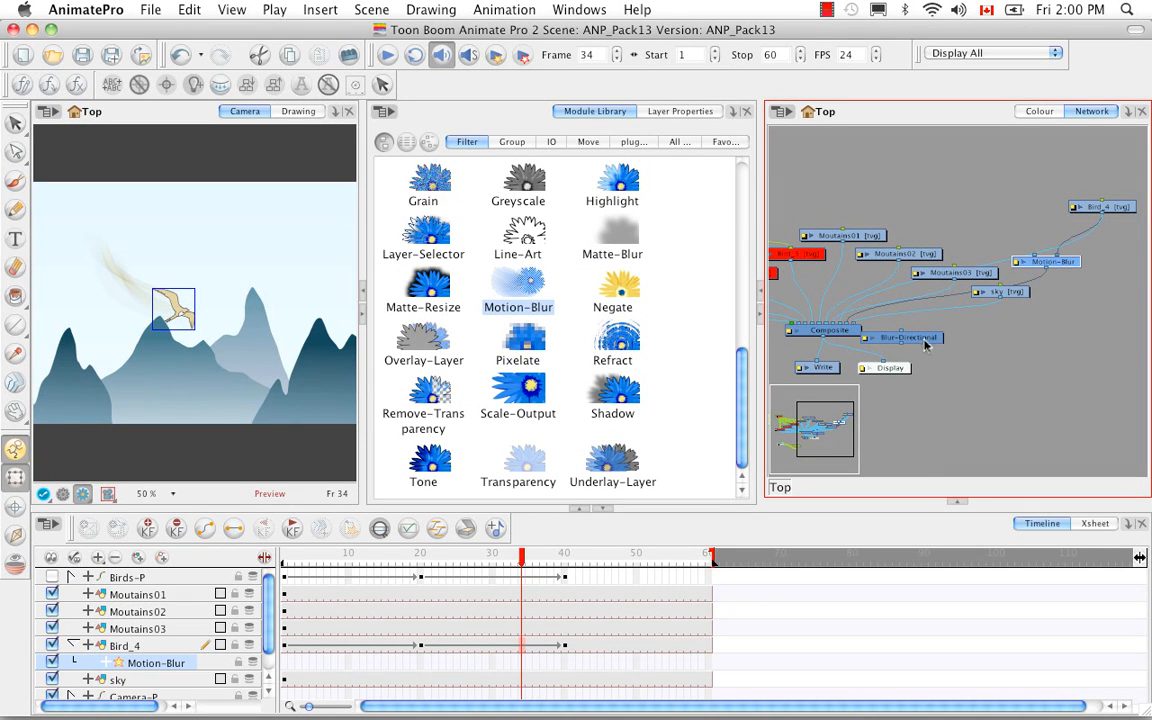
Set the Blur-Directional module aside and disconnect Motion-Blur from both Bird_4 and the Composite
{"action": "left_click_drag", "start_coordinate": [926, 344], "coordinate": [1079, 354]}
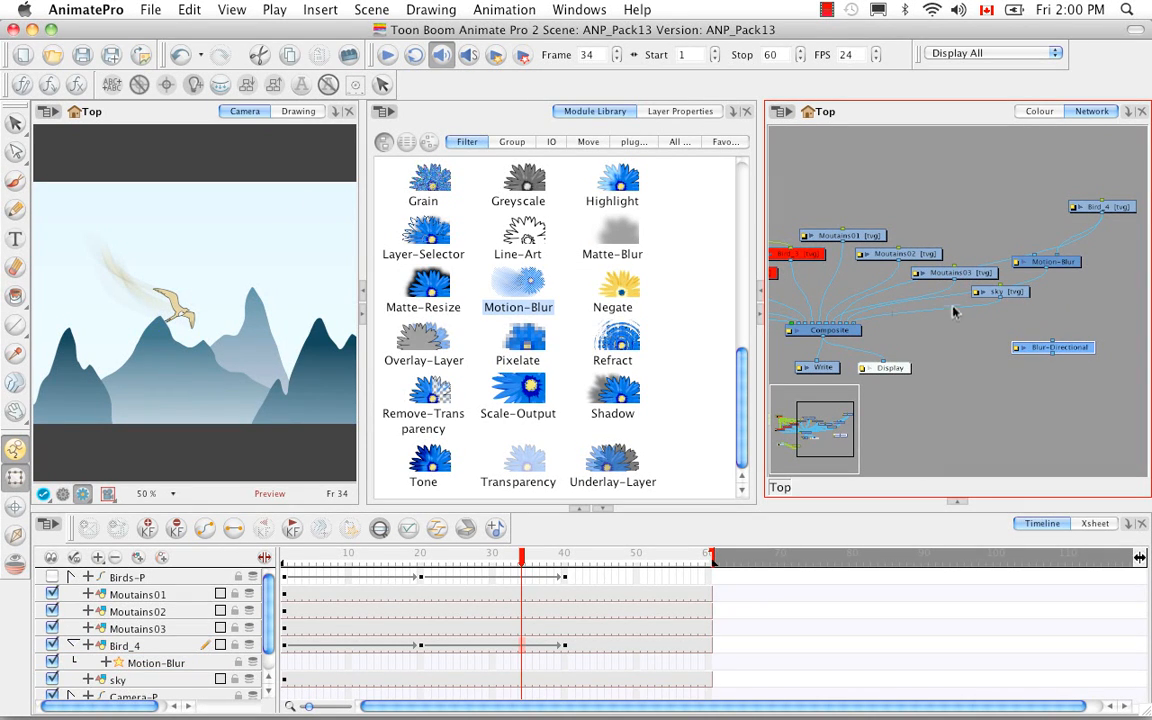
{"action": "left_click_drag", "start_coordinate": [845, 333], "coordinate": [1050, 276]}
{"action": "left_click_drag", "start_coordinate": [800, 327], "coordinate": [1111, 295]}
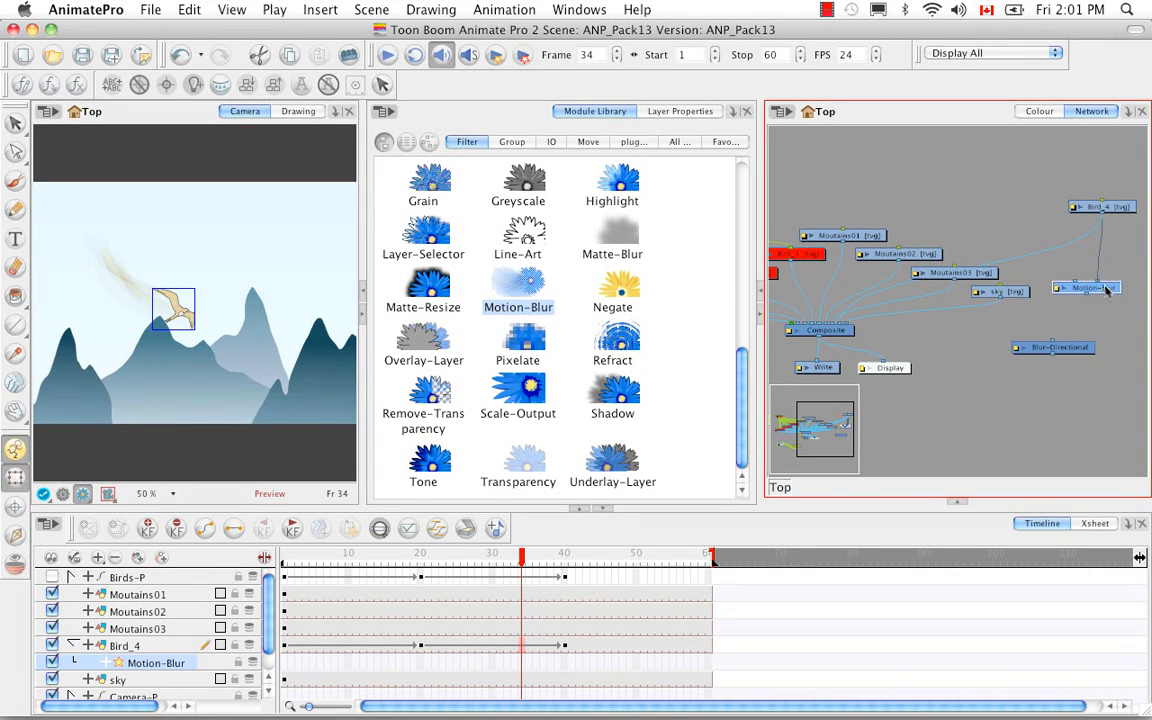
{"action": "left_click", "coordinate": [1095, 263]}
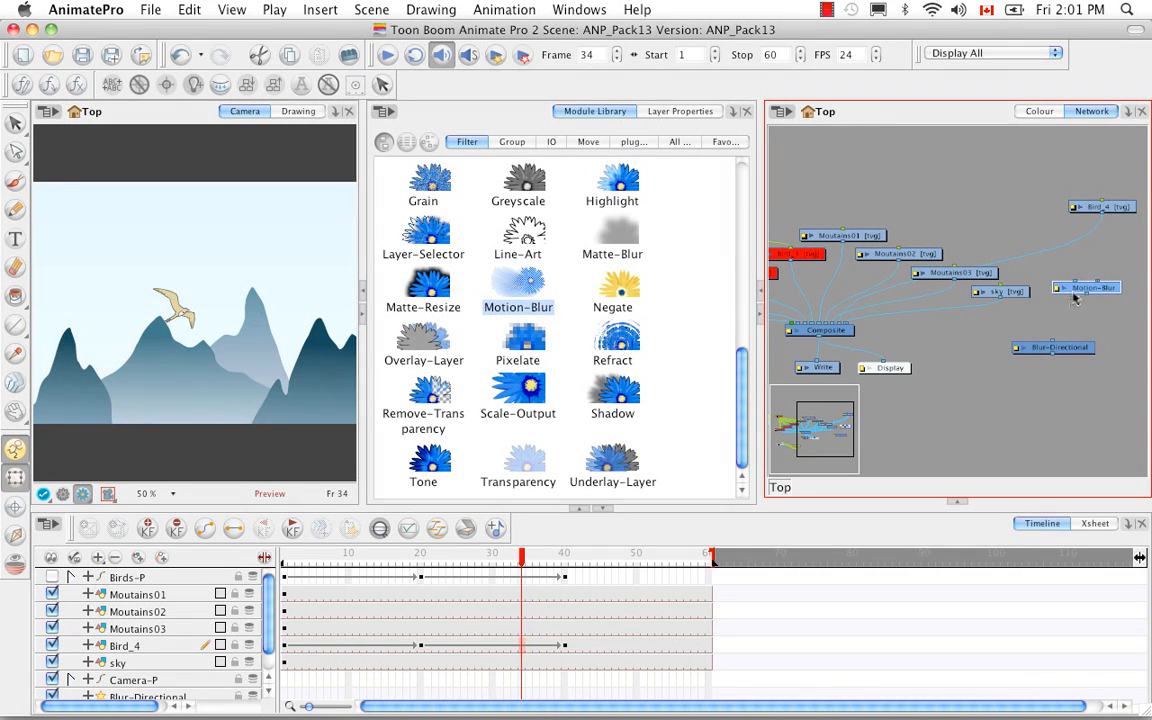
Move Bird_4 below the sky module and insert Blur-Directional between it and the Composite
{"action": "left_click_drag", "start_coordinate": [1100, 206], "coordinate": [1005, 321]}
{"action": "left_click_drag", "start_coordinate": [1080, 357], "coordinate": [1068, 318]}
{"action": "left_click_drag", "start_coordinate": [980, 342], "coordinate": [1023, 327]}
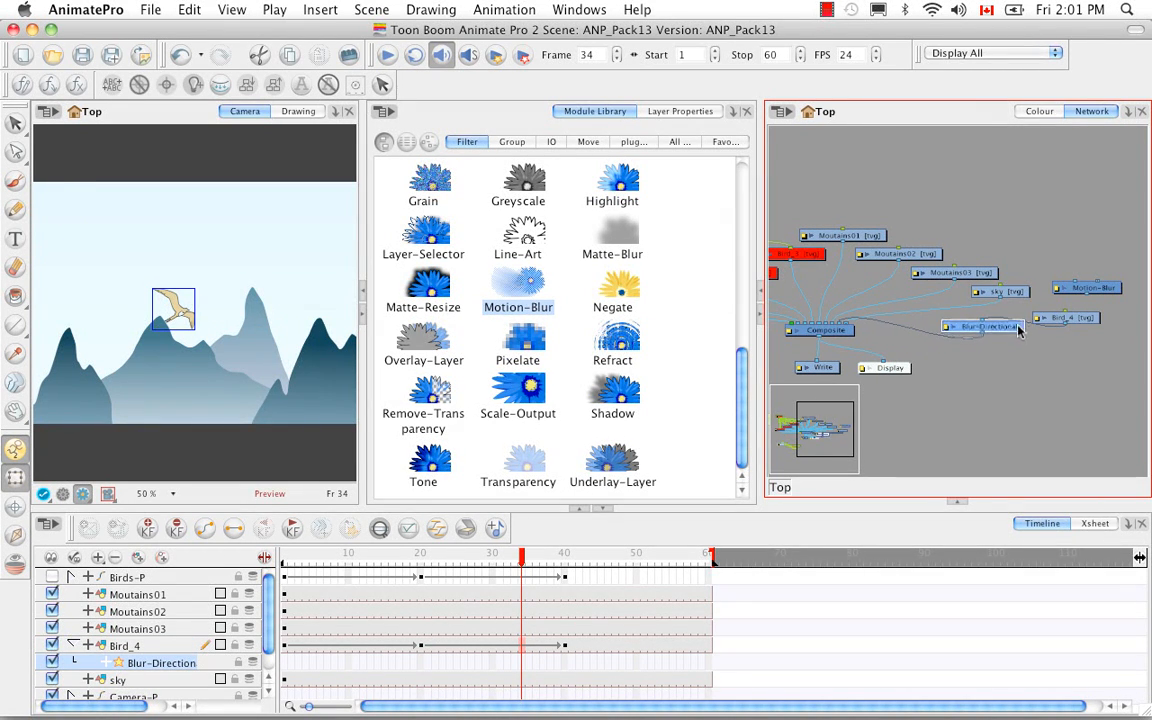
Set the Blur-Directional's Radius to 32, Falloff Rate to 1 and Angle to 45
{"action": "double_click", "coordinate": [965, 327]}
{"action": "left_click_drag", "start_coordinate": [430, 206], "coordinate": [602, 214]}
{"action": "left_click", "coordinate": [560, 318]}
{"action": "type", "text": "32"}
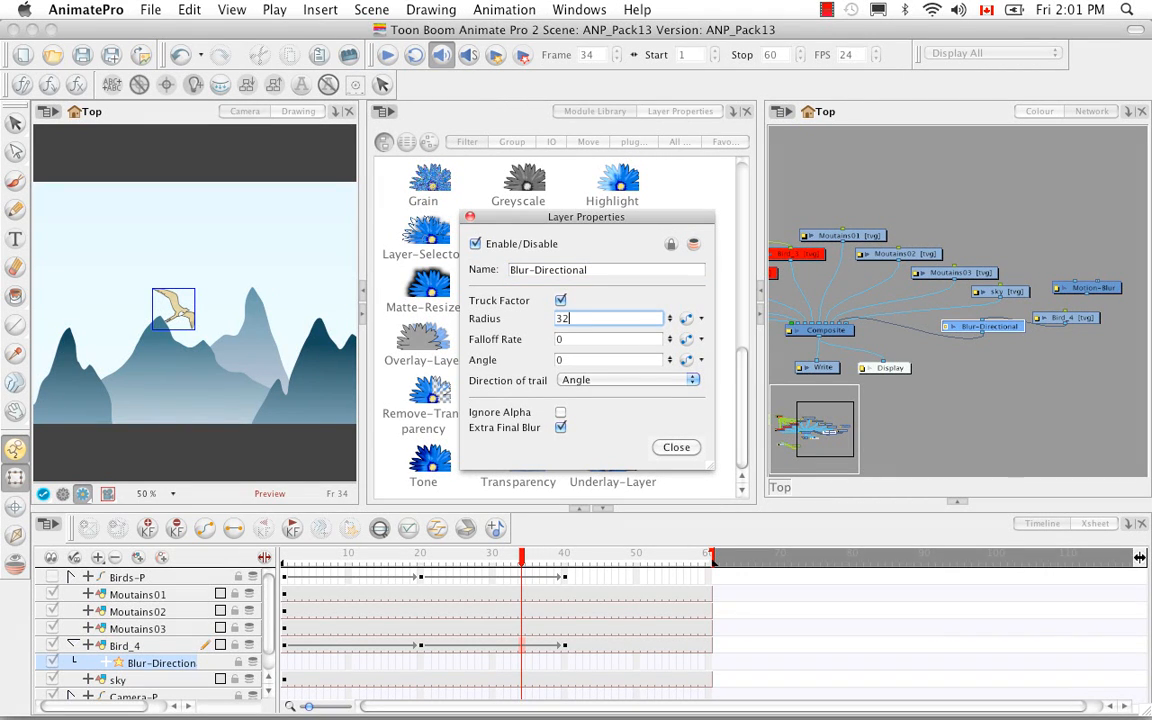
{"action": "key", "text": "Return"}
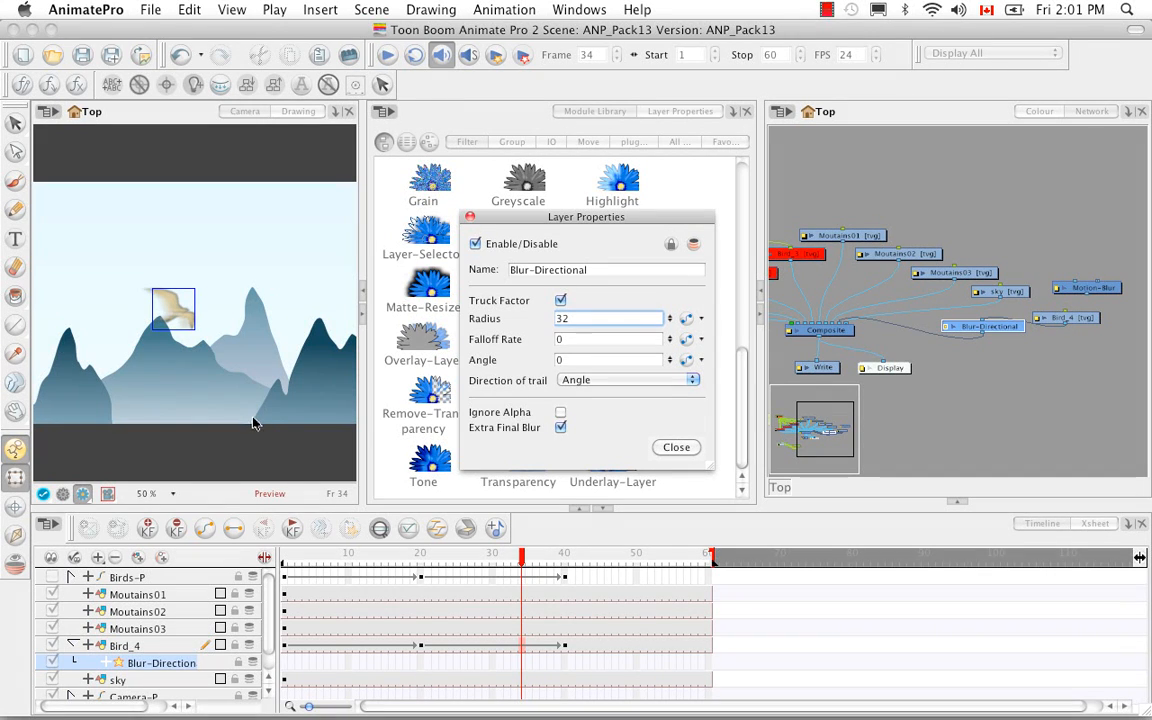
{"action": "key", "text": "Tab"}
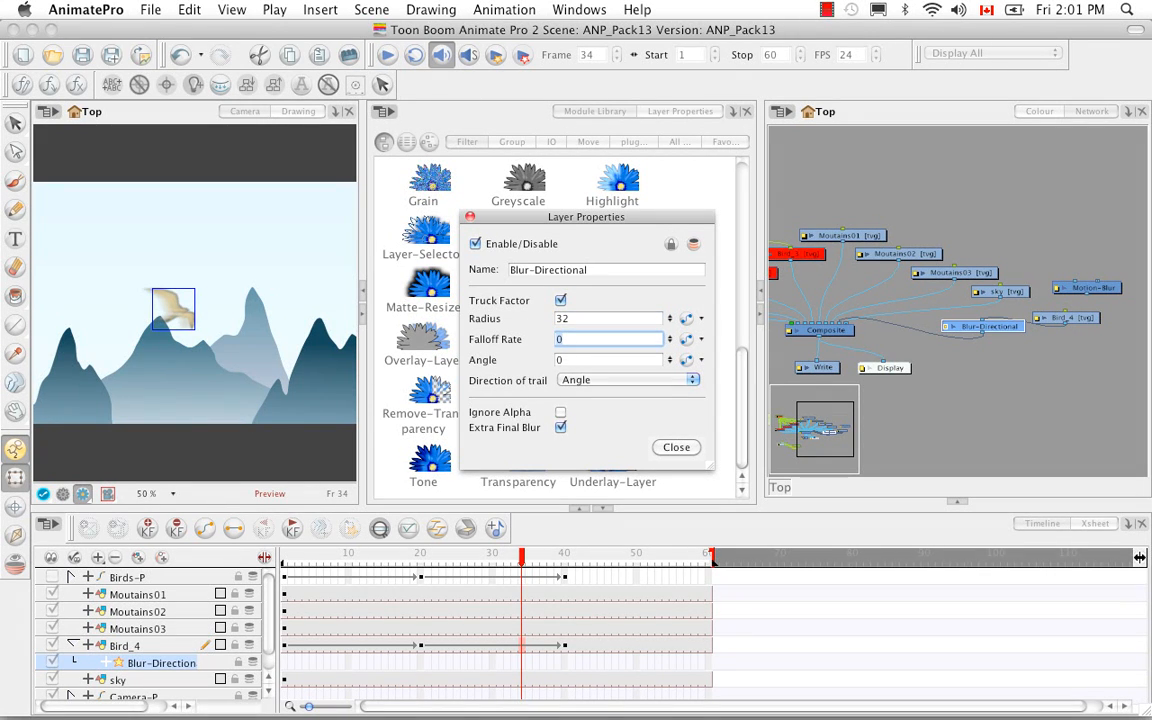
{"action": "key", "text": "Tab"}
{"action": "type", "text": "45"}
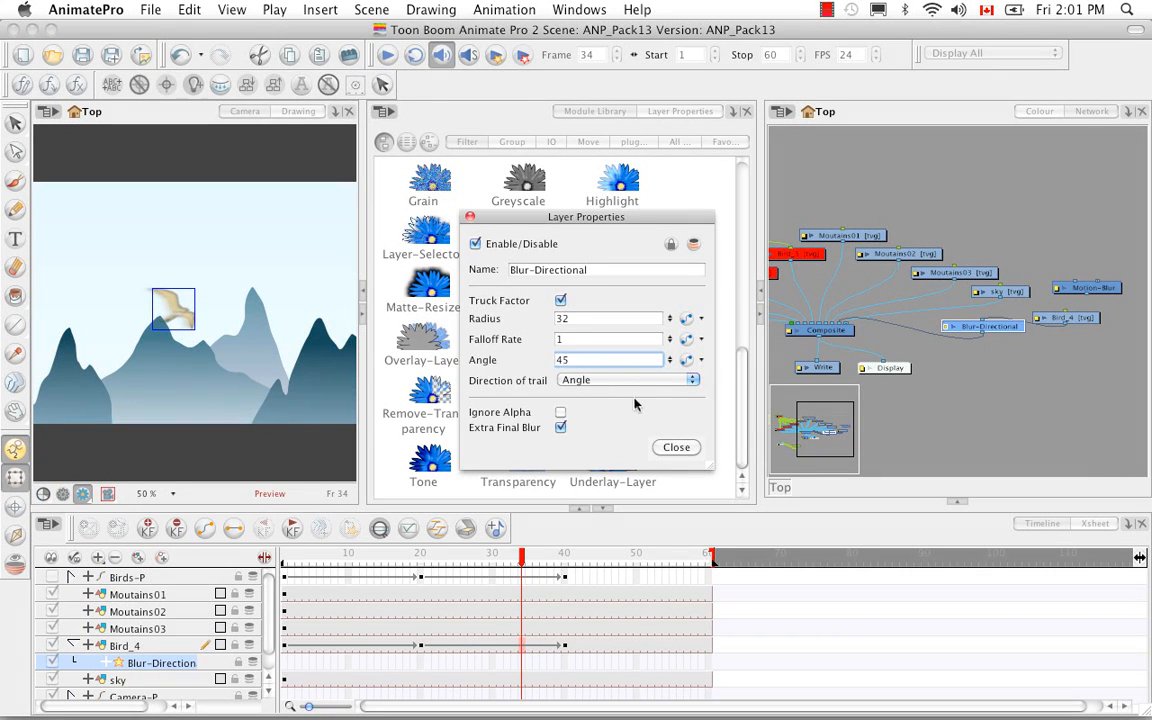
Set the Blur-Directional's direction of trail to East and close its properties
{"action": "left_click", "coordinate": [692, 386]}
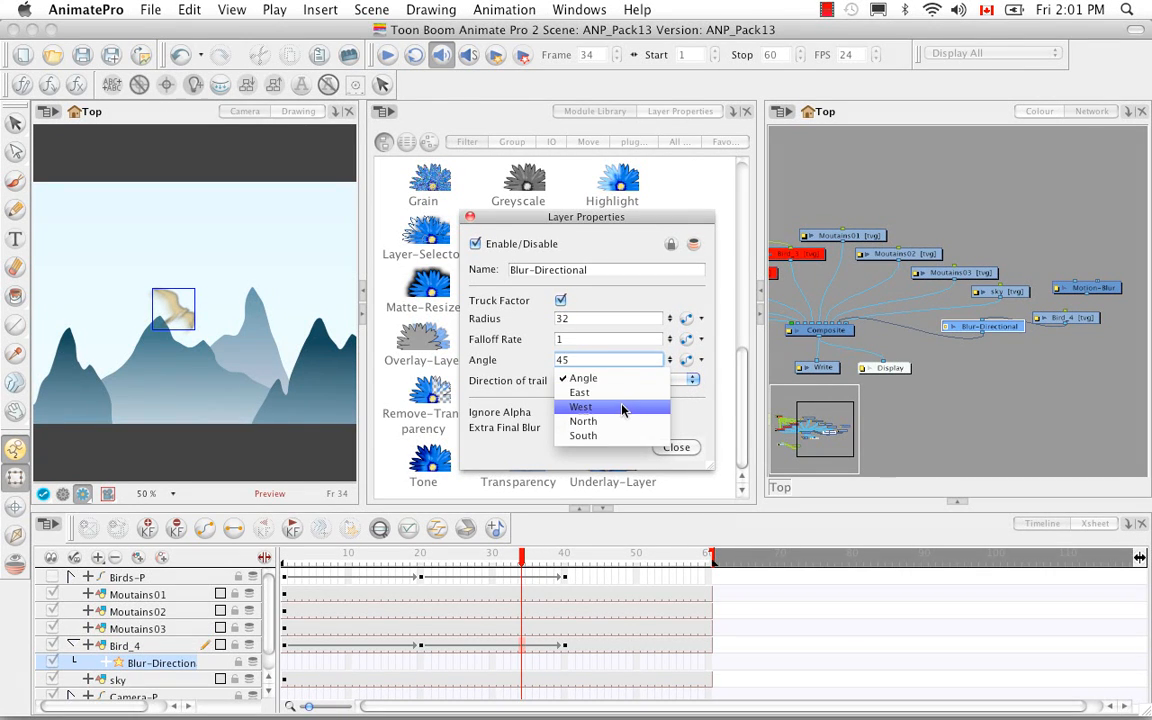
{"action": "left_click", "coordinate": [626, 393]}
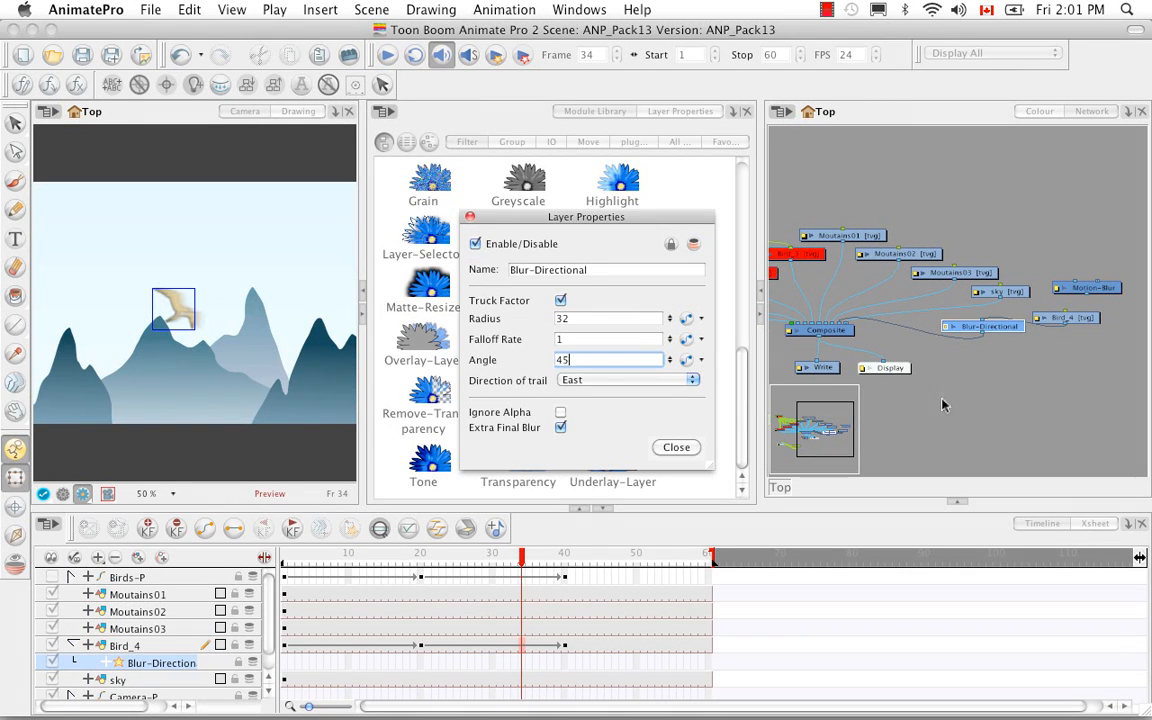
{"action": "left_click", "coordinate": [471, 218]}
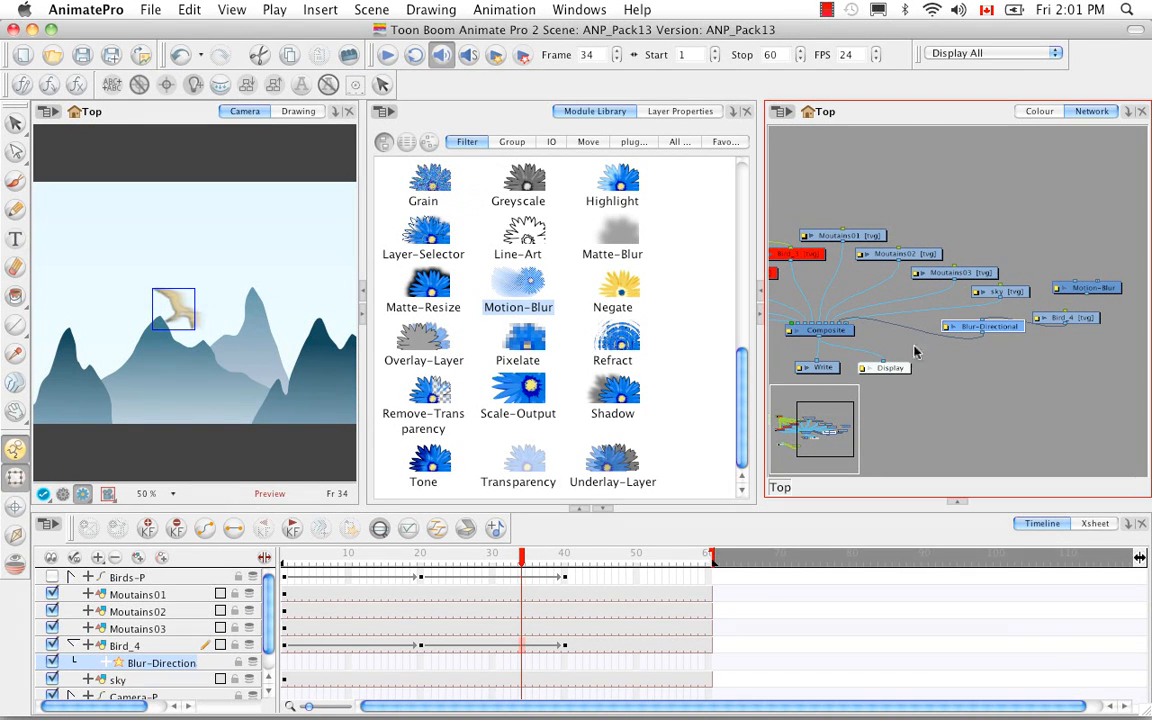
Move the Blur-Directional module below Bird_4 and add a Colour-Scale module to the network near the sky module
{"action": "left_click_drag", "start_coordinate": [1022, 330], "coordinate": [1055, 369]}
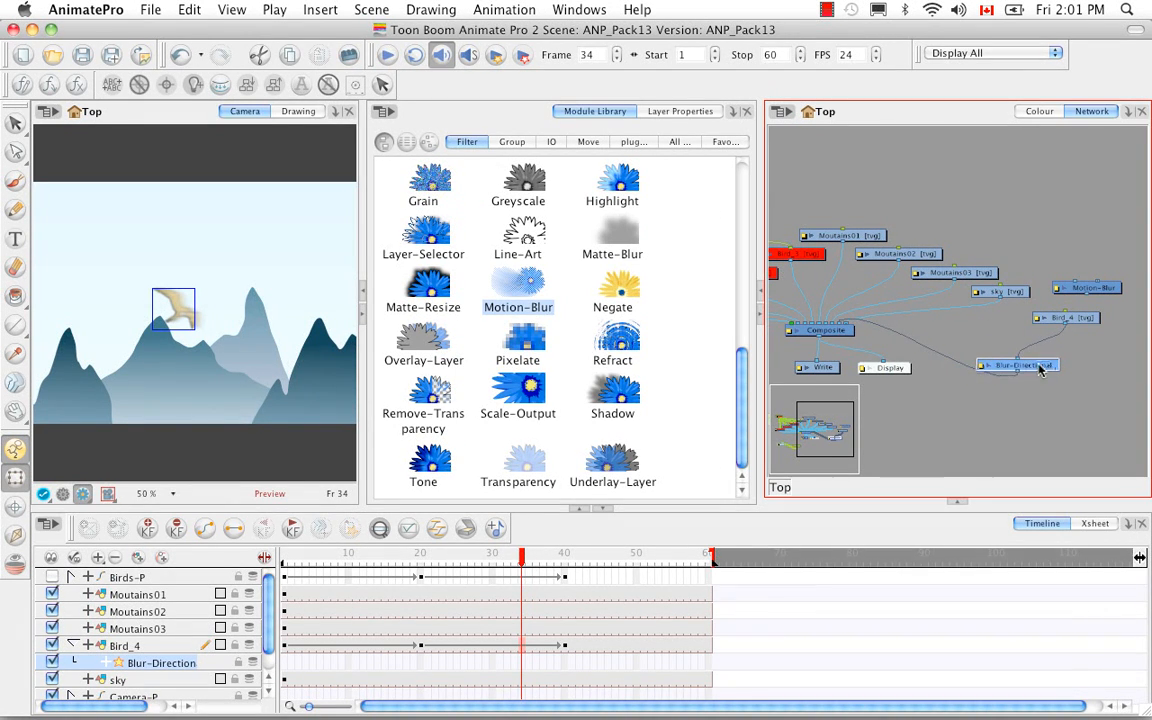
{"action": "scroll", "coordinate": [744, 376], "scroll_direction": "up", "scroll_amount": 5}
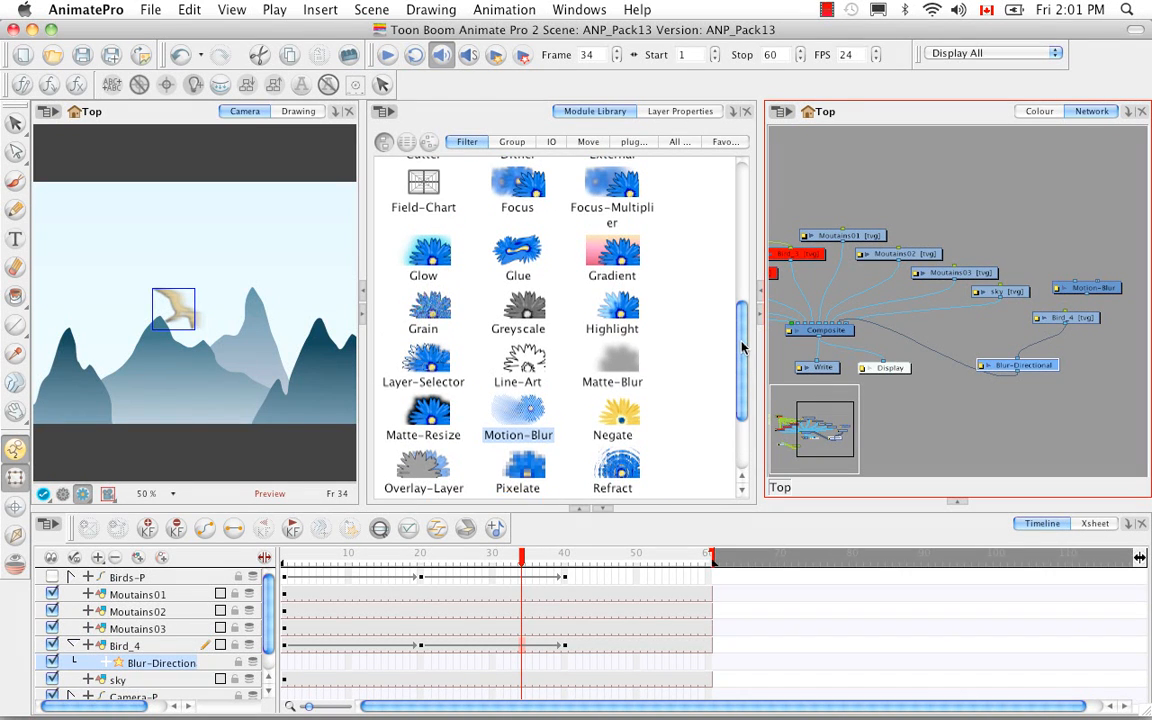
{"action": "left_click_drag", "start_coordinate": [742, 346], "coordinate": [738, 308]}
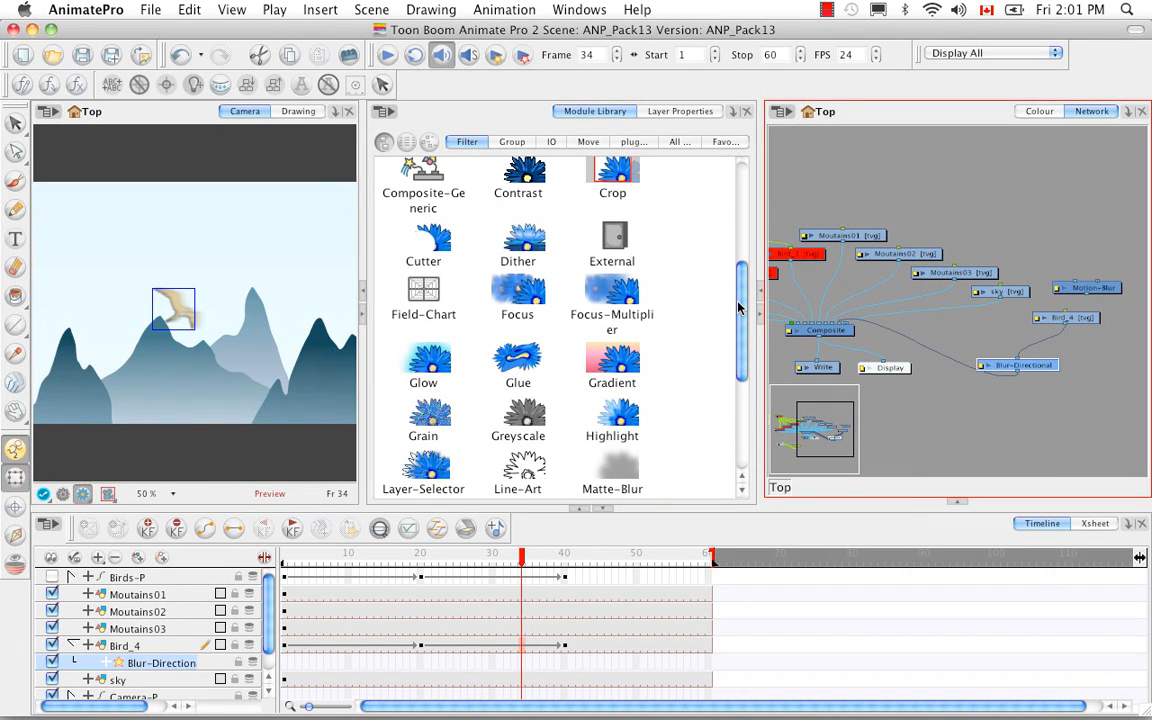
{"action": "scroll", "coordinate": [406, 275], "scroll_direction": "up", "scroll_amount": 4}
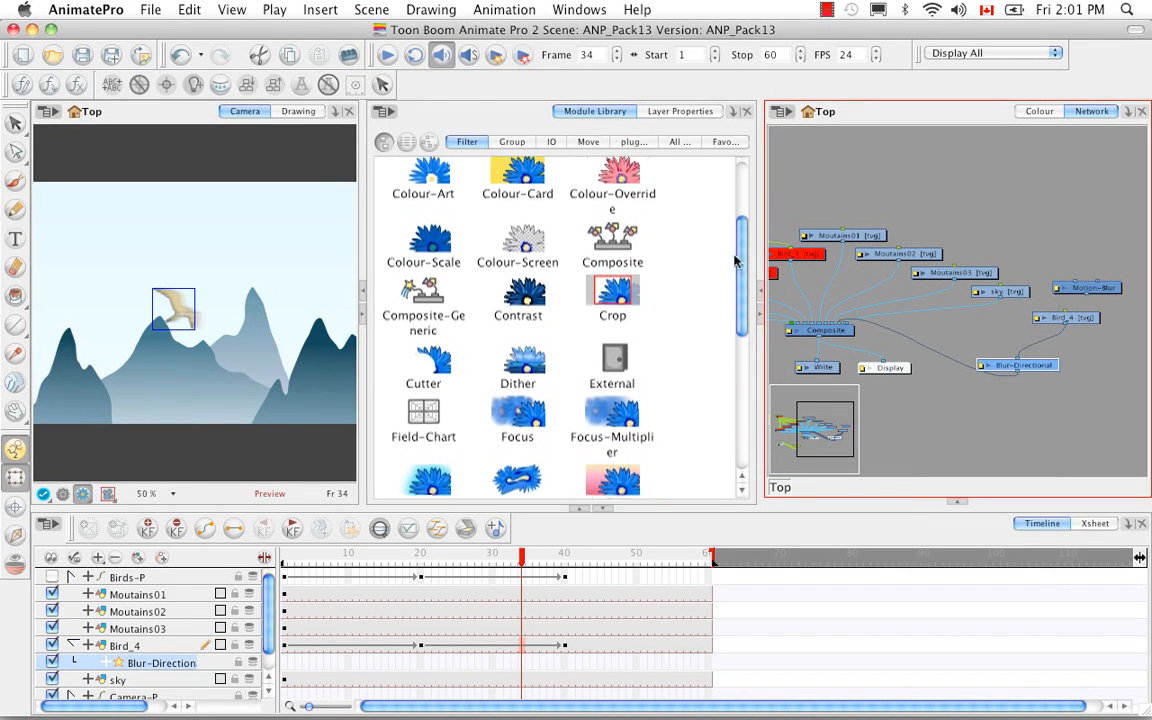
{"action": "left_click", "coordinate": [406, 275]}
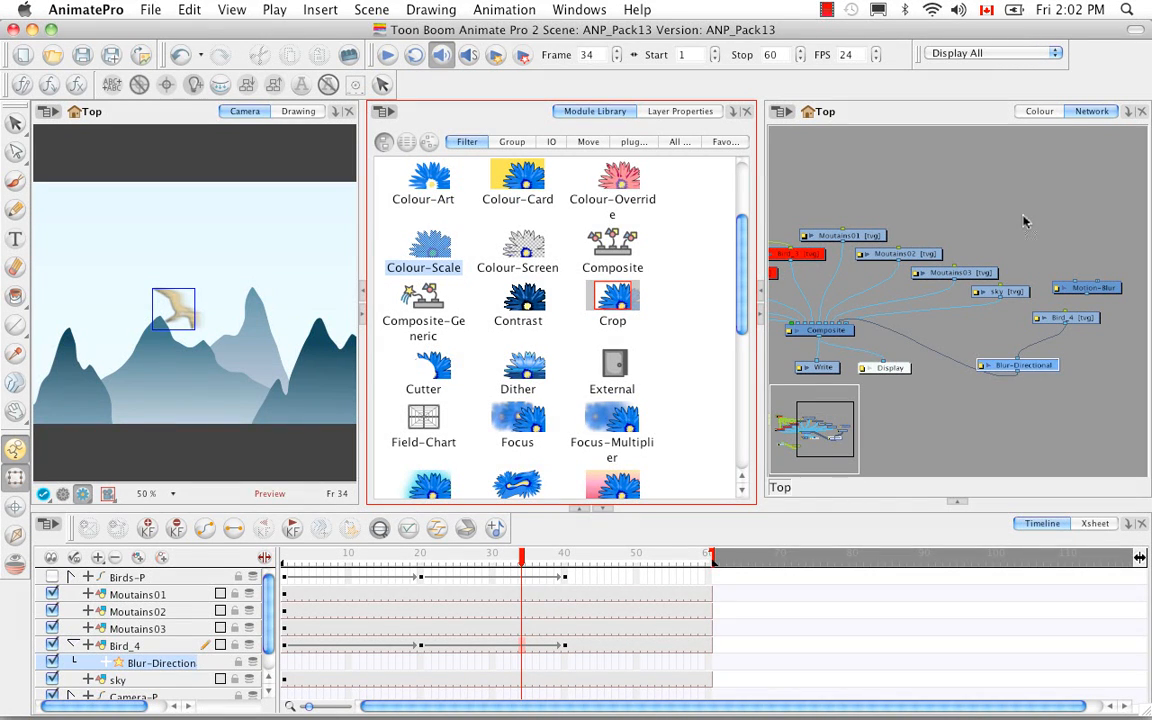
{"action": "left_click_drag", "start_coordinate": [1024, 221], "coordinate": [1020, 224]}
Move sky above the mountain modules, insert the Colour-Scale between it and the Composite, and add a second connection from sky to the Composite
{"action": "left_click_drag", "start_coordinate": [1007, 294], "coordinate": [1053, 286]}
{"action": "left_click_drag", "start_coordinate": [1105, 235], "coordinate": [1098, 155]}
{"action": "left_click_drag", "start_coordinate": [1050, 284], "coordinate": [1085, 220]}
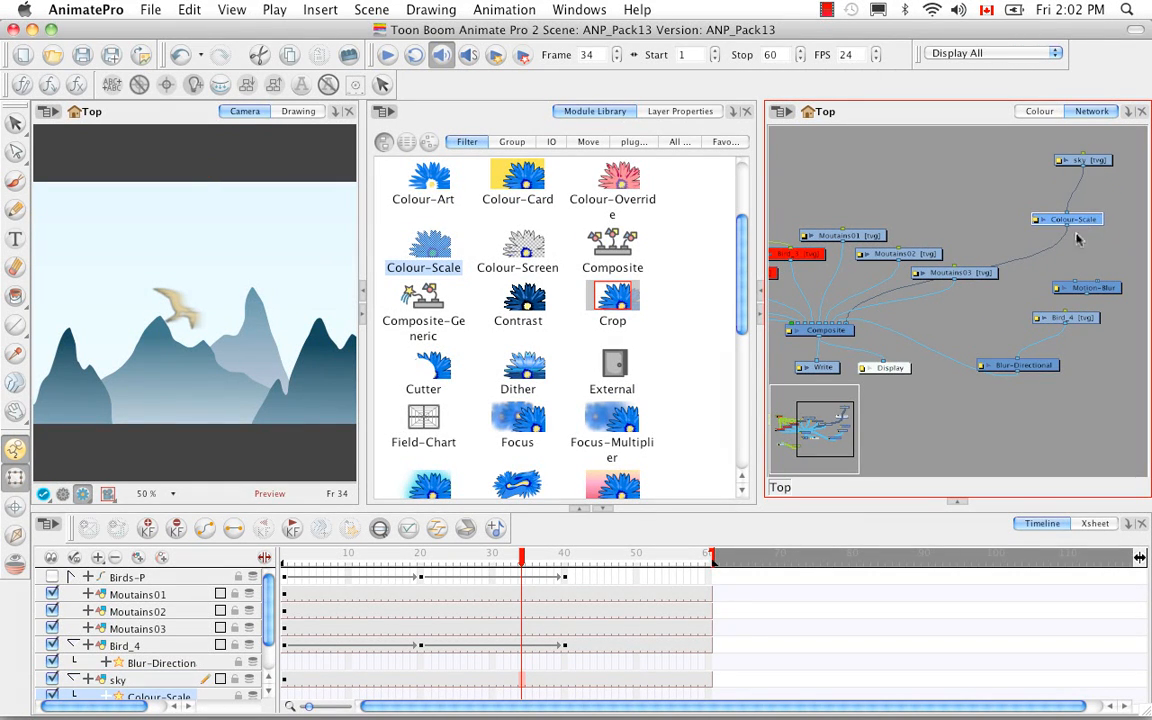
{"action": "left_click_drag", "start_coordinate": [1088, 170], "coordinate": [853, 322]}
Add a keyframe to the sky's Colour-Scale effect at frame 60
{"action": "left_click_drag", "start_coordinate": [269, 598], "coordinate": [267, 641]}
{"action": "left_click_drag", "start_coordinate": [521, 558], "coordinate": [690, 585]}
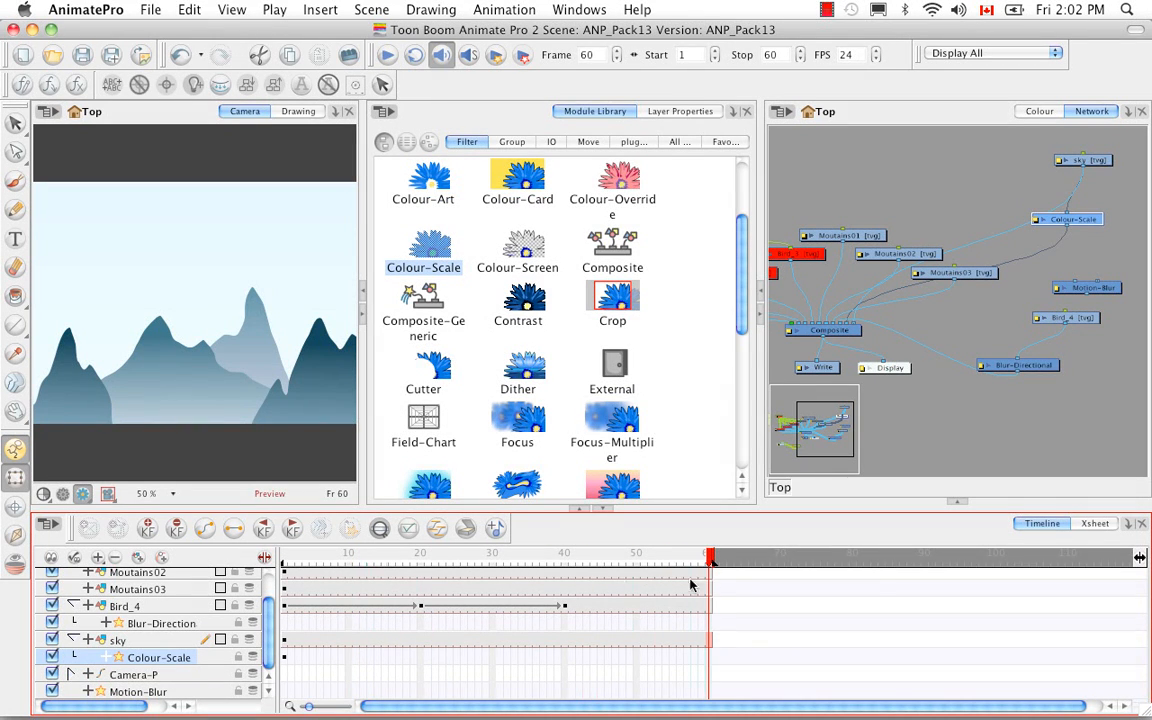
{"action": "left_click", "coordinate": [147, 531]}
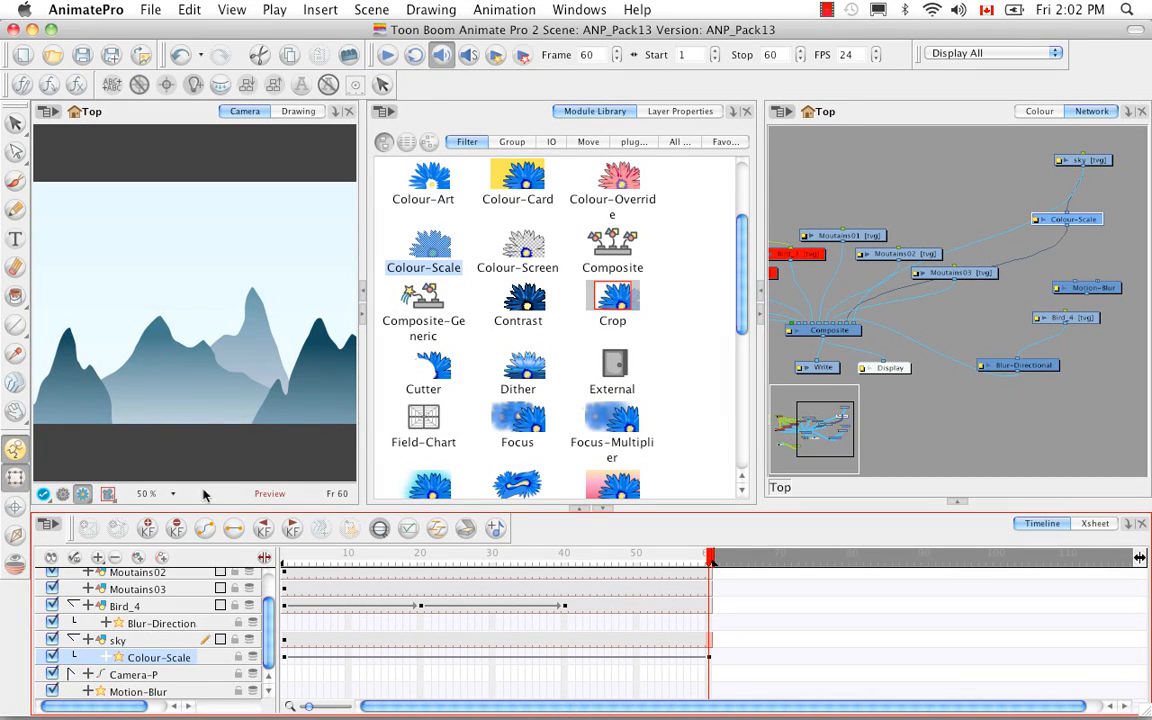
At frame 60, set the Colour-Scale's Red to 2, Green to 0.5 and Blue to 0.5
{"action": "left_click", "coordinate": [264, 557]}
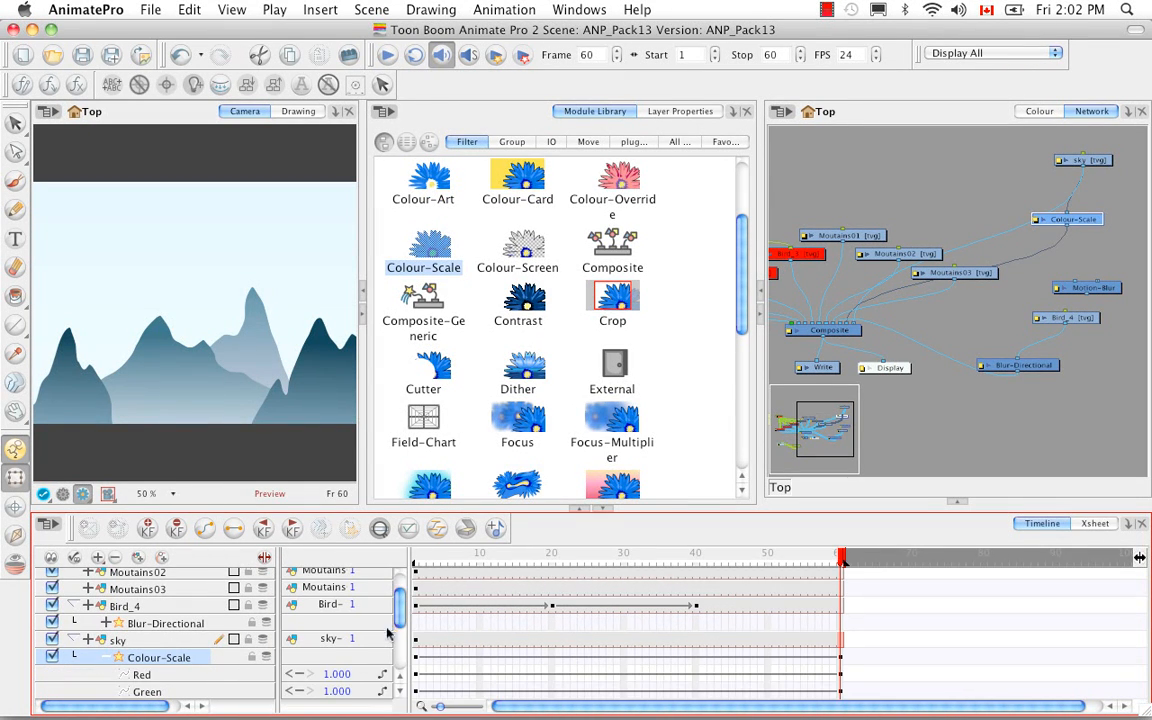
{"action": "scroll", "coordinate": [384, 638], "scroll_direction": "down", "scroll_amount": 4}
{"action": "left_click", "coordinate": [338, 598]}
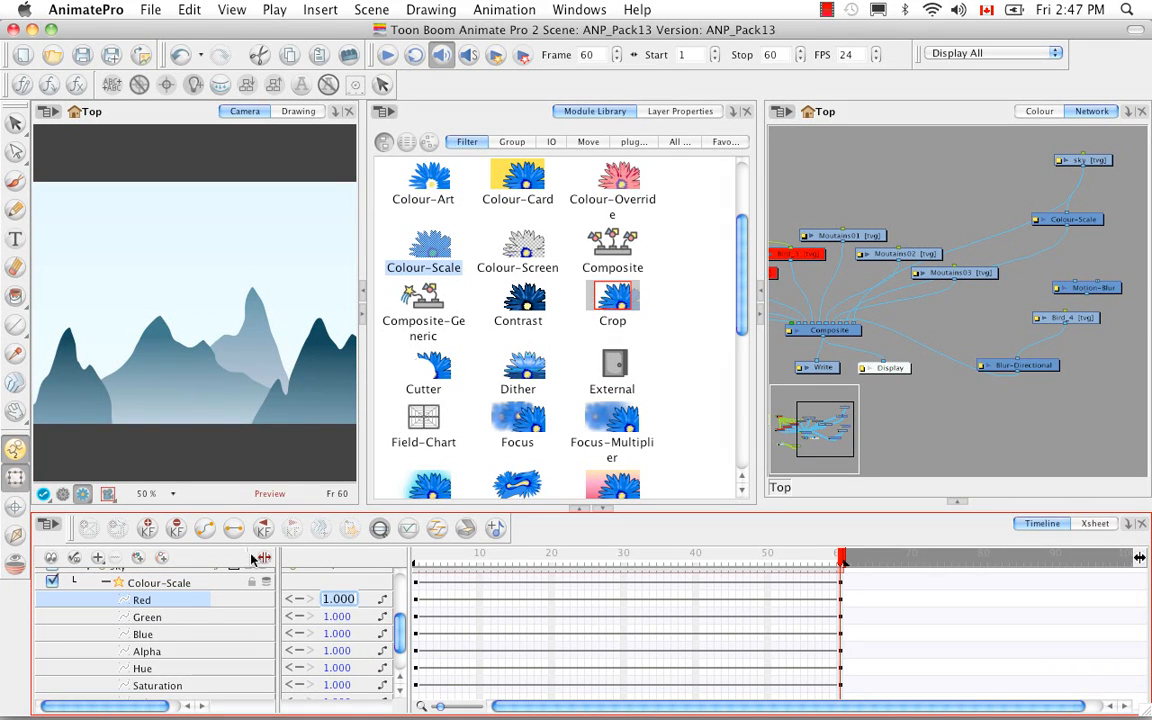
{"action": "type", "text": "2."}
{"action": "key", "text": "Return"}
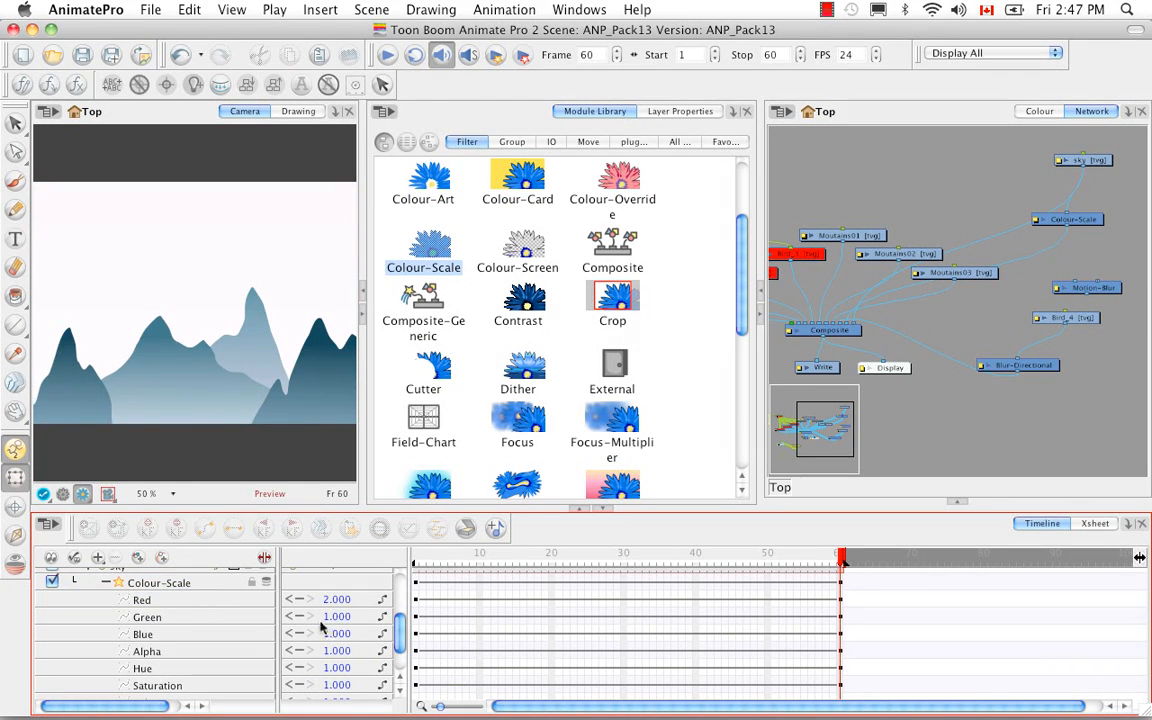
{"action": "left_click", "coordinate": [336, 617]}
{"action": "type", "text": "0.5"}
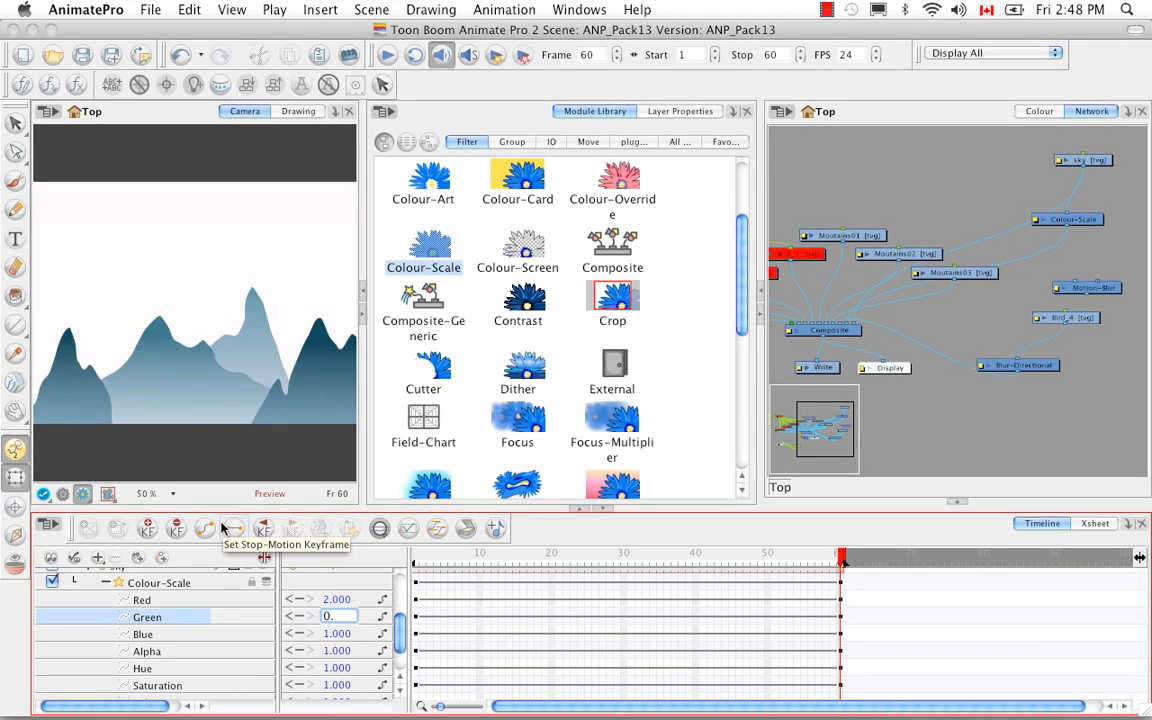
{"action": "key", "text": "Return"}
{"action": "left_click", "coordinate": [340, 633]}
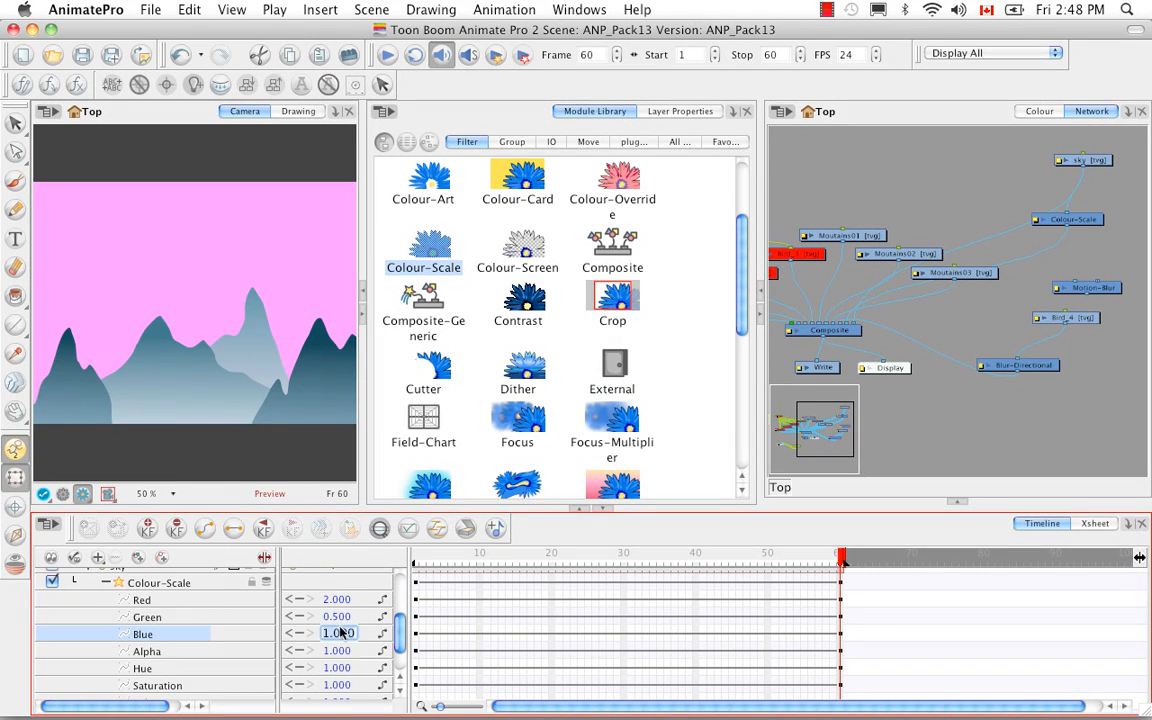
{"action": "type", "text": "0.5"}
{"action": "key", "text": "Return"}
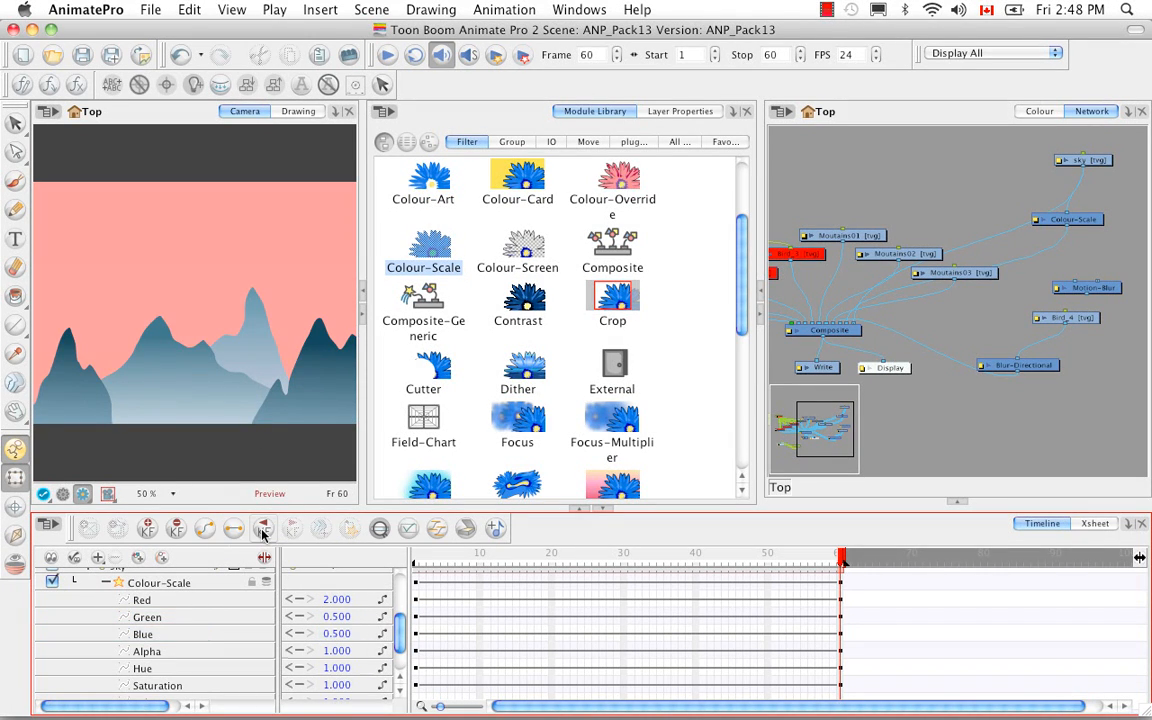
Set the Colour-Scale's Saturation to 0.7 at frame 60
{"action": "left_click", "coordinate": [340, 685]}
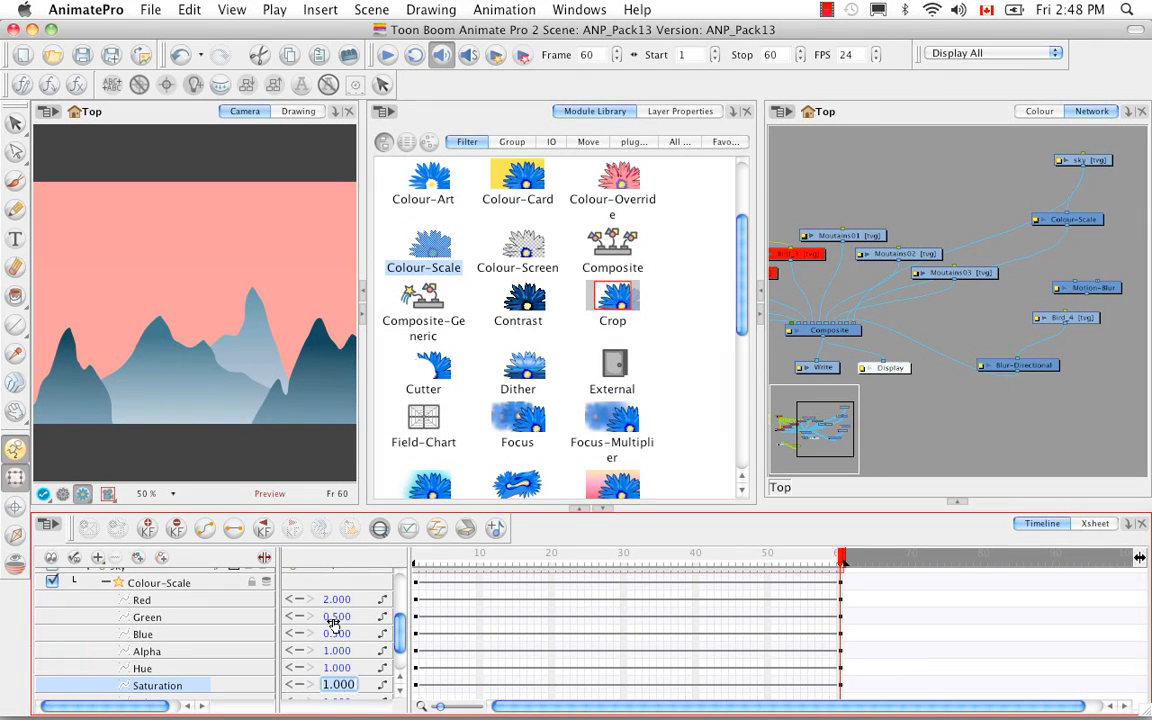
{"action": "type", "text": "0.7"}
{"action": "key", "text": "Return"}
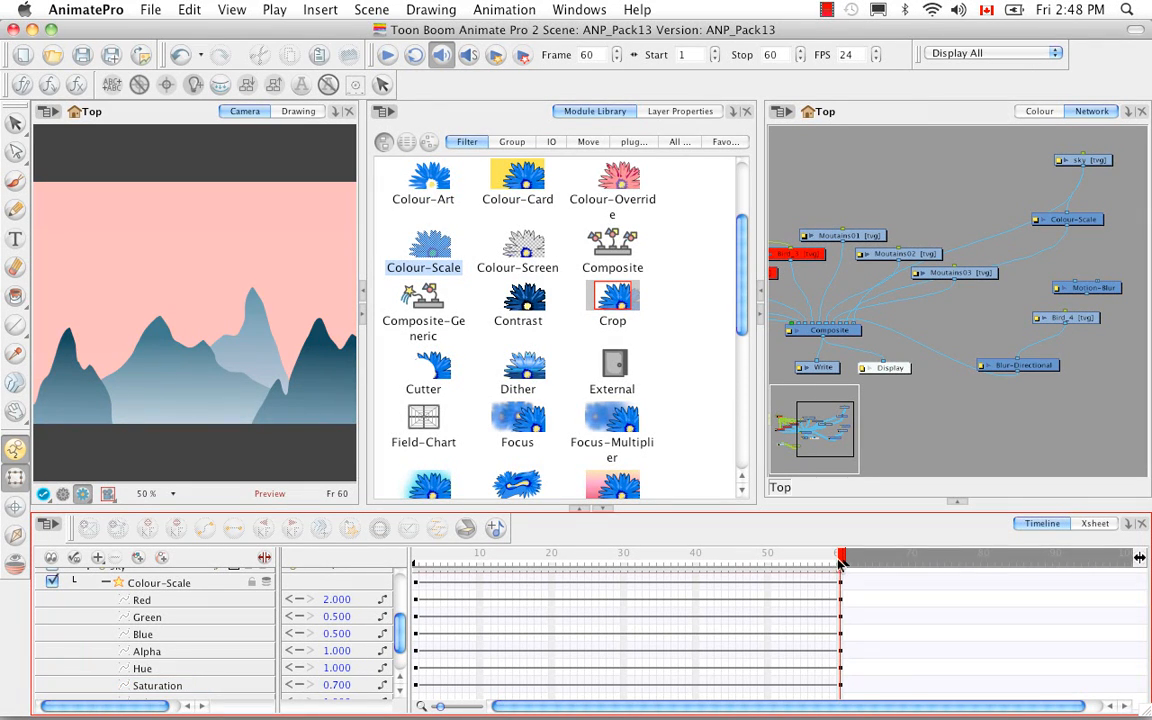
{"action": "mouse_move", "coordinate": [840, 562]}
{"action": "left_mouse_down"}
{"action": "mouse_move", "coordinate": [424, 556]}
{"action": "mouse_move", "coordinate": [674, 596]}
{"action": "mouse_move", "coordinate": [670, 584]}
{"action": "mouse_move", "coordinate": [836, 566]}
{"action": "left_mouse_up"}
Add a Blending module and insert it between the Colour-Scale and the Composite
{"action": "scroll", "coordinate": [743, 268], "scroll_direction": "up", "scroll_amount": 3}
{"action": "left_click", "coordinate": [517, 180]}
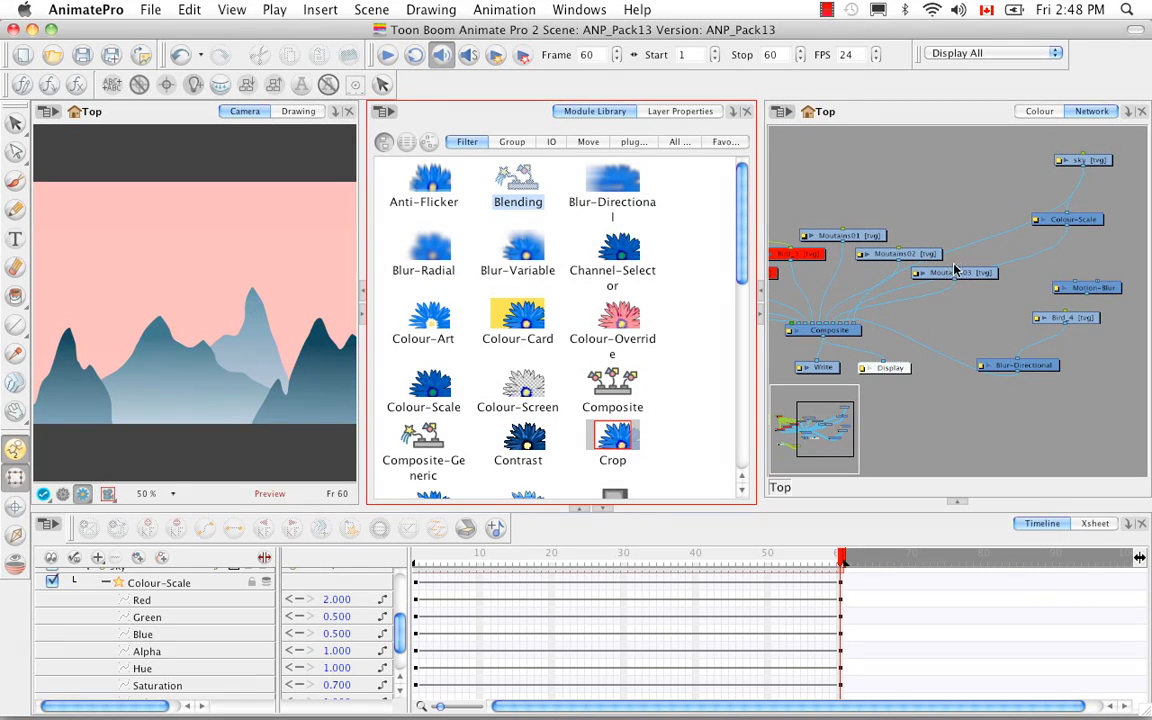
{"action": "left_click_drag", "start_coordinate": [1076, 265], "coordinate": [1080, 262]}
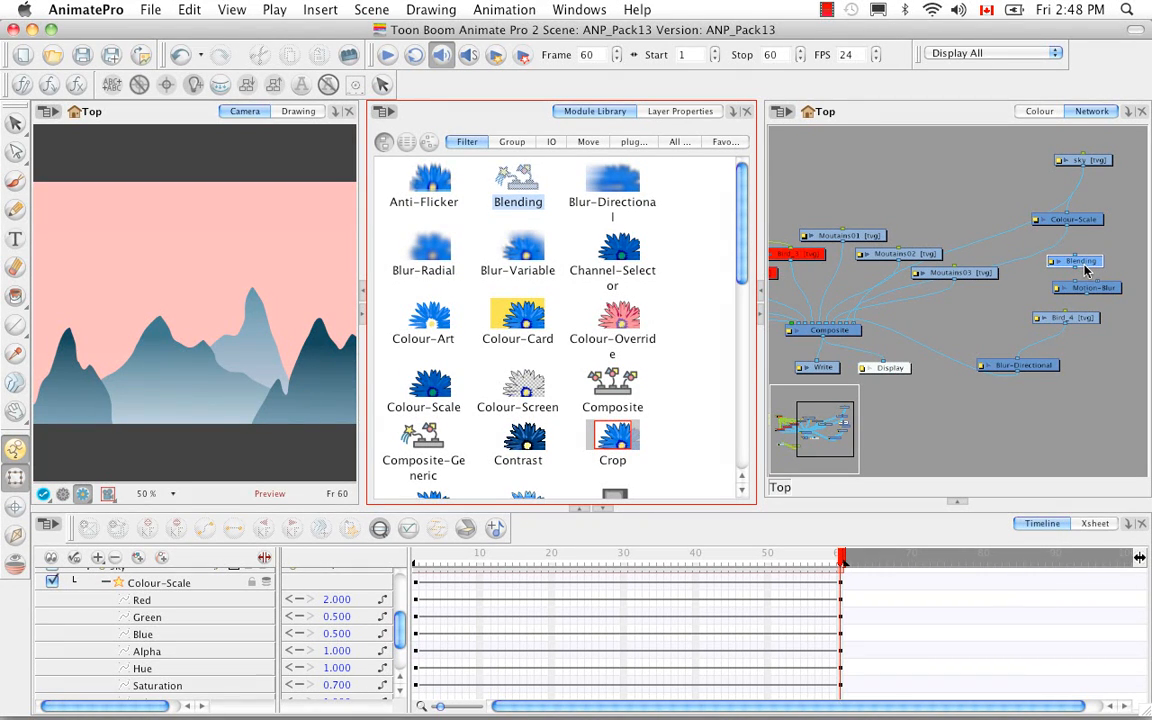
{"action": "left_click_drag", "start_coordinate": [1088, 272], "coordinate": [1054, 262]}
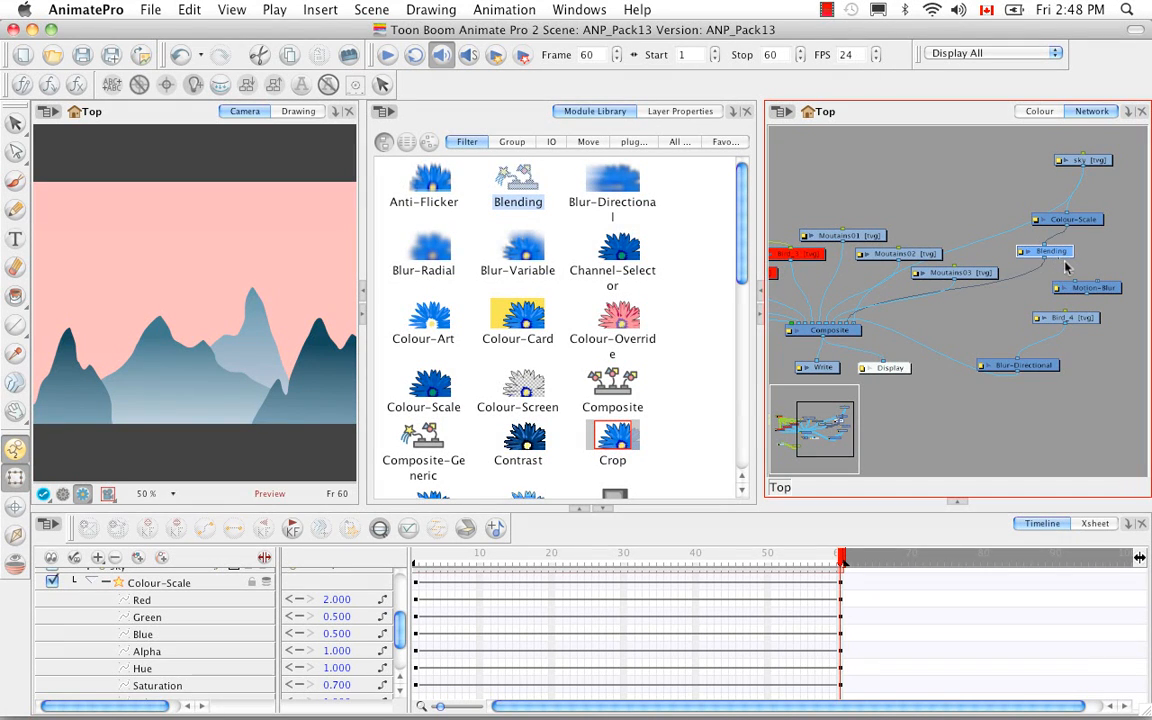
Set the Blending module's Blend Mode to Multiply and close its properties
{"action": "double_click", "coordinate": [1025, 255]}
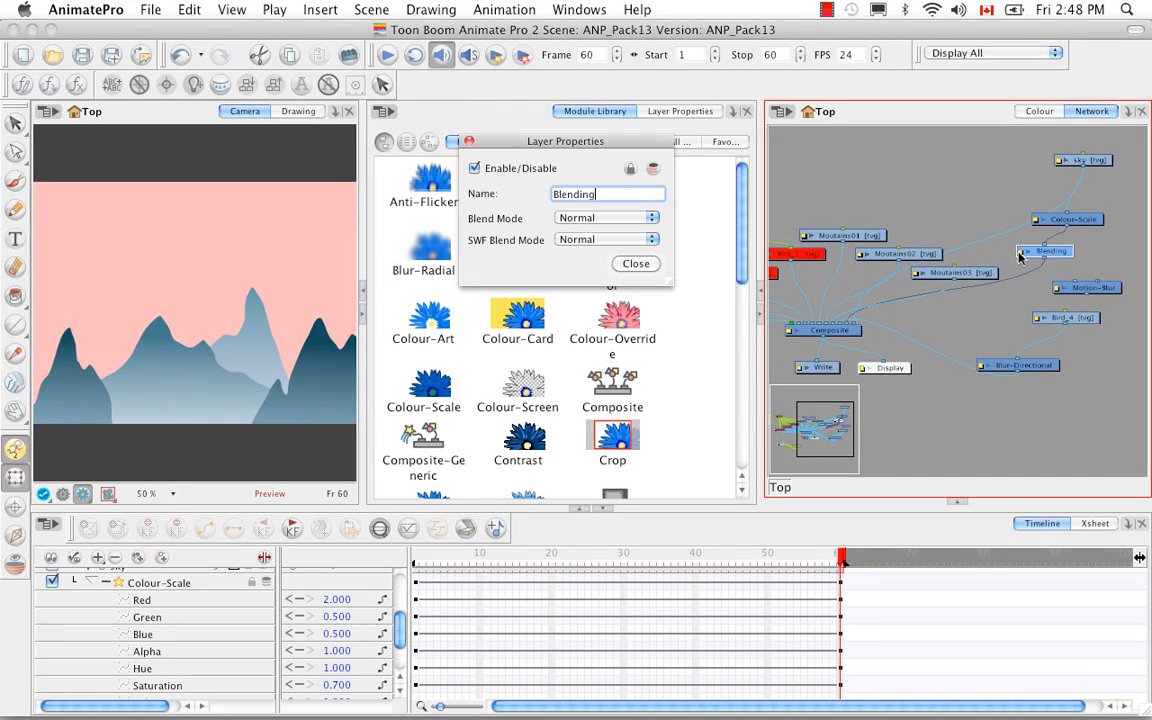
{"action": "left_click", "coordinate": [652, 217]}
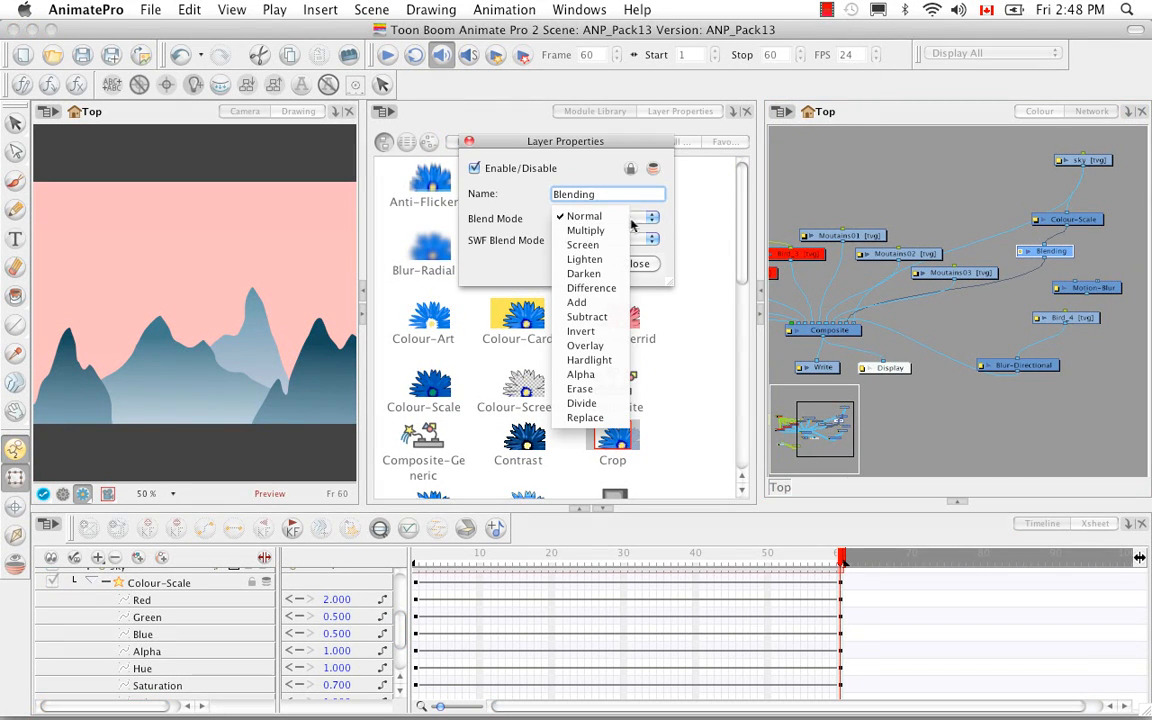
{"action": "left_click", "coordinate": [612, 232]}
{"action": "left_click", "coordinate": [469, 141]}
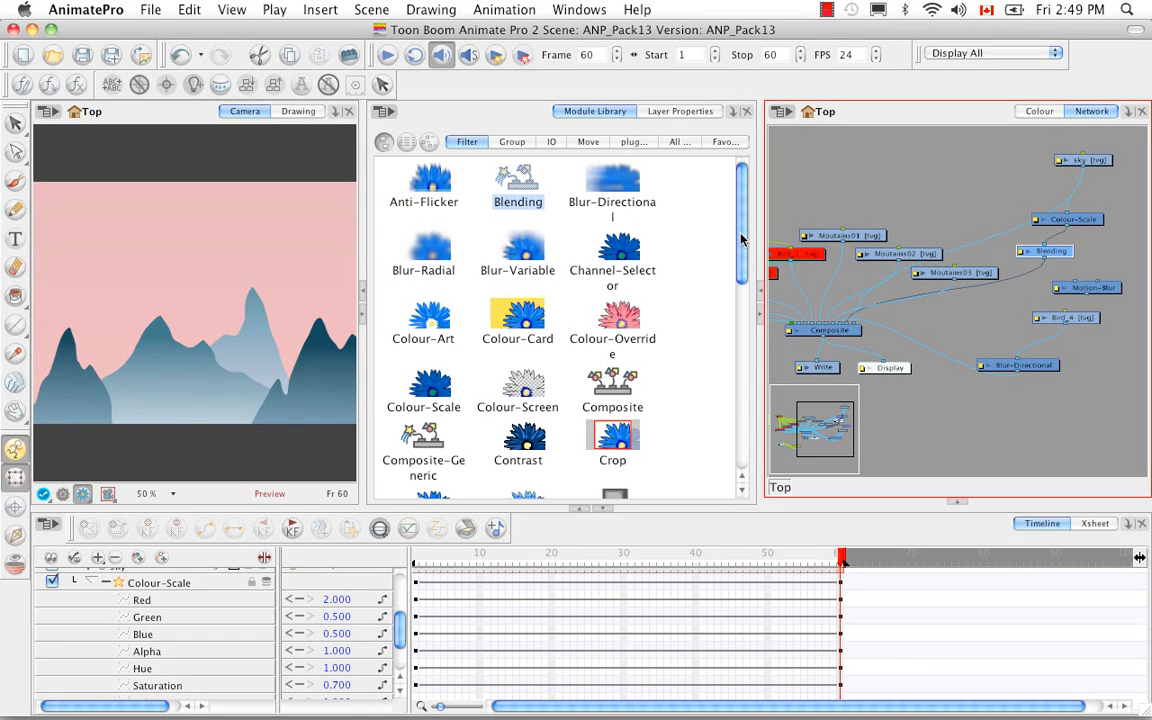
Add an Apply-Peg-Transformation module from the full module list and insert it between sky and the Colour-Scale
{"action": "left_click", "coordinate": [682, 142]}
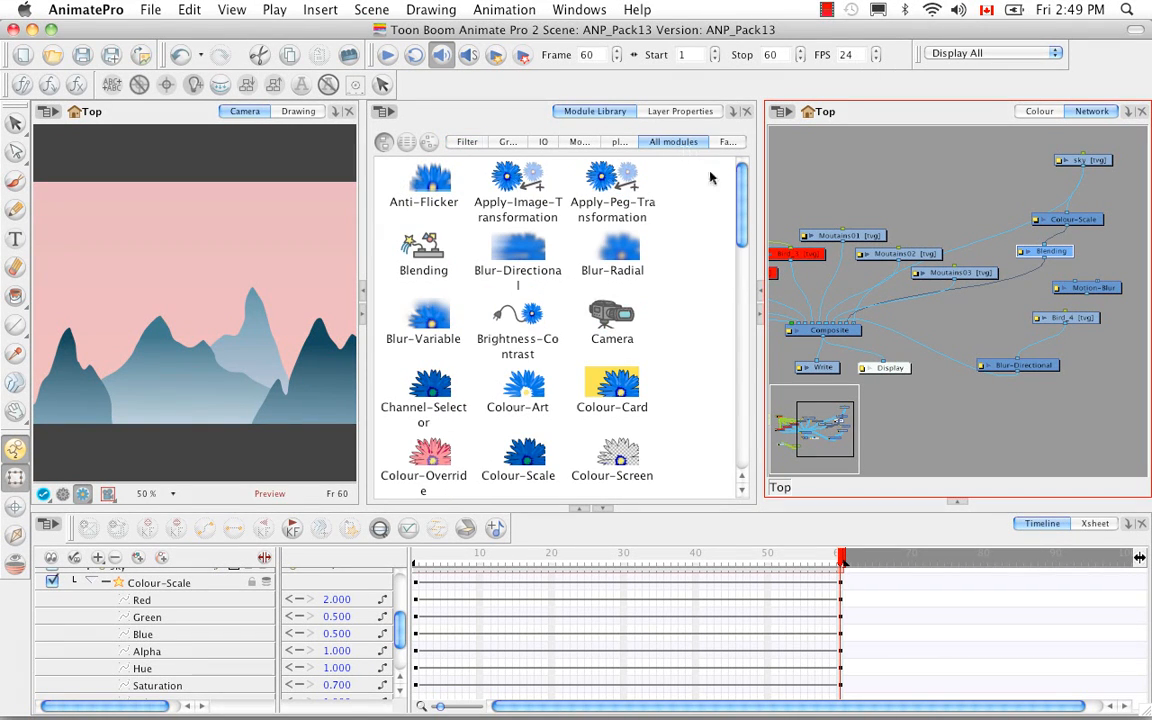
{"action": "left_click", "coordinate": [622, 212]}
{"action": "left_click_drag", "start_coordinate": [627, 197], "coordinate": [927, 194]}
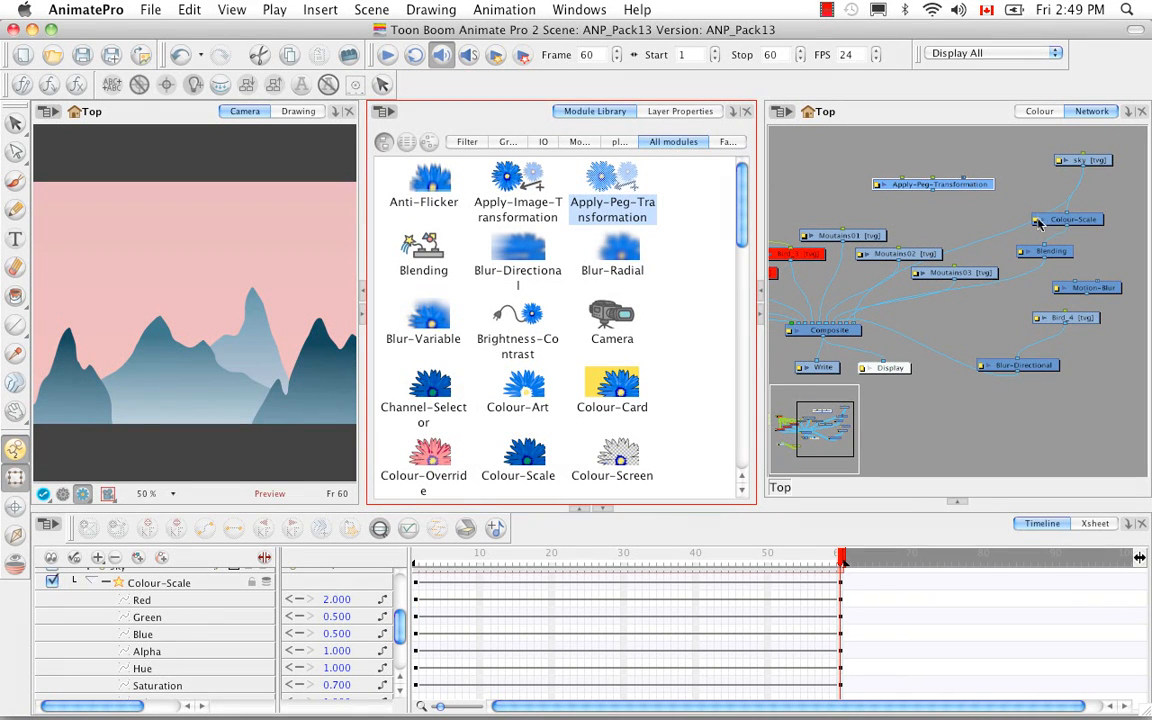
{"action": "left_click_drag", "start_coordinate": [966, 188], "coordinate": [1103, 207]}
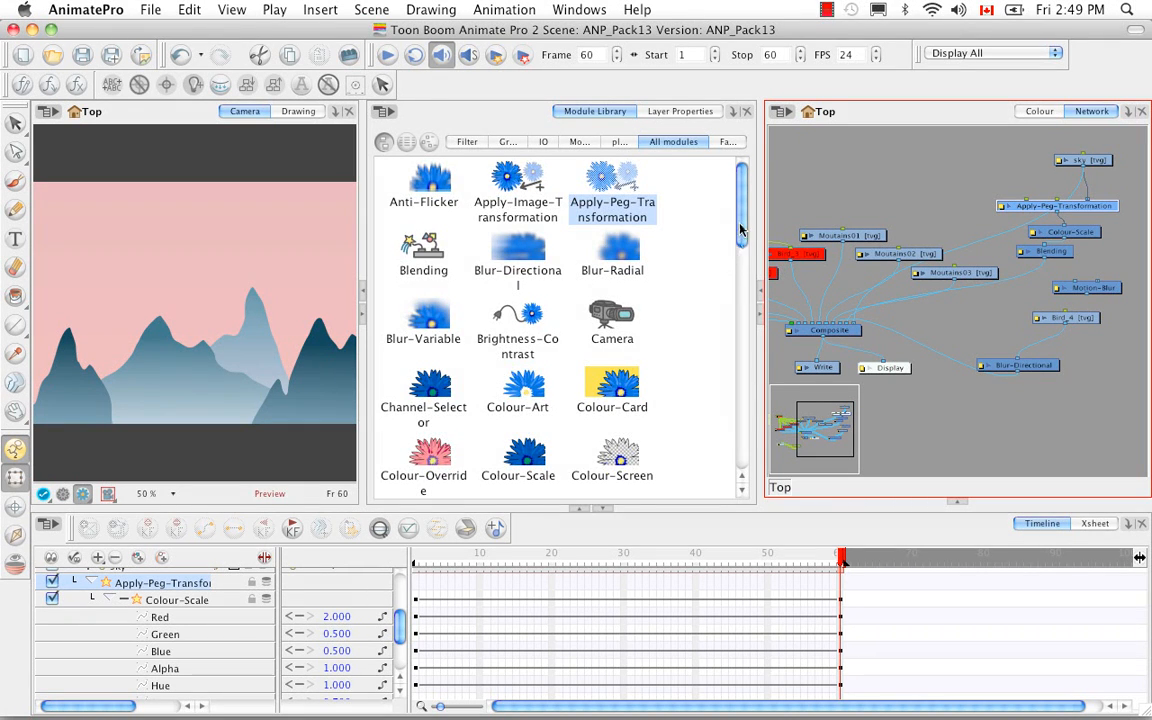
Add a Peg module beside sky and connect it to the Apply-Peg-Transformation
{"action": "scroll", "coordinate": [662, 228], "scroll_direction": "down", "scroll_amount": 10}
{"action": "scroll", "coordinate": [704, 403], "scroll_direction": "down", "scroll_amount": 4}
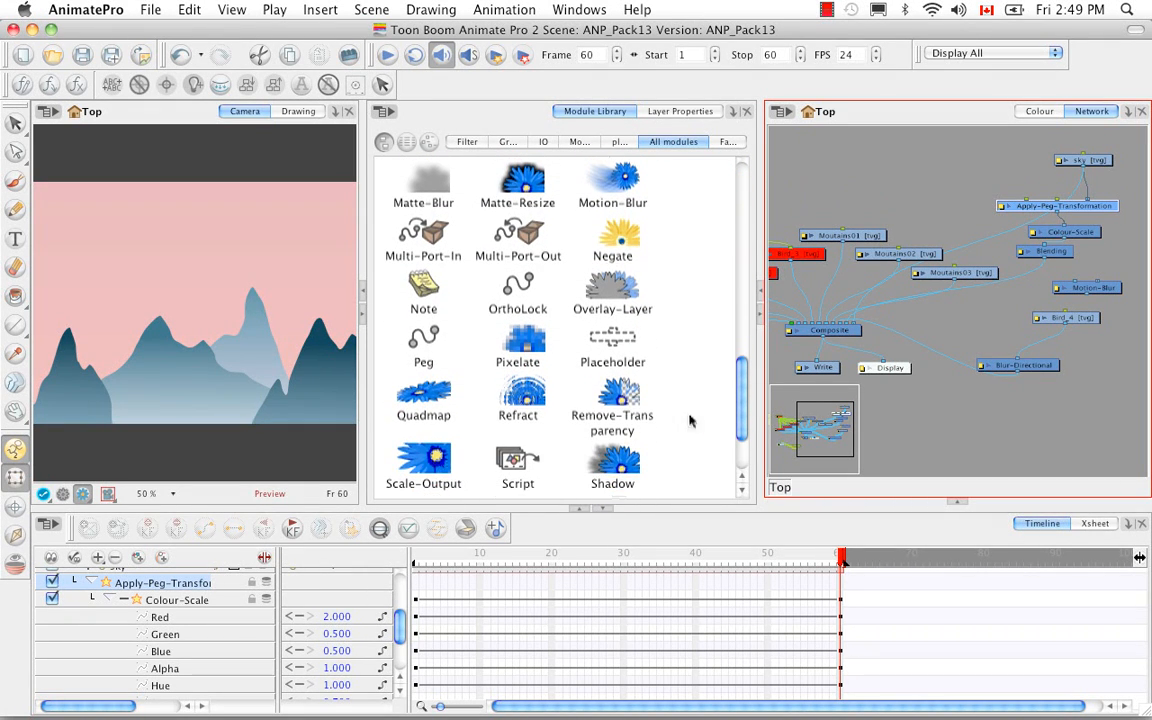
{"action": "left_click_drag", "start_coordinate": [424, 340], "coordinate": [908, 202]}
{"action": "left_click_drag", "start_coordinate": [975, 167], "coordinate": [1035, 205]}
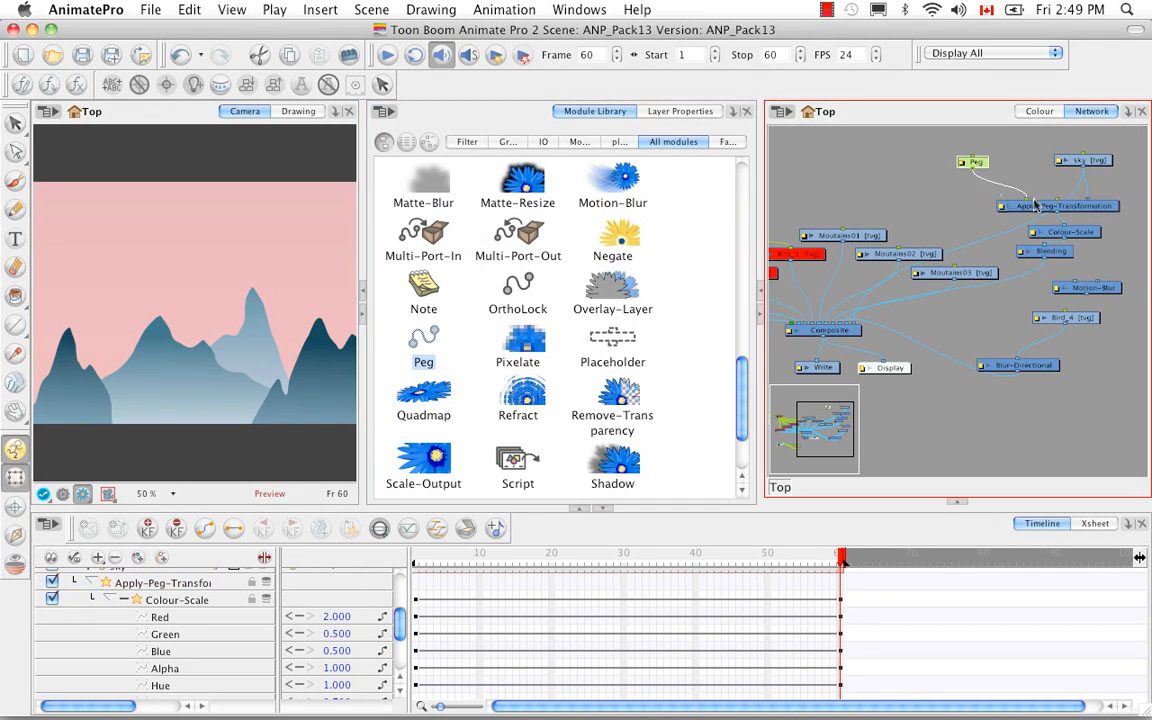
Set the Peg's z-axis position to 1 F and open the Top view alongside the Network view
{"action": "double_click", "coordinate": [962, 163]}
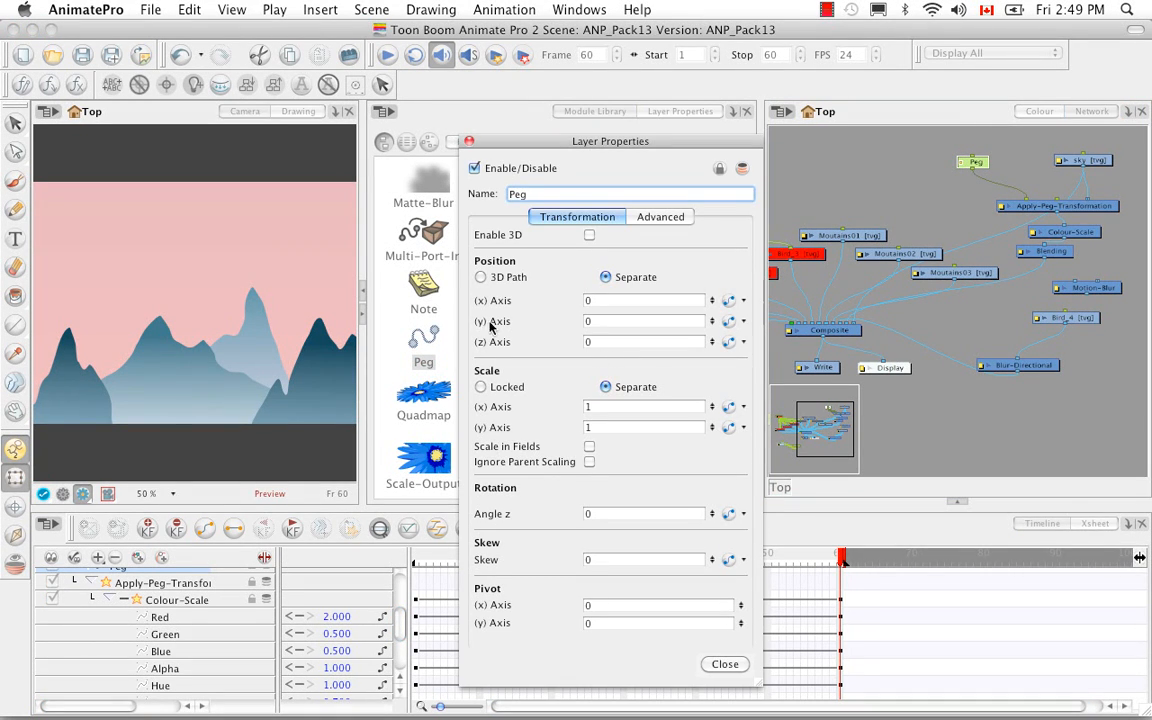
{"action": "left_click", "coordinate": [595, 342]}
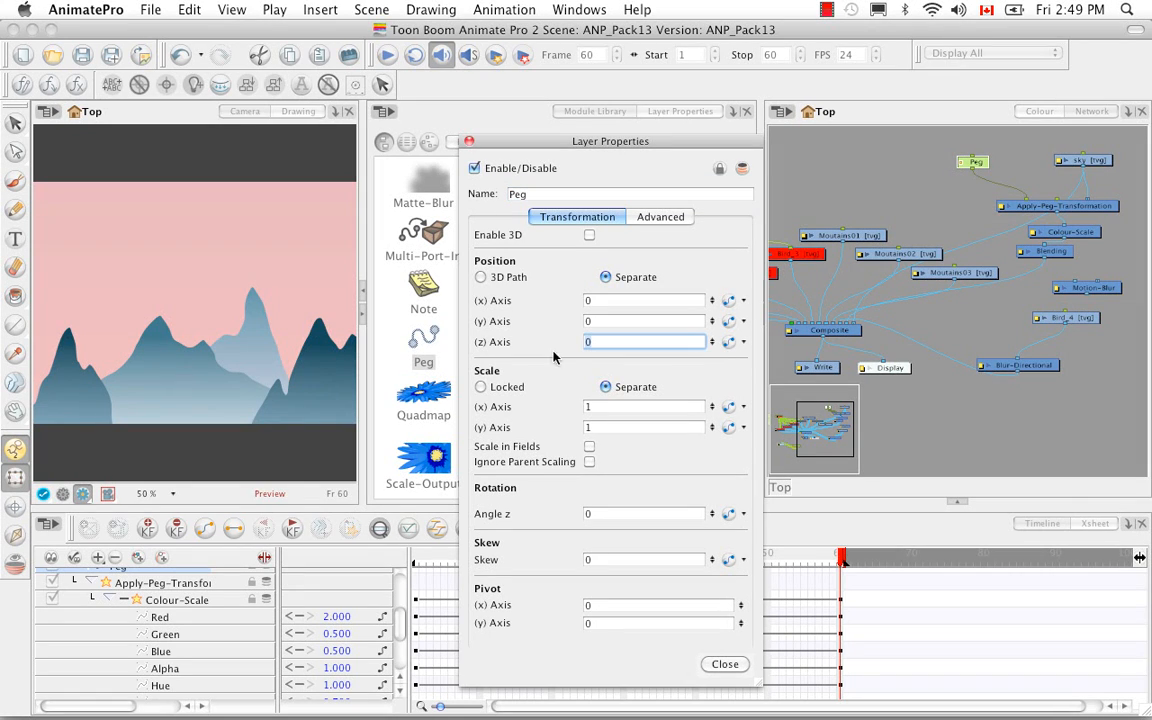
{"action": "type", "text": "1 F"}
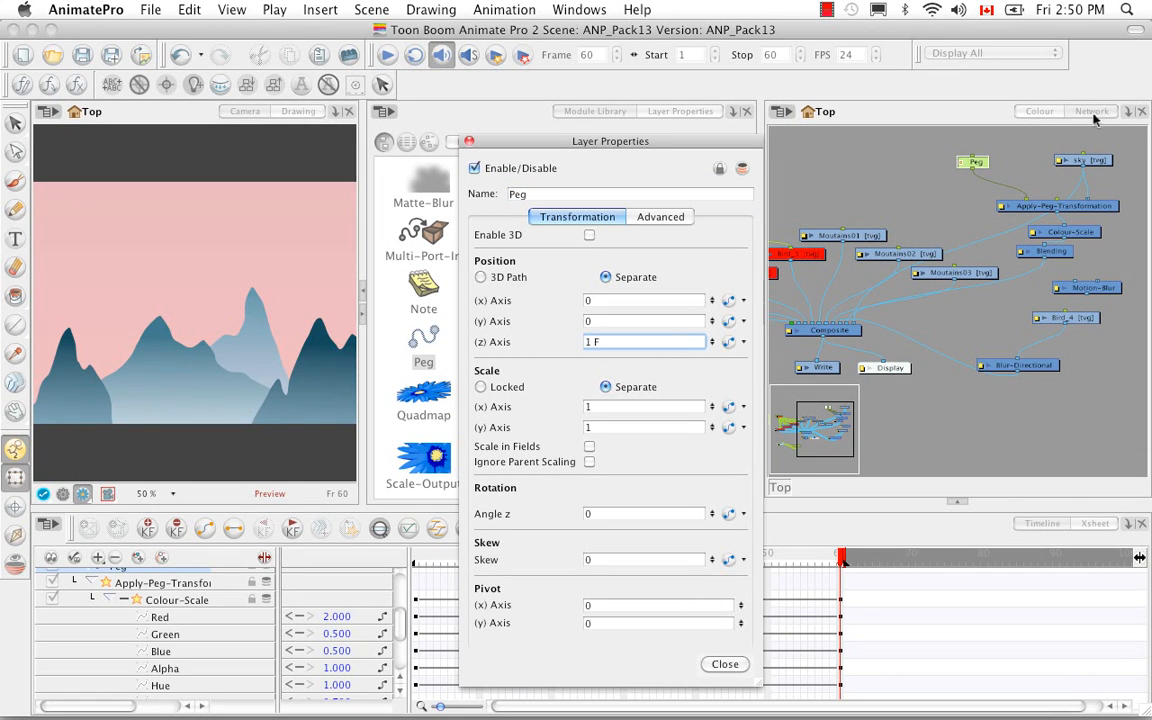
{"action": "left_click", "coordinate": [1127, 111]}
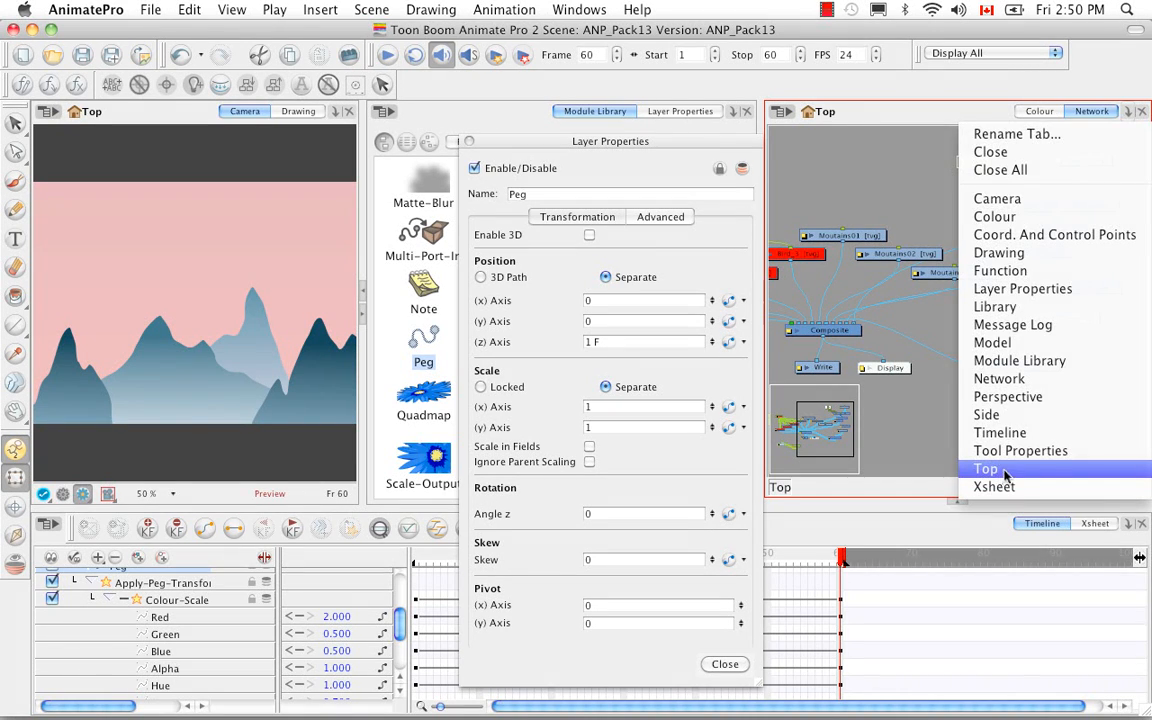
{"action": "left_click", "coordinate": [997, 469]}
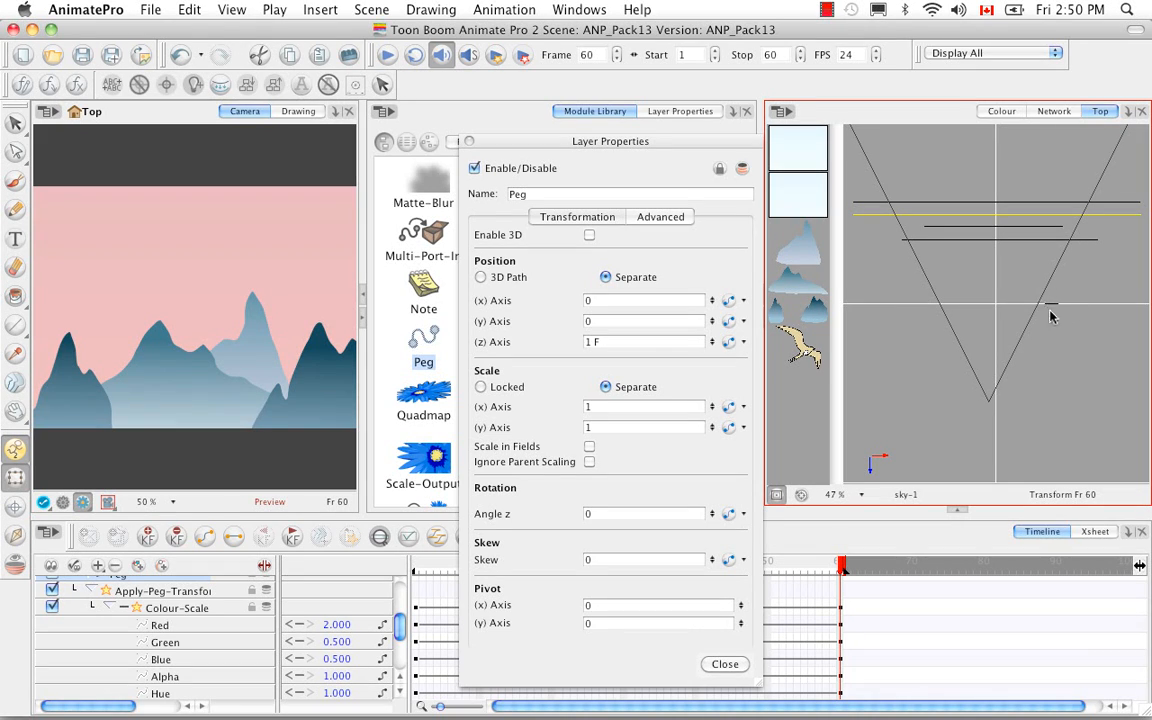
Set the Peg's z-axis position to 8 F and raise it to 9 F
{"action": "left_click", "coordinate": [600, 342]}
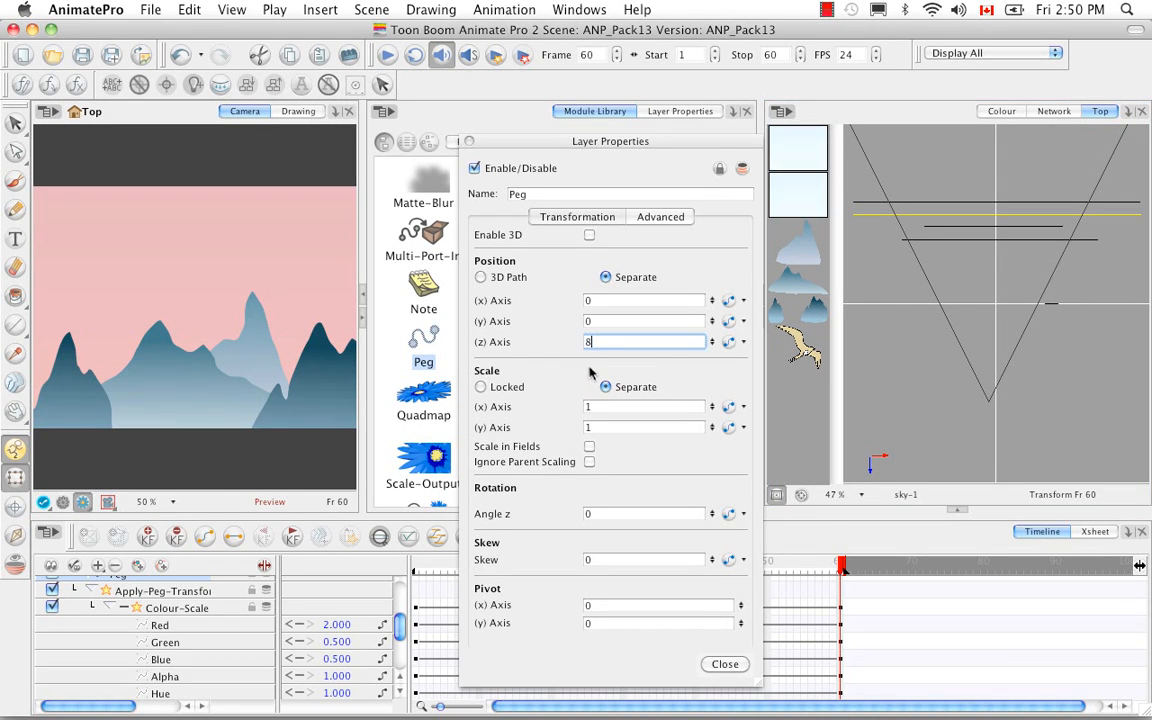
{"action": "type", "text": "8"}
{"action": "key", "text": "Return"}
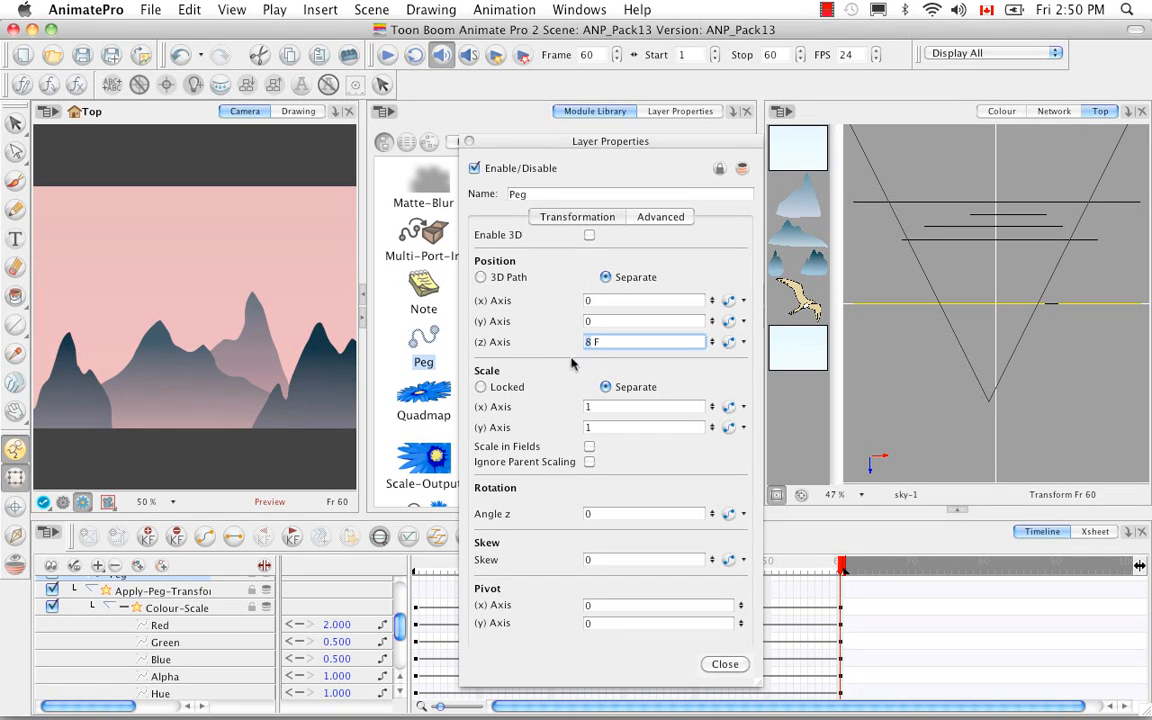
{"action": "key", "text": "Up"}
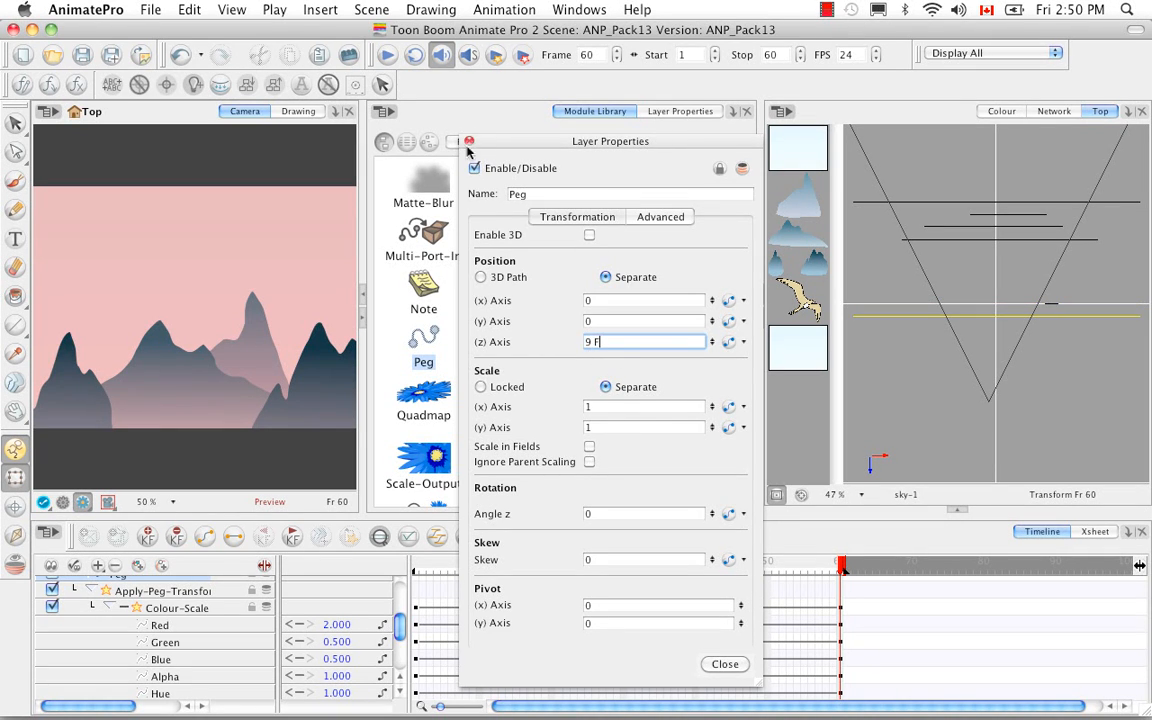
Close the Peg's layer properties and render the whole scene again, including the frames already rendered
{"action": "left_click", "coordinate": [468, 143]}
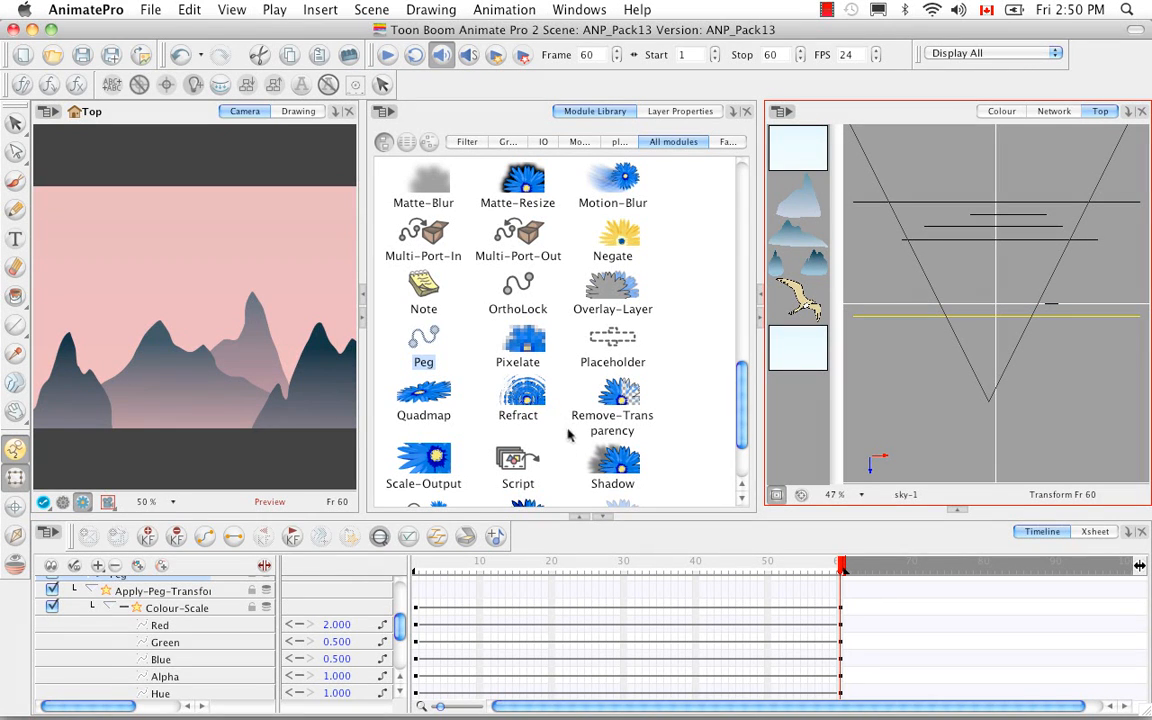
{"action": "left_click", "coordinate": [496, 57]}
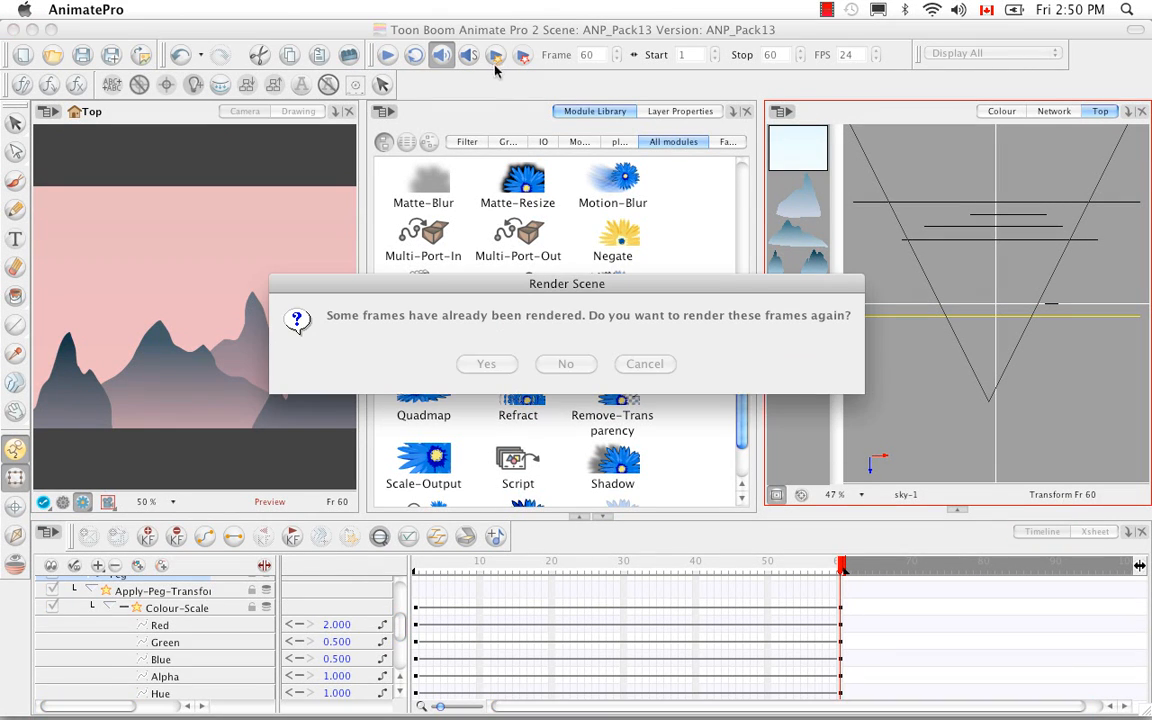
{"action": "left_click", "coordinate": [462, 362]}
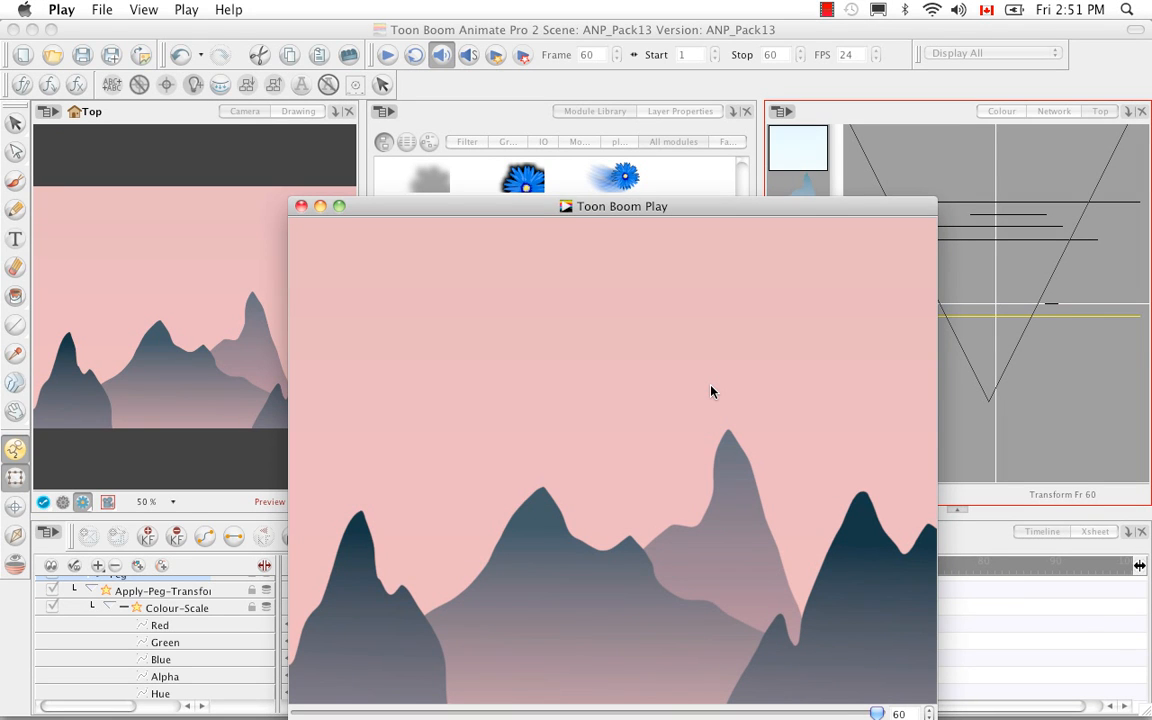
Review the rendered animation by playing it, scrub back to frames 39 and 9, and close the player
{"action": "left_click_drag", "start_coordinate": [758, 205], "coordinate": [751, 79]}
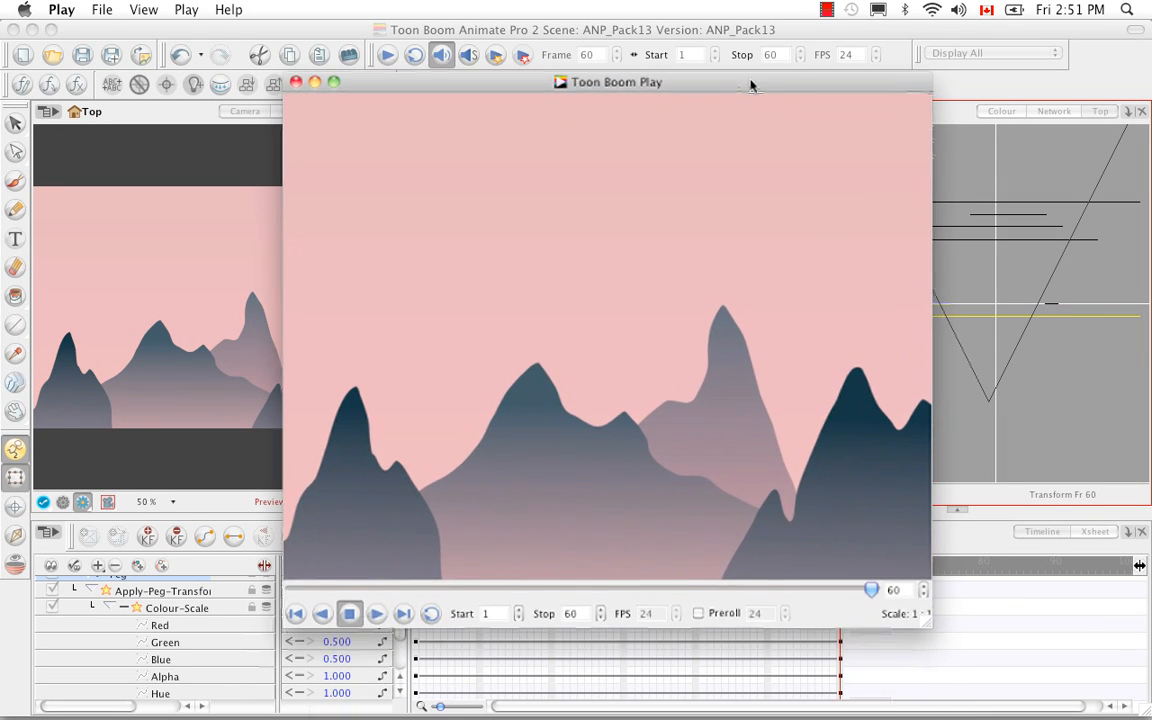
{"action": "left_click", "coordinate": [378, 612]}
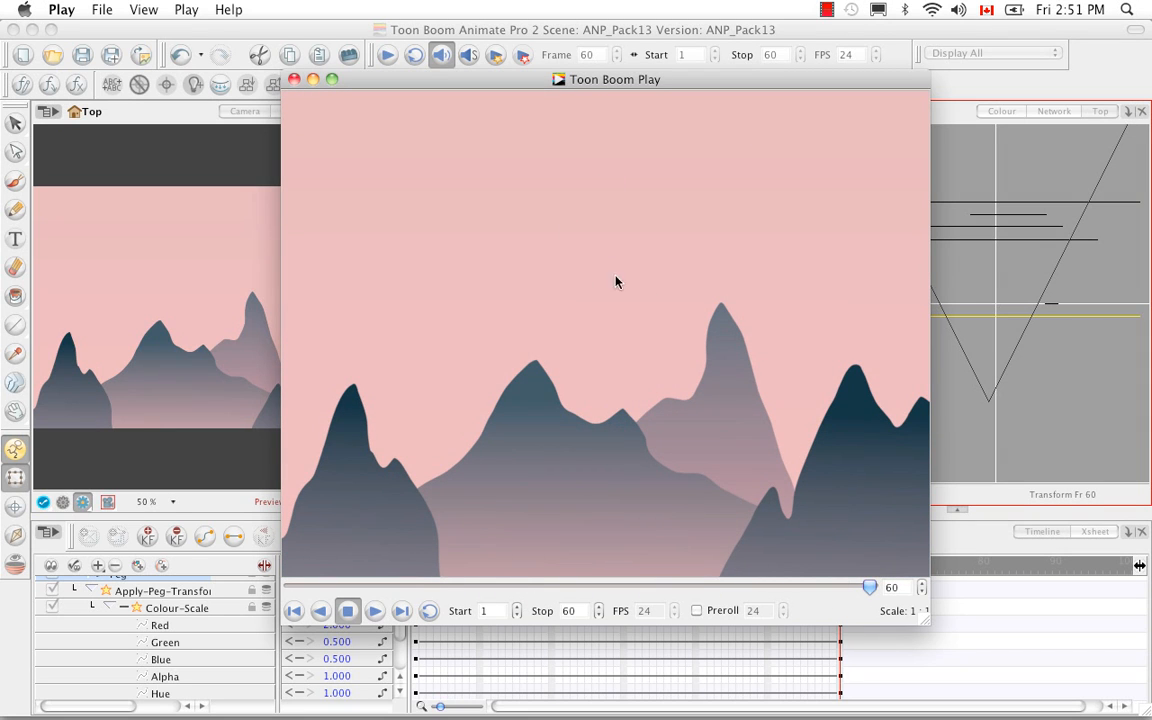
{"action": "left_click_drag", "start_coordinate": [869, 587], "coordinate": [672, 591]}
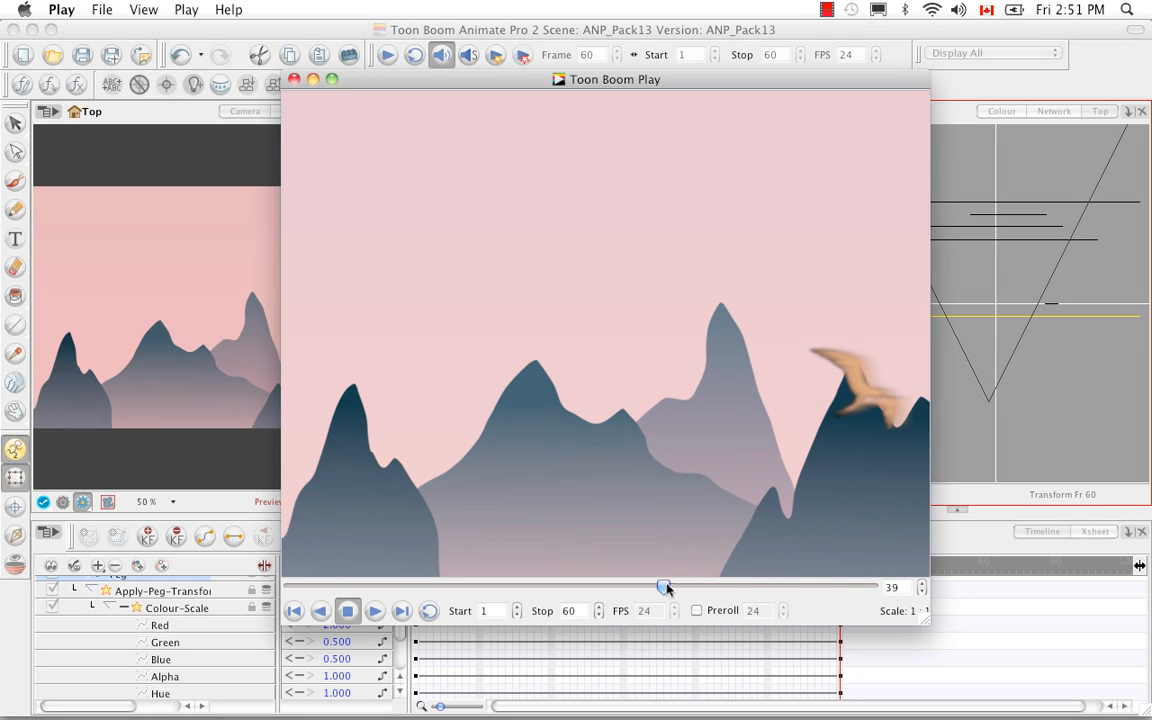
{"action": "left_click_drag", "start_coordinate": [663, 580], "coordinate": [372, 586]}
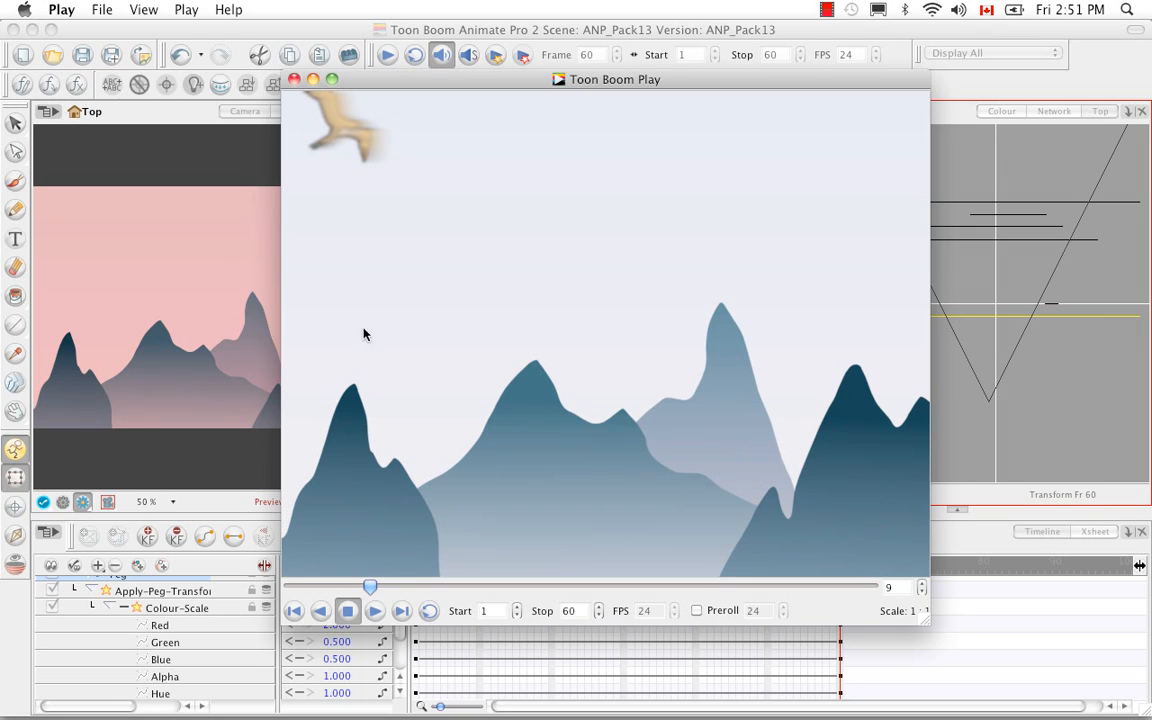
{"action": "left_click", "coordinate": [294, 79]}
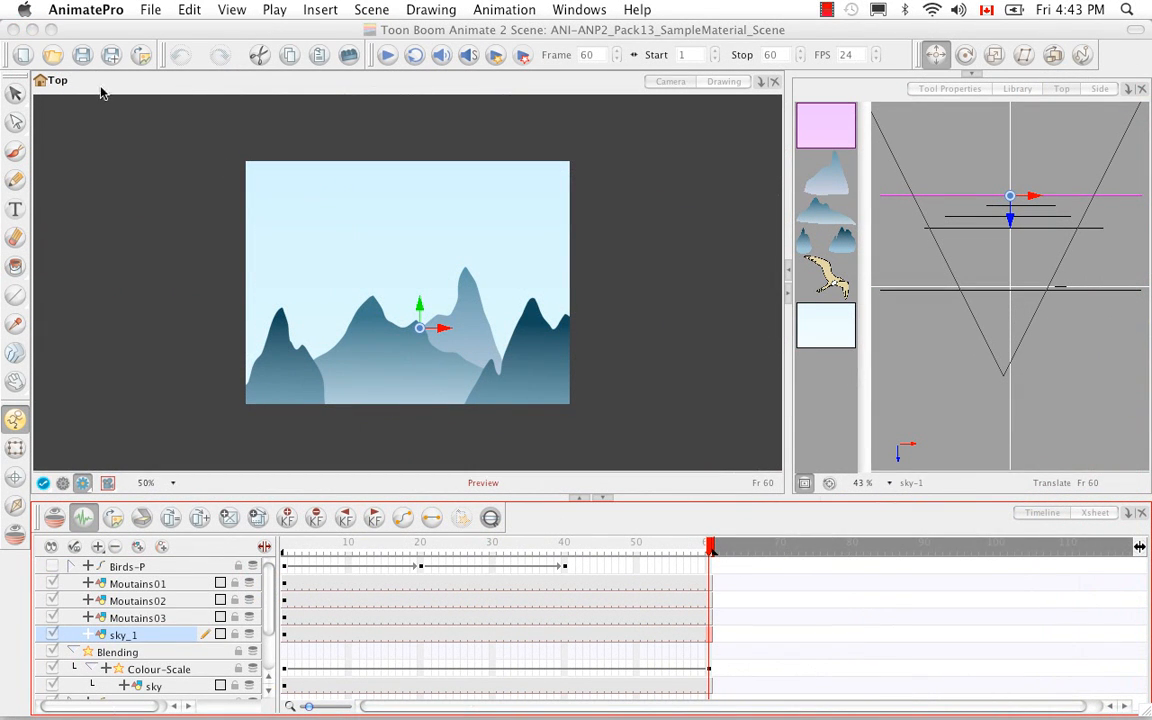
Open the scene ANI_Pack16.anim from the ANI_Pack16 folder inside Pack21 and dismiss the unsupported-effects notice
{"action": "left_click", "coordinate": [55, 57]}
{"action": "left_click", "coordinate": [56, 57]}
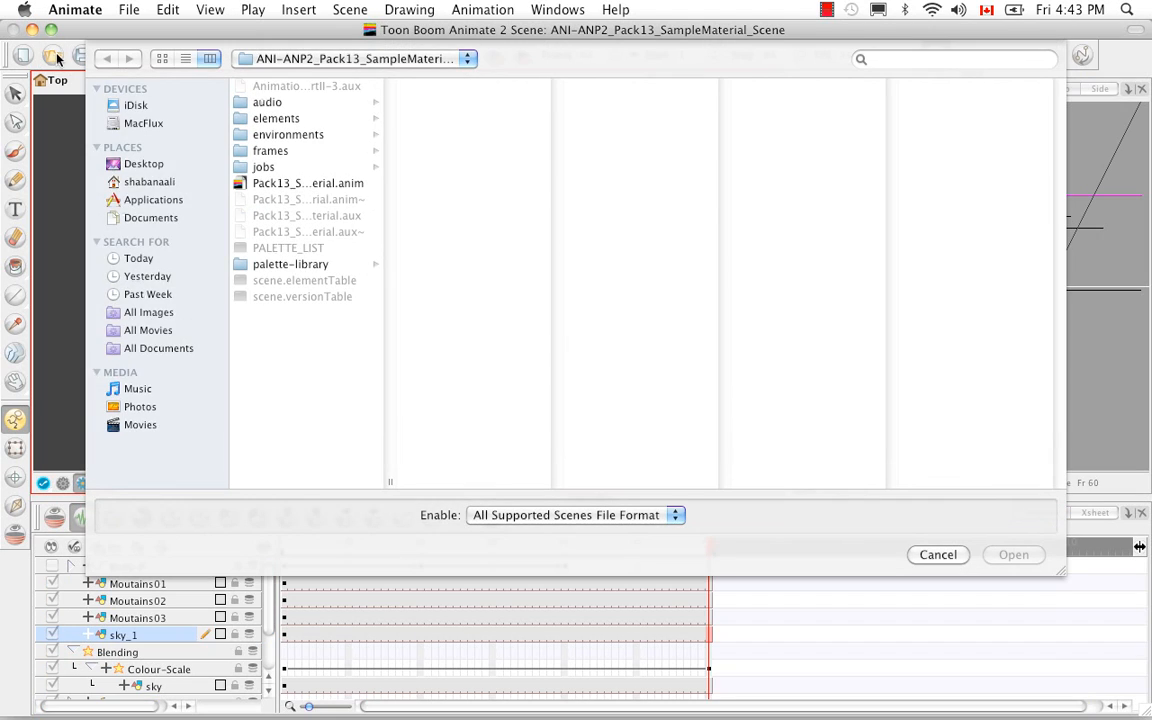
{"action": "left_click", "coordinate": [466, 60]}
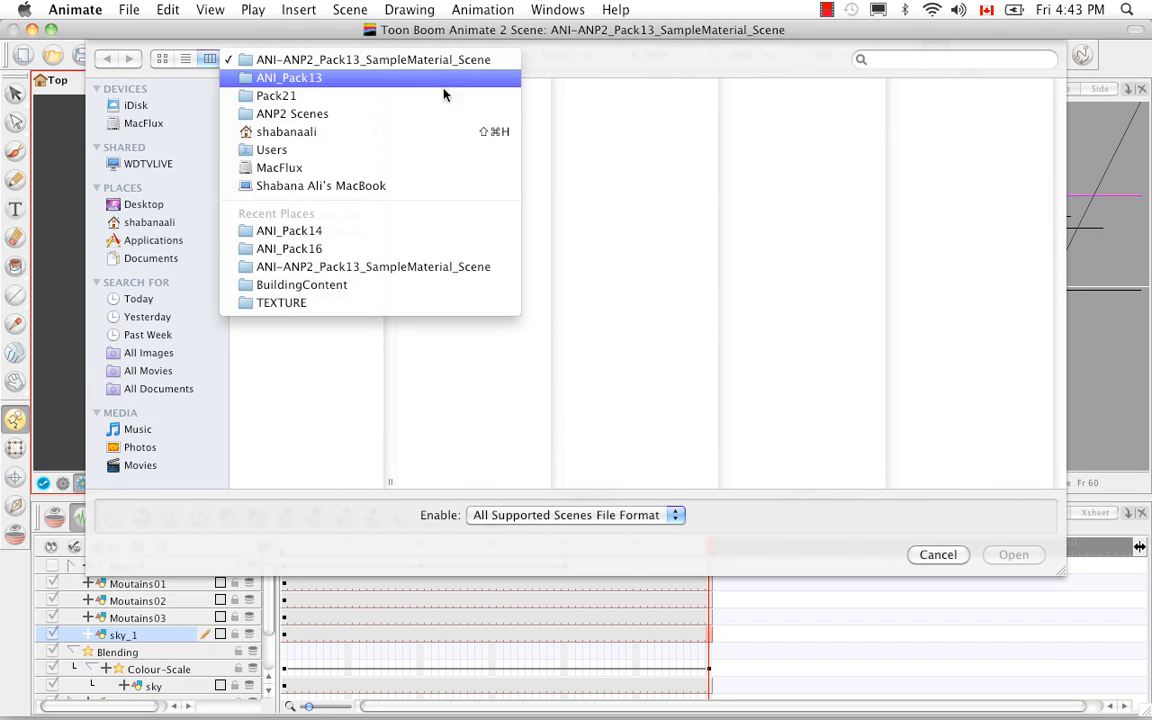
{"action": "left_click", "coordinate": [443, 102]}
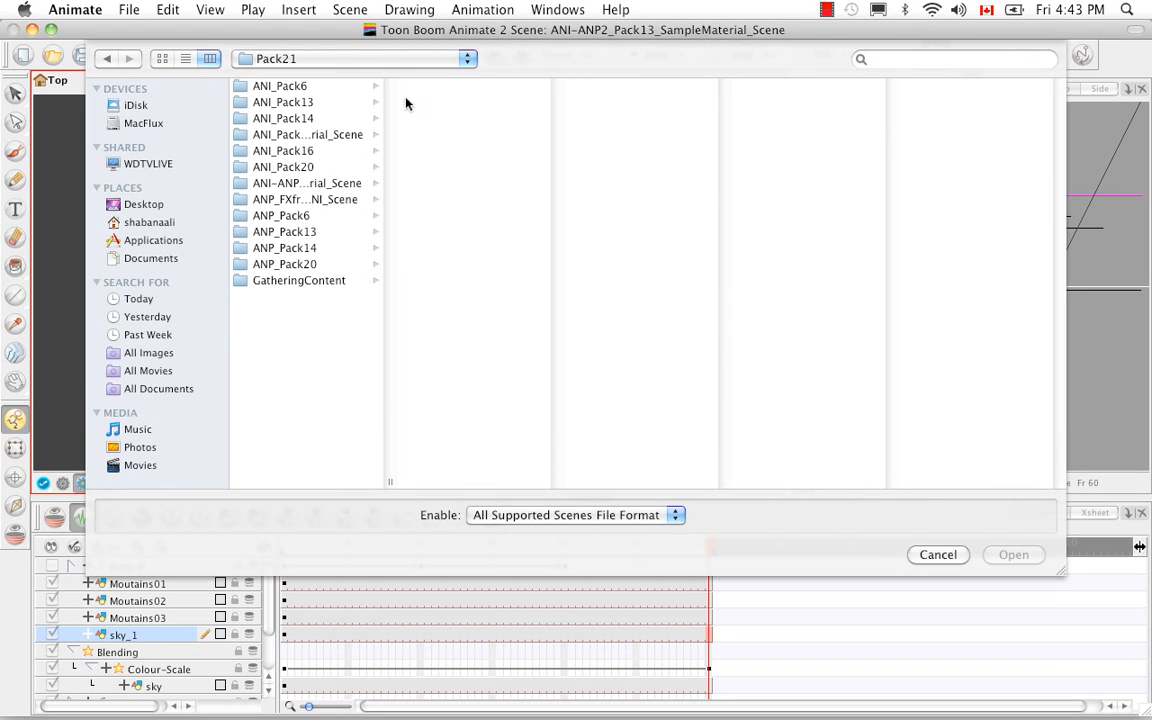
{"action": "left_click", "coordinate": [290, 150]}
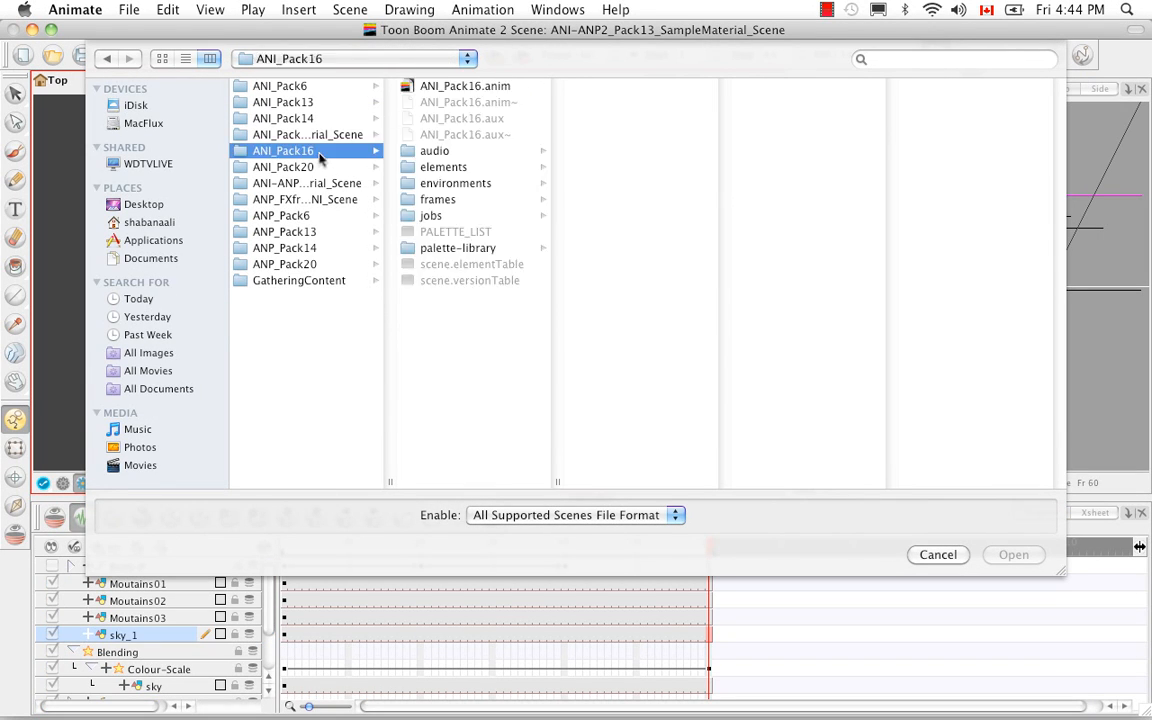
{"action": "left_click", "coordinate": [420, 87]}
{"action": "left_click", "coordinate": [1010, 555]}
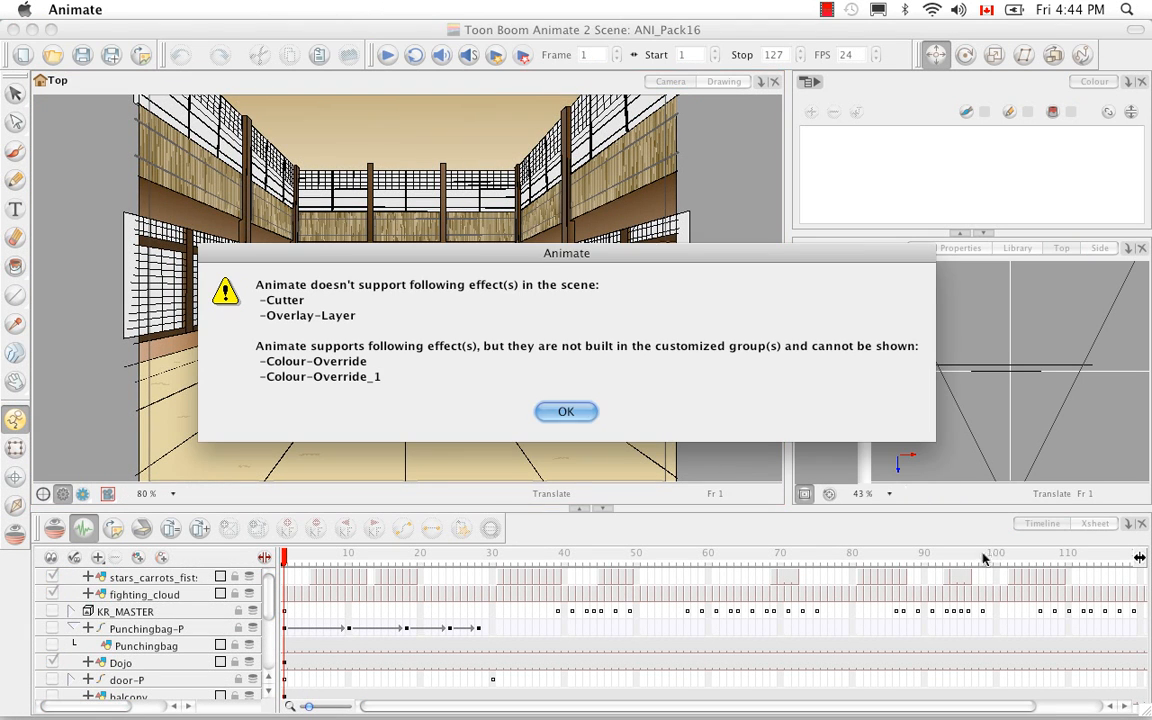
{"action": "left_click", "coordinate": [563, 412]}
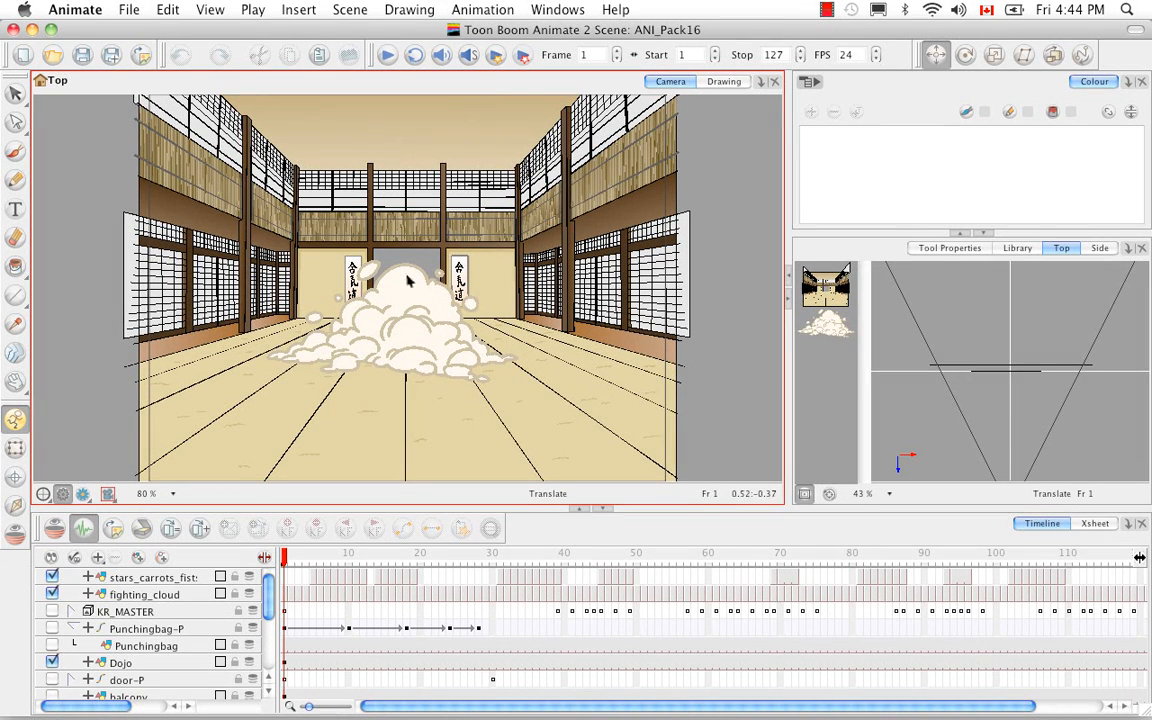
Play the scene, then toggle the fighting_cloud and stars_carrots_fists layers and view frame 8 to examine their content
{"action": "left_click", "coordinate": [388, 57]}
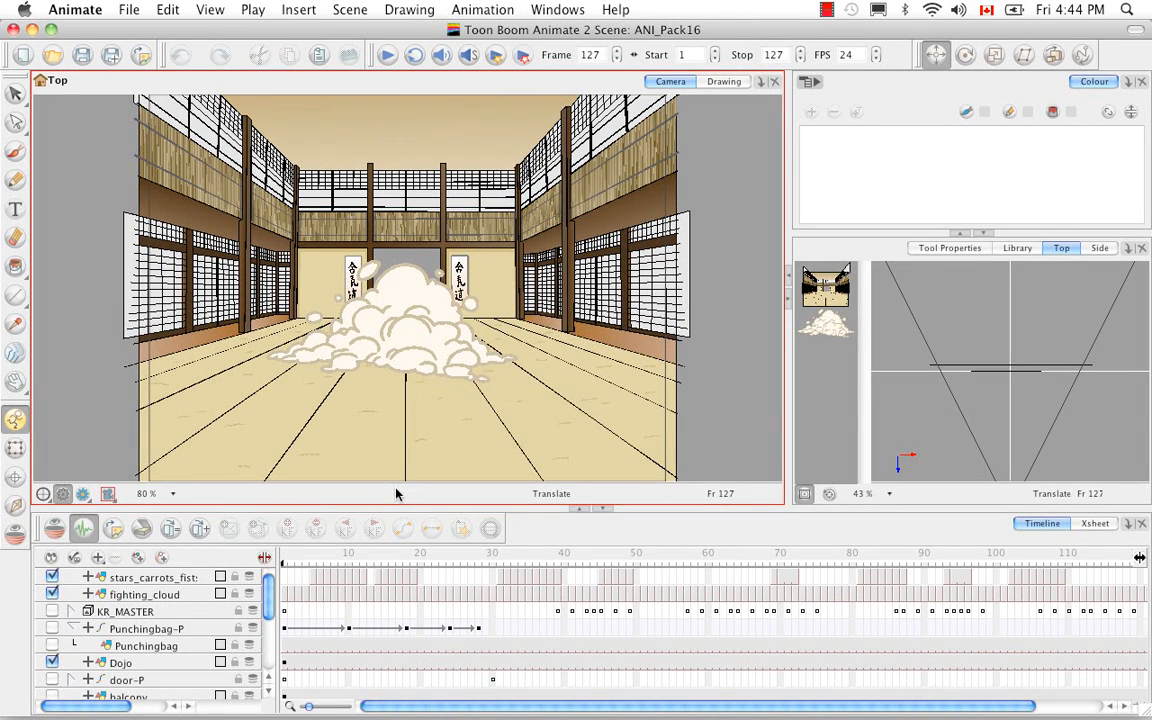
{"action": "left_click", "coordinate": [52, 594]}
{"action": "left_click", "coordinate": [52, 594]}
{"action": "left_click", "coordinate": [52, 577]}
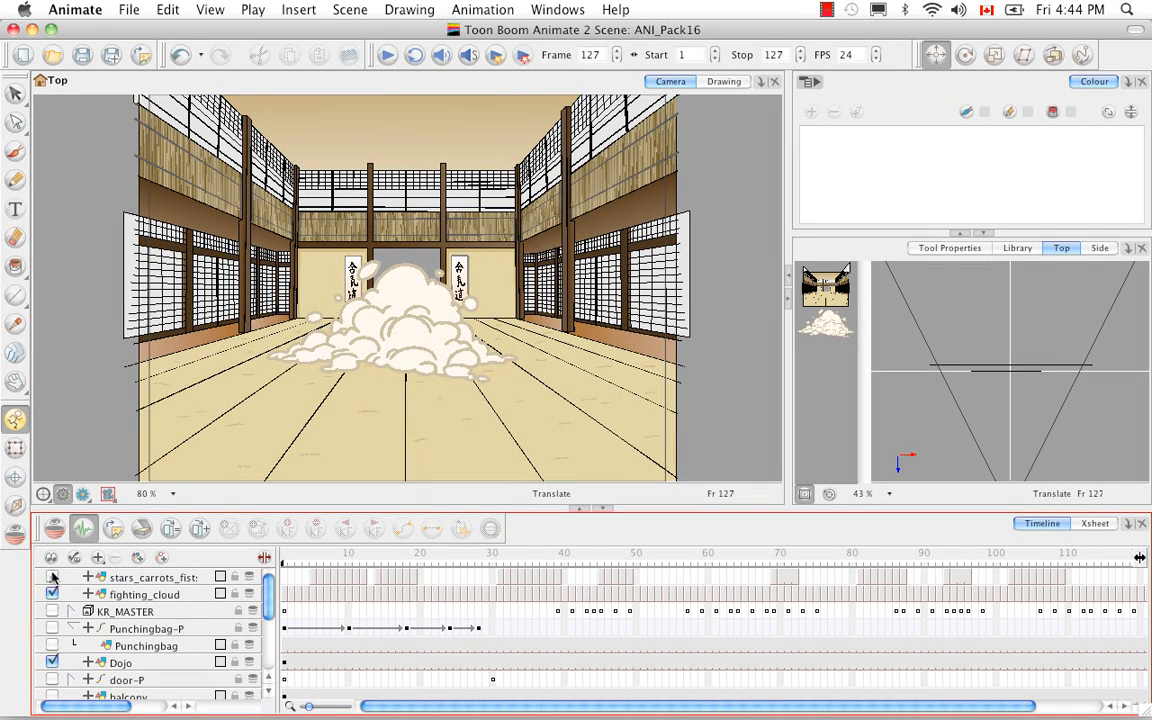
{"action": "left_click", "coordinate": [334, 558]}
{"action": "left_click", "coordinate": [52, 577]}
{"action": "left_click", "coordinate": [52, 577]}
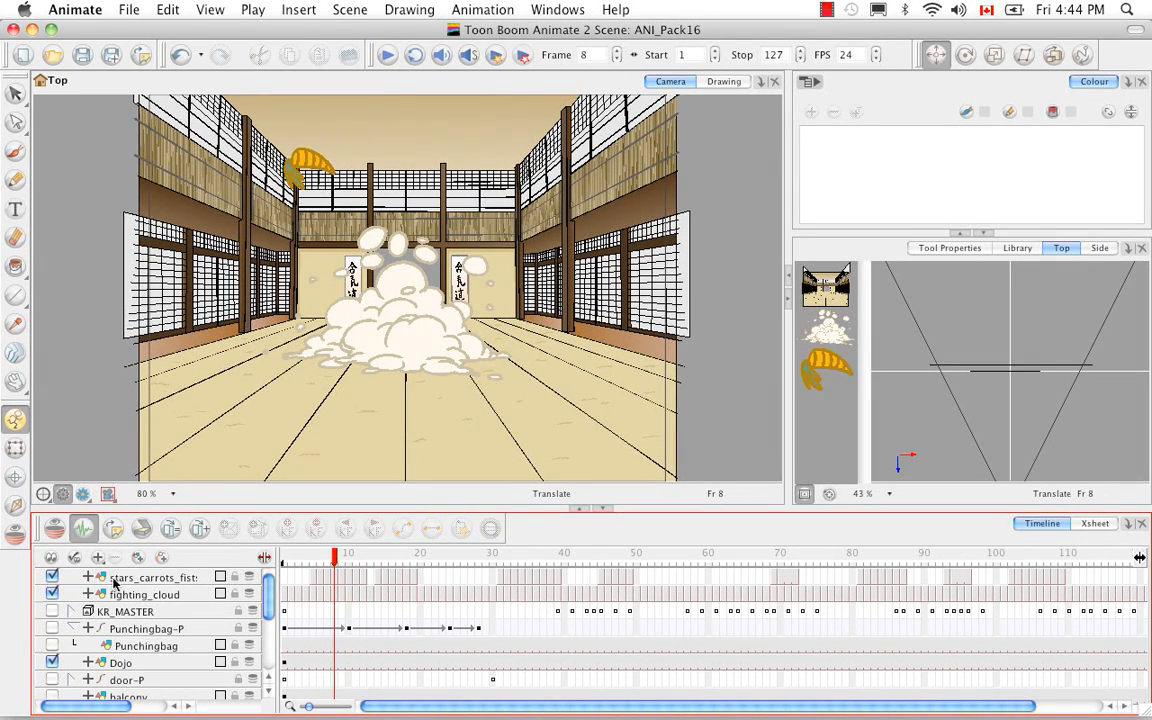
{"action": "left_click_drag", "start_coordinate": [334, 558], "coordinate": [272, 560]}
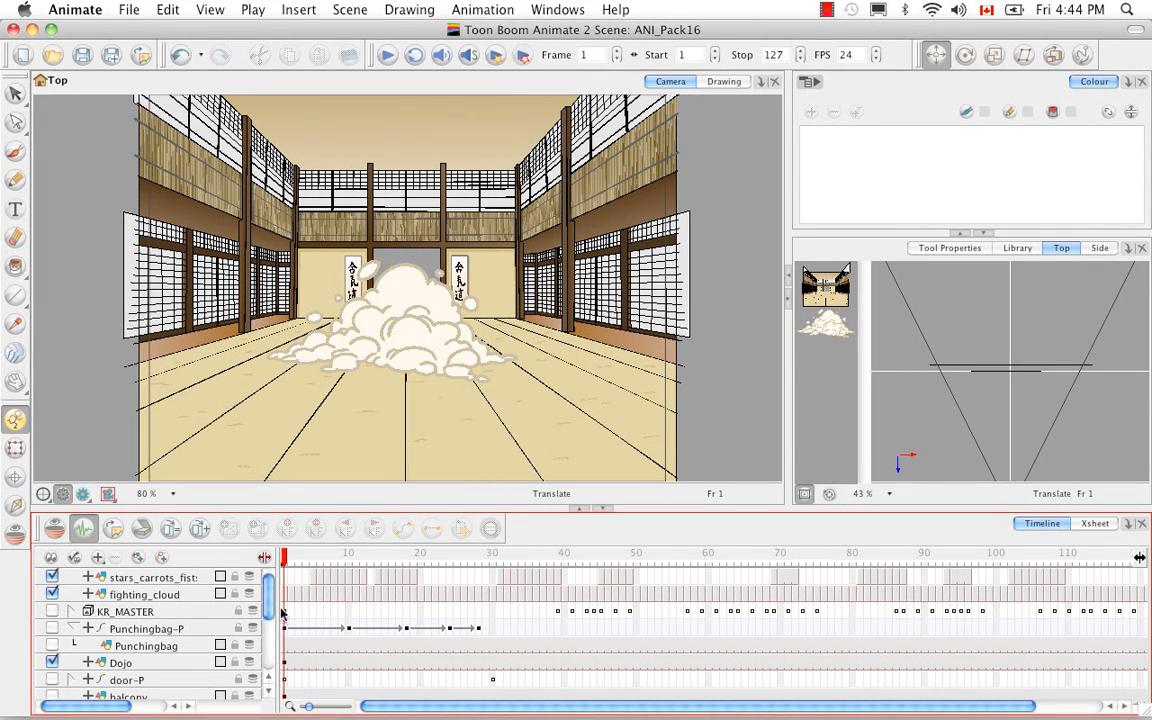
Add a Glow effect layer to the timeline
{"action": "left_click", "coordinate": [97, 558]}
{"action": "mouse_move", "coordinate": [115, 684]}
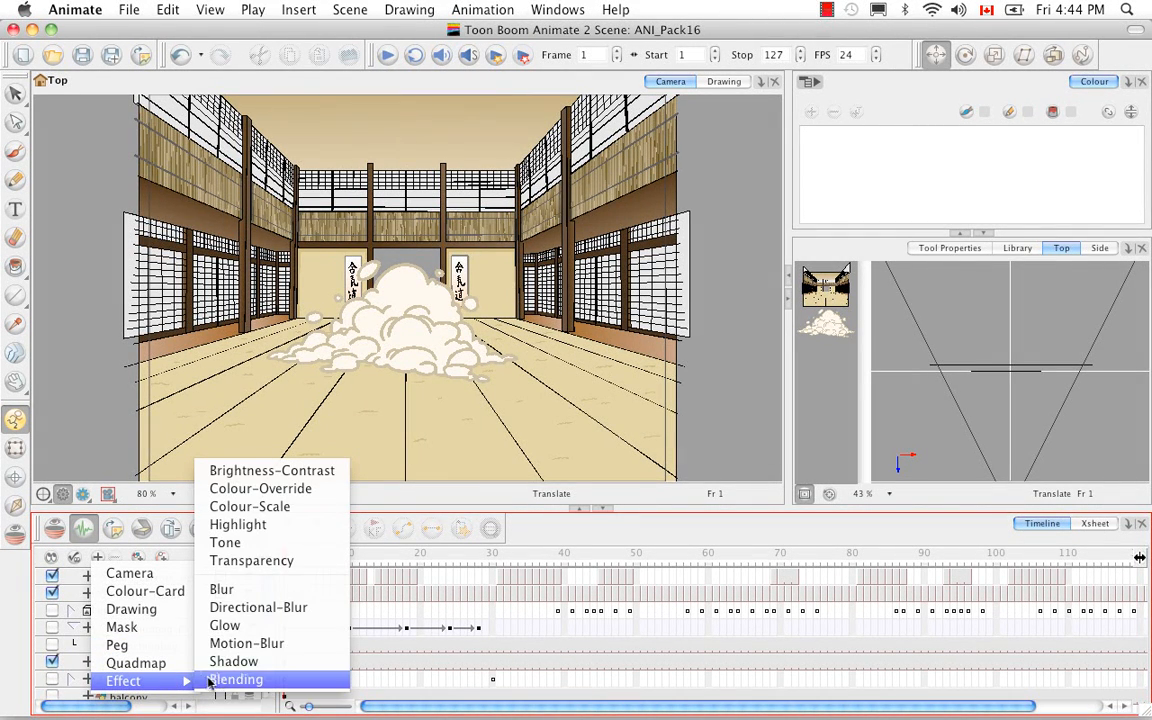
{"action": "left_click", "coordinate": [268, 627]}
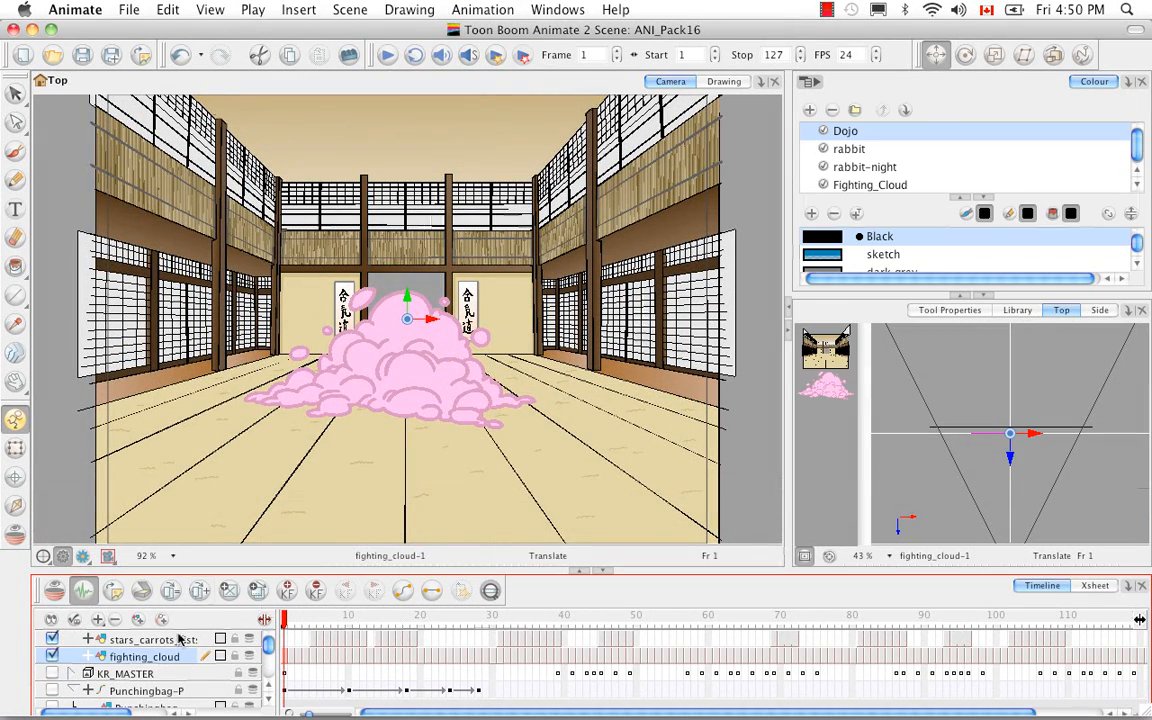
Attach the stars_carrots_fists_clean layer beneath the Glow effect and preview frame 17 of the camera view in render mode
{"action": "left_click", "coordinate": [175, 640]}
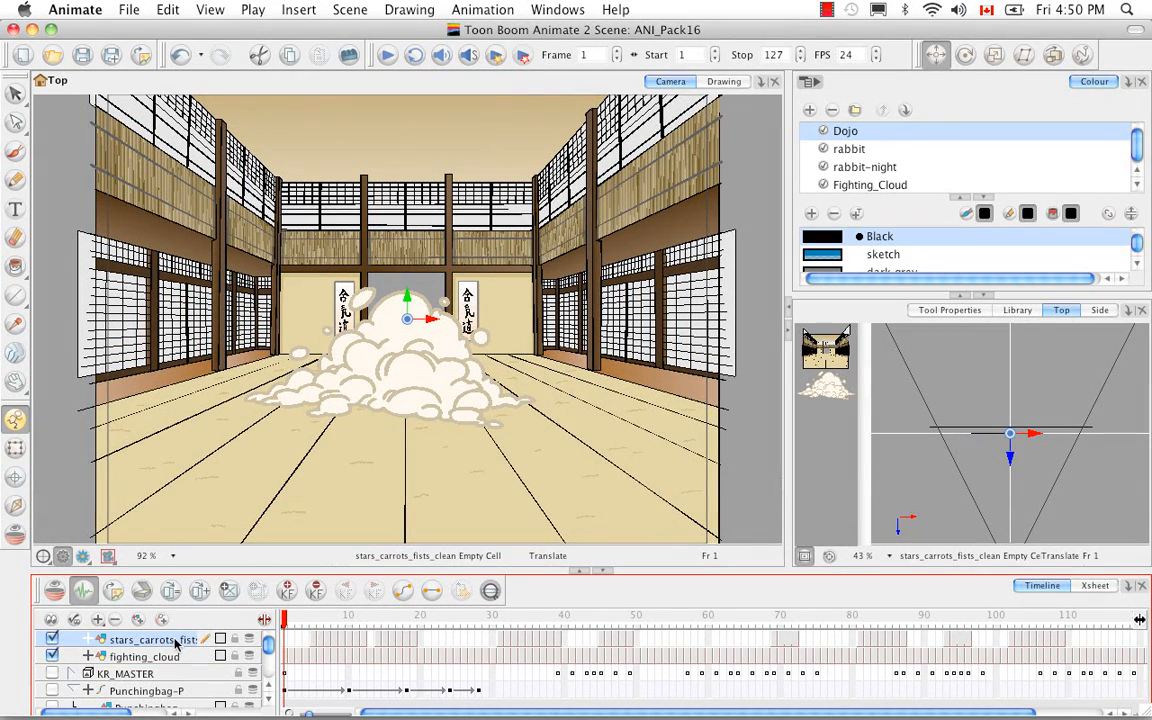
{"action": "scroll", "coordinate": [176, 704], "scroll_direction": "right", "scroll_amount": 3}
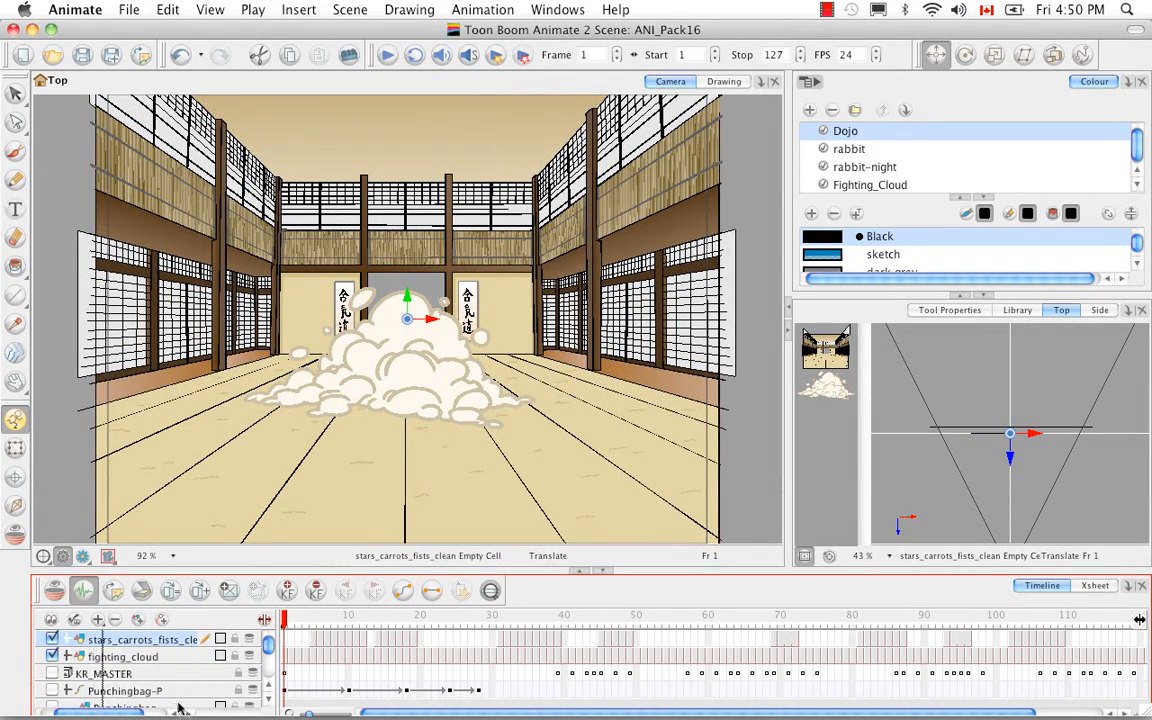
{"action": "scroll", "coordinate": [160, 710], "scroll_direction": "down", "scroll_amount": 5}
{"action": "scroll", "coordinate": [143, 705], "scroll_direction": "down", "scroll_amount": 5}
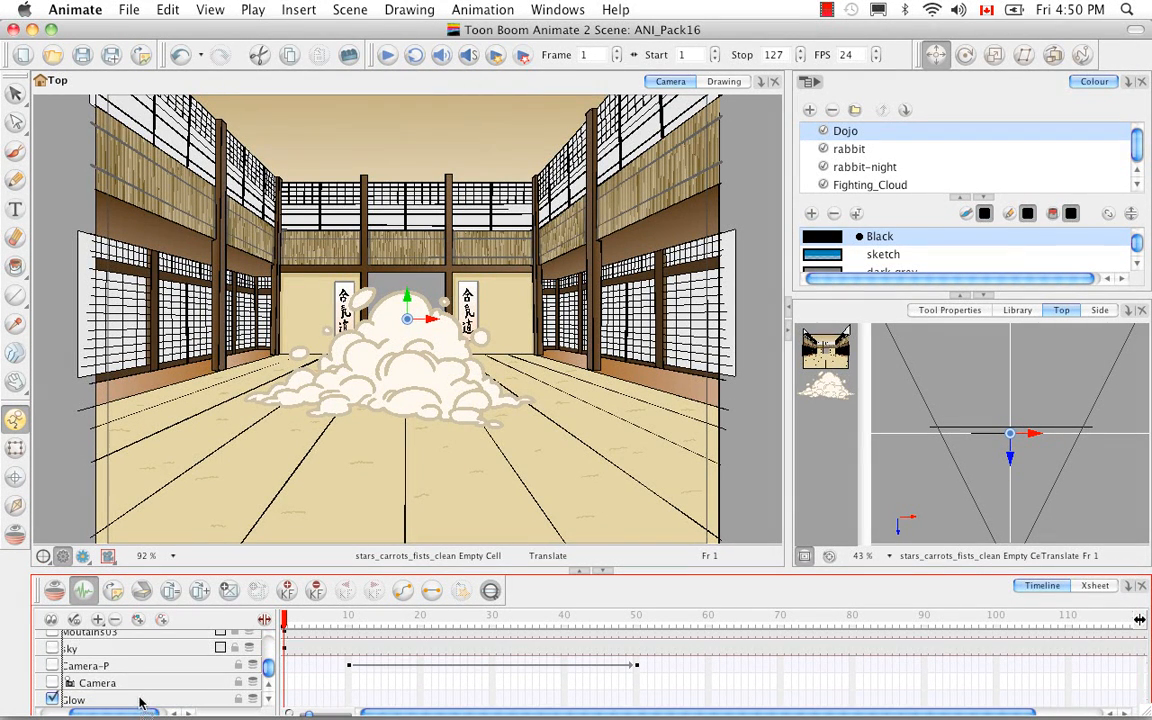
{"action": "scroll", "coordinate": [139, 703], "scroll_direction": "down", "scroll_amount": 1}
{"action": "scroll", "coordinate": [143, 690], "scroll_direction": "left", "scroll_amount": 3}
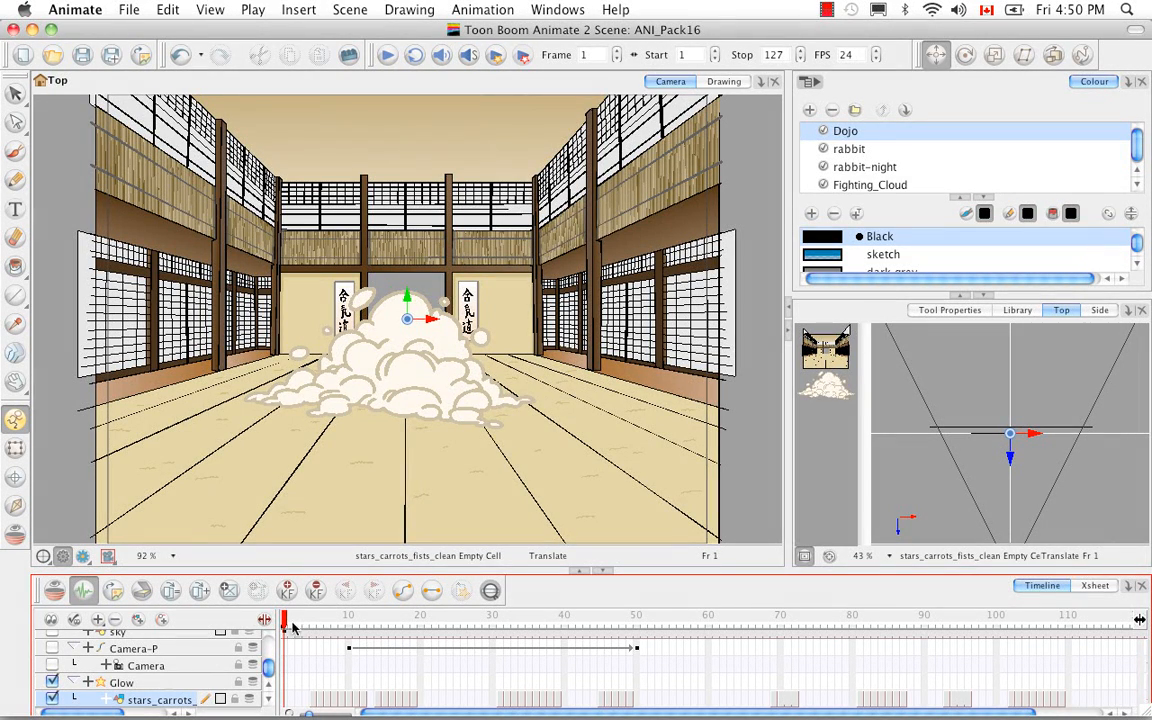
{"action": "left_click_drag", "start_coordinate": [287, 620], "coordinate": [399, 619]}
{"action": "left_click", "coordinate": [83, 556]}
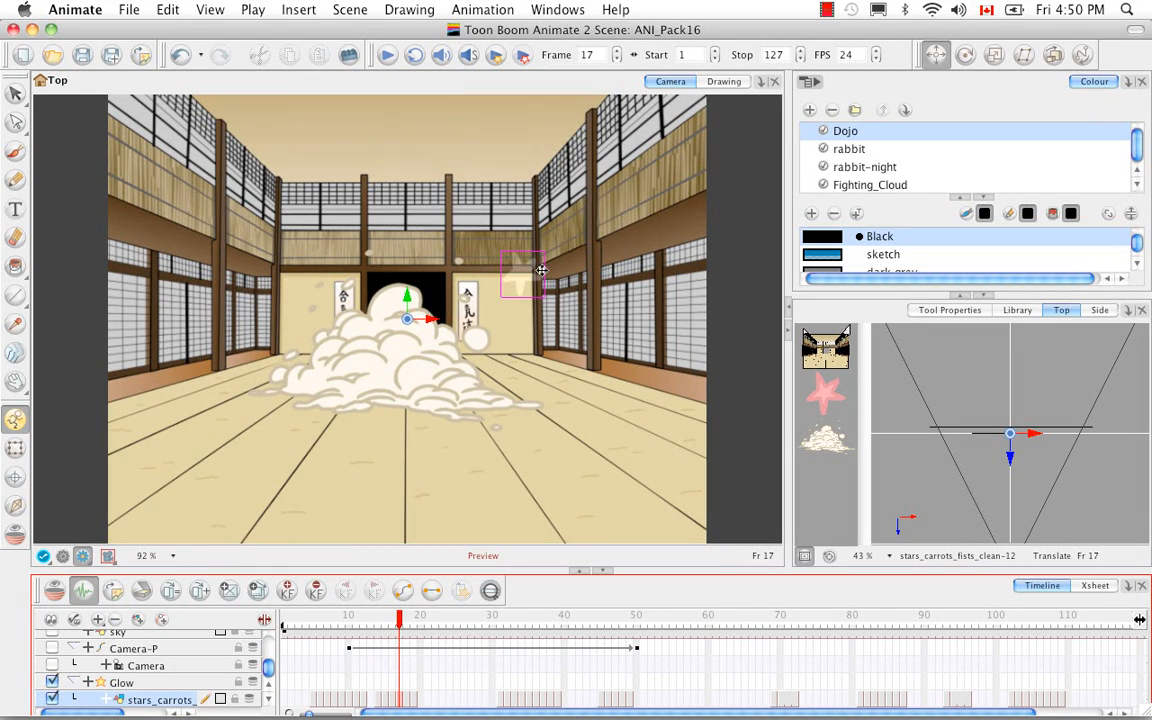
Duplicate the stars_carrots_fists_clean layer and move the copy out of the Glow, above Camera-P
{"action": "right_click", "coordinate": [171, 703]}
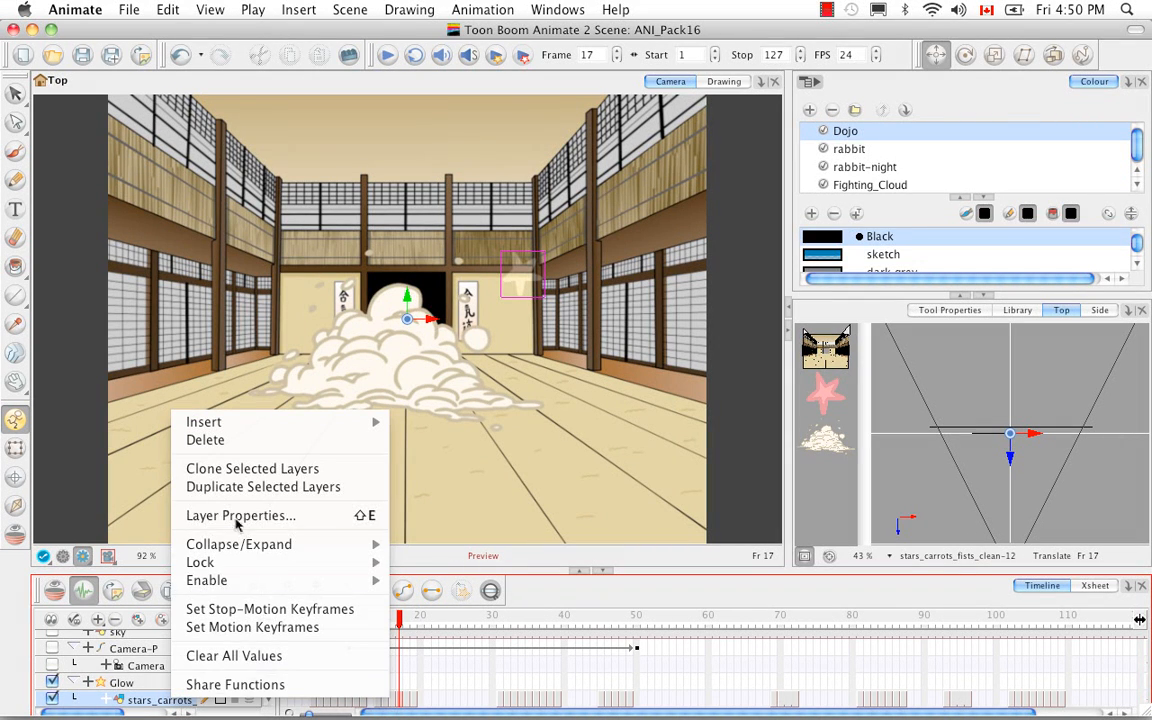
{"action": "left_click", "coordinate": [257, 486]}
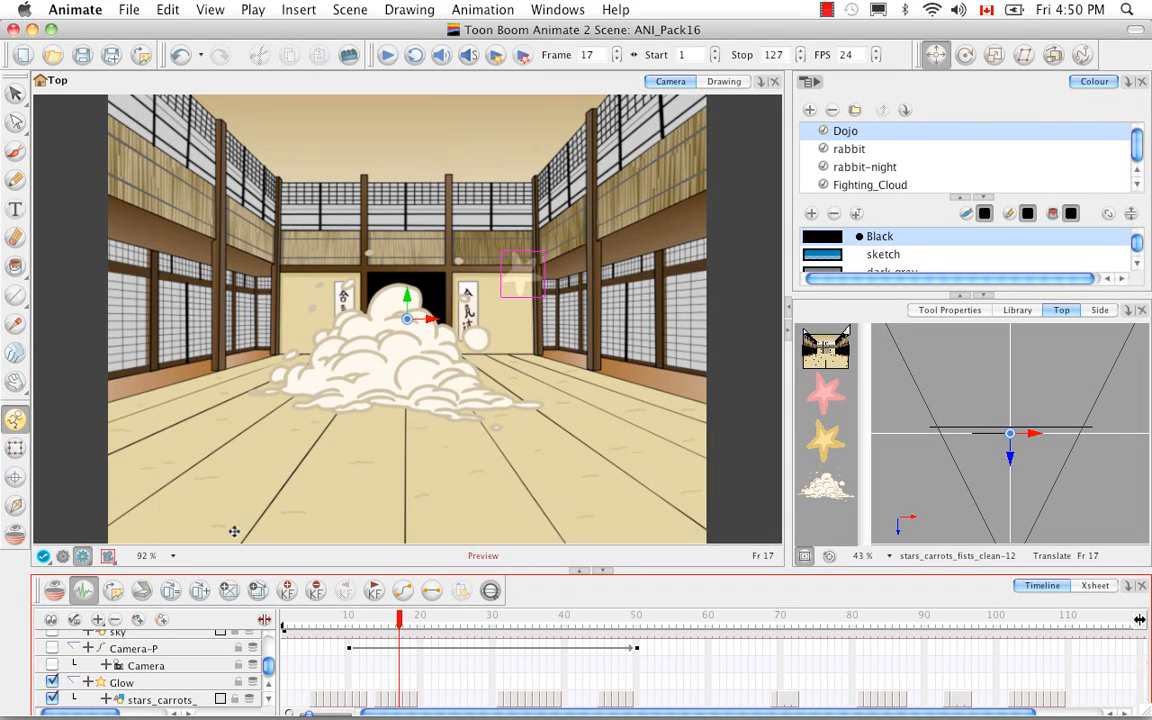
{"action": "scroll", "coordinate": [245, 635], "scroll_direction": "down", "scroll_amount": 1}
{"action": "left_click", "coordinate": [95, 704]}
{"action": "left_click_drag", "start_coordinate": [95, 704], "coordinate": [90, 626]}
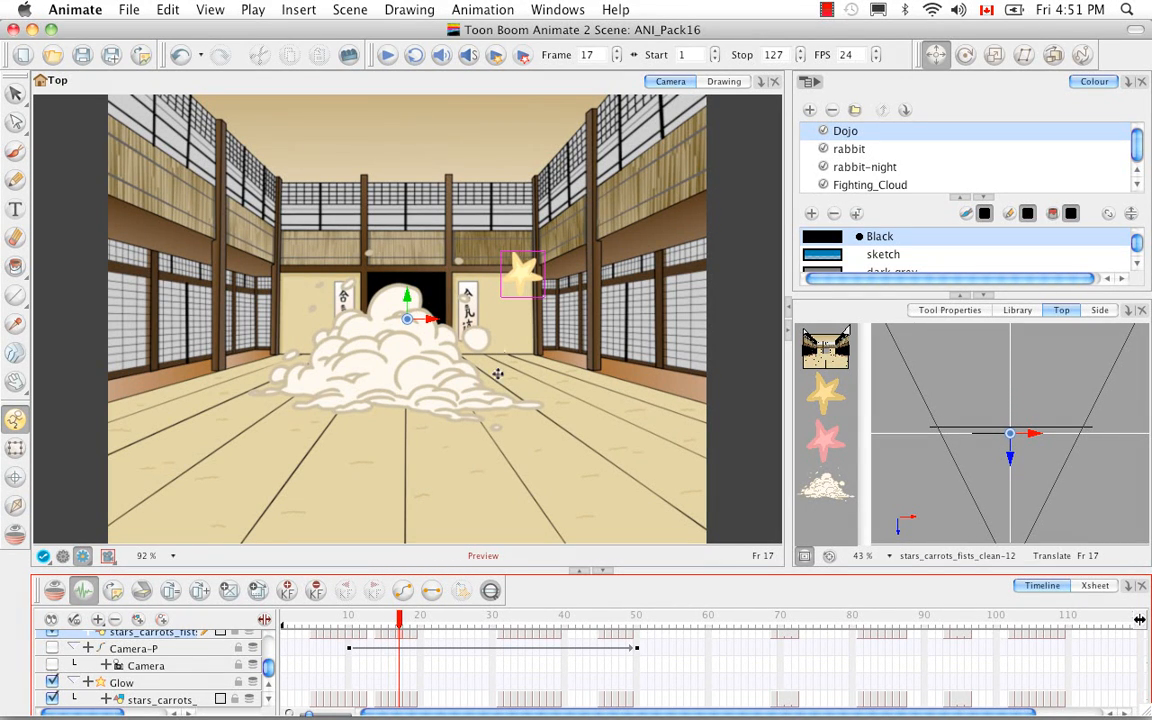
At frame 35, set the Glow effect's colour to a bright yellow with red 255, green 251 and blue 46
{"action": "left_click_drag", "start_coordinate": [399, 617], "coordinate": [528, 605]}
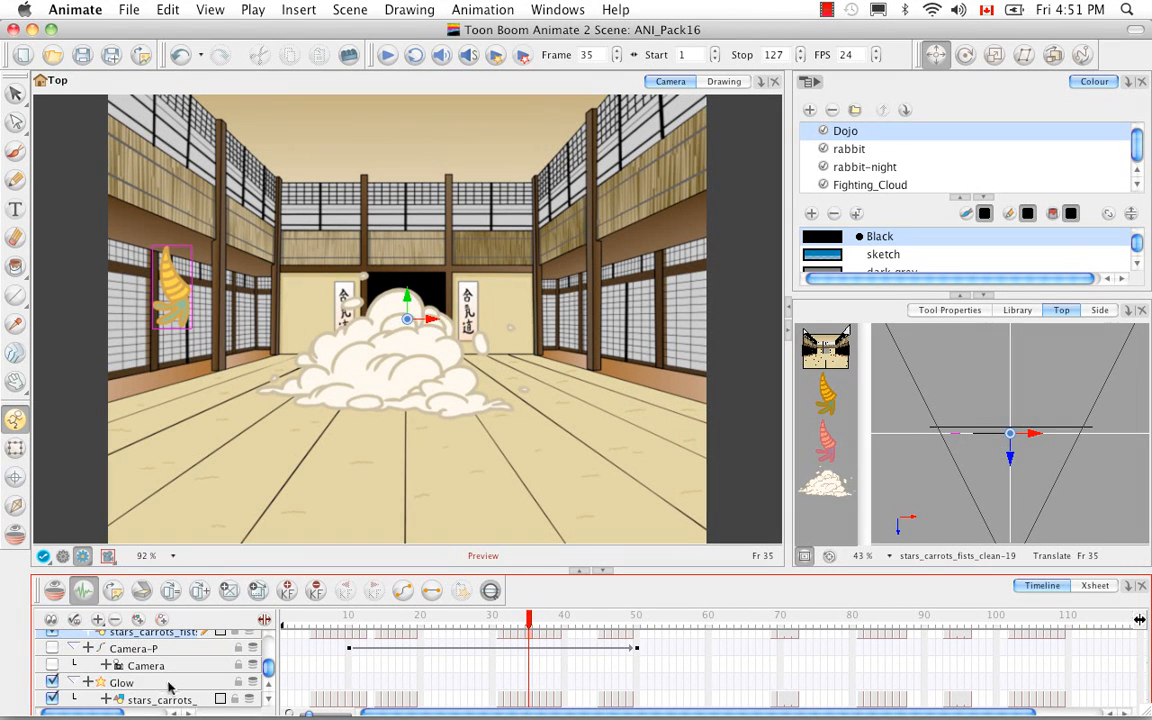
{"action": "double_click", "coordinate": [125, 682]}
{"action": "left_click_drag", "start_coordinate": [428, 209], "coordinate": [743, 176]}
{"action": "left_click_drag", "start_coordinate": [846, 301], "coordinate": [825, 395]}
{"action": "left_click", "coordinate": [808, 516]}
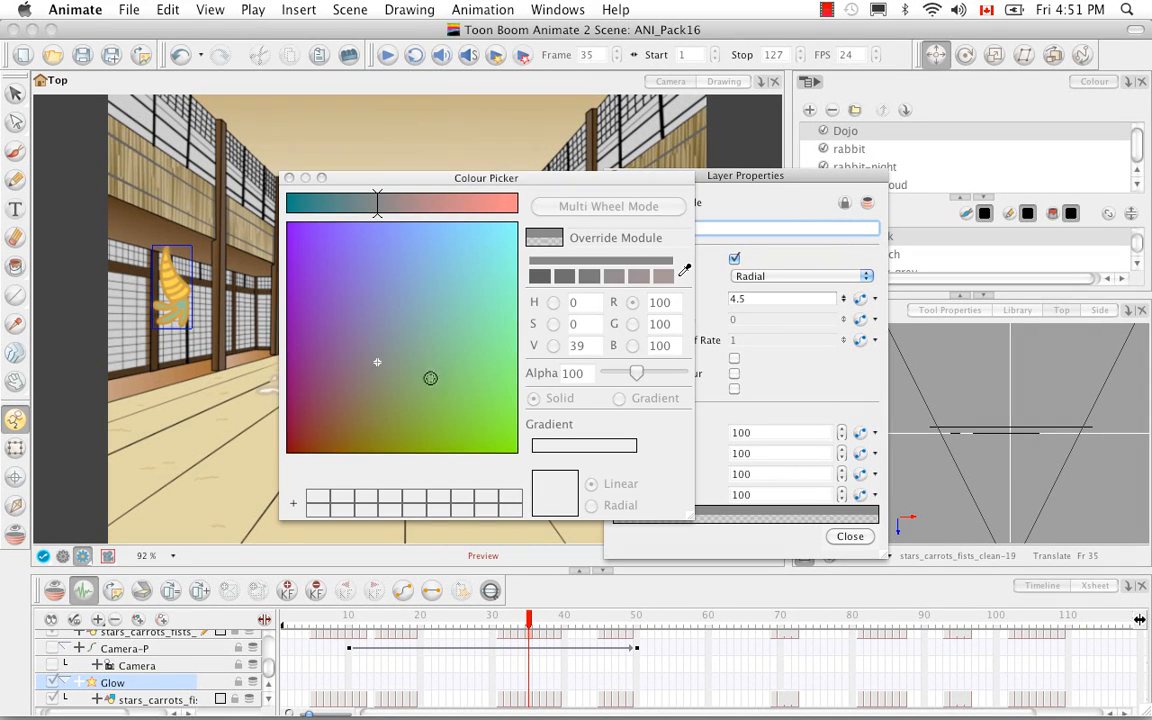
{"action": "left_click", "coordinate": [471, 399]}
{"action": "mouse_move", "coordinate": [471, 399]}
{"action": "left_mouse_down"}
{"action": "mouse_move", "coordinate": [496, 337]}
{"action": "mouse_move", "coordinate": [435, 347]}
{"action": "mouse_move", "coordinate": [437, 413]}
{"action": "mouse_move", "coordinate": [398, 429]}
{"action": "mouse_move", "coordinate": [440, 417]}
{"action": "mouse_move", "coordinate": [465, 432]}
{"action": "mouse_move", "coordinate": [448, 441]}
{"action": "mouse_move", "coordinate": [432, 419]}
{"action": "mouse_move", "coordinate": [432, 442]}
{"action": "mouse_move", "coordinate": [478, 388]}
{"action": "left_mouse_up"}
{"action": "left_click", "coordinate": [456, 205]}
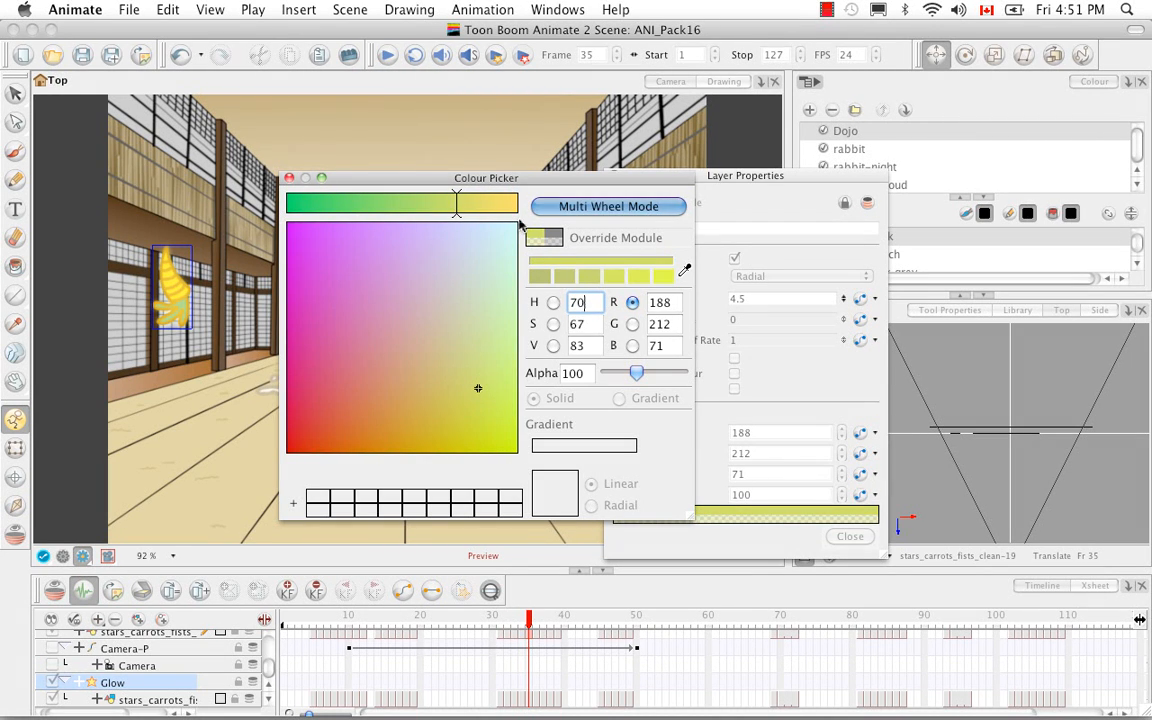
{"action": "left_click", "coordinate": [664, 276]}
{"action": "left_click_drag", "start_coordinate": [482, 214], "coordinate": [527, 215]}
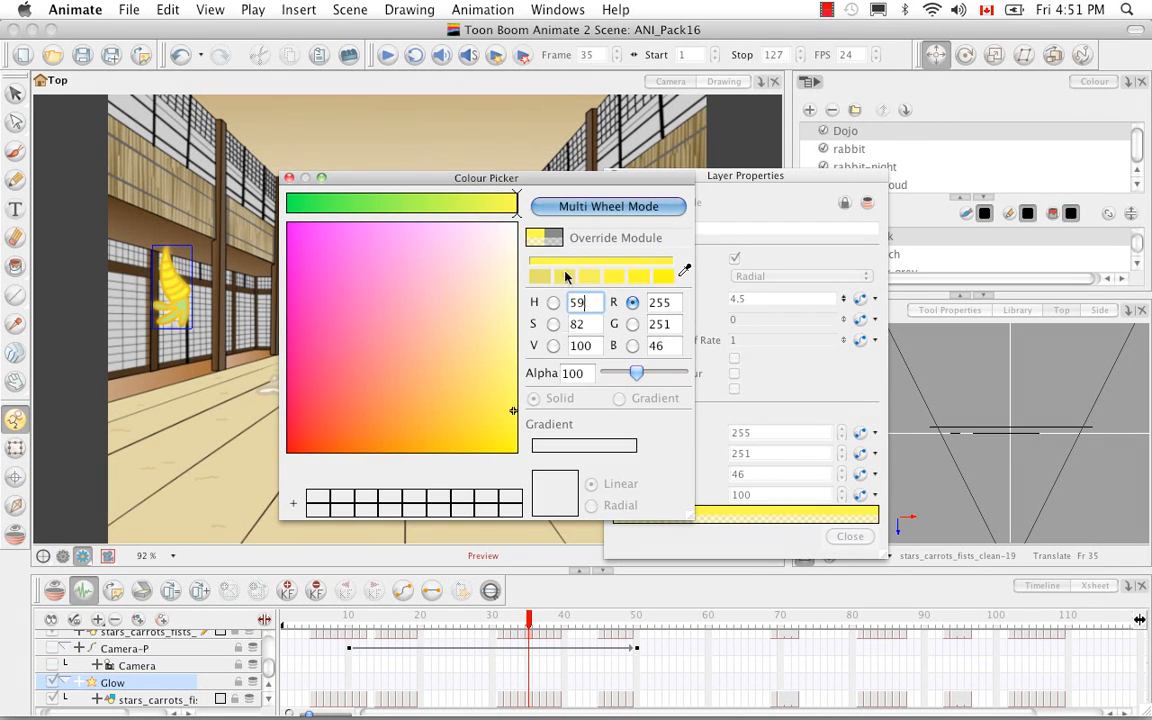
{"action": "left_click", "coordinate": [289, 177]}
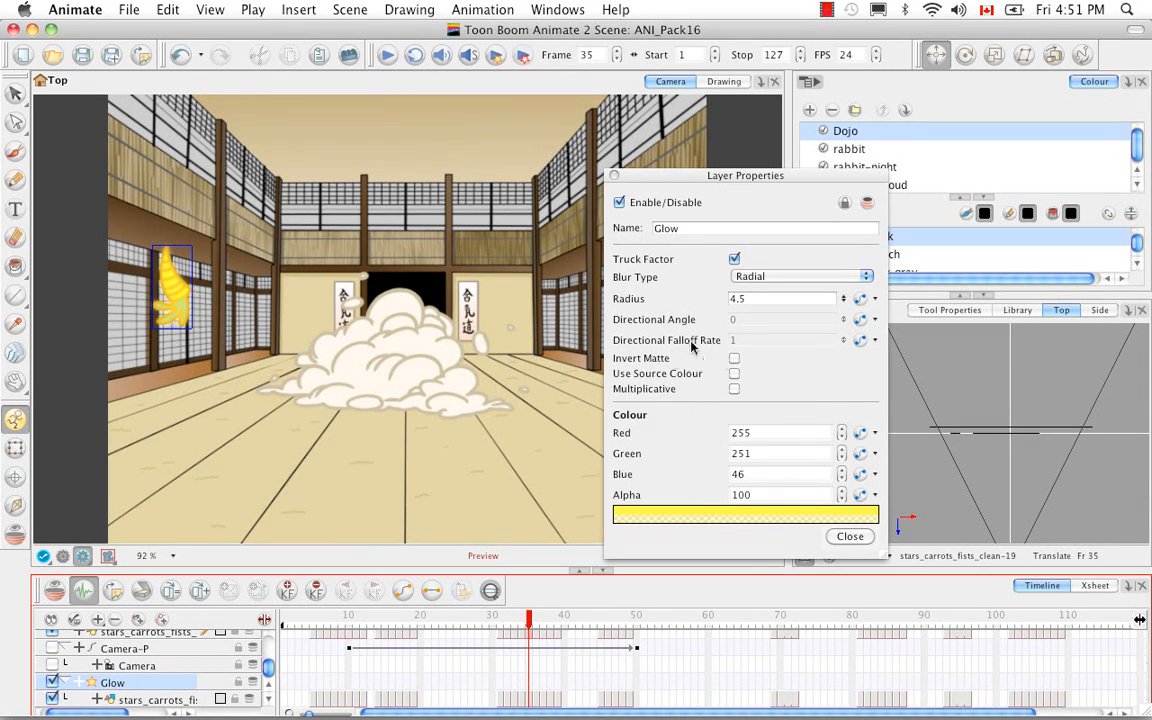
Enable Use Source Colour for the Glow effect and close its layer properties
{"action": "left_click", "coordinate": [734, 374]}
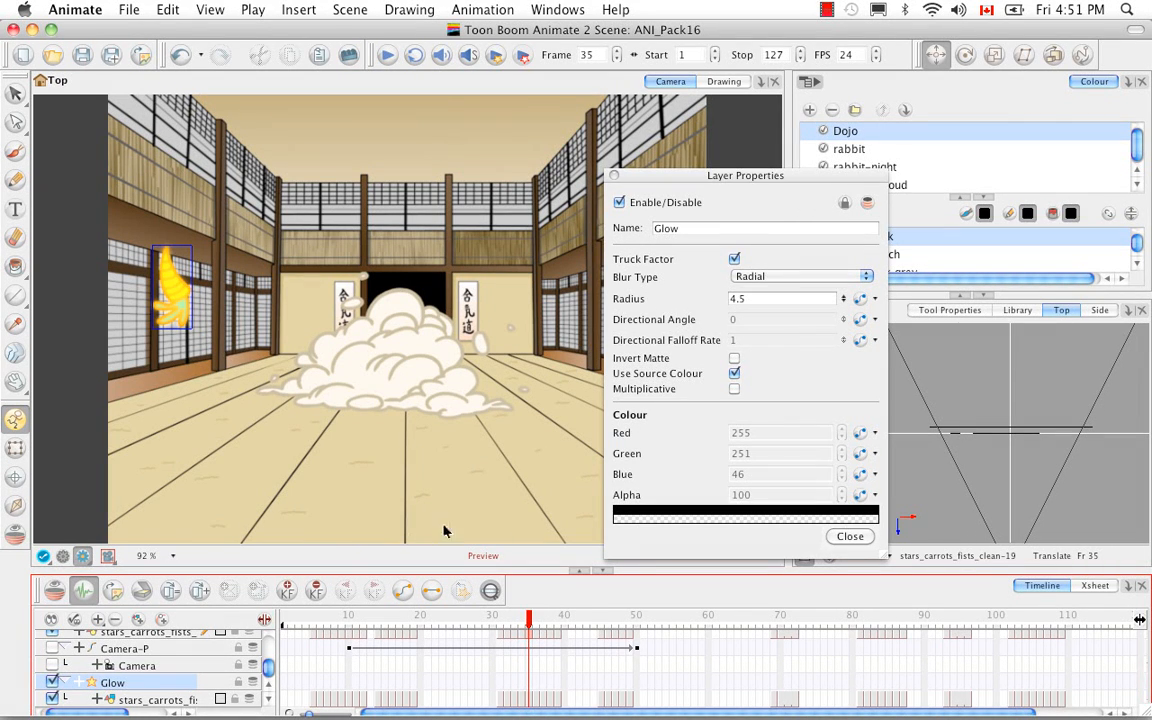
{"action": "left_click", "coordinate": [849, 536]}
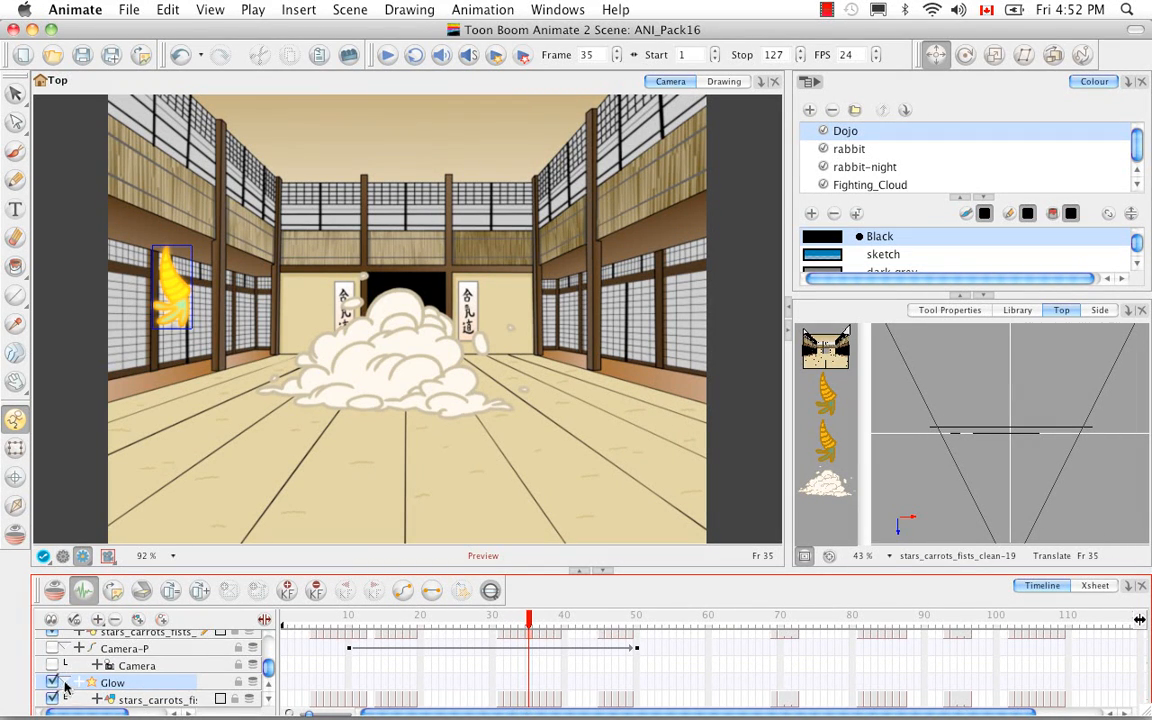
Disable the Glow effect and add a Colour-Override effect layer to the timeline
{"action": "scroll", "coordinate": [55, 700], "scroll_direction": "up", "scroll_amount": 1}
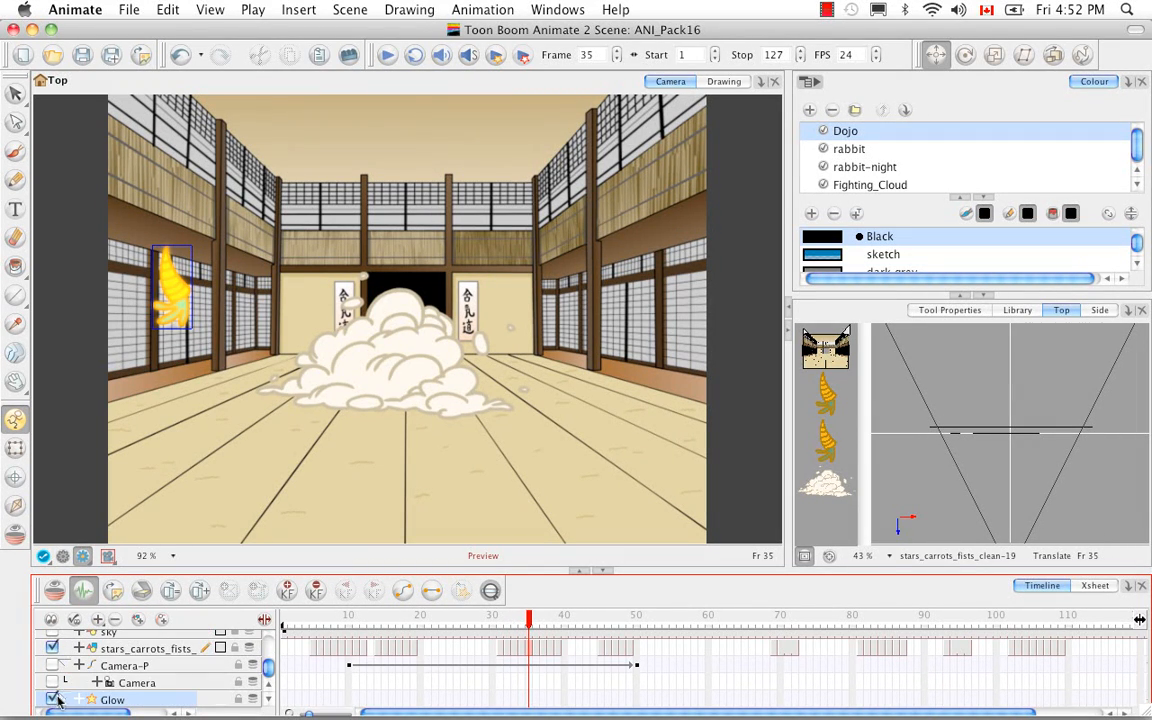
{"action": "left_click", "coordinate": [53, 699]}
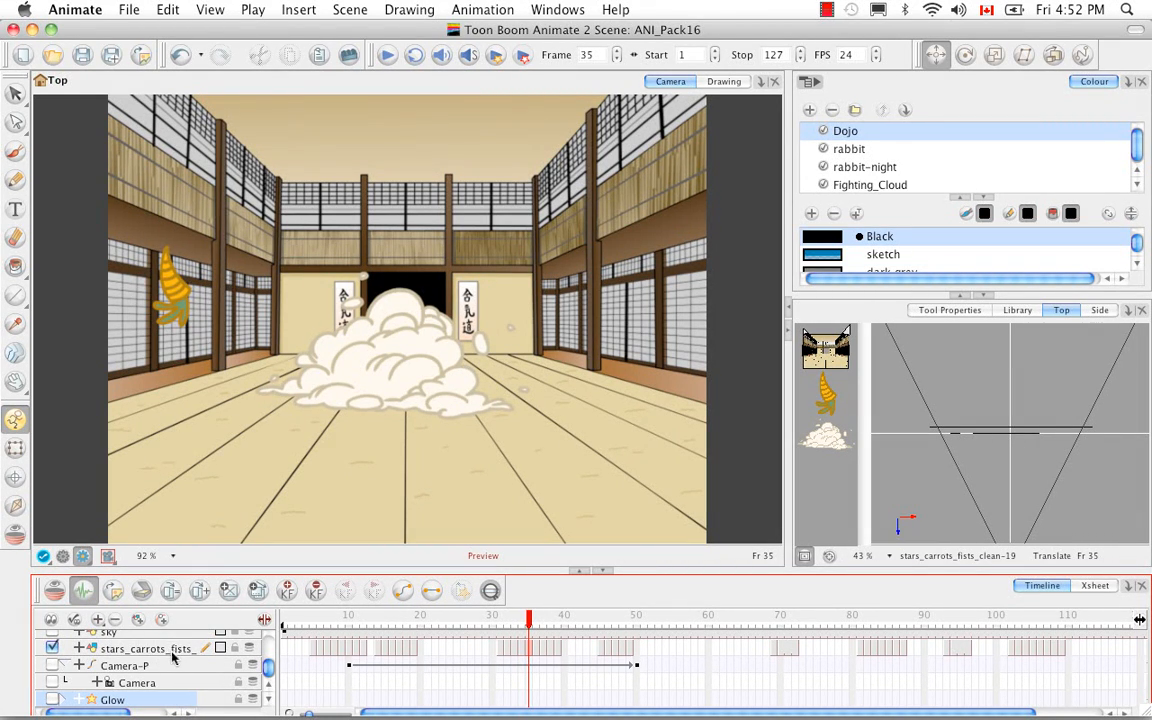
{"action": "left_click", "coordinate": [101, 621]}
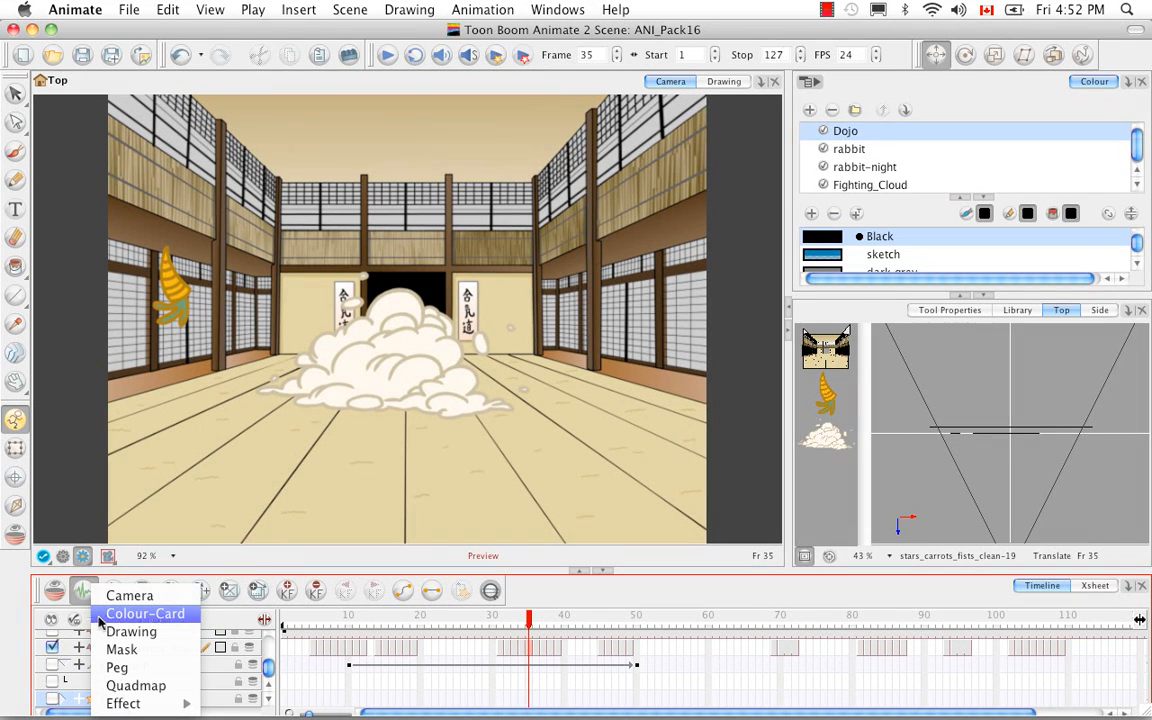
{"action": "mouse_move", "coordinate": [150, 705]}
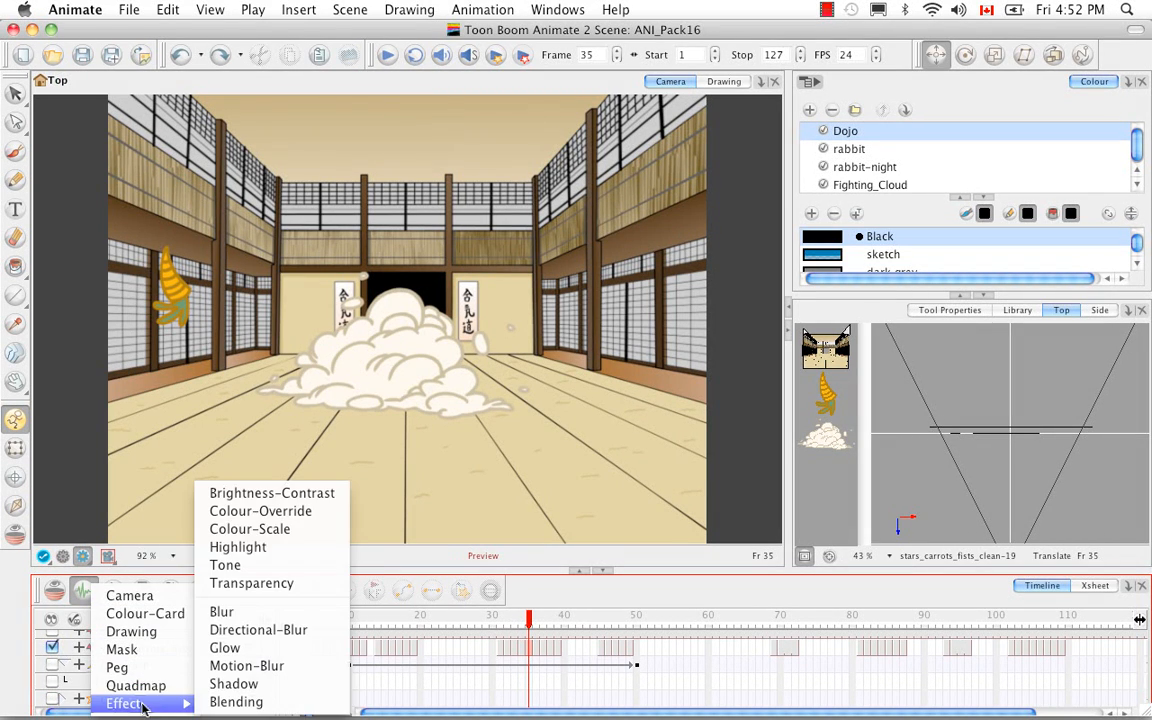
{"action": "left_click", "coordinate": [313, 515]}
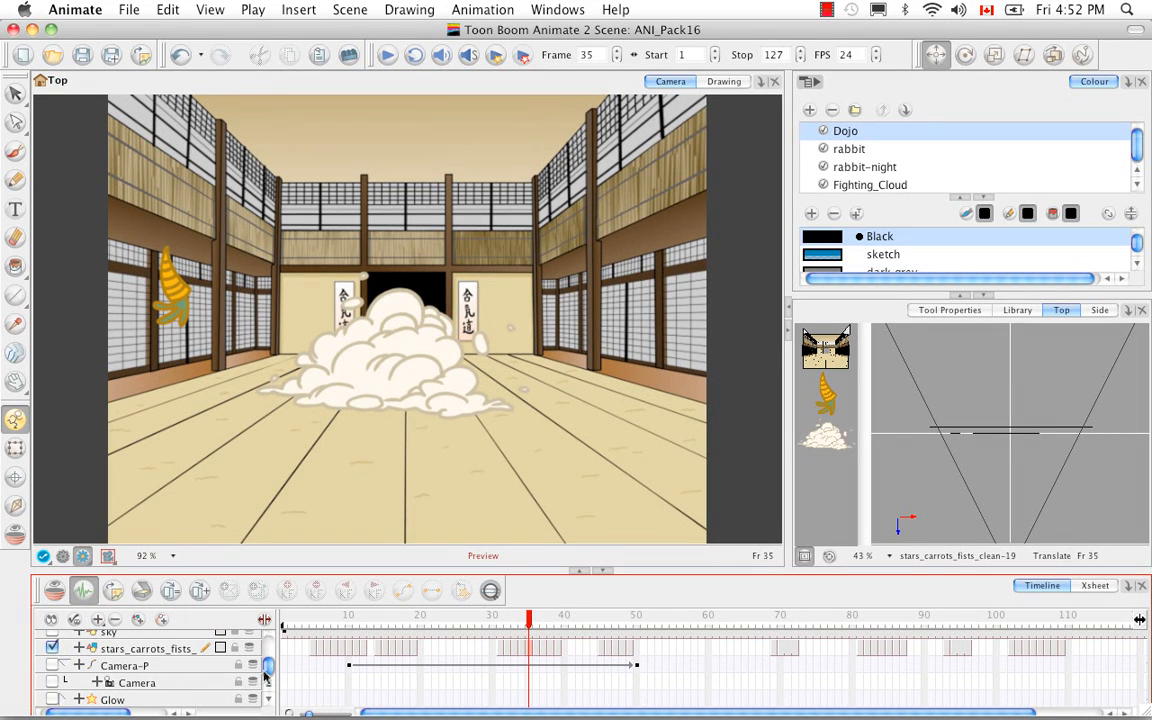
Attach the fighting_cloud layer beneath the Colour-Override effect
{"action": "left_click_drag", "start_coordinate": [268, 672], "coordinate": [268, 647]}
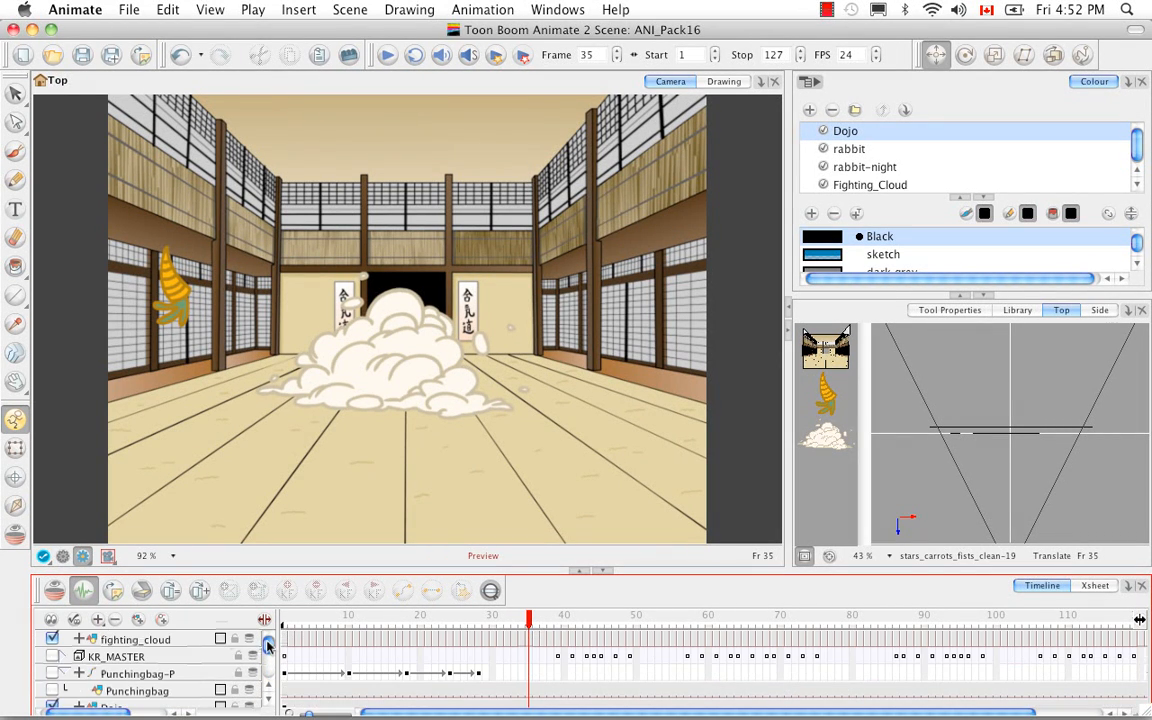
{"action": "left_click", "coordinate": [186, 645]}
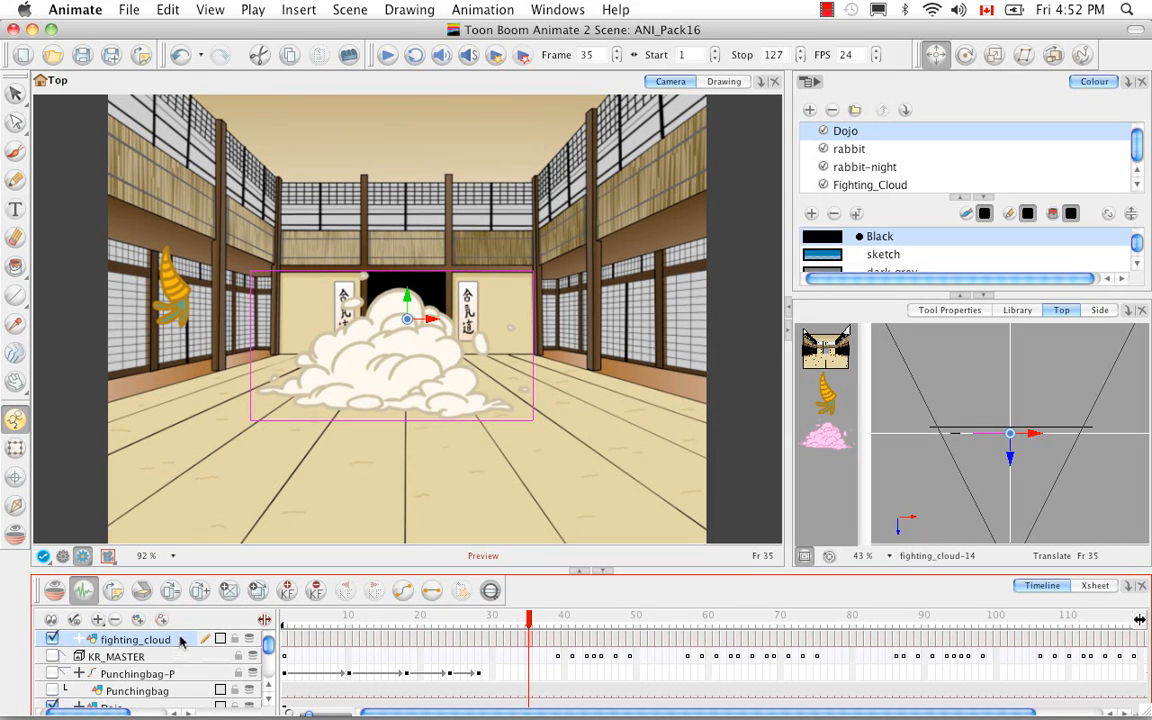
{"action": "scroll", "coordinate": [177, 670], "scroll_direction": "right", "scroll_amount": 3}
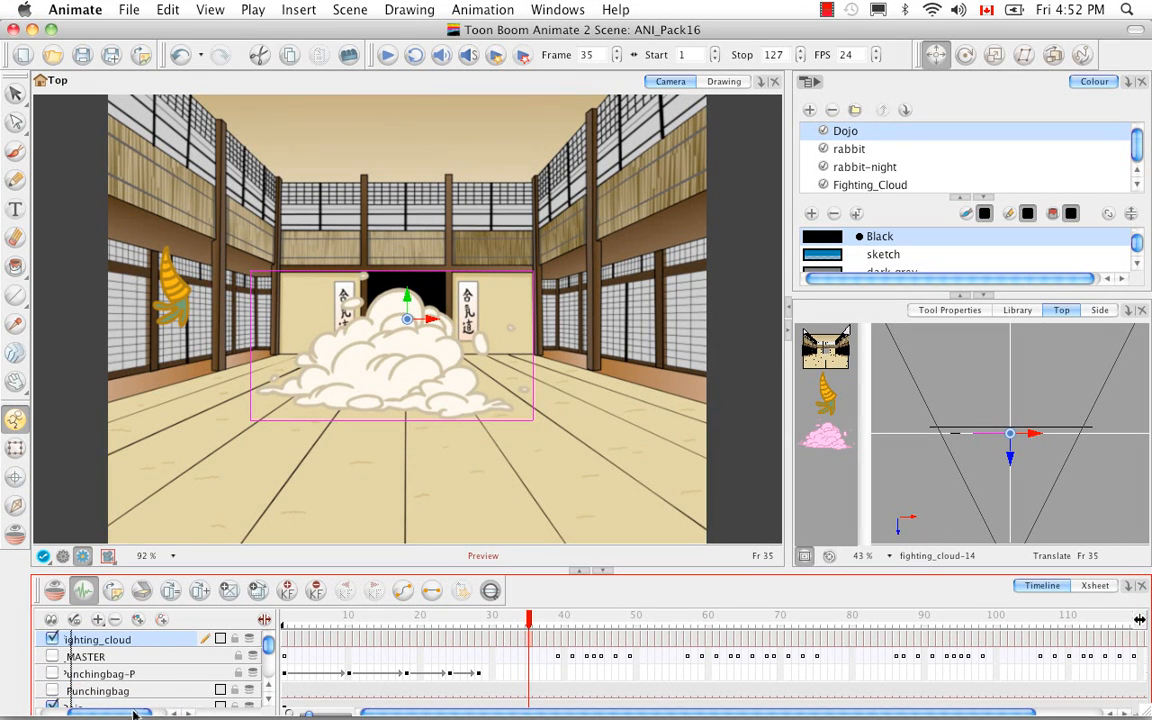
{"action": "scroll", "coordinate": [134, 708], "scroll_direction": "down", "scroll_amount": 5}
{"action": "scroll", "coordinate": [138, 700], "scroll_direction": "down", "scroll_amount": 8}
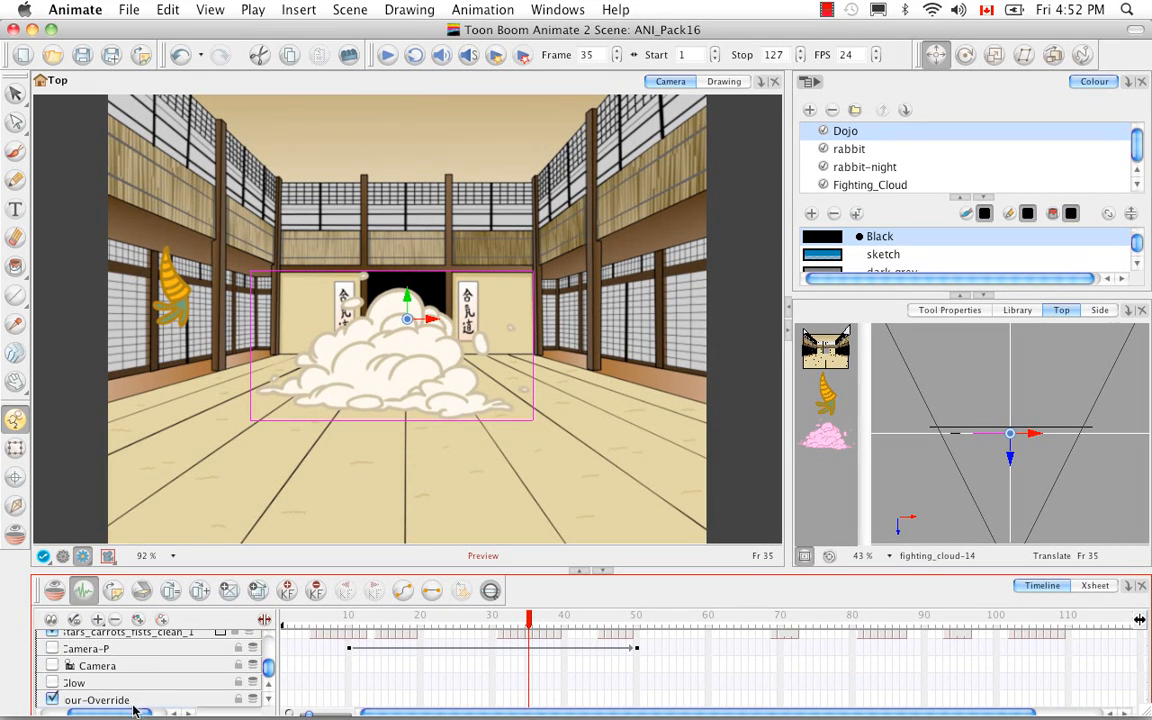
{"action": "scroll", "coordinate": [138, 703], "scroll_direction": "down", "scroll_amount": 2}
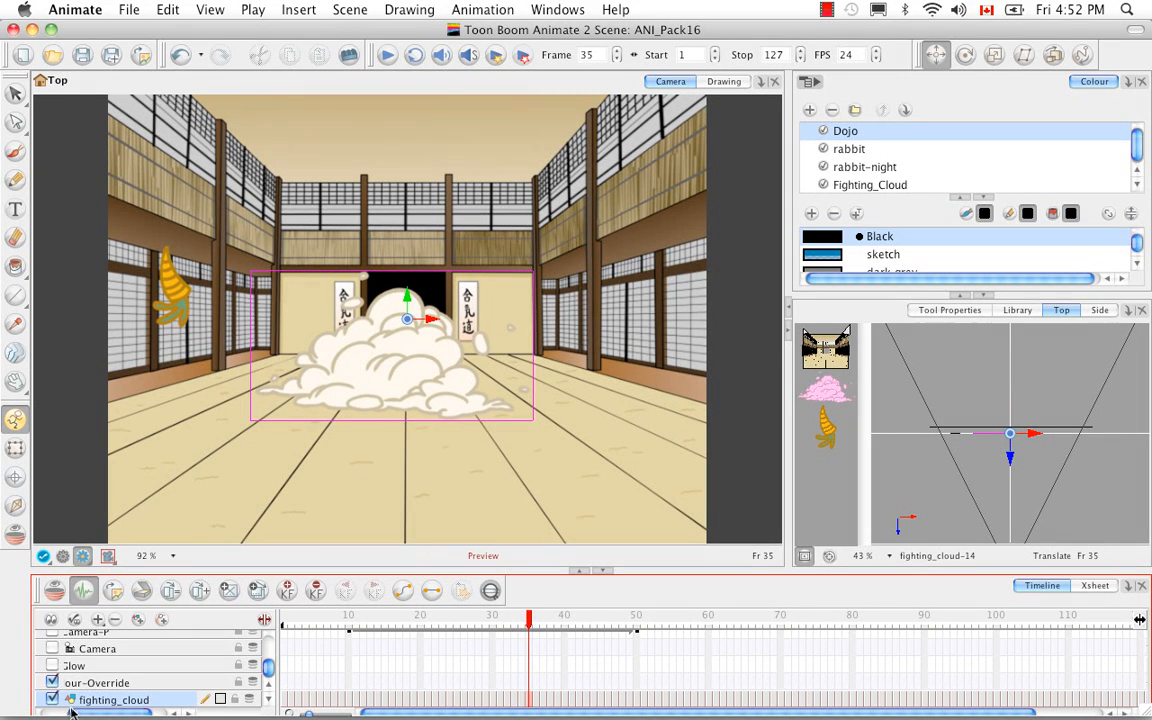
{"action": "scroll", "coordinate": [130, 665], "scroll_direction": "left", "scroll_amount": 3}
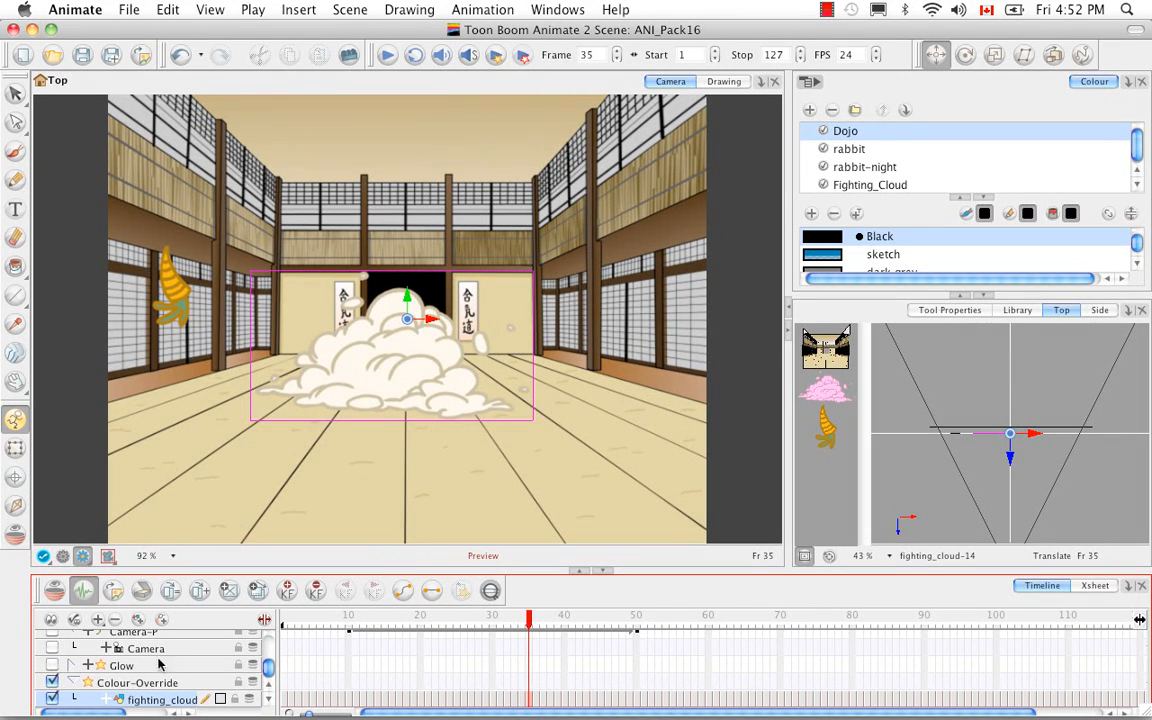
Open the layer properties of the Colour-Override effect and place the window clear of the cloud drawing
{"action": "left_click", "coordinate": [207, 684]}
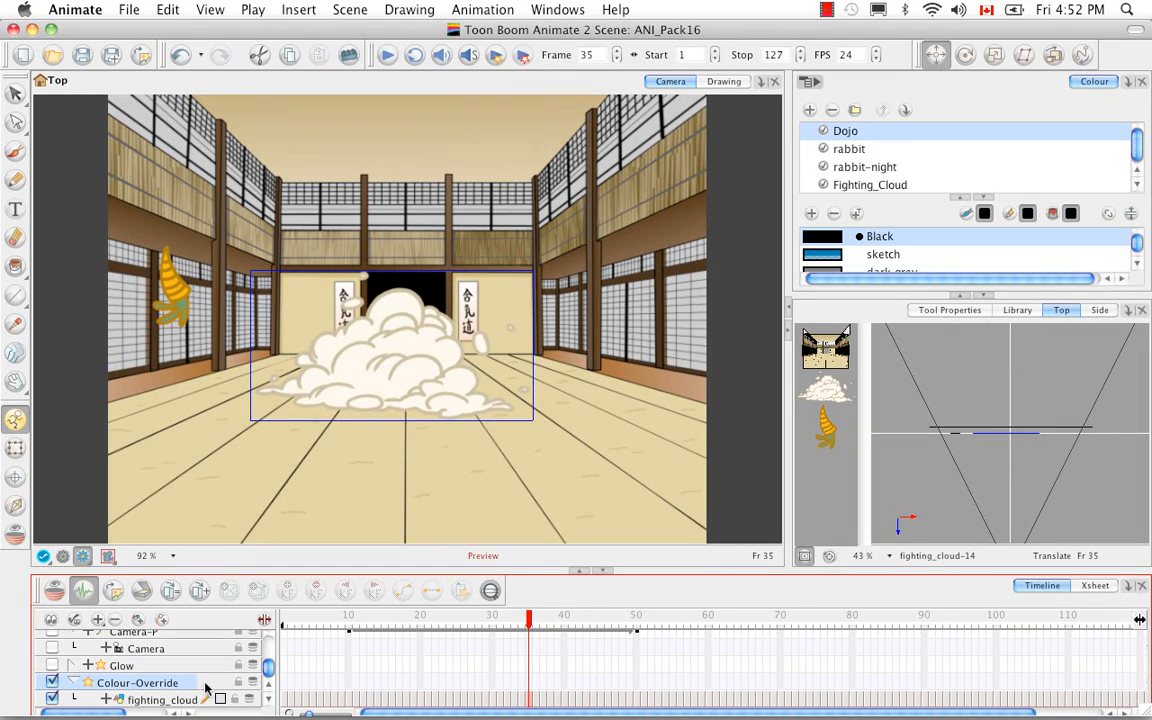
{"action": "double_click", "coordinate": [90, 684]}
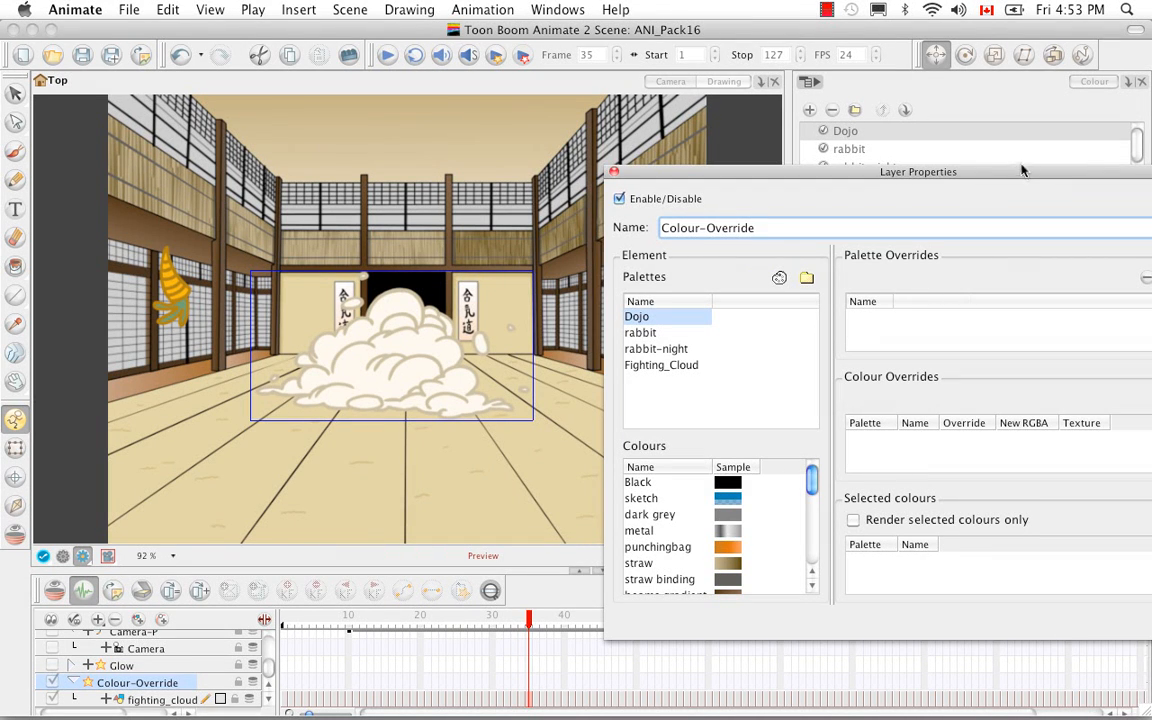
{"action": "left_click_drag", "start_coordinate": [1024, 178], "coordinate": [904, 64]}
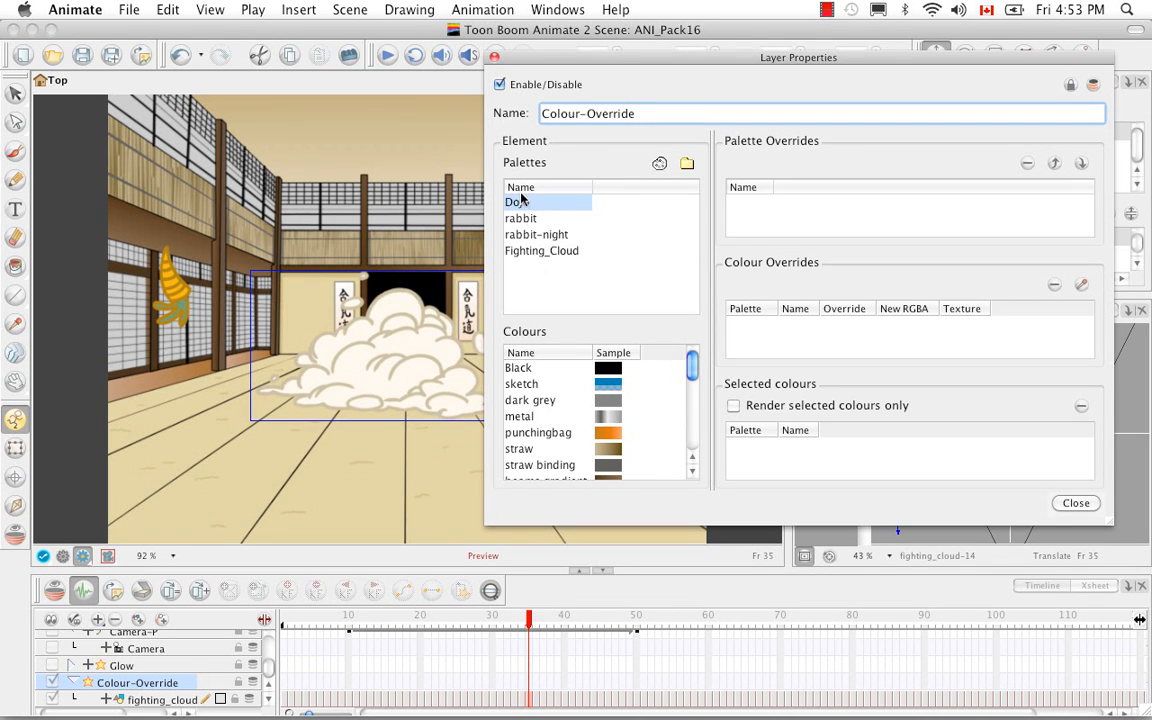
{"action": "left_click_drag", "start_coordinate": [596, 58], "coordinate": [265, 55]}
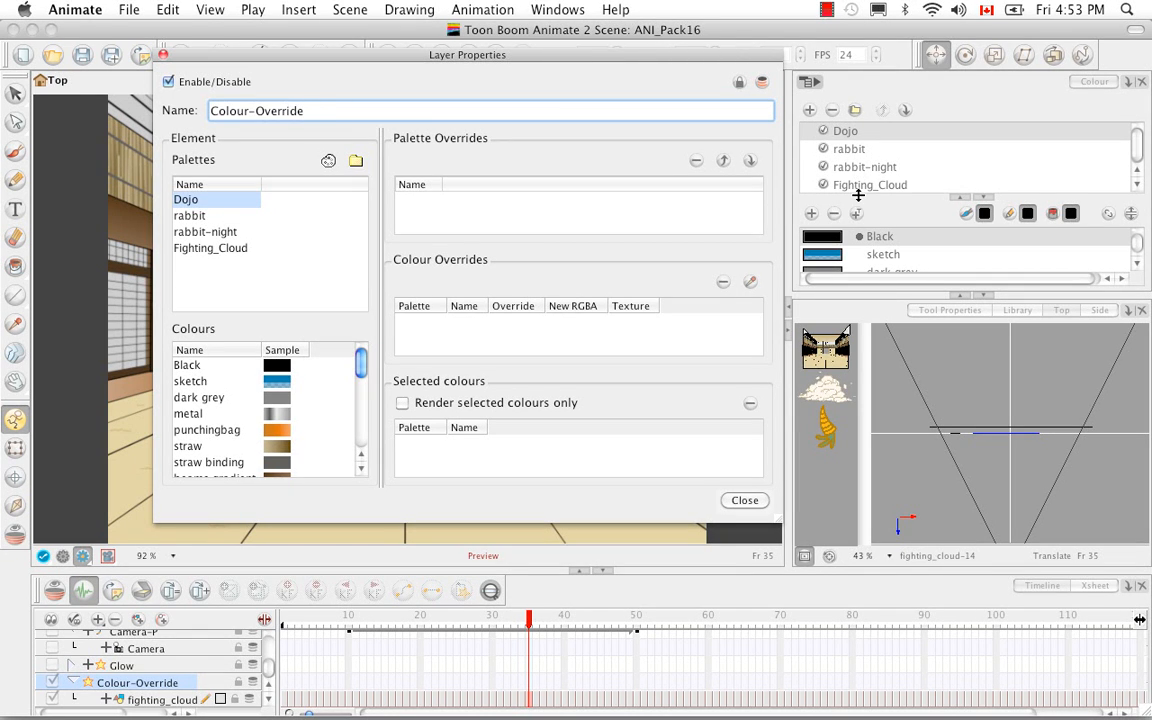
{"action": "left_click_drag", "start_coordinate": [405, 52], "coordinate": [653, 77]}
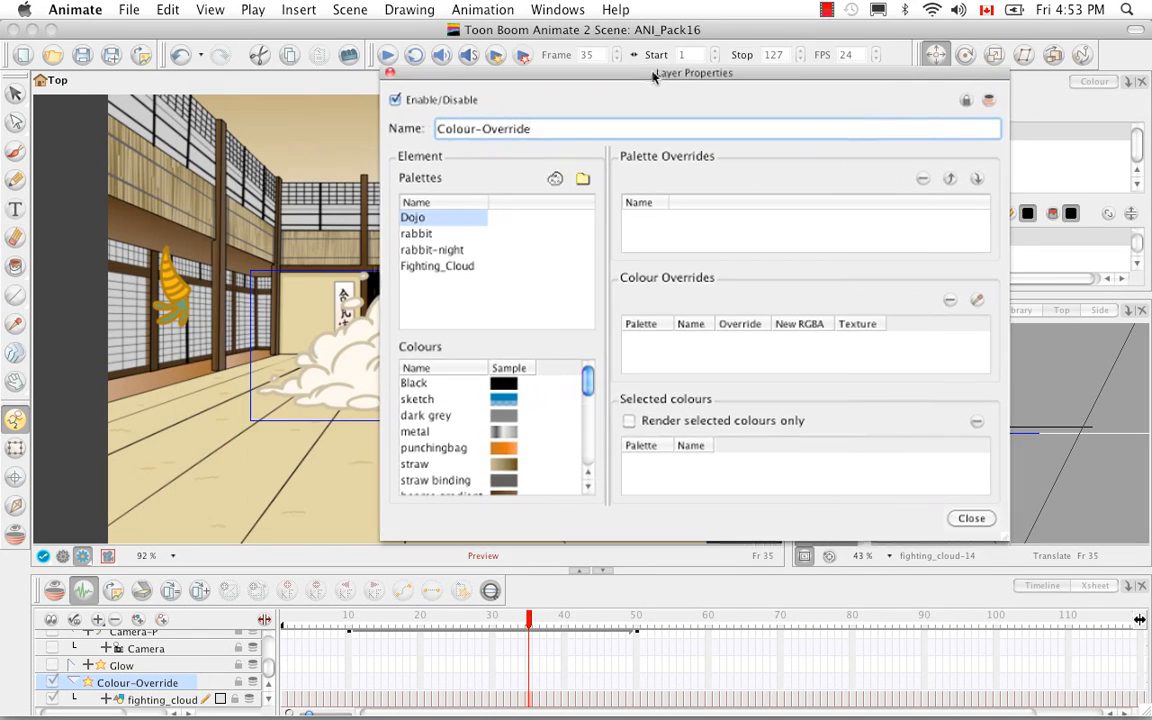
Examine the colours of the rabbit, rabbit-night and Fighting_Cloud palettes, and view the Palette Browser before closing it
{"action": "left_click", "coordinate": [450, 233]}
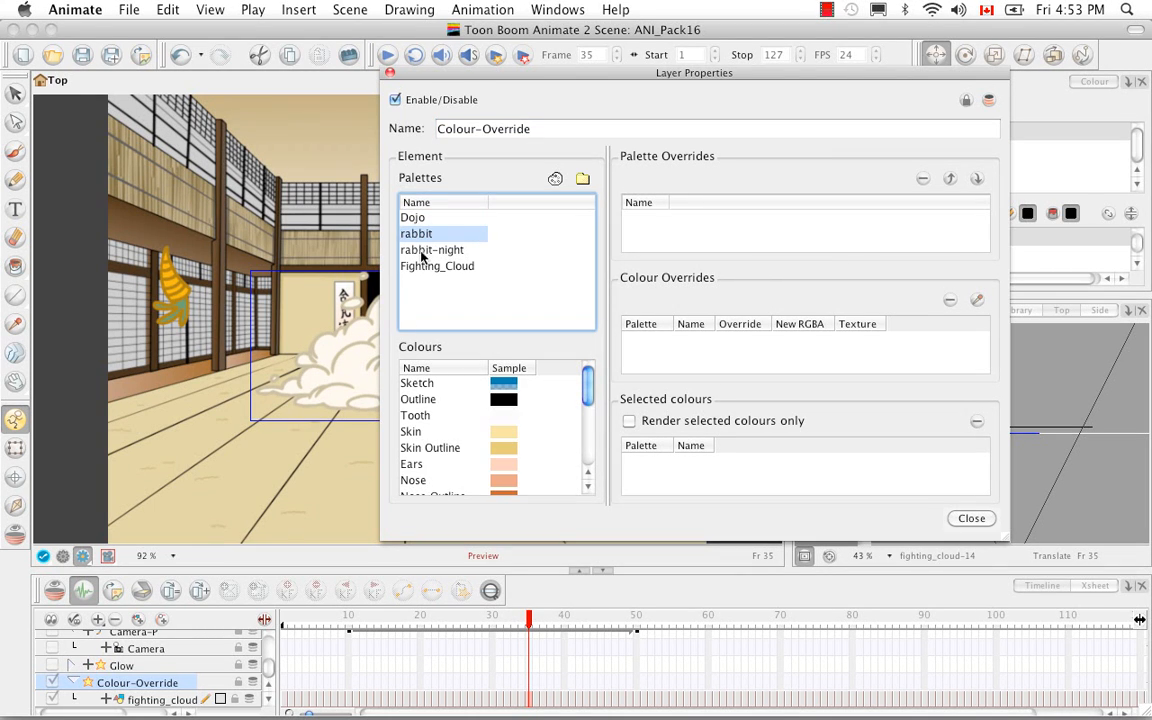
{"action": "left_click", "coordinate": [422, 250]}
{"action": "left_click", "coordinate": [428, 266]}
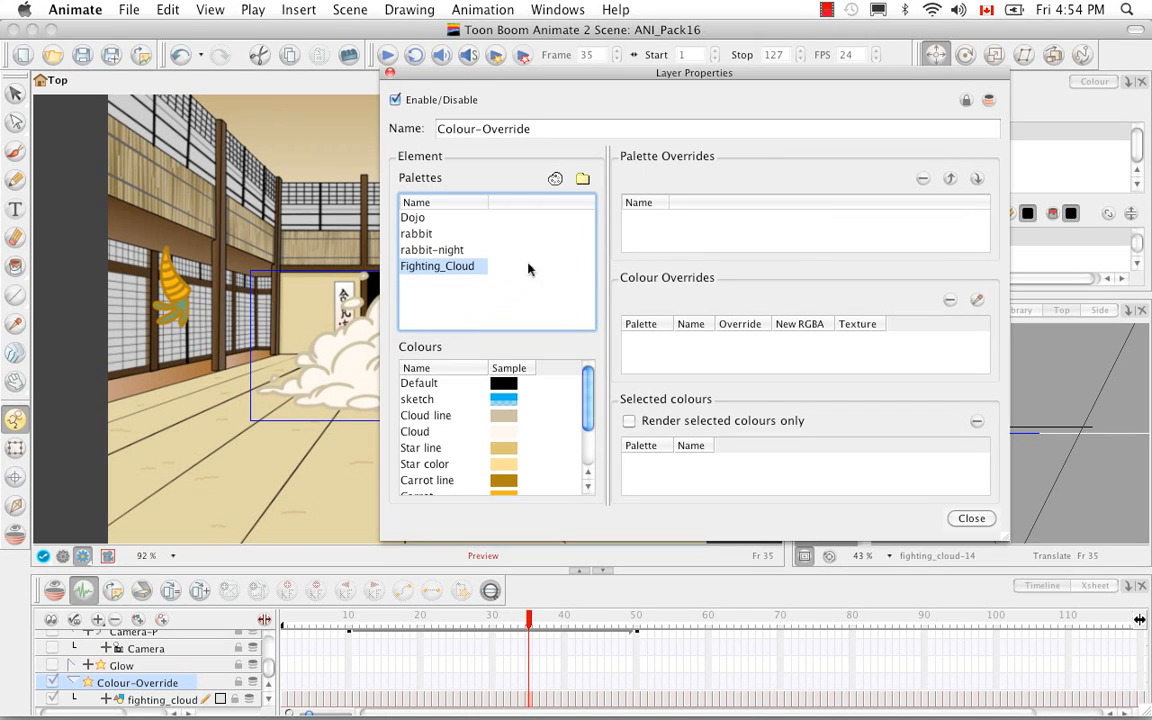
{"action": "left_click", "coordinate": [557, 178]}
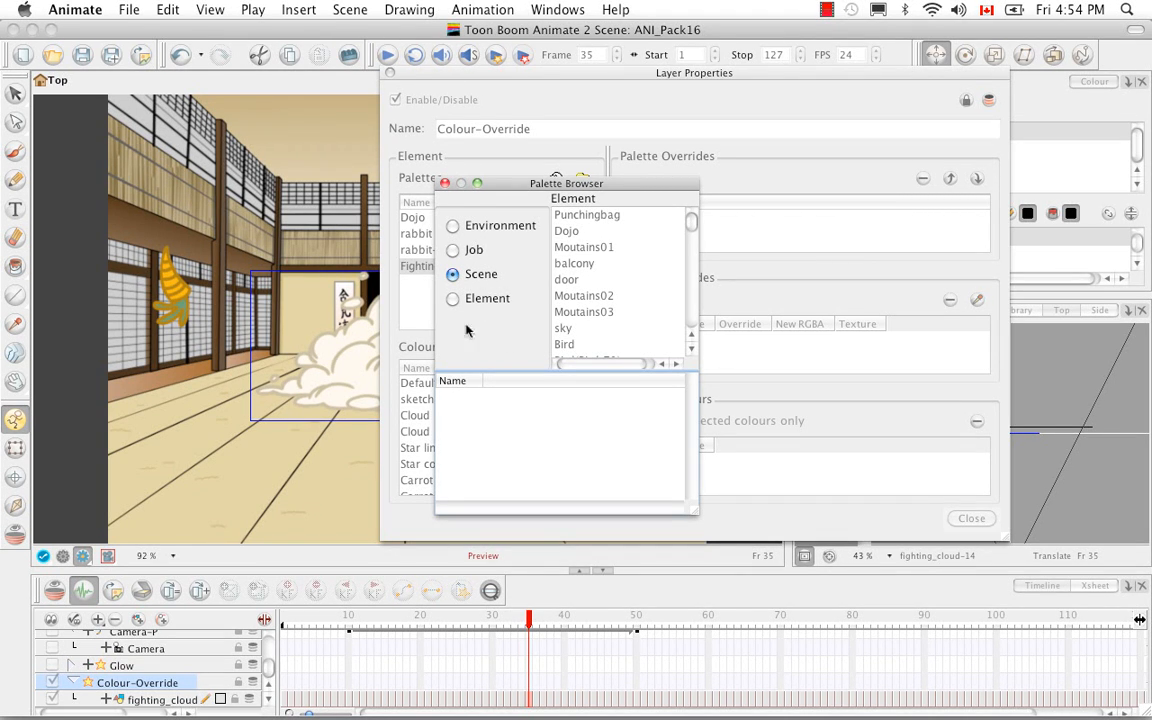
{"action": "left_click", "coordinate": [445, 184]}
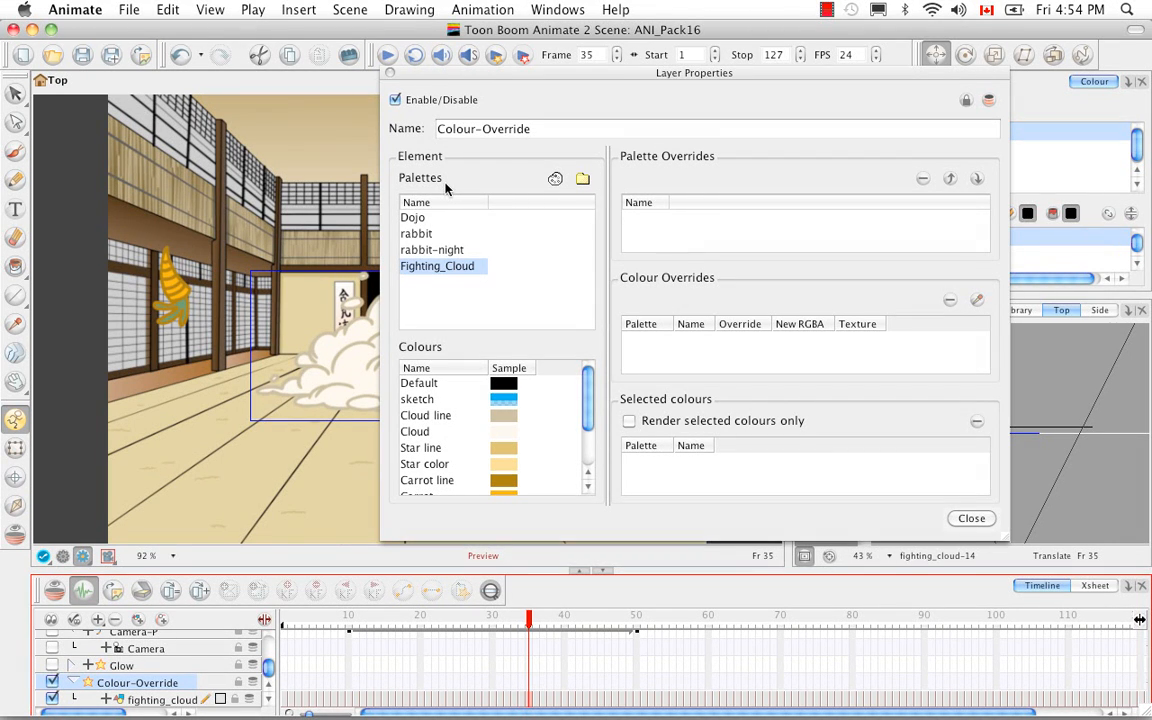
Load Text.plt from GatheringContent's palette-library into the Colour-Override palettes and show its colours
{"action": "left_click", "coordinate": [582, 180]}
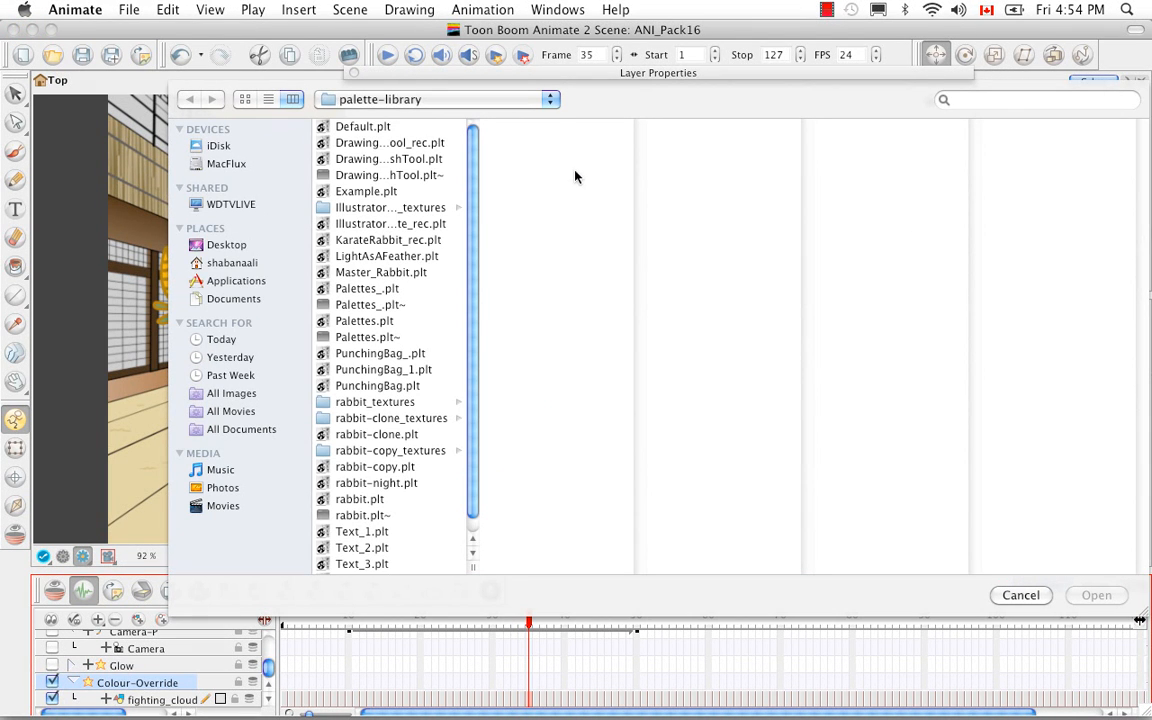
{"action": "left_click", "coordinate": [551, 111]}
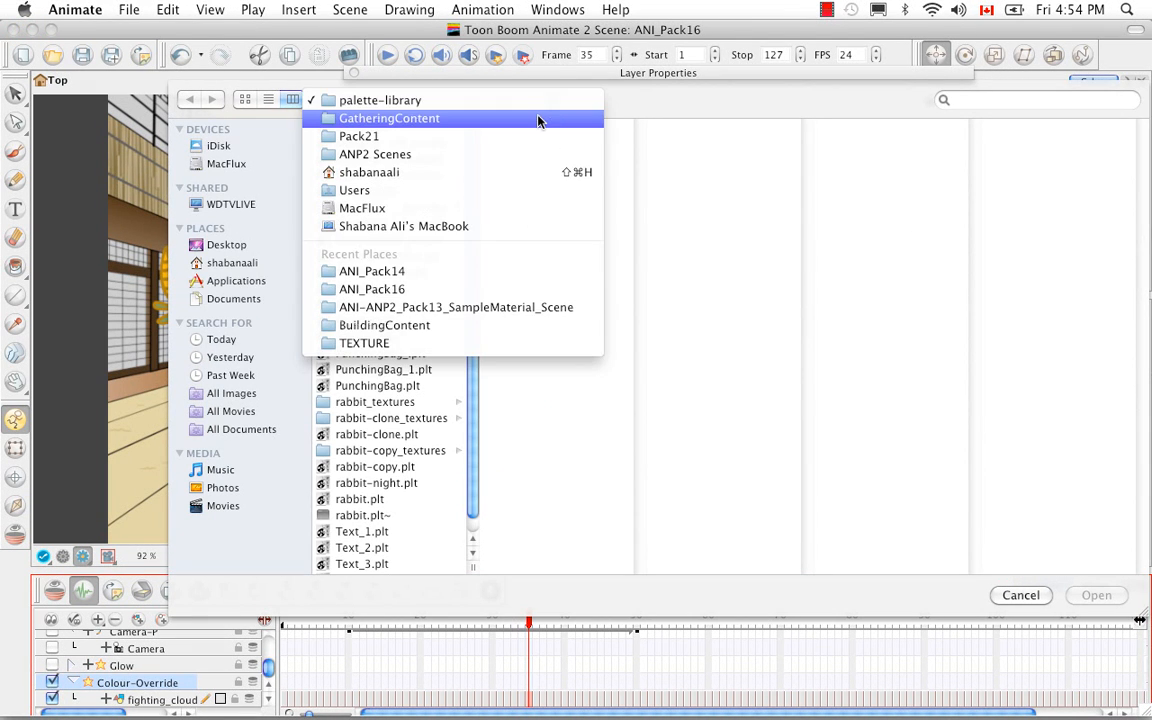
{"action": "left_click", "coordinate": [537, 116]}
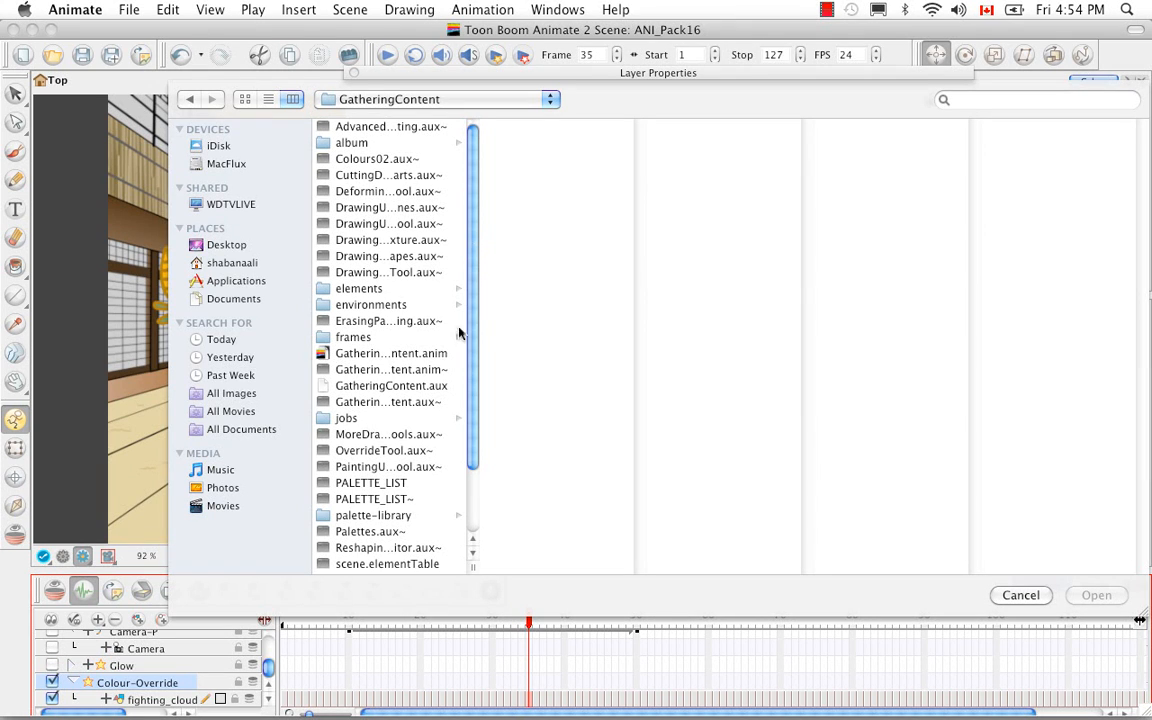
{"action": "left_click", "coordinate": [385, 515]}
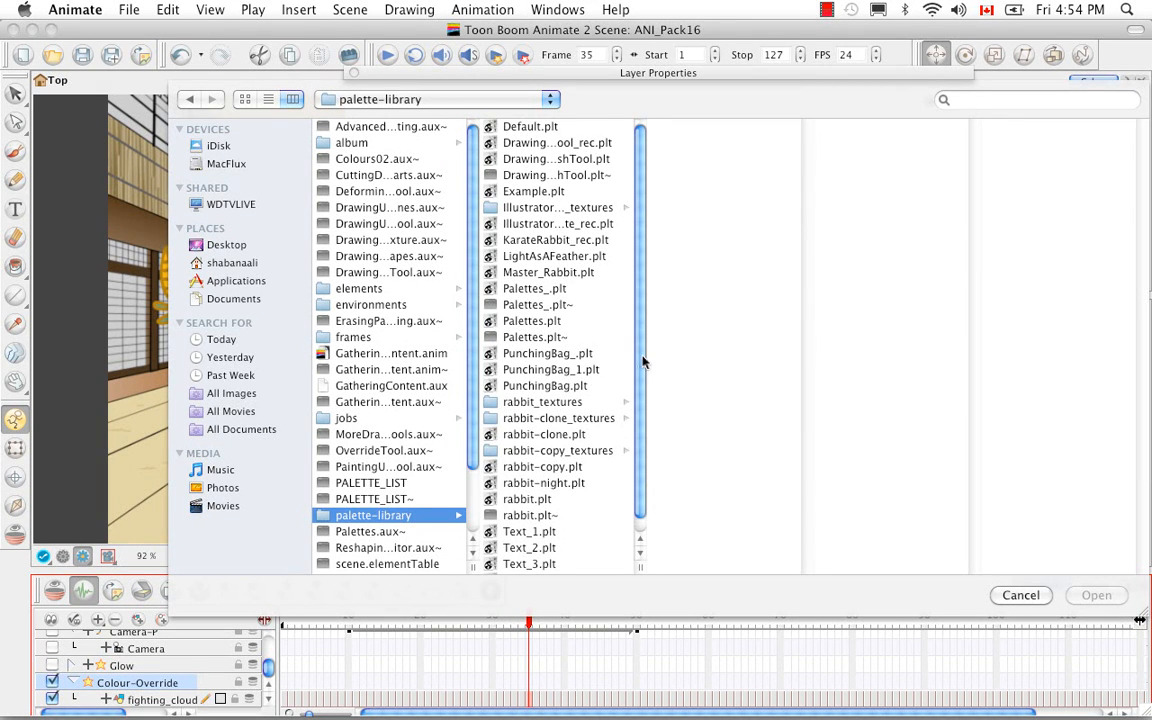
{"action": "scroll", "coordinate": [640, 400], "scroll_direction": "down", "scroll_amount": 1}
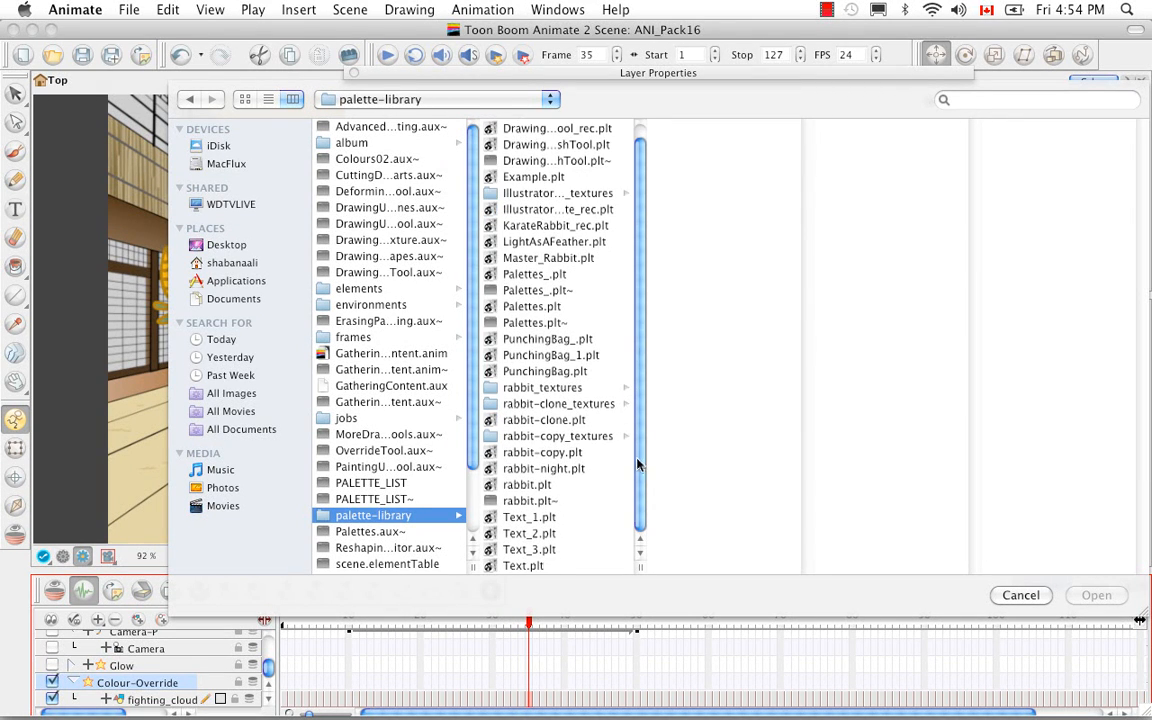
{"action": "left_click", "coordinate": [522, 566]}
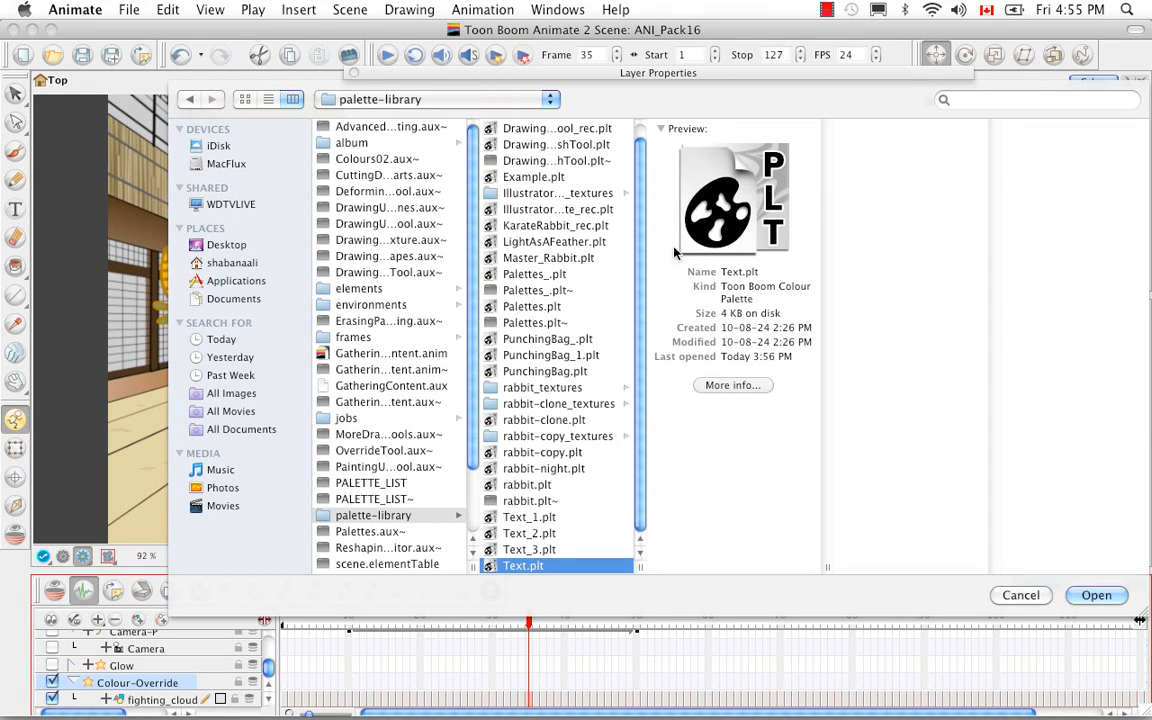
{"action": "left_click", "coordinate": [1095, 596]}
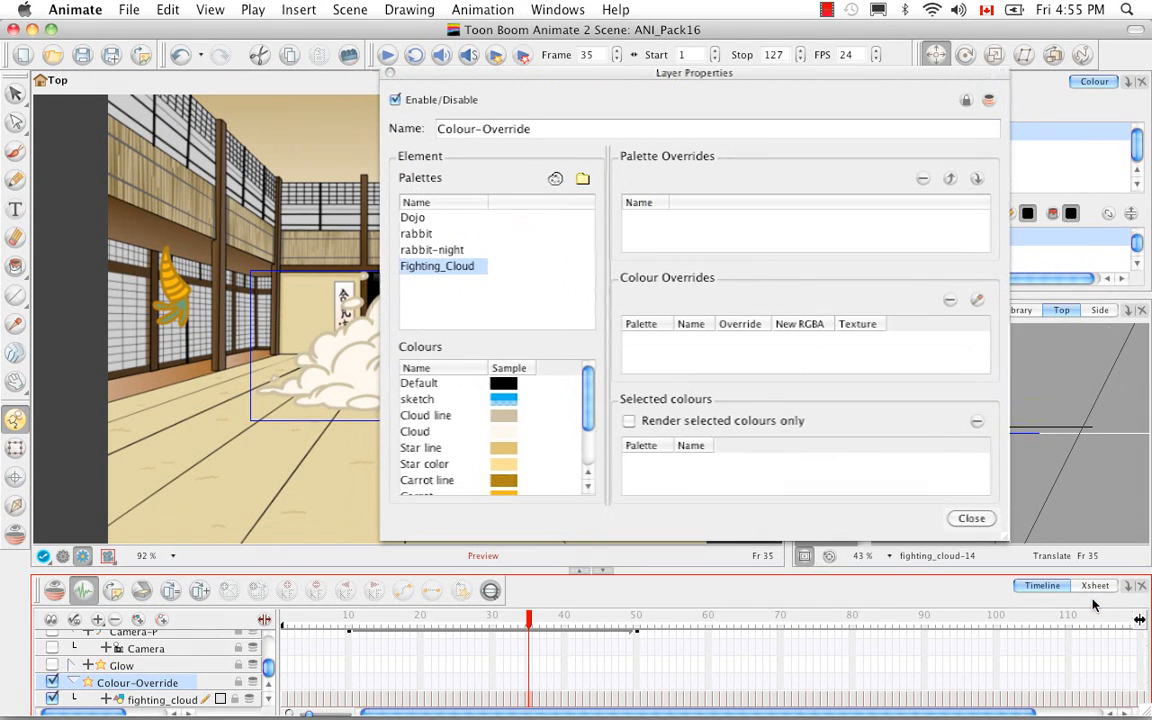
{"action": "left_click", "coordinate": [408, 282]}
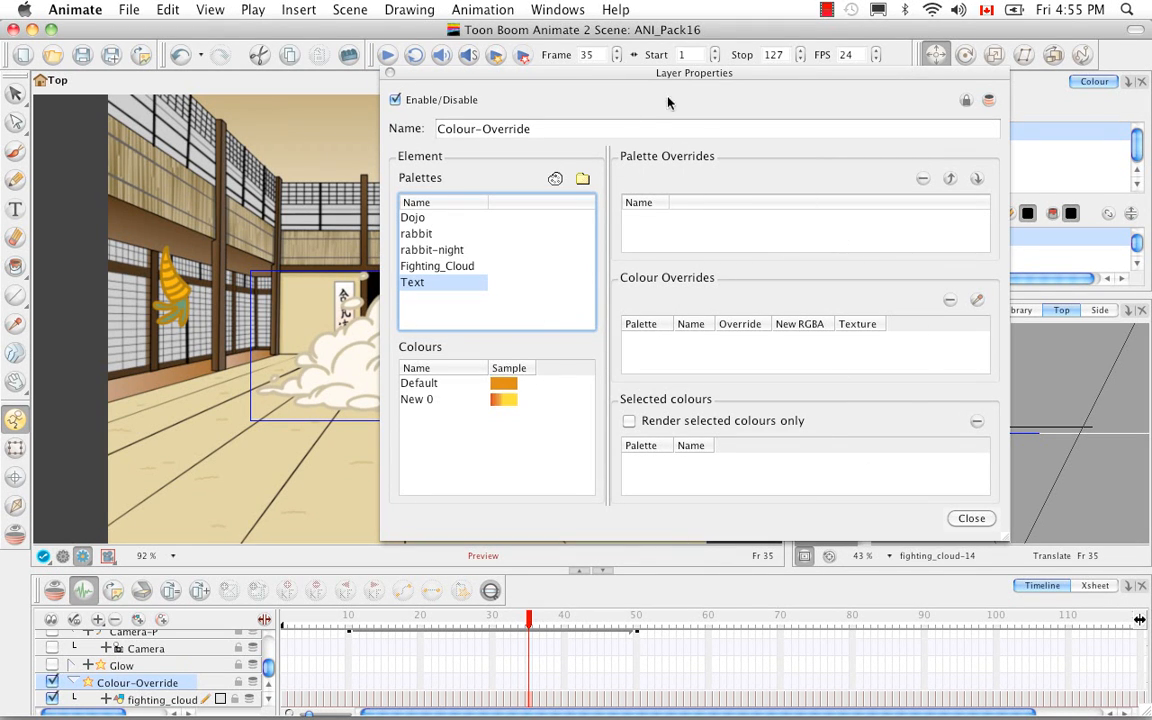
Compare the rabbit and rabbit-night palettes, and add rabbit-night to the Palette Overrides of the Colour-Override effect
{"action": "left_click_drag", "start_coordinate": [678, 78], "coordinate": [806, 47]}
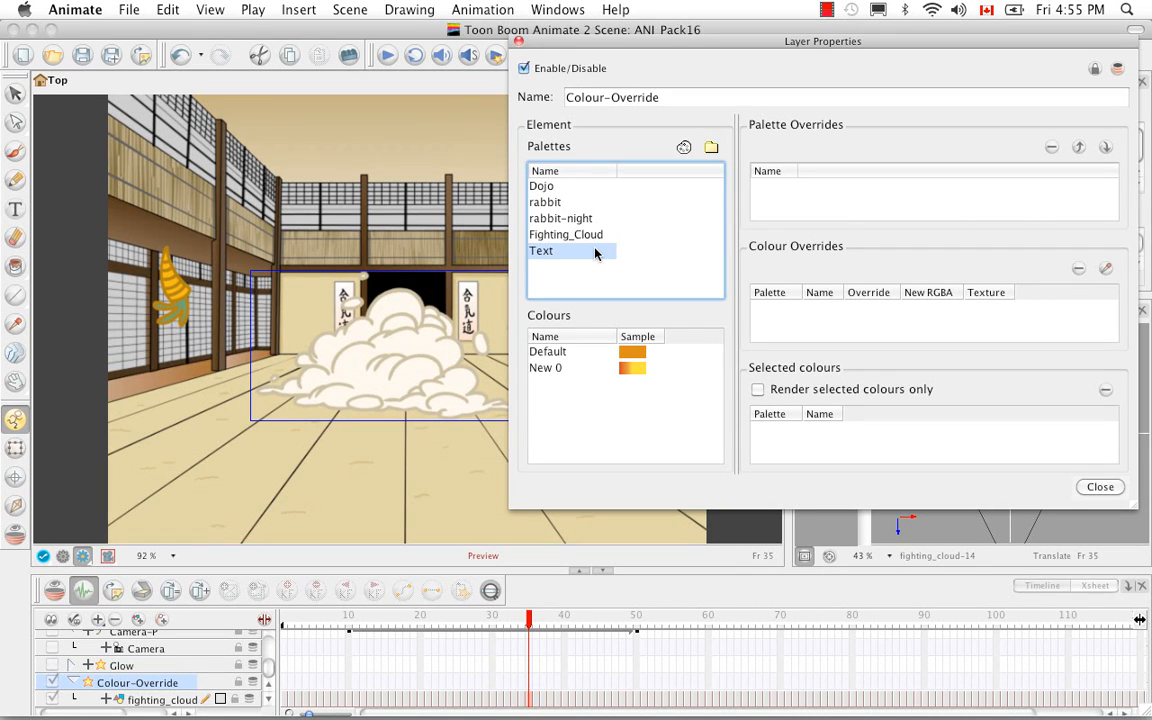
{"action": "left_click", "coordinate": [545, 202]}
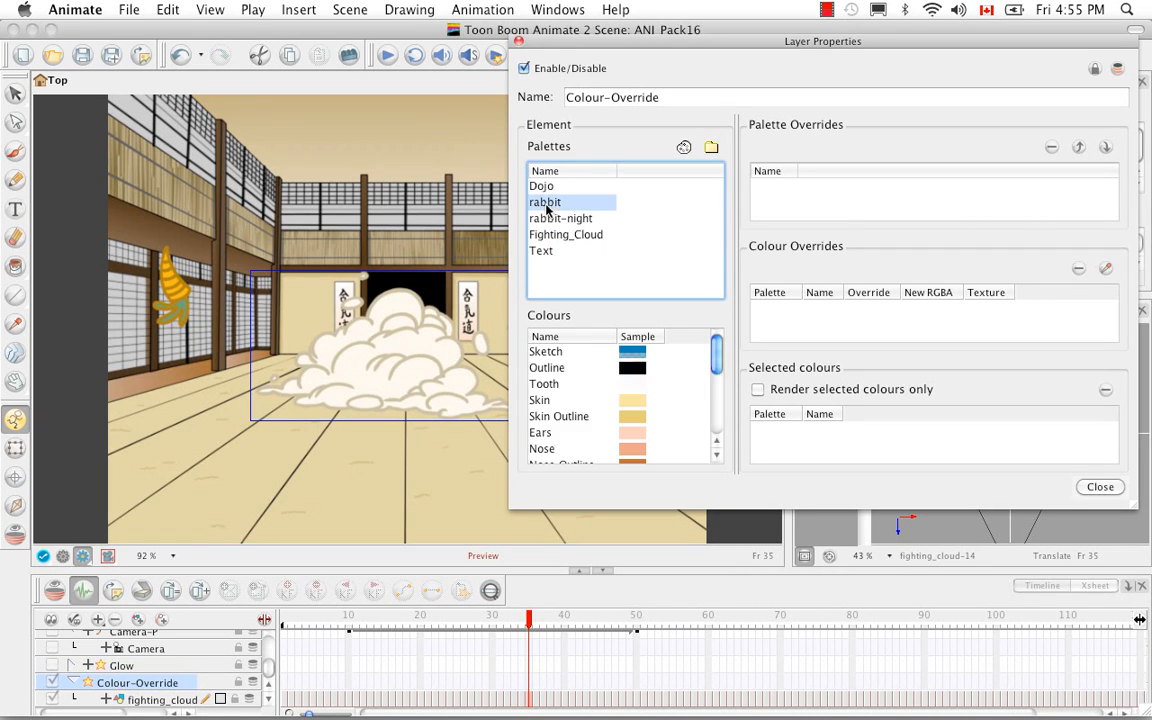
{"action": "left_click", "coordinate": [547, 219]}
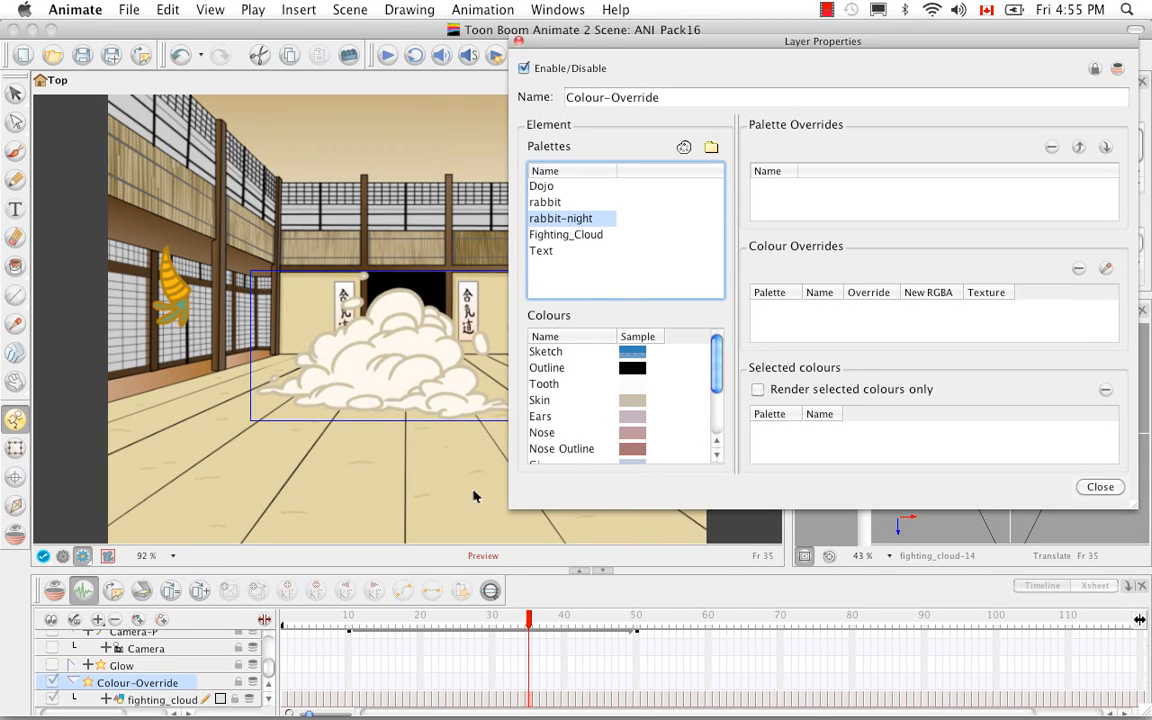
{"action": "left_click", "coordinate": [578, 203]}
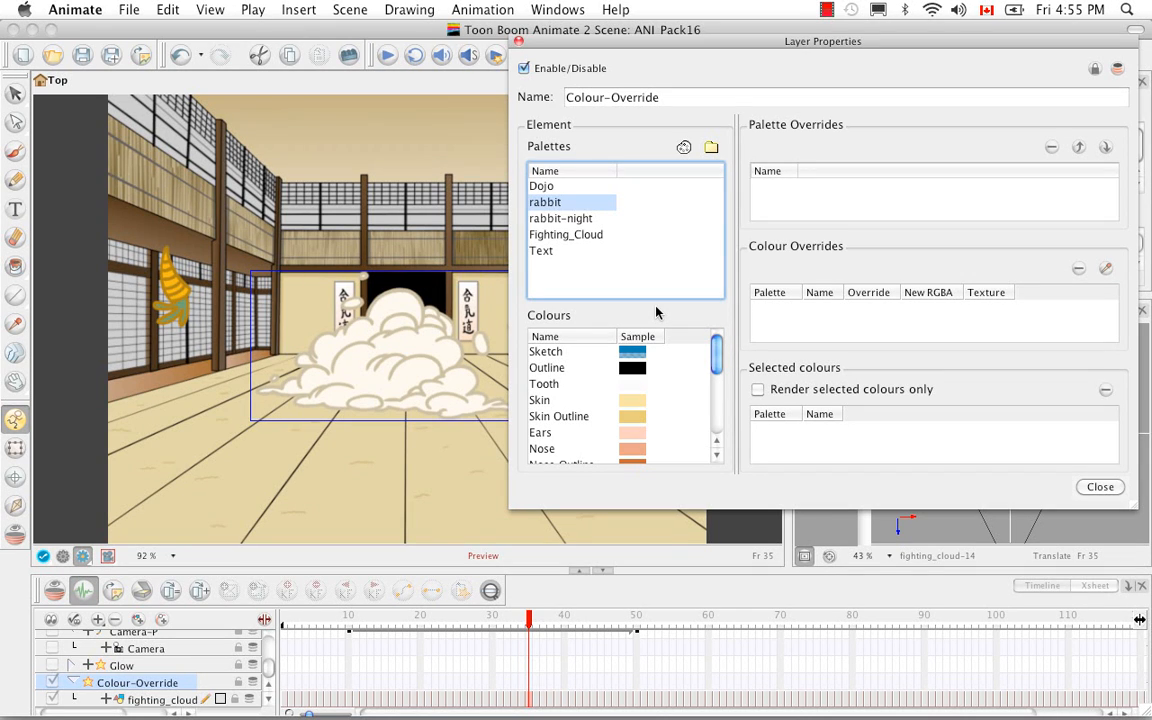
{"action": "left_click", "coordinate": [578, 221]}
{"action": "left_click_drag", "start_coordinate": [578, 223], "coordinate": [791, 200]}
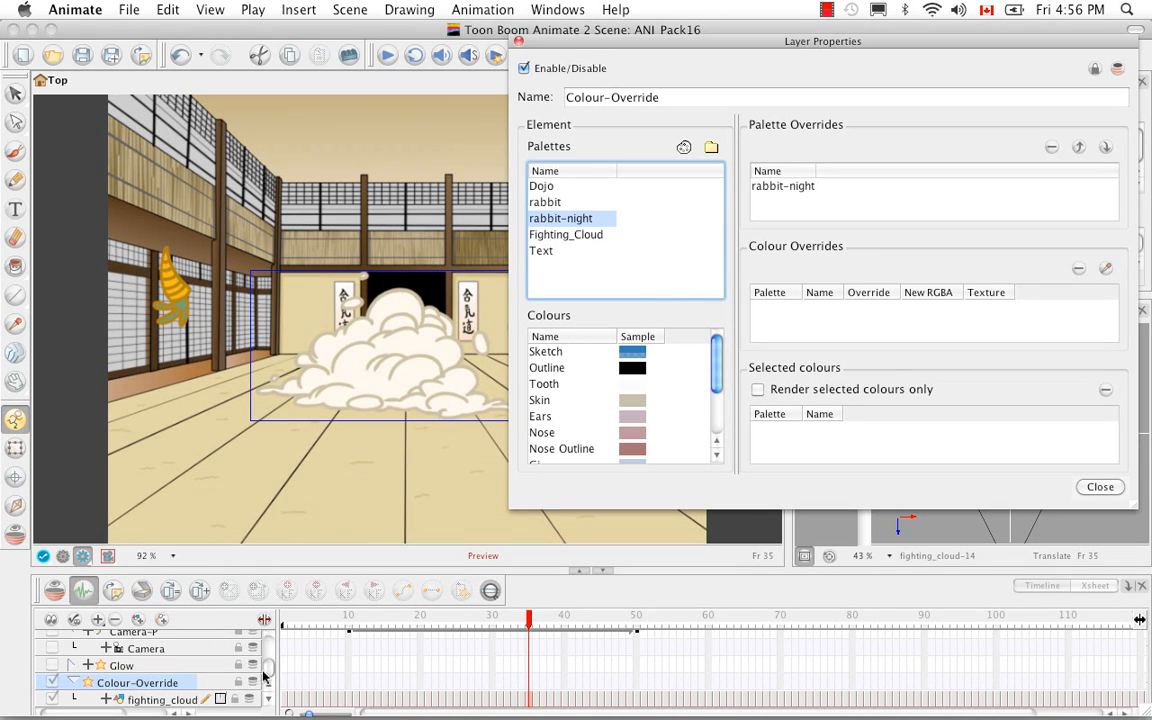
Enable the KR_MASTER layer and attach it to the Colour-Override effect above fighting_cloud
{"action": "left_click_drag", "start_coordinate": [267, 673], "coordinate": [270, 648]}
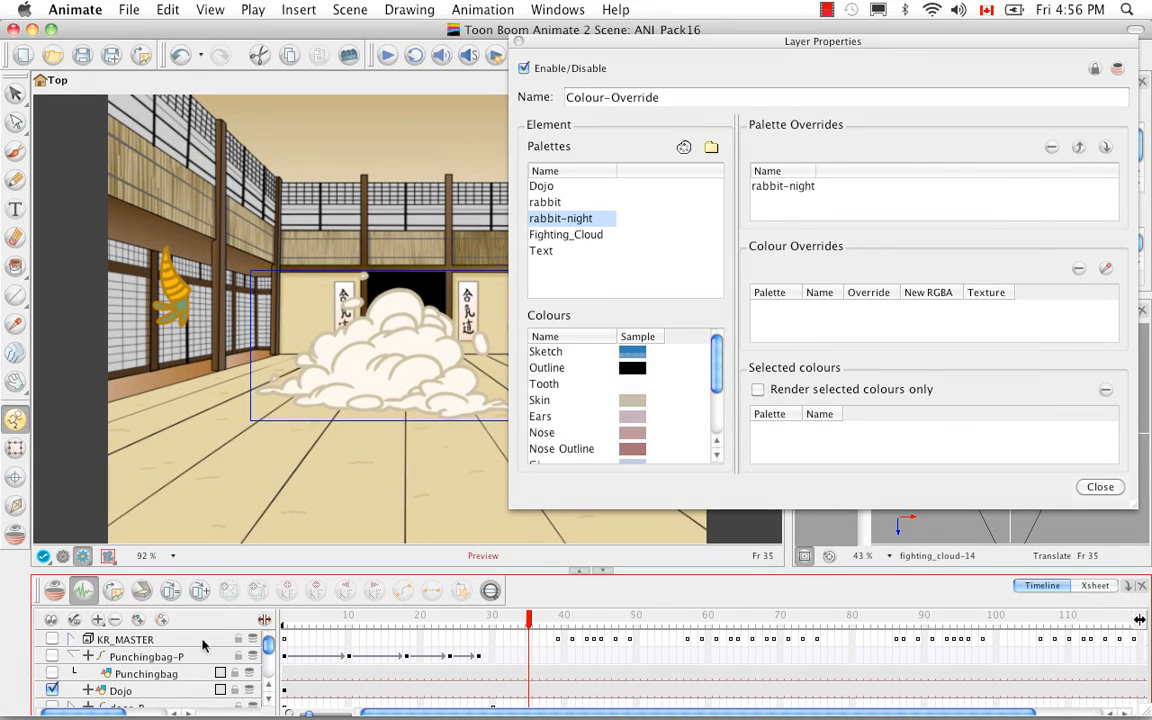
{"action": "left_click", "coordinate": [52, 640]}
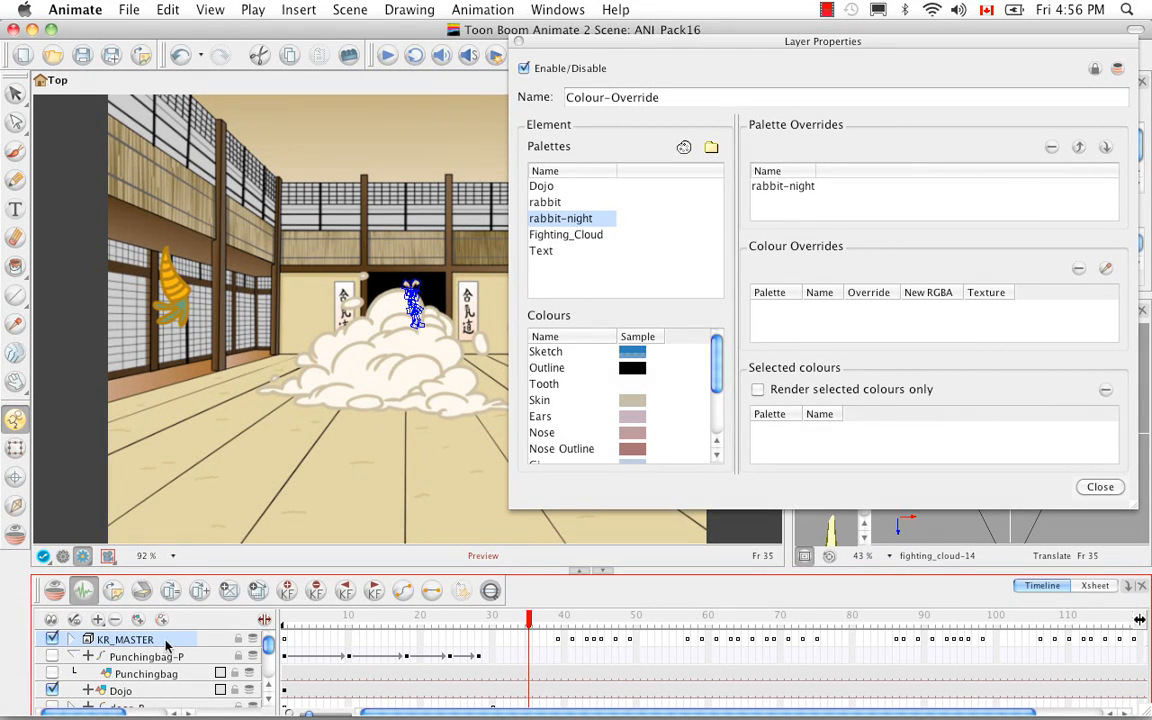
{"action": "scroll", "coordinate": [146, 697], "scroll_direction": "down", "scroll_amount": 3}
{"action": "scroll", "coordinate": [150, 705], "scroll_direction": "down", "scroll_amount": 10}
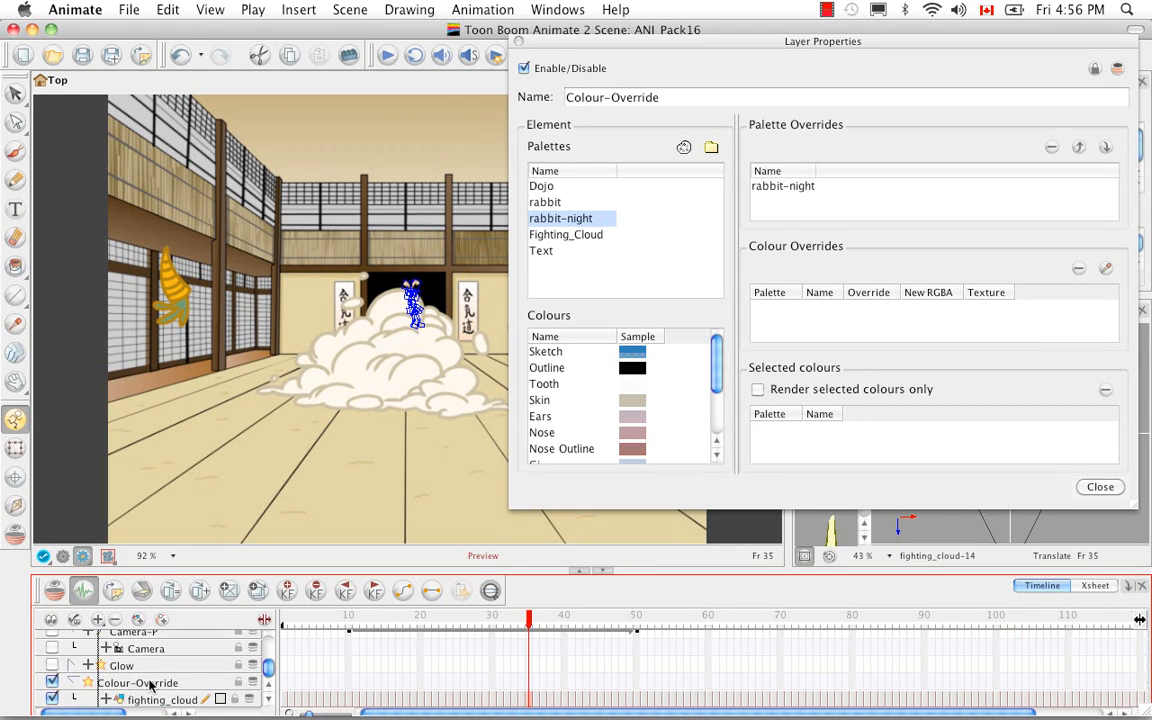
{"action": "left_click_drag", "start_coordinate": [149, 681], "coordinate": [149, 681]}
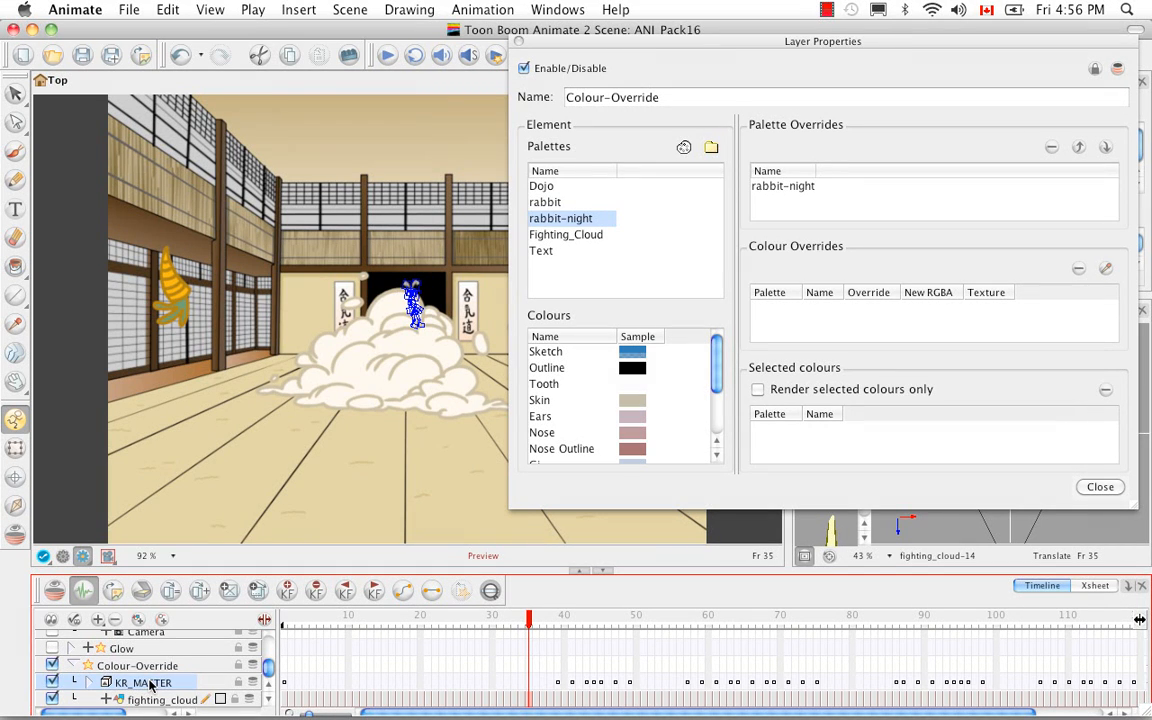
Hide fighting_cloud to reveal the rabbit, remove rabbit-night from the Palette Overrides, and show the rabbit palette's colours
{"action": "left_click", "coordinate": [15, 93]}
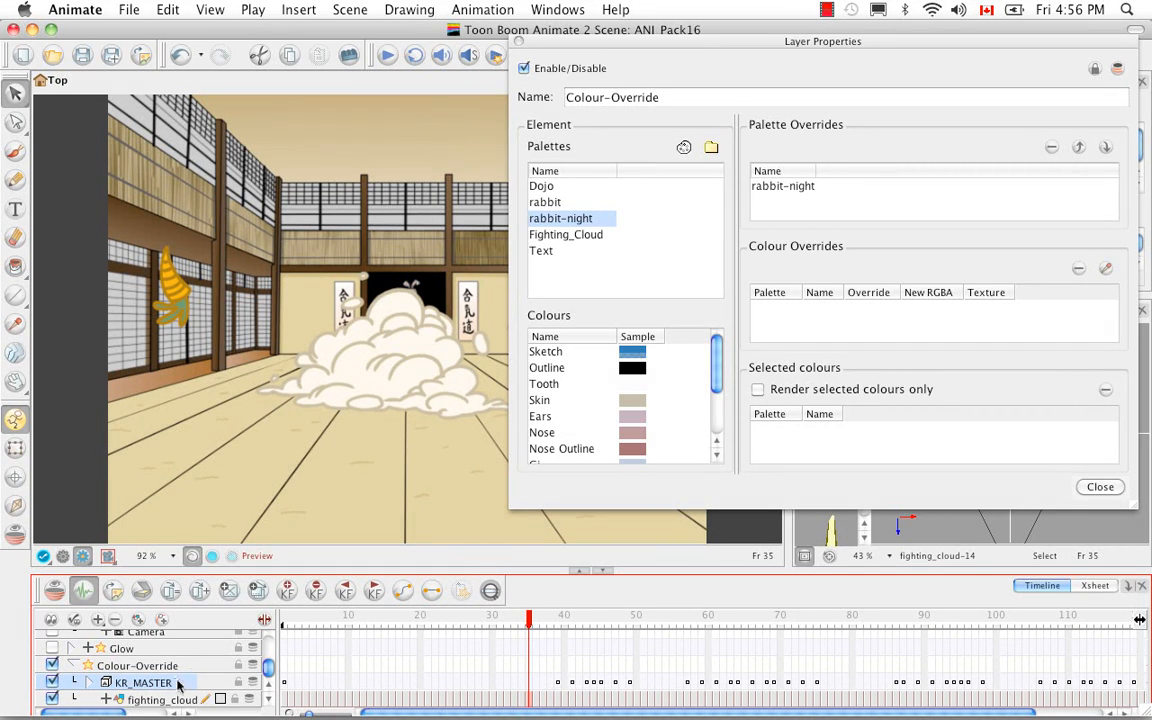
{"action": "left_click", "coordinate": [52, 699]}
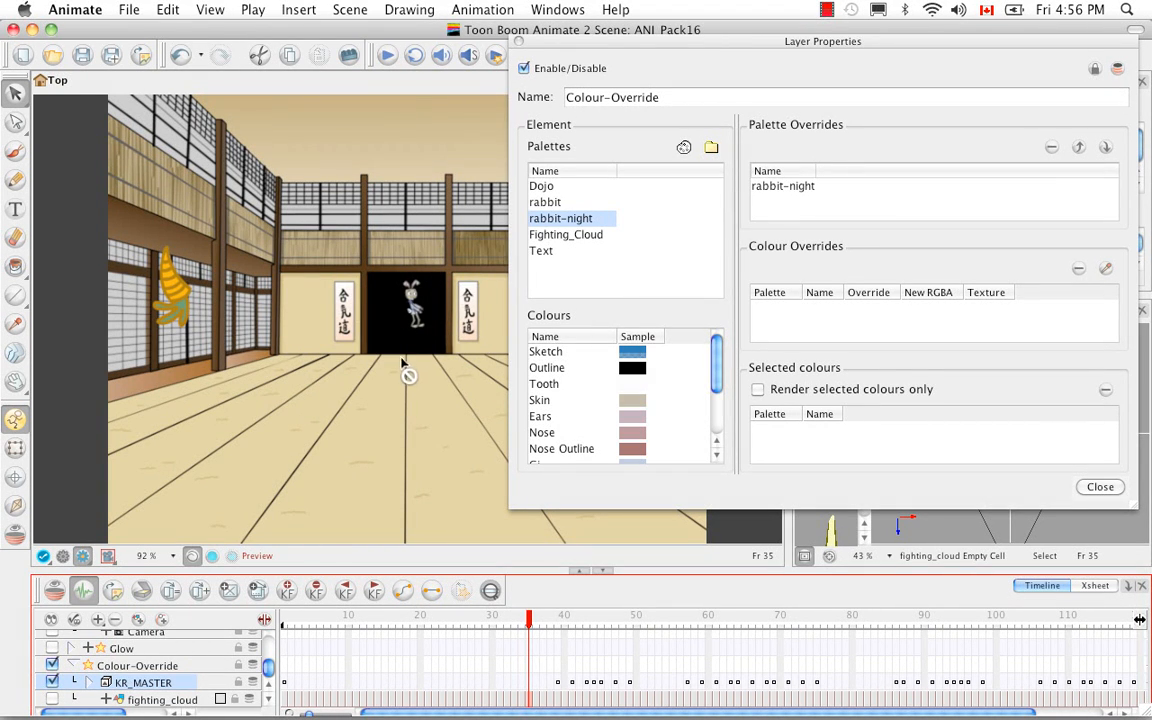
{"action": "left_click", "coordinate": [781, 186]}
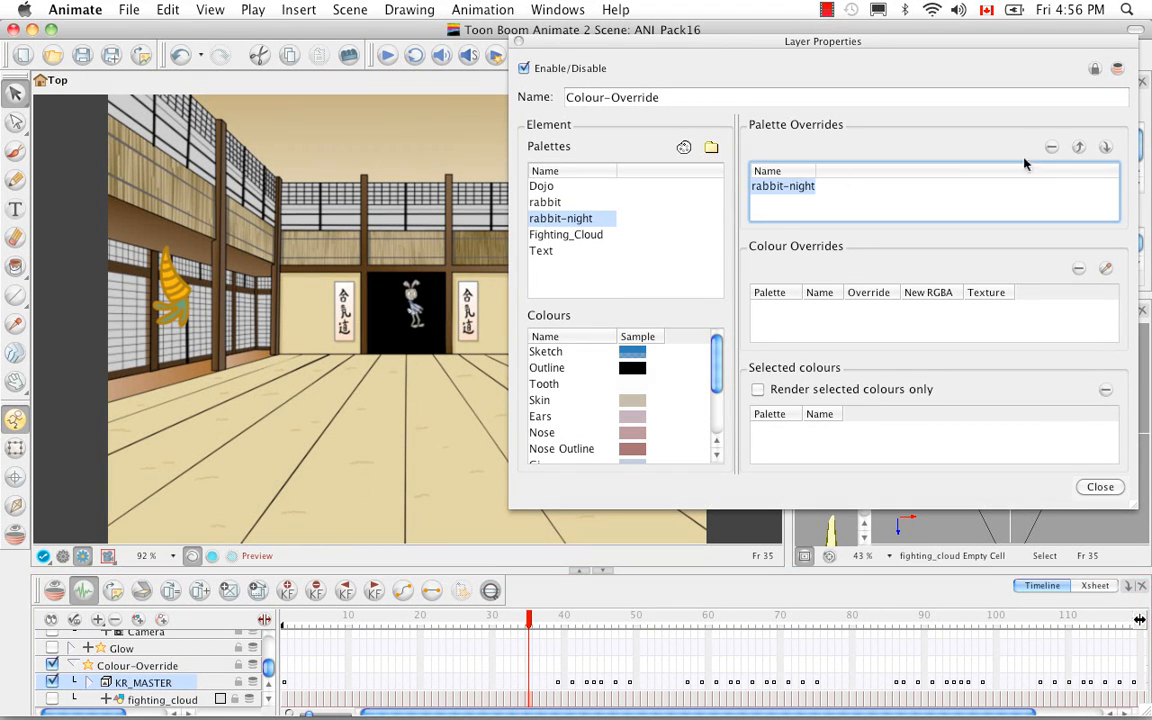
{"action": "left_click", "coordinate": [1054, 148]}
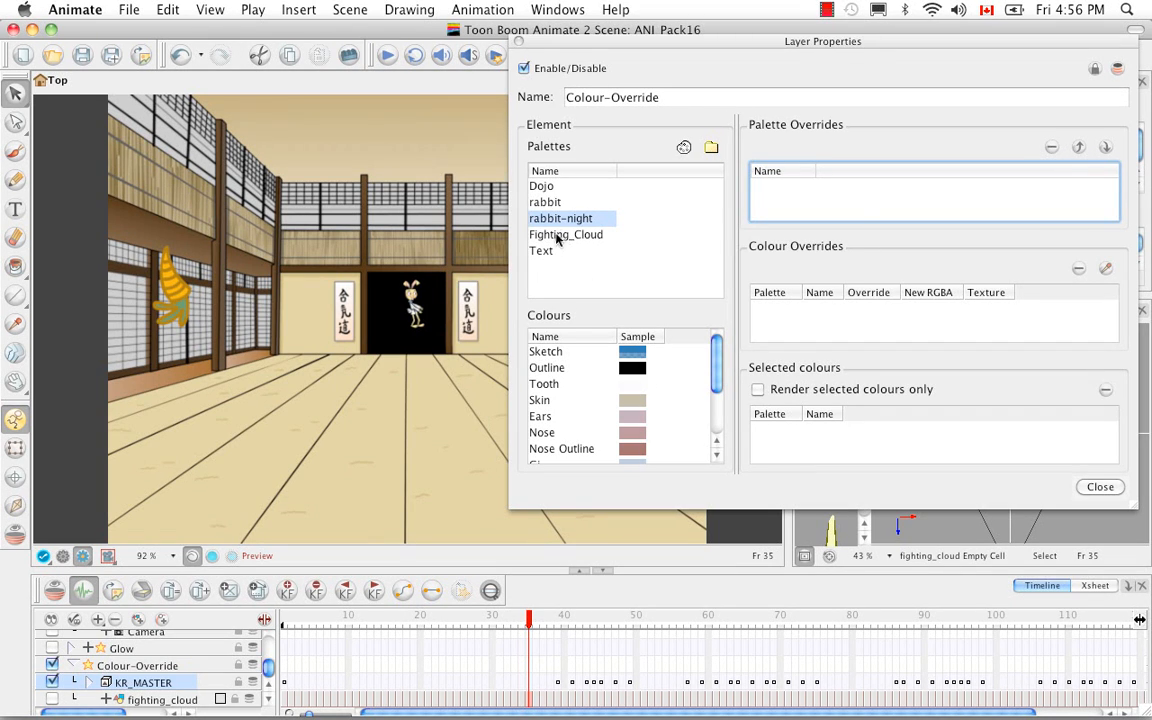
{"action": "left_click", "coordinate": [548, 203]}
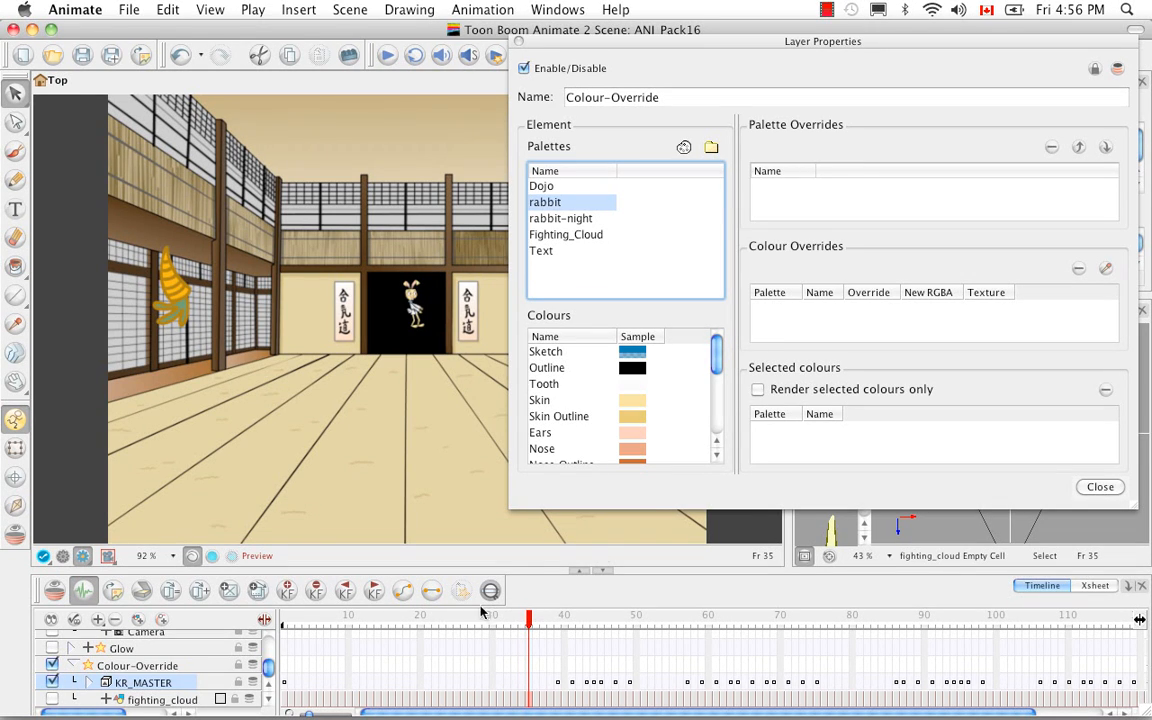
Hide KR_MASTER, show fighting_cloud again, and add the Fighting_Cloud palette's Cloud colour to the Colour Overrides
{"action": "left_click", "coordinate": [52, 682]}
{"action": "left_click", "coordinate": [52, 699]}
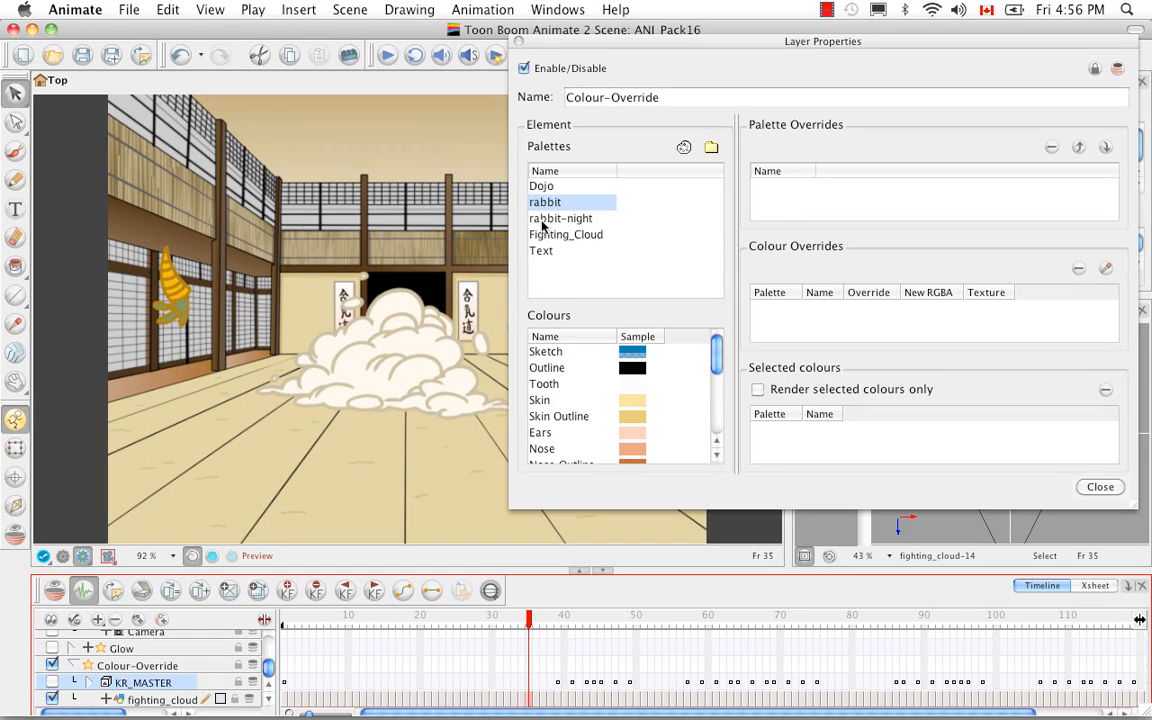
{"action": "left_click", "coordinate": [600, 233]}
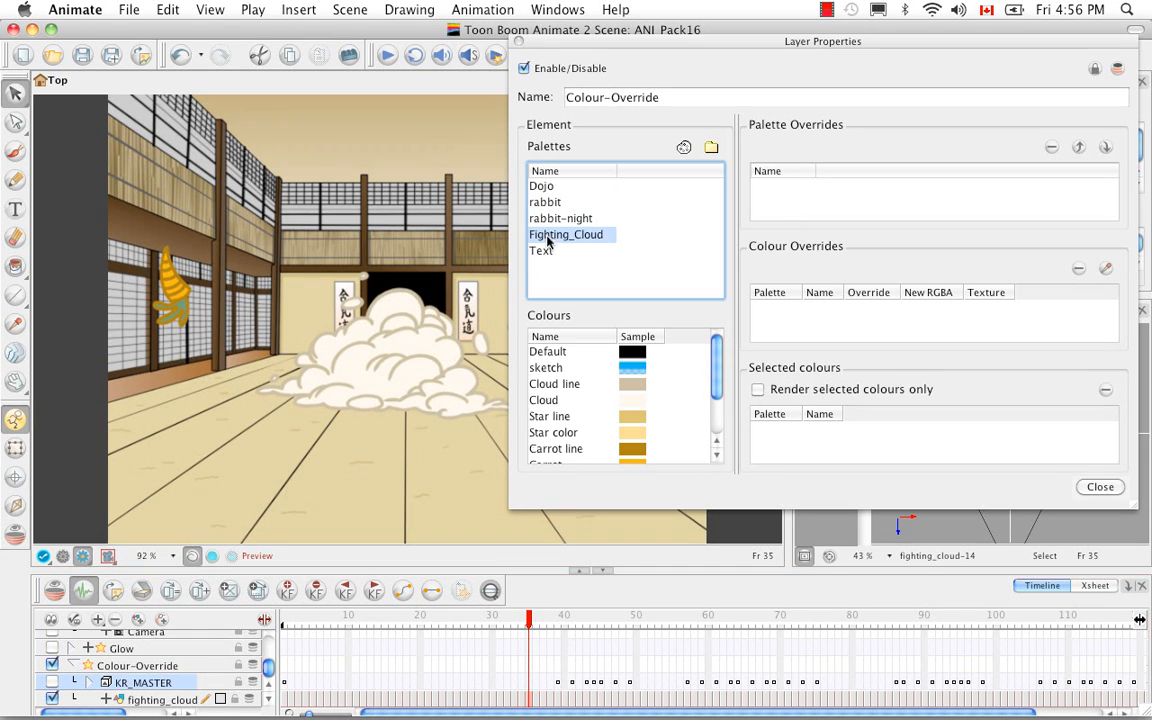
{"action": "left_click", "coordinate": [549, 401]}
{"action": "left_click_drag", "start_coordinate": [549, 401], "coordinate": [838, 318]}
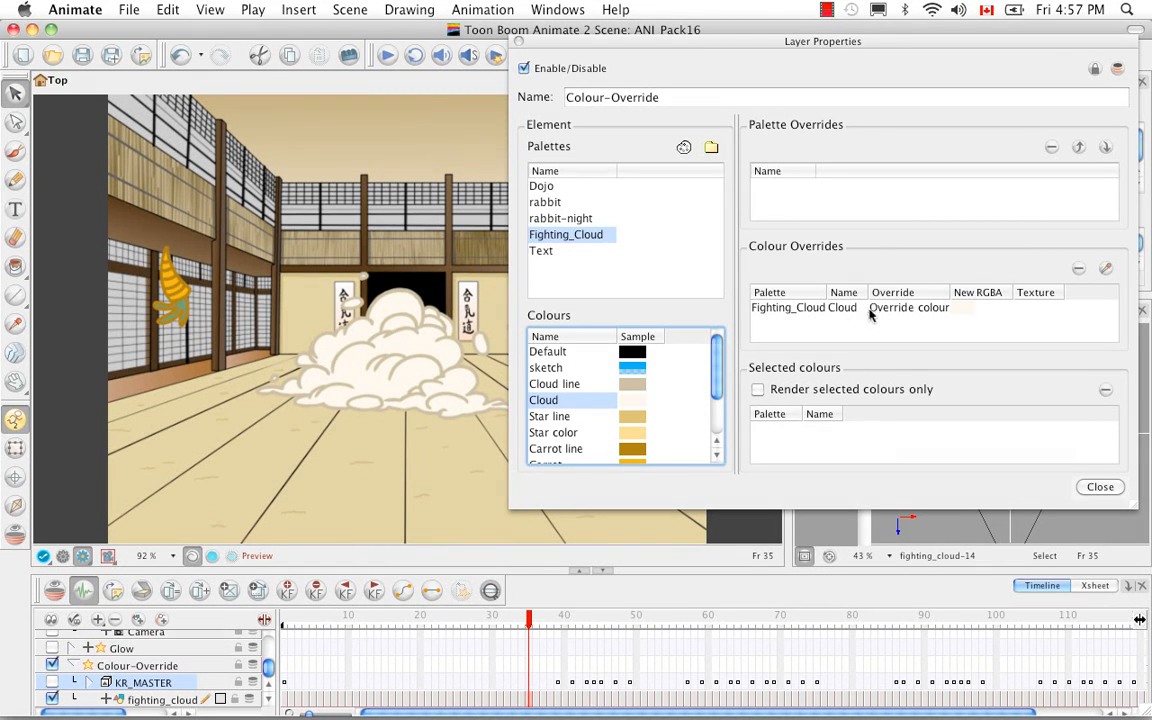
Try Colour not visible on the Cloud override, and switch it to New RGB only with a pinkish red of RGB 254, 46, 78
{"action": "left_click", "coordinate": [886, 309]}
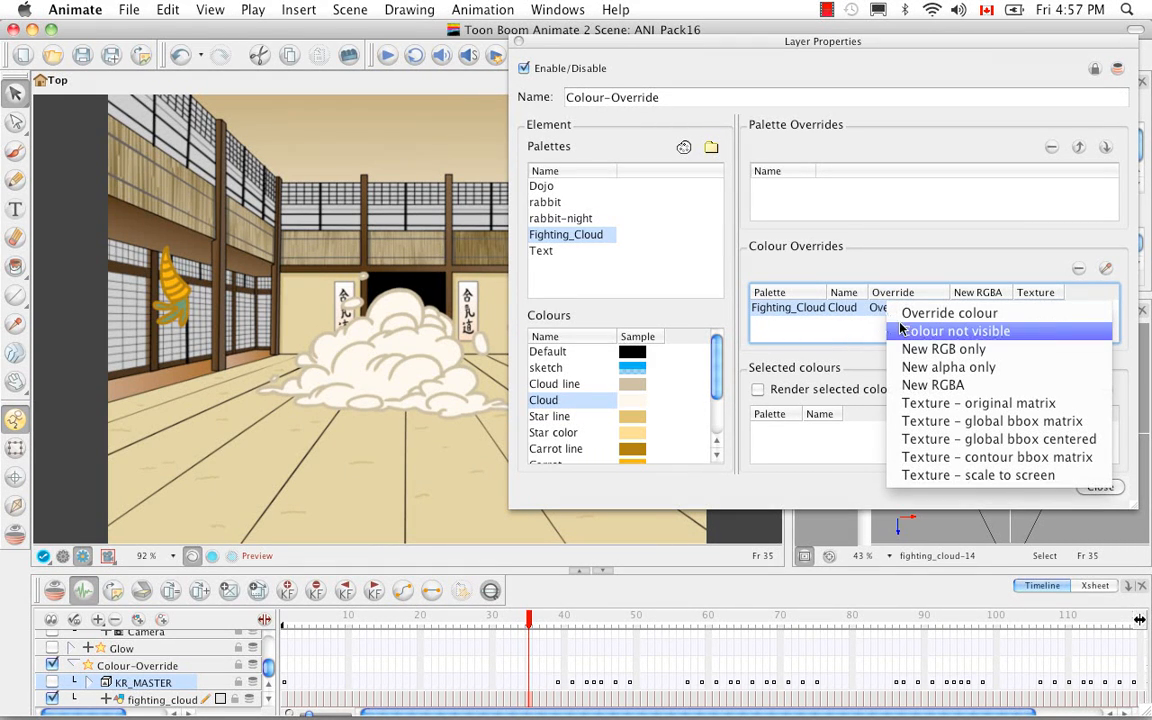
{"action": "left_click", "coordinate": [904, 331]}
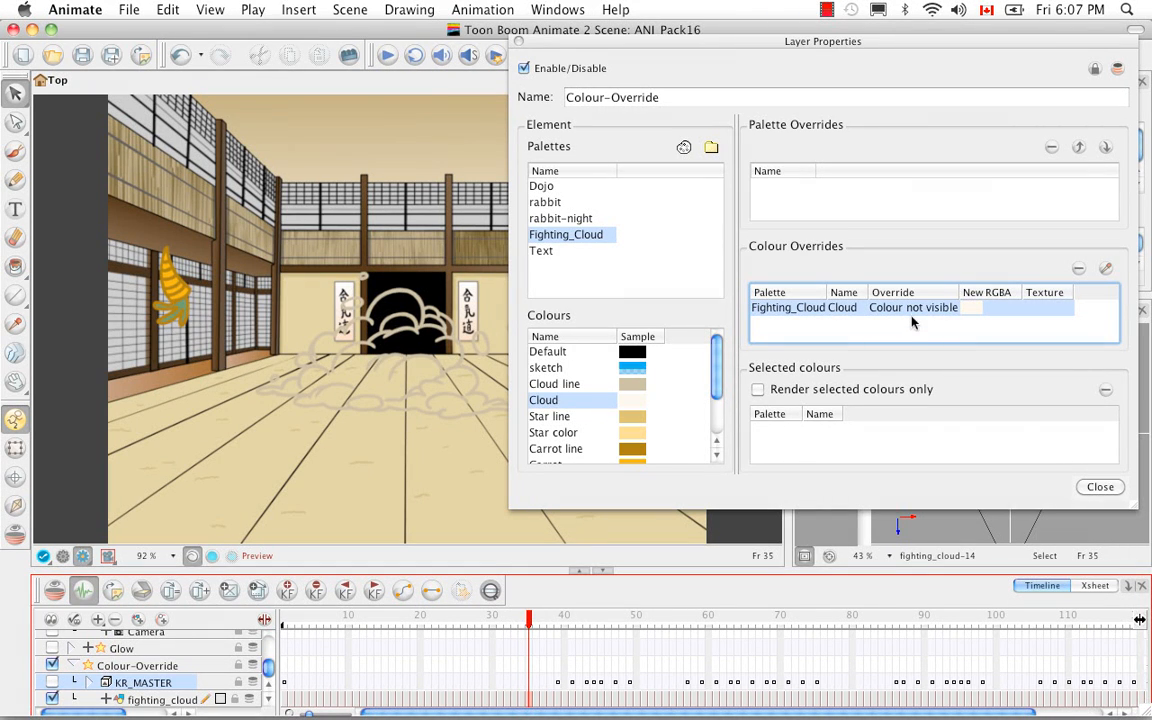
{"action": "left_click", "coordinate": [913, 311]}
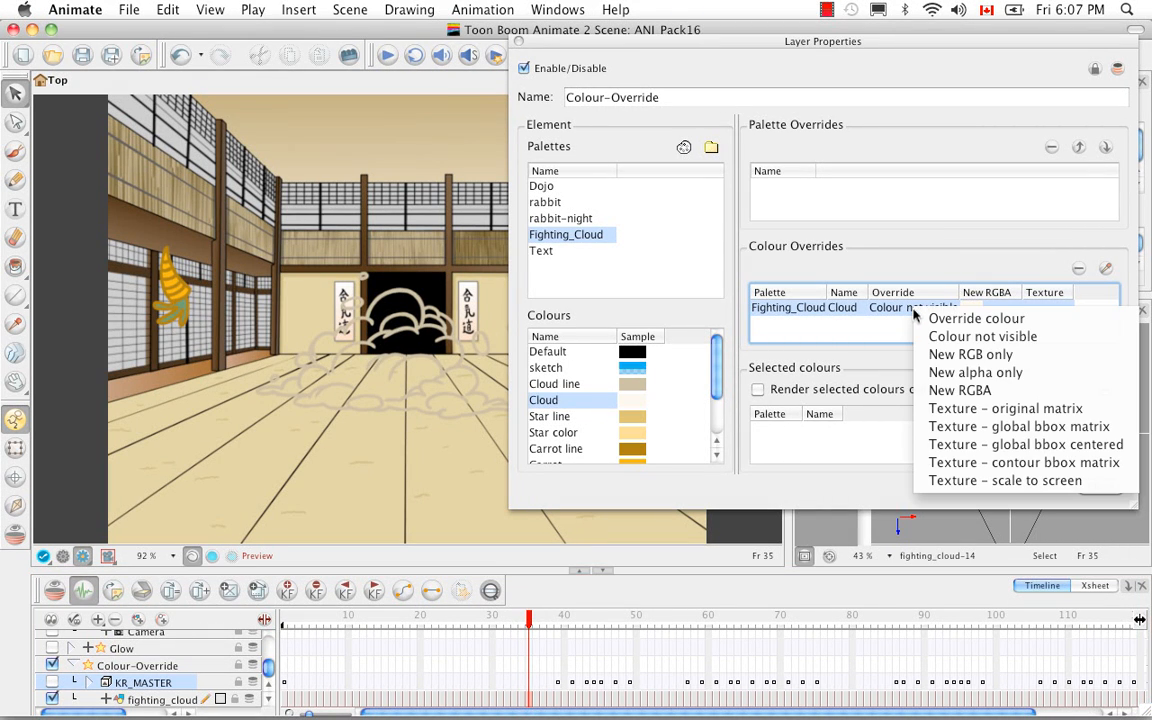
{"action": "left_click", "coordinate": [934, 355]}
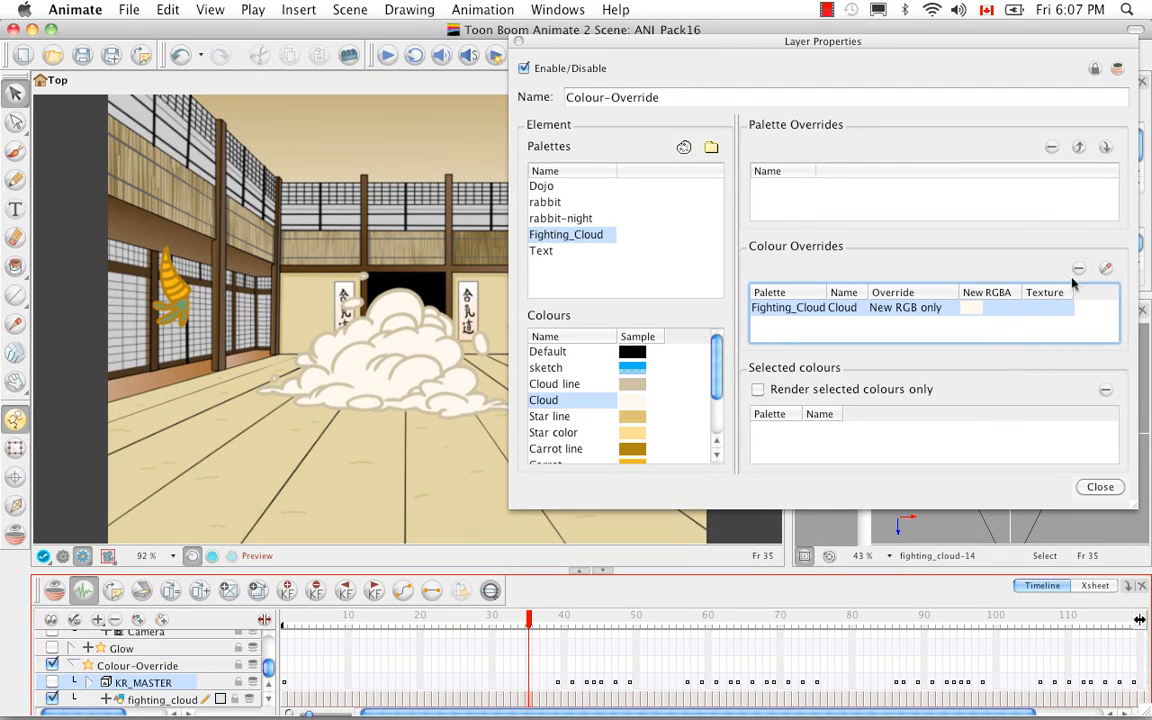
{"action": "left_click", "coordinate": [1105, 268]}
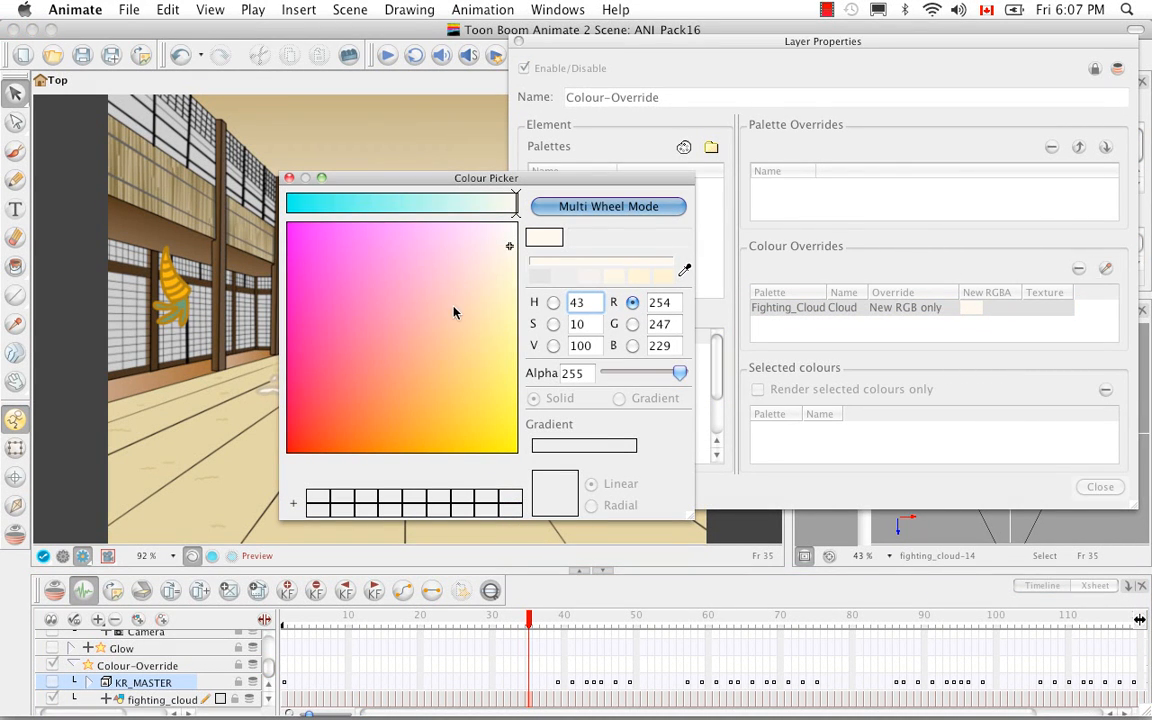
{"action": "left_click", "coordinate": [328, 381]}
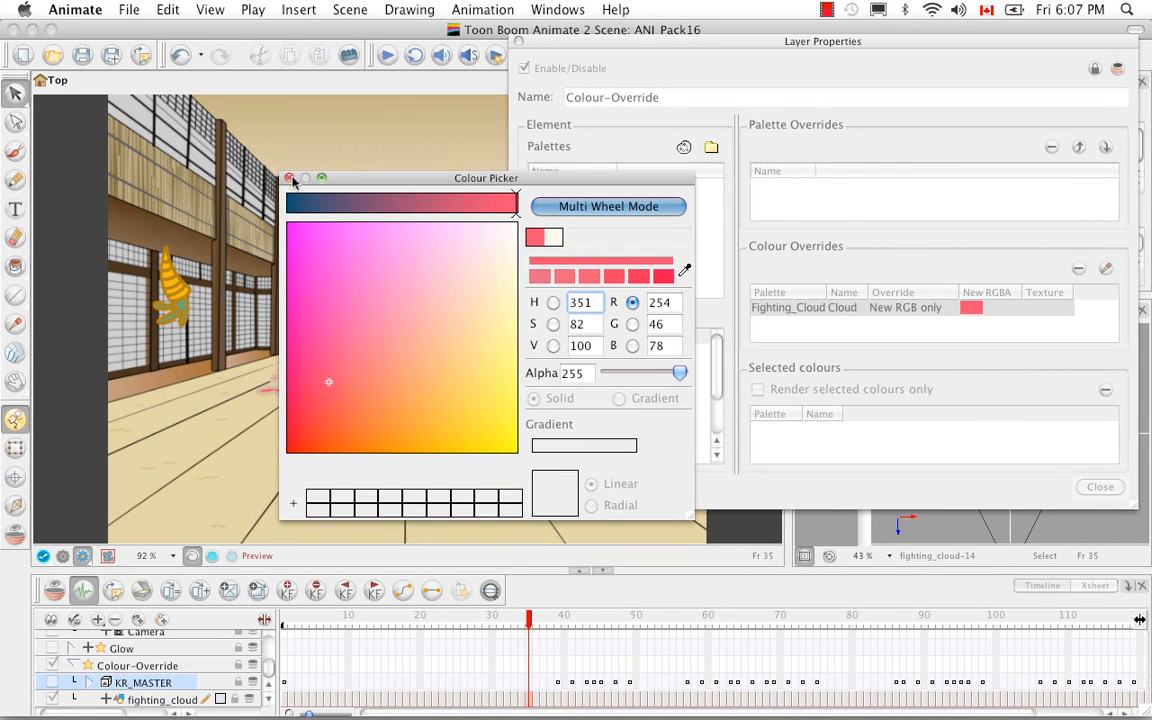
{"action": "left_click", "coordinate": [289, 178]}
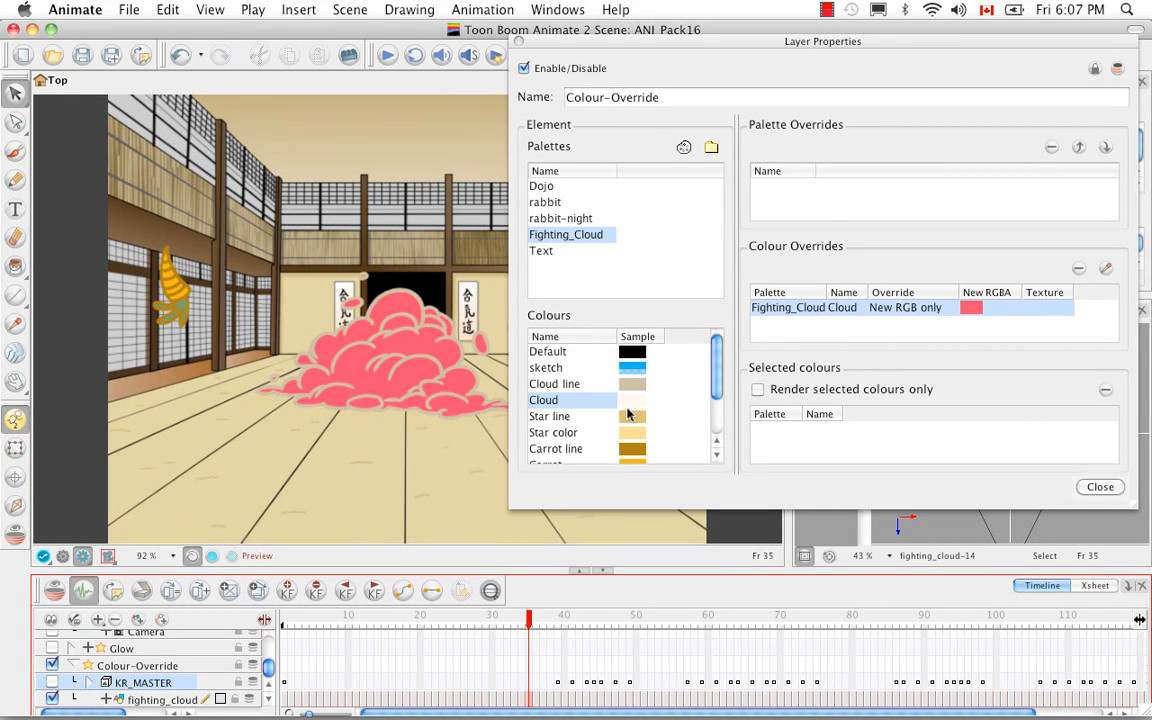
Load green_leo.psd from the TEXTURE folder in ANP2 Scenes' BuildingContent as the texture of the Cloud colour override
{"action": "left_click", "coordinate": [1036, 308]}
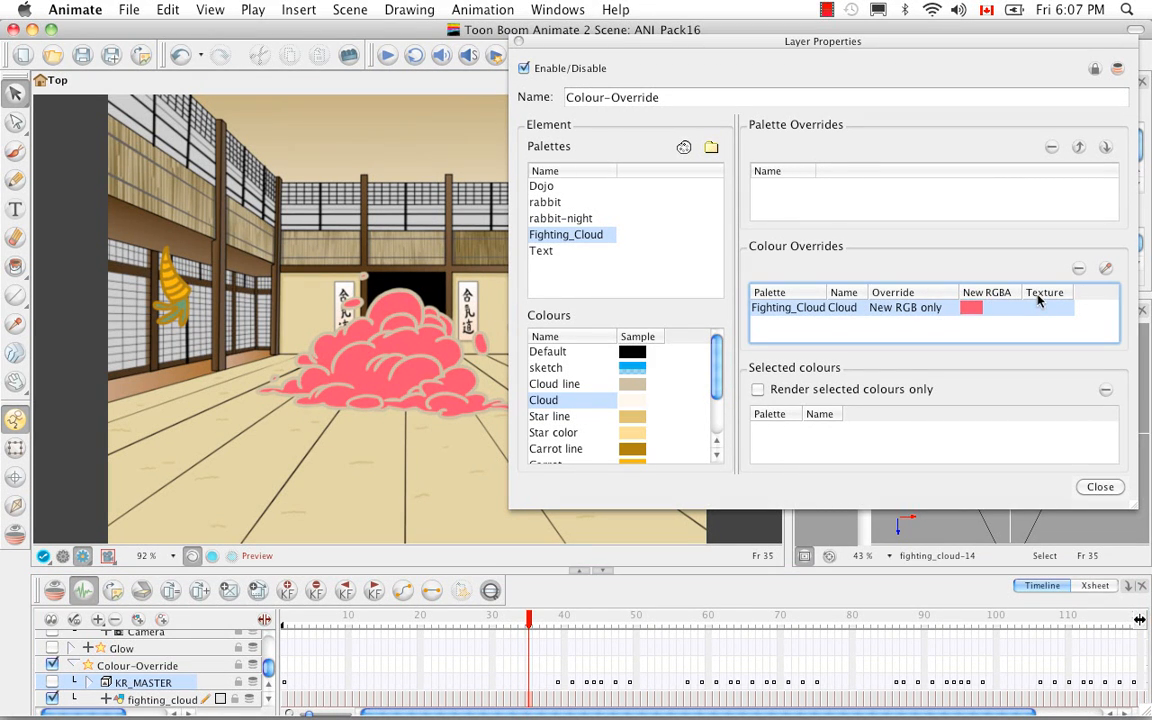
{"action": "double_click", "coordinate": [1036, 307]}
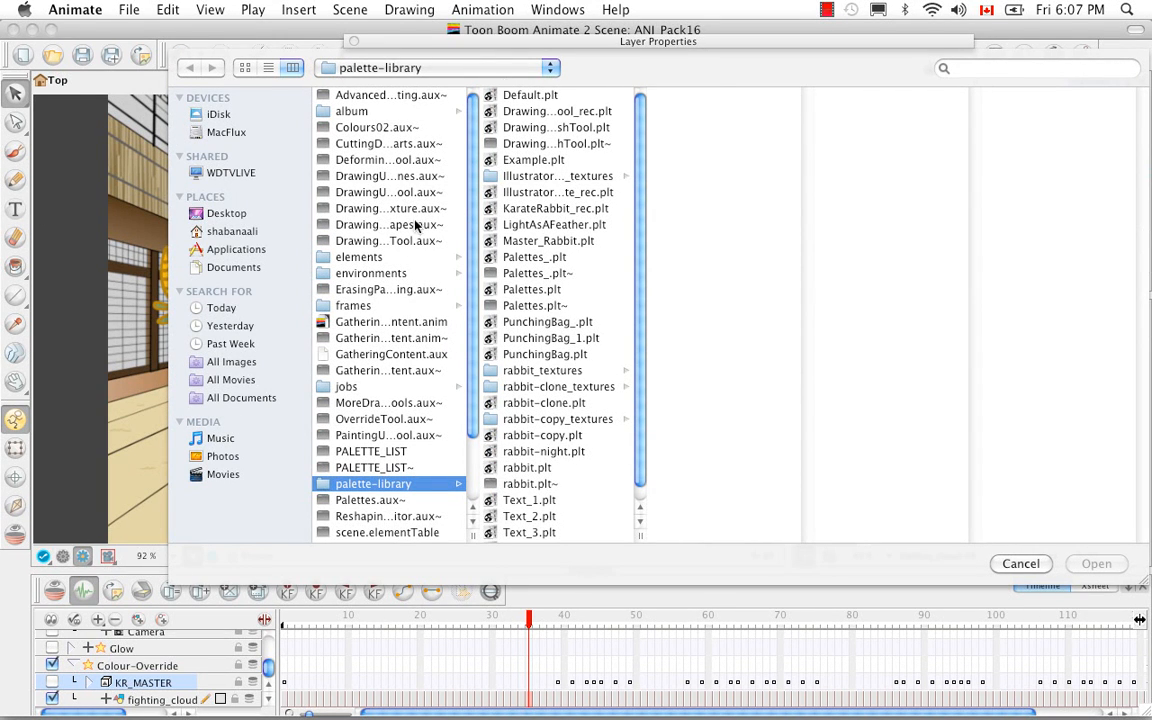
{"action": "left_click", "coordinate": [550, 70]}
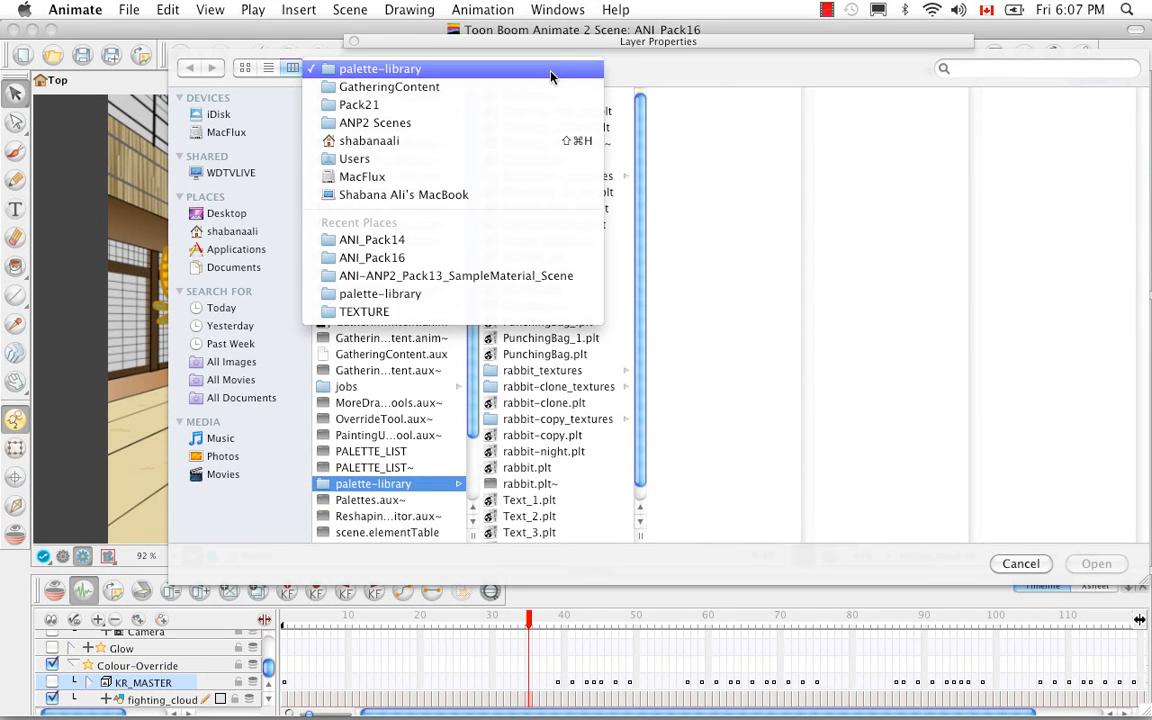
{"action": "left_click", "coordinate": [549, 87]}
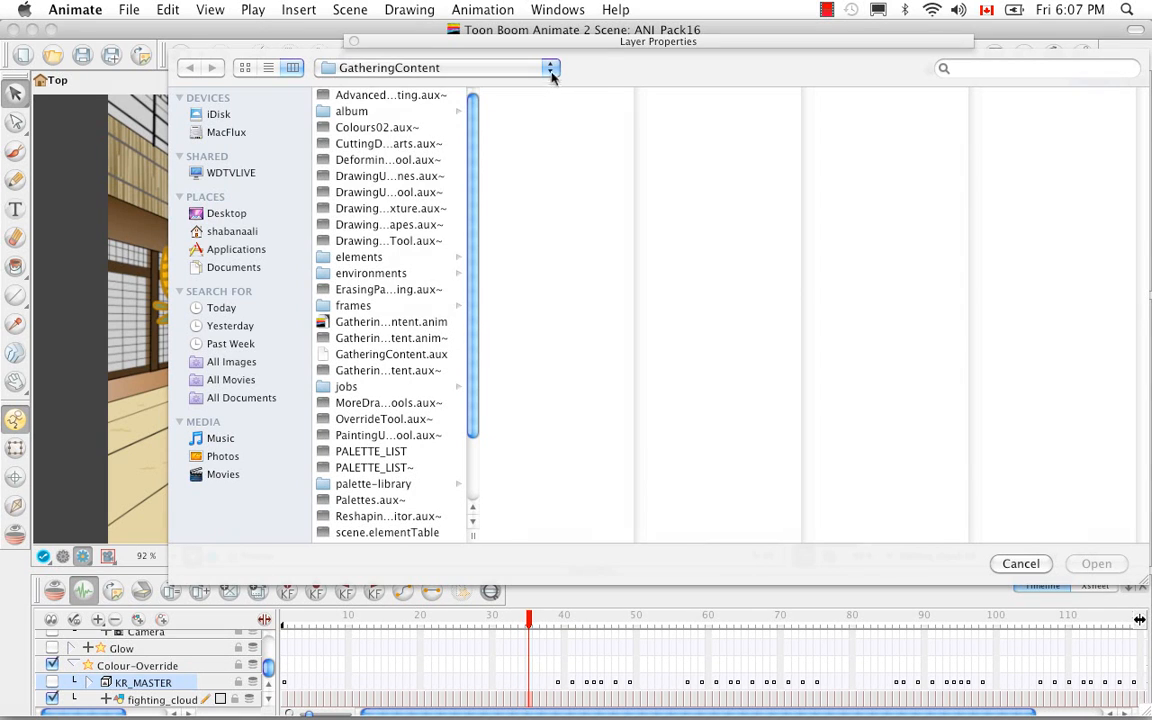
{"action": "left_click", "coordinate": [550, 68]}
{"action": "left_click", "coordinate": [540, 93]}
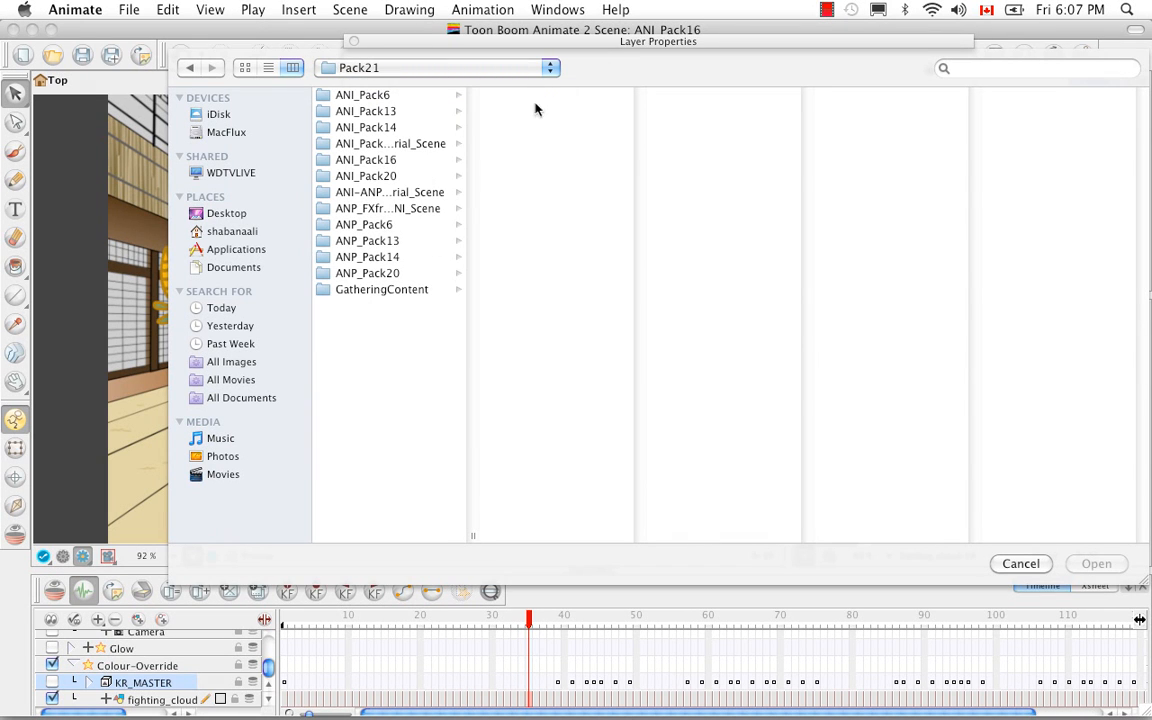
{"action": "left_click", "coordinate": [395, 290]}
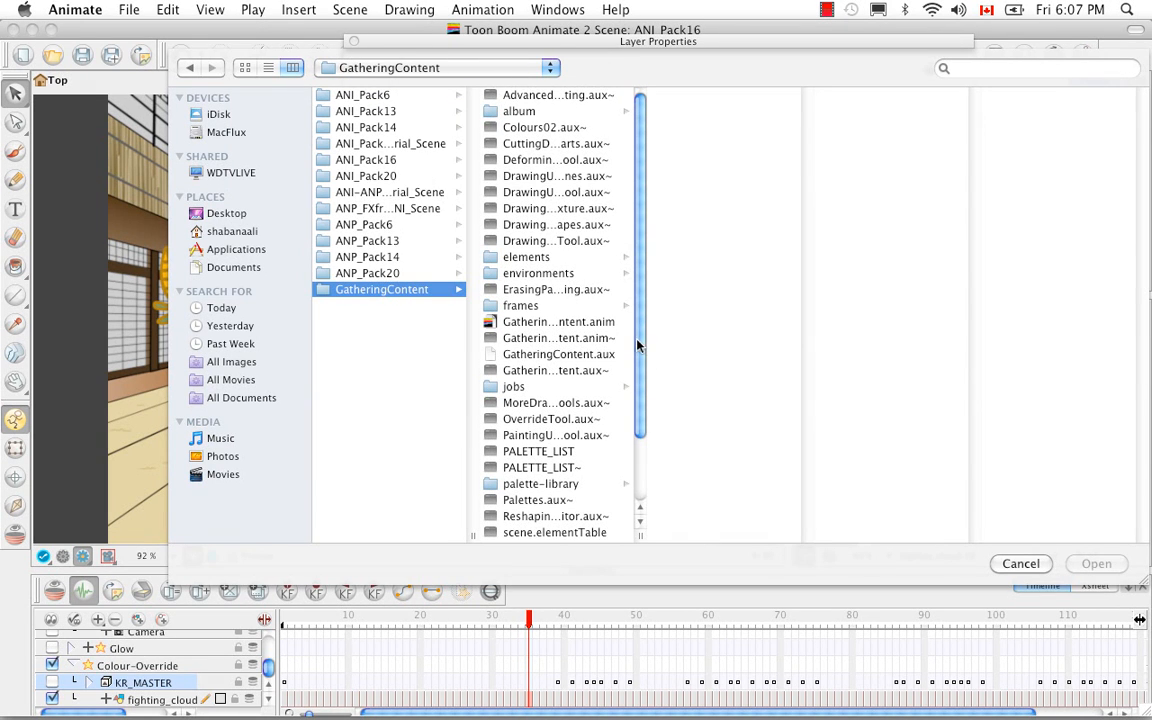
{"action": "left_click", "coordinate": [548, 68]}
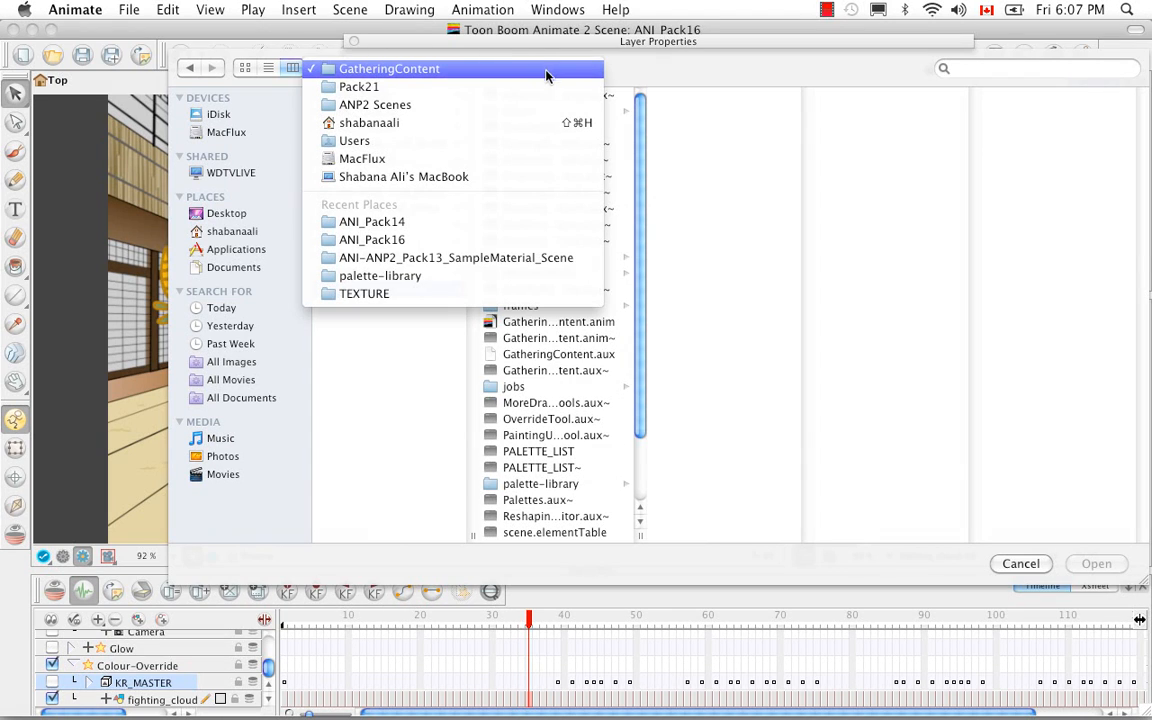
{"action": "left_click", "coordinate": [537, 105]}
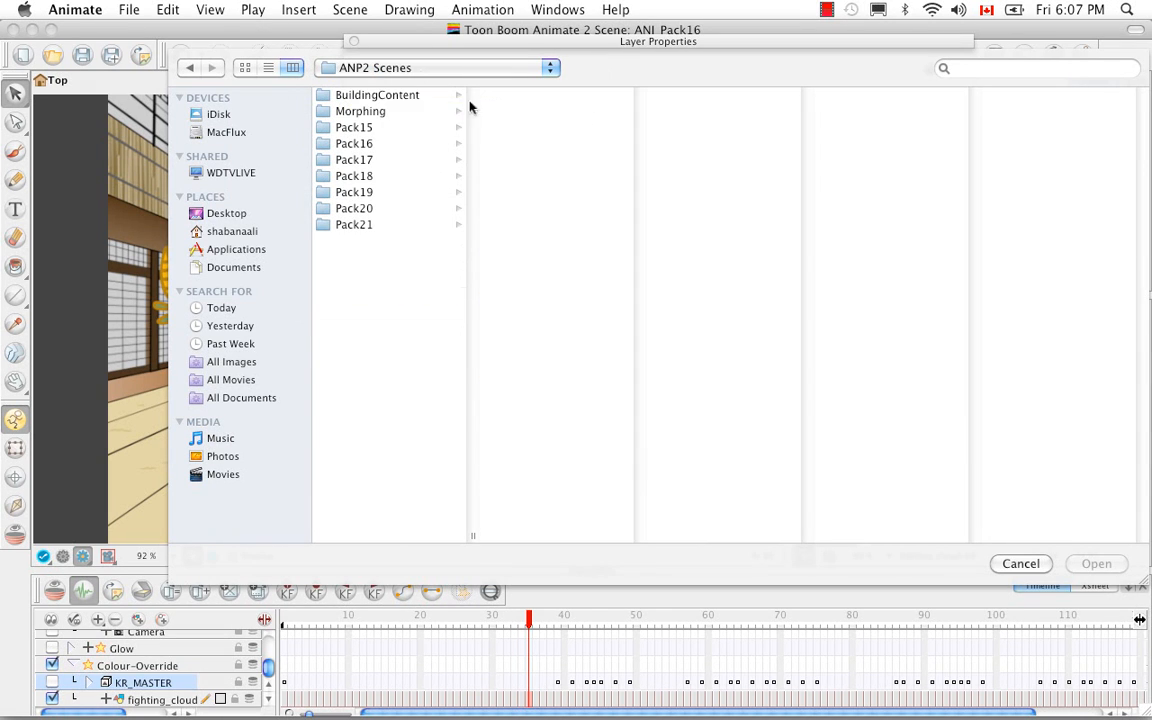
{"action": "left_click", "coordinate": [399, 96]}
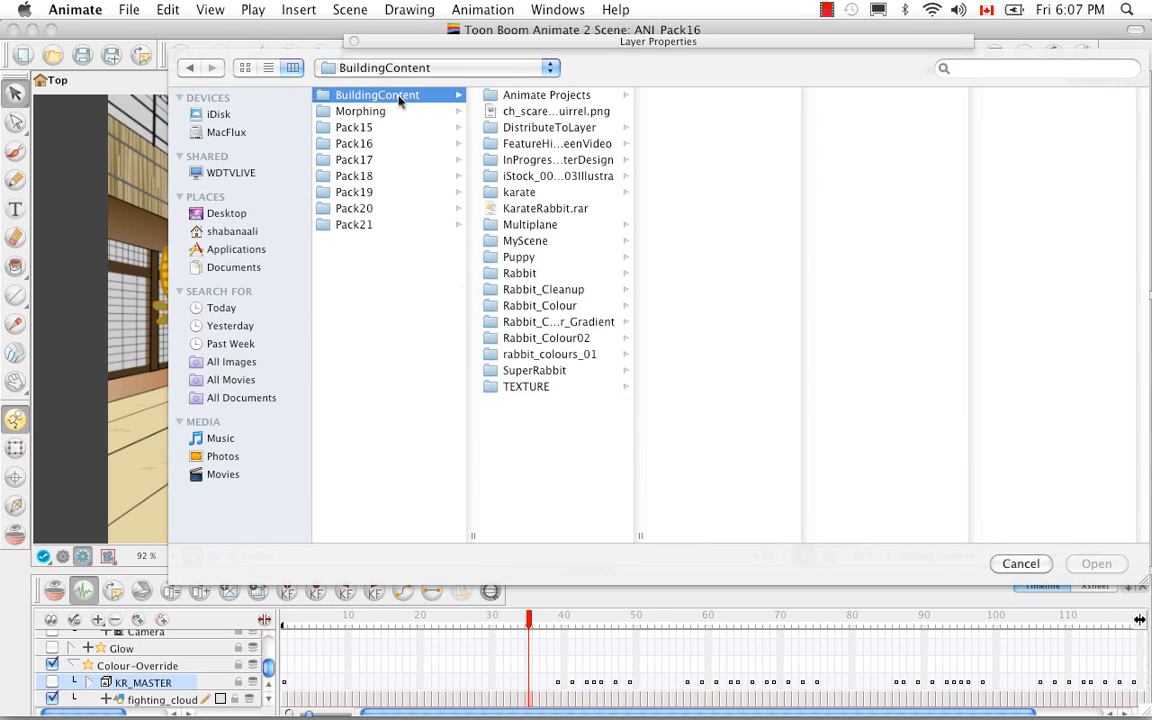
{"action": "left_click", "coordinate": [505, 387]}
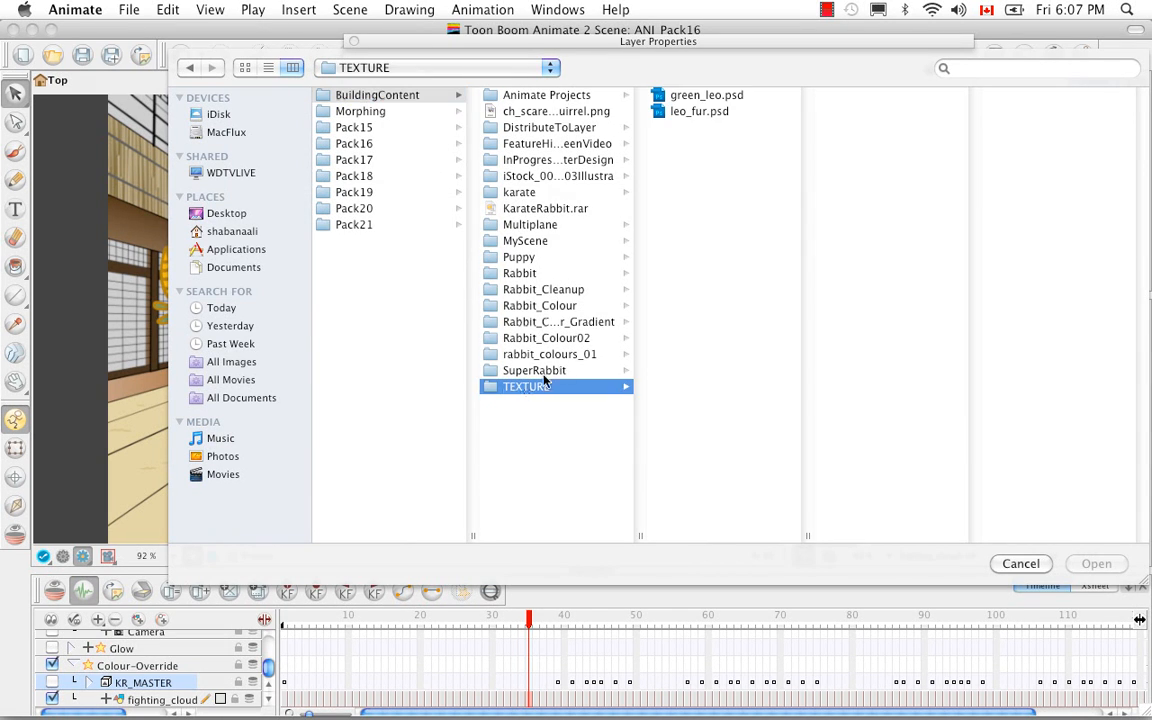
{"action": "left_click", "coordinate": [677, 97]}
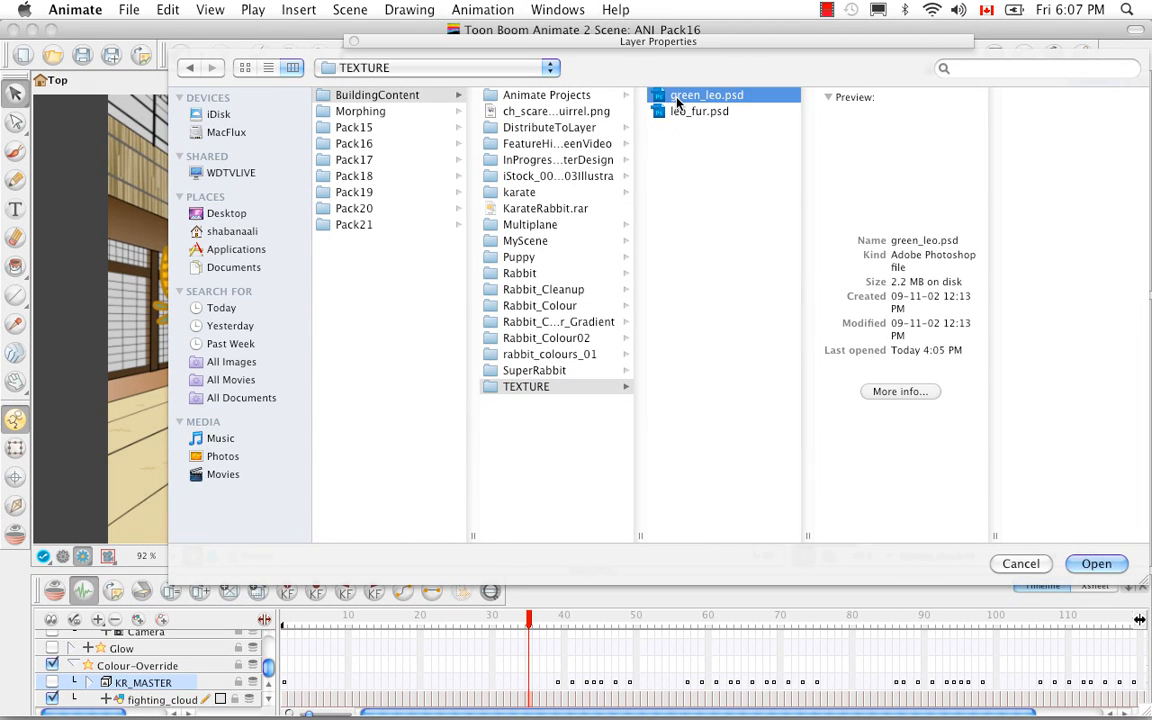
{"action": "left_click", "coordinate": [1097, 563]}
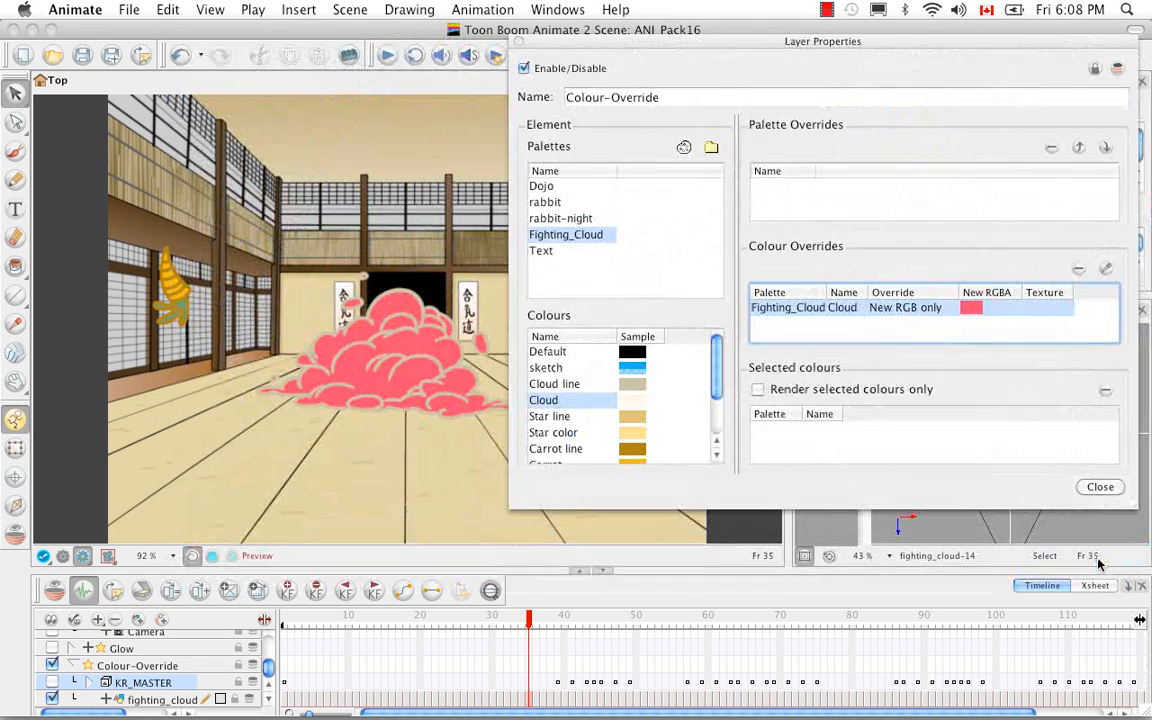
Try Texture - original matrix on the Cloud override, and change its override type to Texture - global bbox centered
{"action": "left_click", "coordinate": [905, 308]}
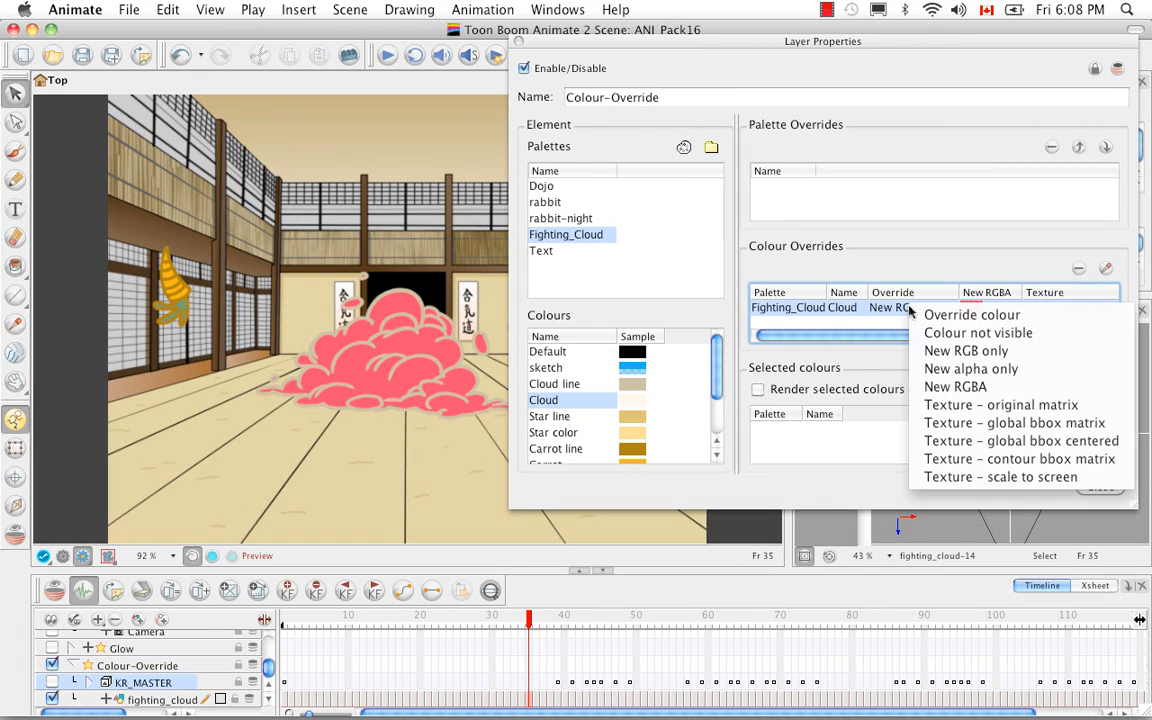
{"action": "left_click", "coordinate": [943, 407]}
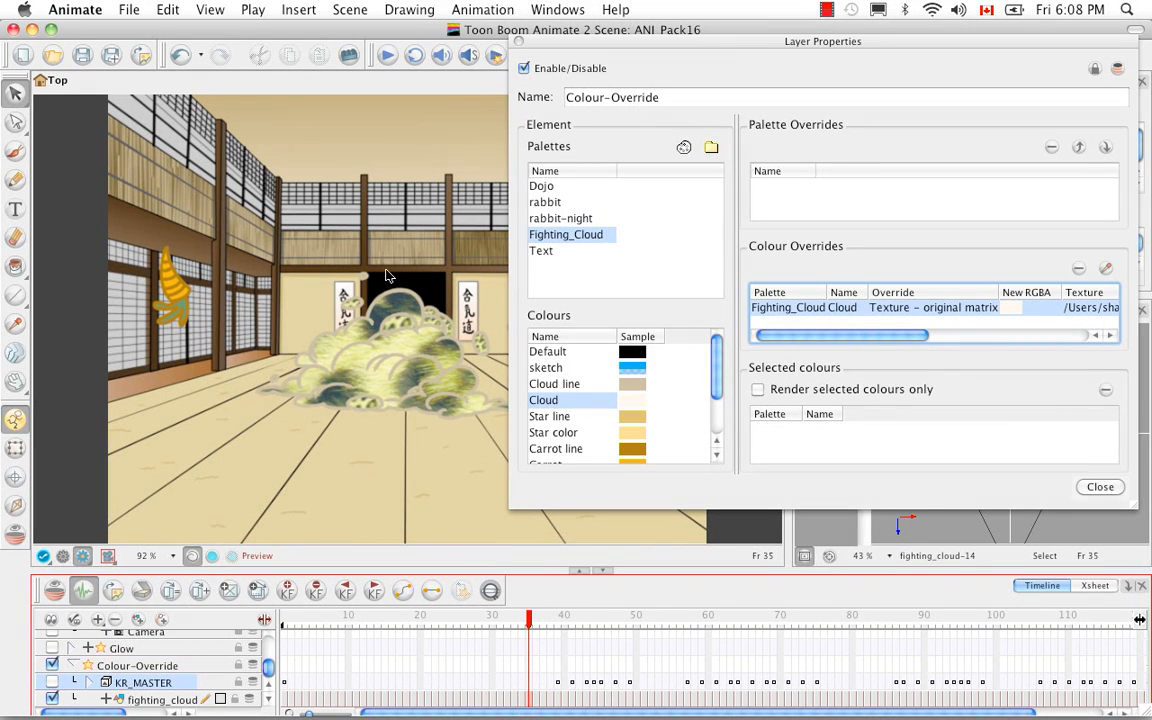
{"action": "left_click", "coordinate": [966, 314]}
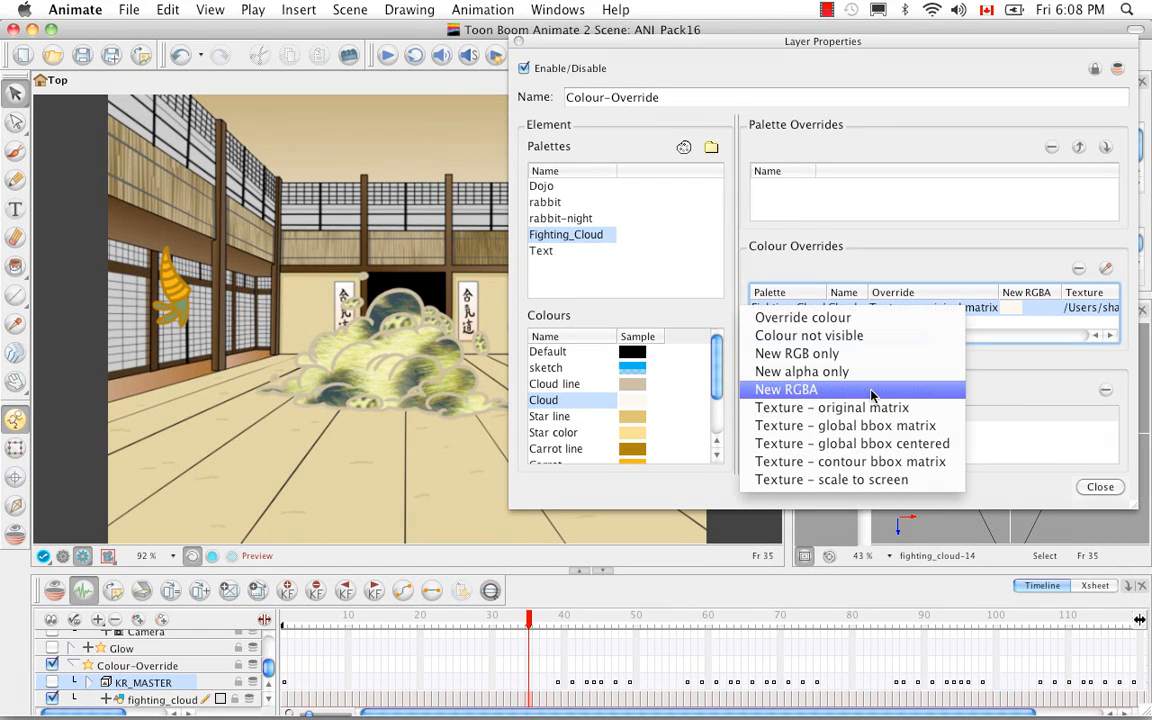
{"action": "left_click", "coordinate": [886, 444]}
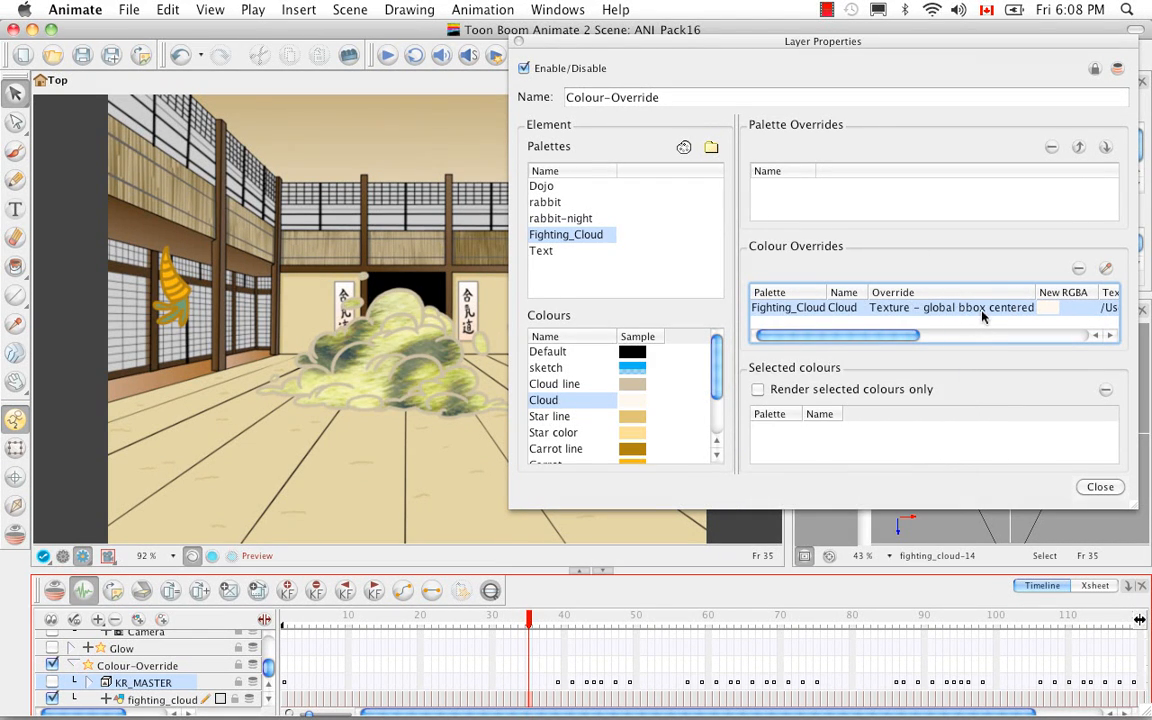
Try Texture - scale to screen and Colour not visible on the Cloud override, and remove that override from the Colour Overrides
{"action": "left_click", "coordinate": [983, 316]}
{"action": "left_click", "coordinate": [905, 478]}
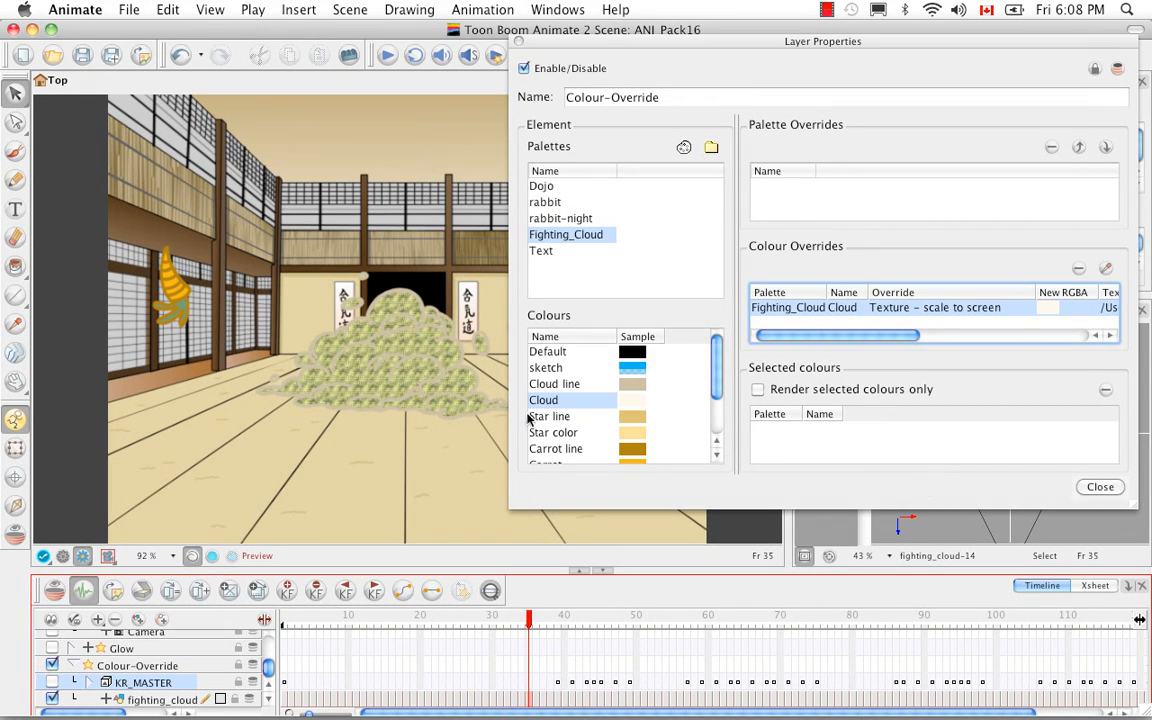
{"action": "left_click", "coordinate": [990, 312]}
{"action": "left_click", "coordinate": [949, 328]}
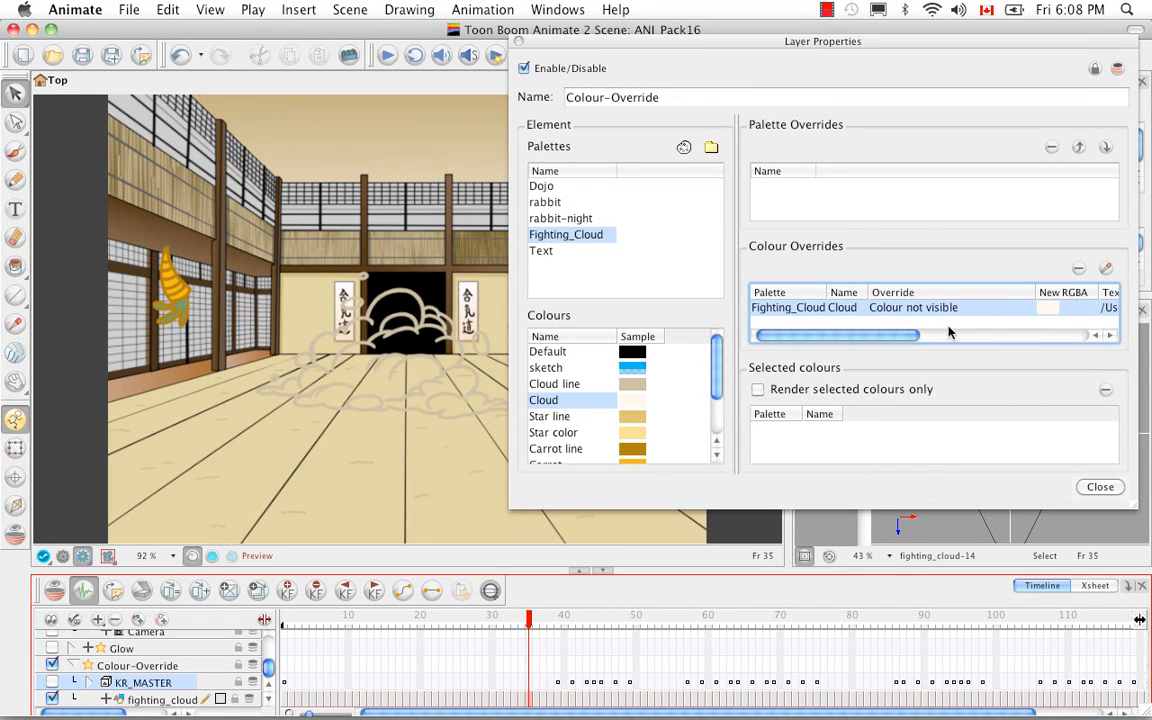
{"action": "left_click", "coordinate": [1078, 271]}
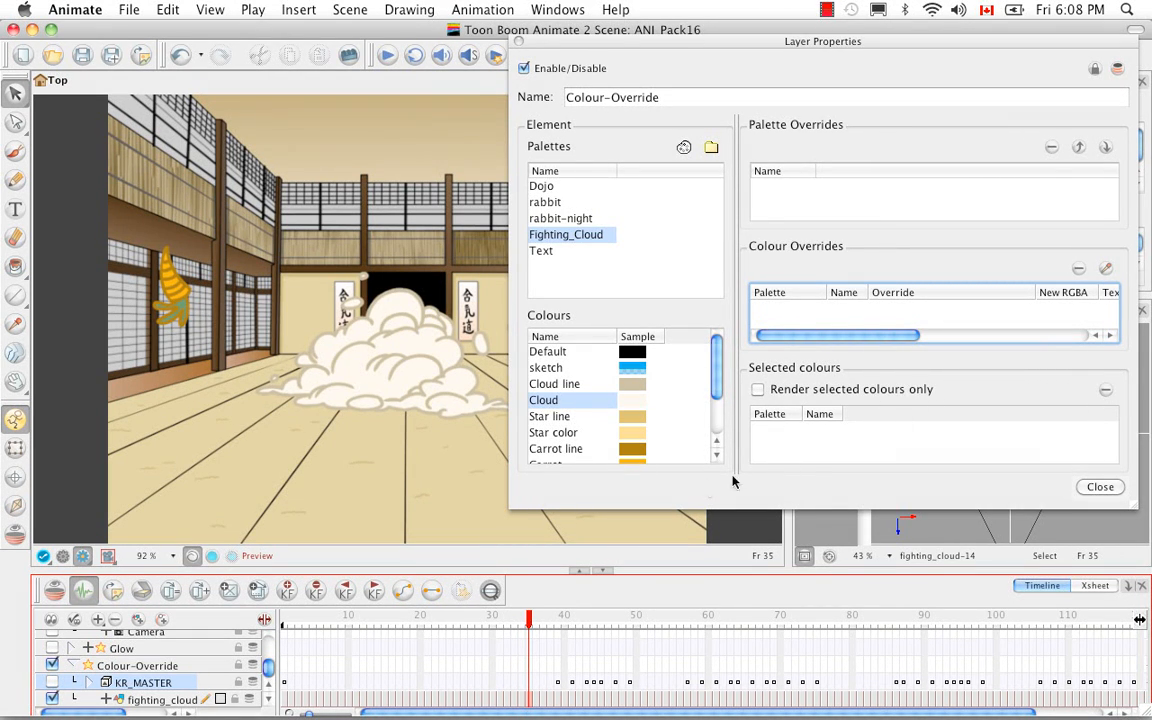
Add Carrot, Carrot leaf, skin and Star color from Fighting_Cloud to the Selected colours, and enable Render selected colours only
{"action": "scroll", "coordinate": [720, 362], "scroll_direction": "down", "scroll_amount": 4}
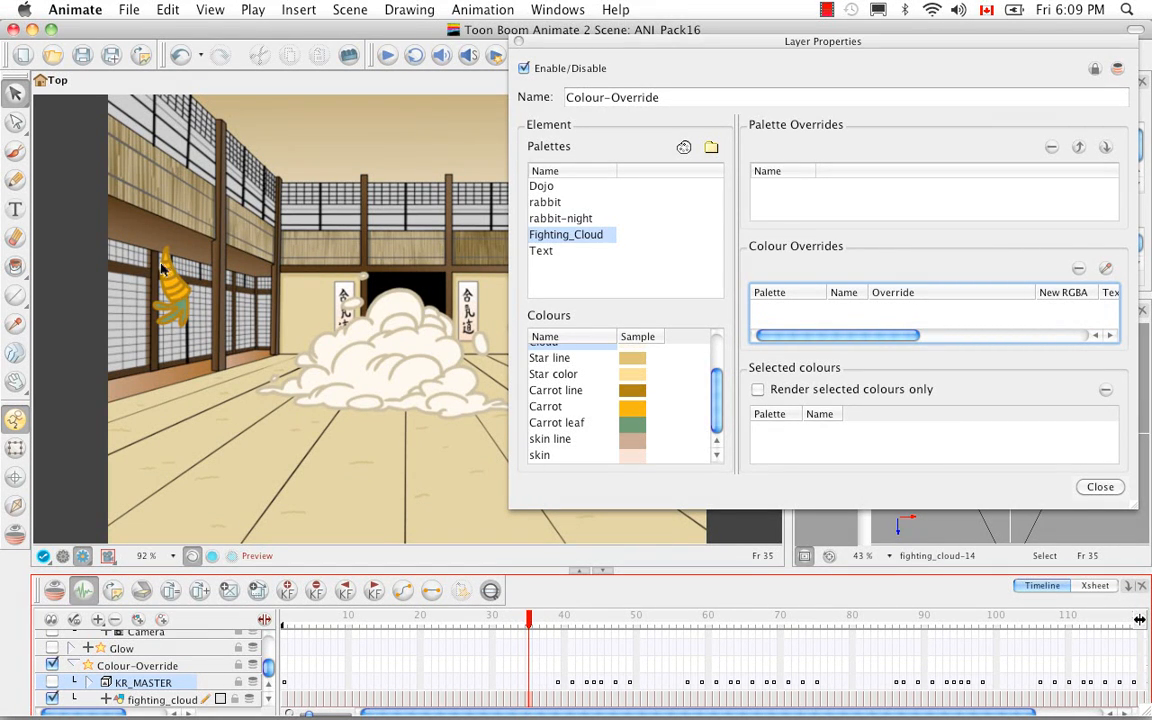
{"action": "left_click", "coordinate": [545, 406]}
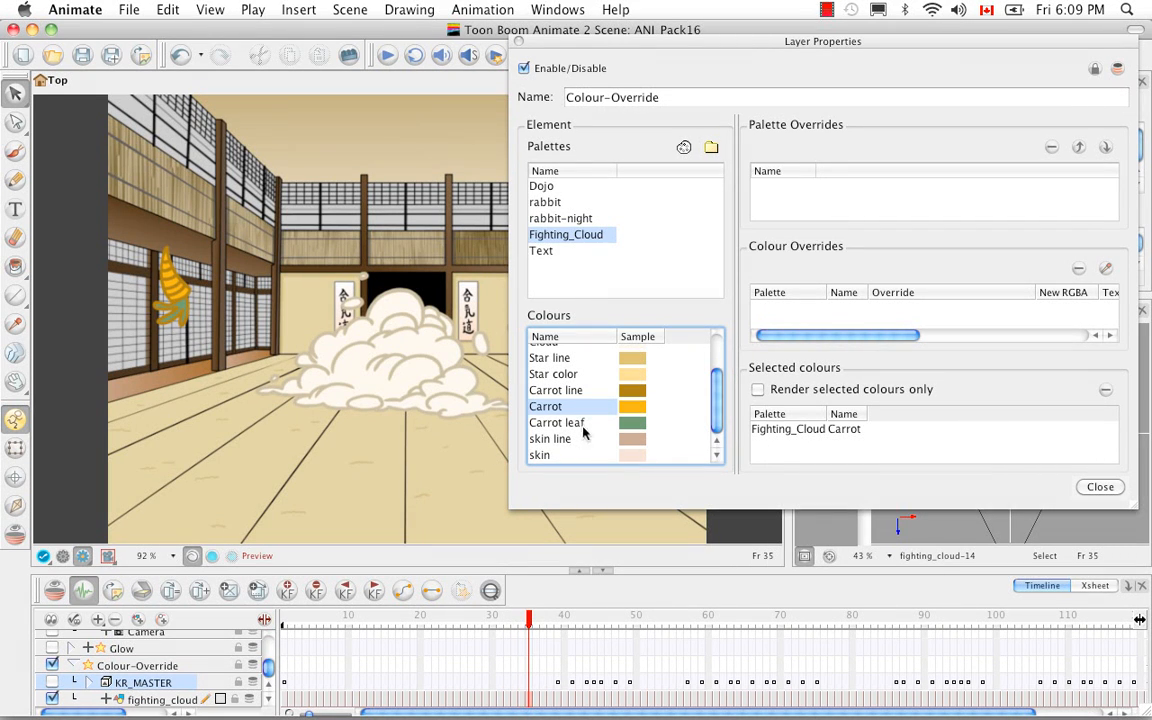
{"action": "left_click", "coordinate": [548, 423]}
{"action": "left_click_drag", "start_coordinate": [800, 457], "coordinate": [745, 437]}
{"action": "left_click", "coordinate": [550, 456]}
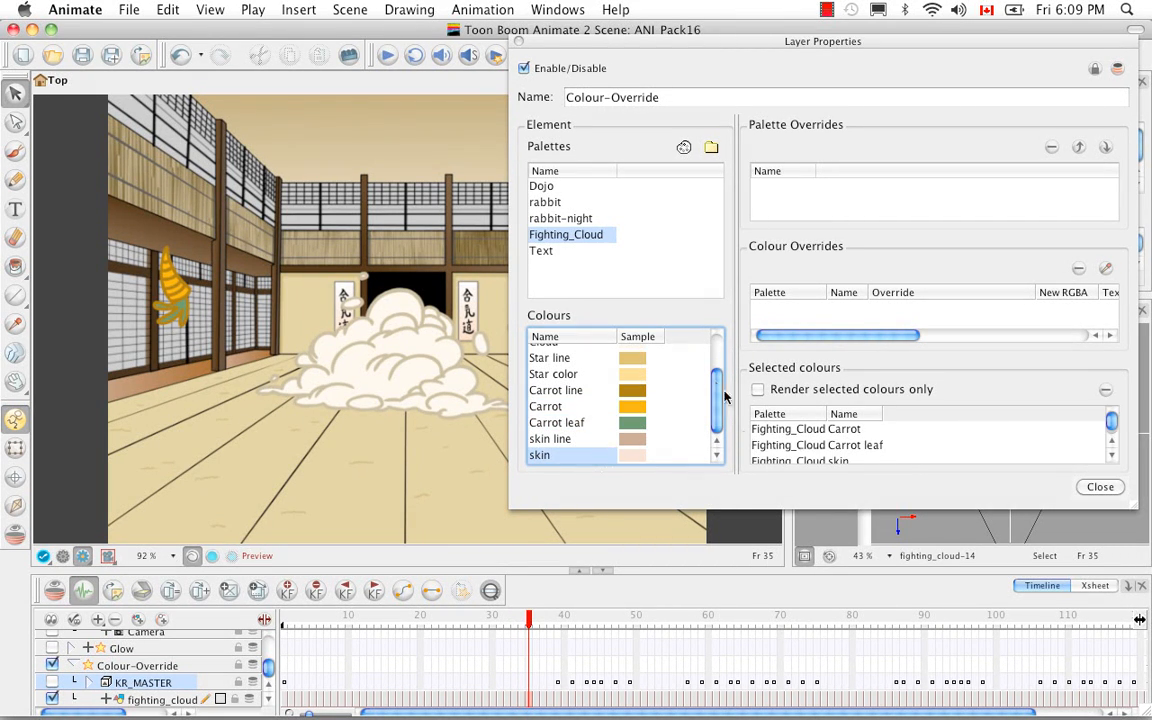
{"action": "left_click_drag", "start_coordinate": [553, 374], "coordinate": [957, 450]}
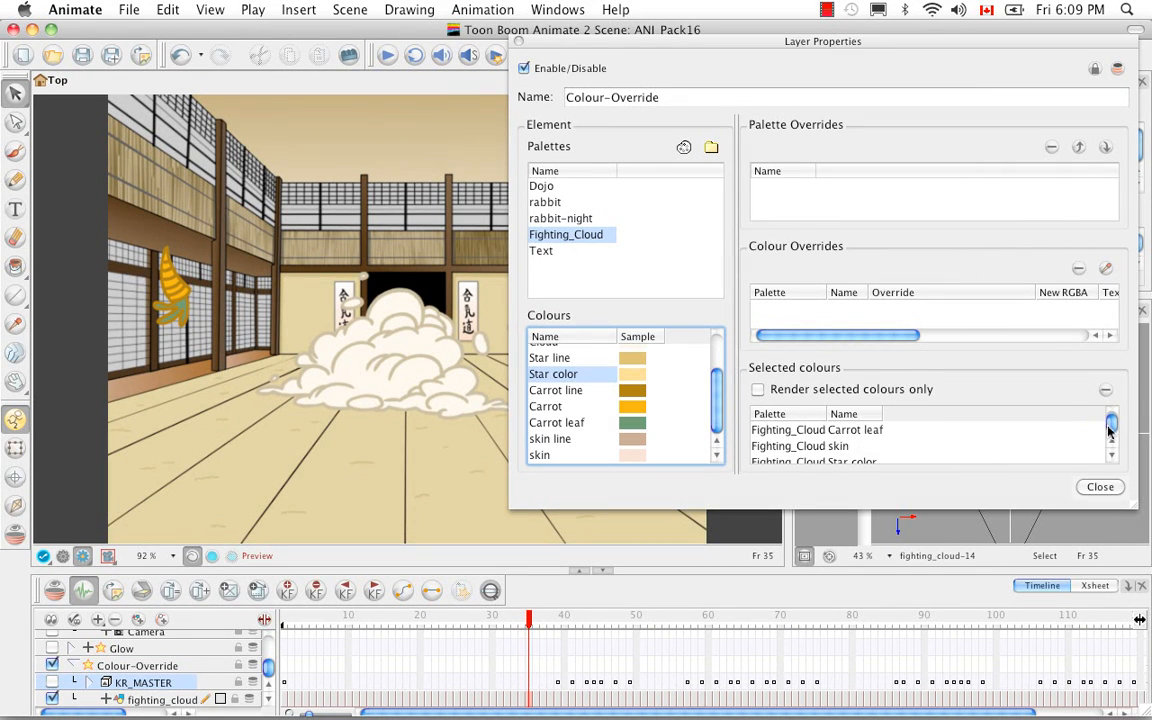
{"action": "left_click", "coordinate": [759, 390]}
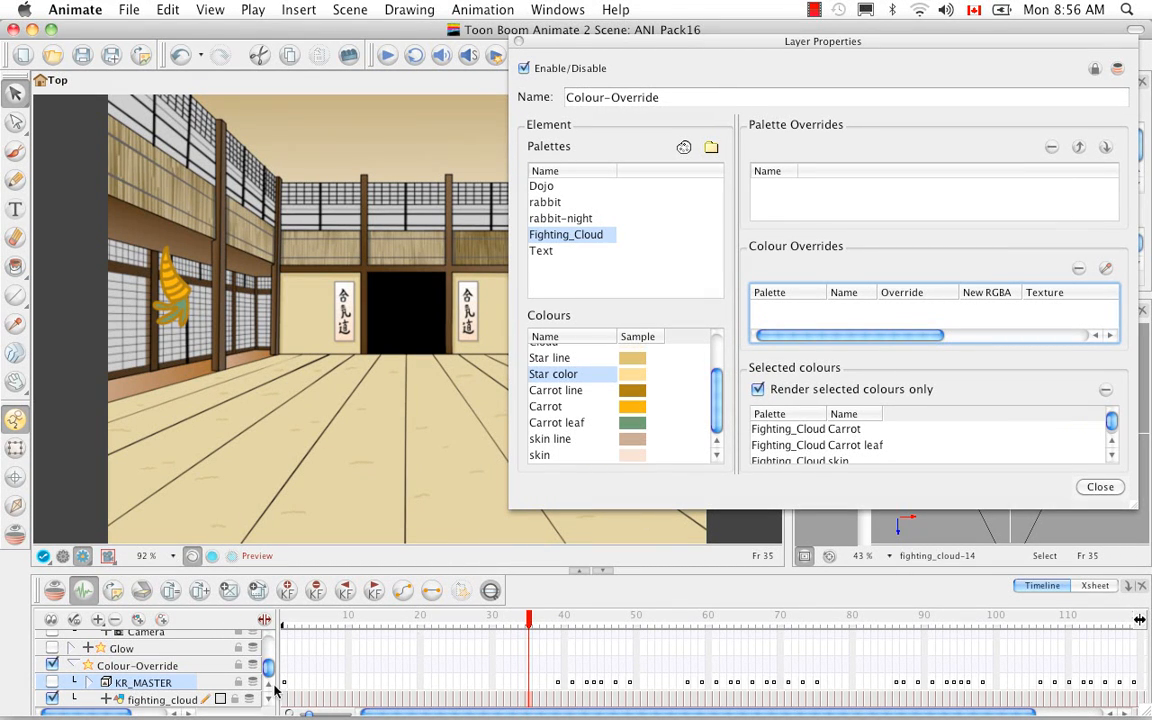
Parent the stars_carrots_fists layer to the Colour-Override effect
{"action": "scroll", "coordinate": [270, 690], "scroll_direction": "up", "scroll_amount": 1}
{"action": "scroll", "coordinate": [270, 690], "scroll_direction": "up", "scroll_amount": 3}
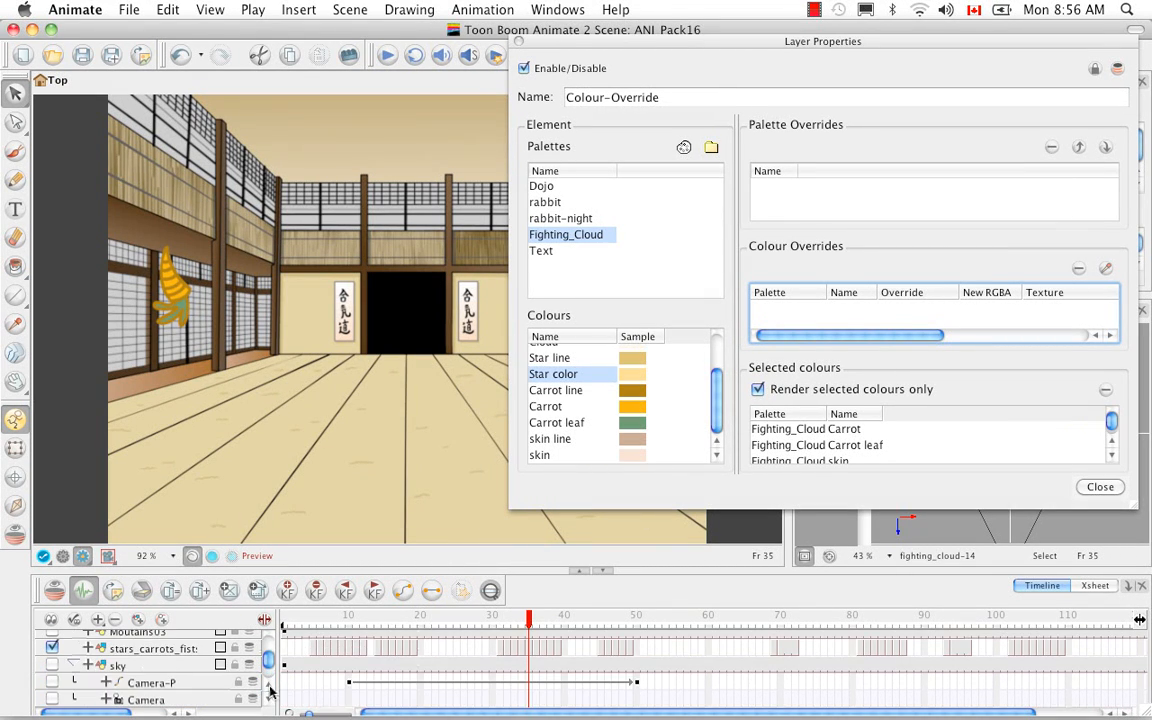
{"action": "left_click", "coordinate": [150, 648]}
{"action": "scroll", "coordinate": [155, 695], "scroll_direction": "down", "scroll_amount": 4}
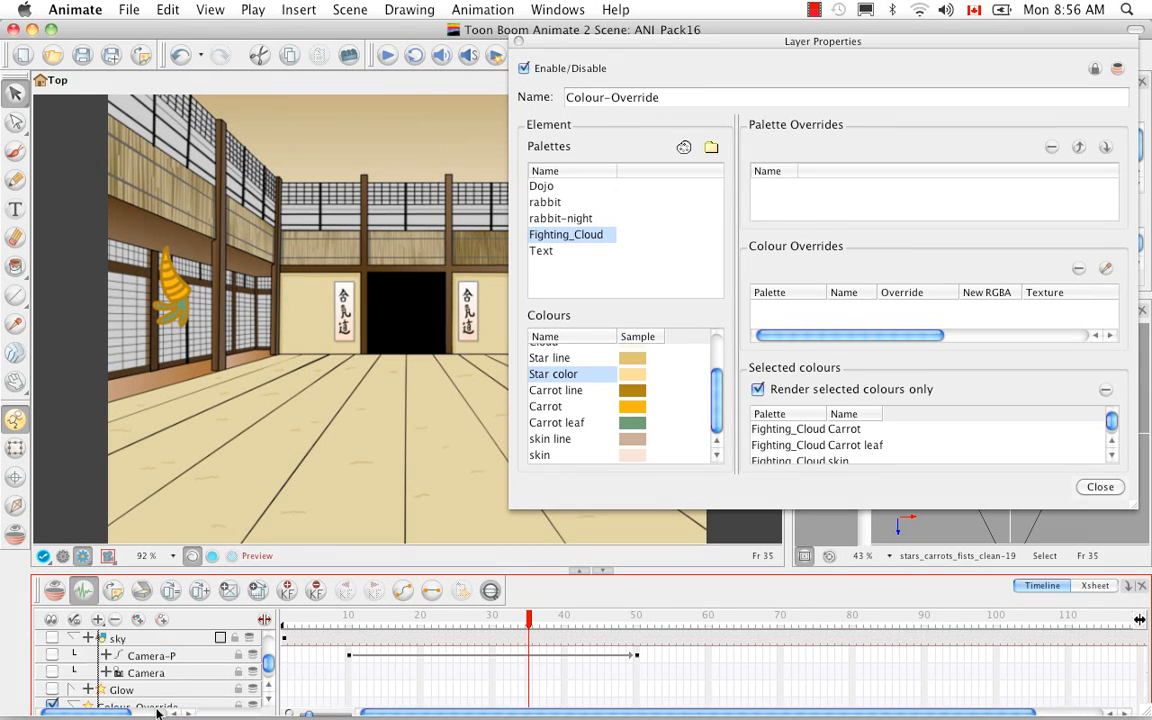
Take KR_MASTER and fighting_cloud out of the Colour-Override hierarchy, placing both layers above the effect
{"action": "left_click_drag", "start_coordinate": [155, 670], "coordinate": [145, 640]}
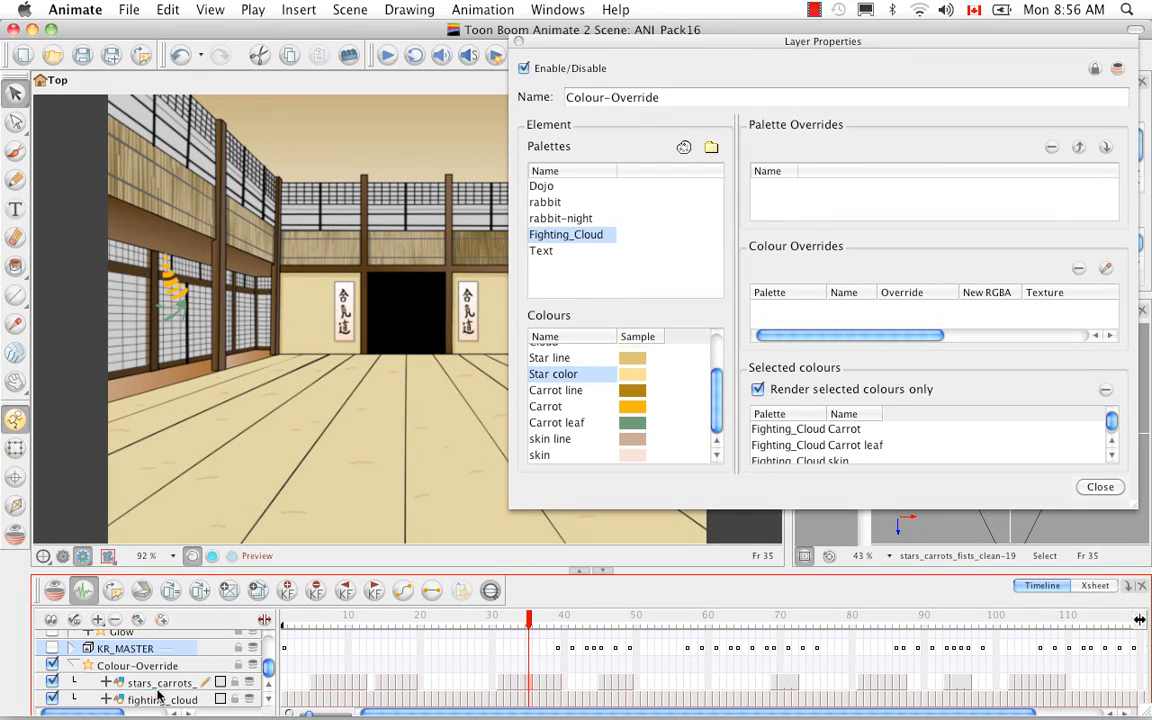
{"action": "left_click_drag", "start_coordinate": [157, 703], "coordinate": [152, 669]}
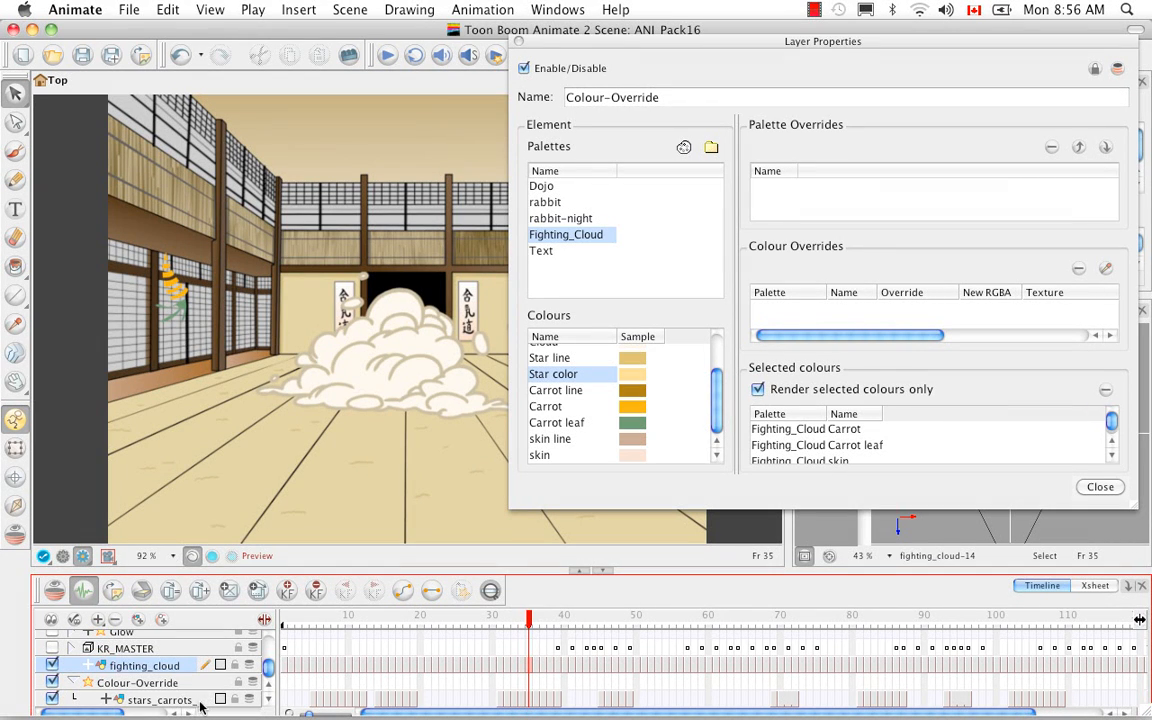
Add a Glow effect layer below the Colour-Override layer in the timeline
{"action": "scroll", "coordinate": [80, 683], "scroll_direction": "up", "scroll_amount": 1}
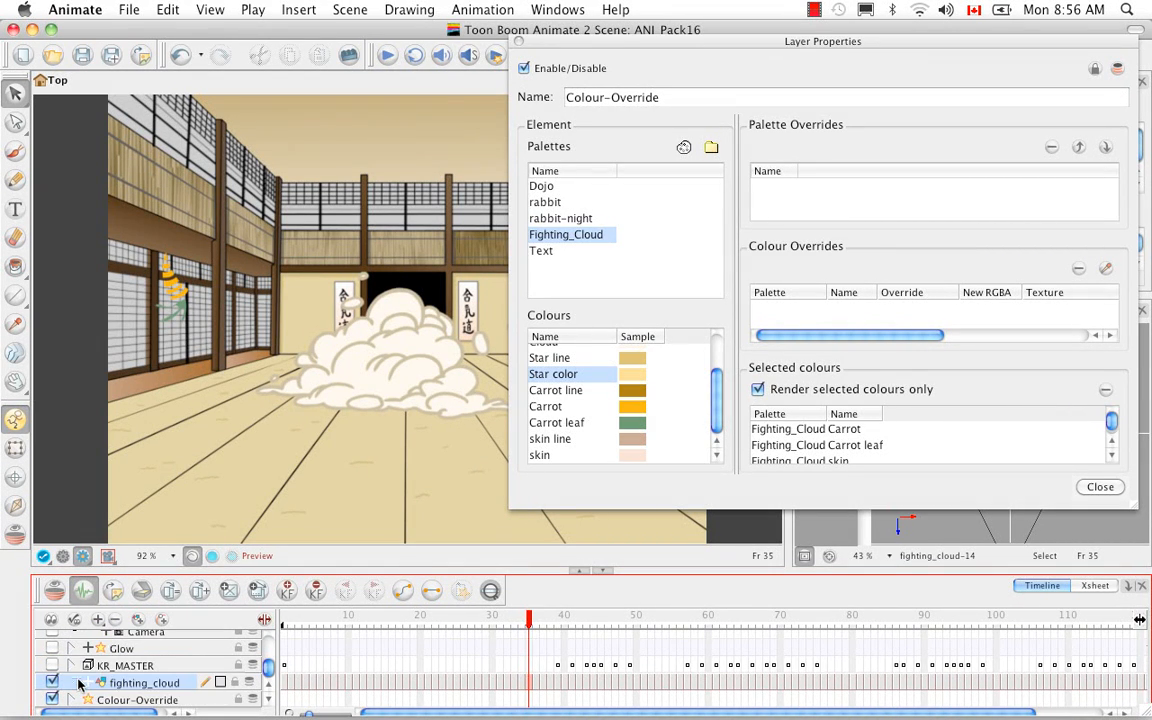
{"action": "left_click", "coordinate": [134, 700]}
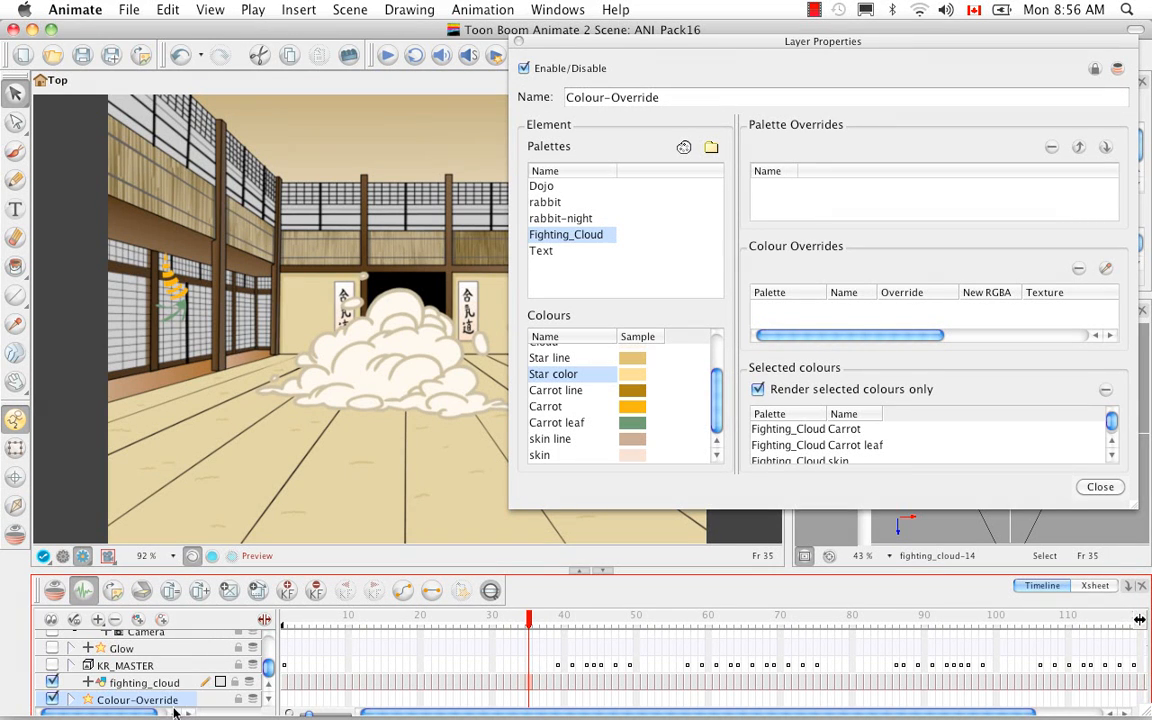
{"action": "left_click", "coordinate": [98, 619]}
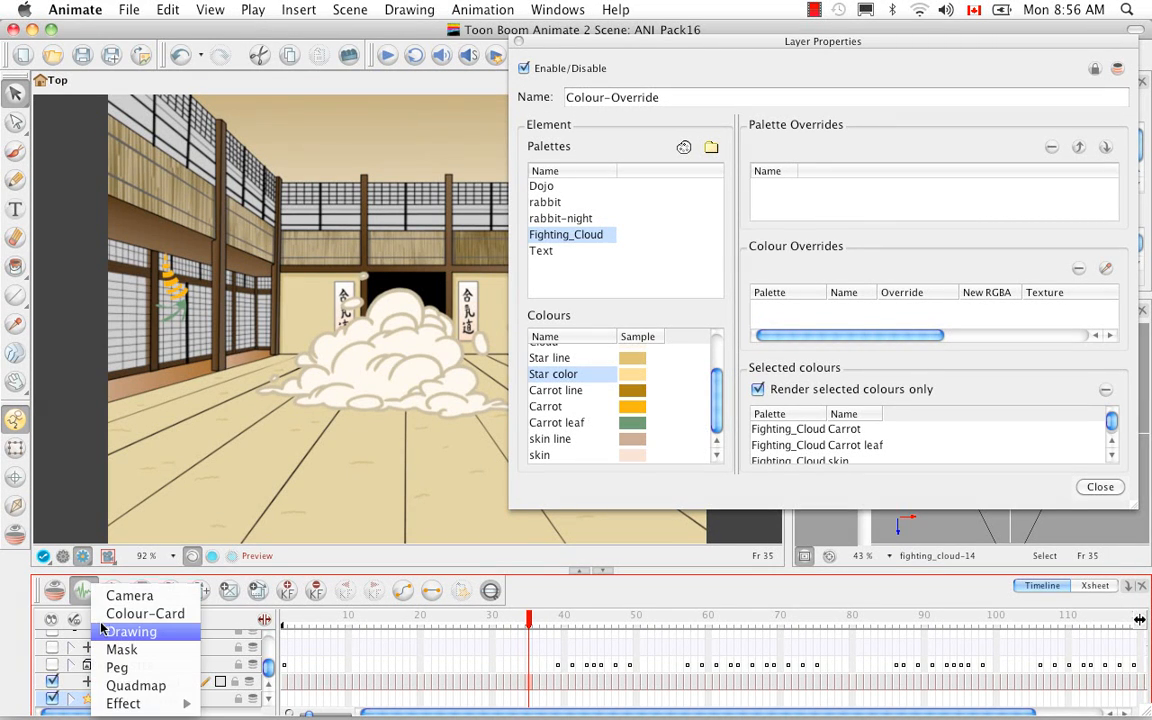
{"action": "mouse_move", "coordinate": [140, 703]}
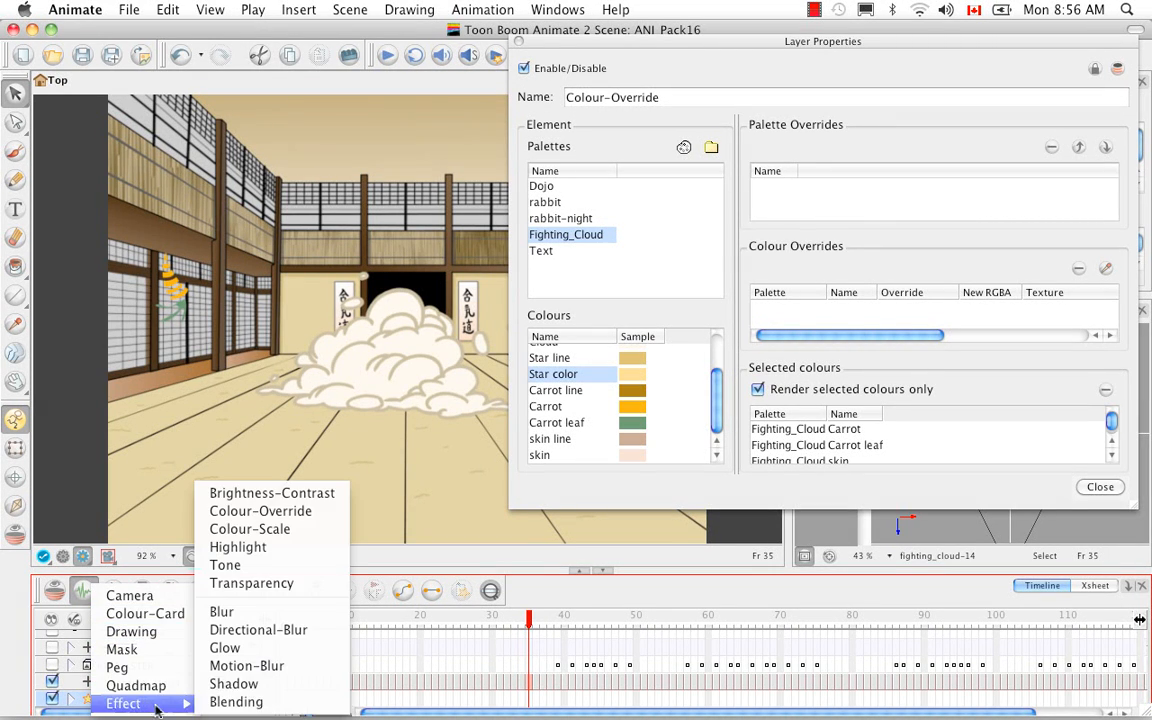
{"action": "left_click", "coordinate": [238, 648]}
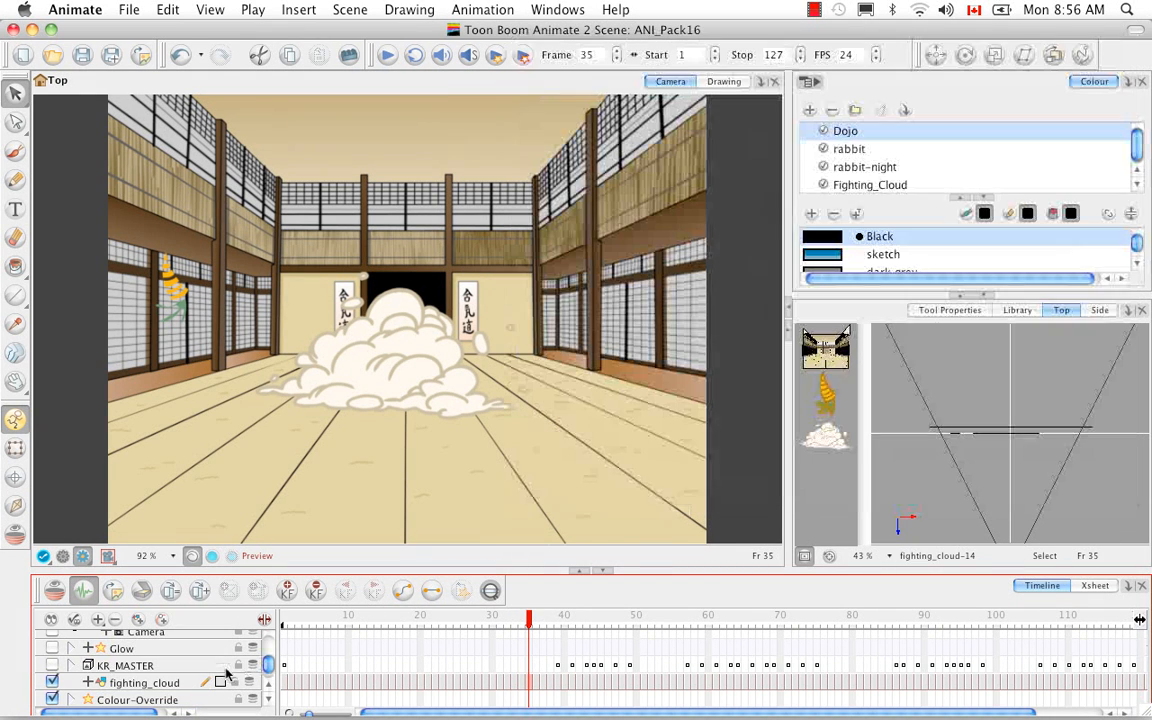
Parent the Colour-Override effect, with its stars_carrots_fists layer, to the new Glow effect
{"action": "left_click", "coordinate": [265, 698]}
{"action": "left_click", "coordinate": [135, 667]}
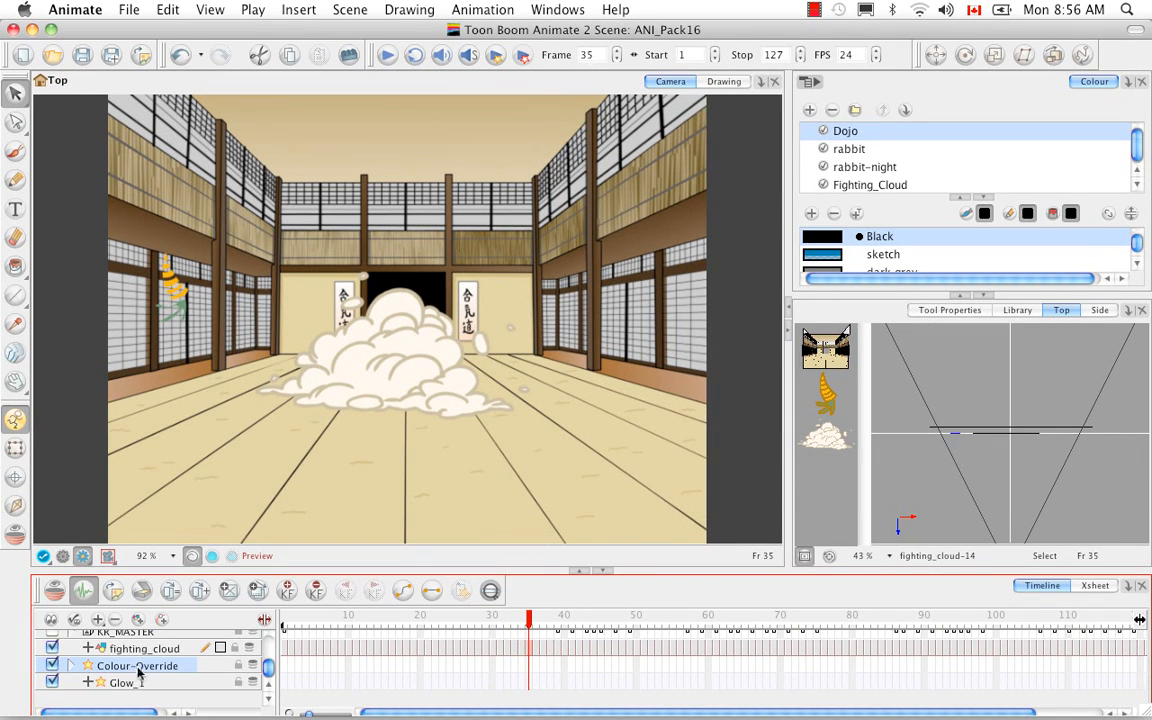
{"action": "left_click_drag", "start_coordinate": [138, 668], "coordinate": [140, 684]}
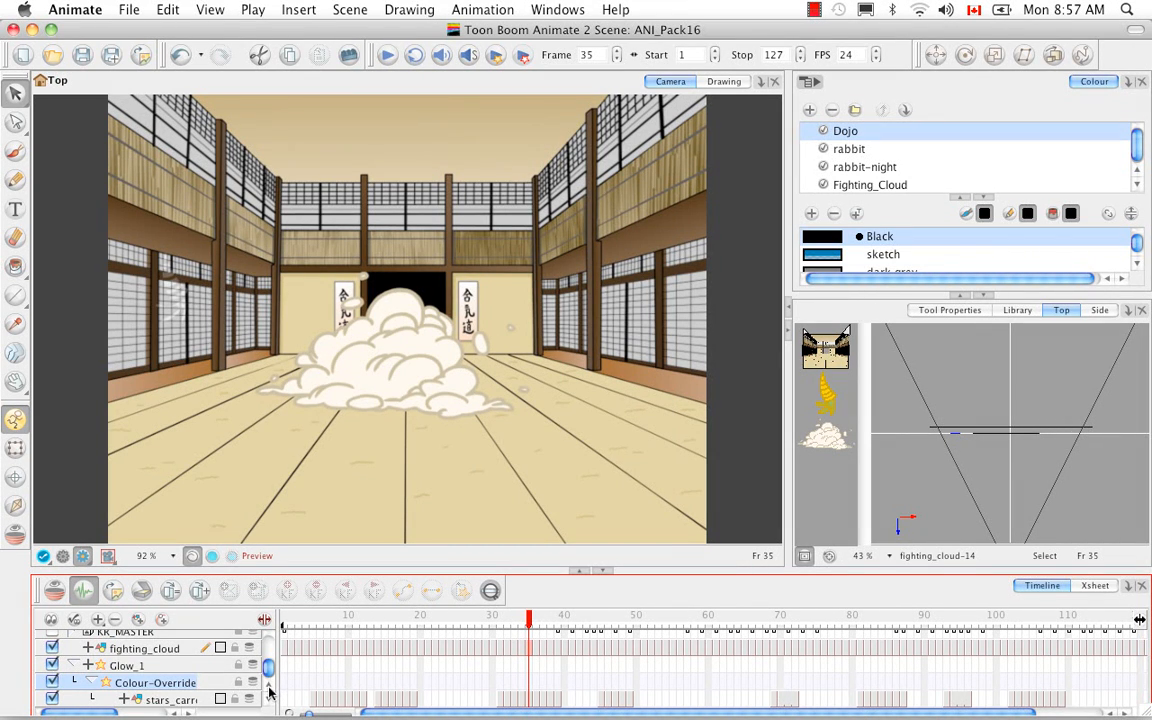
{"action": "scroll", "coordinate": [270, 688], "scroll_direction": "up", "scroll_amount": 3}
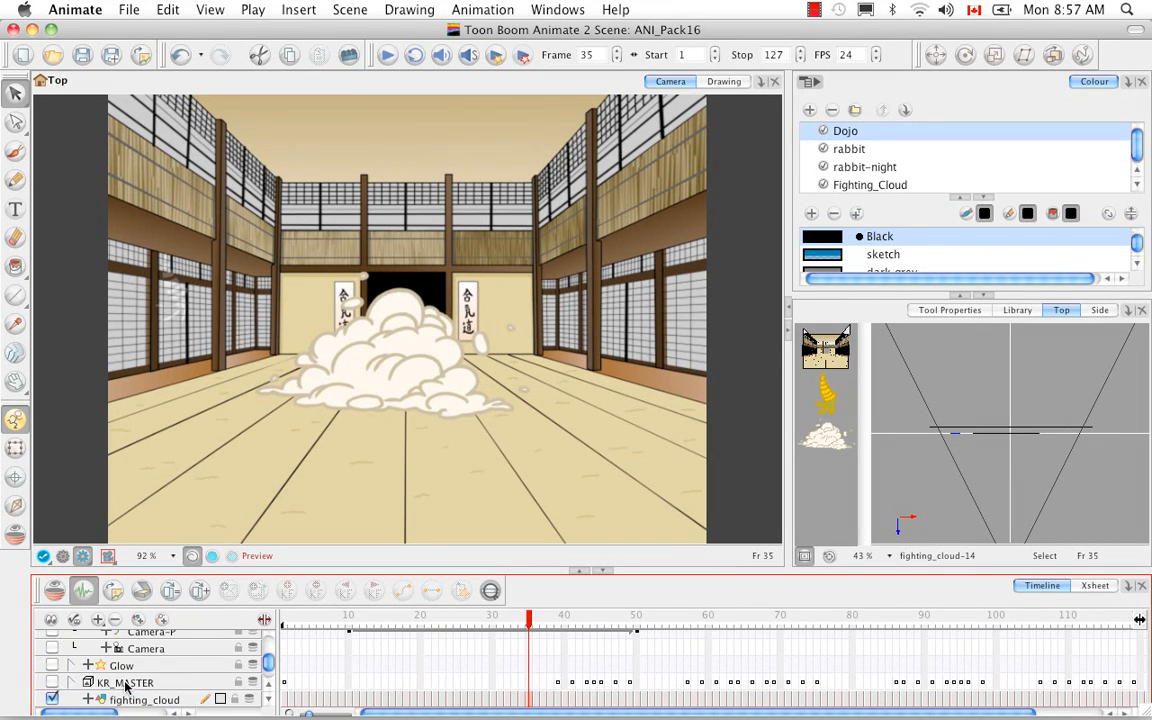
Expand the Glow effect and check the blur settings in its layer properties
{"action": "left_click", "coordinate": [76, 665]}
{"action": "double_click", "coordinate": [156, 668]}
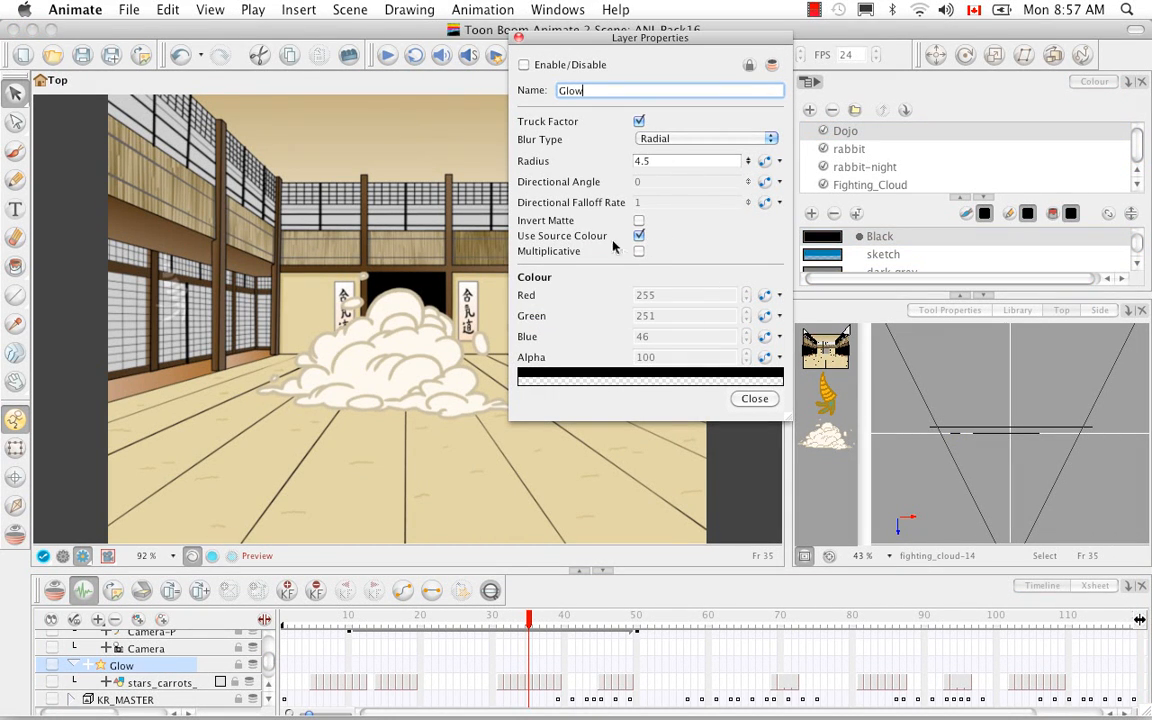
{"action": "left_click", "coordinate": [519, 39]}
Set the Glow_1 effect's radius to 4.5 and make it use the source colour
{"action": "scroll", "coordinate": [270, 700], "scroll_direction": "down", "scroll_amount": 4}
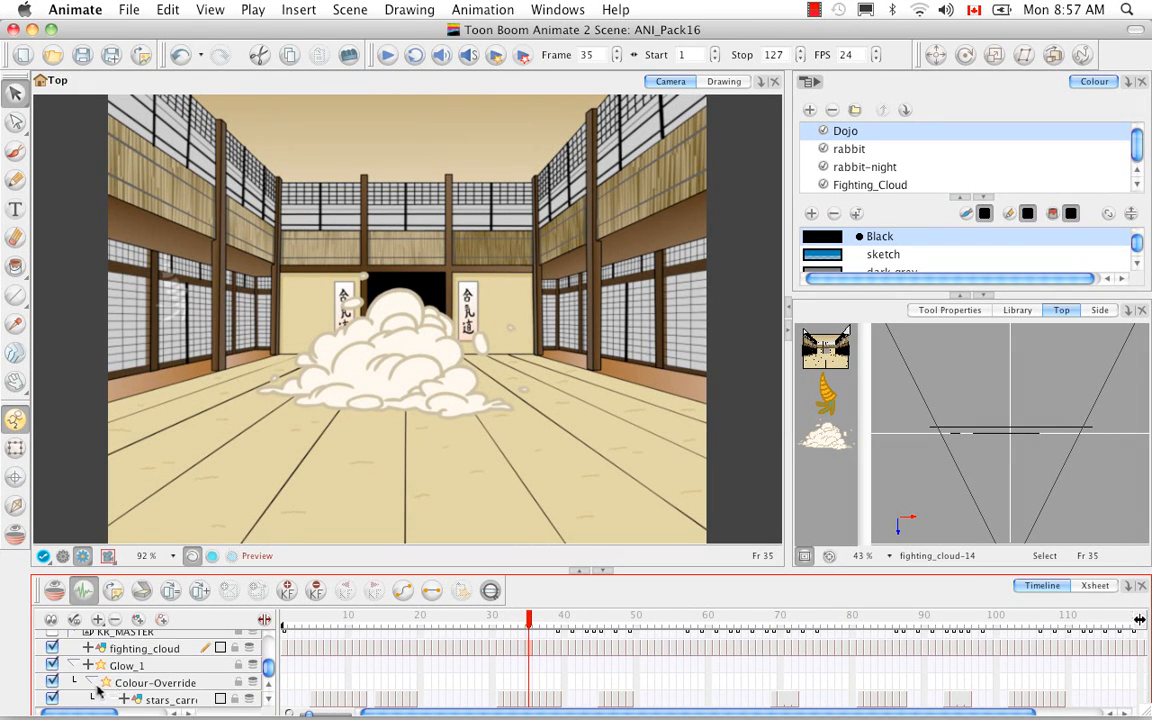
{"action": "left_click", "coordinate": [160, 668]}
{"action": "double_click", "coordinate": [163, 668]}
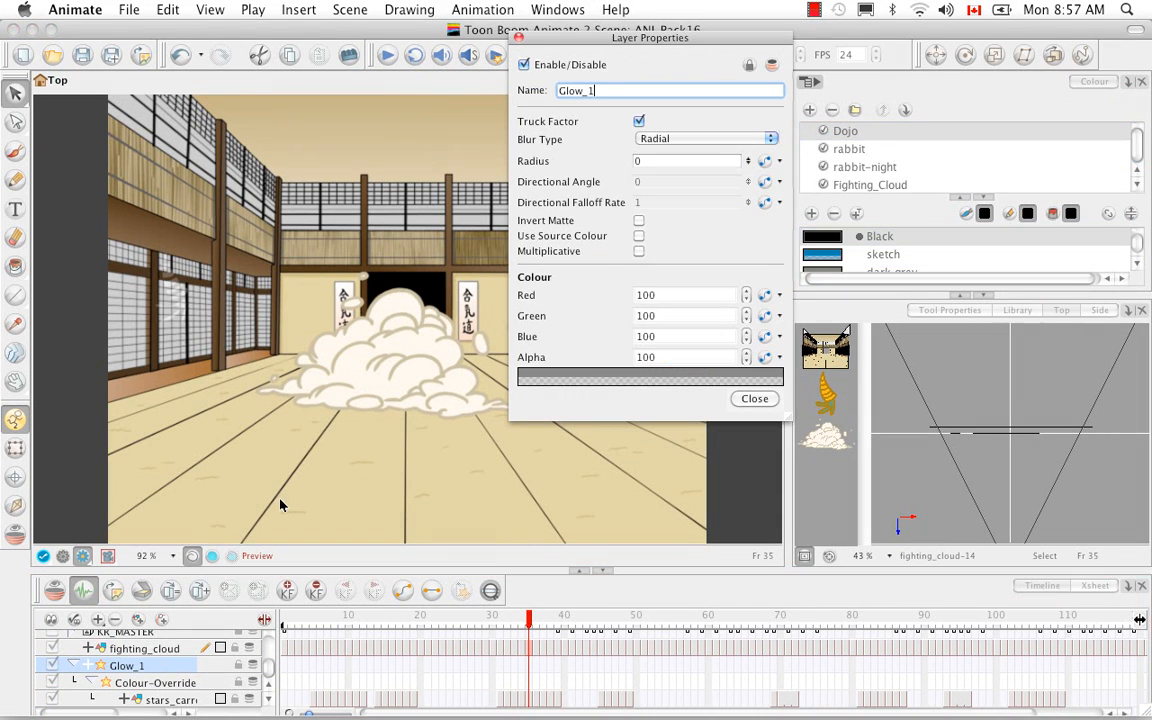
{"action": "left_click", "coordinate": [690, 161]}
{"action": "type", "text": "4.5"}
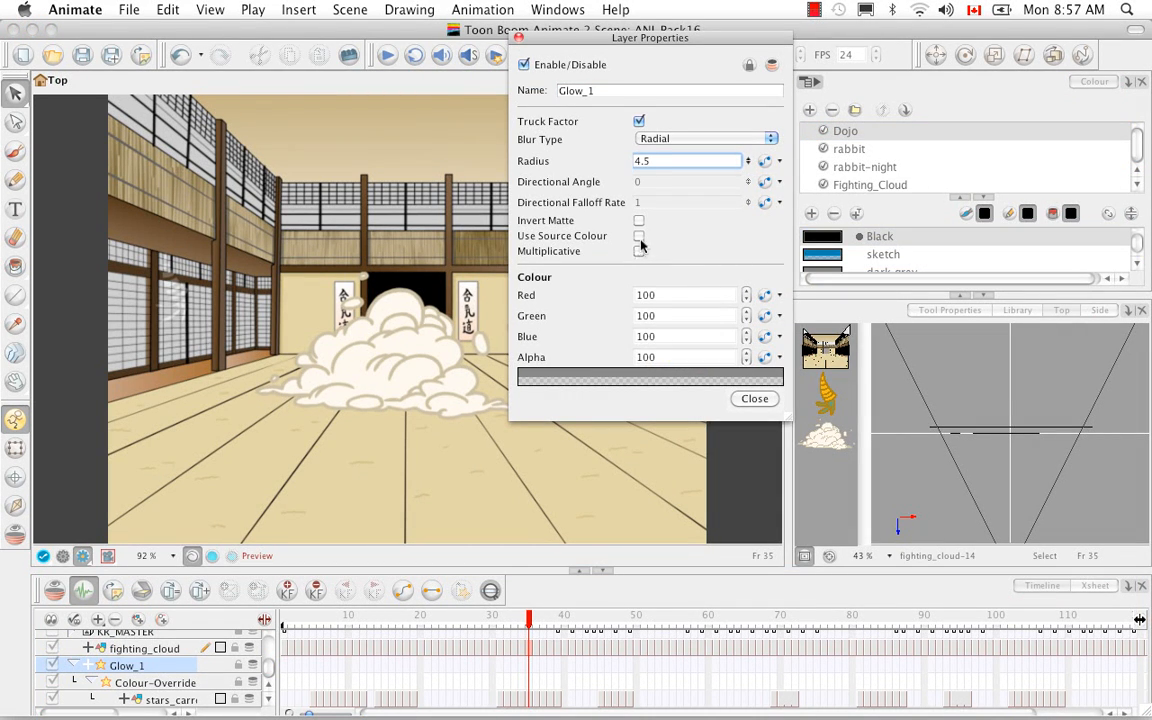
{"action": "left_click", "coordinate": [640, 237]}
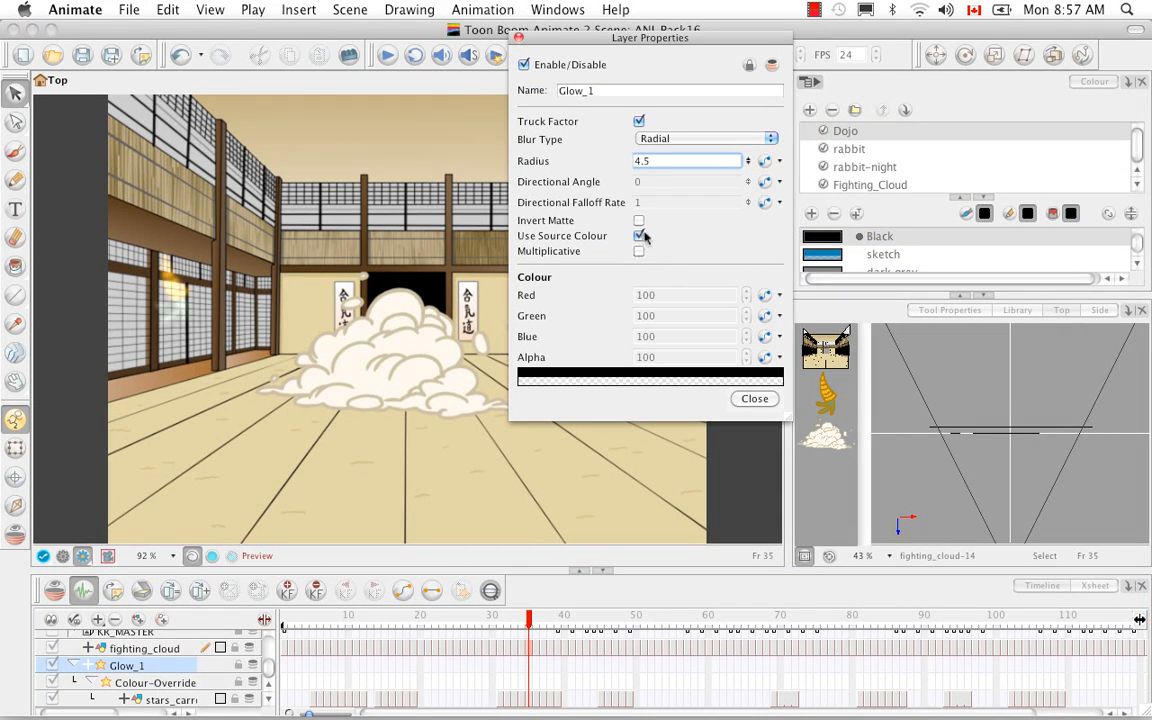
{"action": "left_click", "coordinate": [755, 399]}
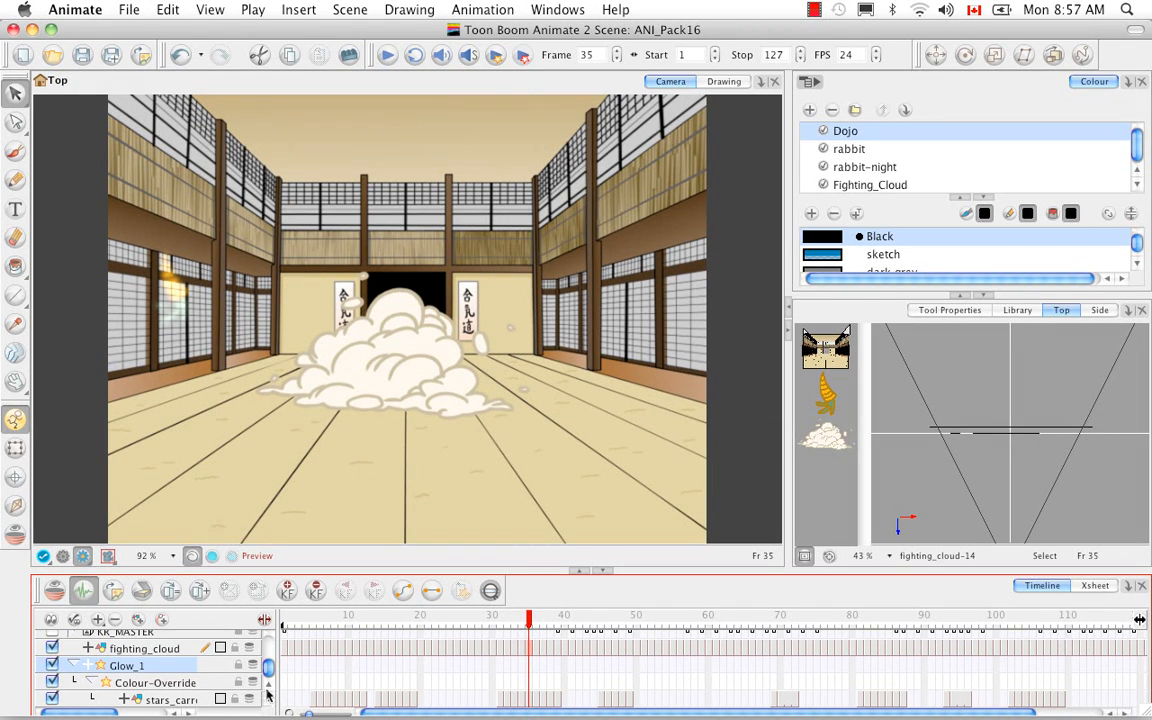
Duplicate the stars_carrots_fists layer under Colour-Override and move the copy out of the effects, directly above Glow_1
{"action": "left_click", "coordinate": [170, 699]}
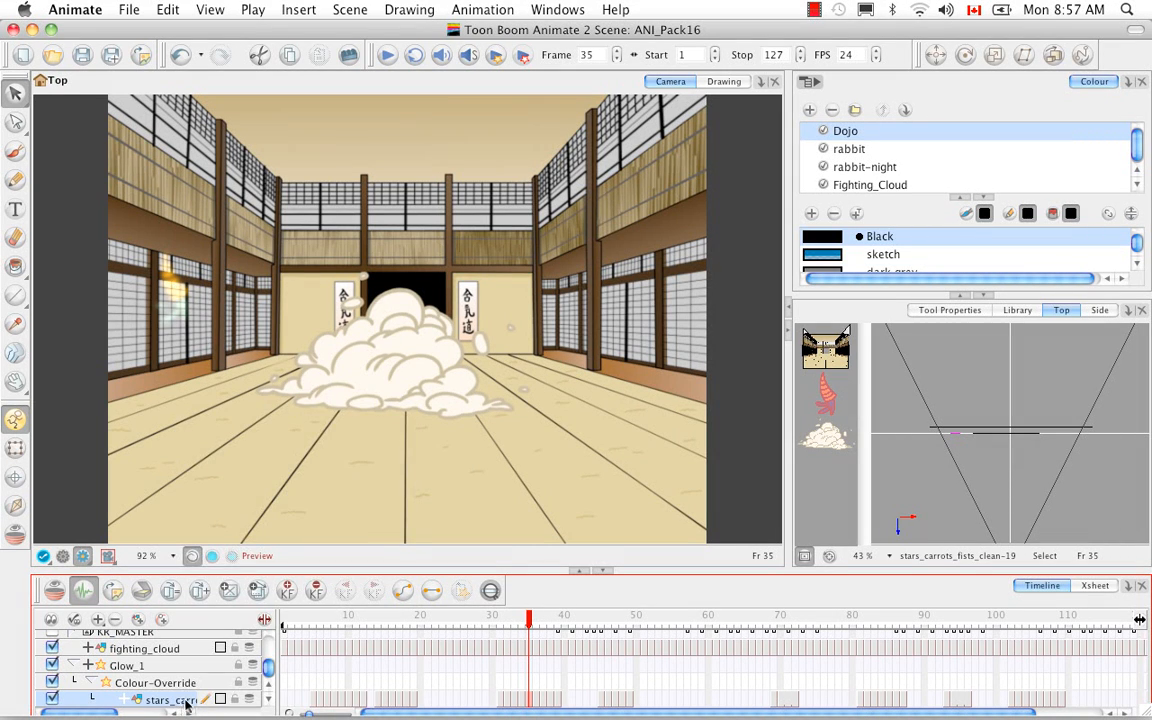
{"action": "right_click", "coordinate": [184, 704]}
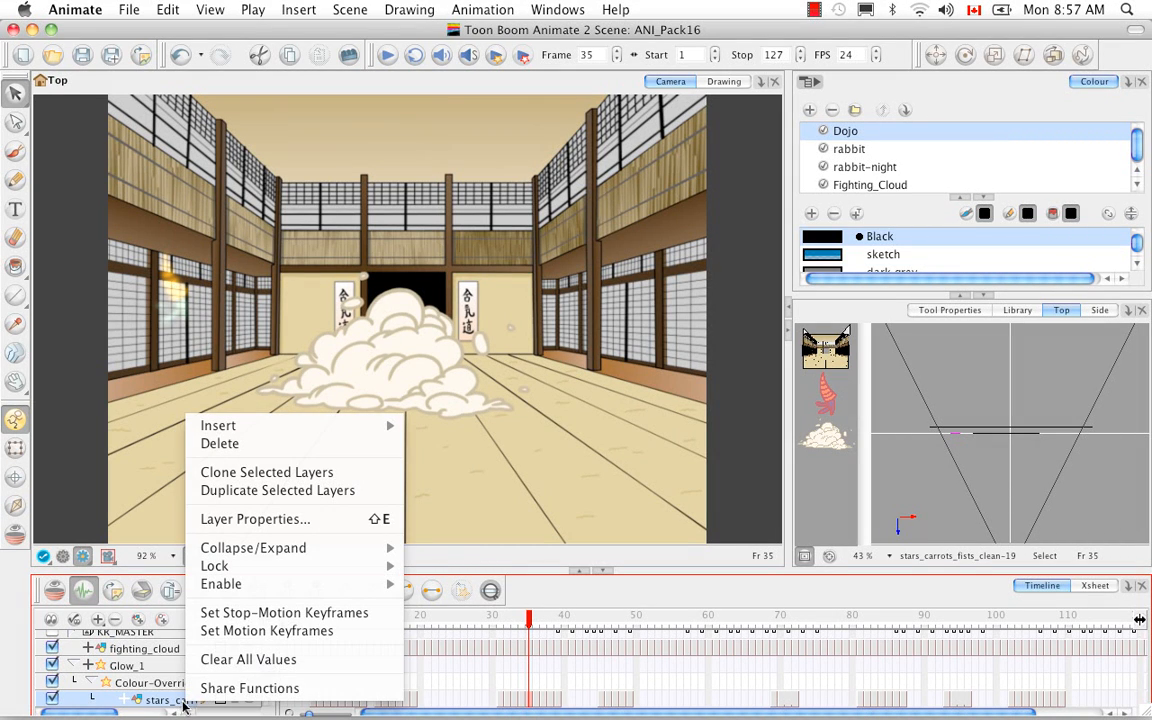
{"action": "left_click", "coordinate": [276, 491]}
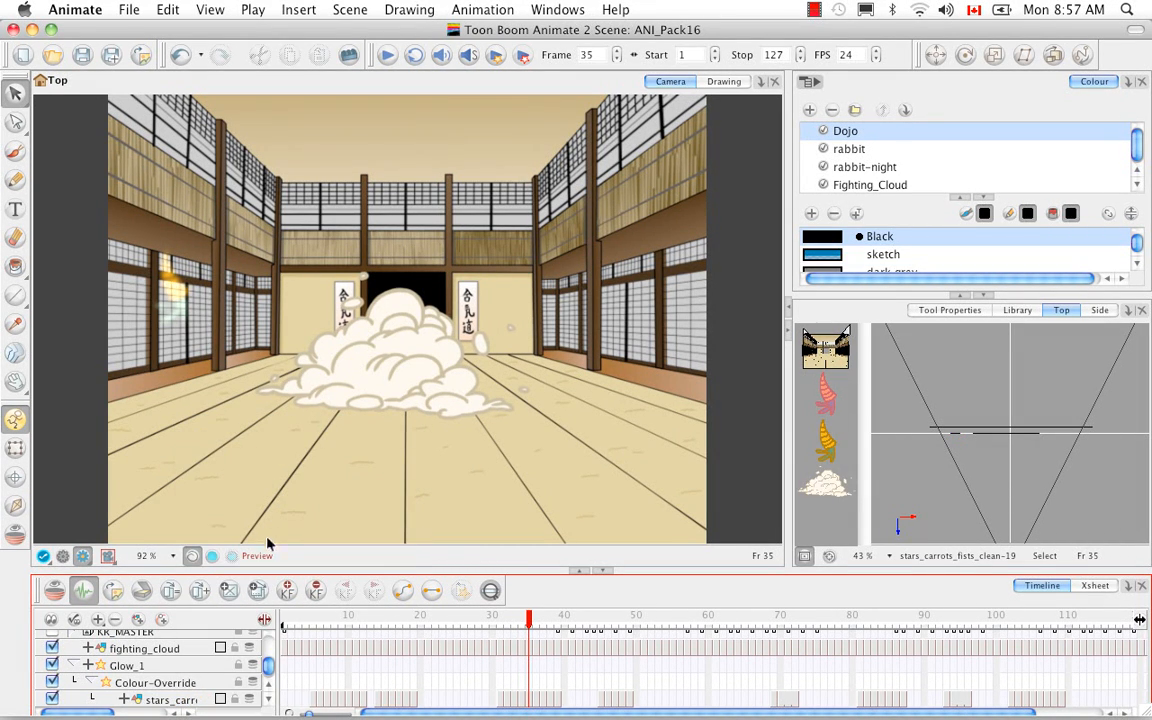
{"action": "scroll", "coordinate": [240, 634], "scroll_direction": "down", "scroll_amount": 1}
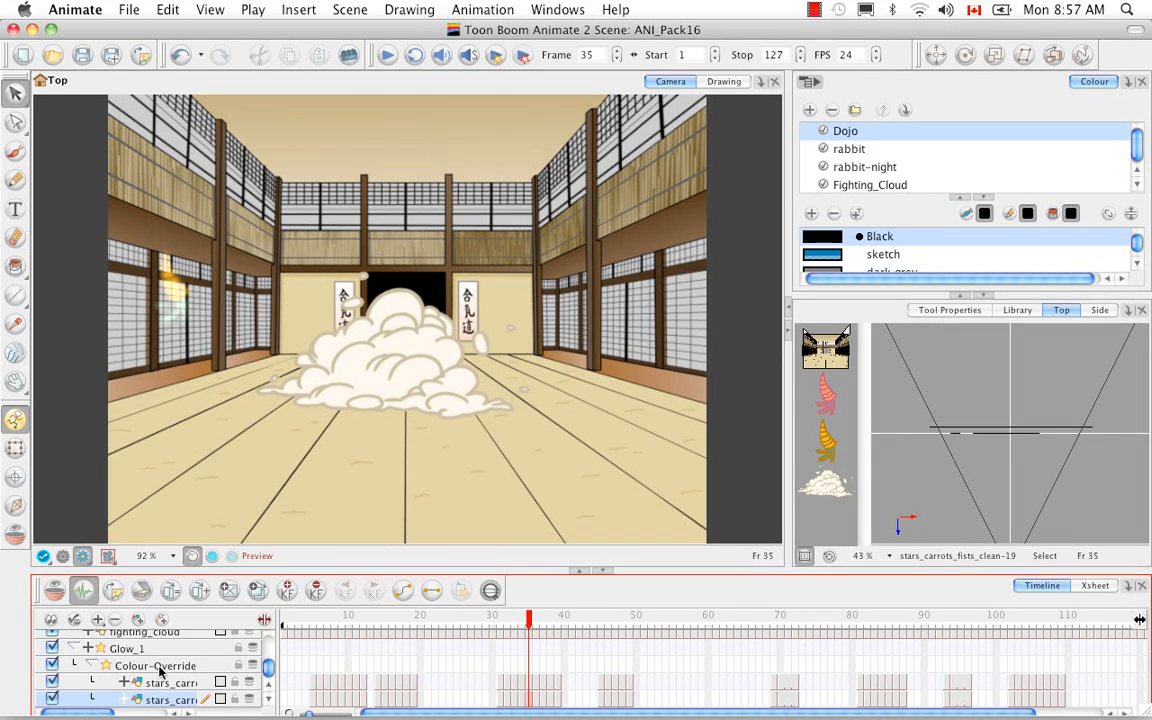
{"action": "left_click_drag", "start_coordinate": [178, 700], "coordinate": [183, 650]}
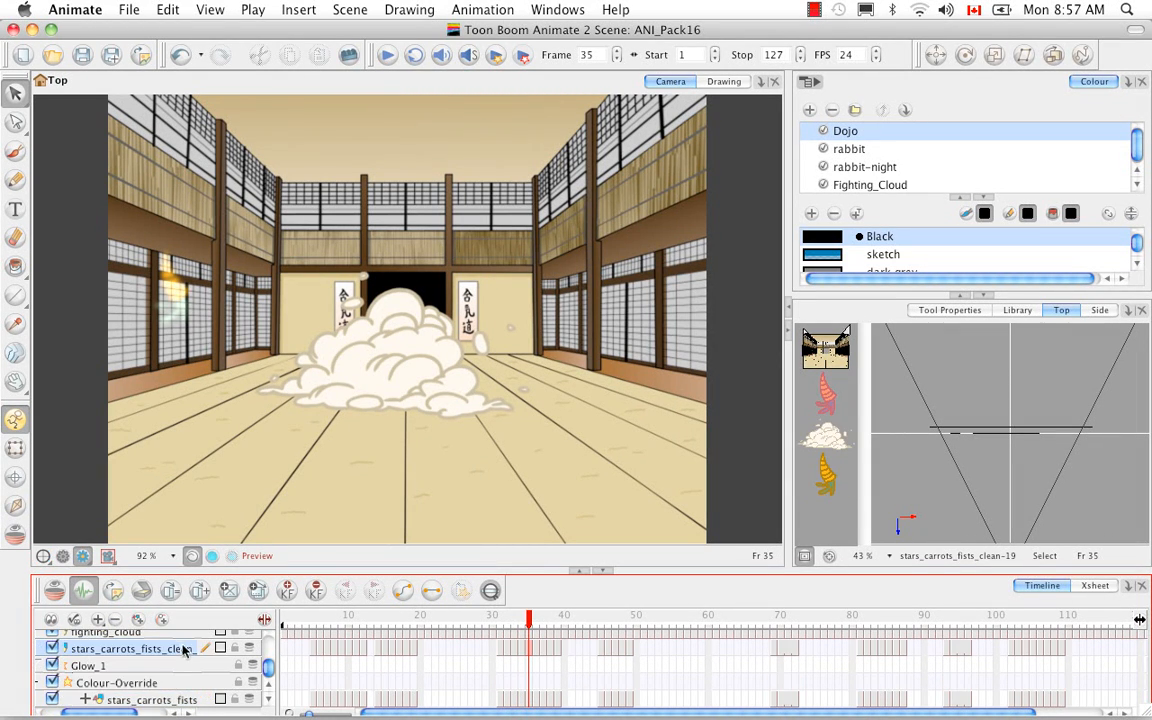
{"action": "left_click_drag", "start_coordinate": [134, 712], "coordinate": [85, 712]}
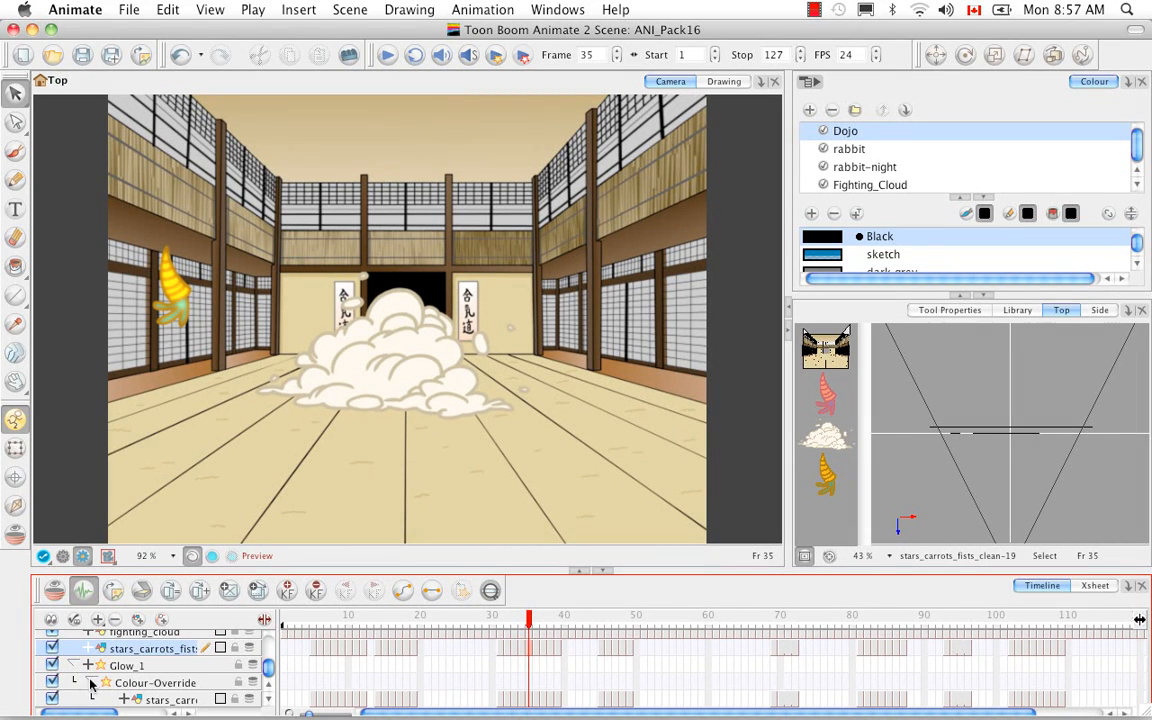
Disable Glow_1 and the duplicated stars_carrots_fists layer, and enable the original Glow effect
{"action": "scroll", "coordinate": [90, 683], "scroll_direction": "up", "scroll_amount": 2}
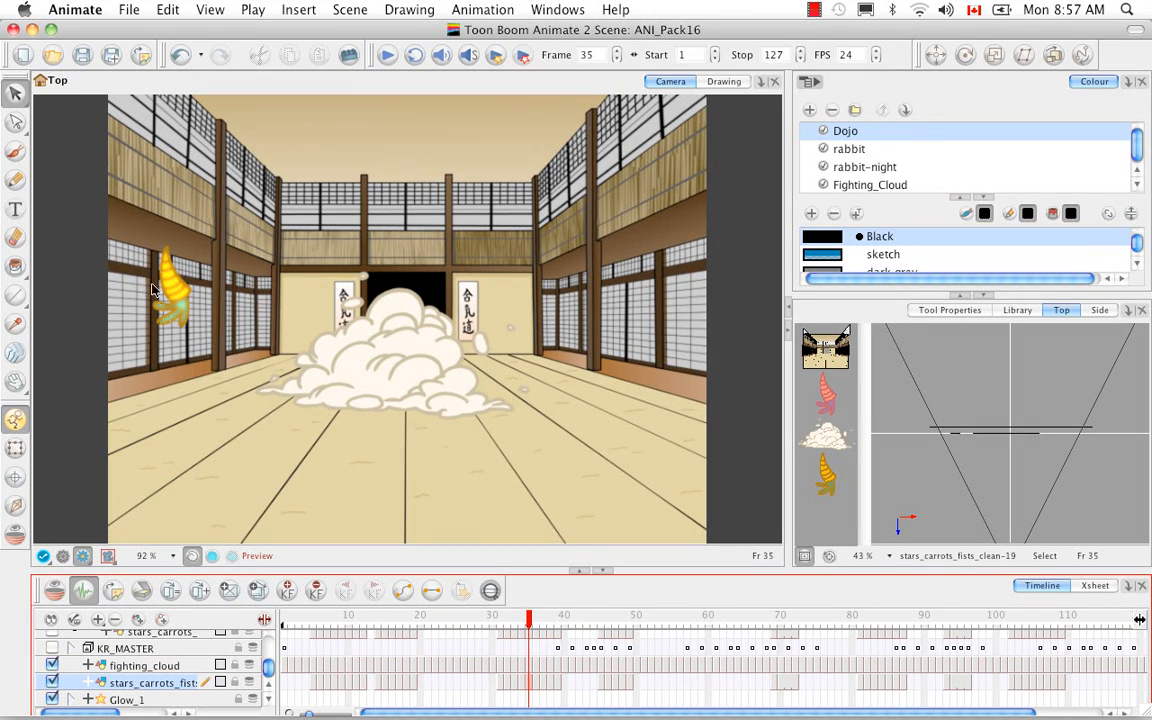
{"action": "left_click", "coordinate": [52, 699]}
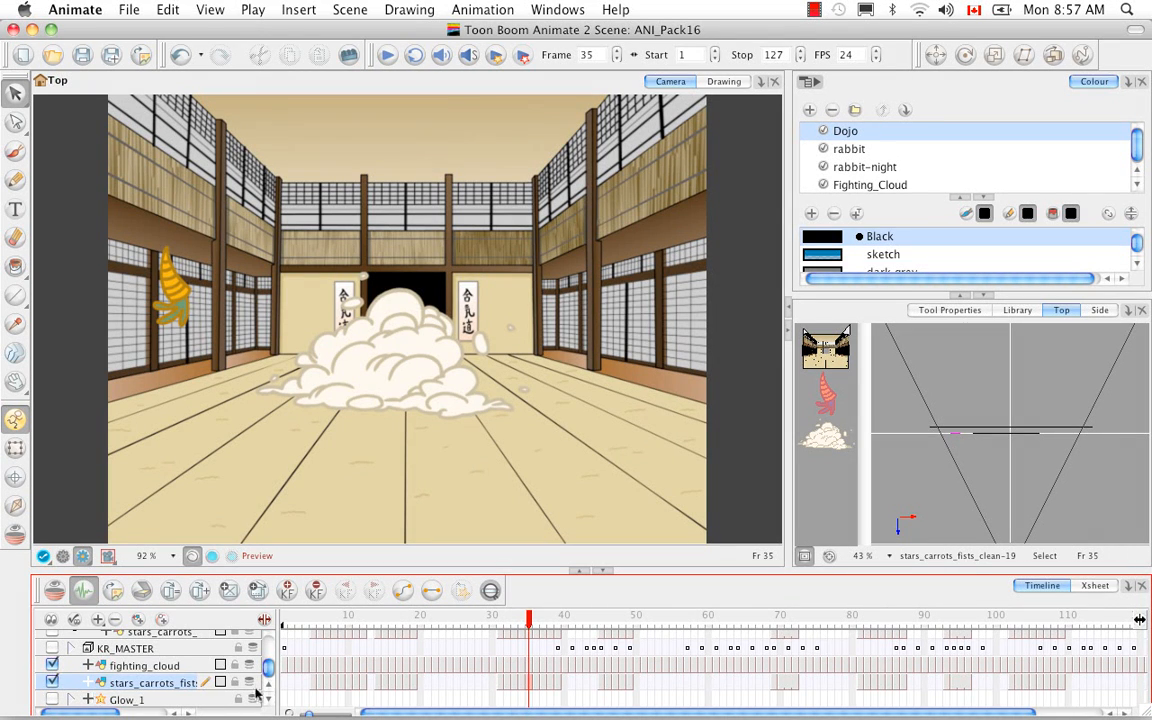
{"action": "scroll", "coordinate": [270, 688], "scroll_direction": "up", "scroll_amount": 1}
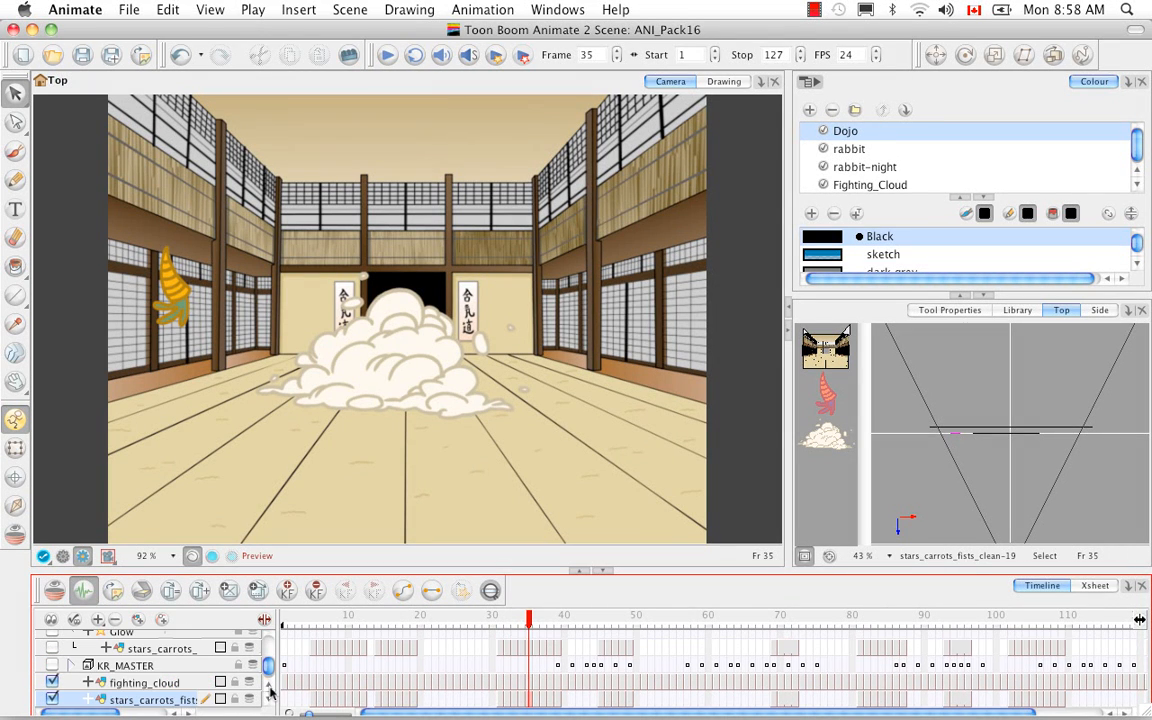
{"action": "left_click", "coordinate": [52, 699]}
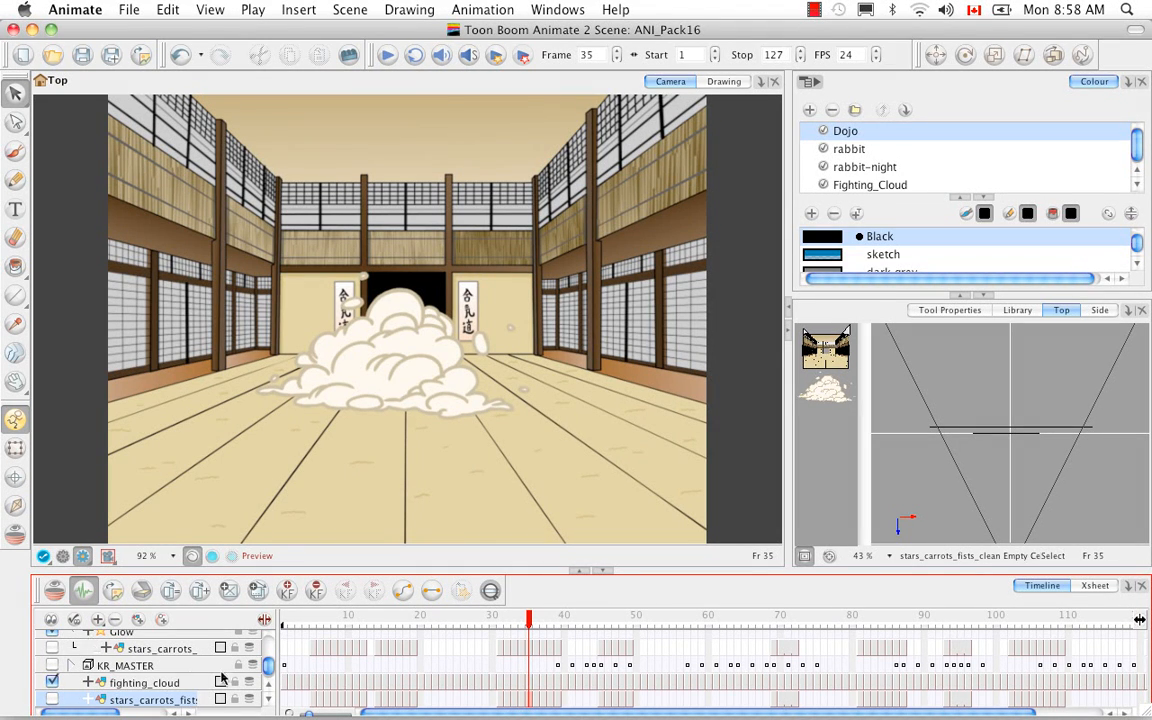
Enable the stars_carrots drawing under Glow and turn the duplicated layer below fighting_cloud back on
{"action": "scroll", "coordinate": [140, 670], "scroll_direction": "up", "scroll_amount": 2}
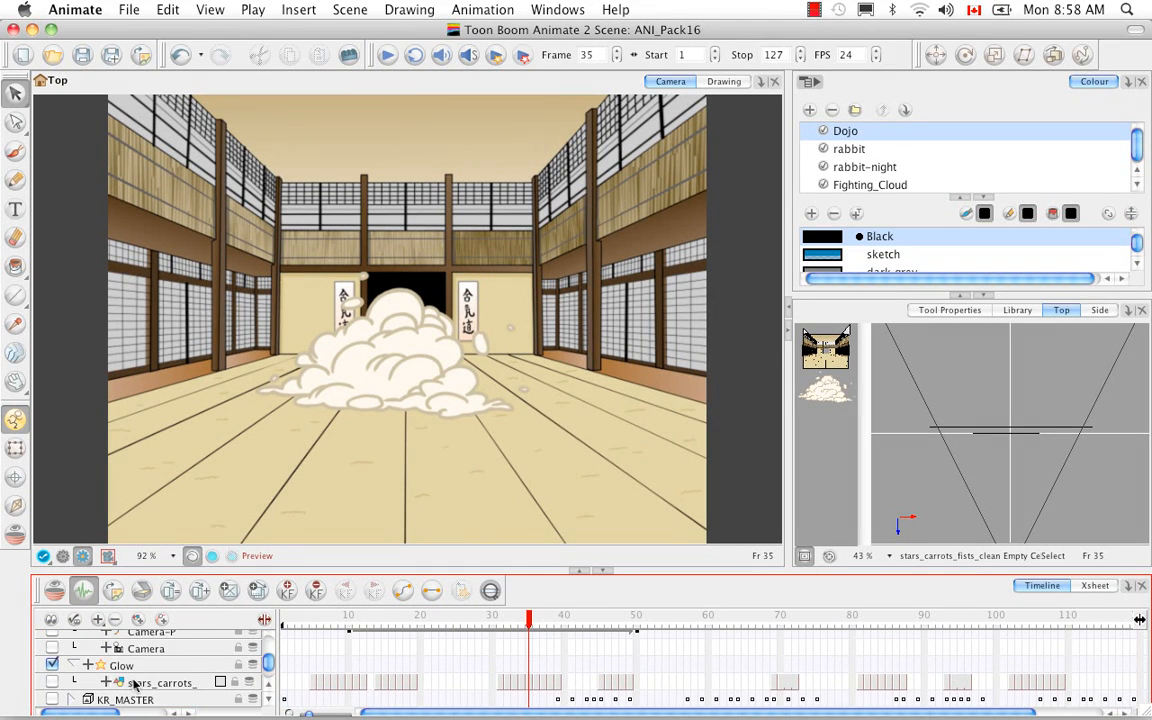
{"action": "left_click", "coordinate": [144, 684]}
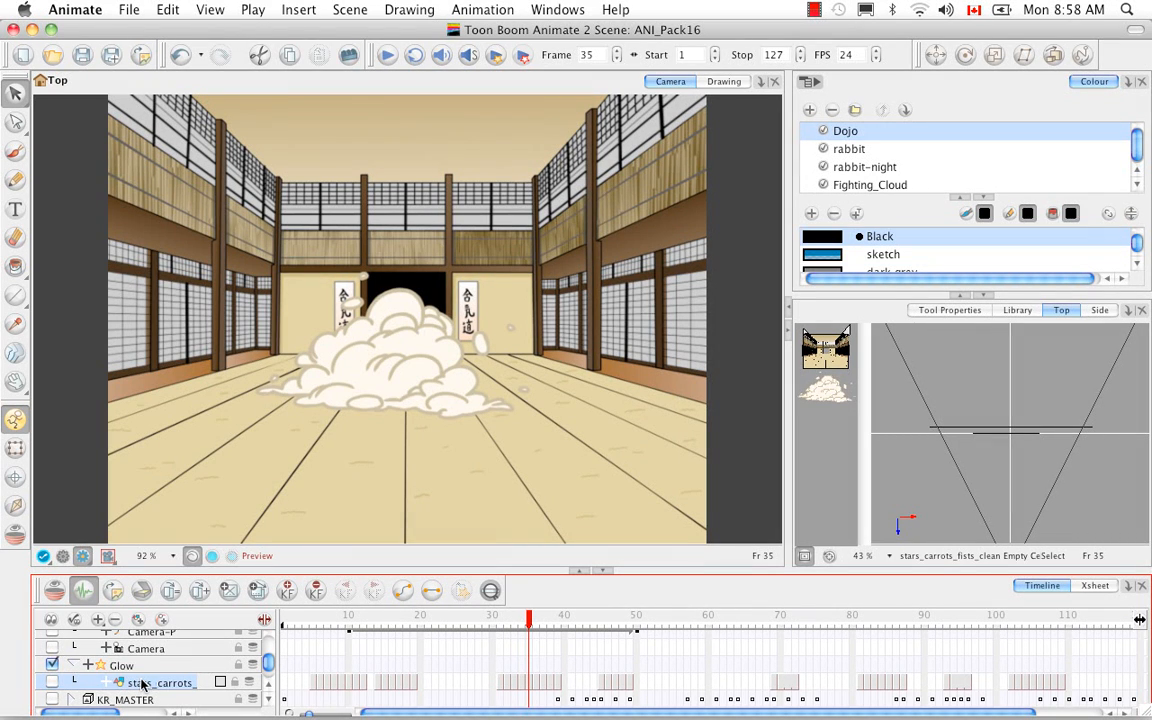
{"action": "left_click", "coordinate": [52, 682]}
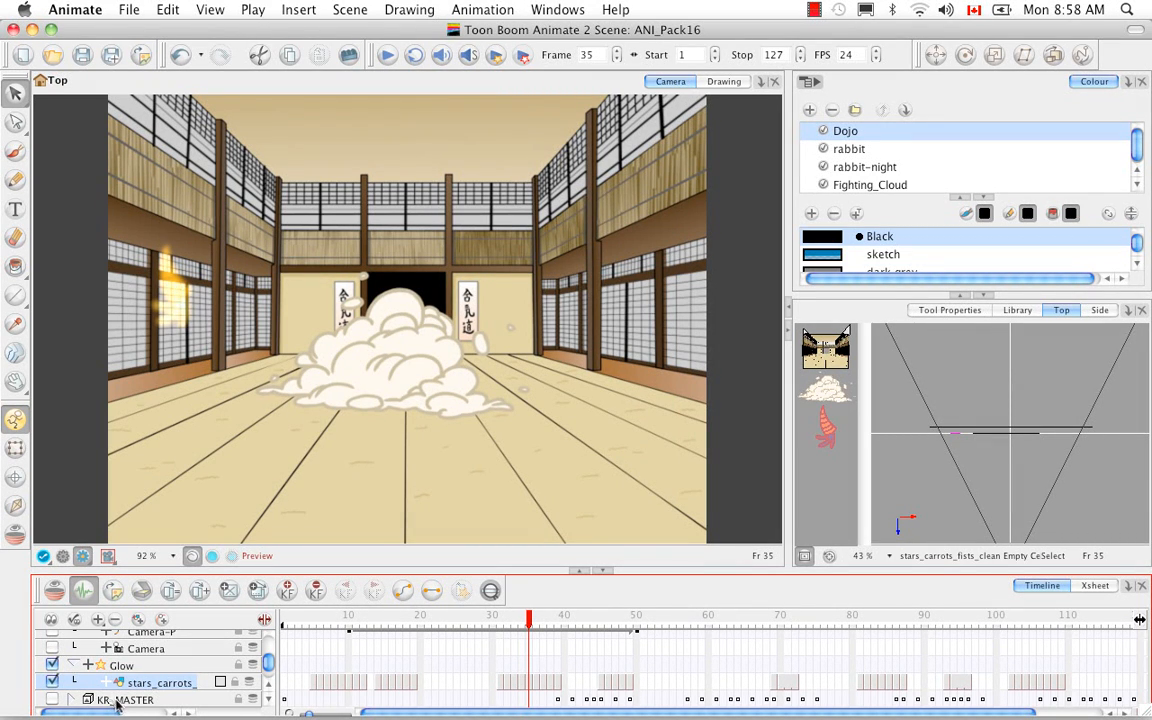
{"action": "scroll", "coordinate": [245, 633], "scroll_direction": "down", "scroll_amount": 2}
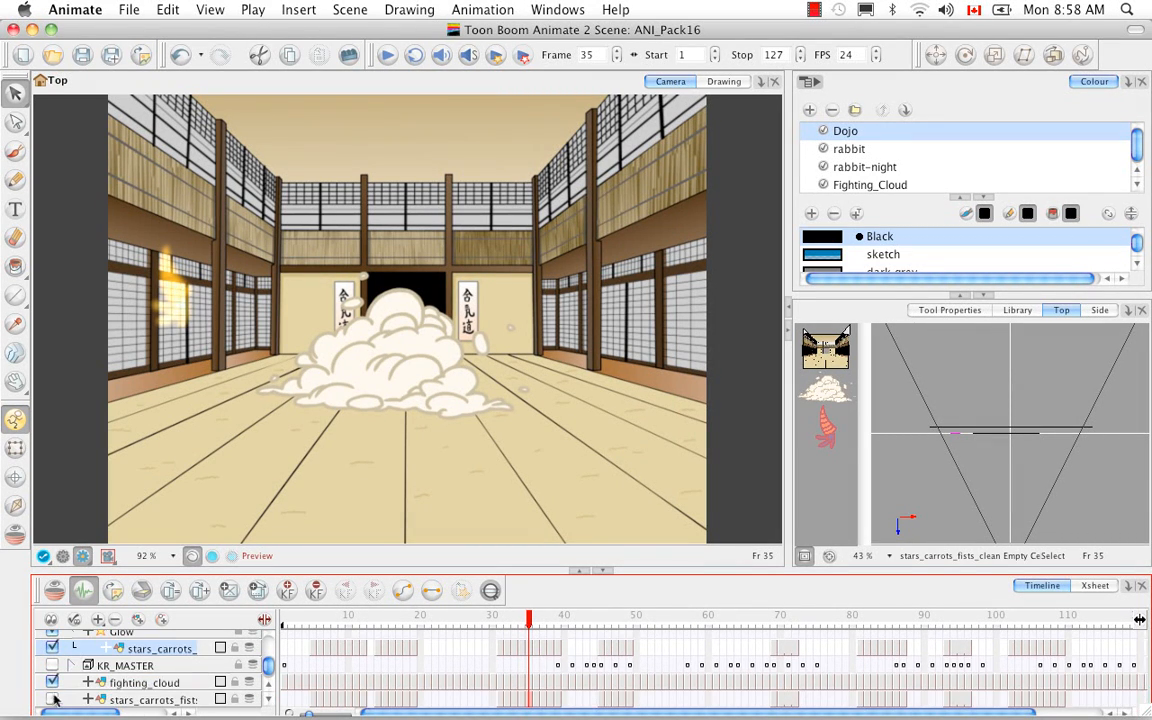
{"action": "left_click", "coordinate": [52, 699]}
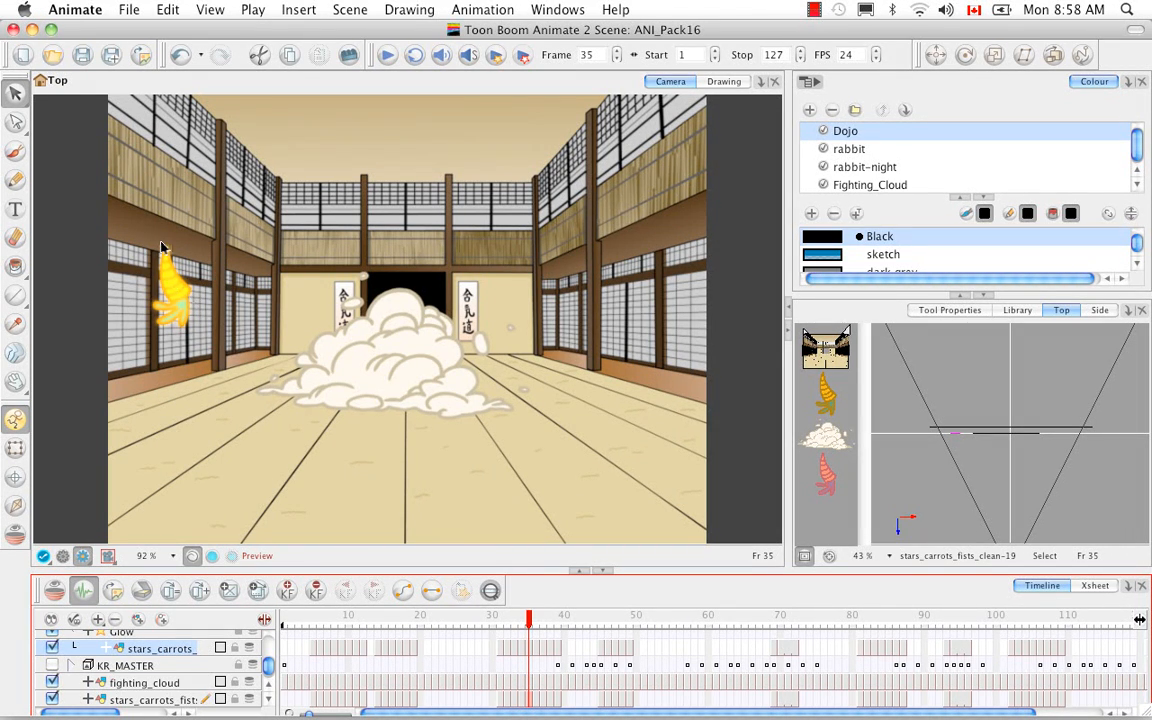
Compare the two glow effects on the carrot by switching from Glow to Glow_1 and back to Glow
{"action": "left_click", "coordinate": [268, 702]}
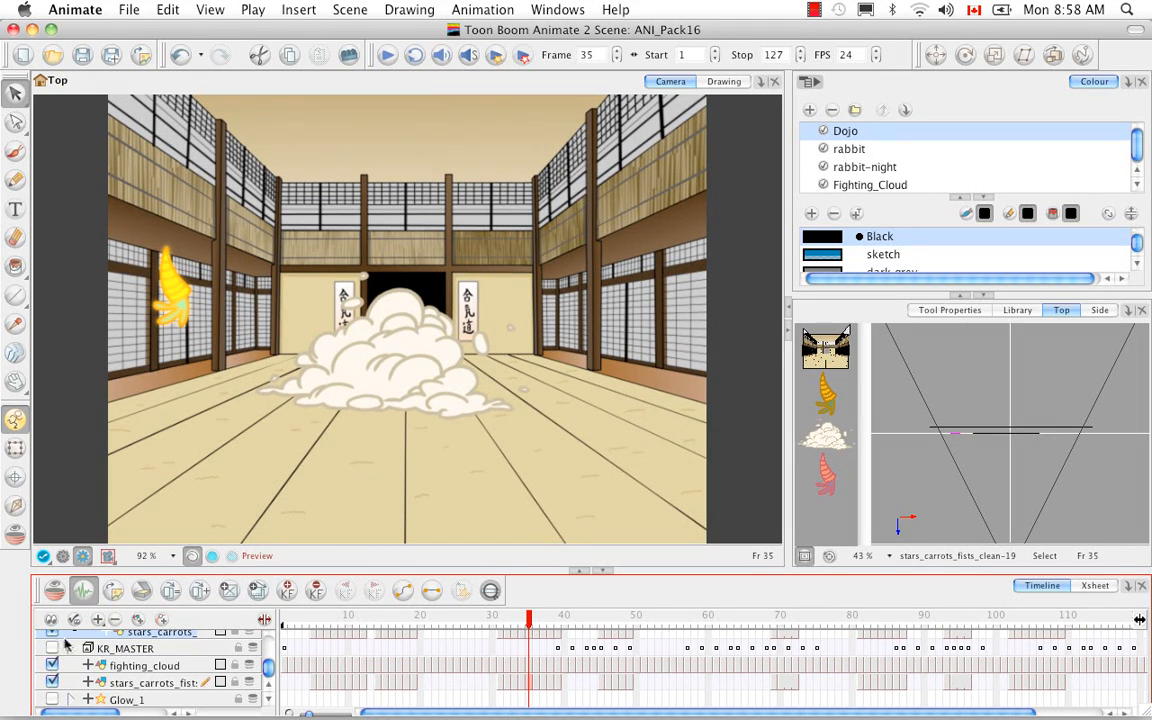
{"action": "scroll", "coordinate": [252, 676], "scroll_direction": "up", "scroll_amount": 1}
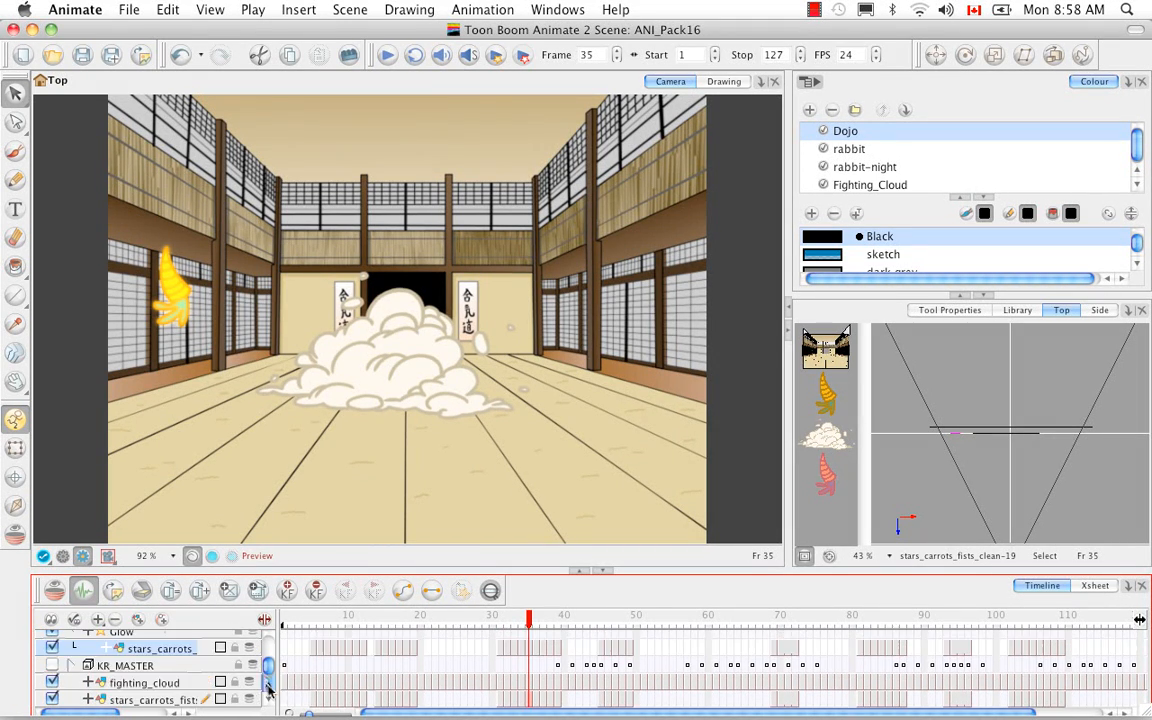
{"action": "scroll", "coordinate": [245, 680], "scroll_direction": "up", "scroll_amount": 1}
{"action": "left_click", "coordinate": [72, 648]}
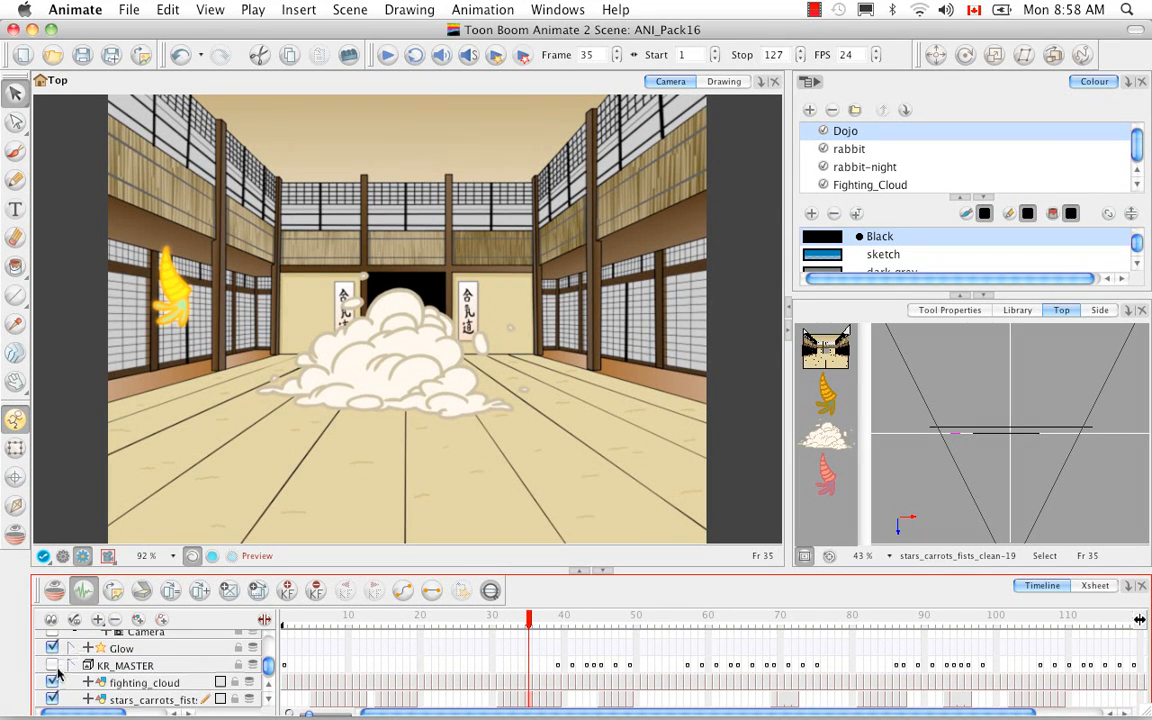
{"action": "left_click", "coordinate": [52, 648]}
{"action": "scroll", "coordinate": [269, 703], "scroll_direction": "down", "scroll_amount": 1}
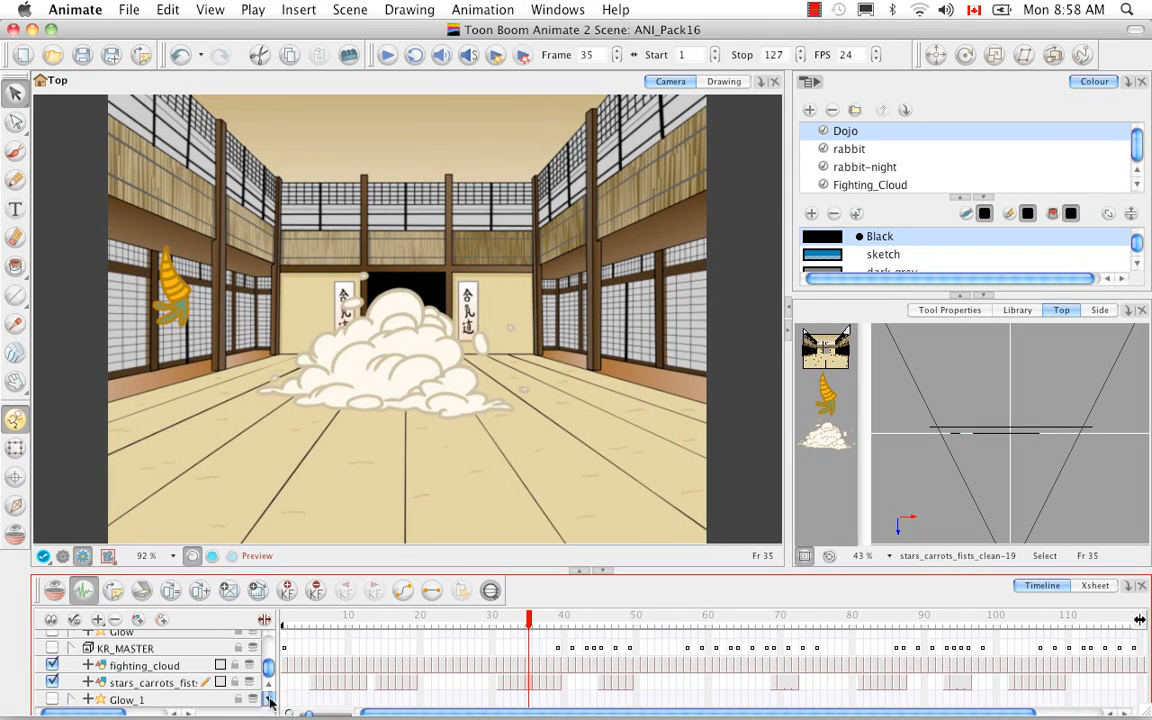
{"action": "left_click", "coordinate": [52, 699]}
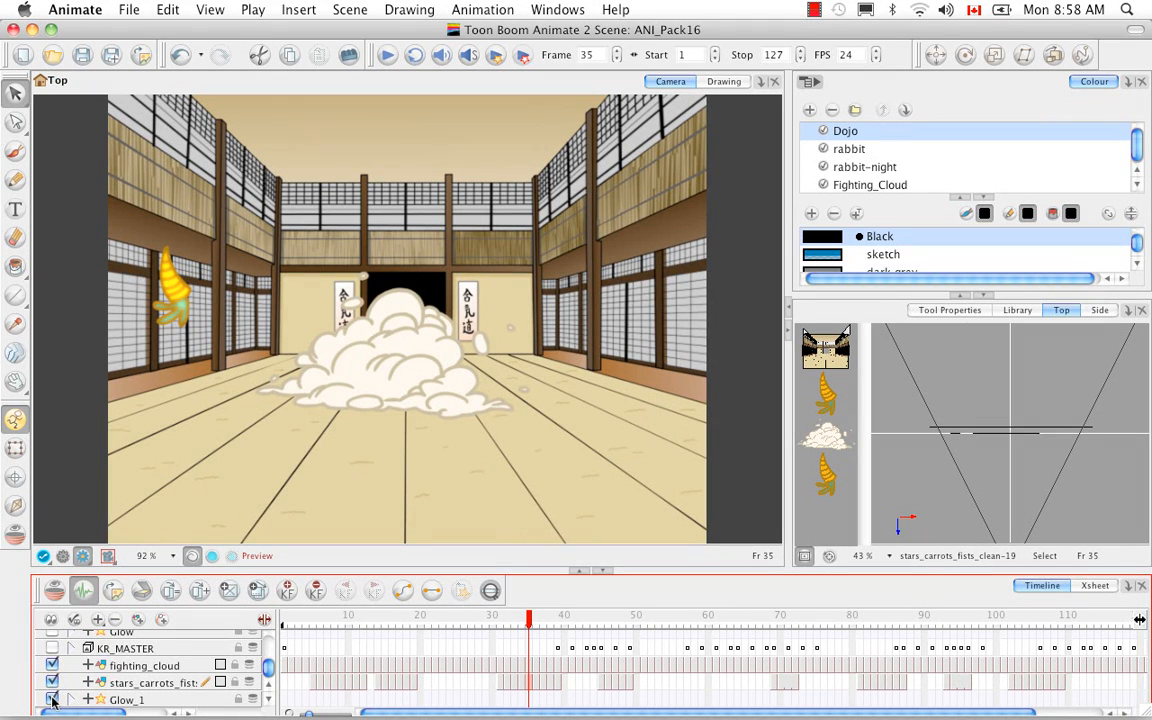
{"action": "left_click", "coordinate": [52, 699]}
{"action": "left_click", "coordinate": [52, 633]}
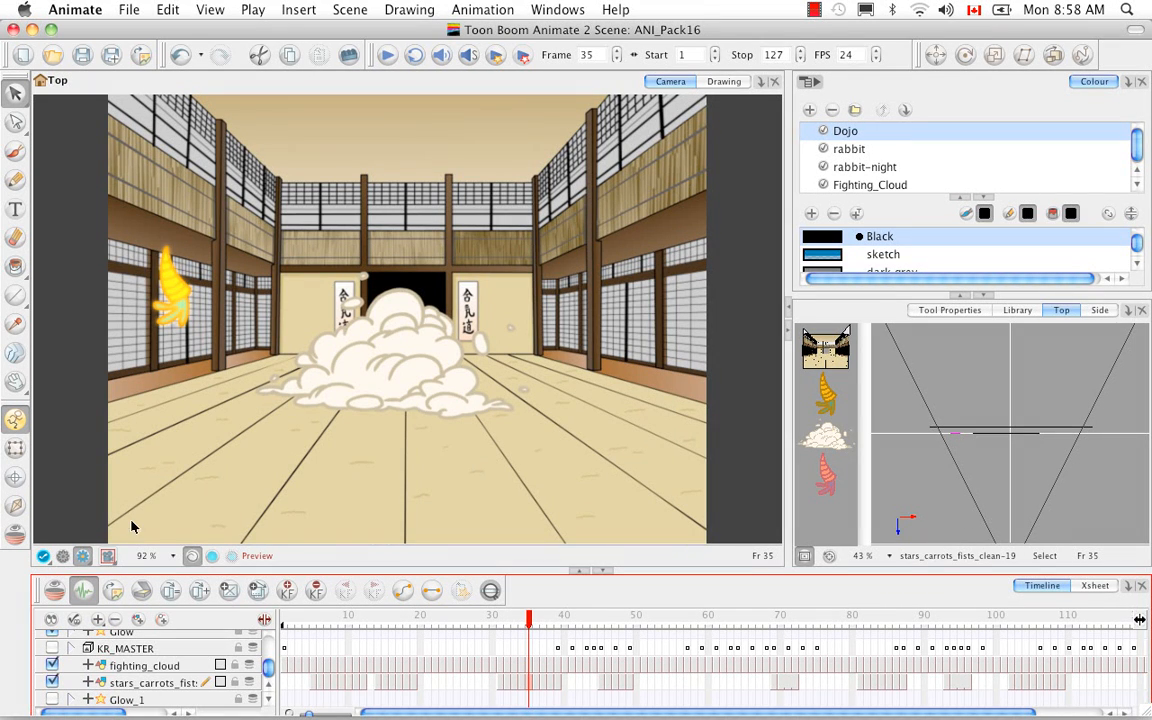
Add a Brightness-Contrast effect layer to the scene
{"action": "left_click", "coordinate": [268, 687]}
{"action": "left_click", "coordinate": [268, 687]}
{"action": "left_click", "coordinate": [268, 687]}
{"action": "left_click", "coordinate": [268, 687]}
{"action": "left_click", "coordinate": [268, 687]}
{"action": "left_click", "coordinate": [268, 687]}
{"action": "left_click", "coordinate": [268, 687]}
{"action": "left_click", "coordinate": [268, 687]}
{"action": "left_click", "coordinate": [268, 687]}
{"action": "left_click", "coordinate": [268, 687]}
{"action": "left_click", "coordinate": [268, 687]}
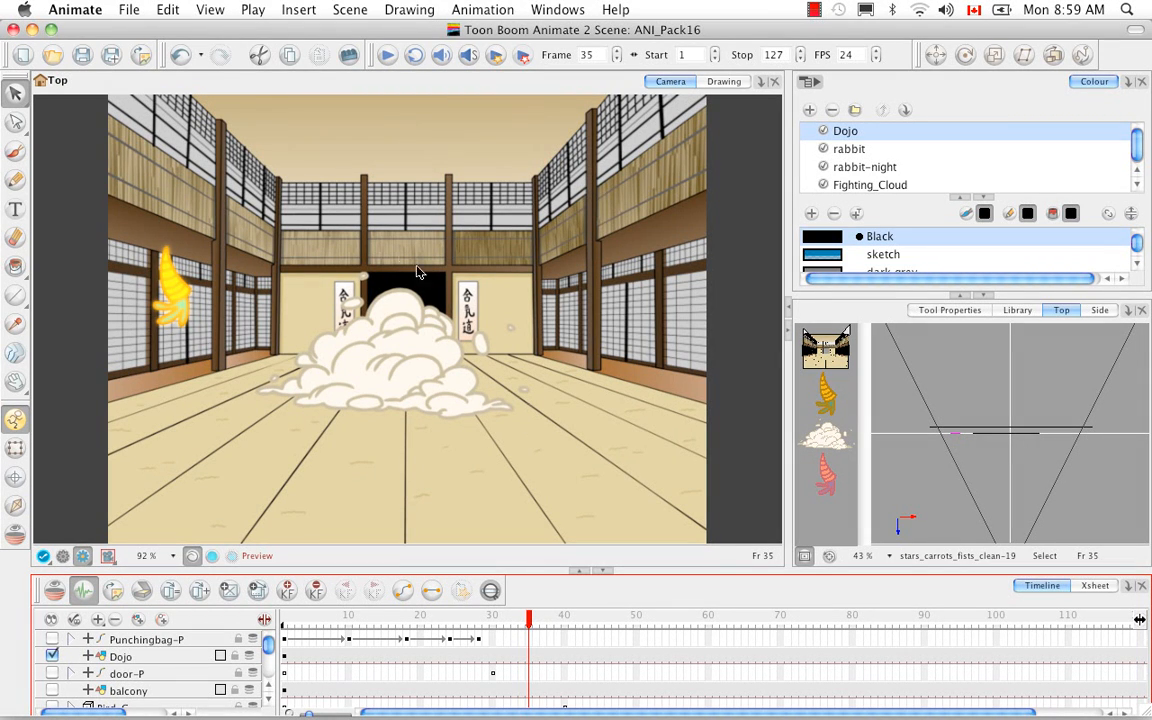
{"action": "left_click", "coordinate": [98, 620]}
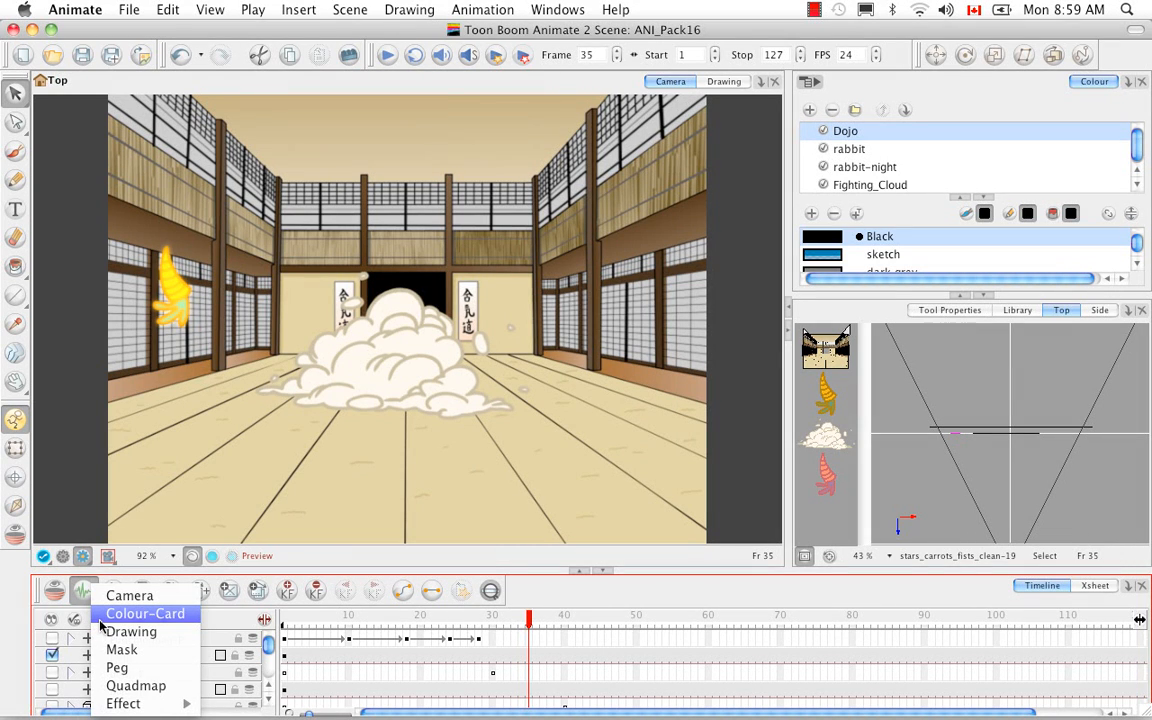
{"action": "mouse_move", "coordinate": [140, 703]}
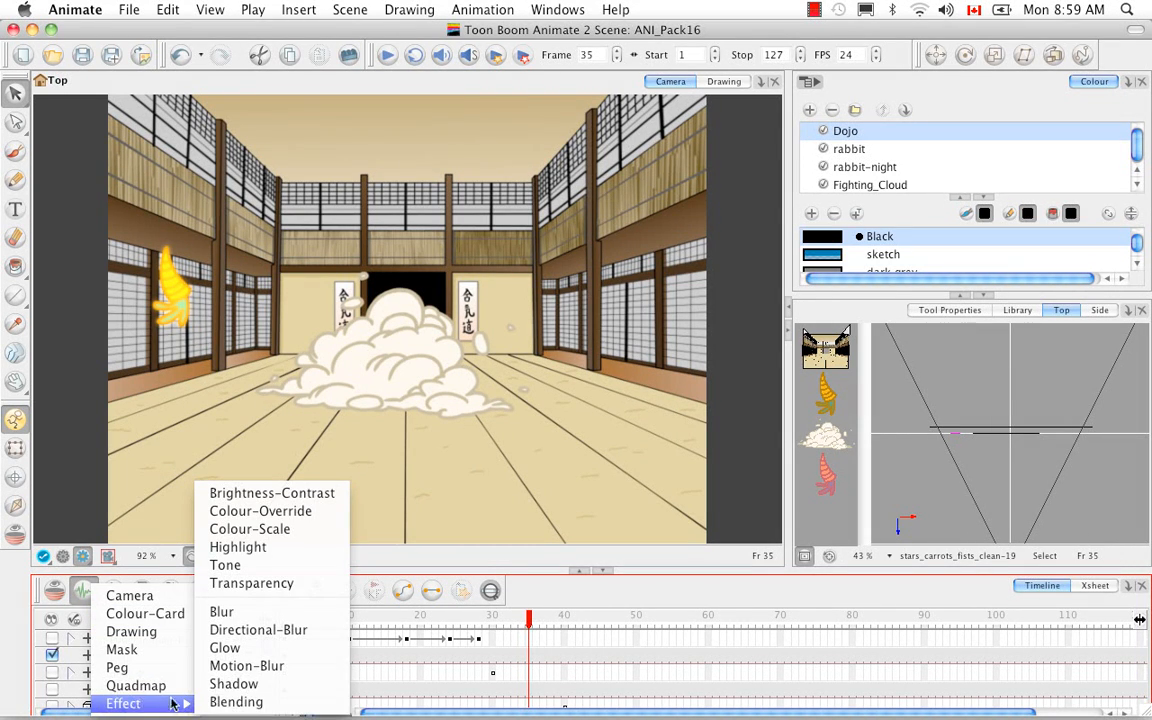
{"action": "left_click", "coordinate": [342, 494]}
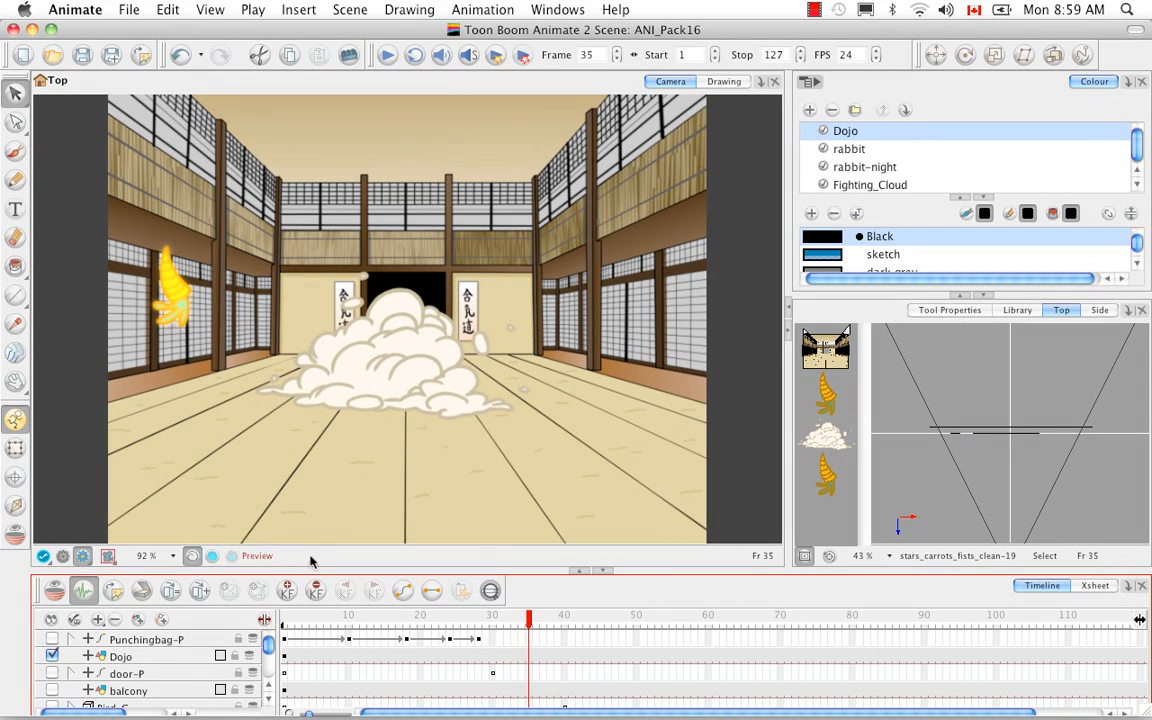
Nest the fighting_cloud layer under the Brightness-Contrast effect
{"action": "left_click", "coordinate": [269, 699]}
{"action": "scroll", "coordinate": [270, 703], "scroll_direction": "down", "scroll_amount": 10}
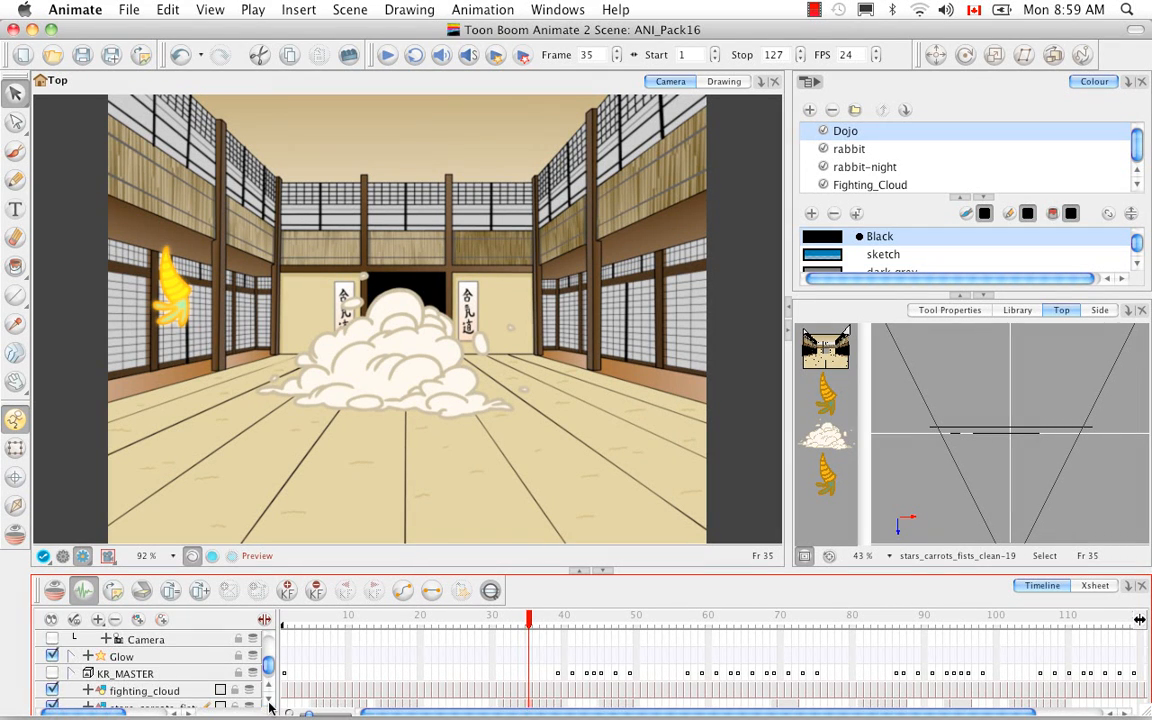
{"action": "scroll", "coordinate": [268, 700], "scroll_direction": "down", "scroll_amount": 3}
{"action": "scroll", "coordinate": [245, 636], "scroll_direction": "up", "scroll_amount": 3}
{"action": "scroll", "coordinate": [243, 636], "scroll_direction": "down", "scroll_amount": 3}
{"action": "left_click", "coordinate": [186, 650]}
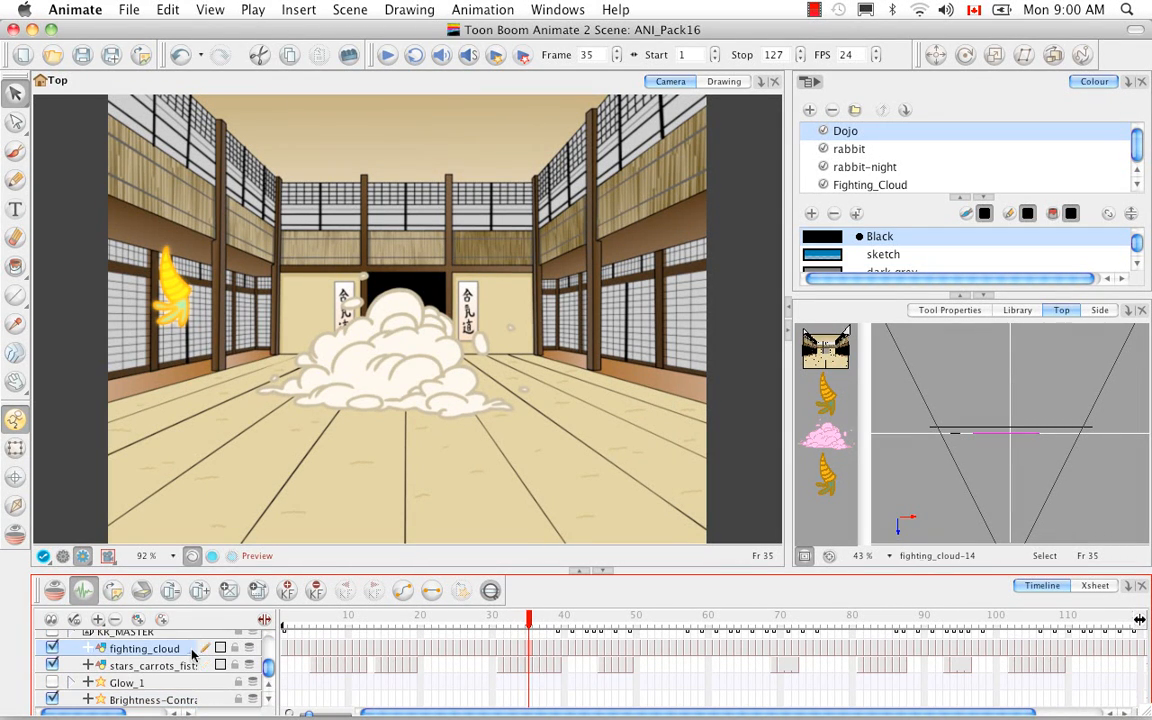
{"action": "left_click_drag", "start_coordinate": [180, 655], "coordinate": [125, 700]}
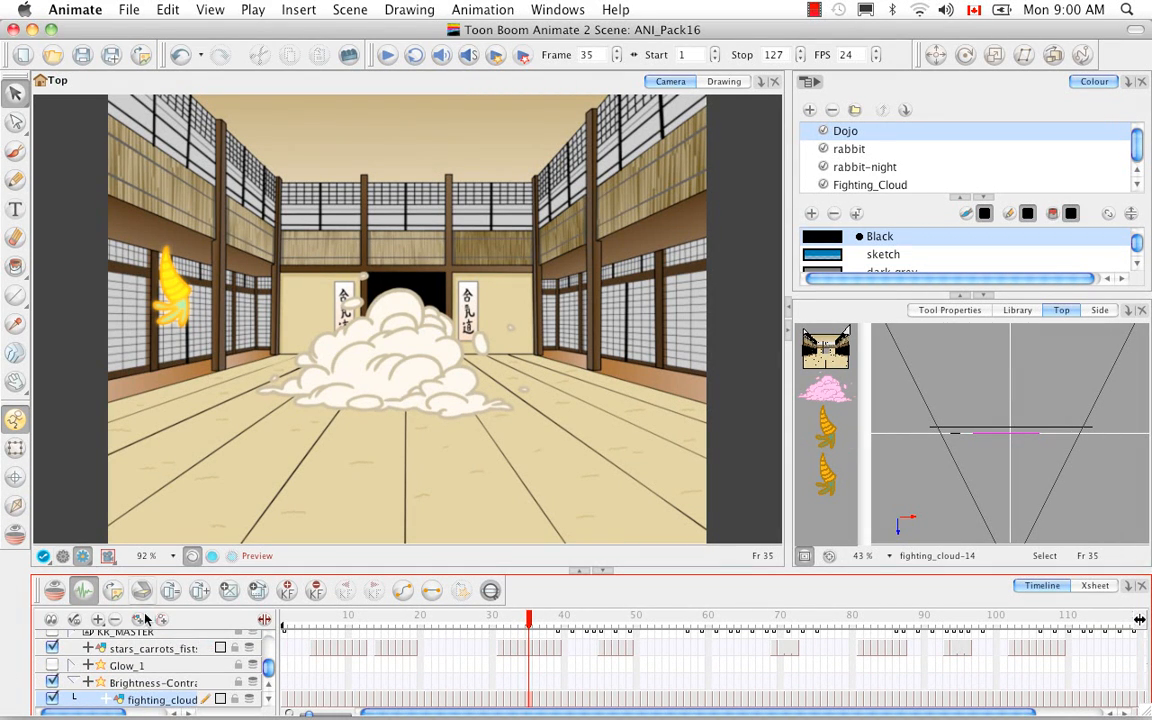
Open the layer properties of the Brightness-Contrast effect and place them clear of the fighting cloud
{"action": "left_click", "coordinate": [185, 683]}
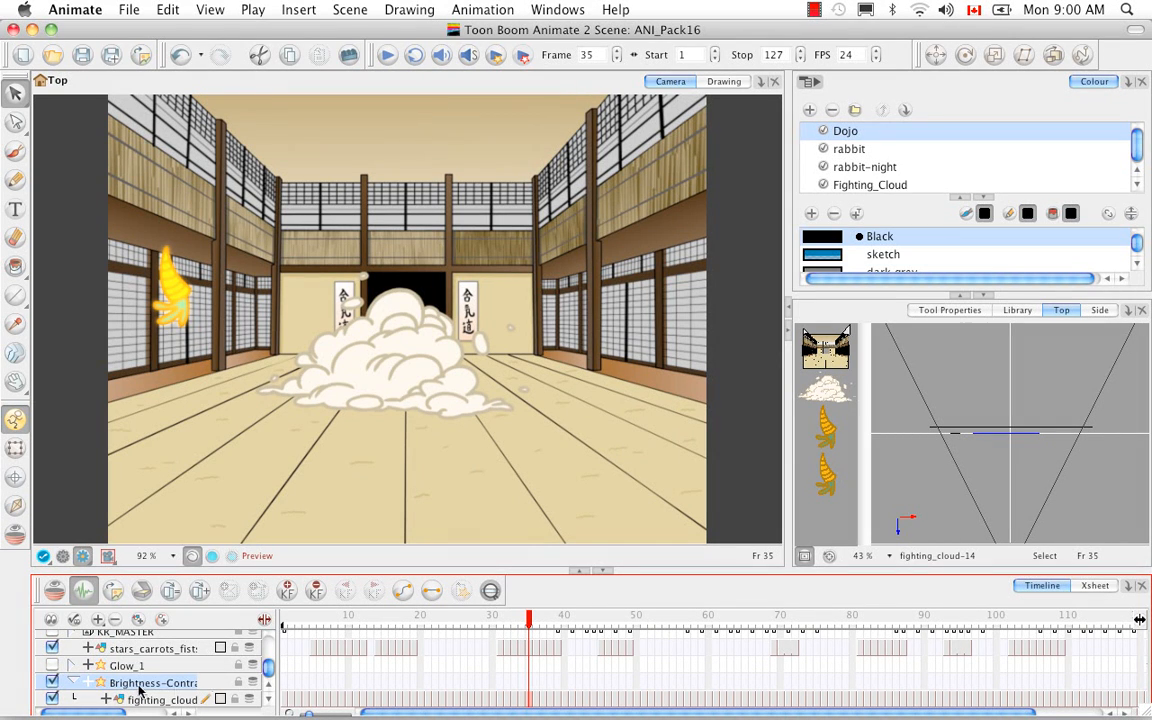
{"action": "double_click", "coordinate": [100, 682]}
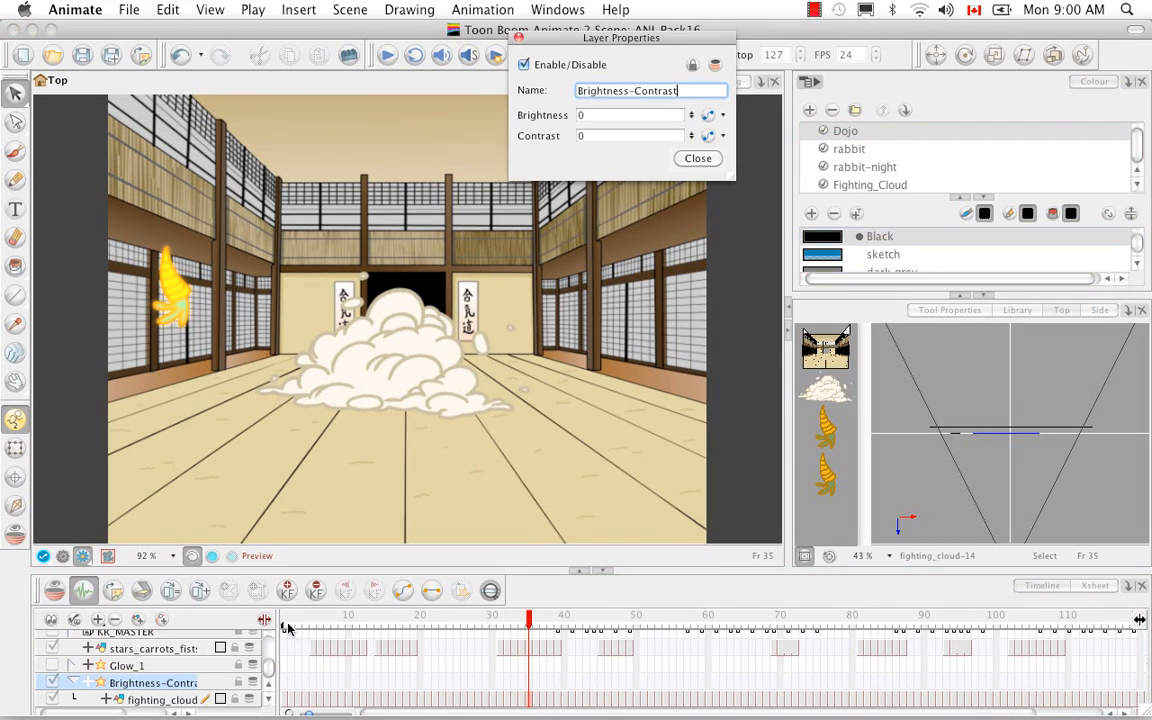
{"action": "left_click_drag", "start_coordinate": [663, 38], "coordinate": [698, 294]}
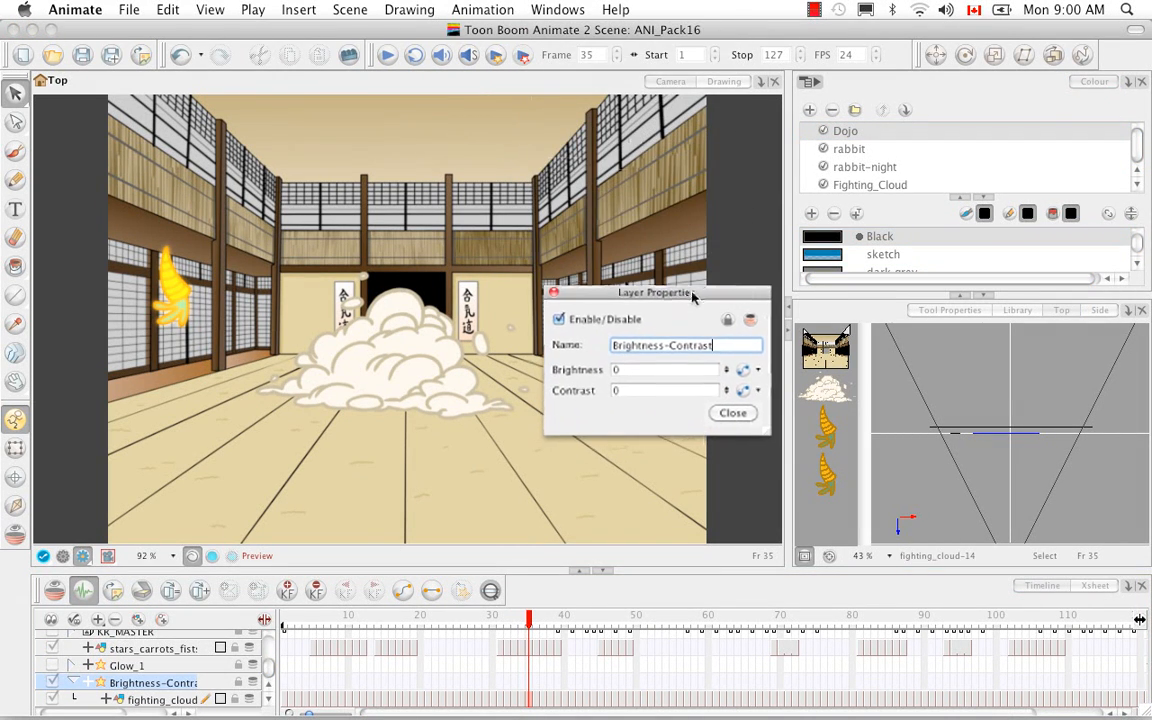
Try a brightness of 142 with contrast values of 112 and 77 on the fighting cloud
{"action": "left_click_drag", "start_coordinate": [724, 371], "coordinate": [738, 239]}
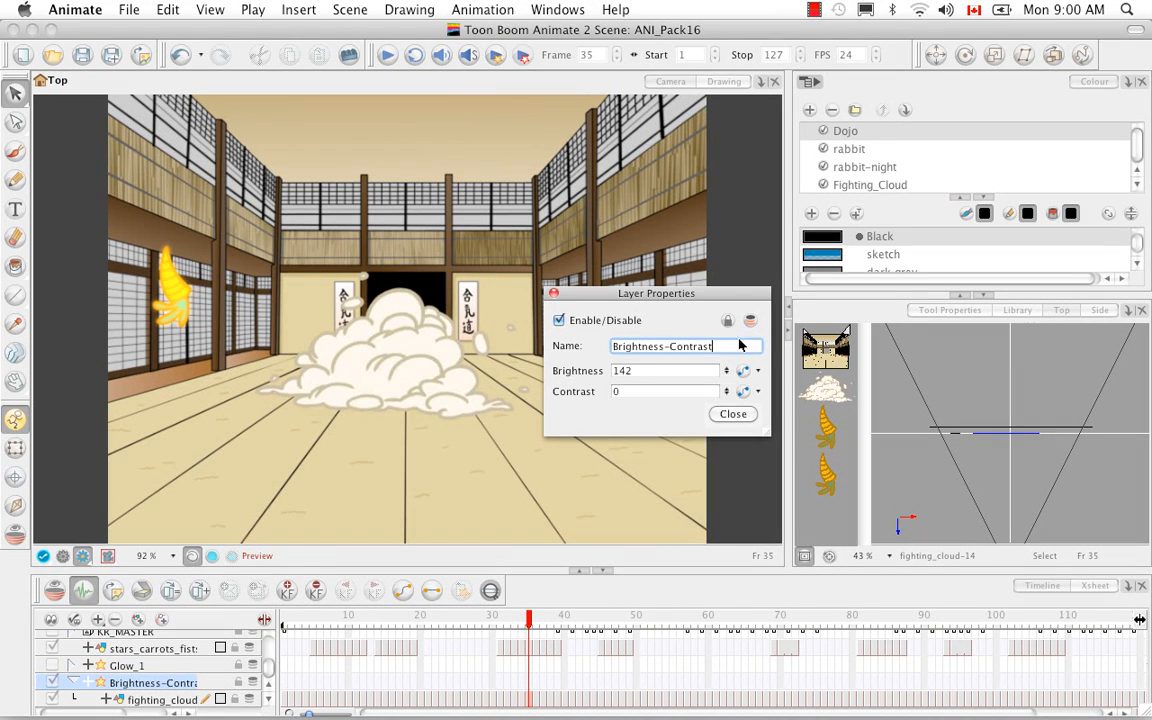
{"action": "left_click_drag", "start_coordinate": [727, 389], "coordinate": [785, 257]}
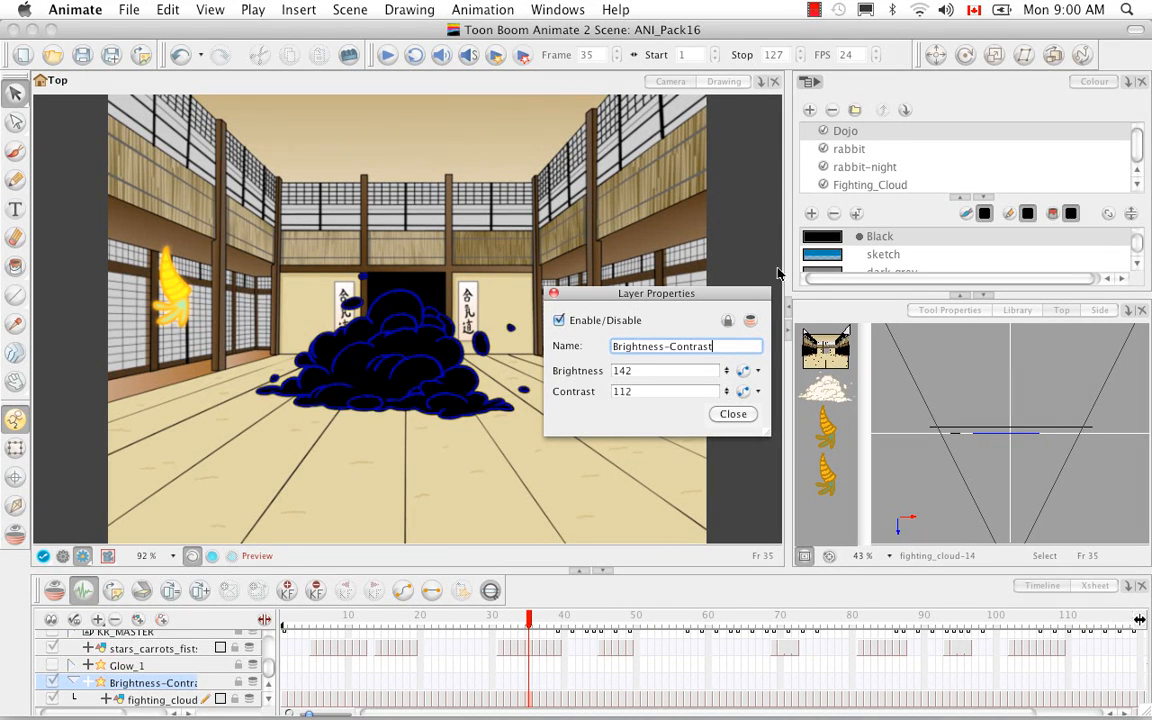
{"action": "left_click_drag", "start_coordinate": [727, 390], "coordinate": [729, 486]}
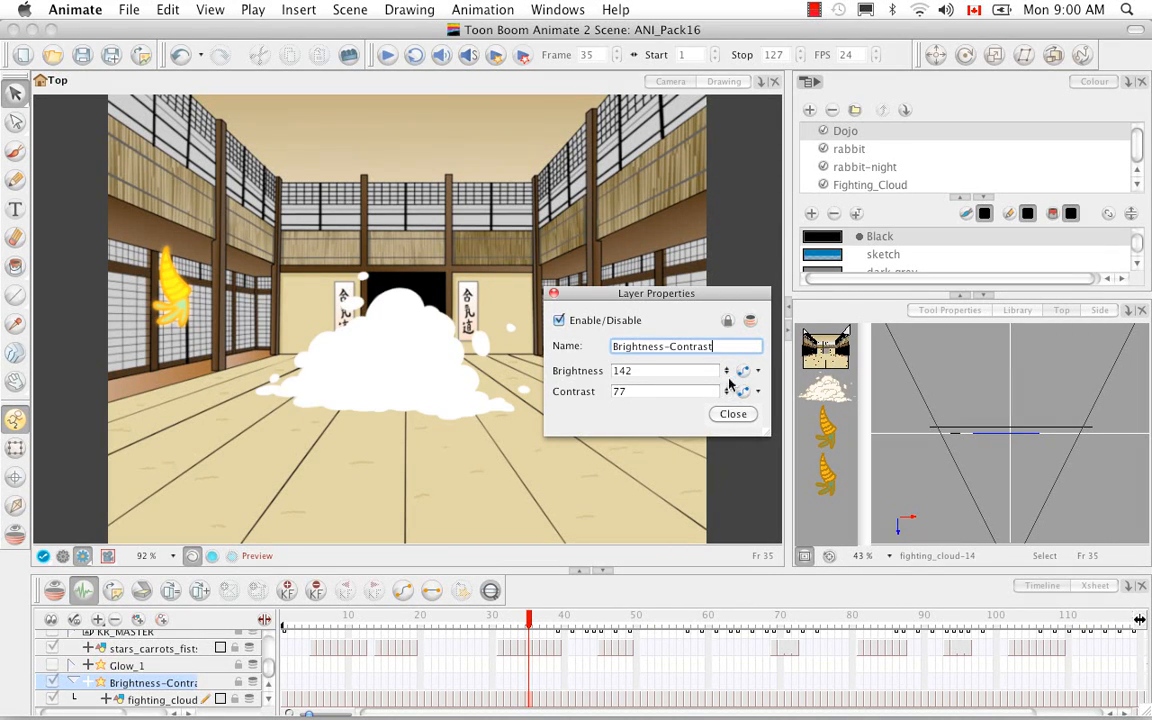
Try a brightness of 21 and a contrast of 45 on the fighting cloud
{"action": "left_click_drag", "start_coordinate": [726, 370], "coordinate": [733, 455]}
{"action": "left_click_drag", "start_coordinate": [724, 392], "coordinate": [722, 463]}
{"action": "left_click_drag", "start_coordinate": [728, 365], "coordinate": [738, 414]}
{"action": "left_click_drag", "start_coordinate": [718, 458], "coordinate": [720, 455]}
{"action": "left_click_drag", "start_coordinate": [718, 492], "coordinate": [728, 427]}
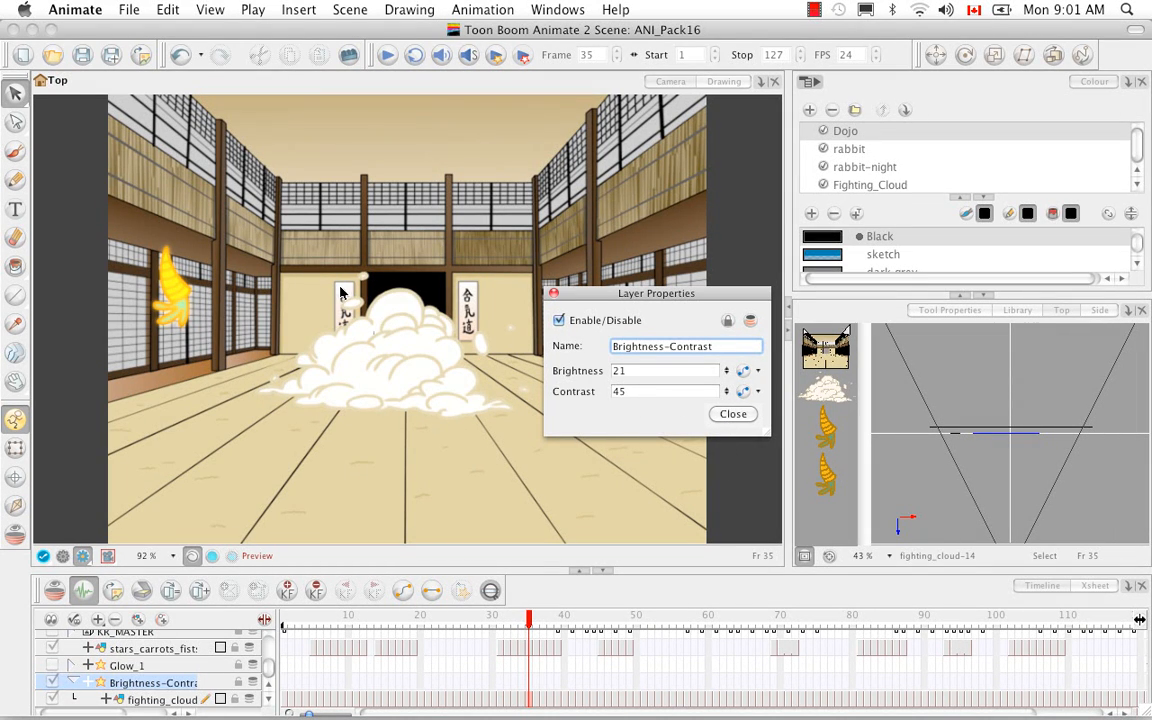
Darken the fighting cloud with contrast 38 and brightness -70, and close the effect's properties
{"action": "left_click_drag", "start_coordinate": [727, 392], "coordinate": [730, 349]}
{"action": "mouse_move", "coordinate": [727, 393]}
{"action": "left_mouse_down"}
{"action": "mouse_move", "coordinate": [728, 440]}
{"action": "mouse_move", "coordinate": [728, 402]}
{"action": "left_mouse_up"}
{"action": "left_click_drag", "start_coordinate": [727, 371], "coordinate": [728, 581]}
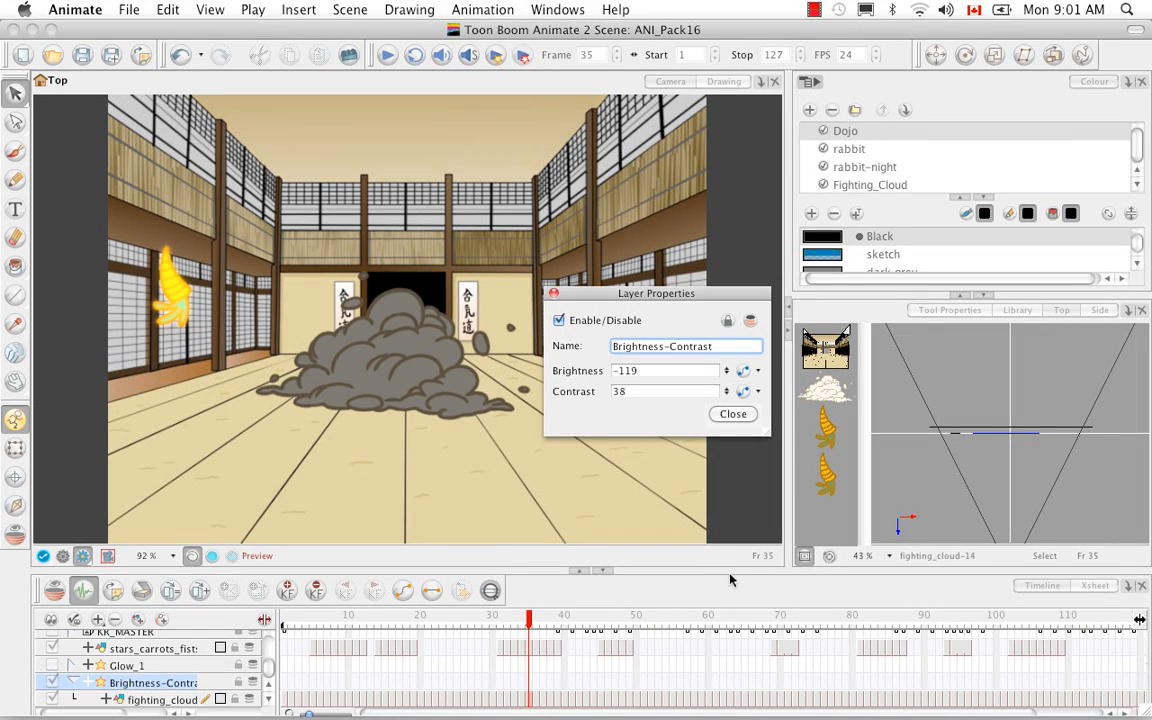
{"action": "left_click_drag", "start_coordinate": [726, 369], "coordinate": [743, 320]}
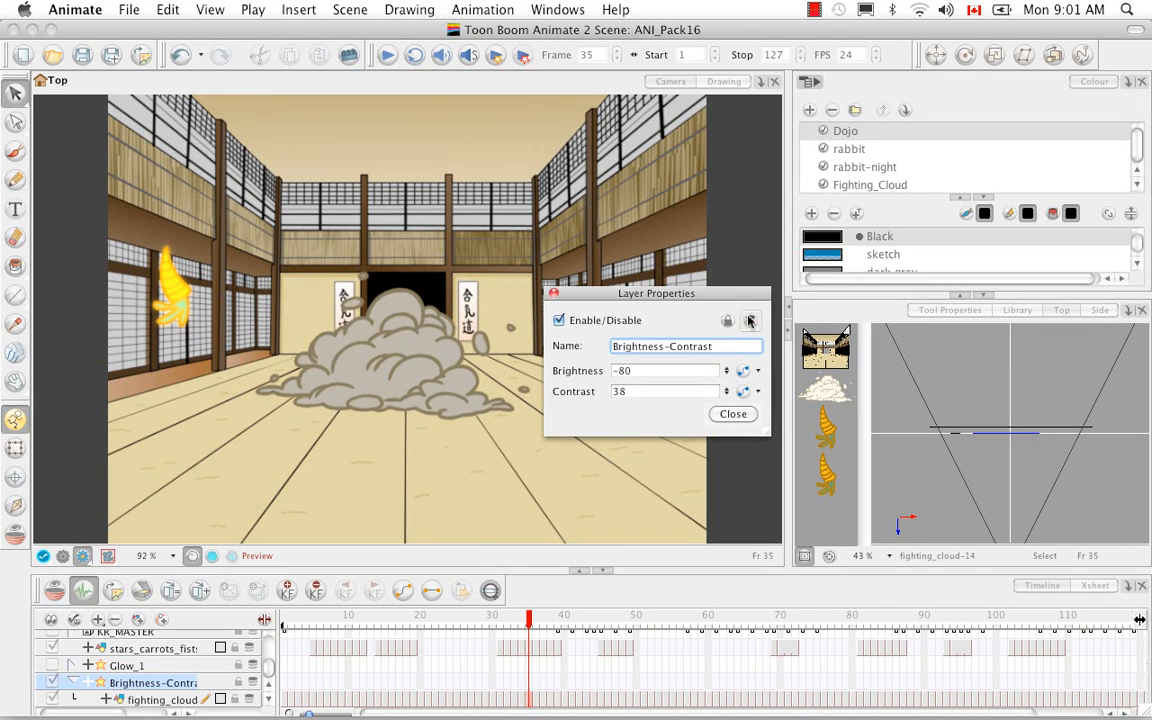
{"action": "left_click_drag", "start_coordinate": [727, 371], "coordinate": [728, 340]}
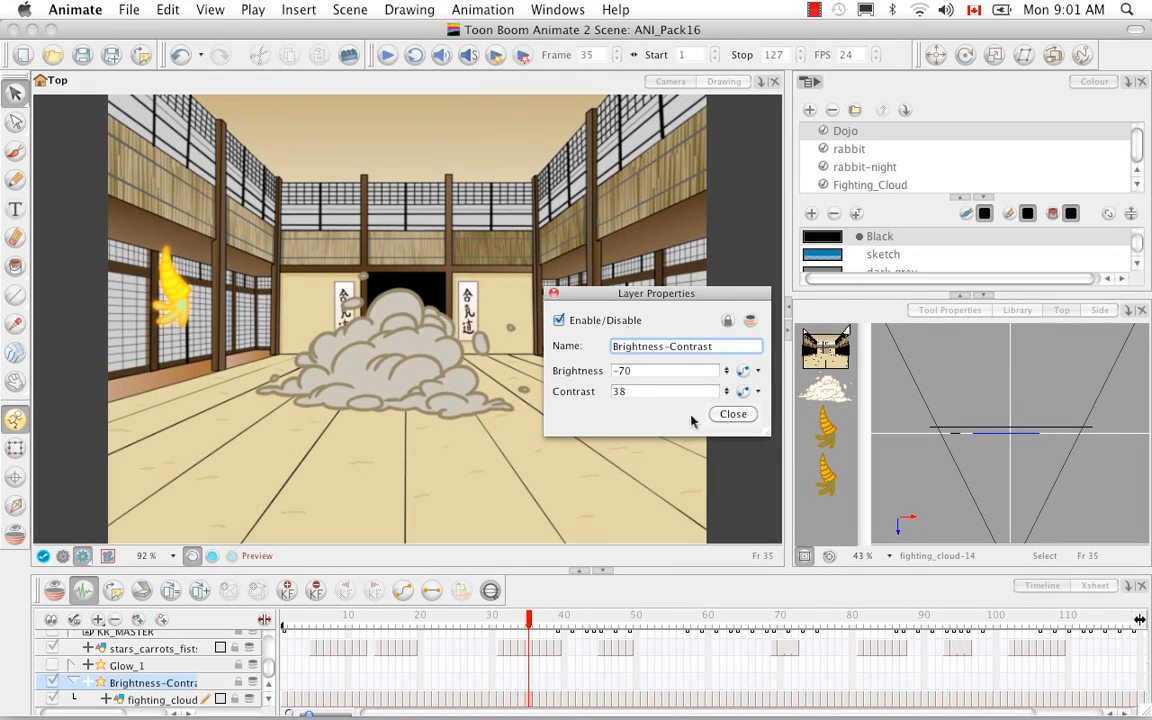
{"action": "left_click", "coordinate": [733, 413]}
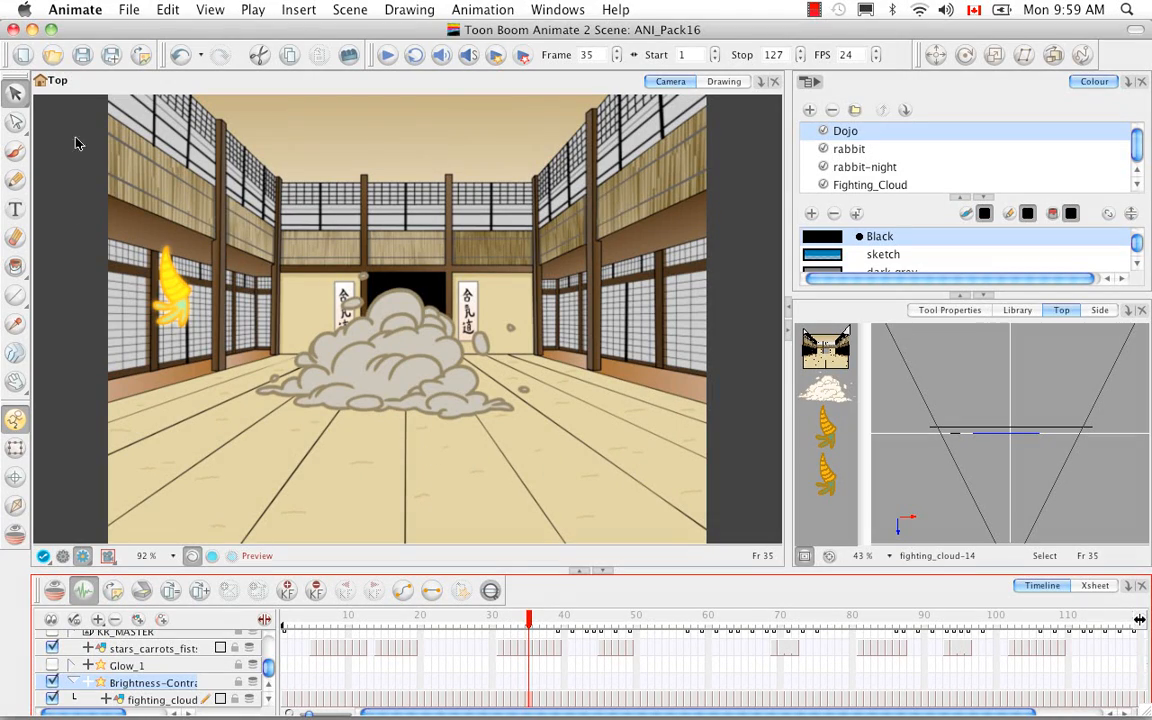
Switch to Animate Pro and open the Pack16_SampleMaterial scene from the ANI-ANP2_Pack16_SampleMaterial_Scene folder in Pack21
{"action": "left_click", "coordinate": [32, 30]}
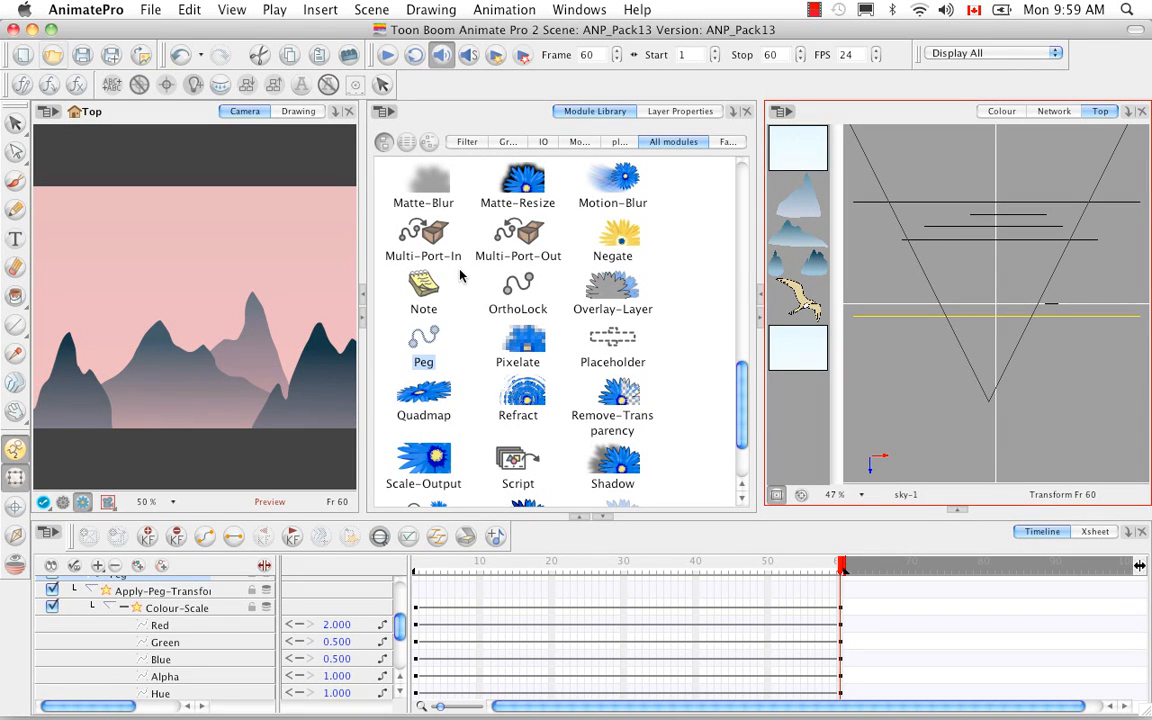
{"action": "key", "text": "super+q"}
{"action": "left_click", "coordinate": [467, 383]}
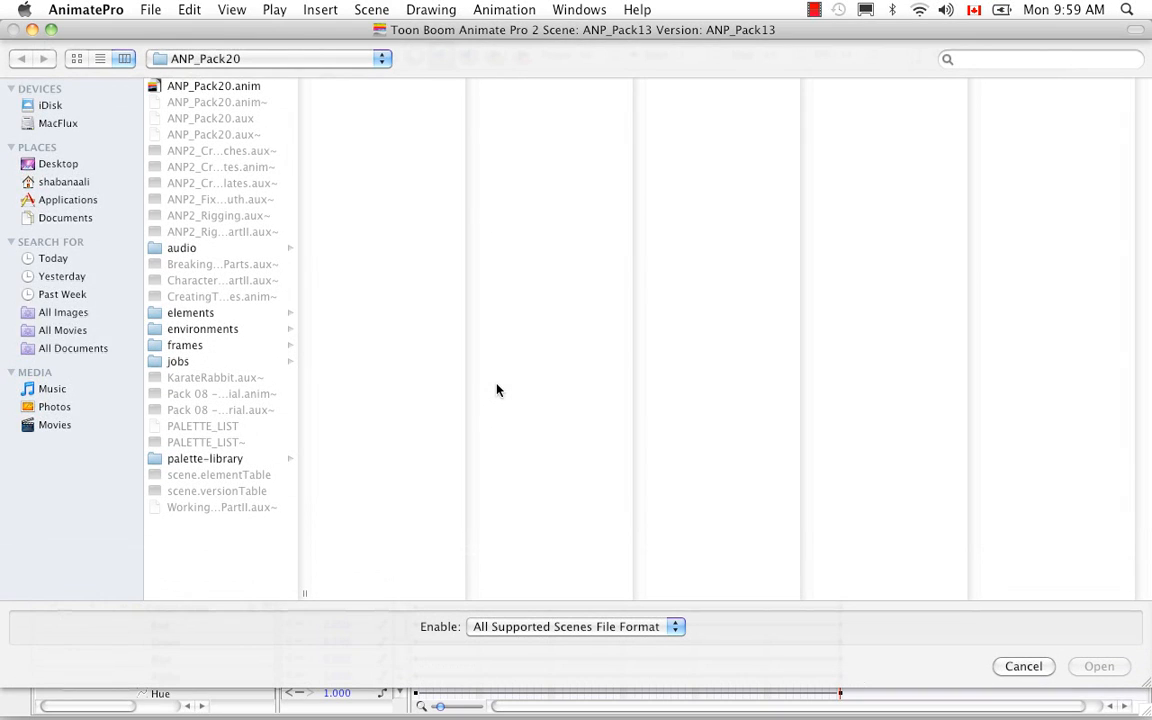
{"action": "left_click", "coordinate": [381, 60]}
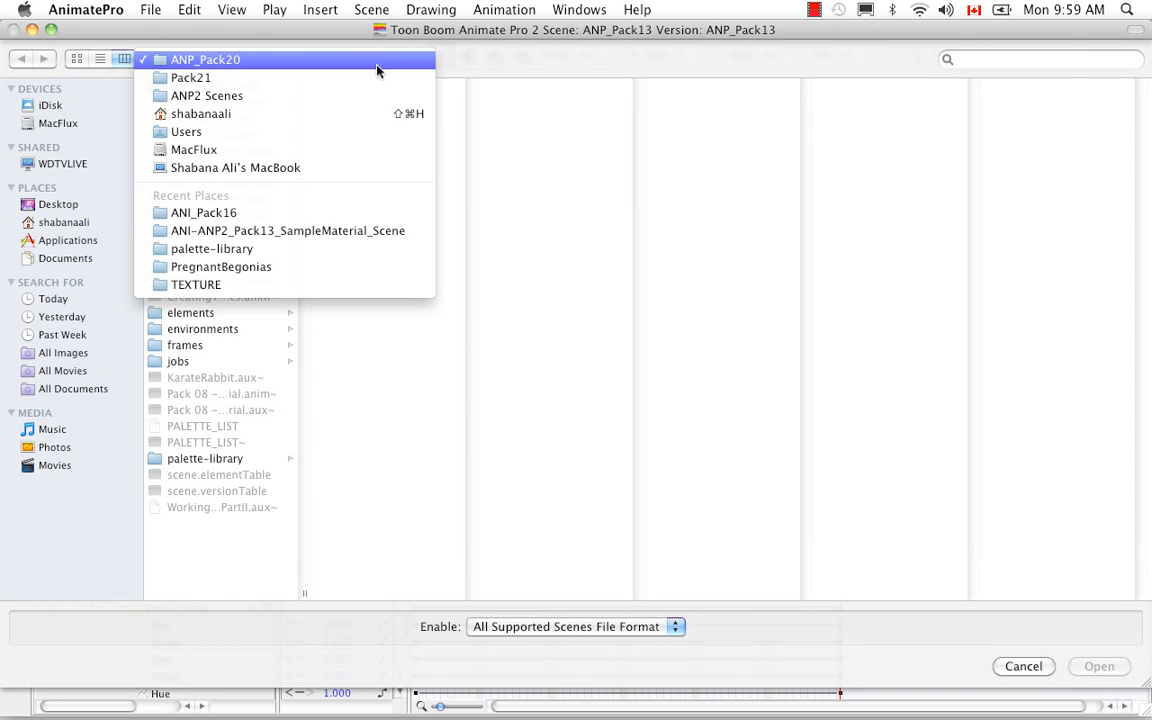
{"action": "left_click", "coordinate": [370, 82]}
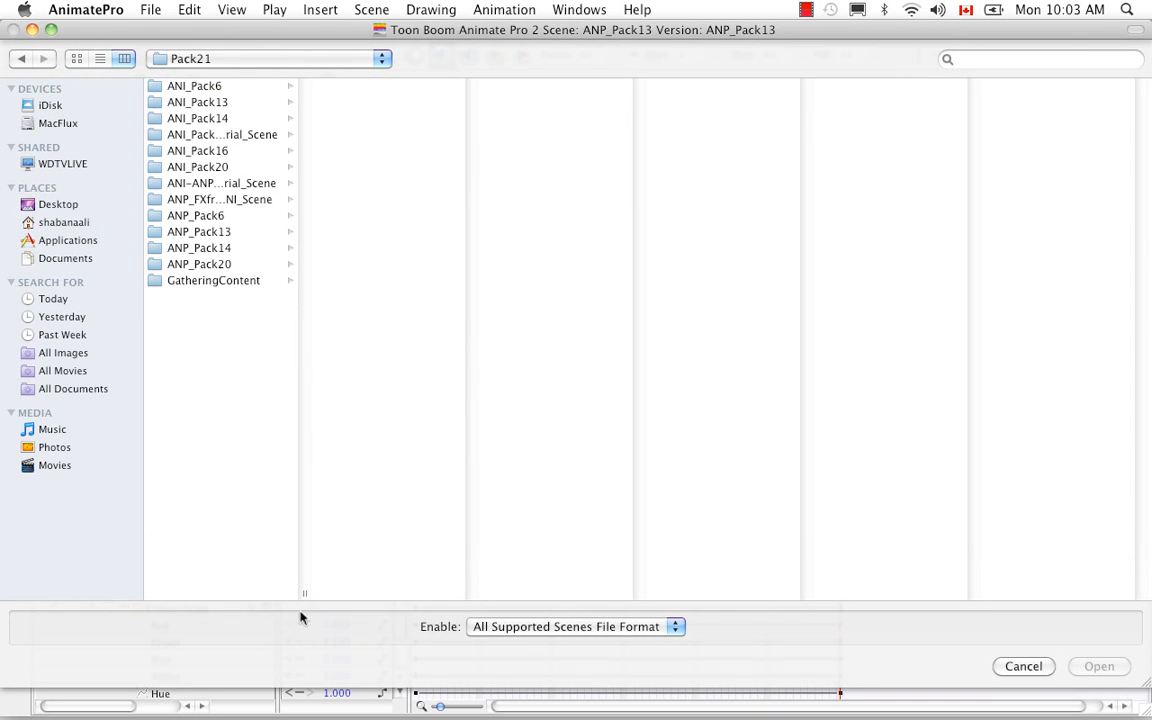
{"action": "left_click_drag", "start_coordinate": [302, 595], "coordinate": [424, 586]}
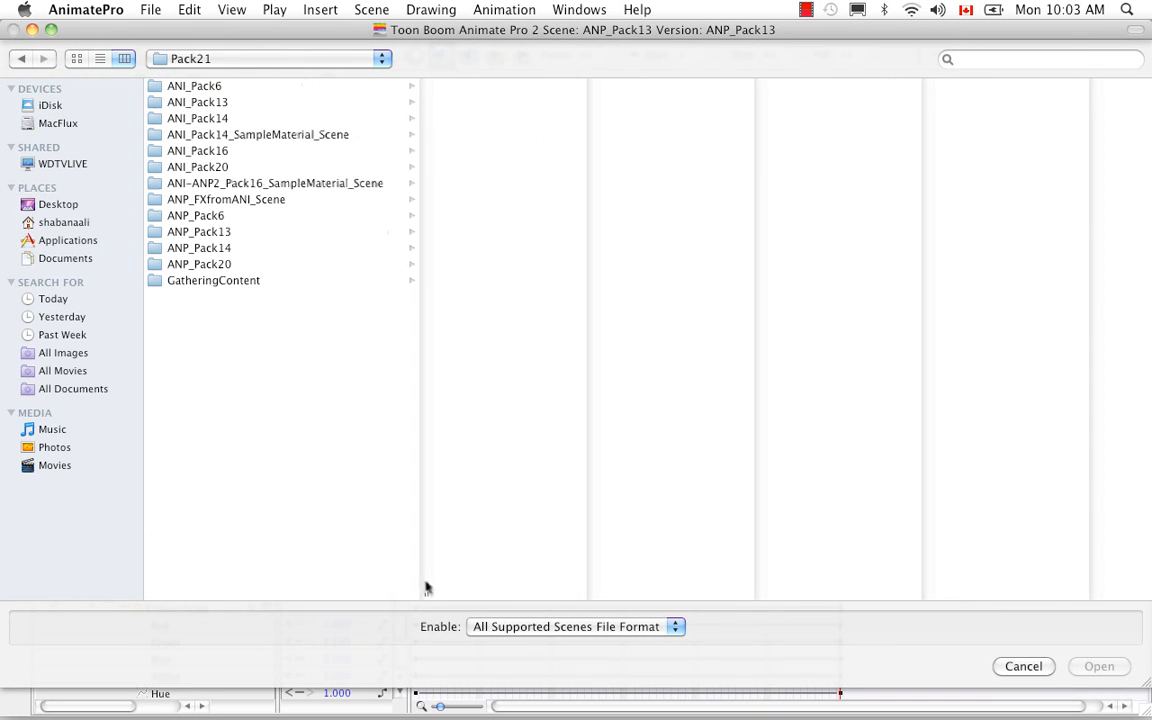
{"action": "left_click", "coordinate": [318, 184]}
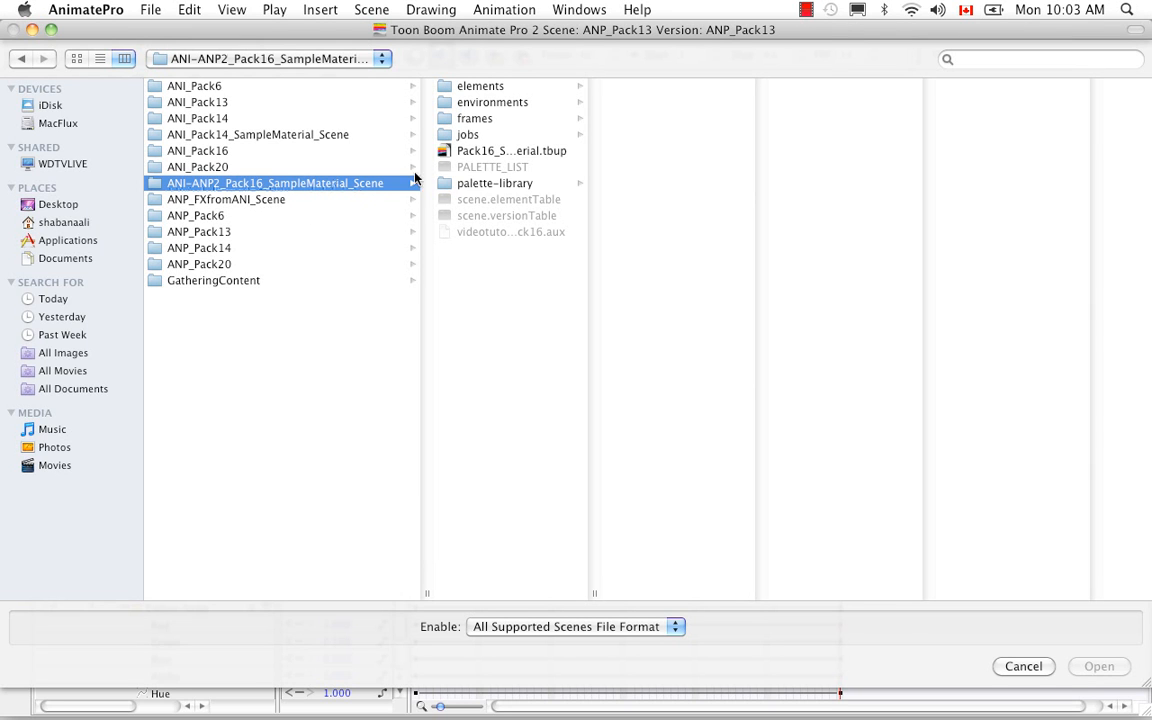
{"action": "left_click", "coordinate": [505, 151]}
{"action": "left_click", "coordinate": [1097, 667]}
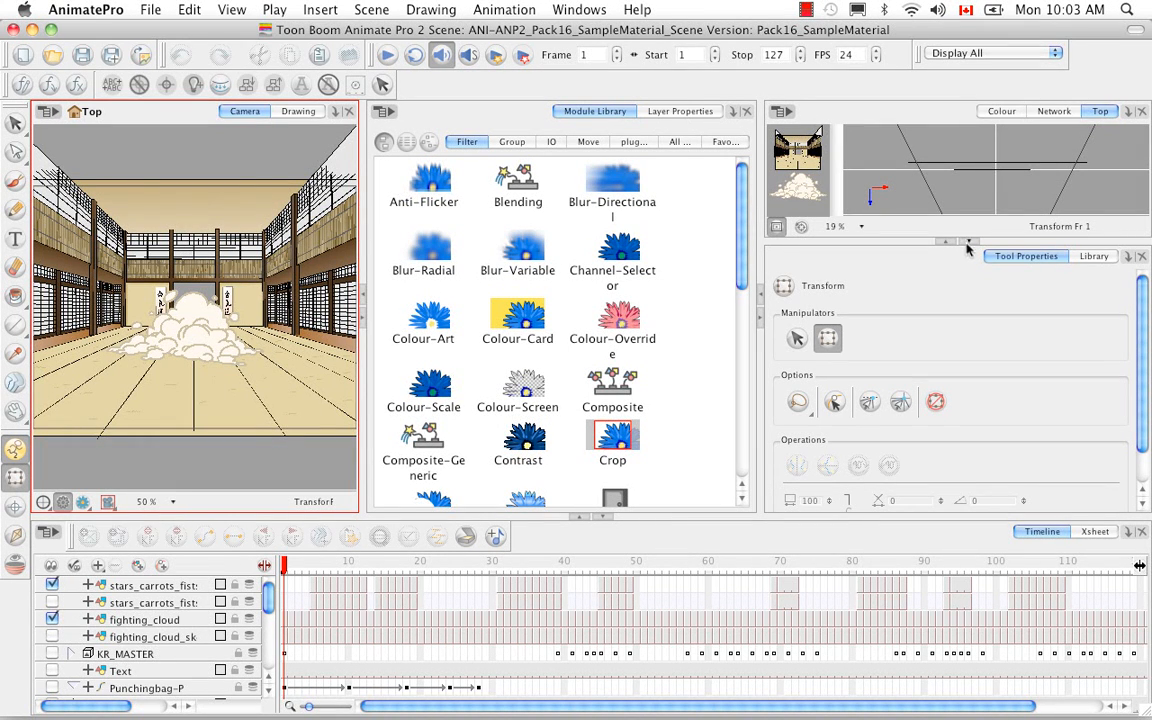
In the Network view, cut the stacked stars_carrots_fists and fighting_cloud drawing modules from their remote spot and paste them beside the Composite
{"action": "left_click", "coordinate": [1054, 111]}
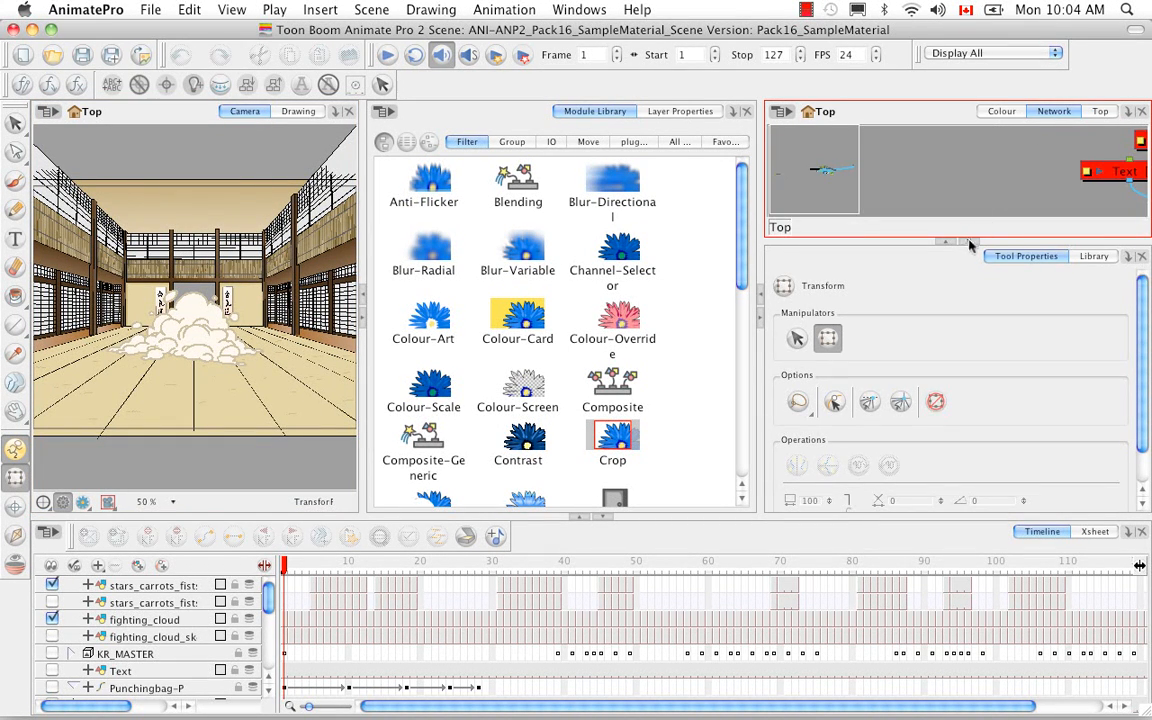
{"action": "left_click", "coordinate": [967, 242]}
{"action": "left_click_drag", "start_coordinate": [814, 441], "coordinate": [778, 440]}
{"action": "left_click_drag", "start_coordinate": [894, 236], "coordinate": [1130, 420]}
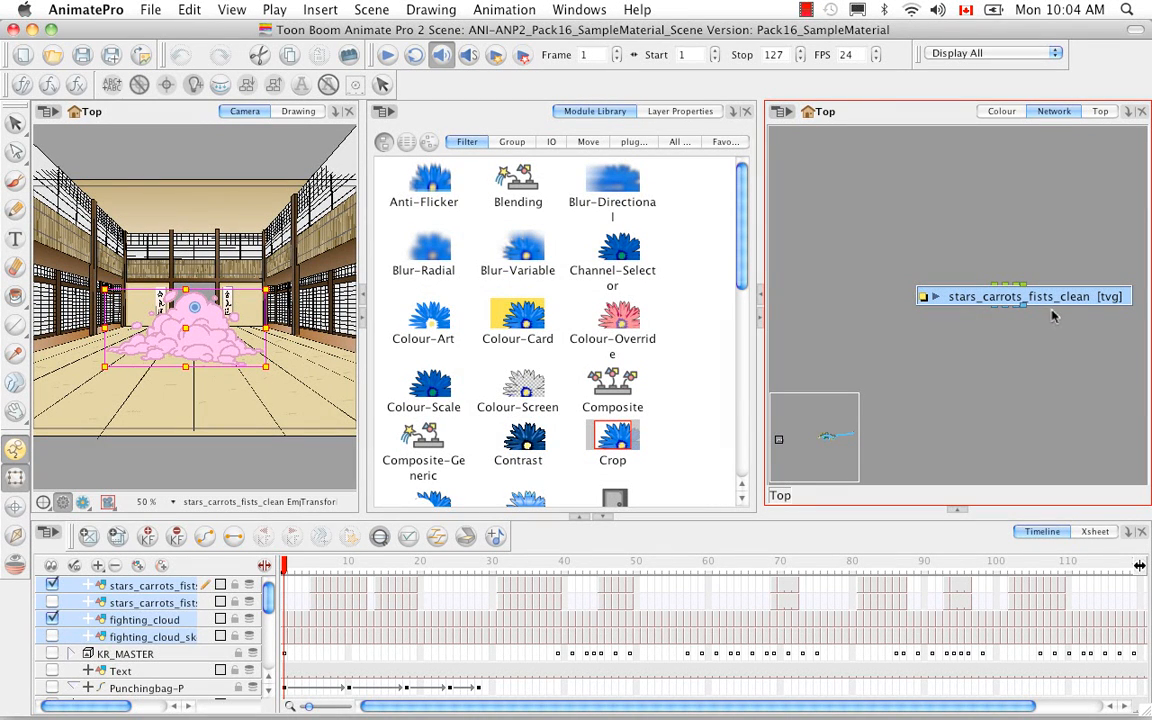
{"action": "key", "text": "Delete"}
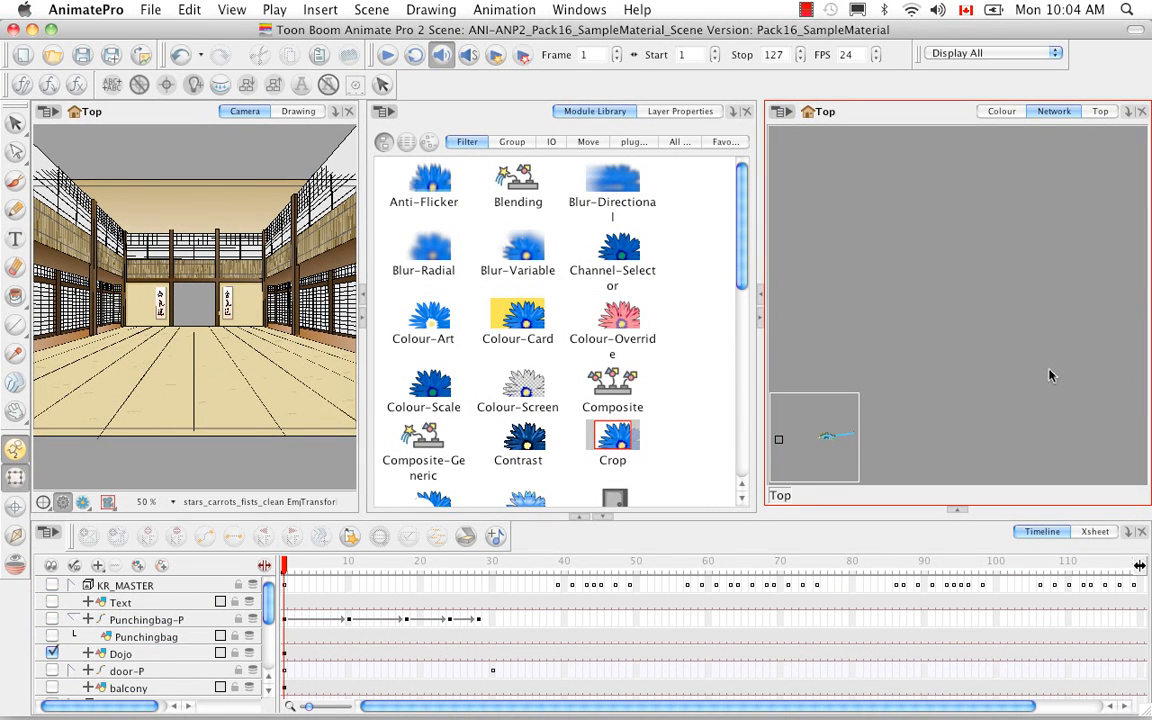
{"action": "left_click_drag", "start_coordinate": [792, 447], "coordinate": [846, 445]}
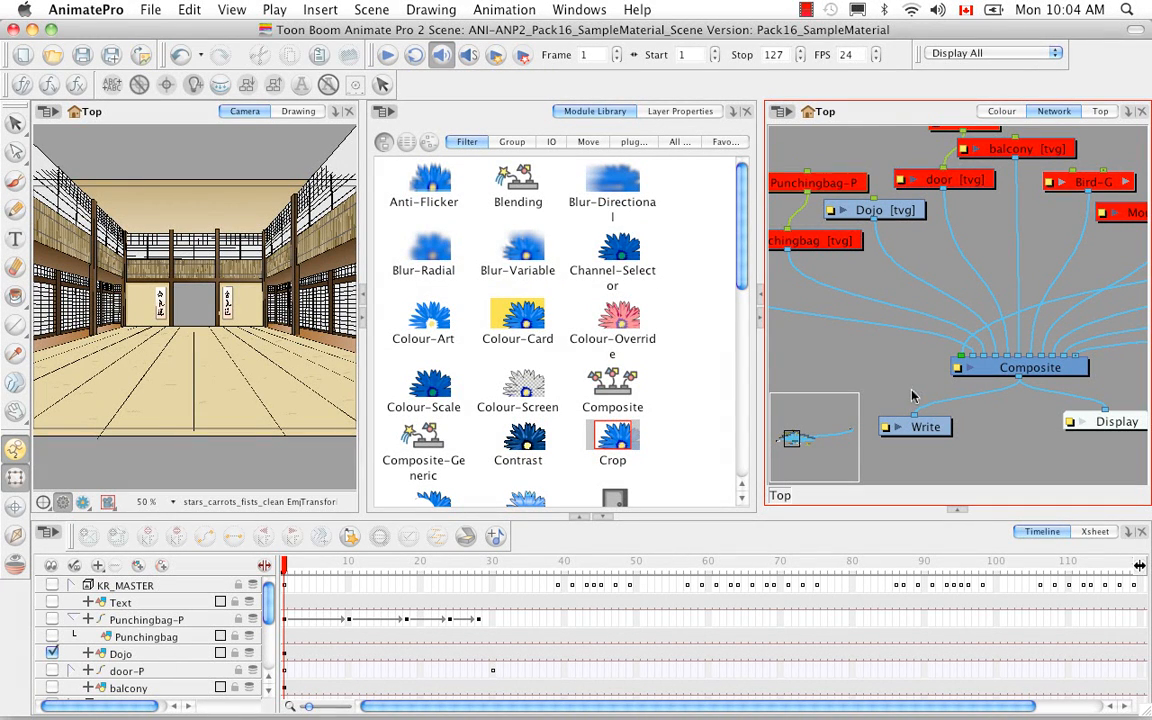
{"action": "key", "text": "super+v"}
{"action": "left_click_drag", "start_coordinate": [1003, 403], "coordinate": [842, 371]}
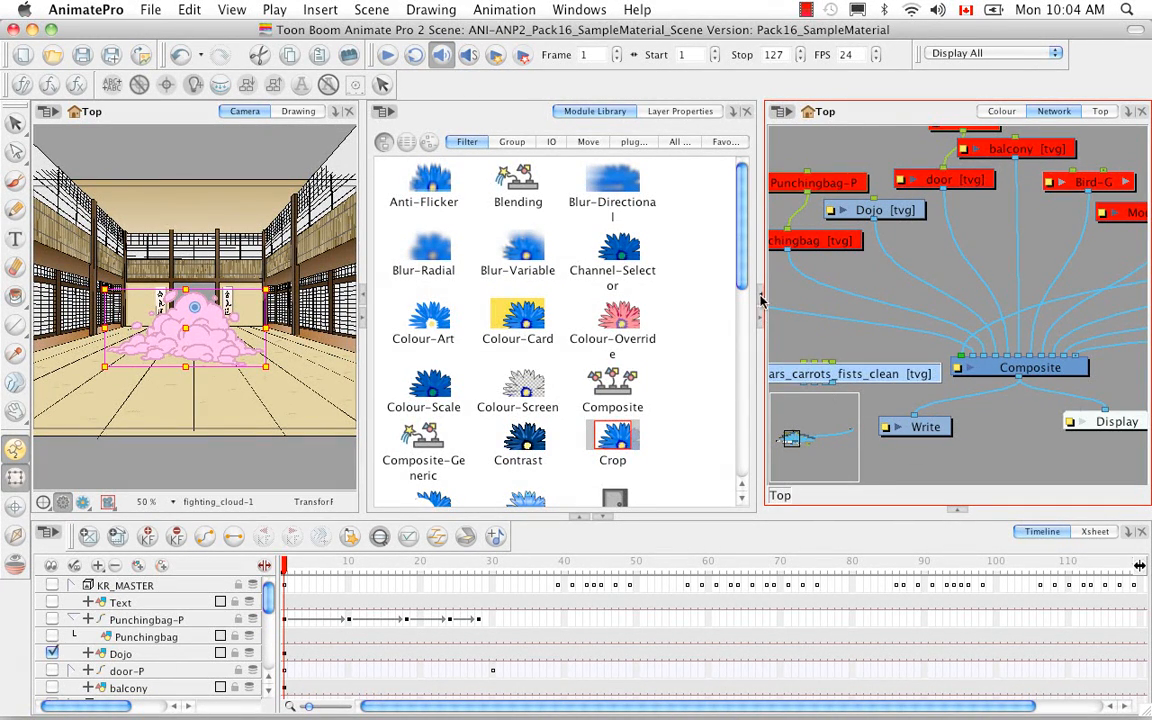
Expand the Network view and move the distant KR_MASTER module next to the Text module
{"action": "left_click", "coordinate": [761, 297]}
{"action": "left_click_drag", "start_coordinate": [641, 325], "coordinate": [621, 377]}
{"action": "left_click", "coordinate": [603, 518]}
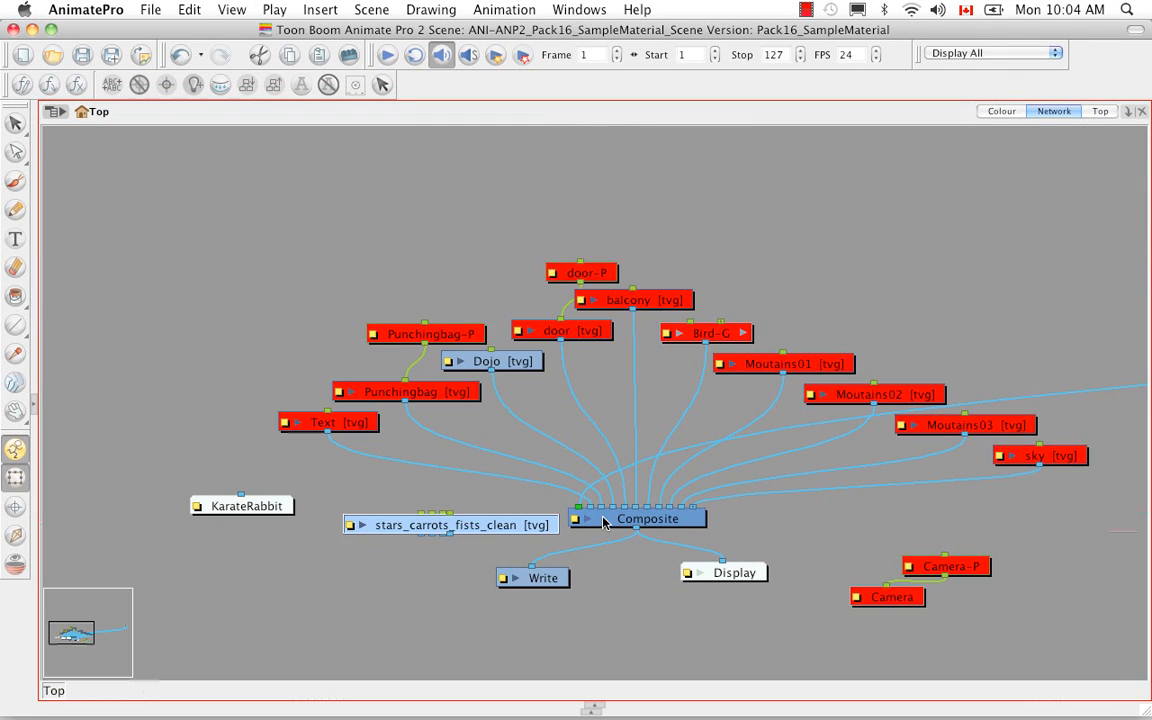
{"action": "left_click_drag", "start_coordinate": [643, 470], "coordinate": [576, 424]}
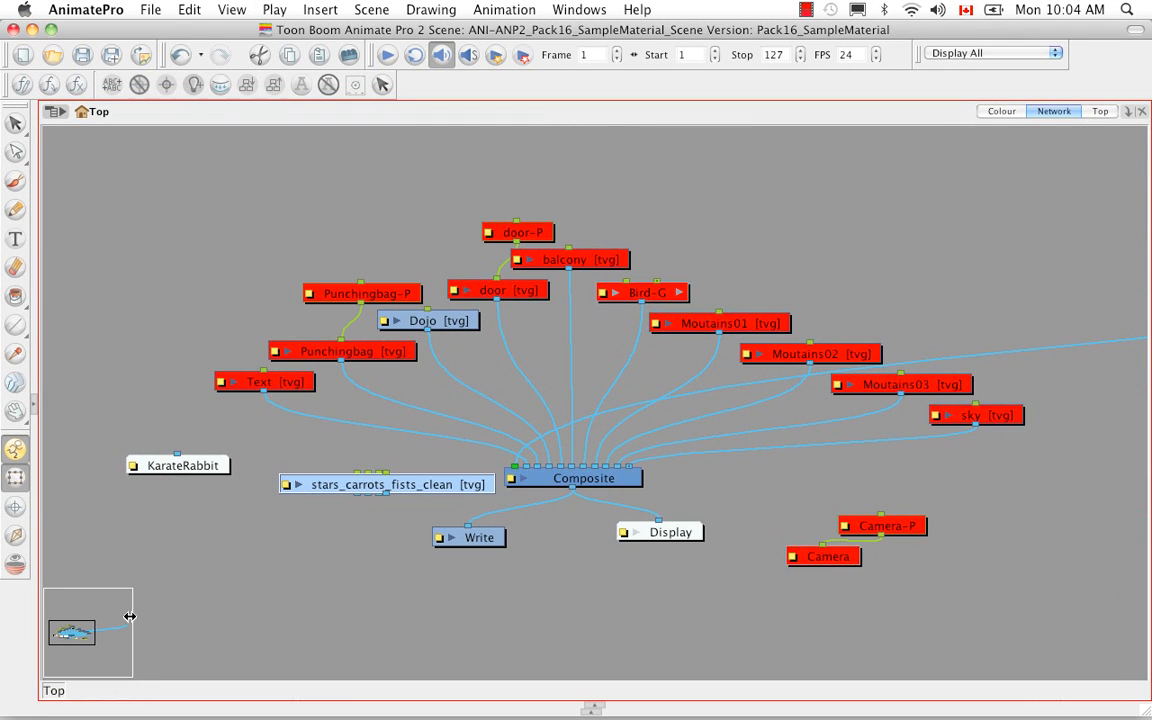
{"action": "left_click_drag", "start_coordinate": [88, 645], "coordinate": [140, 640]}
{"action": "left_click_drag", "start_coordinate": [659, 293], "coordinate": [969, 432]}
{"action": "left_click_drag", "start_coordinate": [931, 389], "coordinate": [177, 510]}
{"action": "left_click_drag", "start_coordinate": [347, 524], "coordinate": [1000, 275]}
{"action": "left_click_drag", "start_coordinate": [840, 355], "coordinate": [990, 381]}
{"action": "left_click_drag", "start_coordinate": [962, 305], "coordinate": [106, 392]}
{"action": "left_click_drag", "start_coordinate": [546, 499], "coordinate": [685, 424]}
Spread out the stacked stars_carrots_fists_clean, fighting_cloud, stars_carrots_fists and fighting_cloud_sketch modules so none overlap
{"action": "left_click_drag", "start_coordinate": [543, 404], "coordinate": [323, 473]}
{"action": "left_click_drag", "start_coordinate": [455, 411], "coordinate": [307, 560]}
{"action": "left_click_drag", "start_coordinate": [495, 405], "coordinate": [530, 610]}
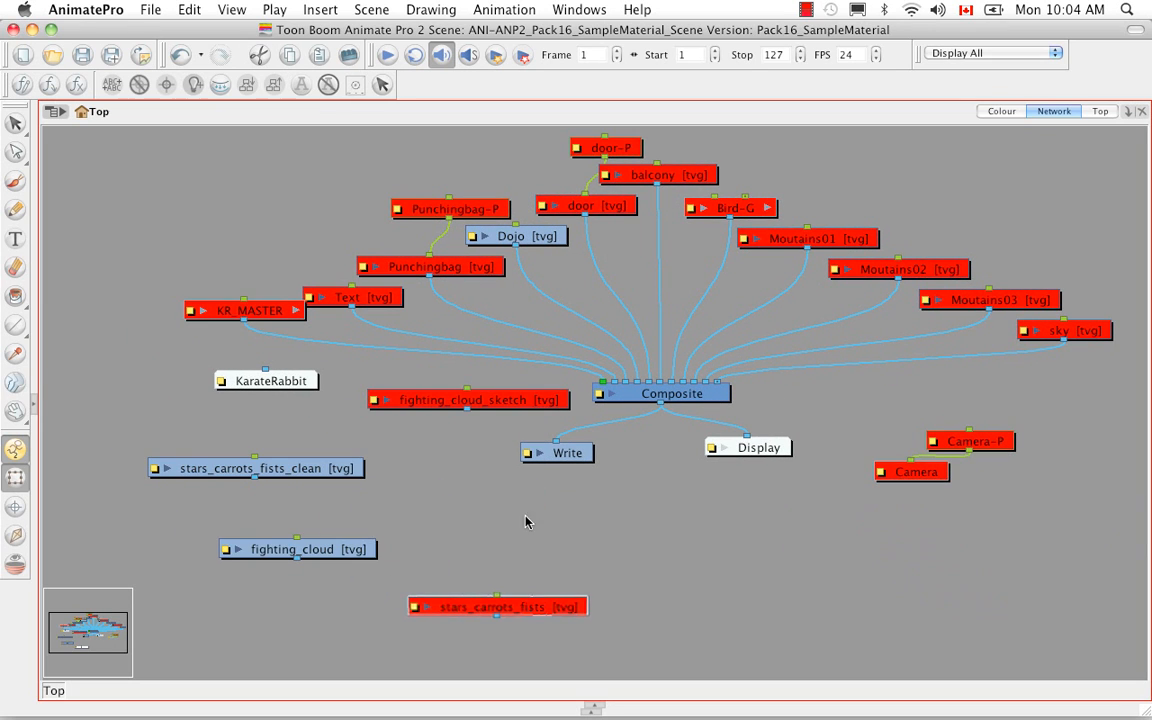
{"action": "left_click_drag", "start_coordinate": [500, 400], "coordinate": [542, 566]}
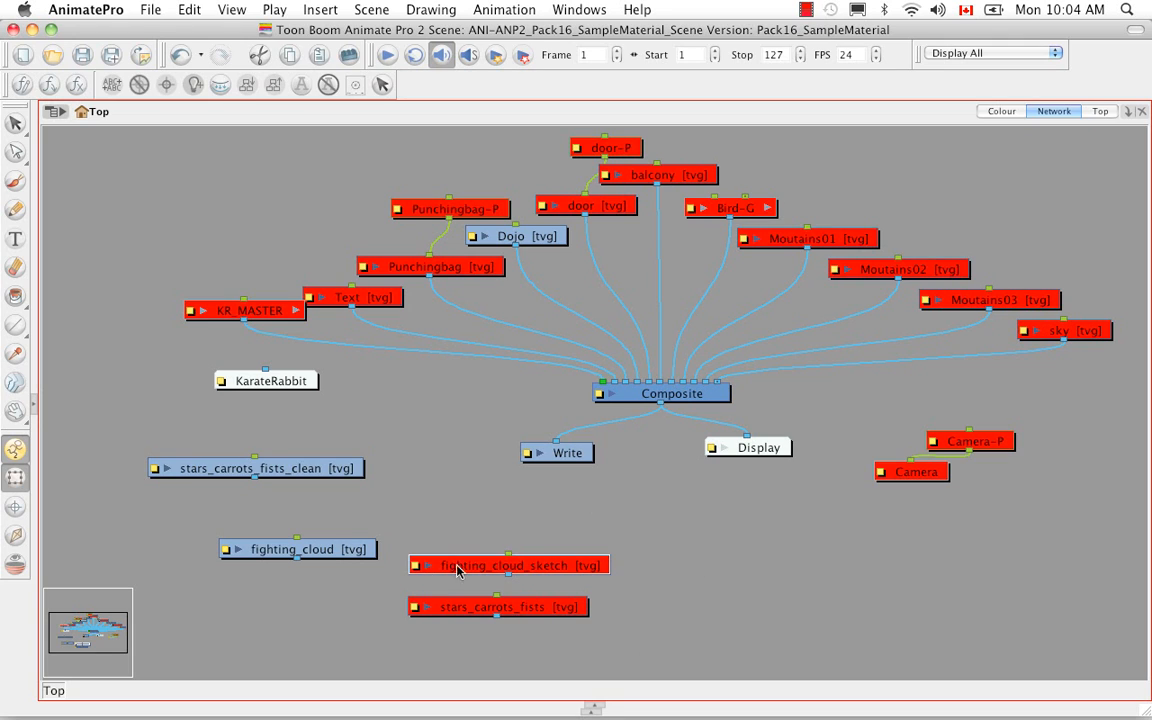
Delete the fighting_cloud_sketch and stars_carrots_fists modules together with their drawing files and element folders
{"action": "left_click", "coordinate": [575, 567]}
{"action": "key", "text": "Delete"}
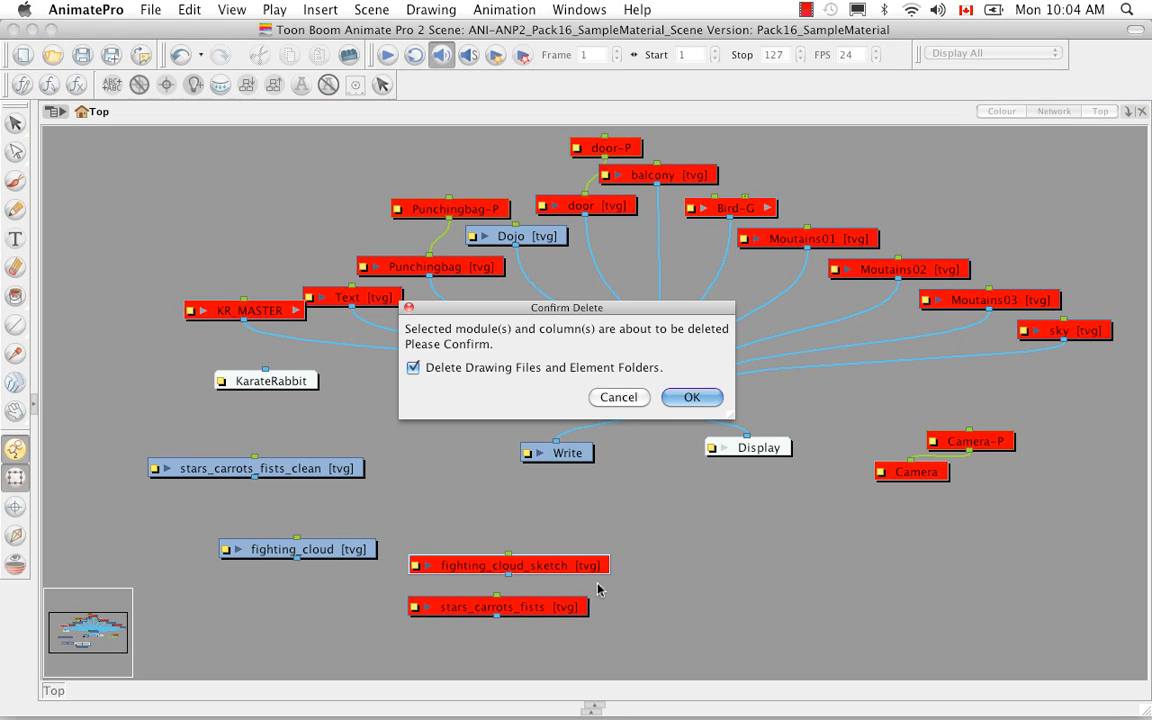
{"action": "key", "text": "Return"}
{"action": "key", "text": "Delete"}
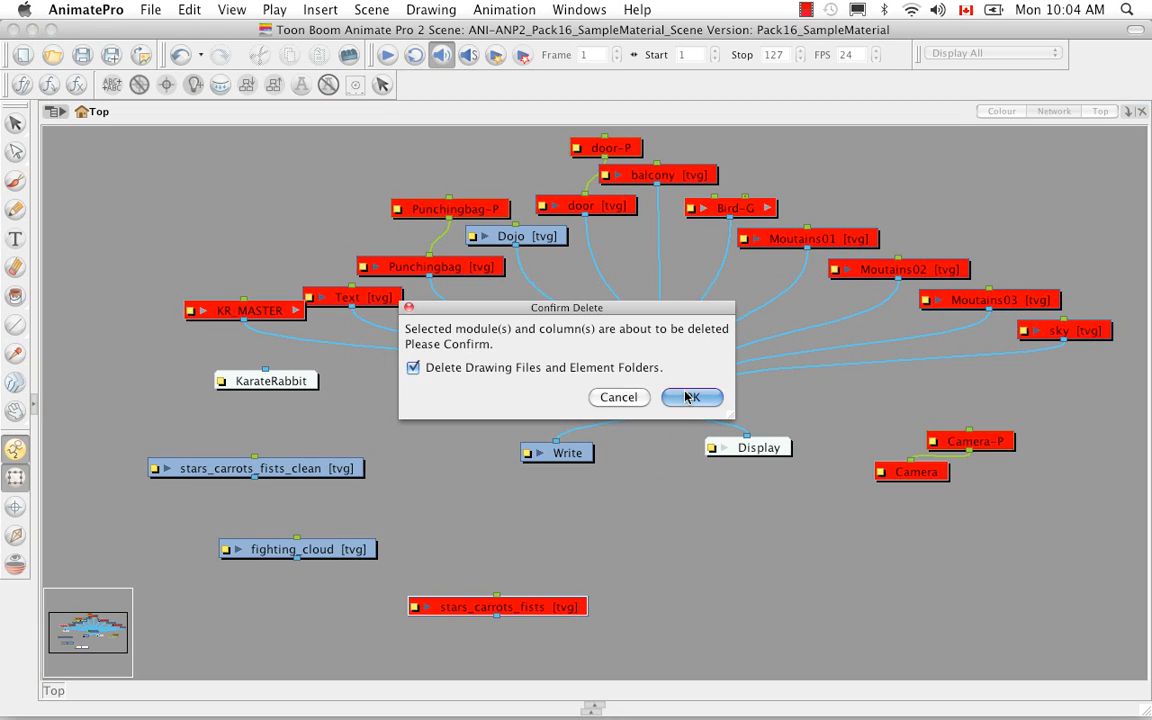
{"action": "left_click", "coordinate": [690, 396]}
Connect the stars_carrots_fists_clean and fighting_cloud modules to the Composite and move the KarateRabbit note out of the way
{"action": "left_click_drag", "start_coordinate": [320, 480], "coordinate": [601, 383]}
{"action": "left_click_drag", "start_coordinate": [328, 552], "coordinate": [391, 500]}
{"action": "left_click_drag", "start_coordinate": [470, 412], "coordinate": [484, 369]}
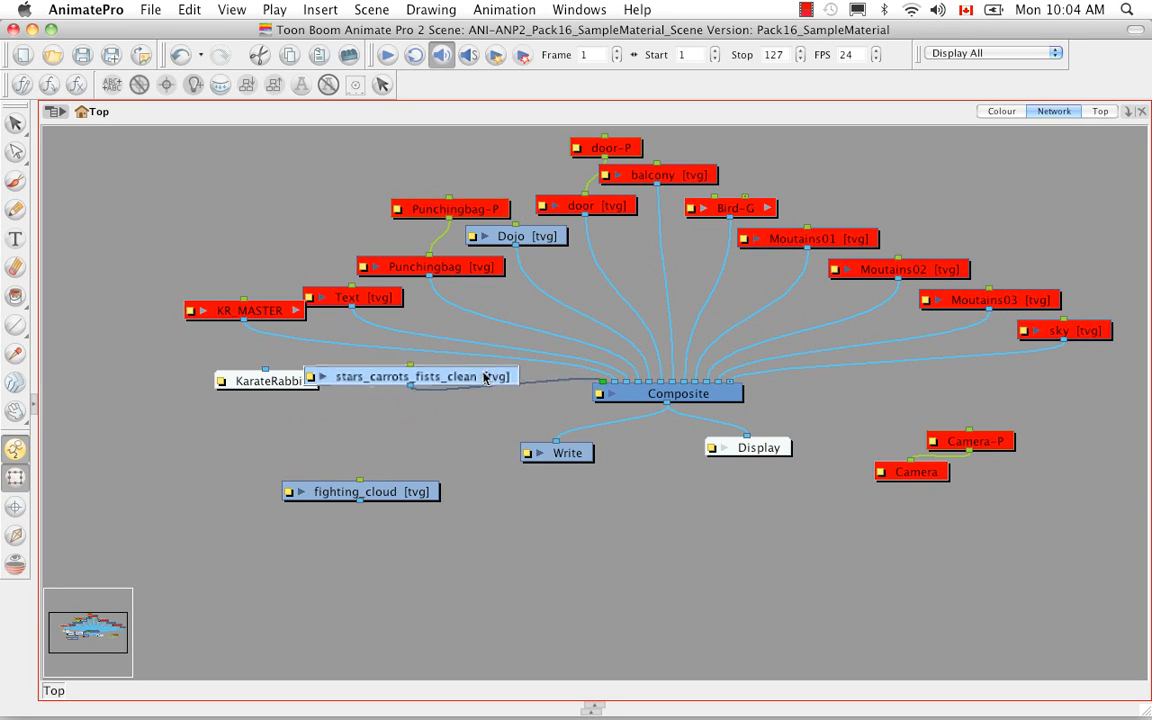
{"action": "left_click_drag", "start_coordinate": [361, 500], "coordinate": [600, 384]}
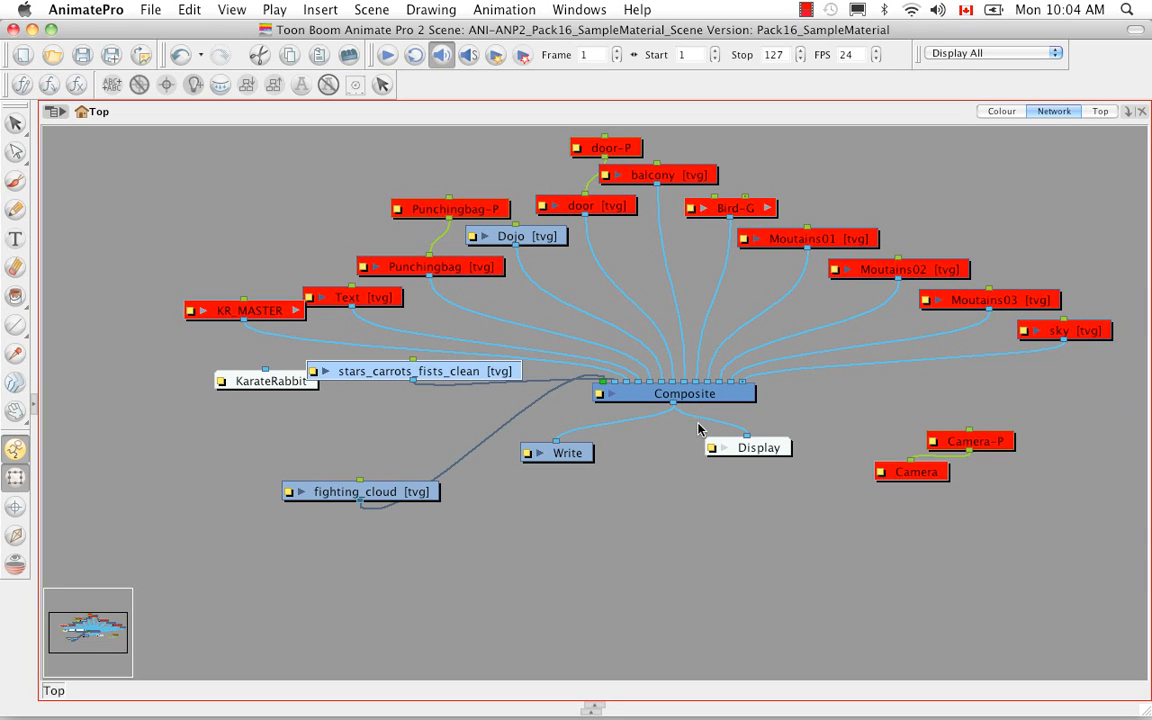
{"action": "left_click_drag", "start_coordinate": [283, 396], "coordinate": [231, 424]}
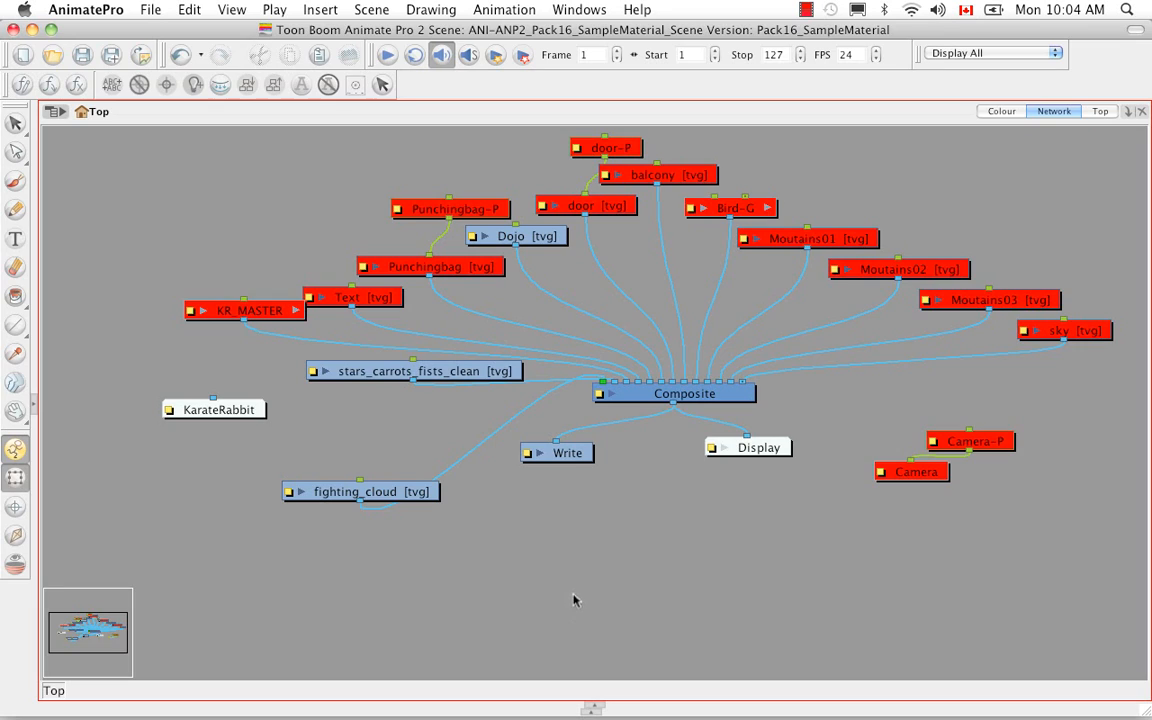
Bring the Camera, Module Library and Timeline views back alongside the Network view and widen the Module Library
{"action": "key", "text": "super+f"}
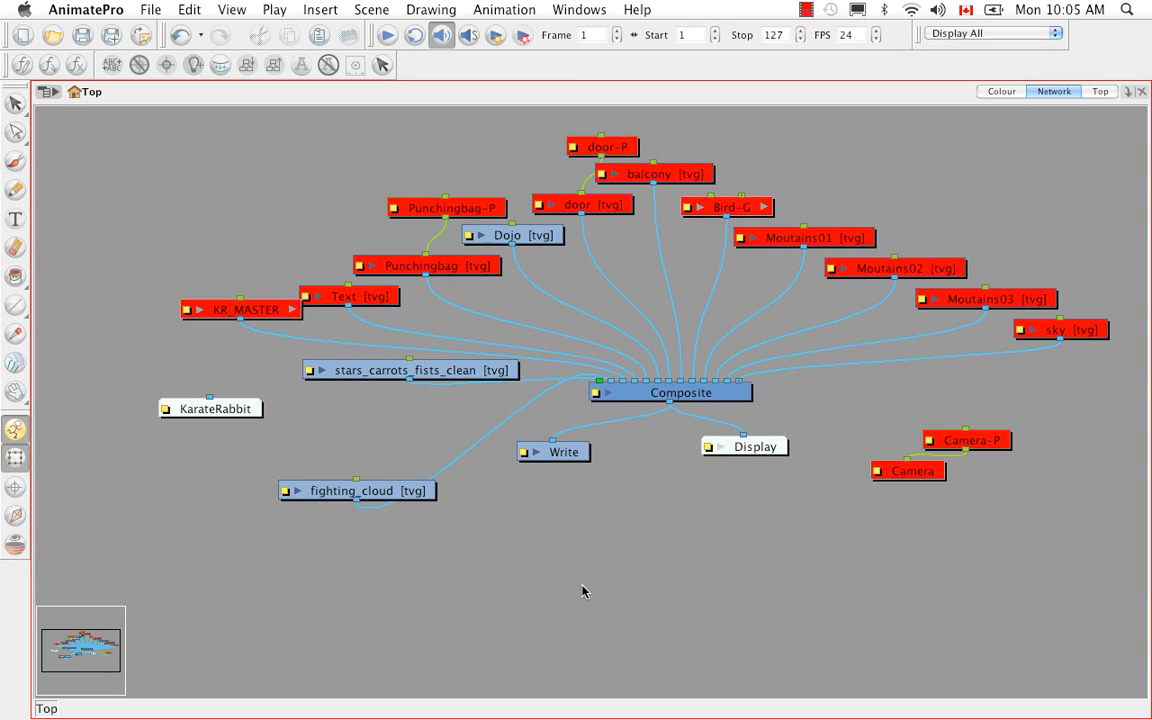
{"action": "key", "text": "super+f"}
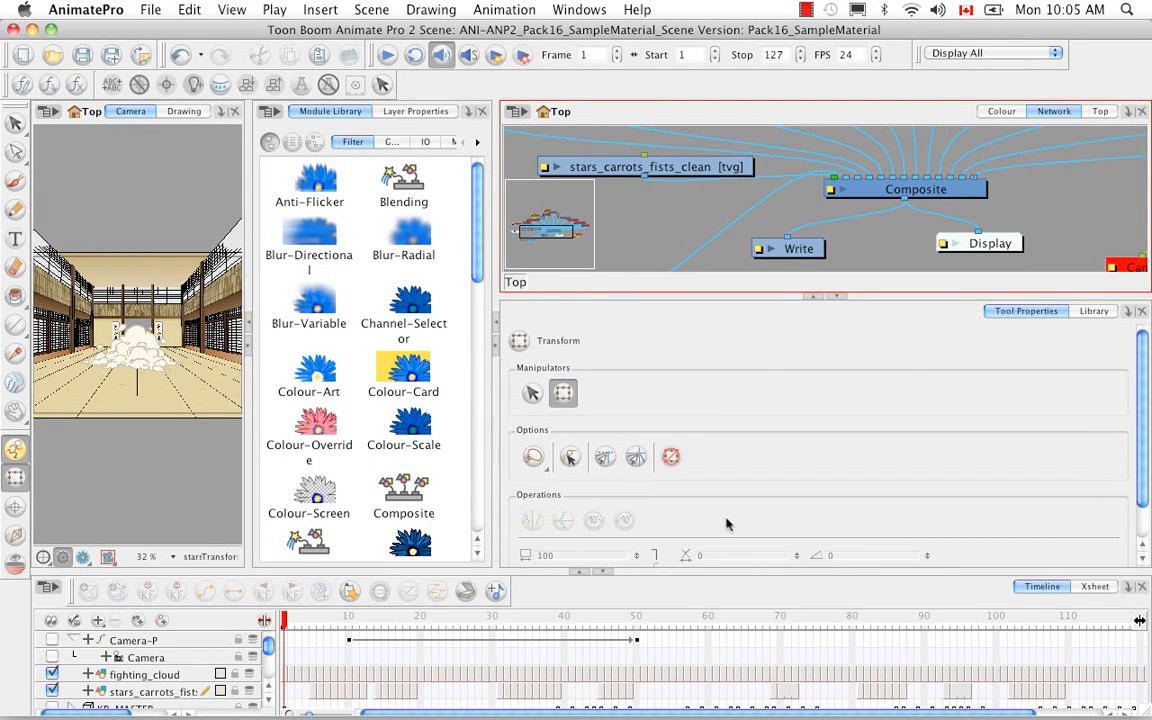
{"action": "left_click_drag", "start_coordinate": [494, 301], "coordinate": [676, 319]}
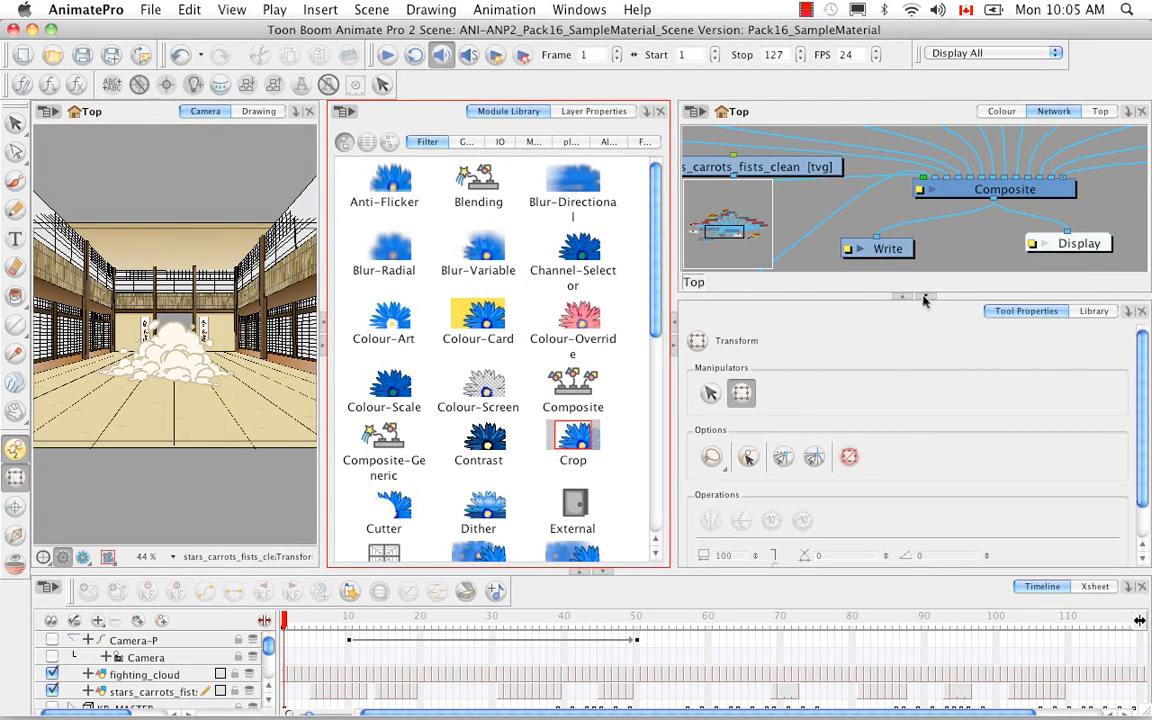
Enlarge the Network view and move the fighting_cloud and stars_carrots_fists_clean modules into the empty area below the KarateRabbit note
{"action": "left_click", "coordinate": [925, 296]}
{"action": "left_click_drag", "start_coordinate": [848, 412], "coordinate": [1010, 384]}
{"action": "left_click_drag", "start_coordinate": [910, 400], "coordinate": [812, 374]}
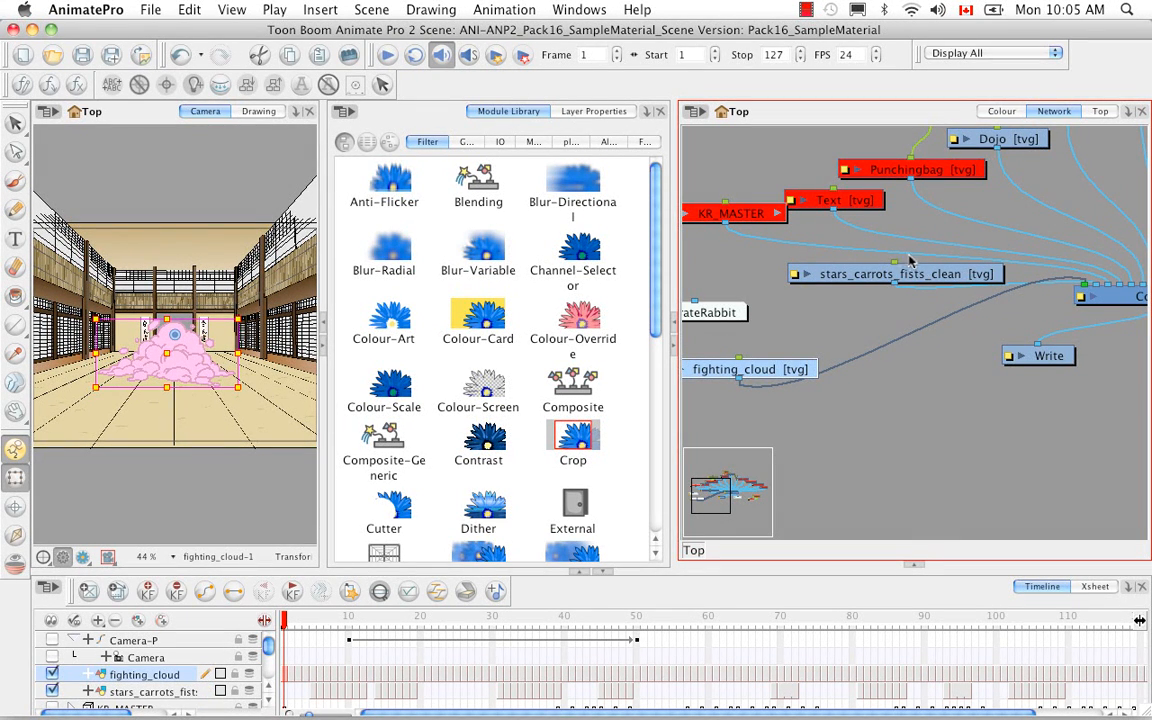
{"action": "left_click", "coordinate": [880, 274]}
{"action": "left_click_drag", "start_coordinate": [905, 274], "coordinate": [900, 435]}
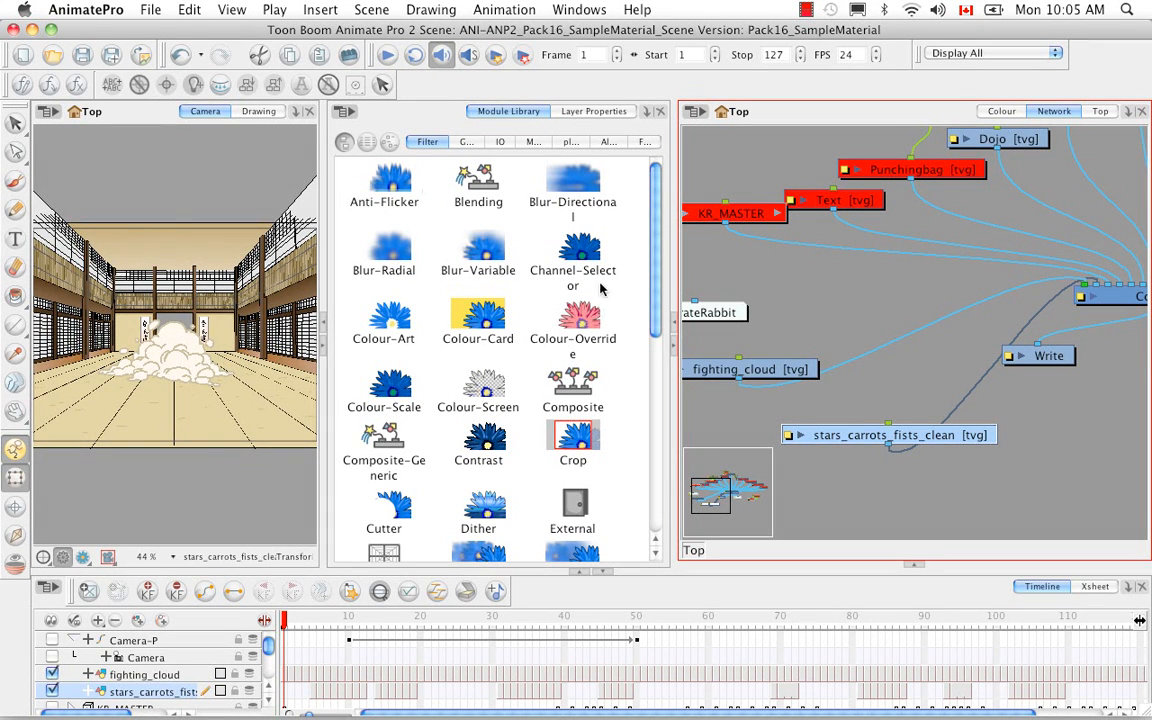
Insert a Glow module between stars_carrots_fists_clean and the Composite, space the modules out, and also connect stars_carrots_fists_clean directly to the Composite
{"action": "scroll", "coordinate": [658, 280], "scroll_direction": "down", "scroll_amount": 2}
{"action": "scroll", "coordinate": [662, 300], "scroll_direction": "down", "scroll_amount": 4}
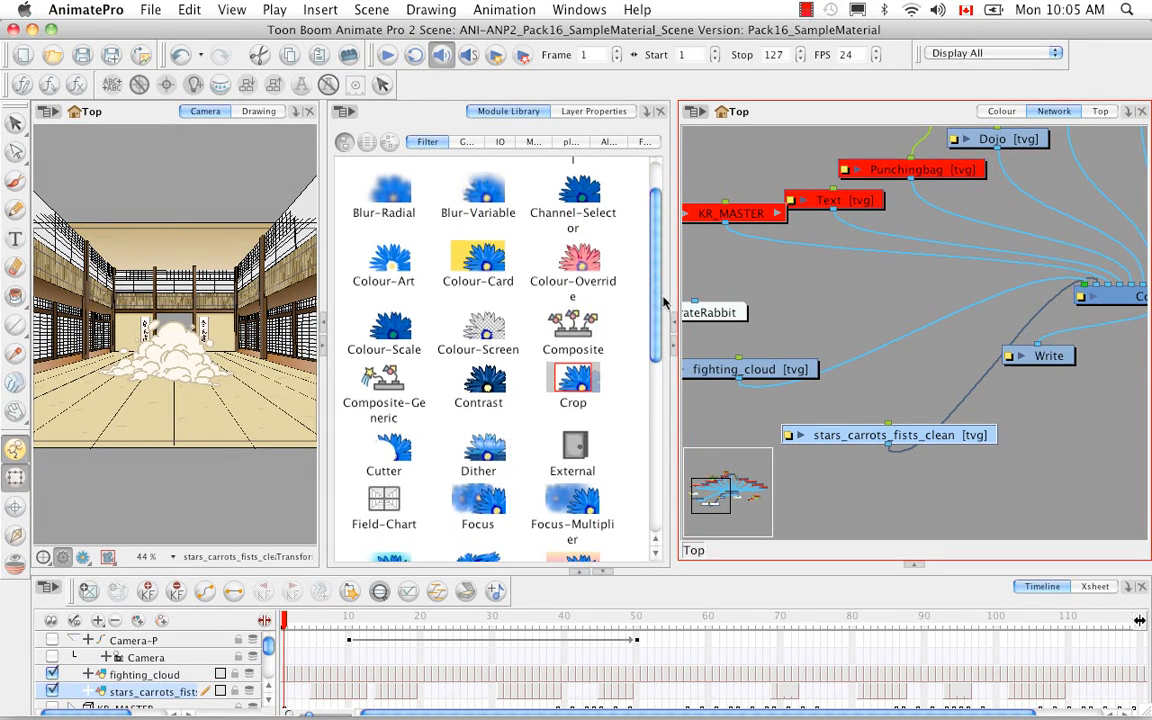
{"action": "left_click", "coordinate": [384, 425]}
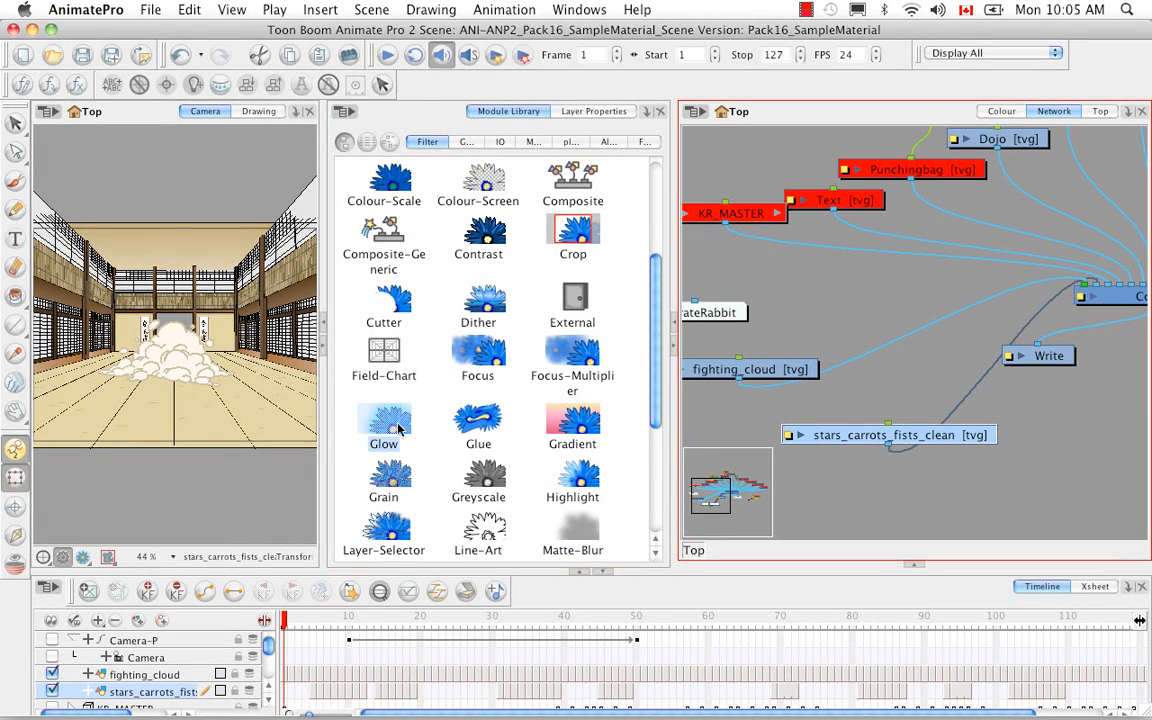
{"action": "left_click_drag", "start_coordinate": [900, 502], "coordinate": [1007, 416]}
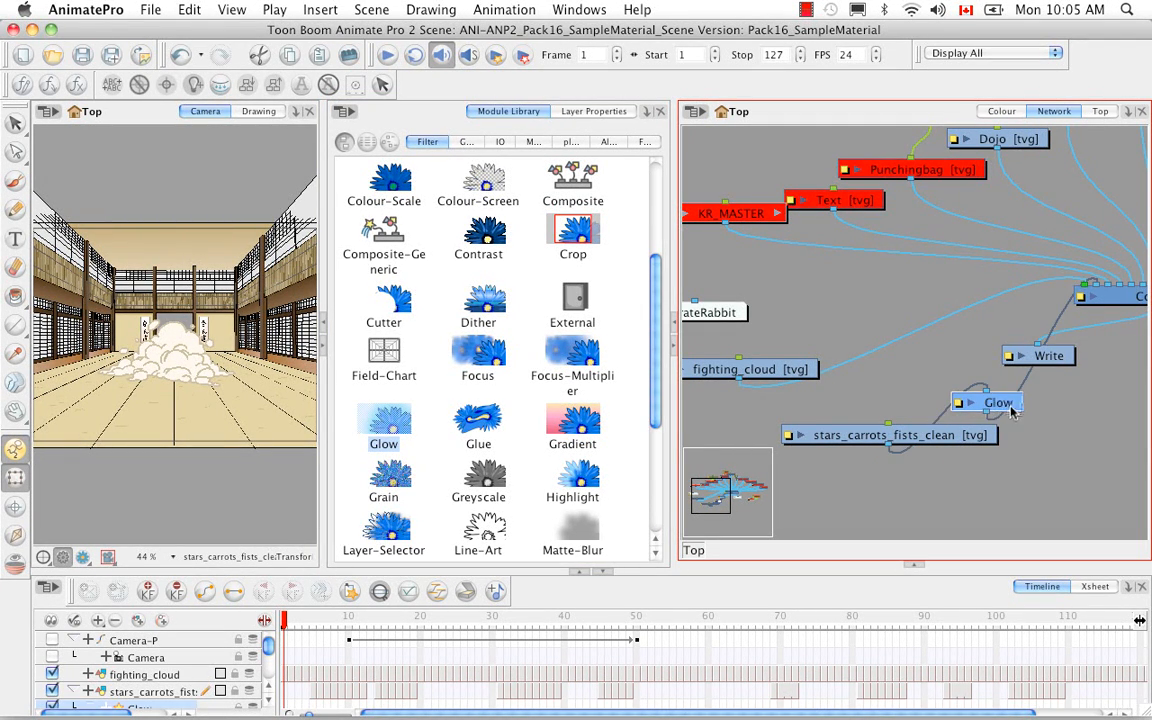
{"action": "left_click_drag", "start_coordinate": [940, 437], "coordinate": [882, 440]}
{"action": "left_click_drag", "start_coordinate": [1018, 410], "coordinate": [943, 399]}
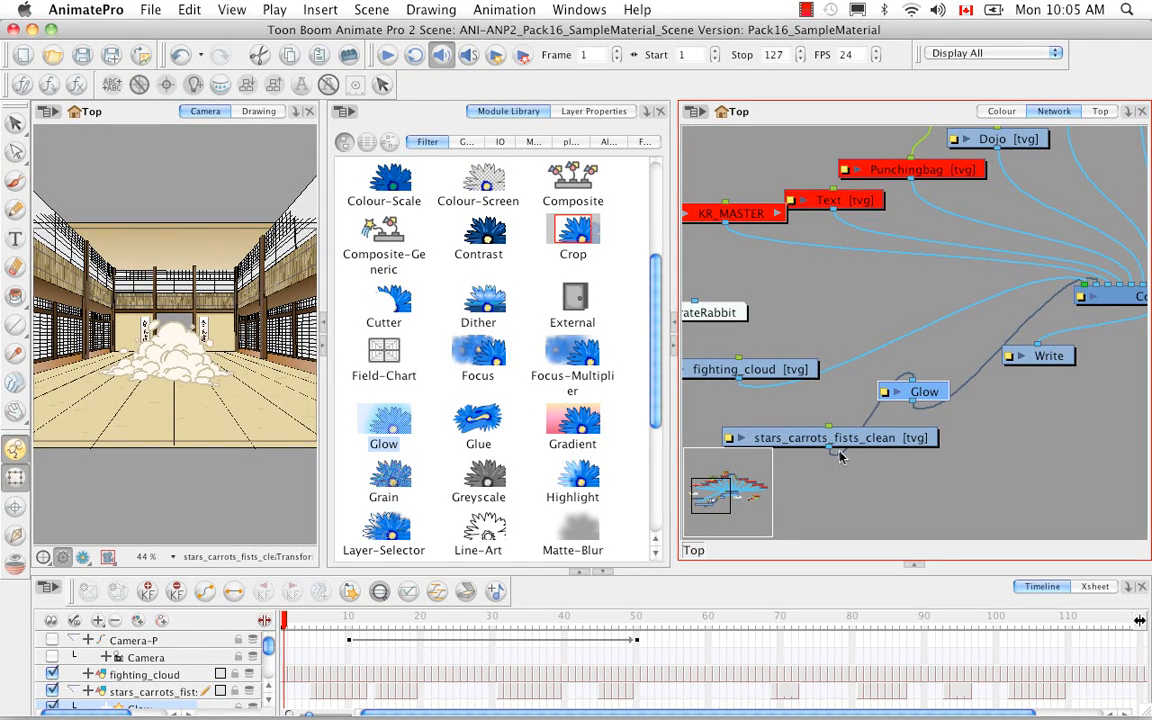
{"action": "left_click_drag", "start_coordinate": [836, 458], "coordinate": [1102, 287]}
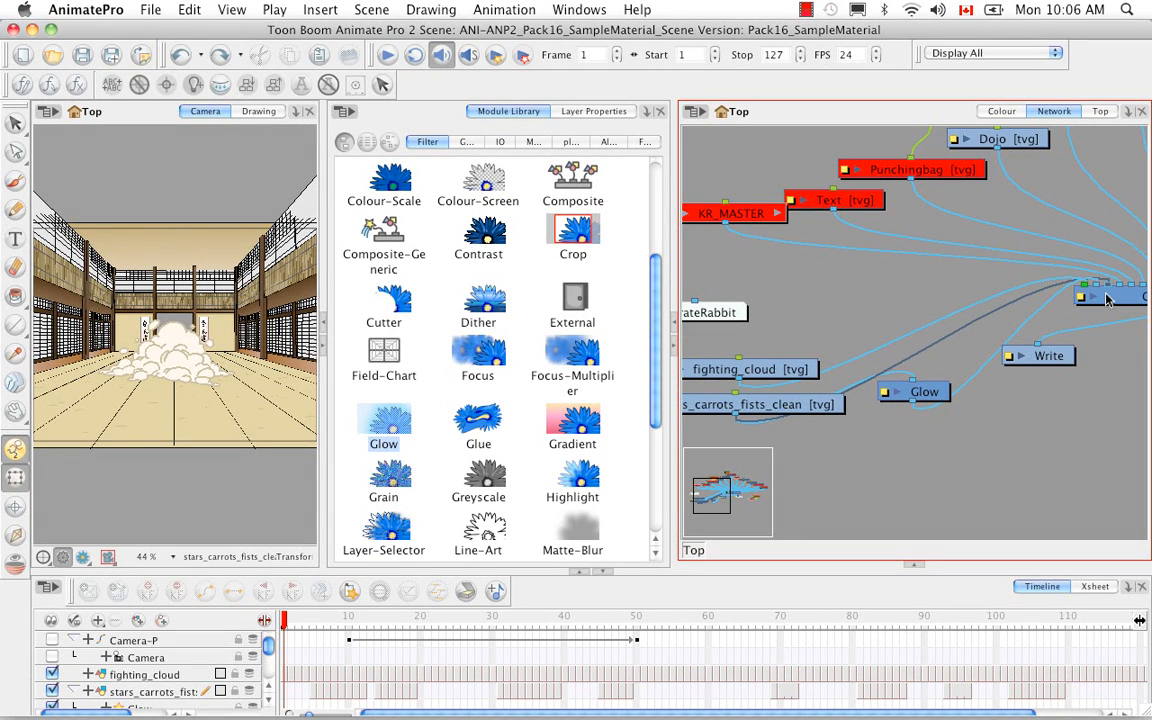
Render the Camera view at frame 8 and set the Glow's Radius to 4.5 with Use Source Colour enabled
{"action": "left_click_drag", "start_coordinate": [284, 620], "coordinate": [338, 620]}
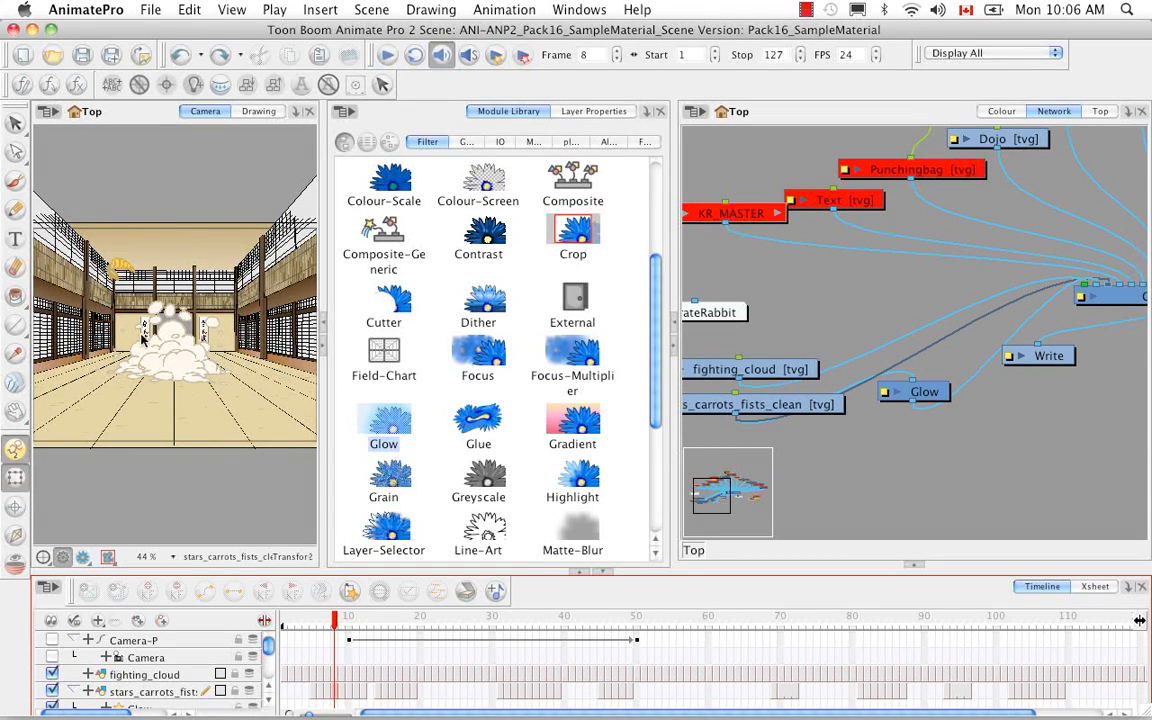
{"action": "left_click", "coordinate": [83, 557]}
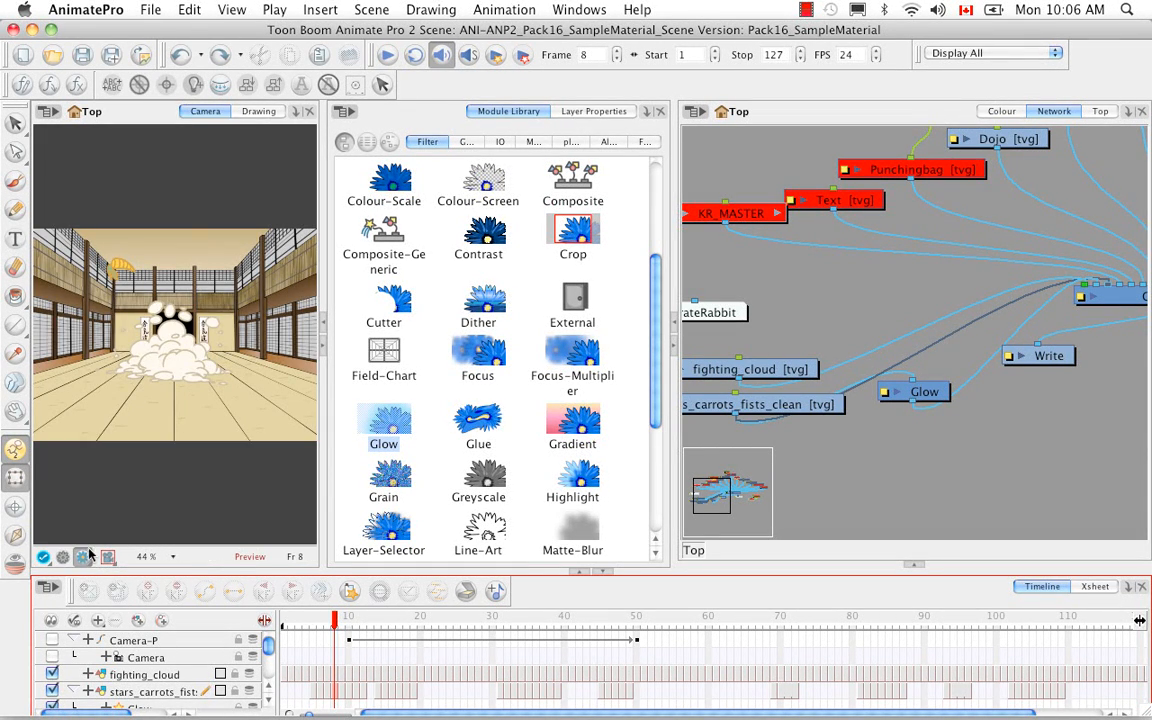
{"action": "left_click", "coordinate": [885, 393]}
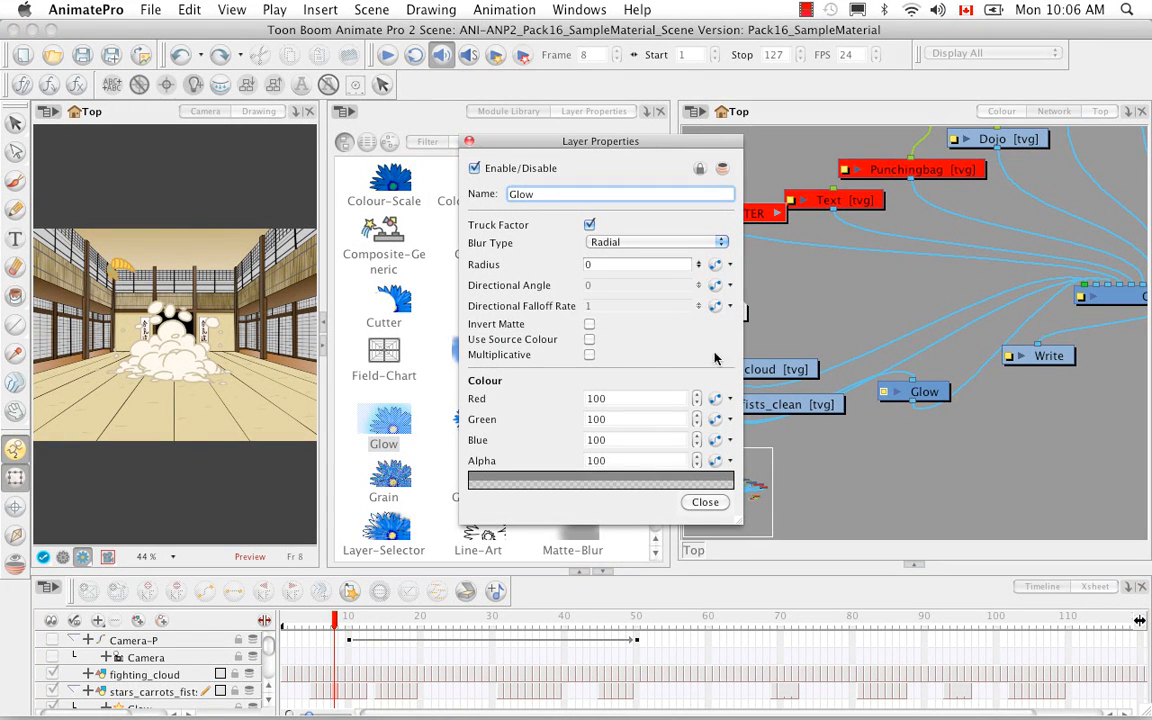
{"action": "key", "text": "Tab"}
{"action": "type", "text": "4"}
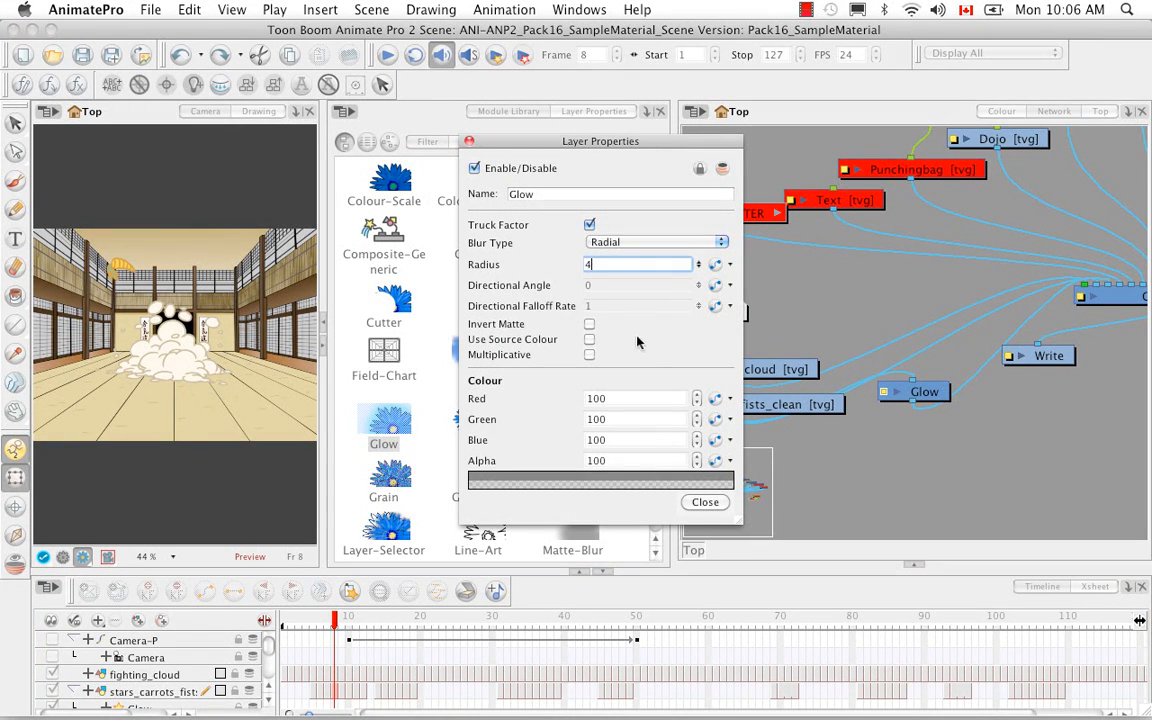
{"action": "type", "text": ".5"}
{"action": "left_click", "coordinate": [589, 340]}
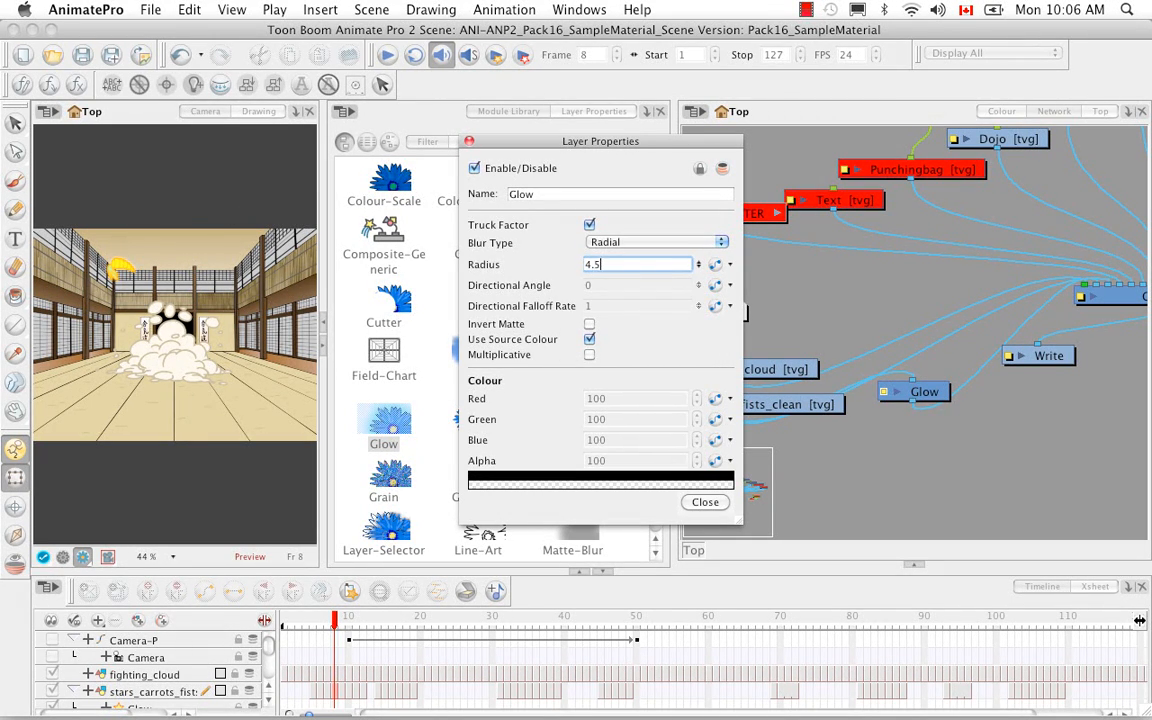
{"action": "left_click", "coordinate": [469, 143]}
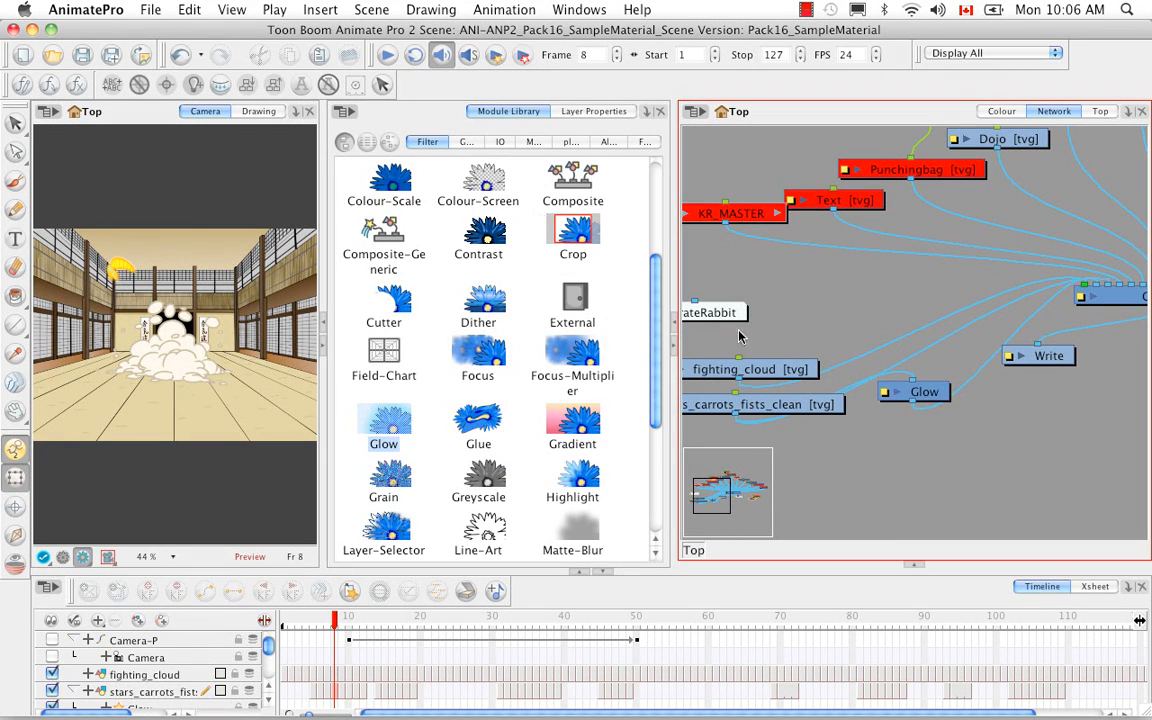
{"action": "left_click", "coordinate": [1110, 289]}
{"action": "left_click_drag", "start_coordinate": [1108, 289], "coordinate": [985, 285]}
{"action": "key", "text": "super+z"}
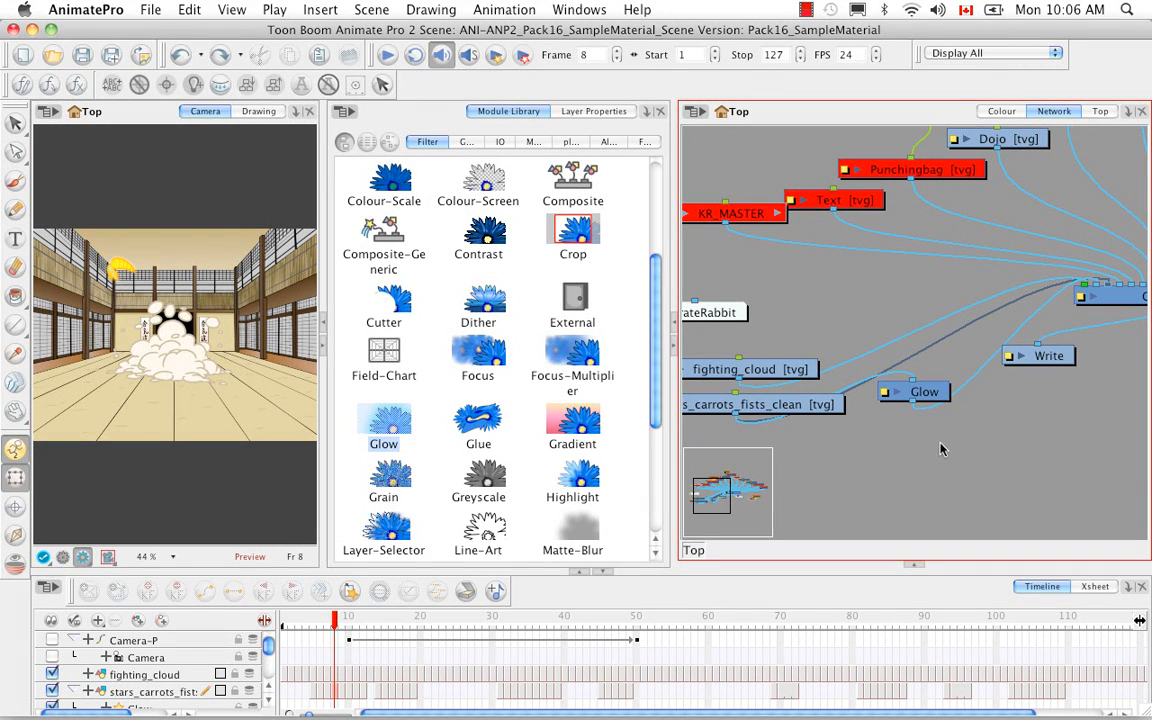
Add a Colour-Override module from the complete module list and insert it between fighting_cloud and the Composite
{"action": "left_click_drag", "start_coordinate": [650, 400], "coordinate": [648, 282]}
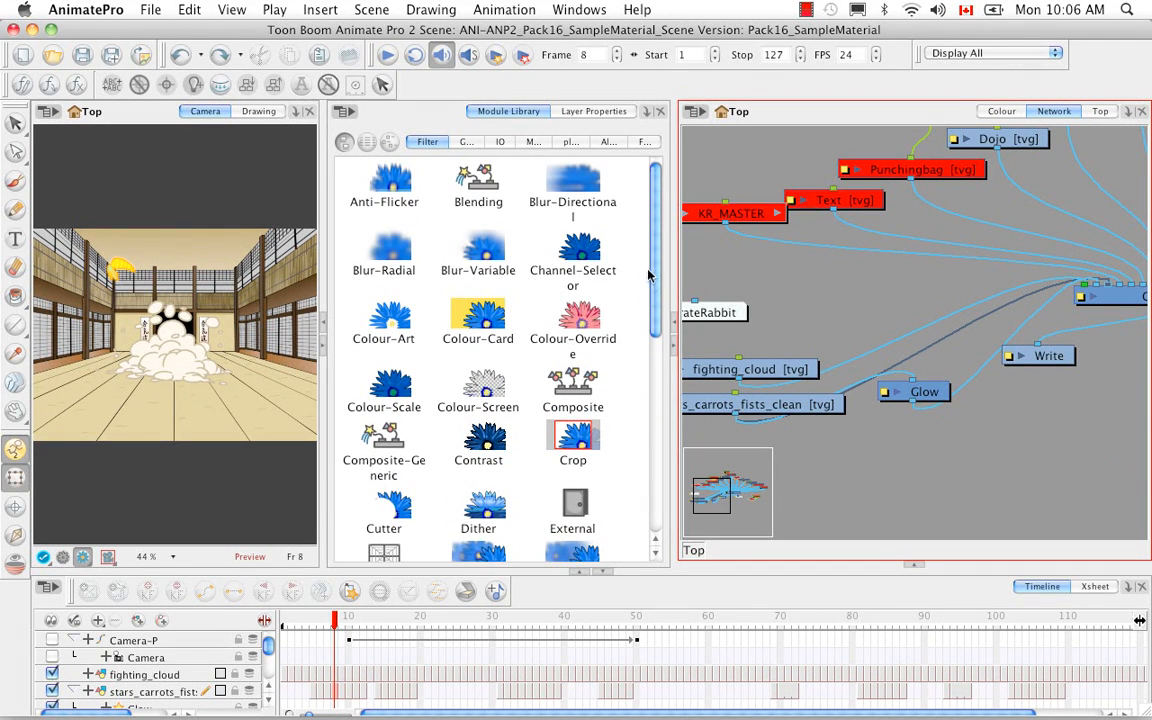
{"action": "left_click", "coordinate": [604, 143]}
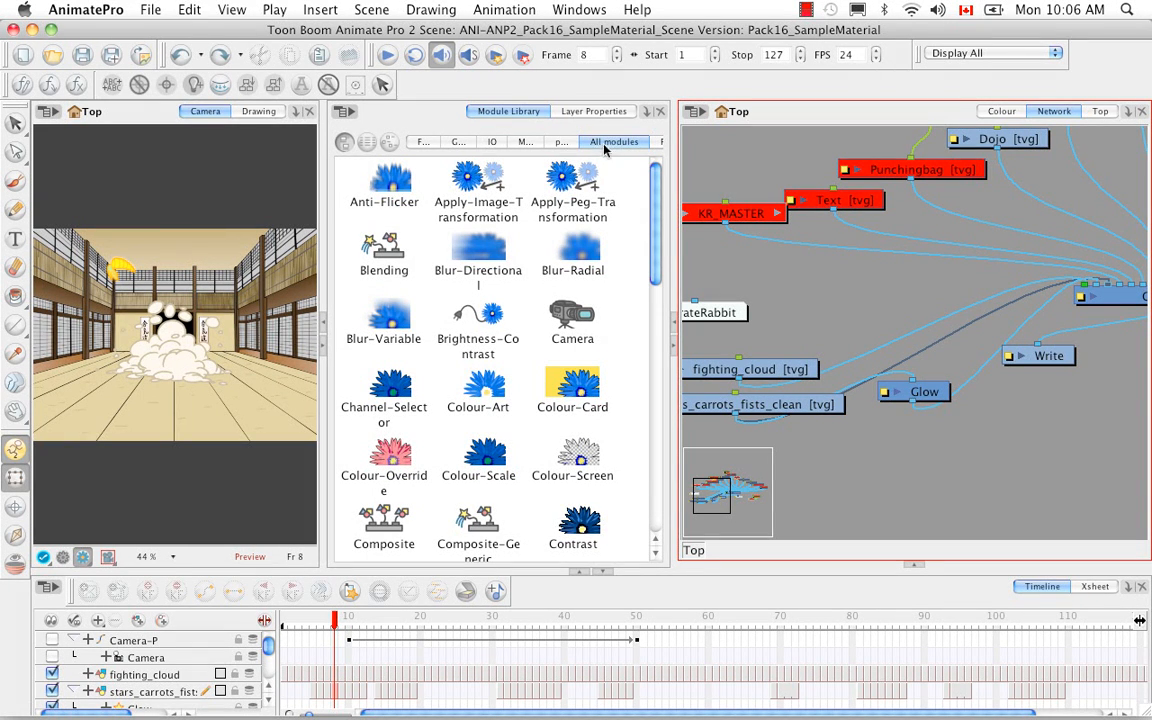
{"action": "left_click", "coordinate": [391, 455]}
{"action": "left_click_drag", "start_coordinate": [391, 455], "coordinate": [930, 475]}
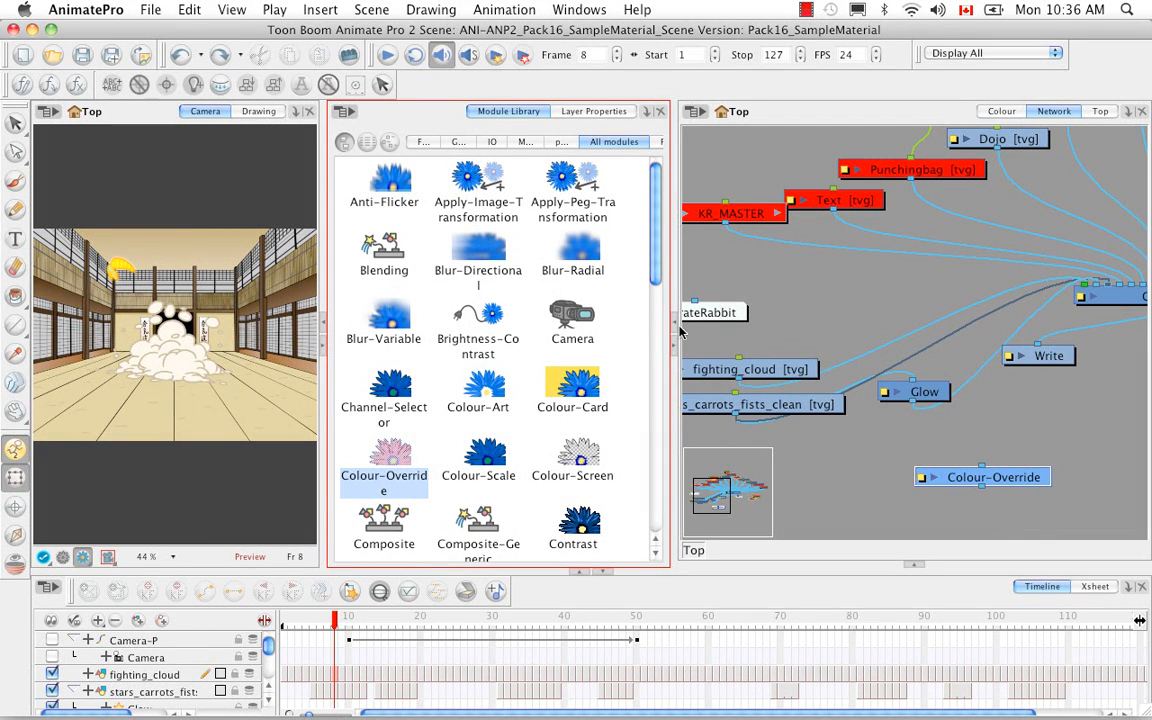
{"action": "left_click_drag", "start_coordinate": [1020, 470], "coordinate": [943, 342]}
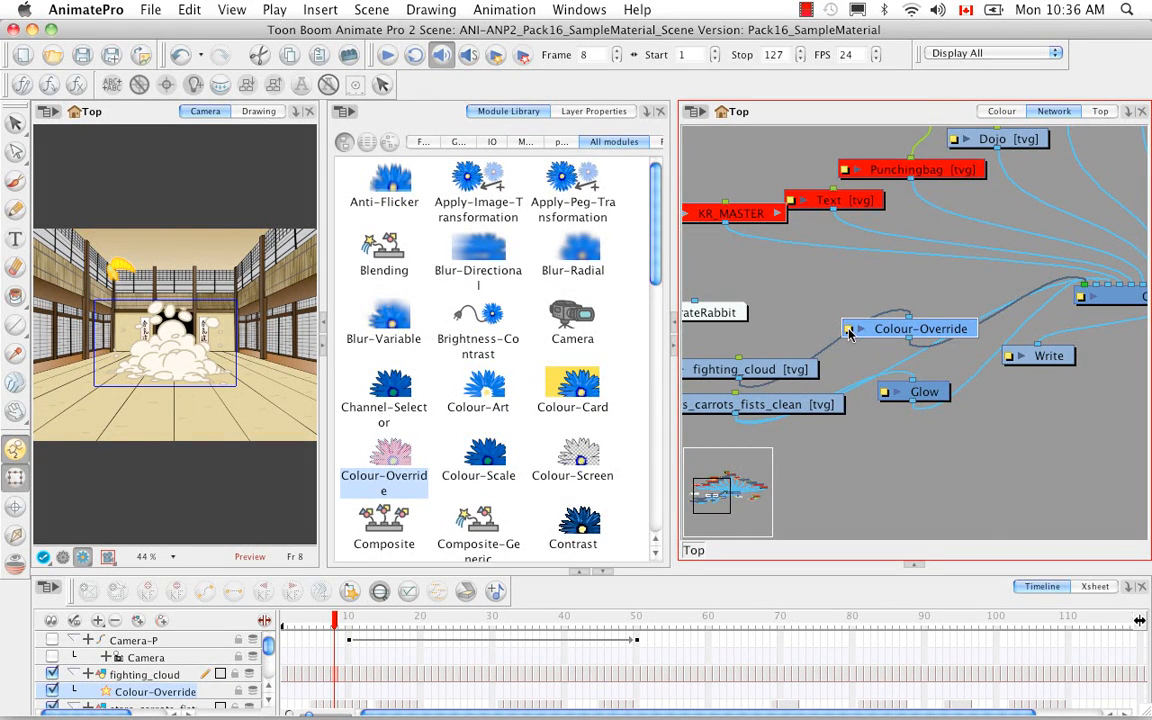
Open the Colour-Override properties and browse the palettes stored at the Environment, Job, Scene and Element levels
{"action": "left_click", "coordinate": [847, 330]}
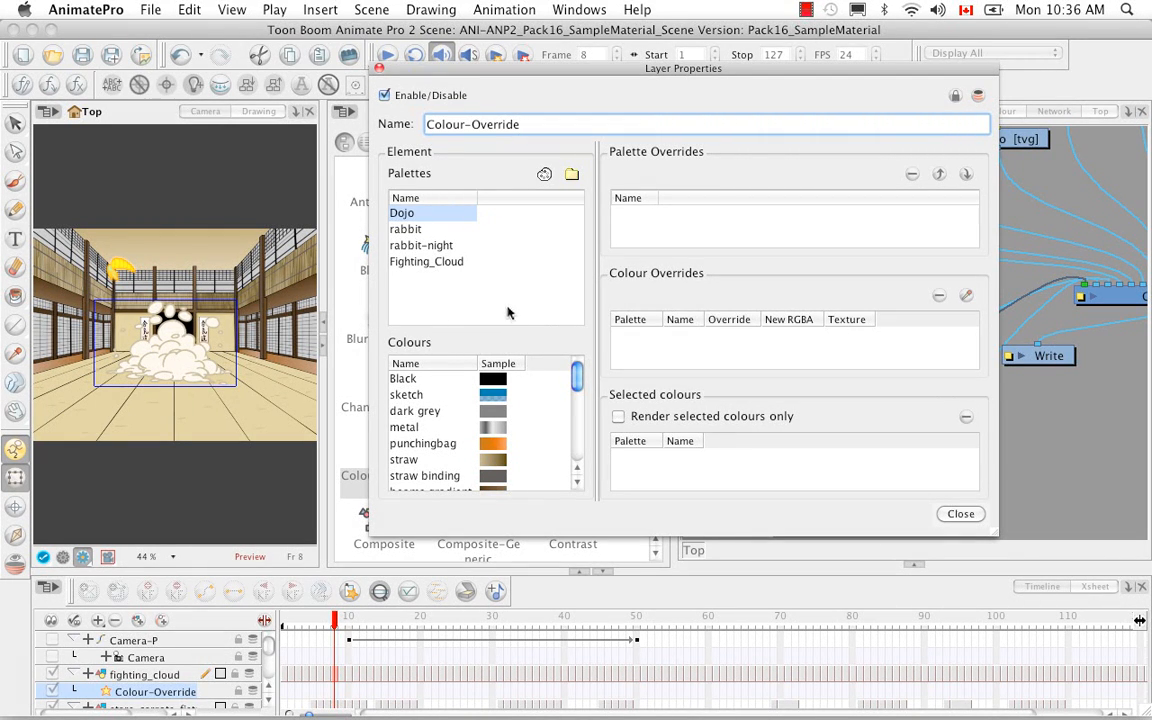
{"action": "left_click", "coordinate": [543, 176]}
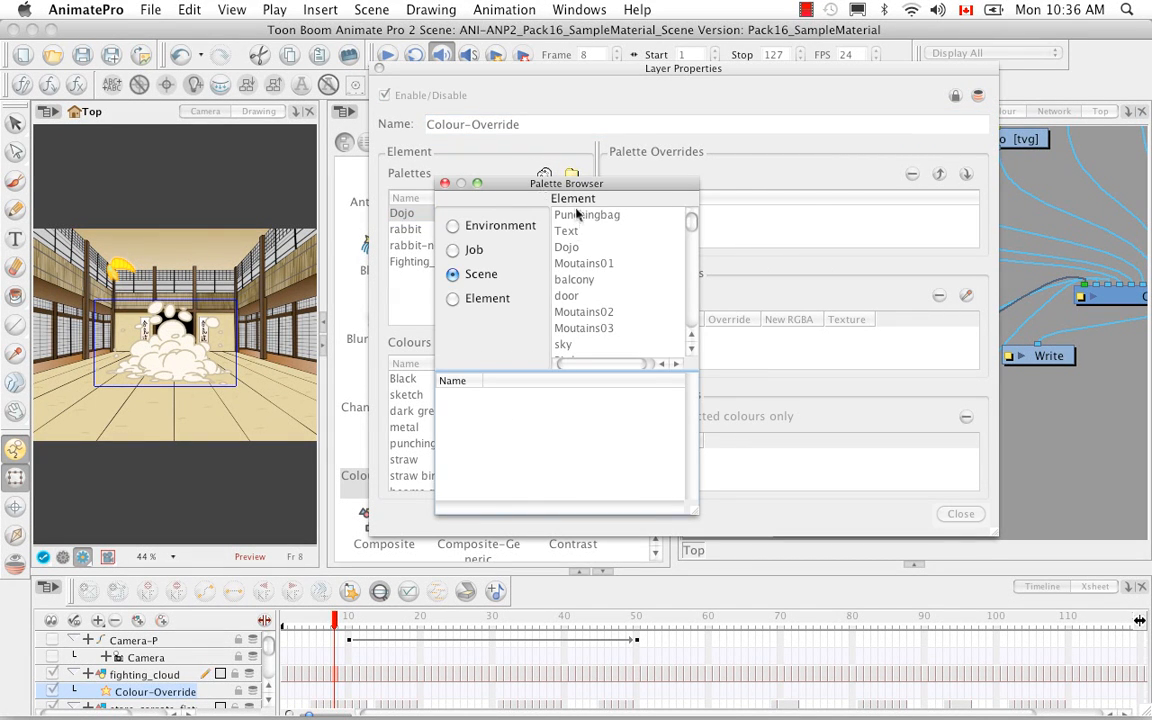
{"action": "left_click", "coordinate": [453, 226]}
{"action": "left_click", "coordinate": [453, 250]}
{"action": "left_click", "coordinate": [455, 298]}
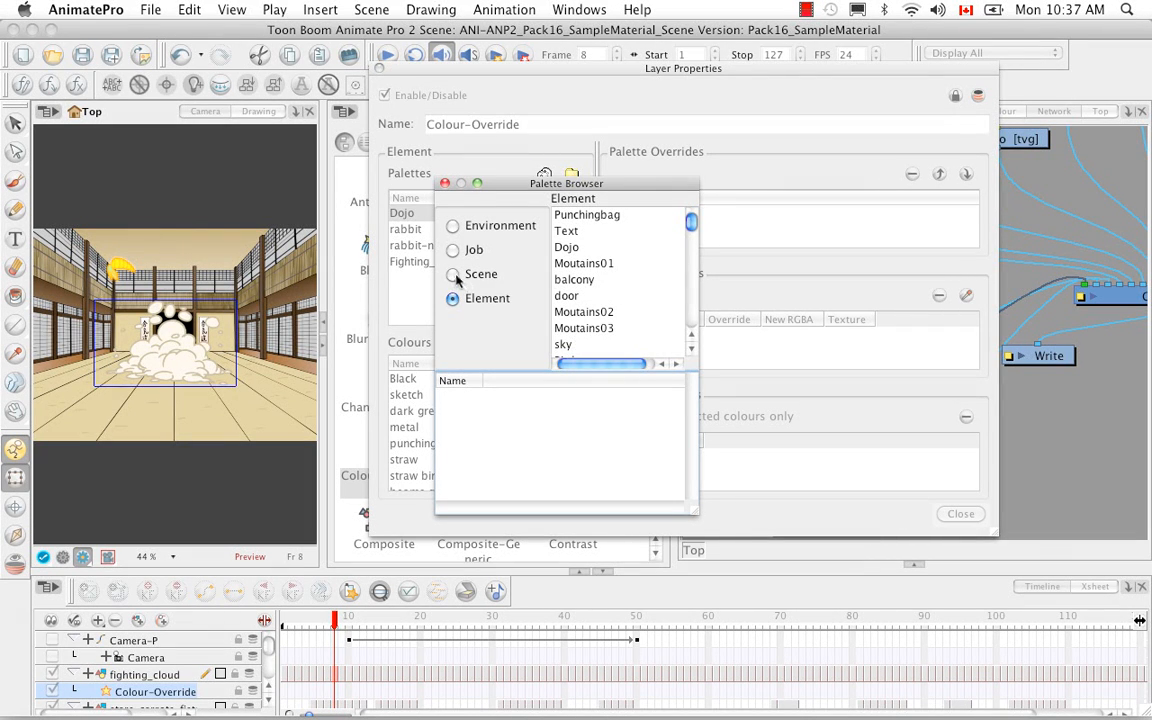
{"action": "left_click", "coordinate": [453, 274]}
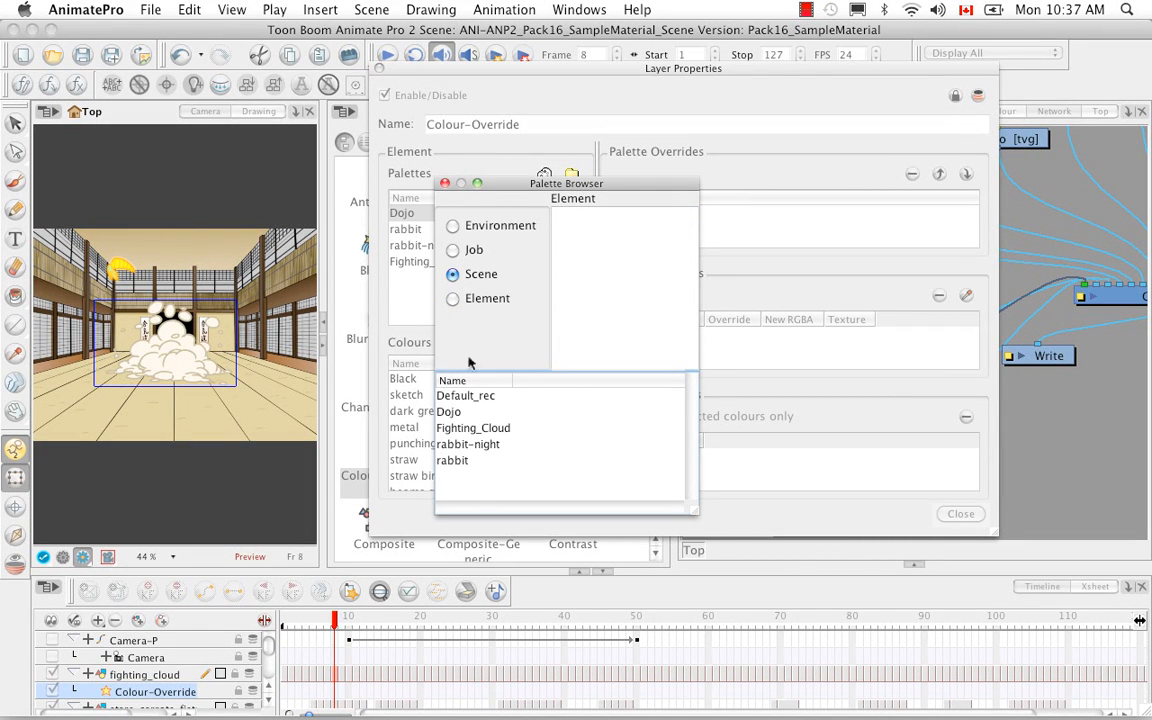
{"action": "left_click", "coordinate": [454, 300]}
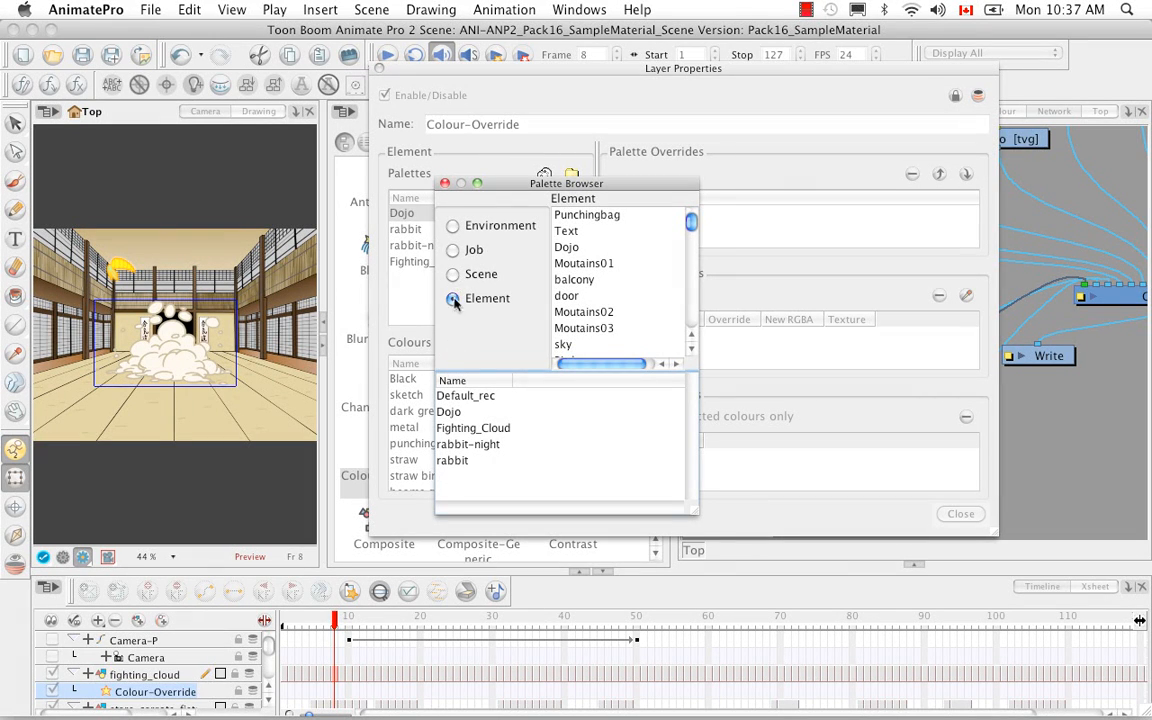
{"action": "left_click", "coordinate": [454, 275]}
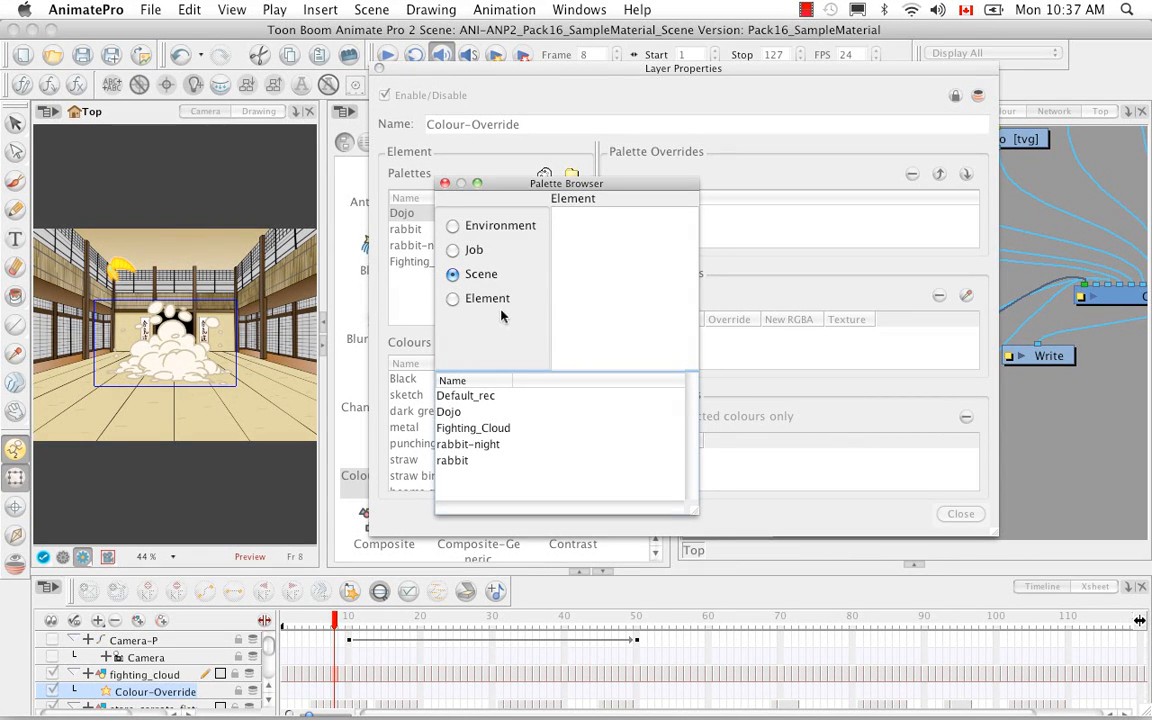
{"action": "left_click", "coordinate": [445, 185]}
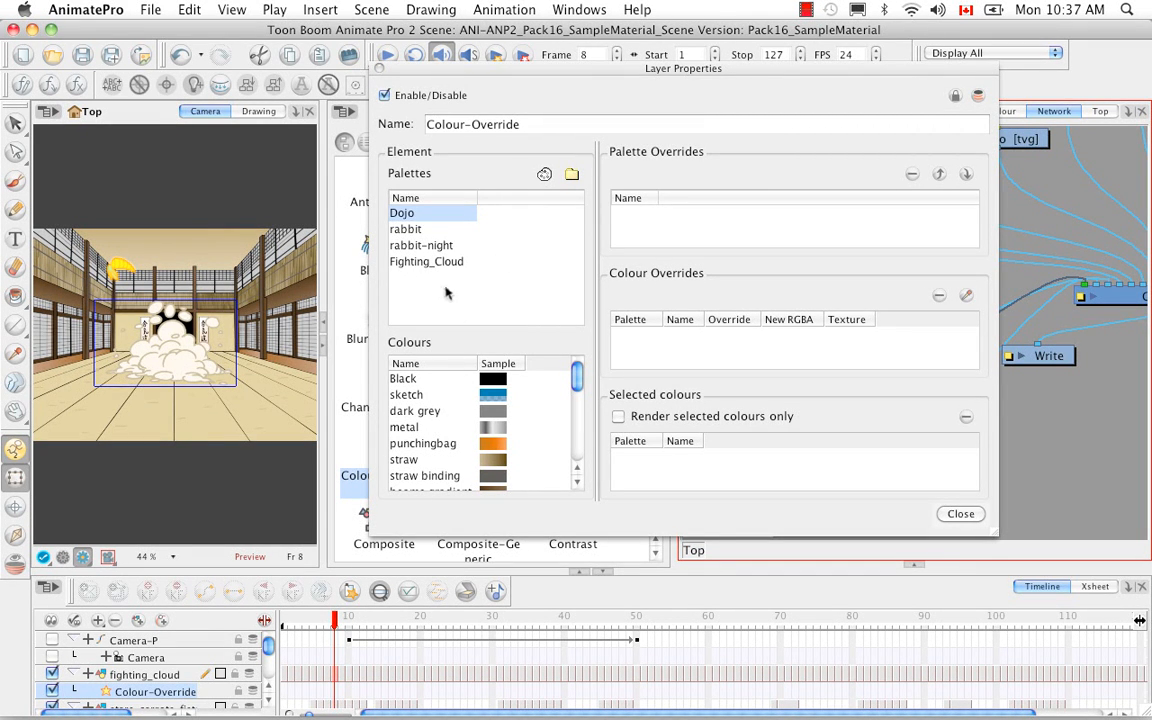
Load the Text.plt palette from the ANP_Pack6 scene's palette-library folder into the Colour-Override's palette list
{"action": "left_click", "coordinate": [572, 176]}
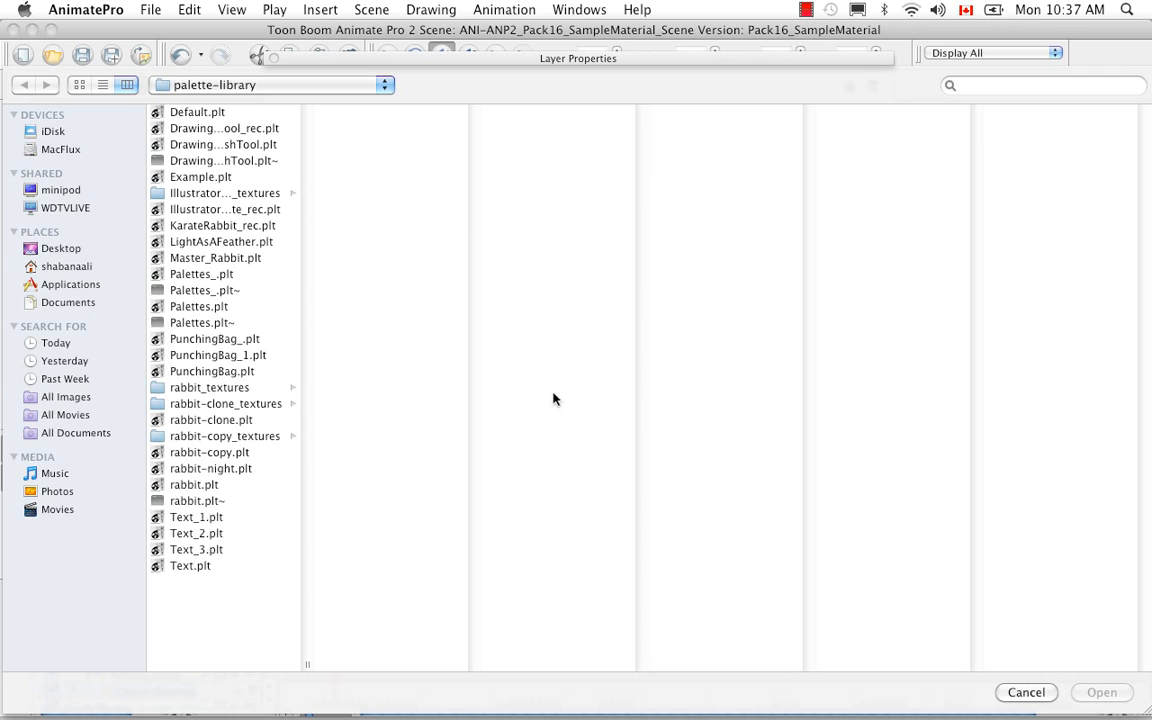
{"action": "left_click", "coordinate": [198, 566]}
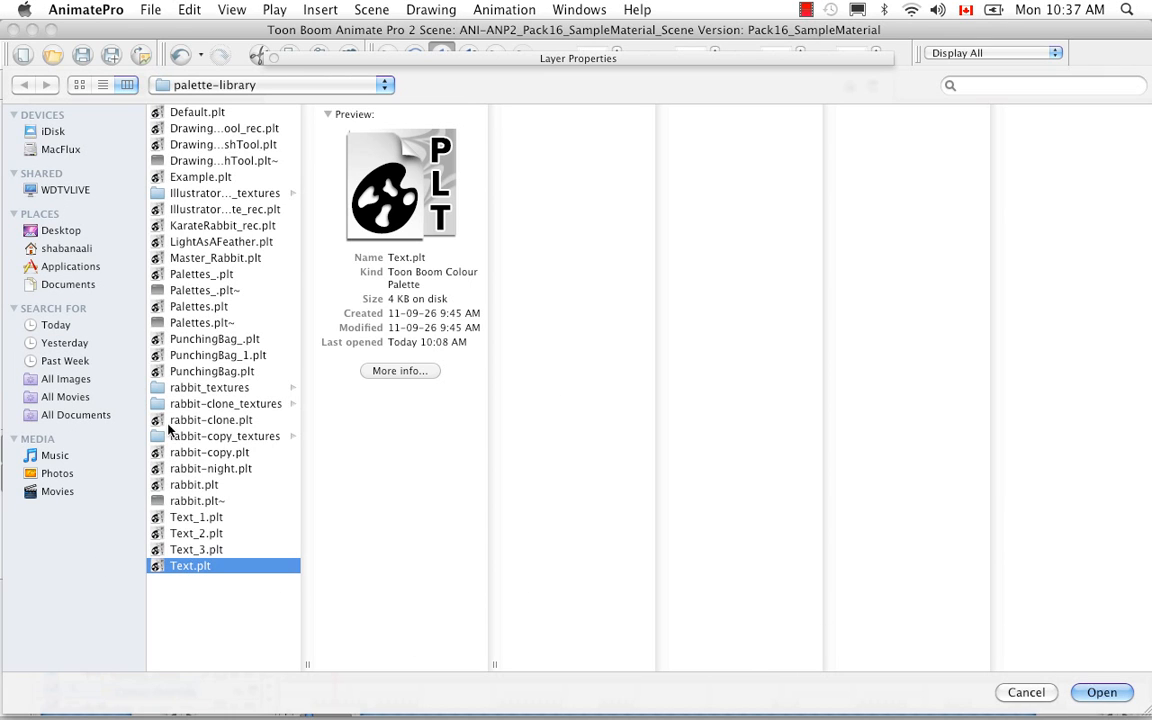
{"action": "left_click", "coordinate": [386, 86]}
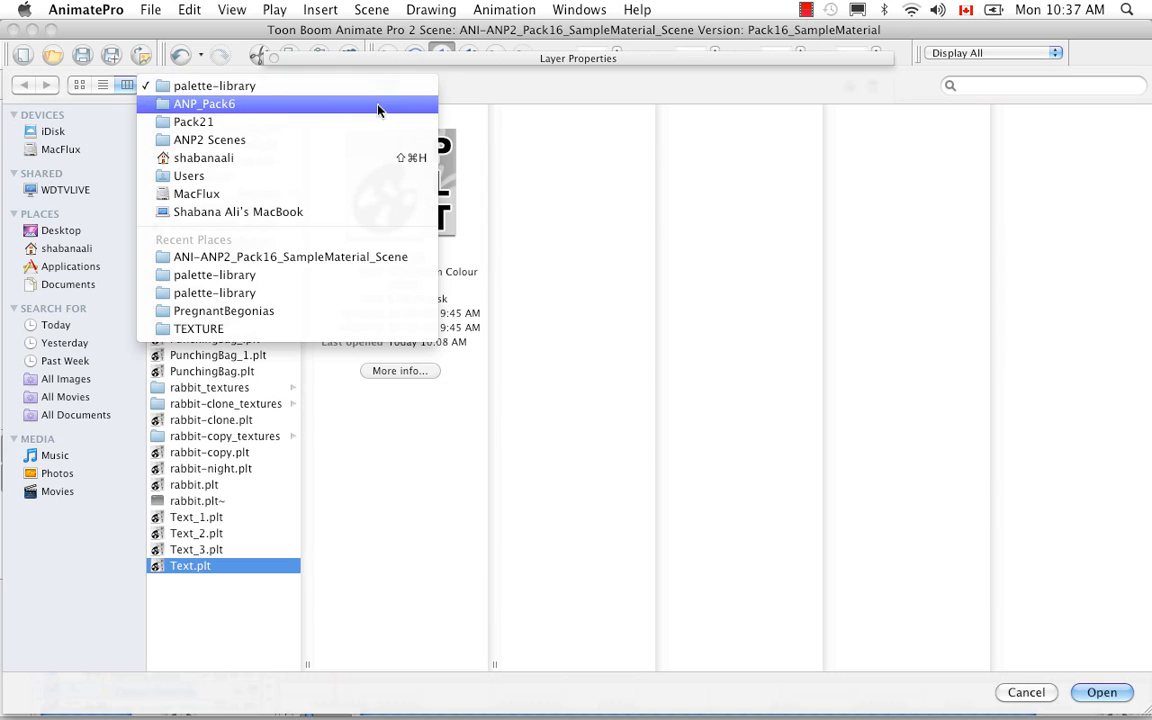
{"action": "left_click", "coordinate": [378, 104]}
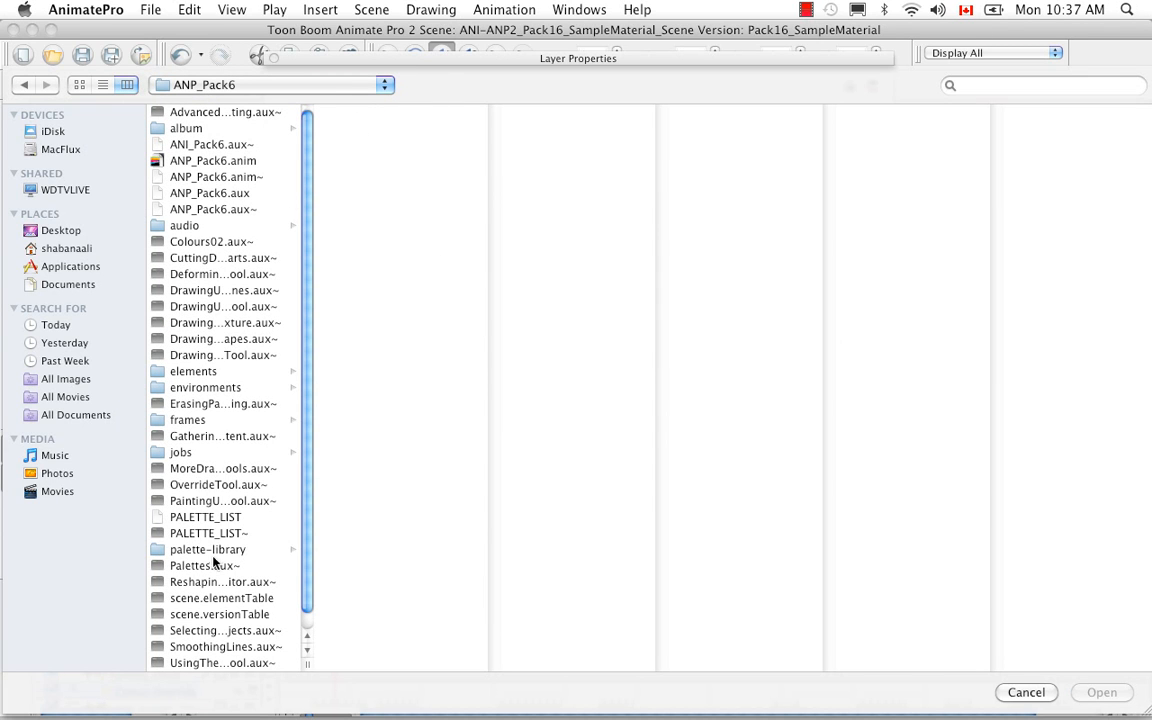
{"action": "left_click", "coordinate": [208, 550]}
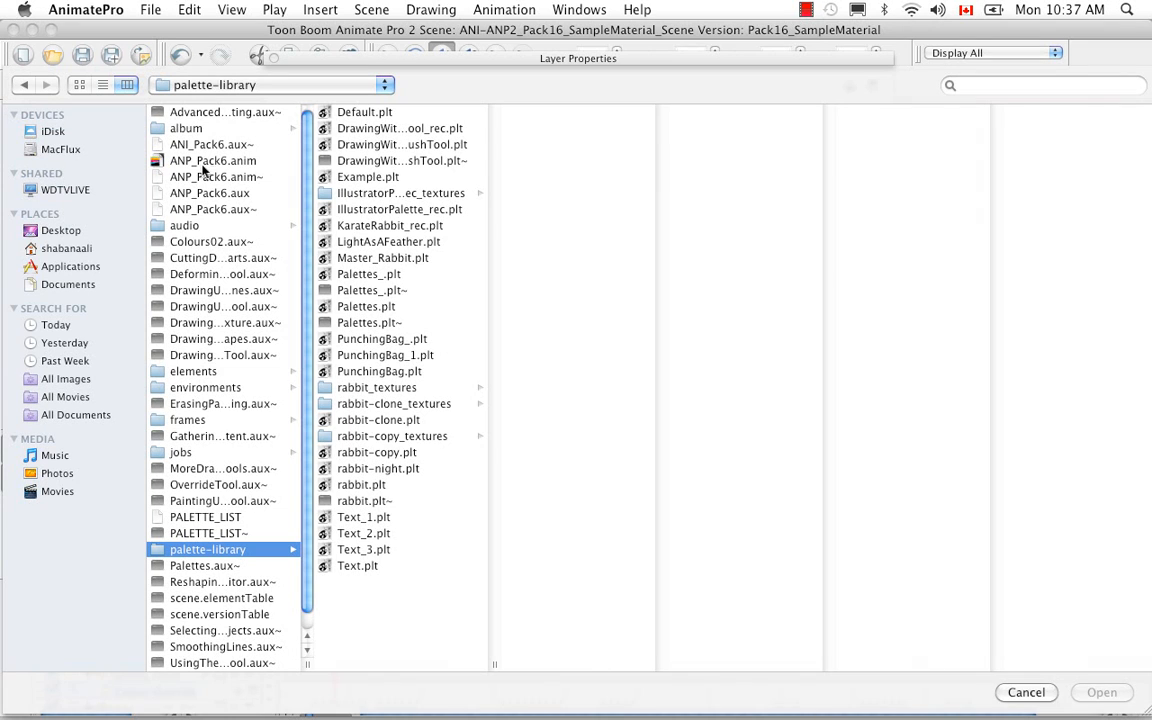
{"action": "left_click", "coordinate": [350, 566]}
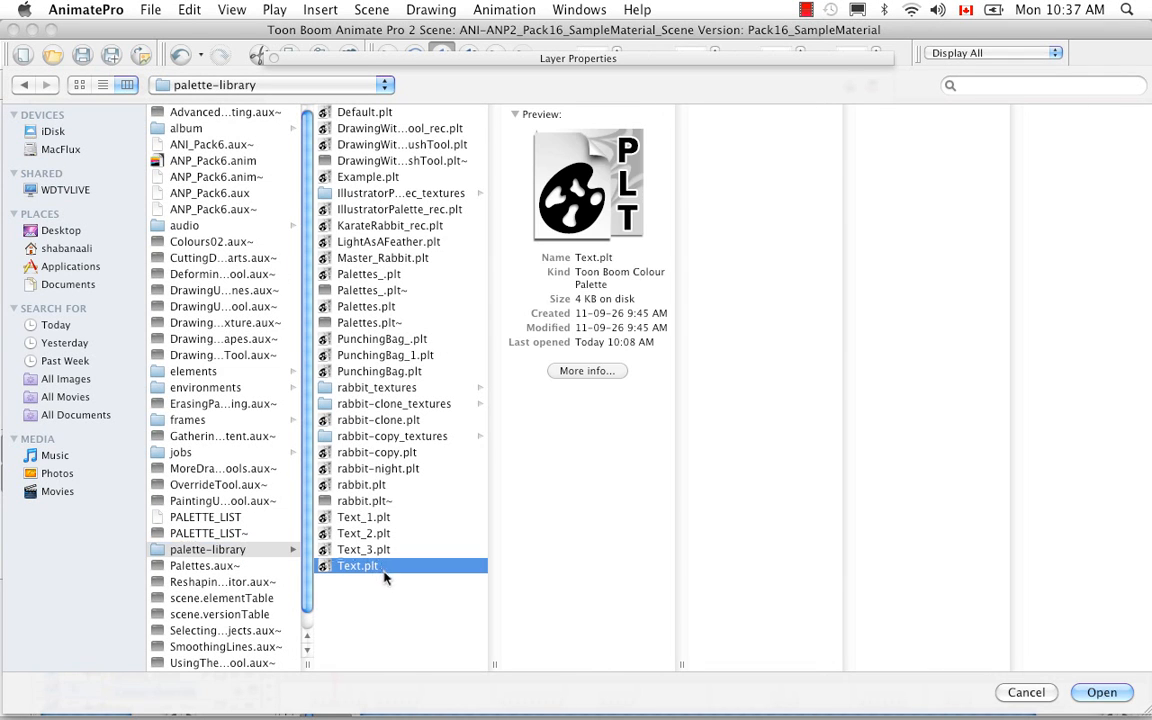
{"action": "left_click", "coordinate": [1104, 692]}
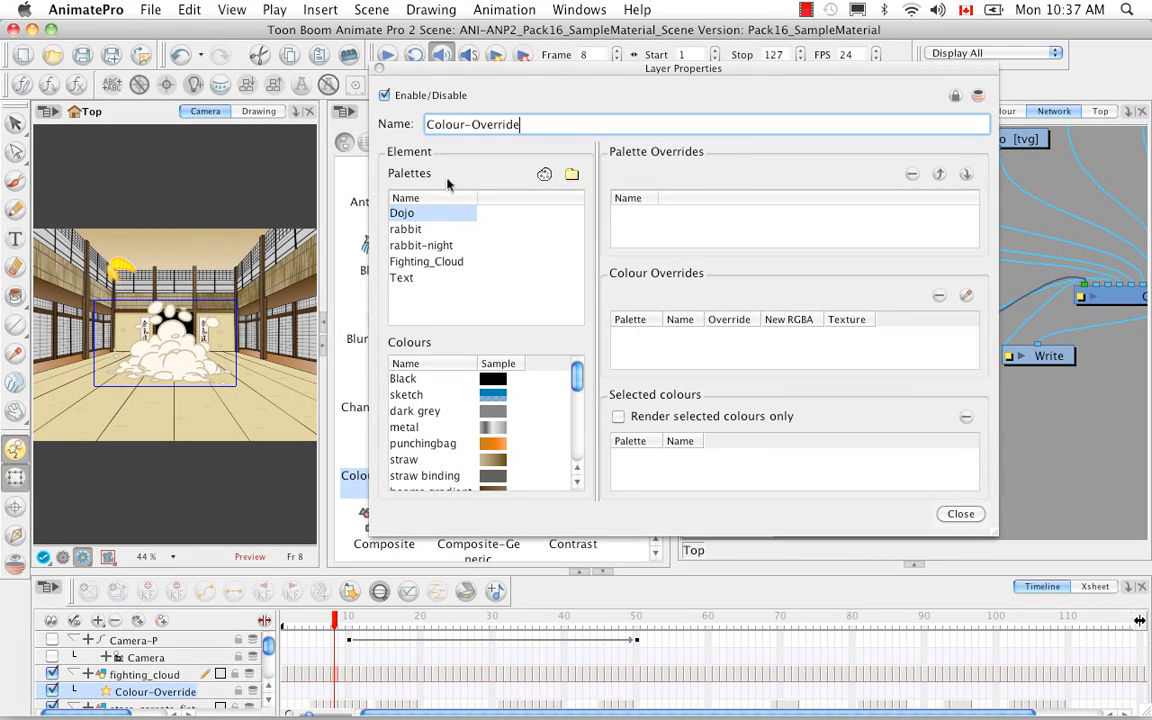
Examine the colours of the Text, rabbit and rabbit-night palettes
{"action": "left_click", "coordinate": [401, 278]}
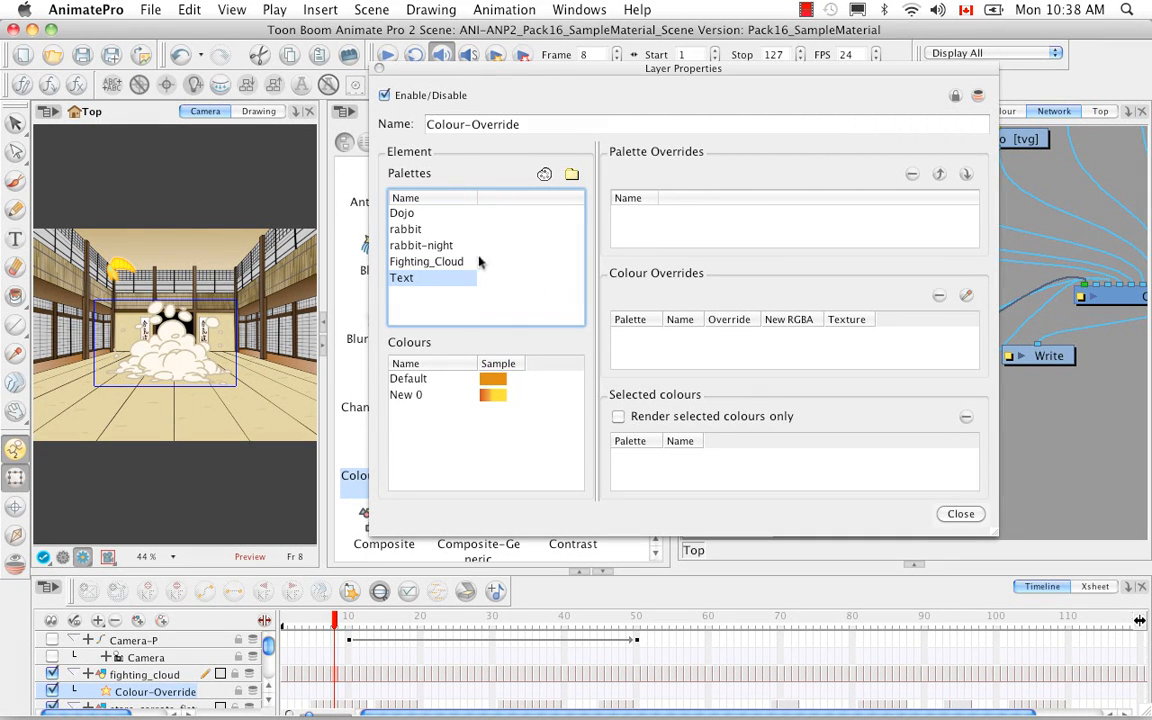
{"action": "left_click", "coordinate": [408, 229]}
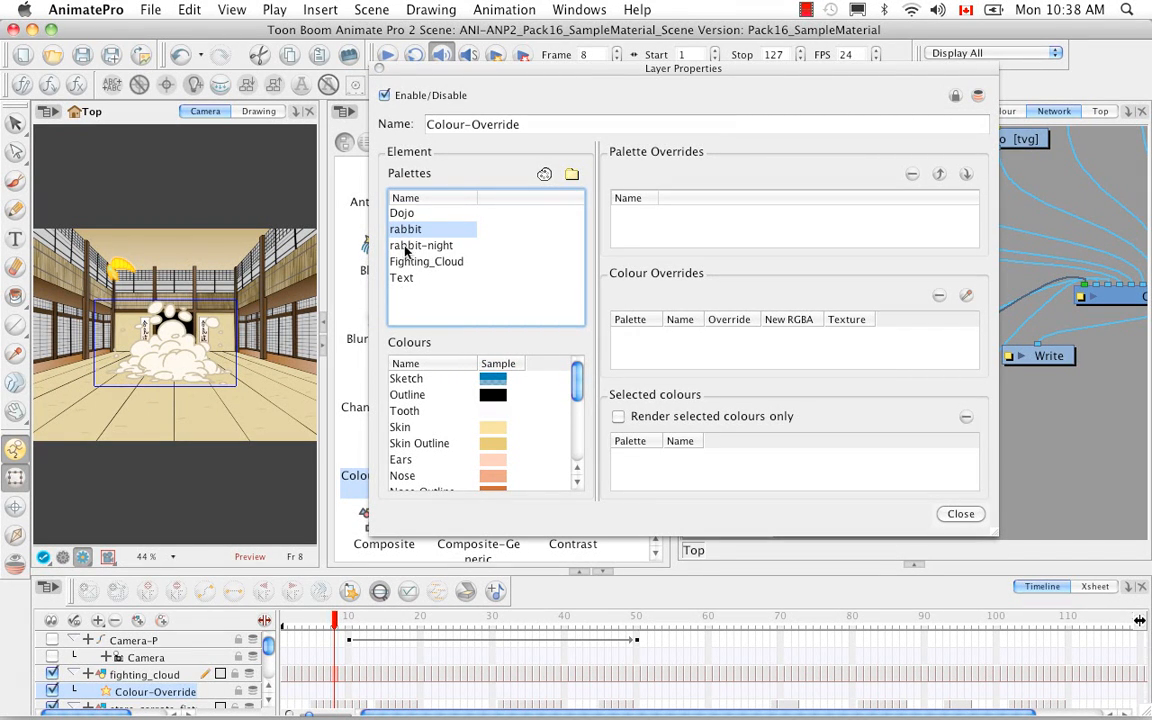
{"action": "left_click", "coordinate": [404, 247]}
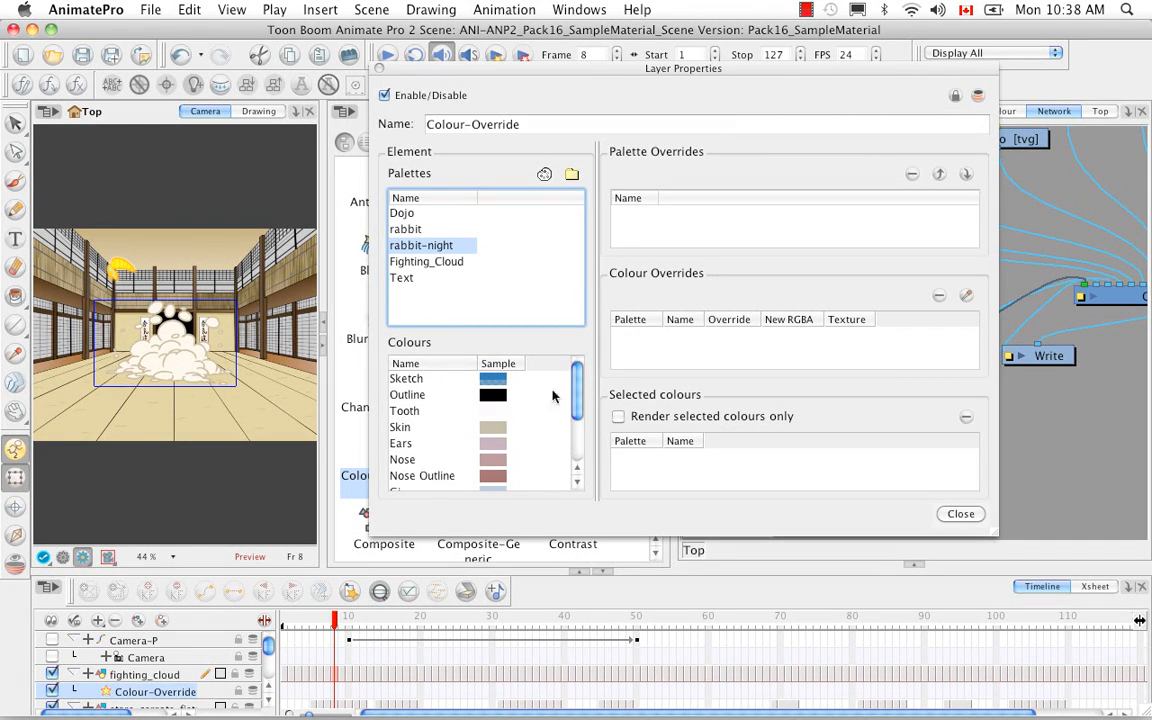
Compare the colours of the rabbit palette with those of the rabbit-night palette
{"action": "mouse_move", "coordinate": [576, 390]}
{"action": "left_mouse_down"}
{"action": "mouse_move", "coordinate": [578, 440]}
{"action": "mouse_move", "coordinate": [576, 381]}
{"action": "left_mouse_up"}
{"action": "left_click", "coordinate": [408, 231]}
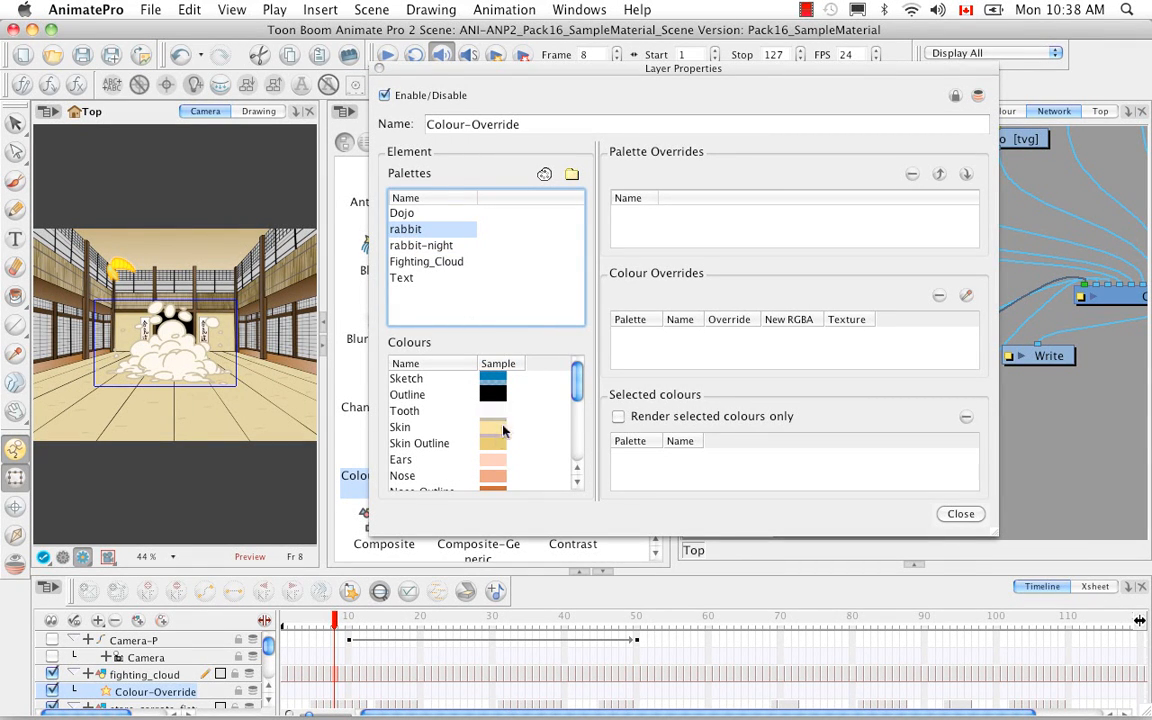
{"action": "left_click", "coordinate": [437, 248]}
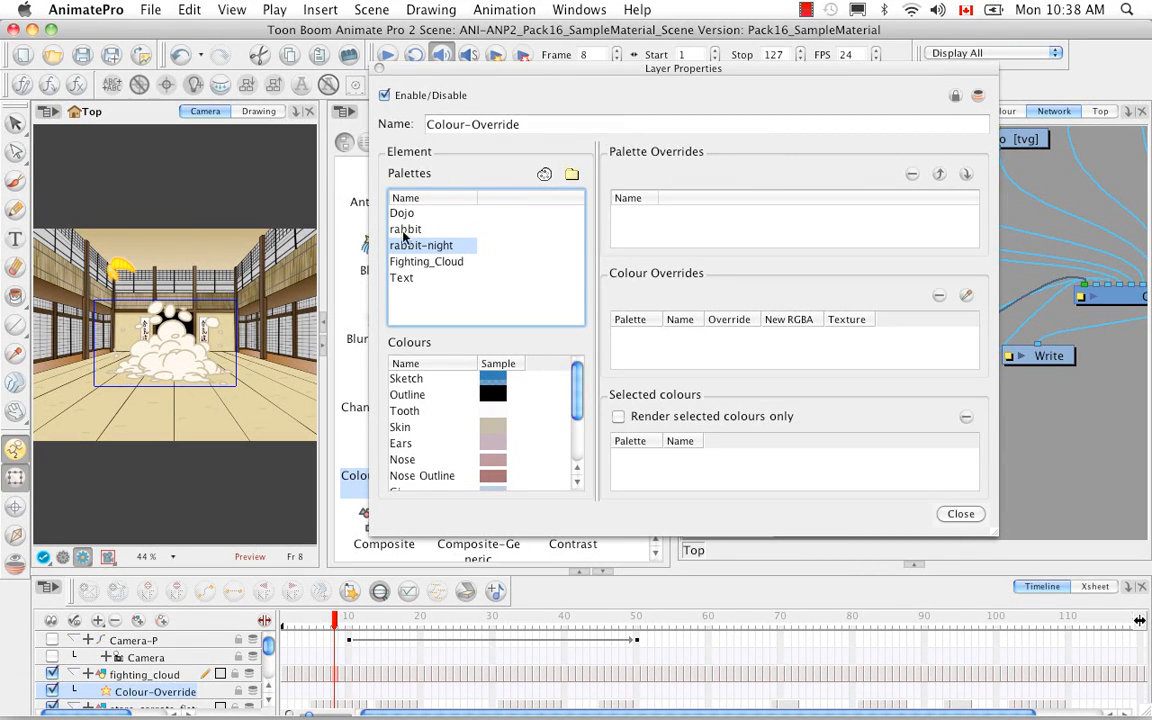
{"action": "left_click", "coordinate": [405, 232]}
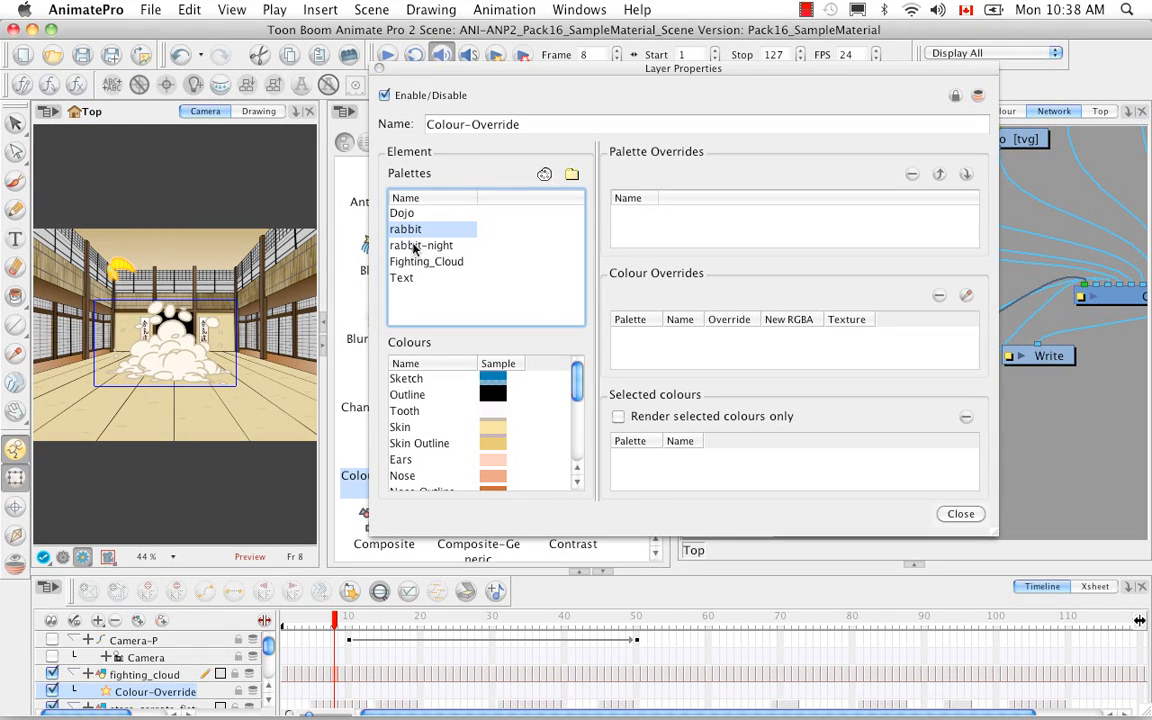
{"action": "left_click", "coordinate": [430, 248]}
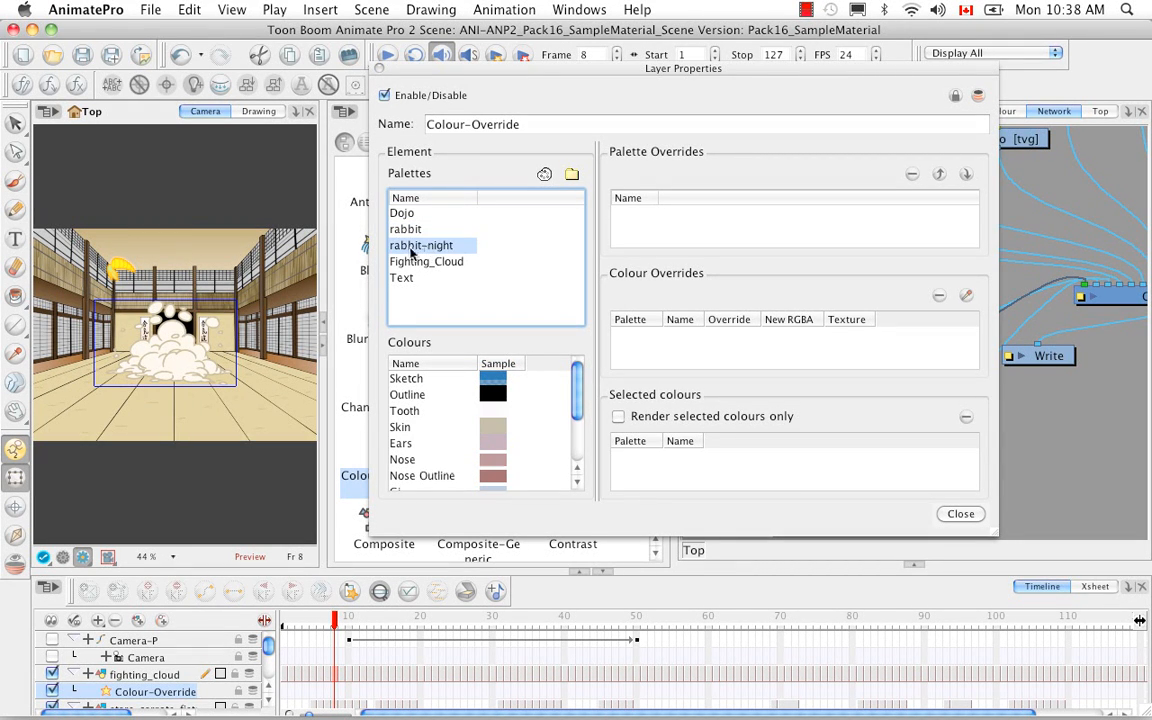
Add rabbit-night to the palette overrides and move the Colour-Override module between KR_MASTER and the Composite
{"action": "left_click_drag", "start_coordinate": [437, 250], "coordinate": [700, 226]}
{"action": "left_click_drag", "start_coordinate": [691, 72], "coordinate": [453, 224]}
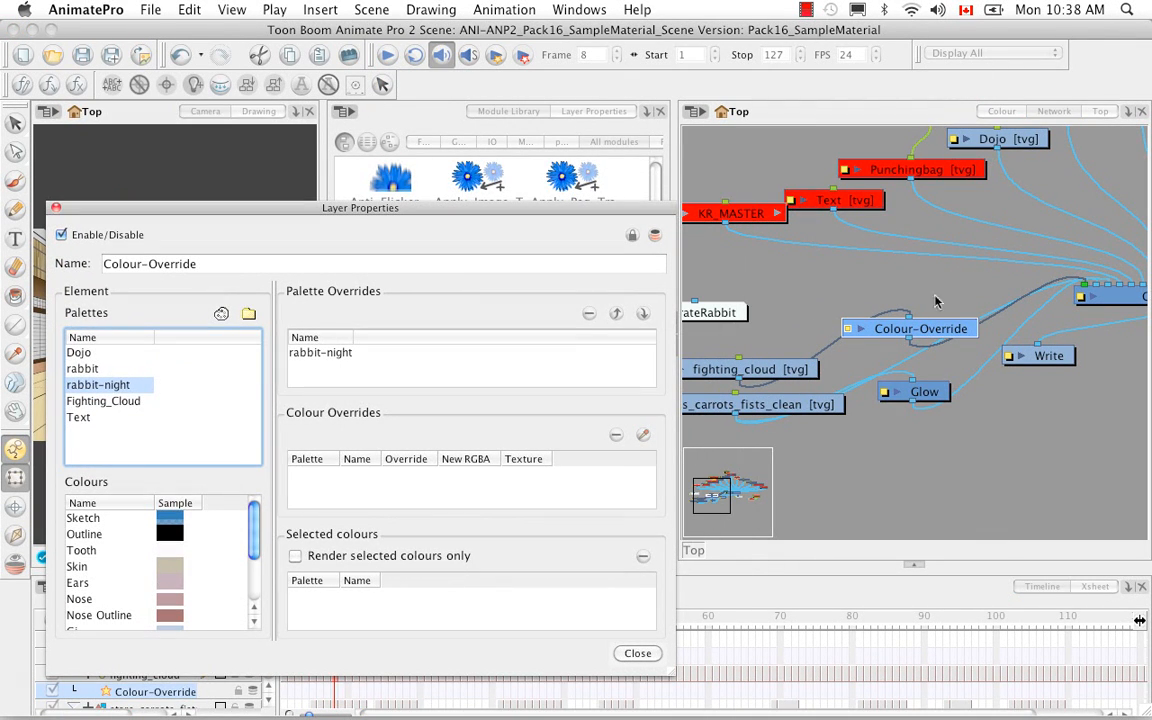
{"action": "left_click", "coordinate": [937, 338]}
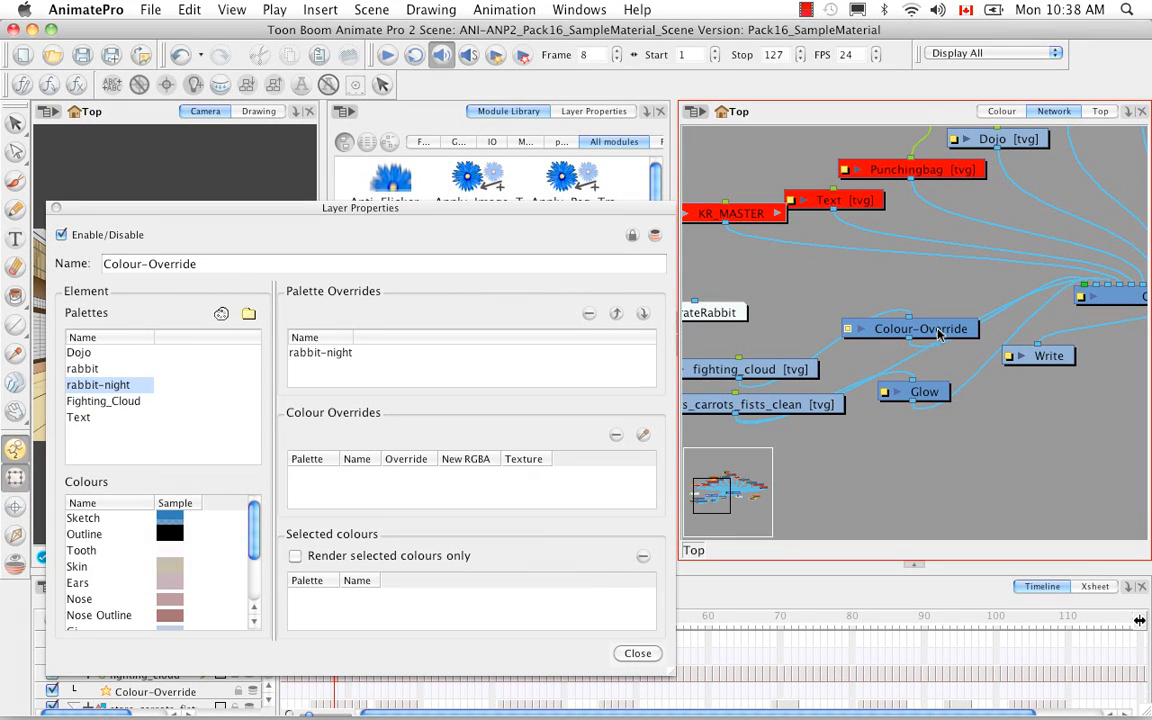
{"action": "left_click_drag", "start_coordinate": [931, 337], "coordinate": [896, 281]}
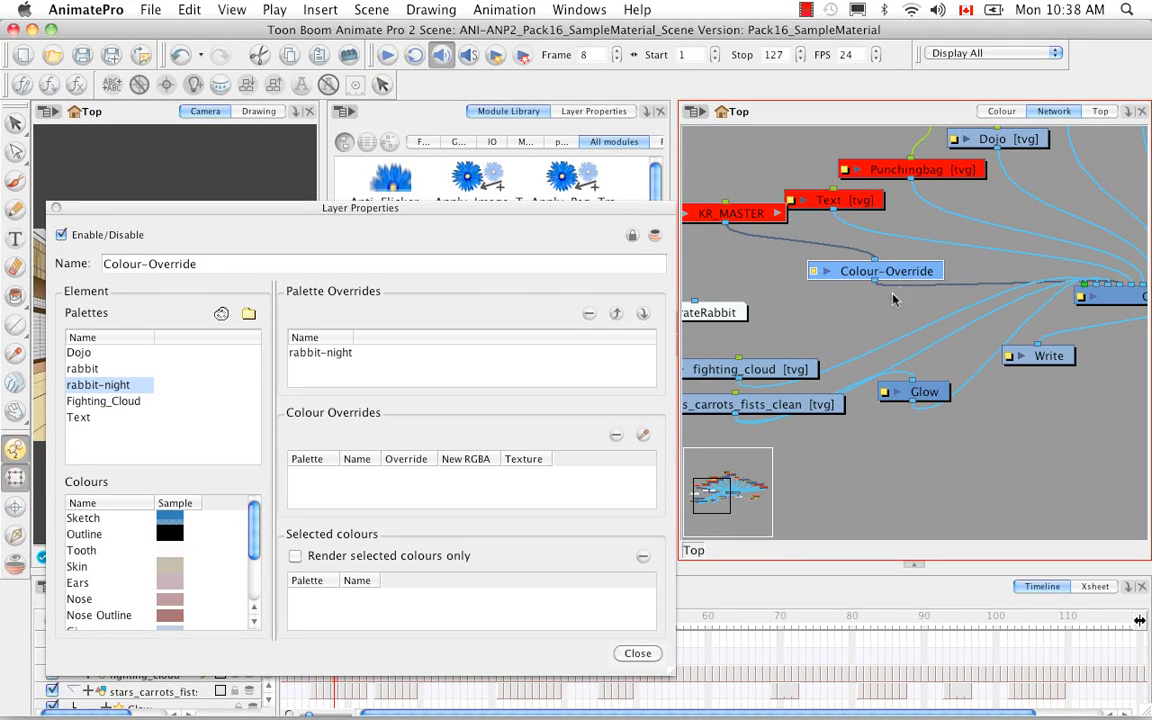
Enable the KR_MASTER module and disable fighting_cloud in the network
{"action": "left_click", "coordinate": [741, 214]}
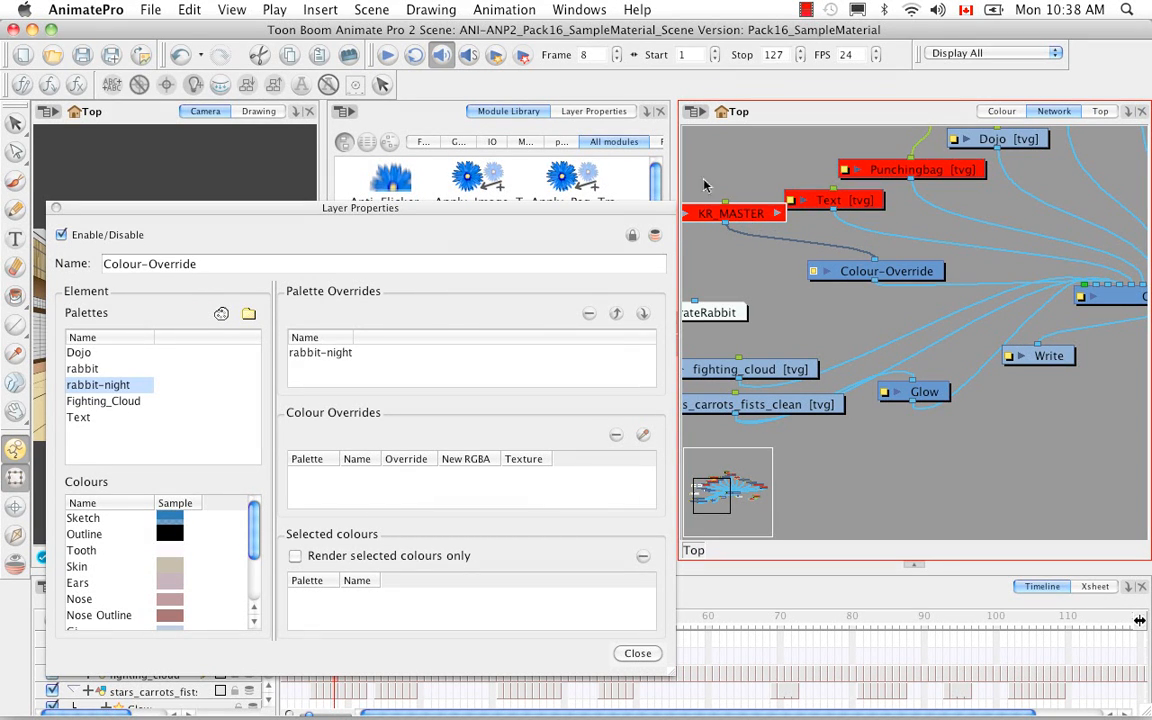
{"action": "left_click", "coordinate": [755, 216]}
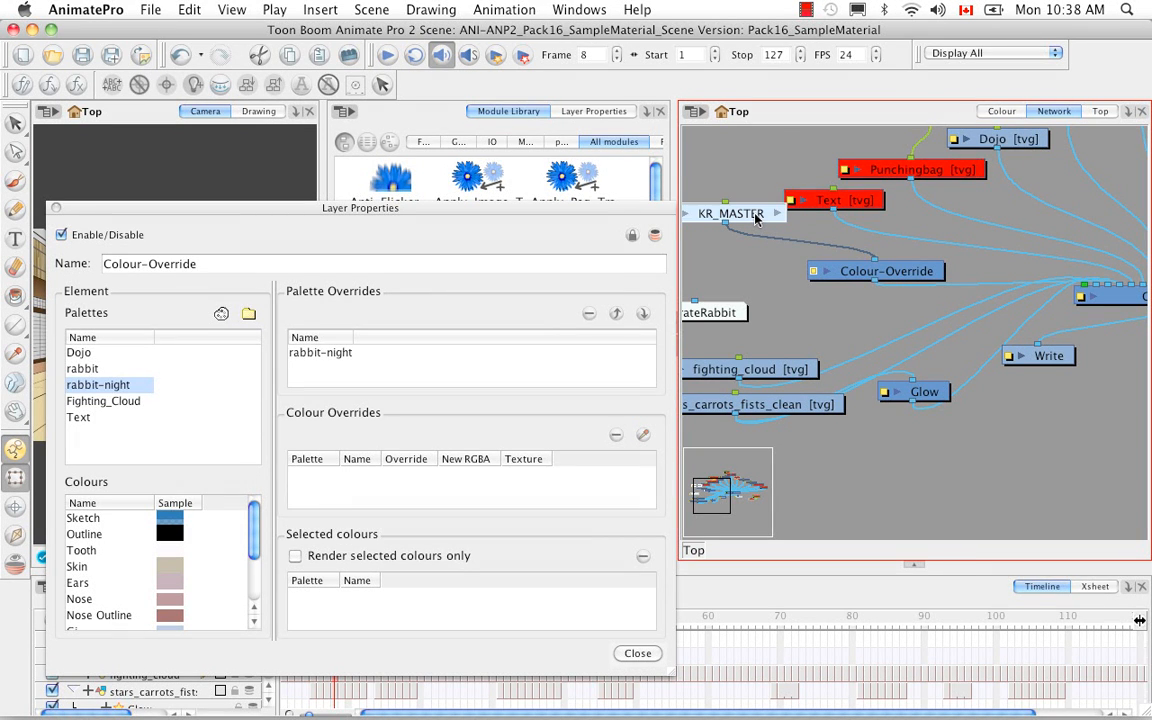
{"action": "left_click_drag", "start_coordinate": [423, 212], "coordinate": [774, 106]}
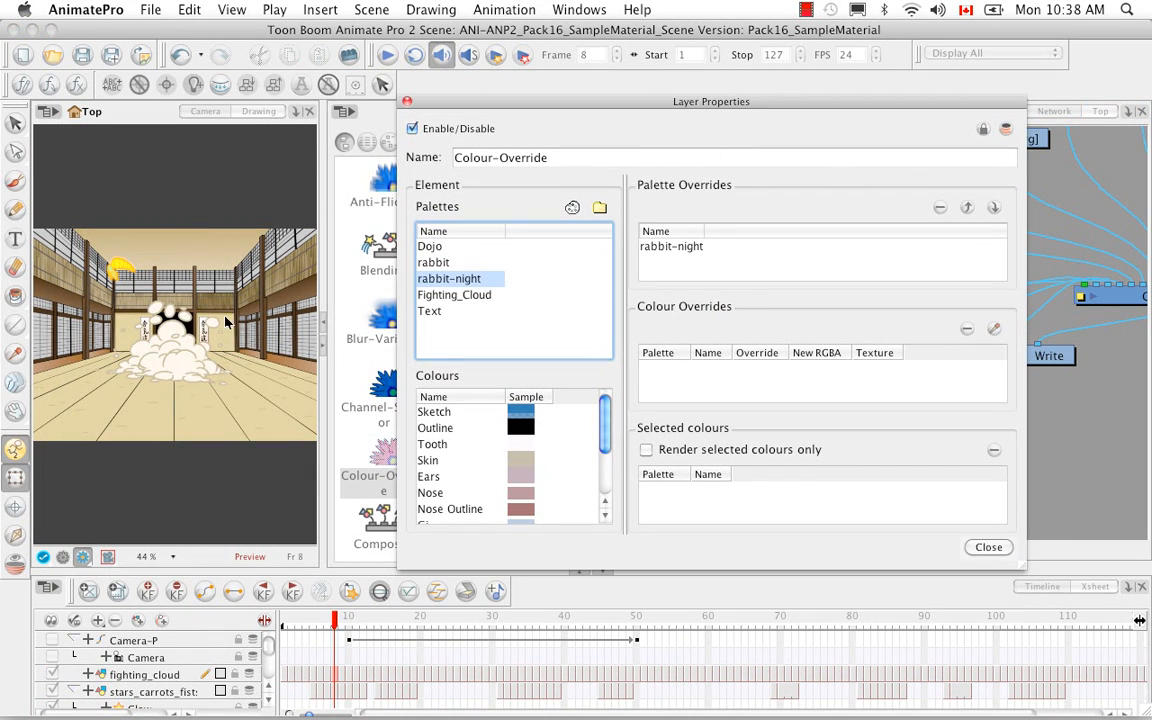
{"action": "left_click_drag", "start_coordinate": [650, 101], "coordinate": [338, 144]}
{"action": "left_click", "coordinate": [763, 372]}
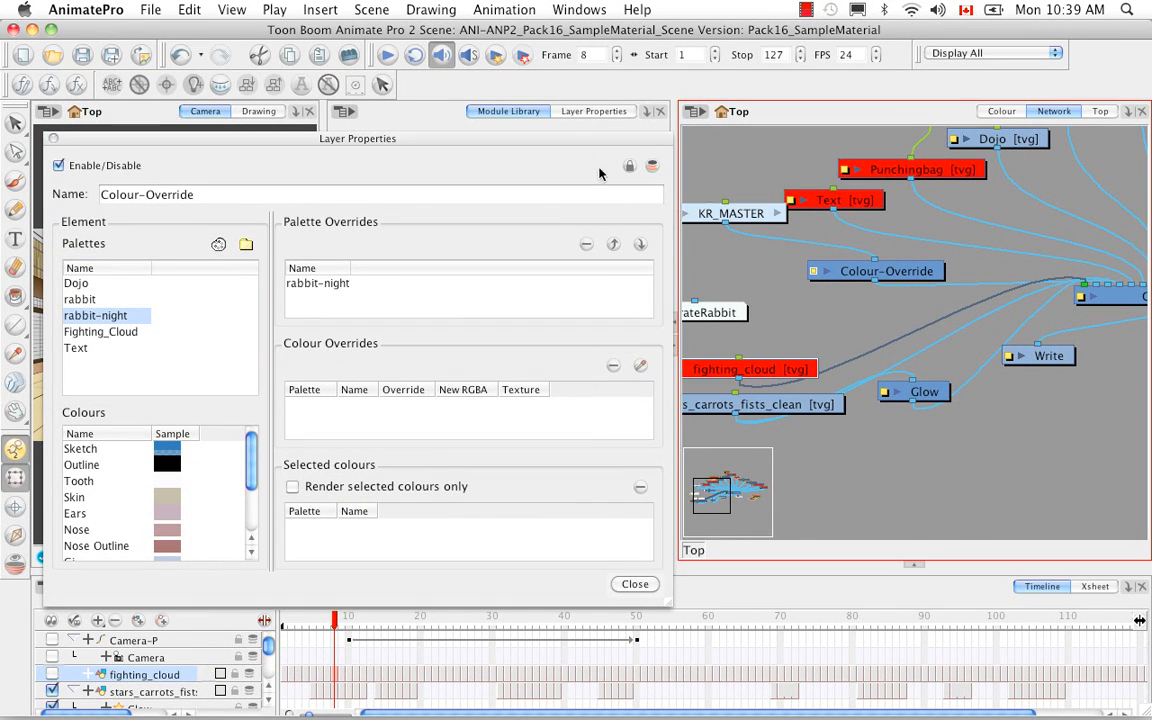
{"action": "left_click_drag", "start_coordinate": [513, 132], "coordinate": [917, 81]}
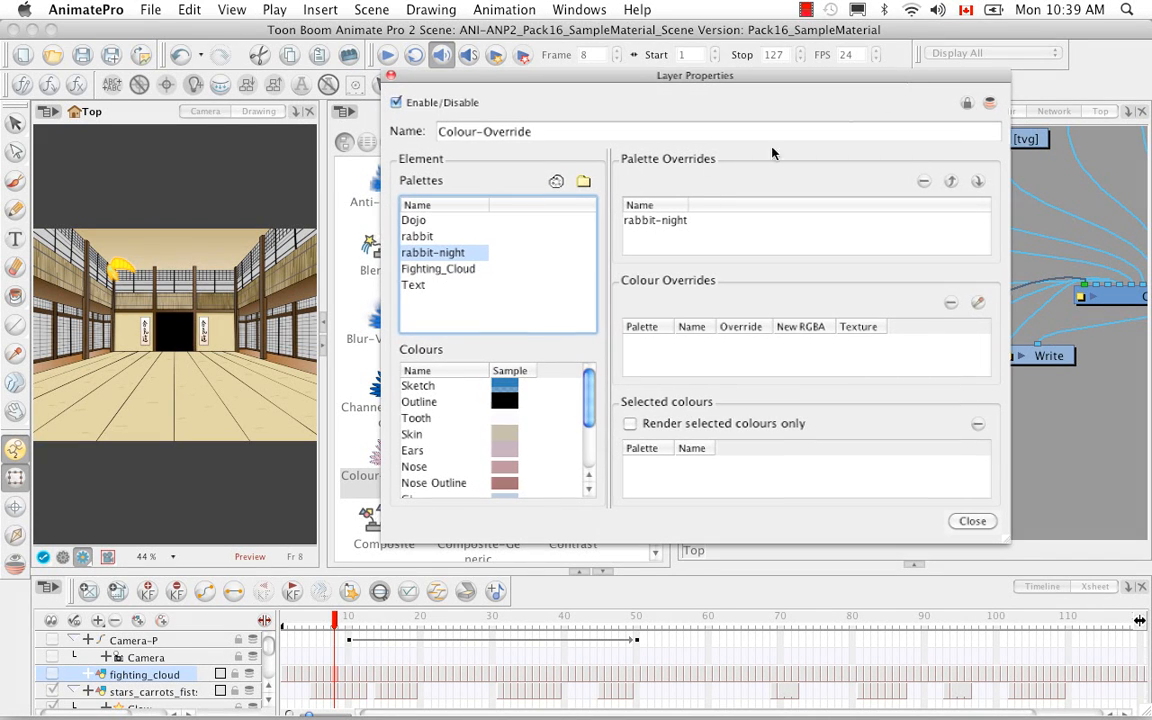
Expand the KR_MASTER layer in the timeline and inspect the recoloured rabbit up close in the Camera view
{"action": "left_click", "coordinate": [270, 690]}
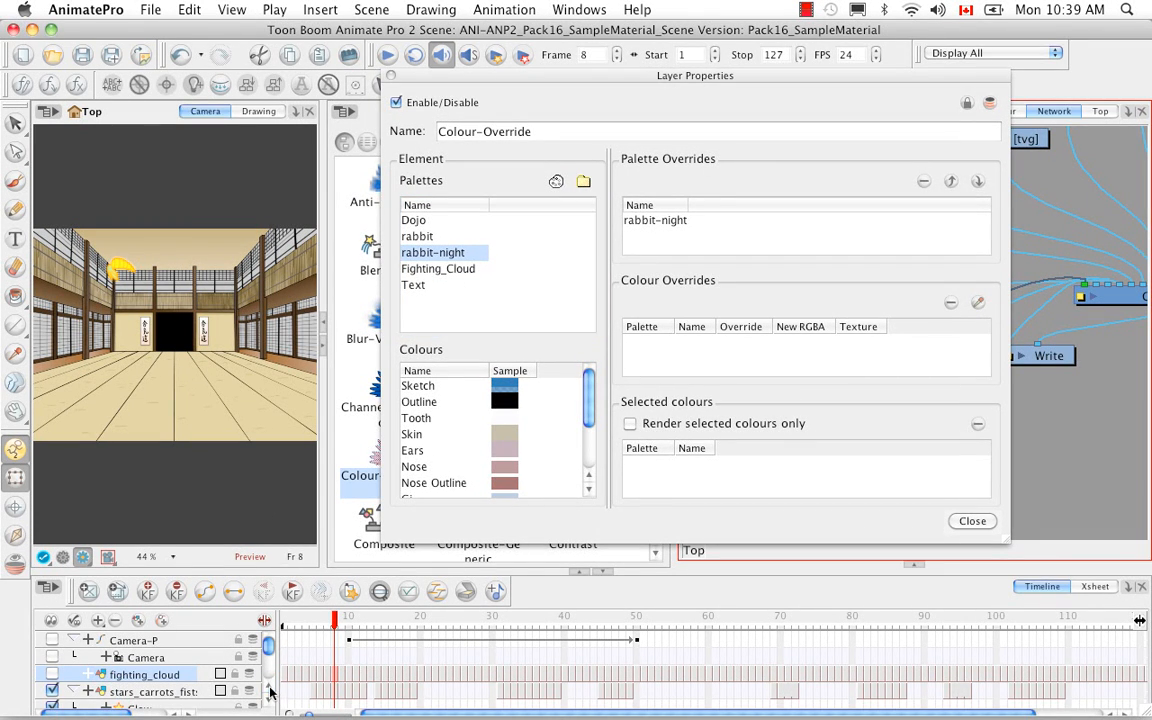
{"action": "scroll", "coordinate": [245, 630], "scroll_direction": "down", "scroll_amount": 5}
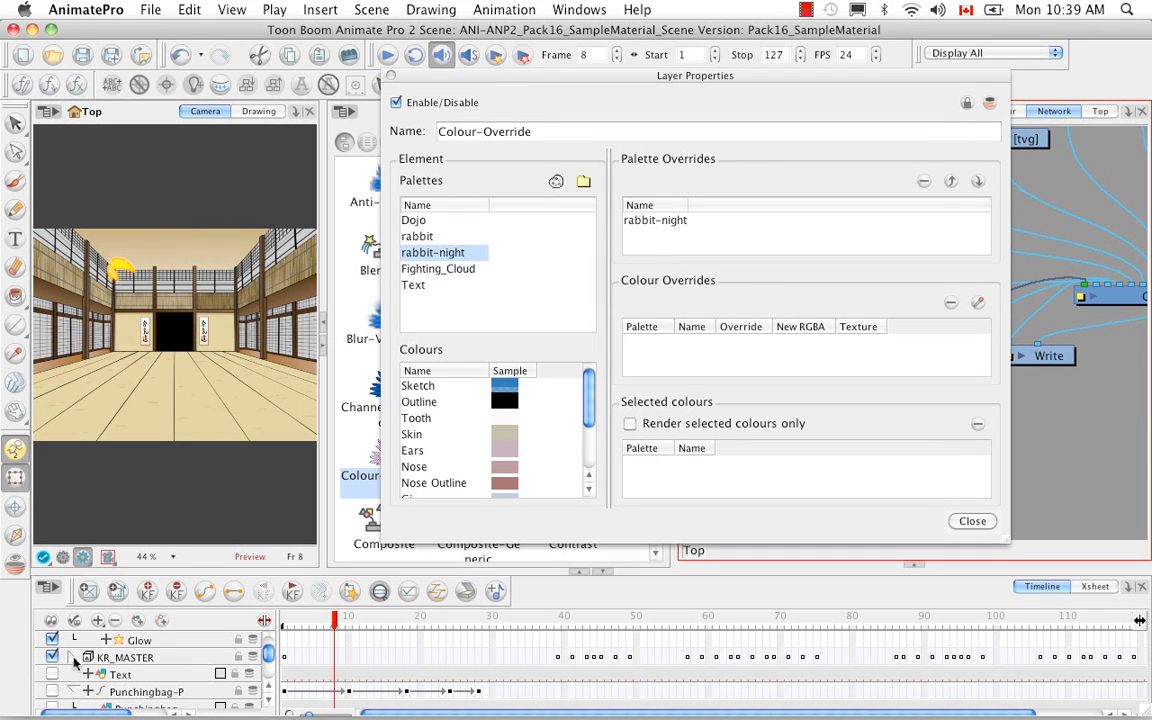
{"action": "left_click", "coordinate": [73, 658]}
{"action": "left_click", "coordinate": [53, 691]}
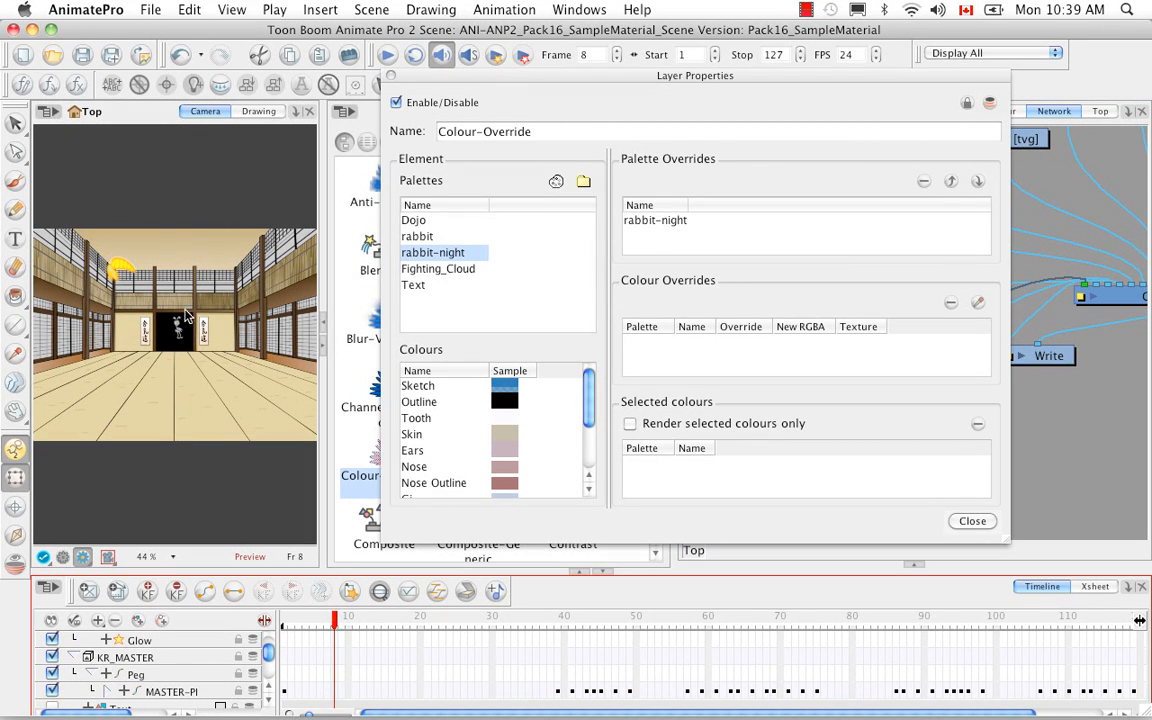
{"action": "left_click", "coordinate": [198, 559]}
{"action": "key", "text": "f"}
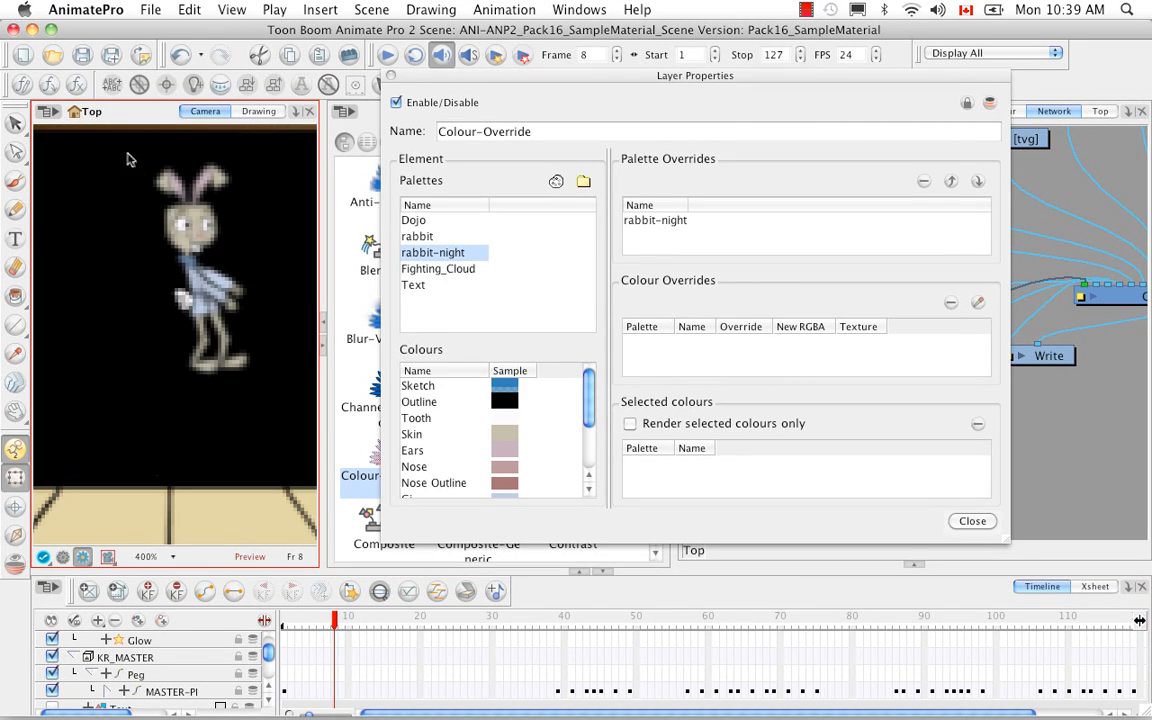
Remove rabbit-night from the palette overrides and select the rabbit palette
{"action": "left_click", "coordinate": [656, 221]}
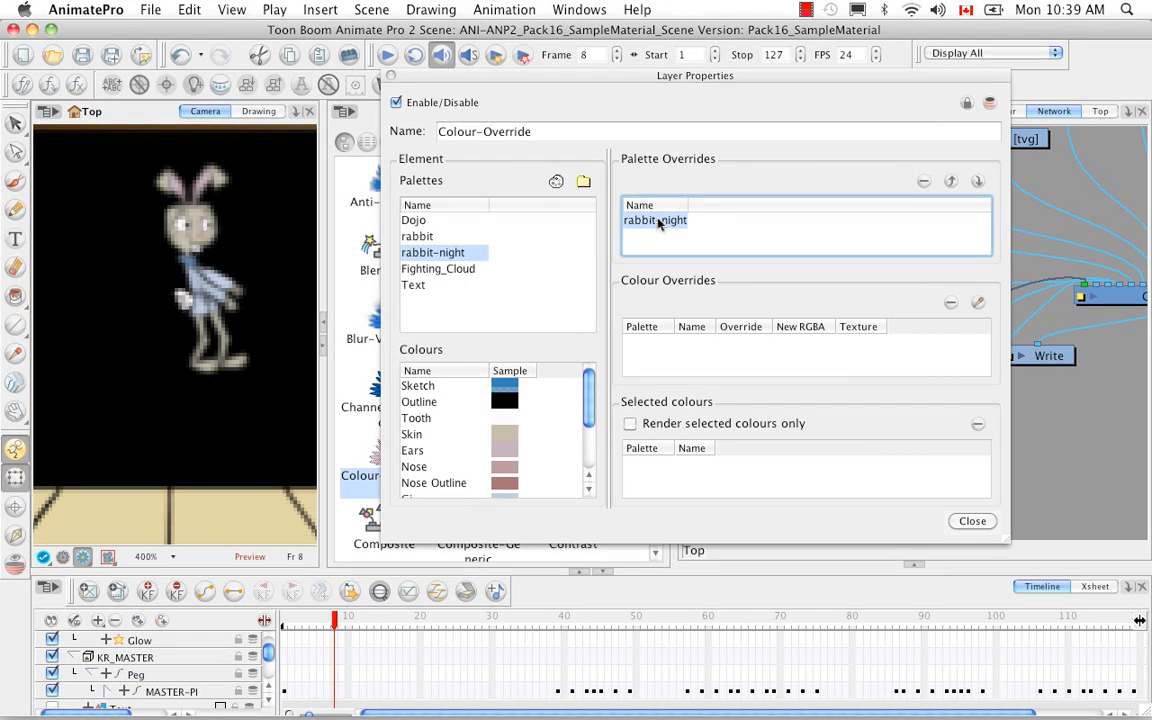
{"action": "left_click", "coordinate": [924, 183]}
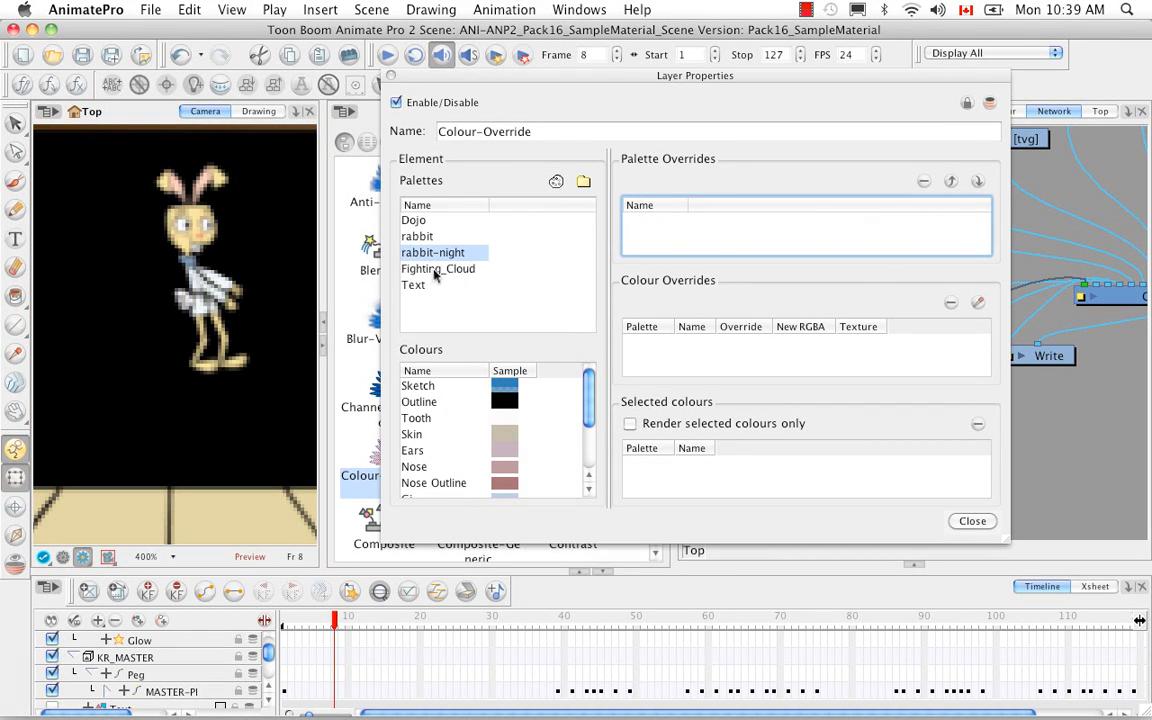
{"action": "left_click", "coordinate": [422, 236]}
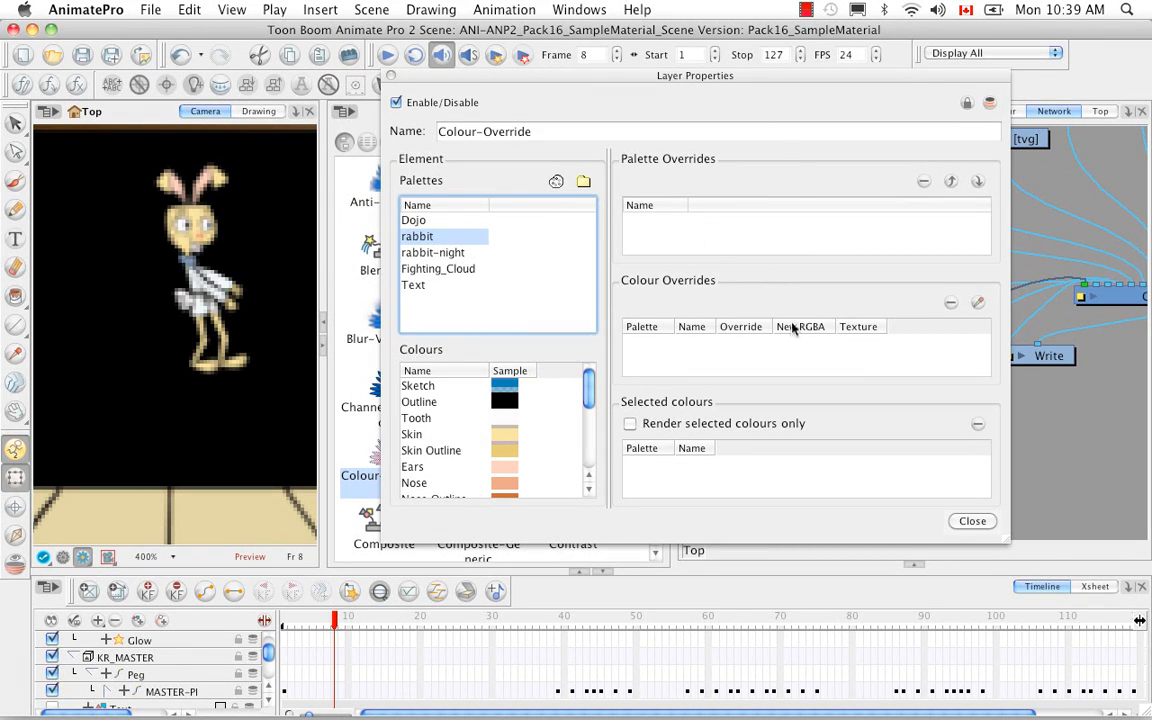
Reinsert the Colour-Override module between fighting_cloud and the Composite, and enable fighting_cloud again
{"action": "left_click_drag", "start_coordinate": [743, 77], "coordinate": [506, 110]}
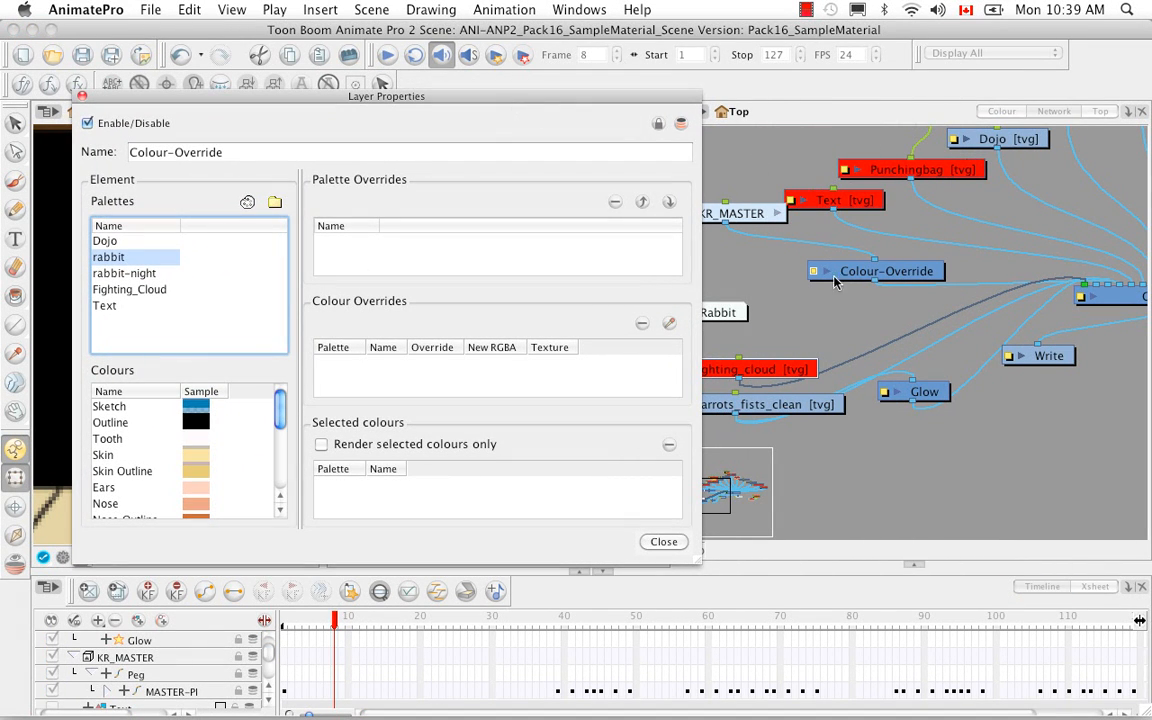
{"action": "left_click", "coordinate": [926, 271]}
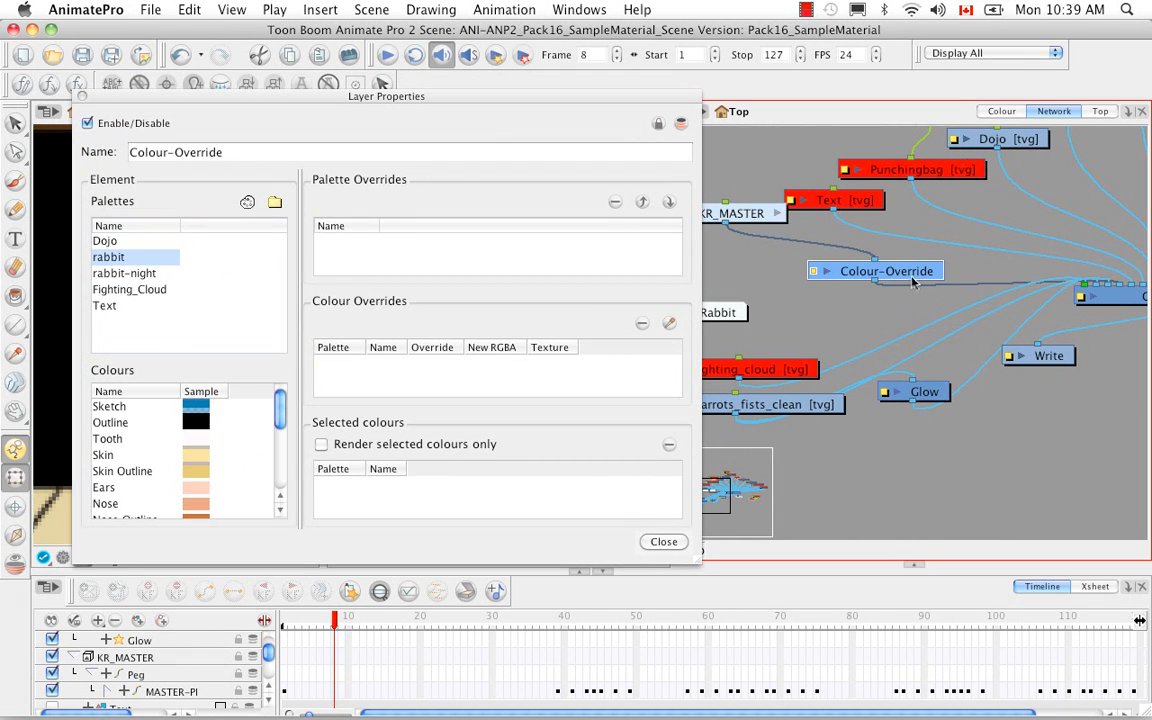
{"action": "left_click_drag", "start_coordinate": [912, 278], "coordinate": [910, 340]}
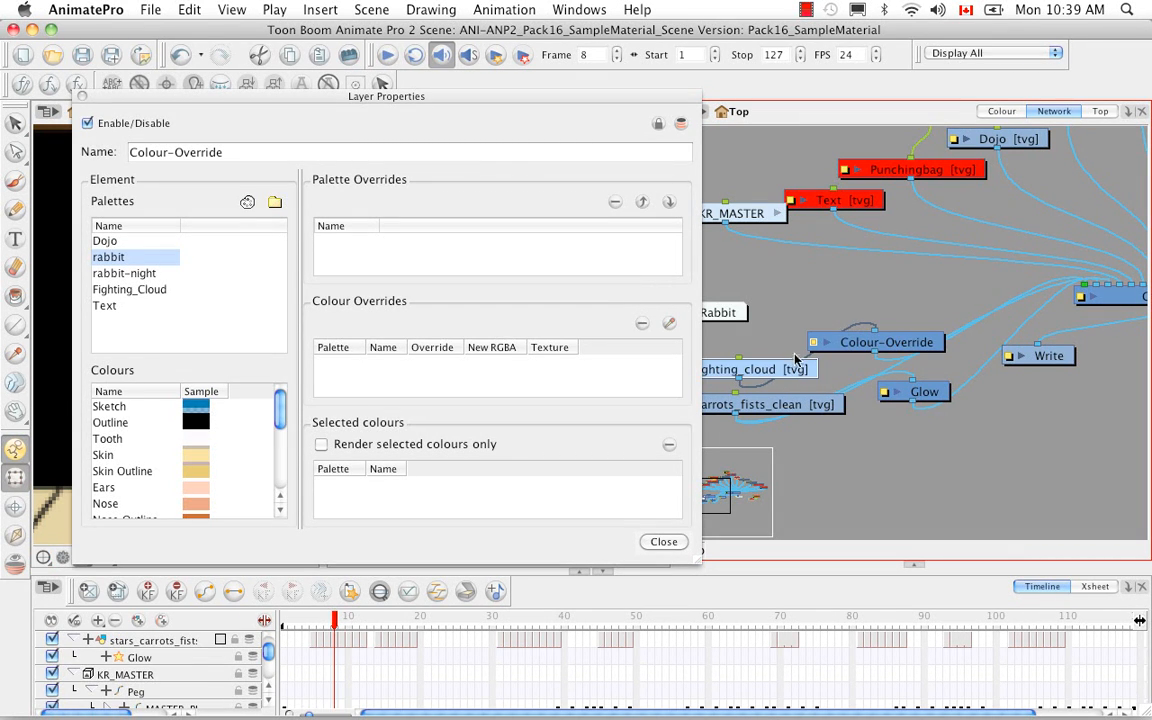
Reconnect KR_MASTER directly to the Composite, disable it, and reset the Camera view to the whole scene
{"action": "left_click", "coordinate": [755, 233]}
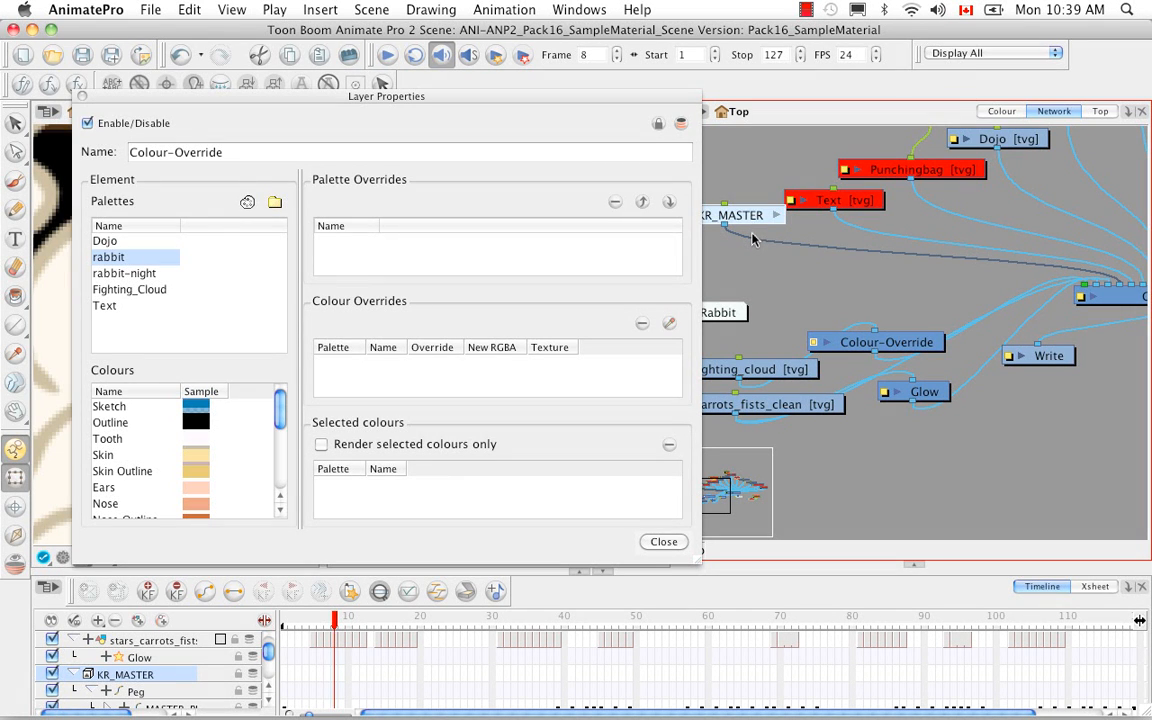
{"action": "left_click_drag", "start_coordinate": [611, 104], "coordinate": [980, 99]}
{"action": "left_click", "coordinate": [194, 495]}
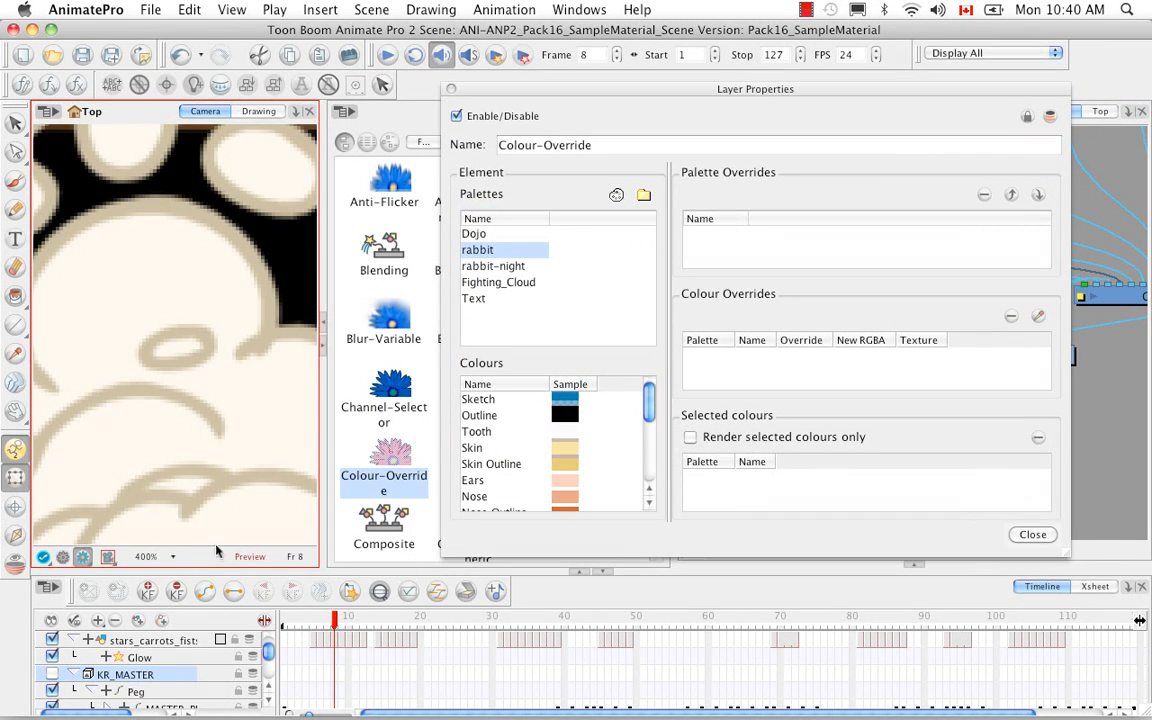
{"action": "key", "text": "shift+m"}
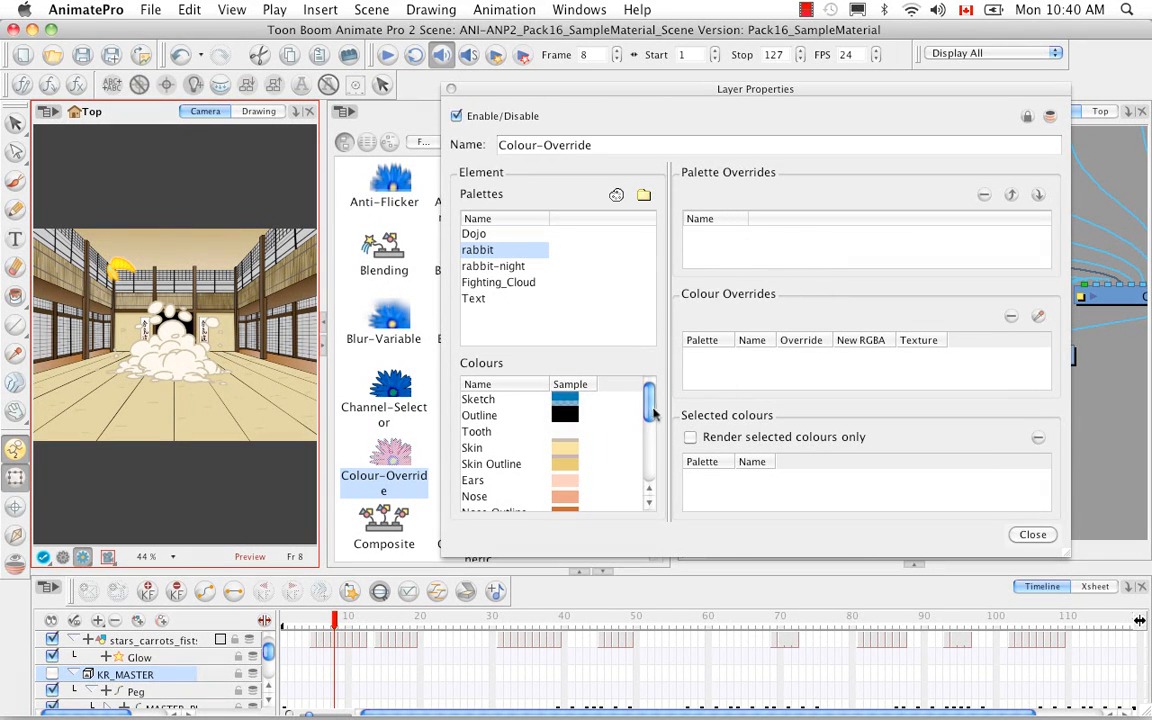
Add the Cloud colour of the Fighting_Cloud palette to the colour overrides
{"action": "mouse_move", "coordinate": [648, 403]}
{"action": "left_mouse_down"}
{"action": "mouse_move", "coordinate": [648, 456]}
{"action": "mouse_move", "coordinate": [648, 398]}
{"action": "left_mouse_up"}
{"action": "left_click", "coordinate": [495, 284]}
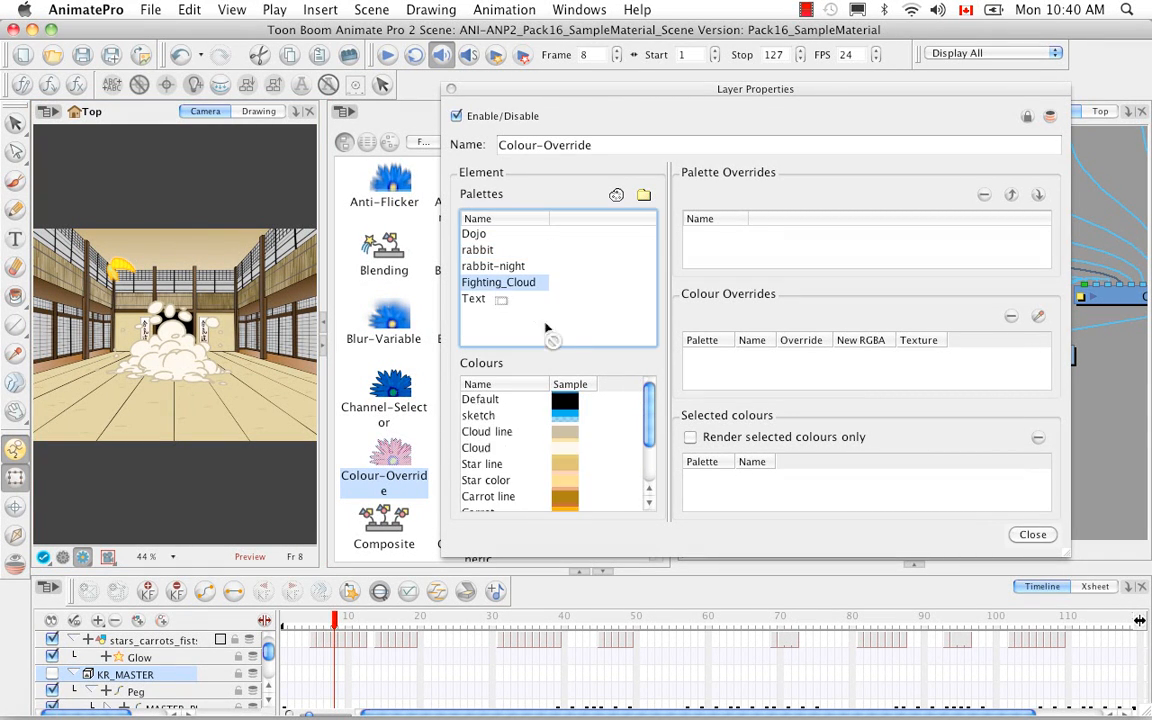
{"action": "left_click", "coordinate": [492, 448]}
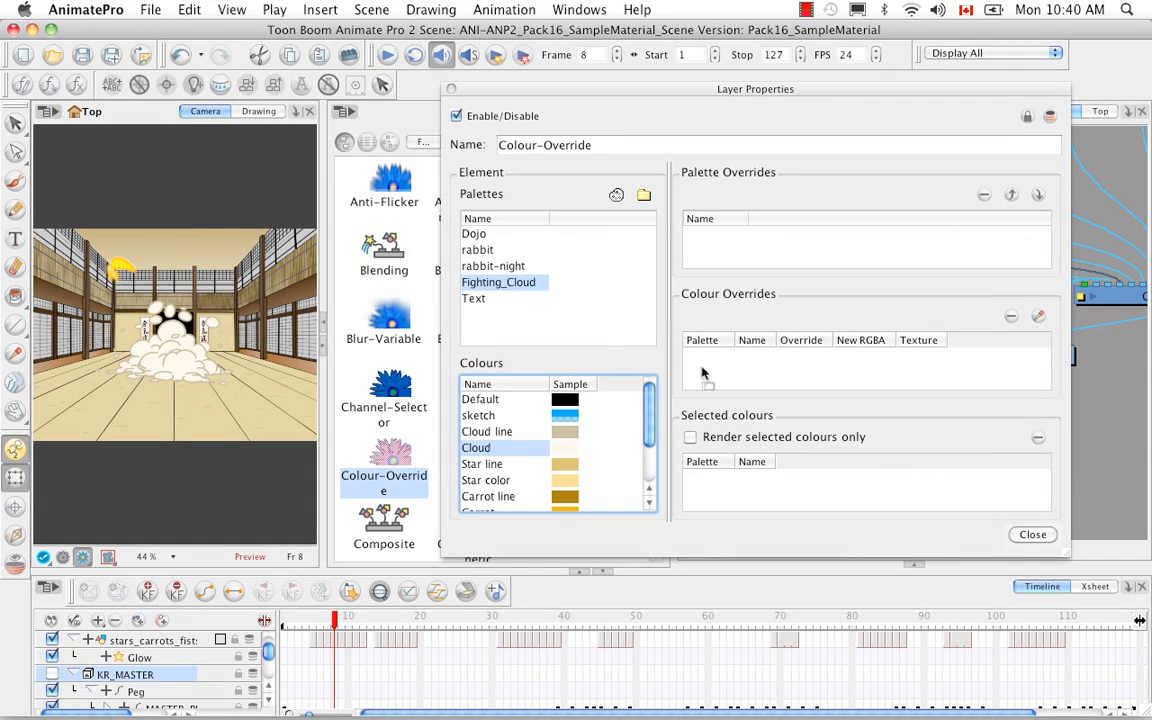
{"action": "left_click_drag", "start_coordinate": [706, 370], "coordinate": [712, 378]}
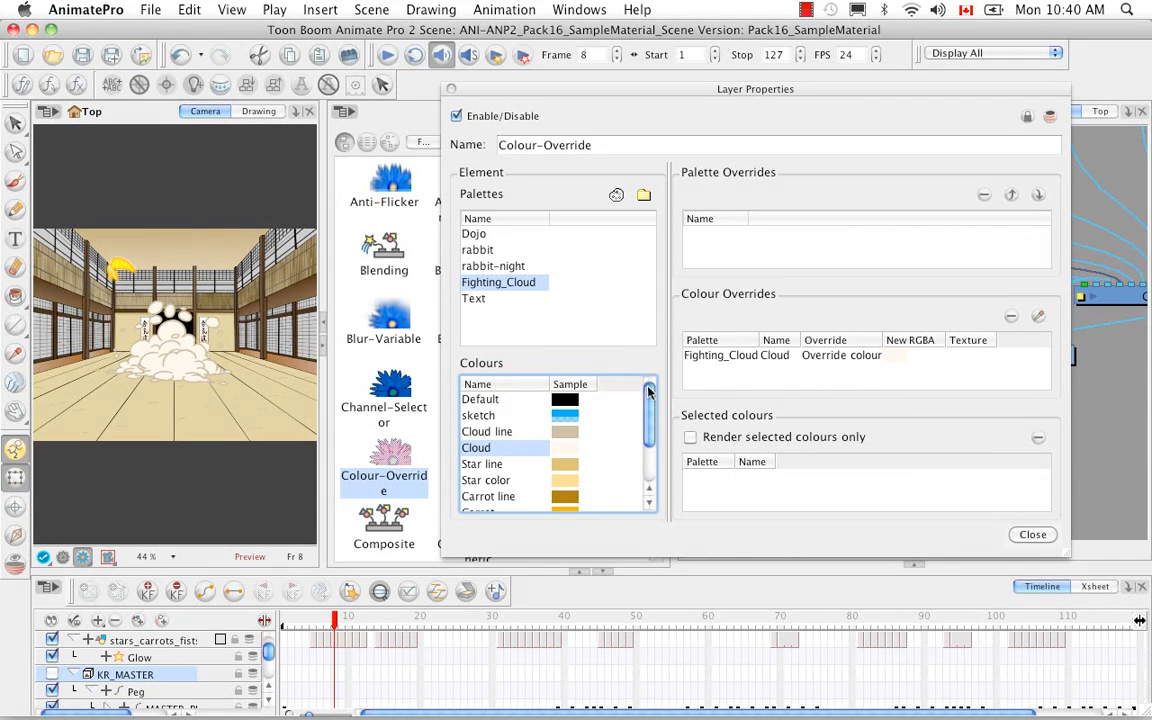
Set the Cloud colour's override type to Colour not visible
{"action": "left_click", "coordinate": [826, 362]}
{"action": "left_click", "coordinate": [828, 360]}
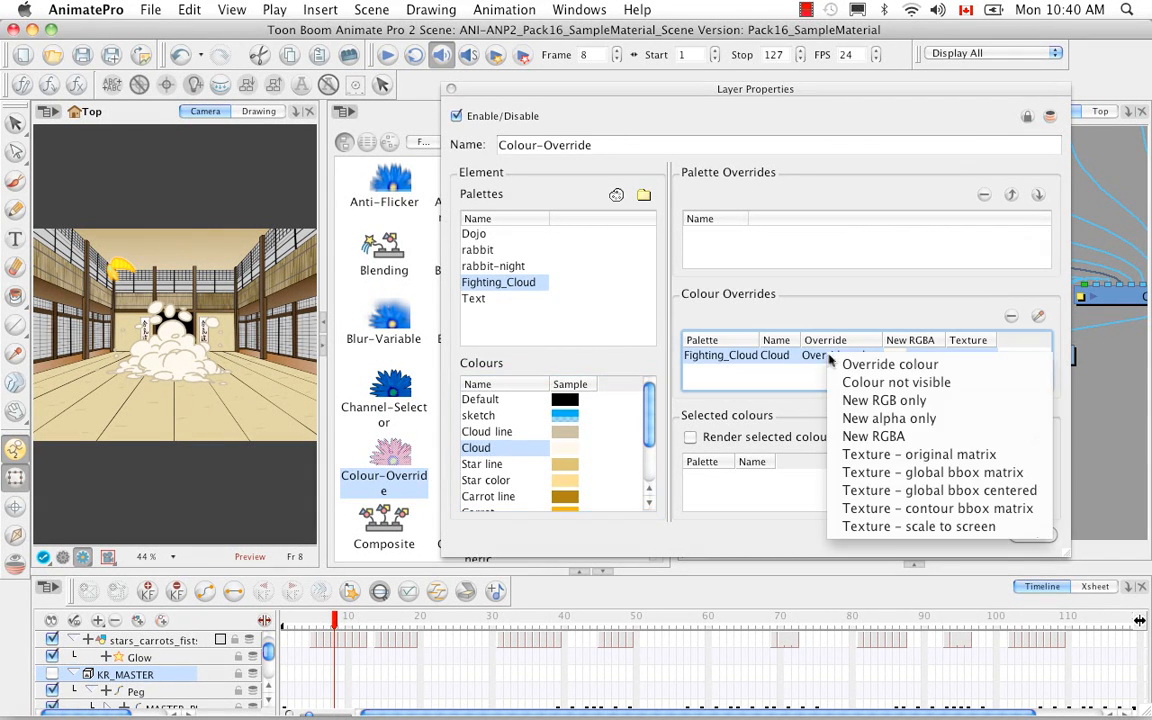
{"action": "left_click", "coordinate": [822, 360]}
{"action": "left_click", "coordinate": [822, 358]}
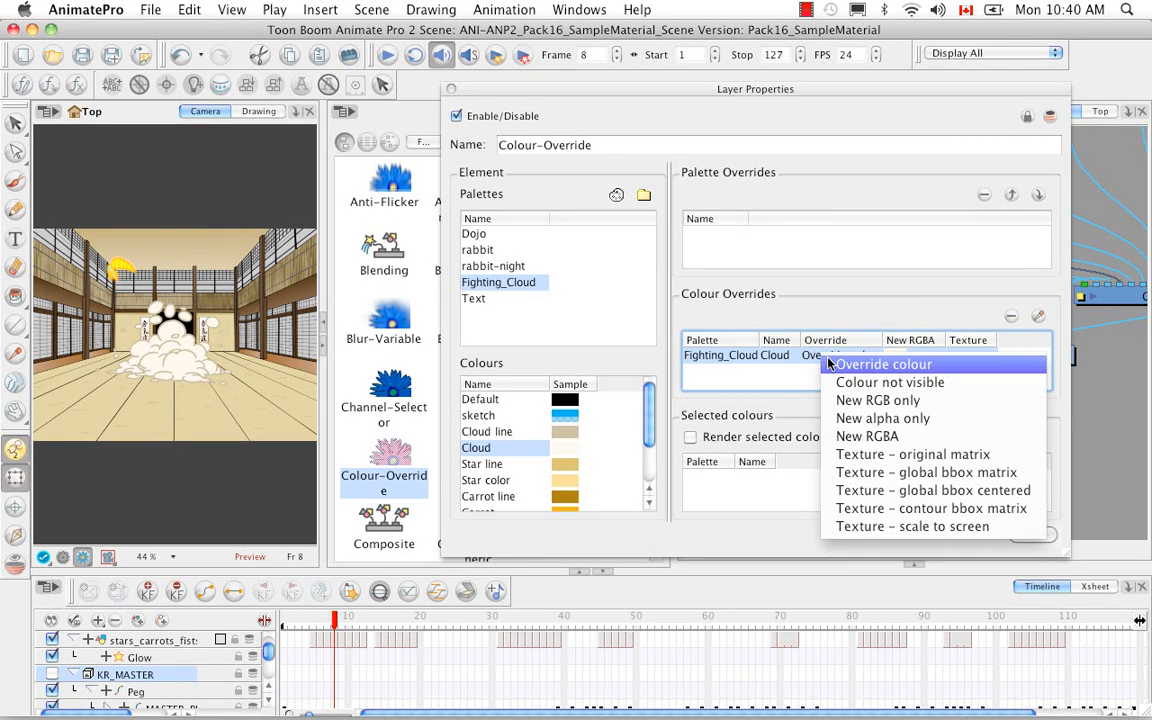
{"action": "left_click", "coordinate": [838, 384]}
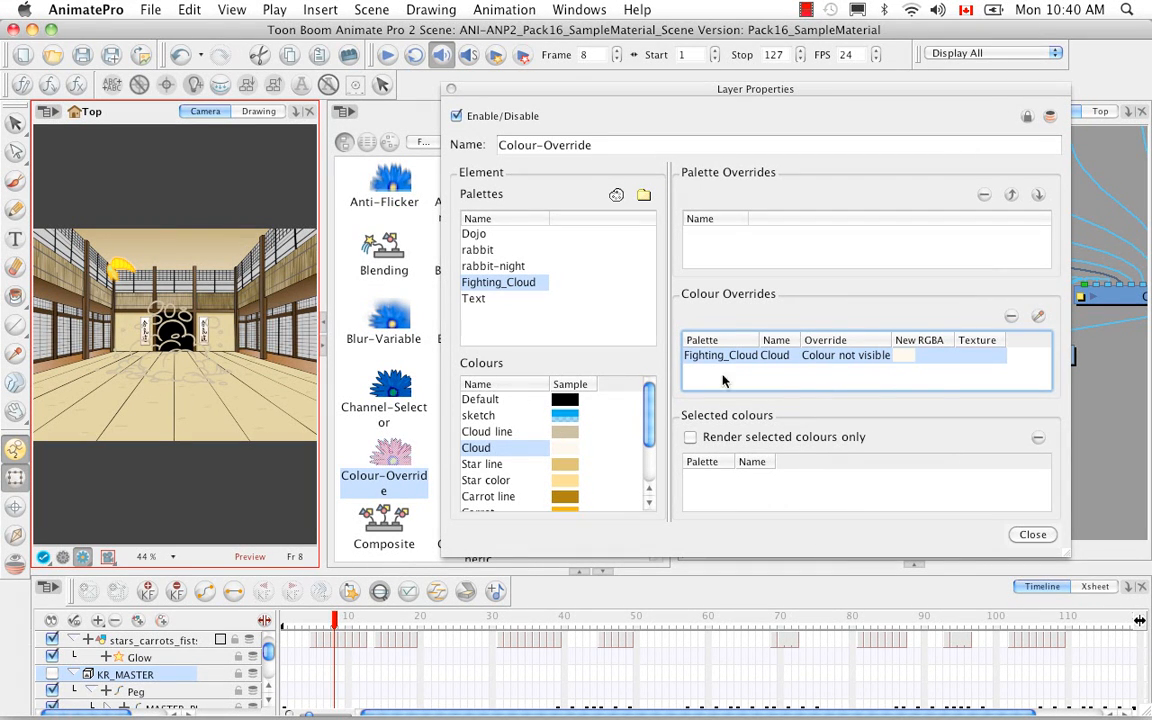
Load green_leo.psd from BuildingContent's TEXTURE folder as the texture of the Cloud colour override
{"action": "left_click", "coordinate": [975, 356]}
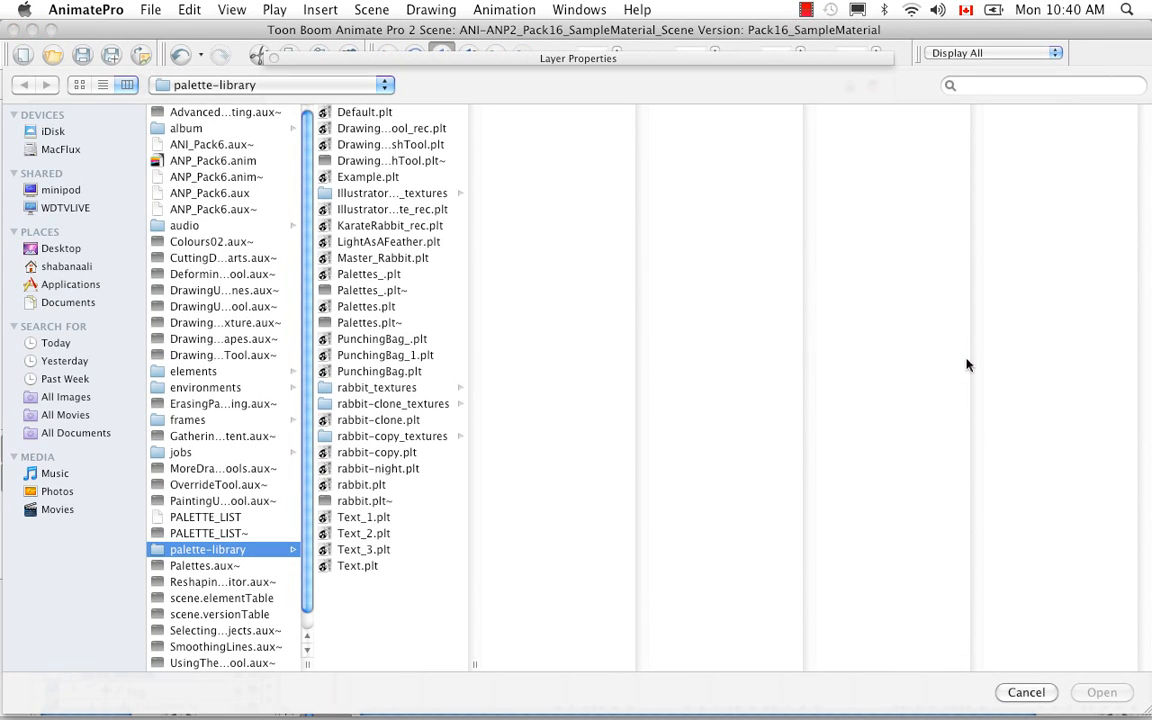
{"action": "left_click", "coordinate": [380, 88]}
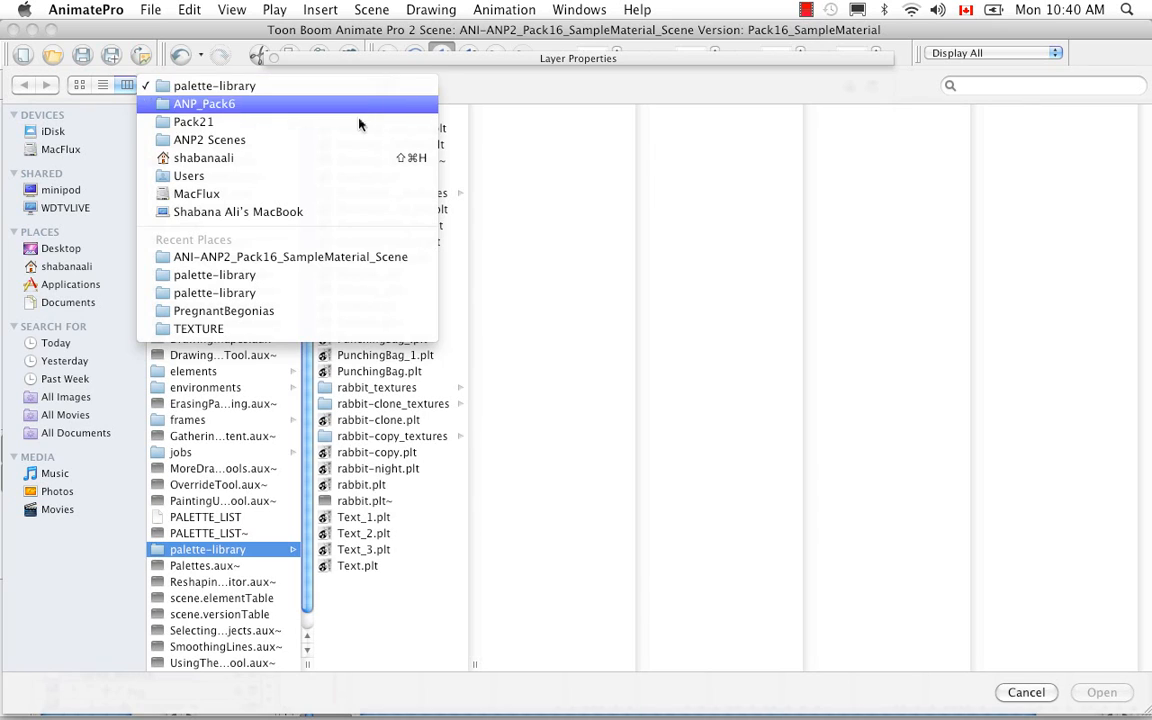
{"action": "left_click", "coordinate": [360, 127]}
{"action": "left_click", "coordinate": [266, 305]}
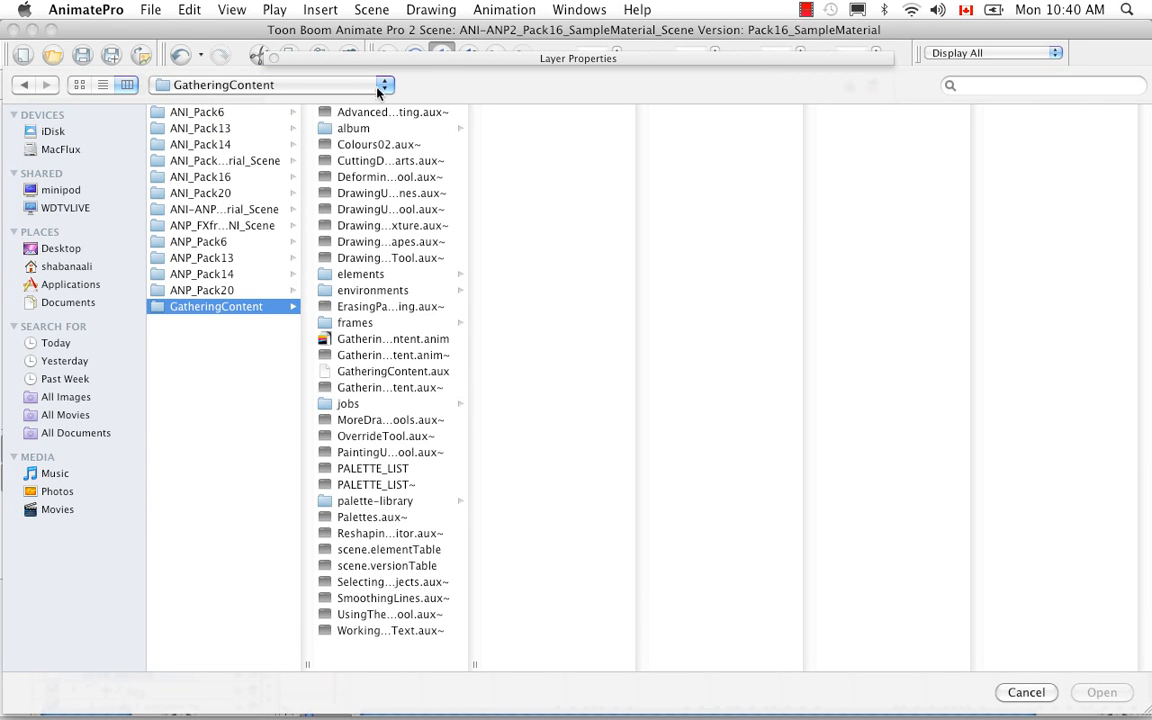
{"action": "left_click", "coordinate": [334, 85]}
{"action": "left_click", "coordinate": [193, 104]}
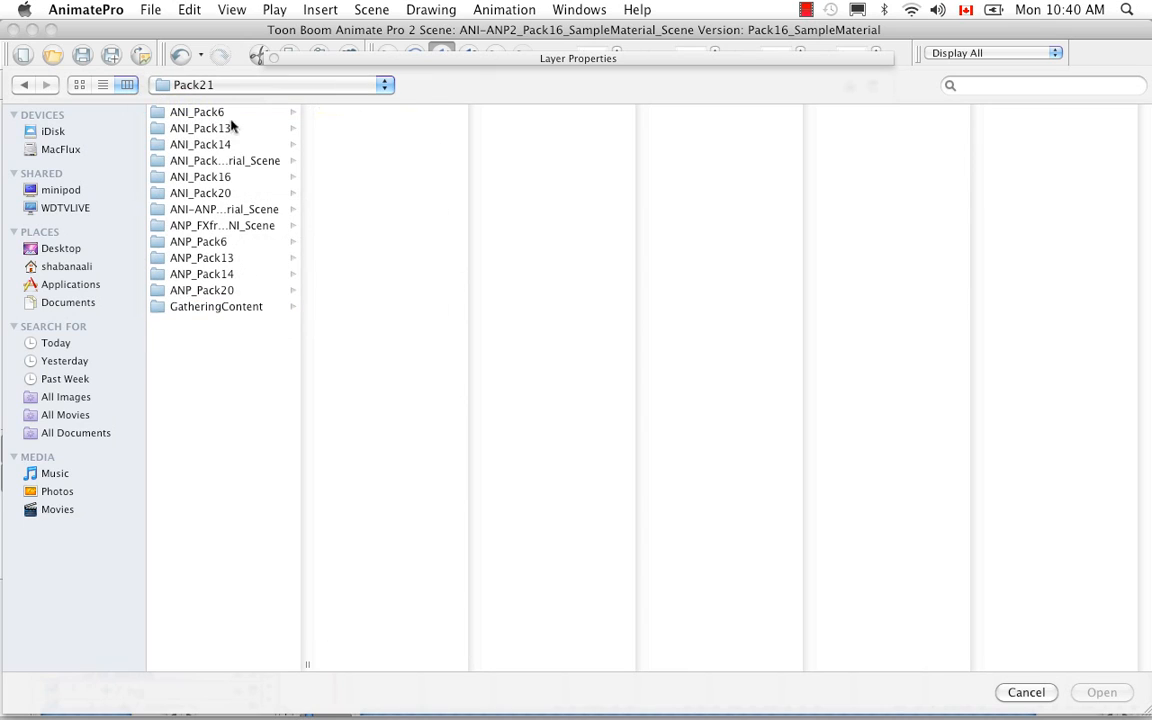
{"action": "left_click", "coordinate": [385, 86]}
{"action": "left_click", "coordinate": [376, 104]}
{"action": "left_click", "coordinate": [255, 115]}
{"action": "left_click", "coordinate": [390, 403]}
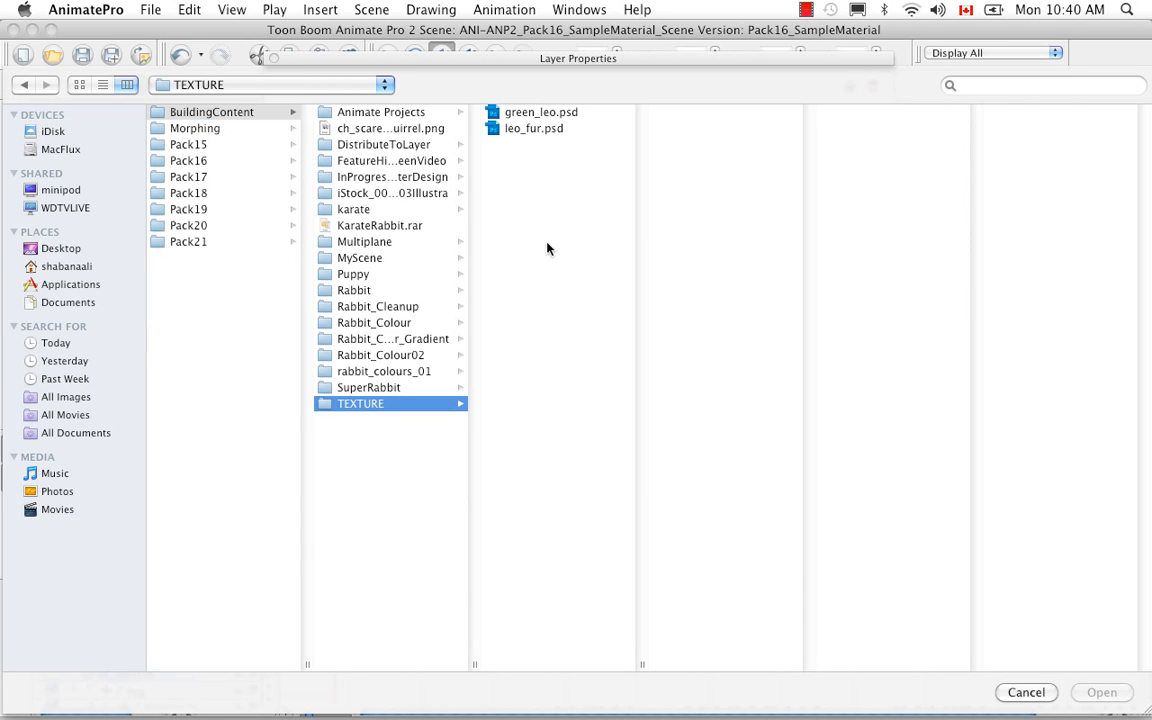
{"action": "left_click", "coordinate": [540, 133]}
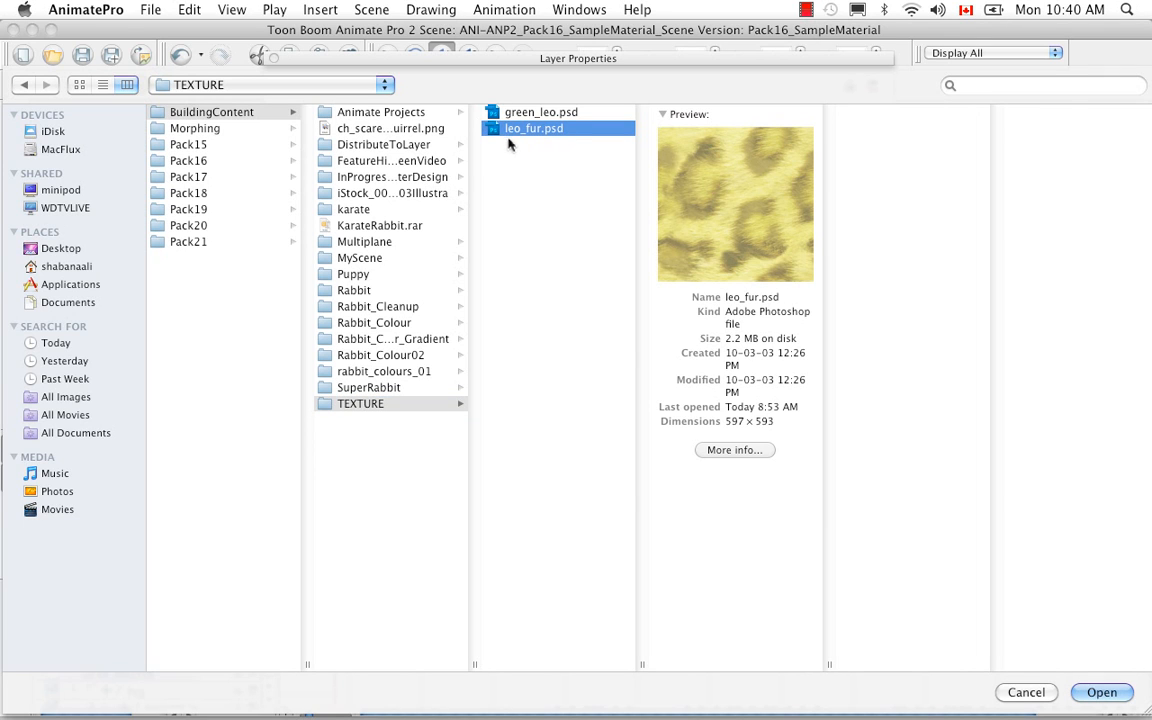
{"action": "left_click", "coordinate": [489, 112]}
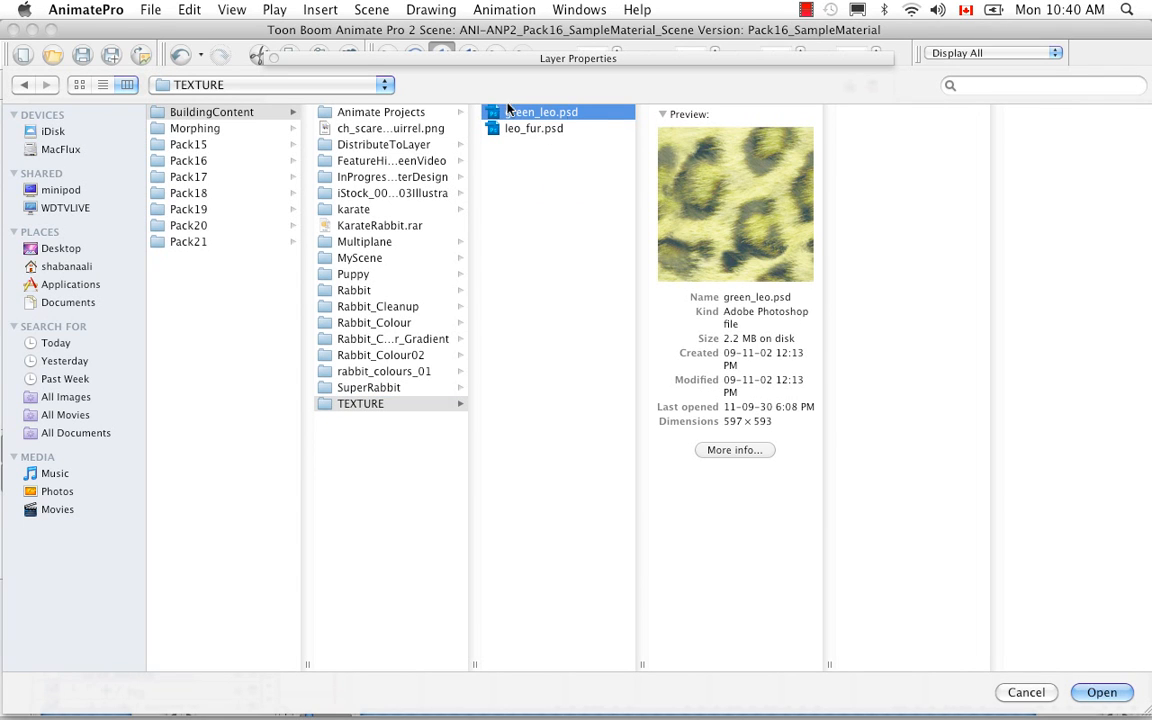
{"action": "left_click", "coordinate": [1102, 692]}
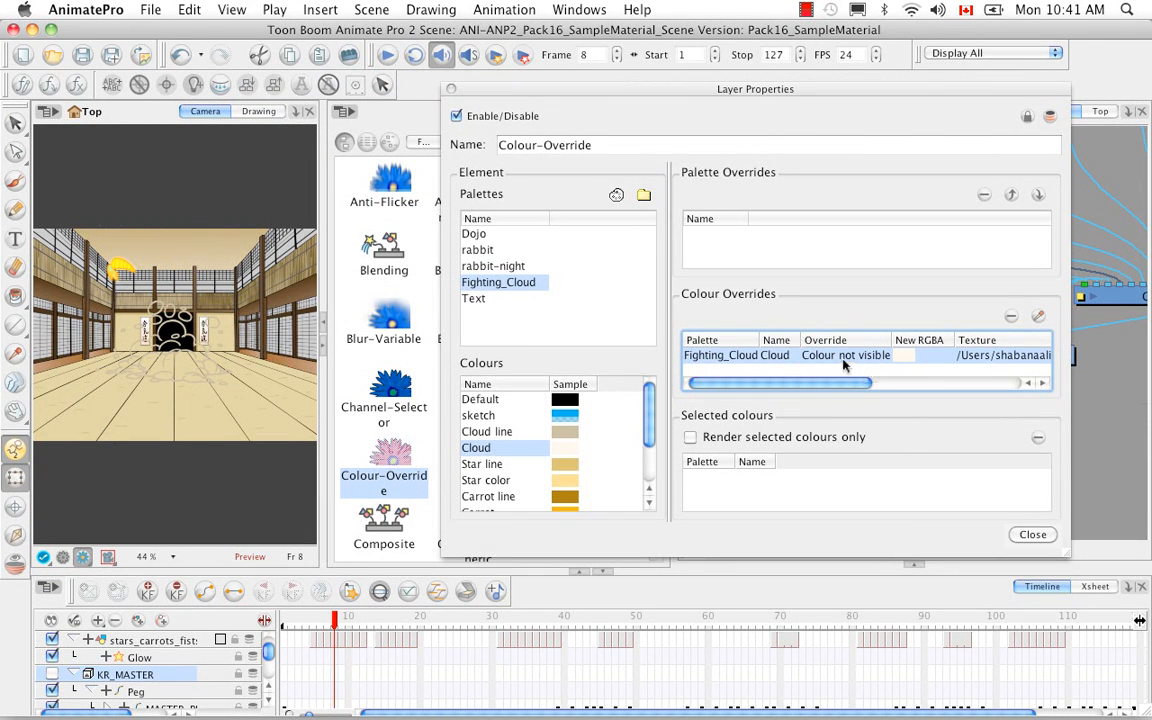
Try the Cloud override type as Texture - original matrix and as Texture - scale to screen
{"action": "left_click", "coordinate": [846, 357]}
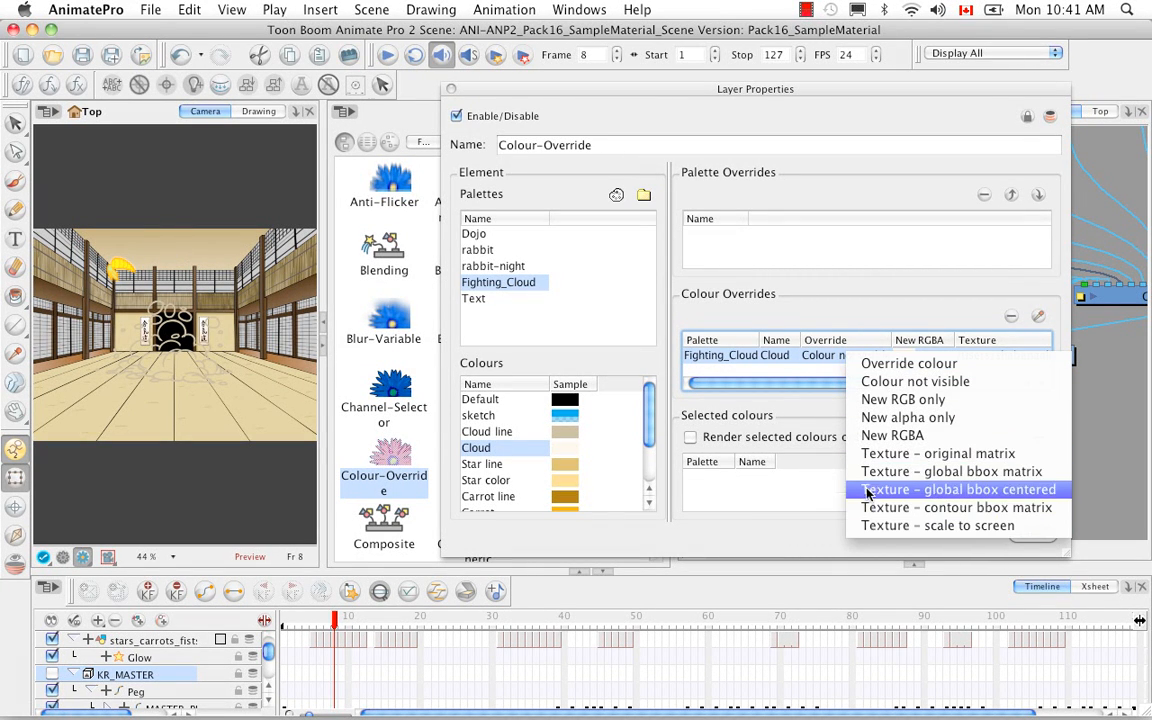
{"action": "left_click", "coordinate": [873, 456]}
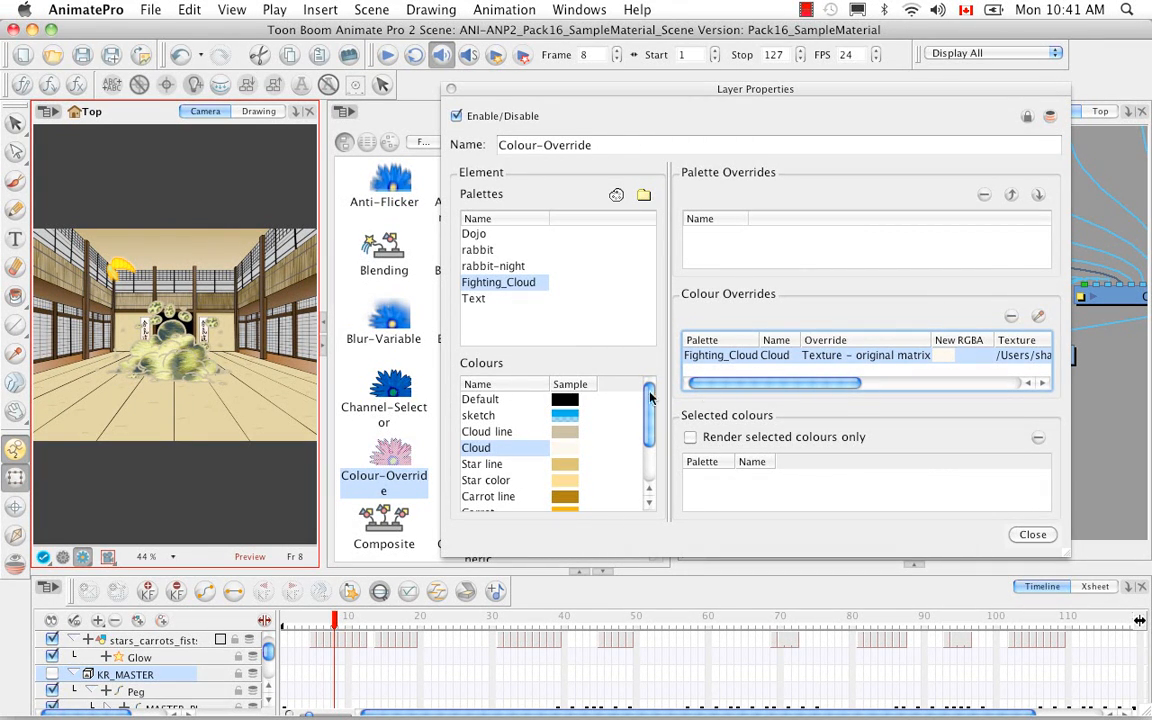
{"action": "left_click", "coordinate": [866, 356]}
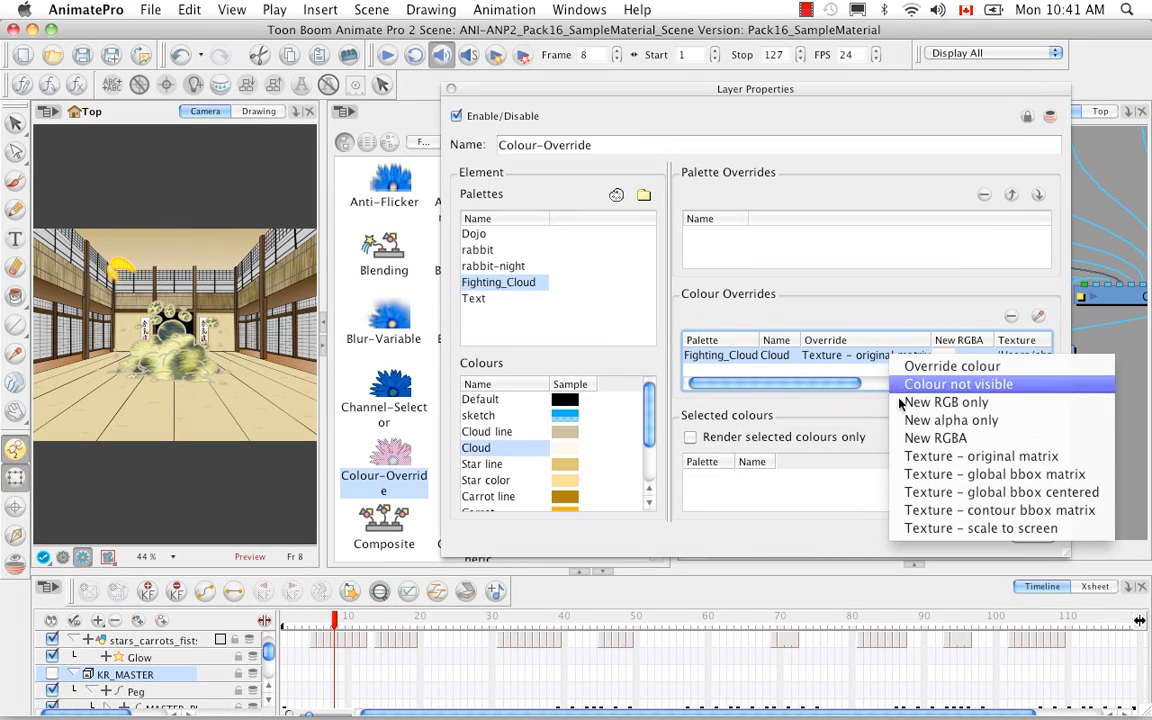
{"action": "left_click", "coordinate": [980, 528]}
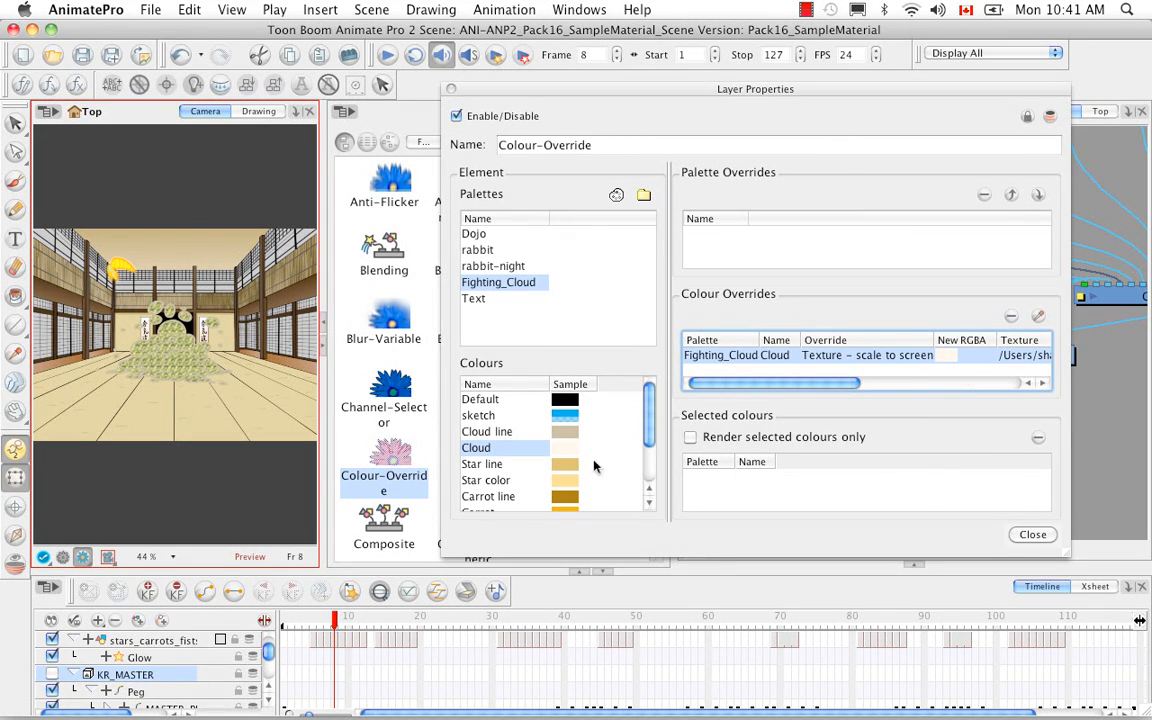
Set the Cloud override type to New RGBA with a pinkish red of R 254, G 37, B 68
{"action": "left_click", "coordinate": [943, 360]}
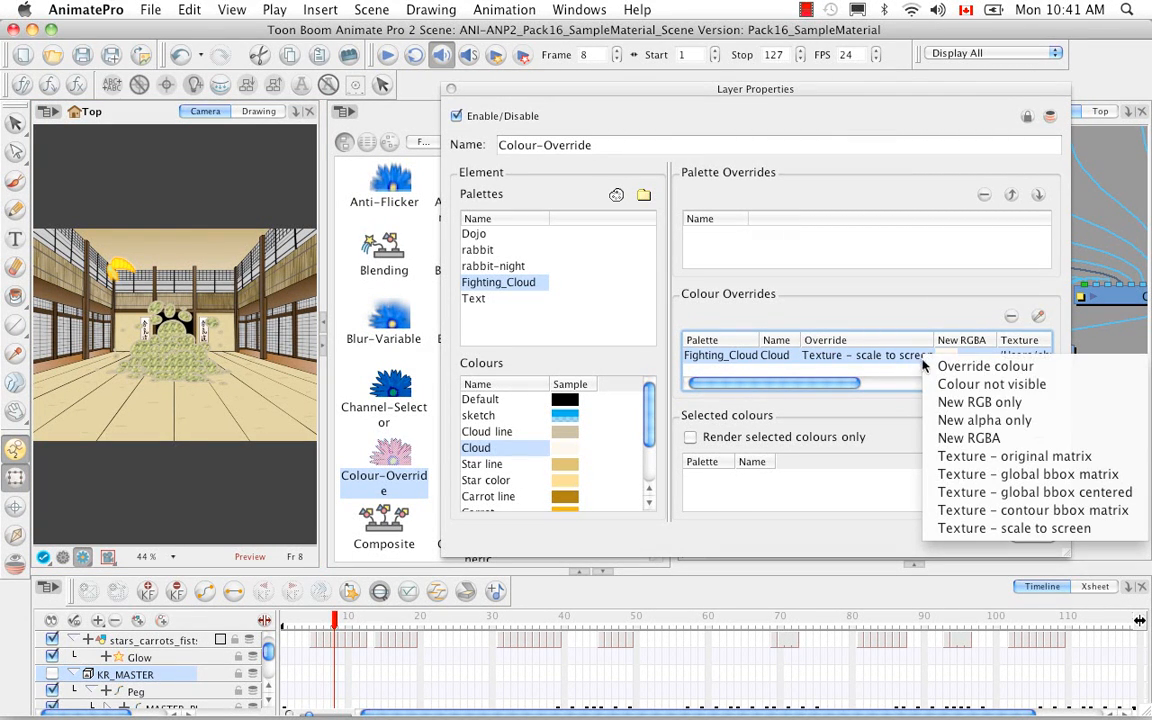
{"action": "left_click", "coordinate": [950, 438]}
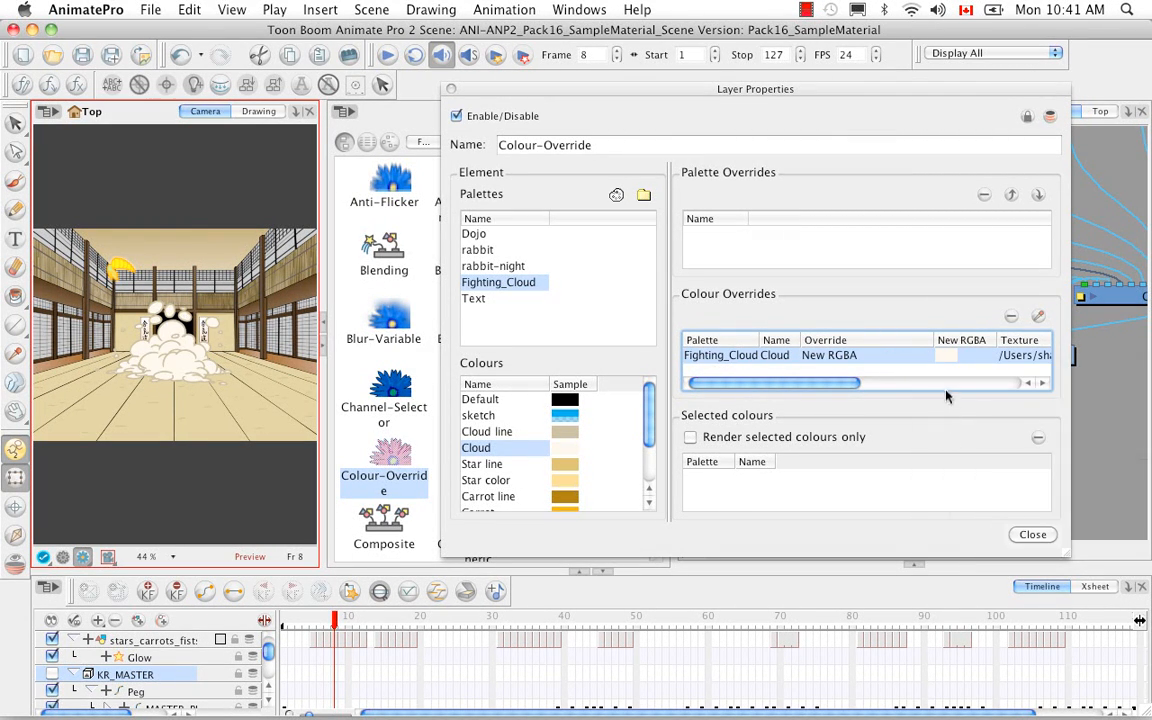
{"action": "left_click", "coordinate": [1040, 317]}
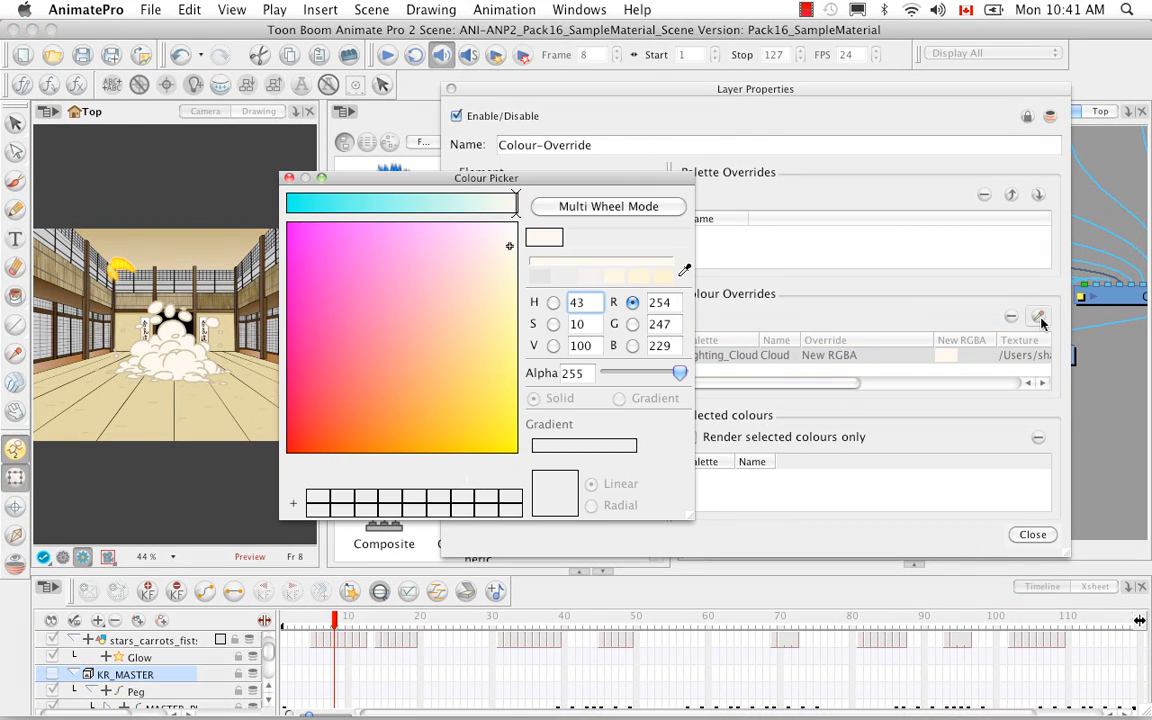
{"action": "mouse_move", "coordinate": [509, 248]}
{"action": "left_mouse_down"}
{"action": "mouse_move", "coordinate": [355, 352]}
{"action": "mouse_move", "coordinate": [320, 391]}
{"action": "left_mouse_up"}
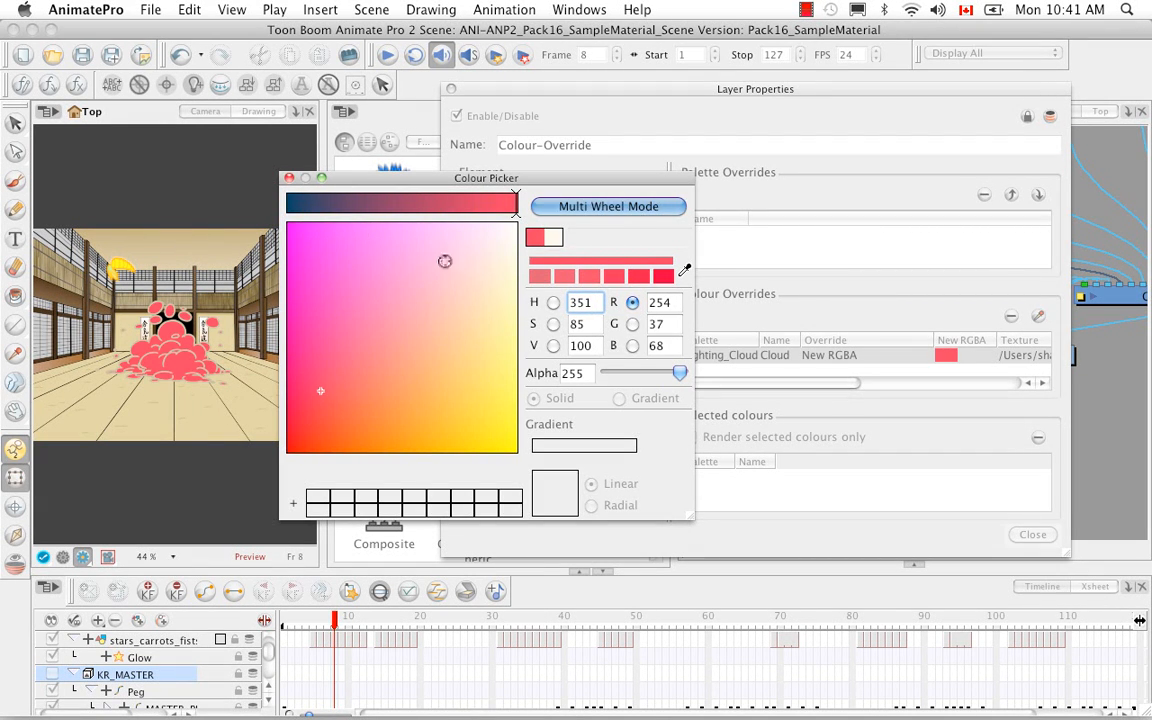
{"action": "left_click", "coordinate": [289, 178]}
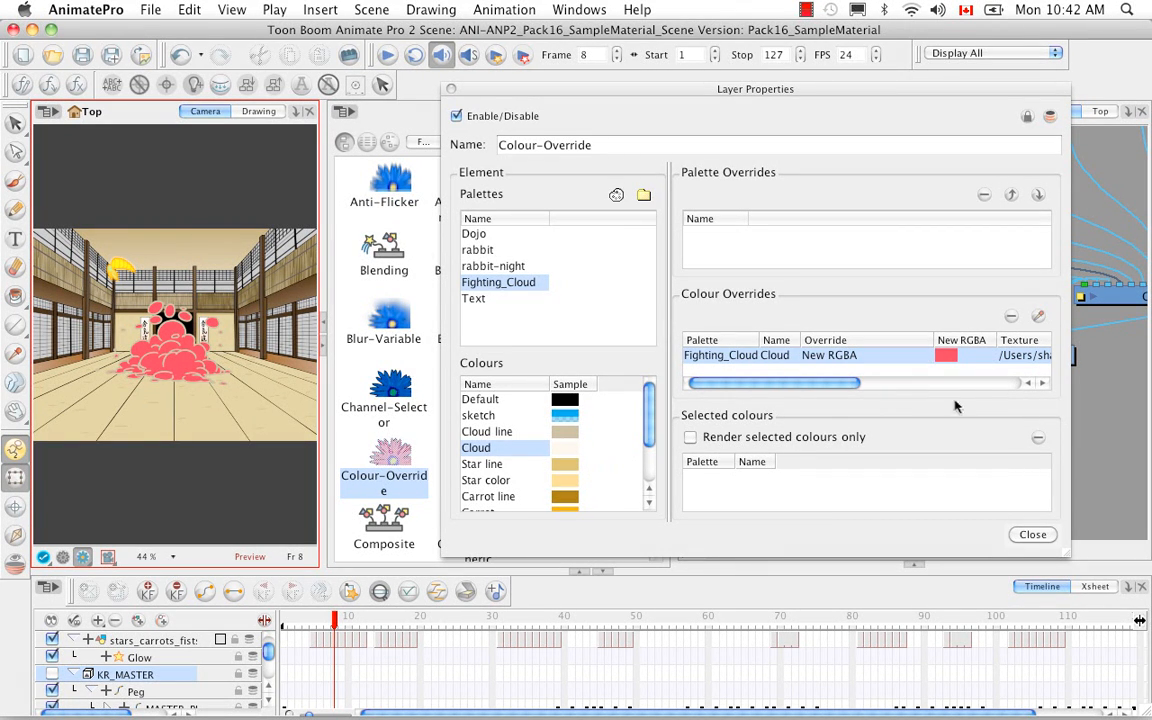
Remove the Cloud colour override and render only the selected colours Carrot, Carrot leaf, skin and Star color of the Fighting_Cloud palette
{"action": "left_click", "coordinate": [1012, 318]}
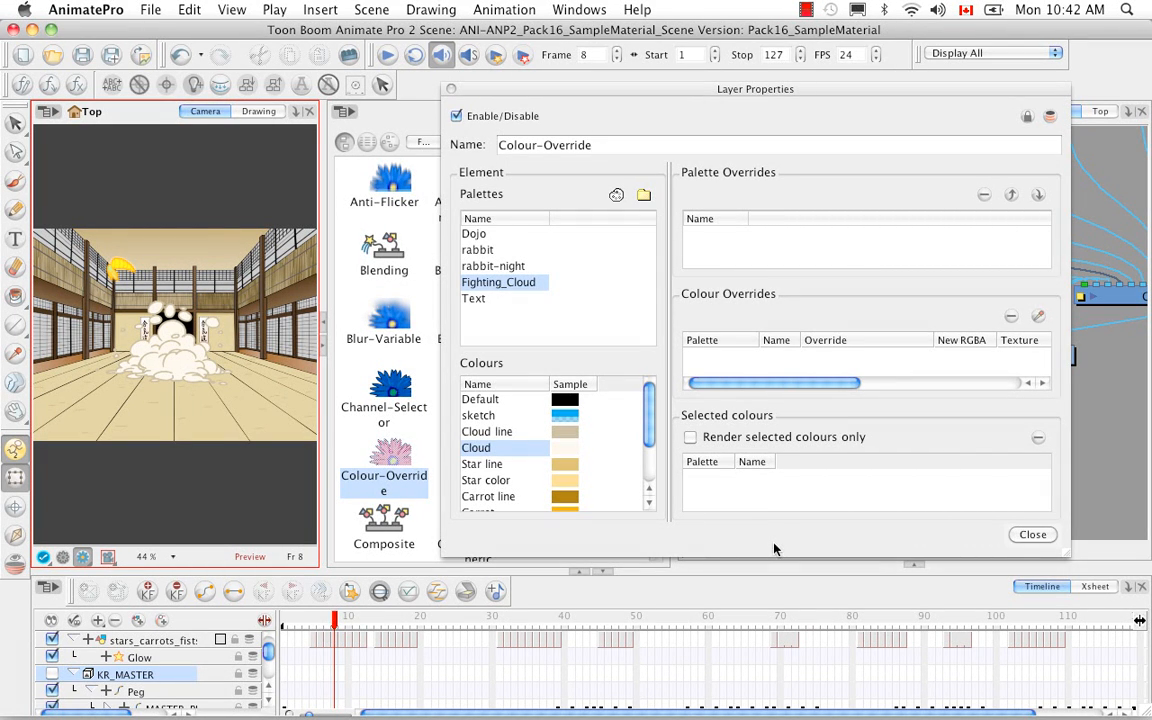
{"action": "left_click_drag", "start_coordinate": [648, 400], "coordinate": [720, 480]}
{"action": "left_click", "coordinate": [566, 455]}
{"action": "left_click_drag", "start_coordinate": [489, 470], "coordinate": [724, 500]}
{"action": "left_click_drag", "start_coordinate": [555, 503], "coordinate": [720, 500]}
{"action": "left_click_drag", "start_coordinate": [568, 422], "coordinate": [858, 500]}
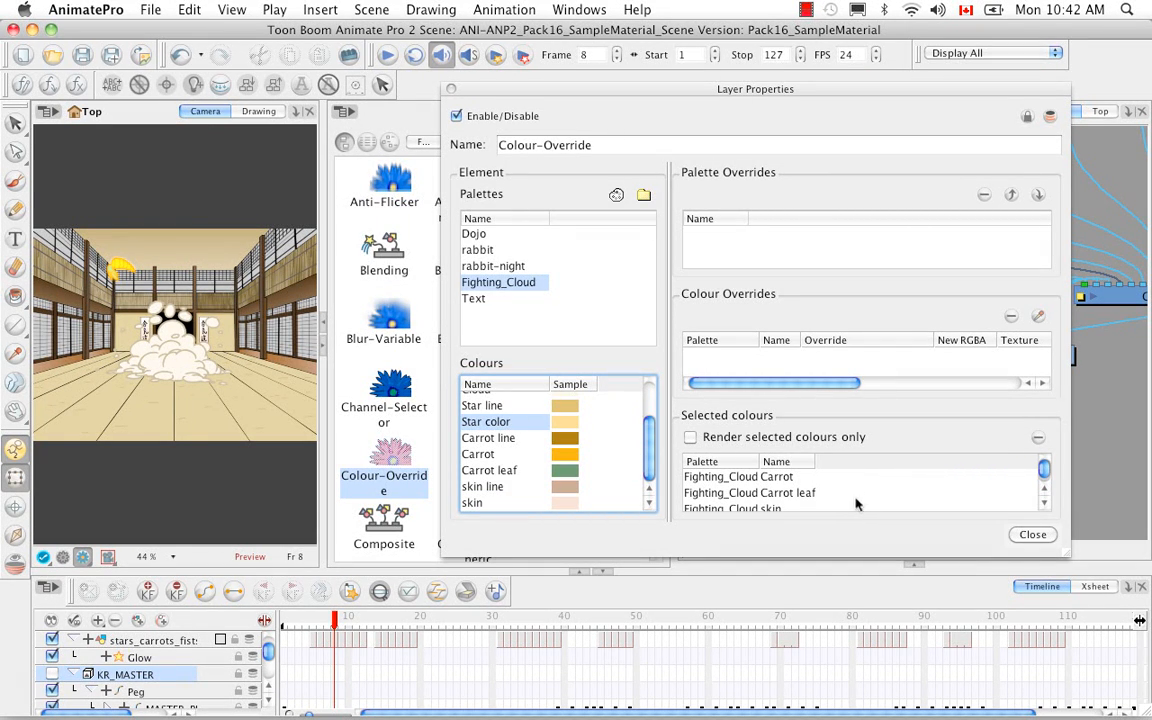
{"action": "scroll", "coordinate": [848, 502], "scroll_direction": "down", "scroll_amount": 1}
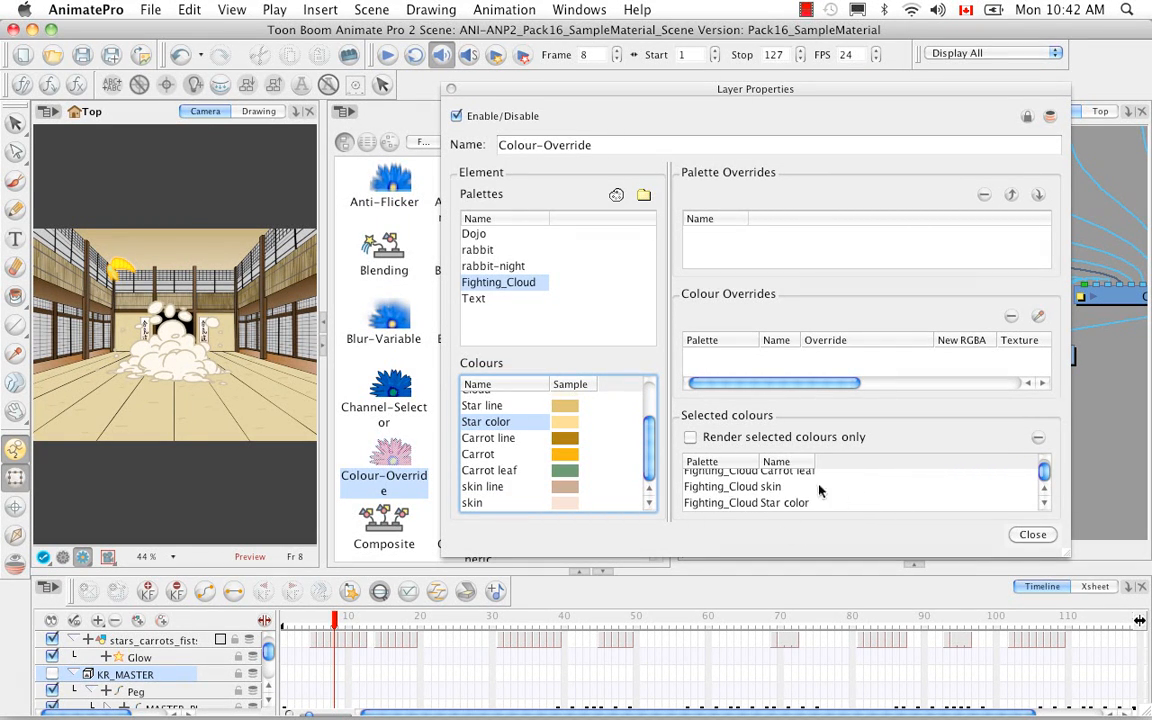
{"action": "left_click", "coordinate": [690, 437]}
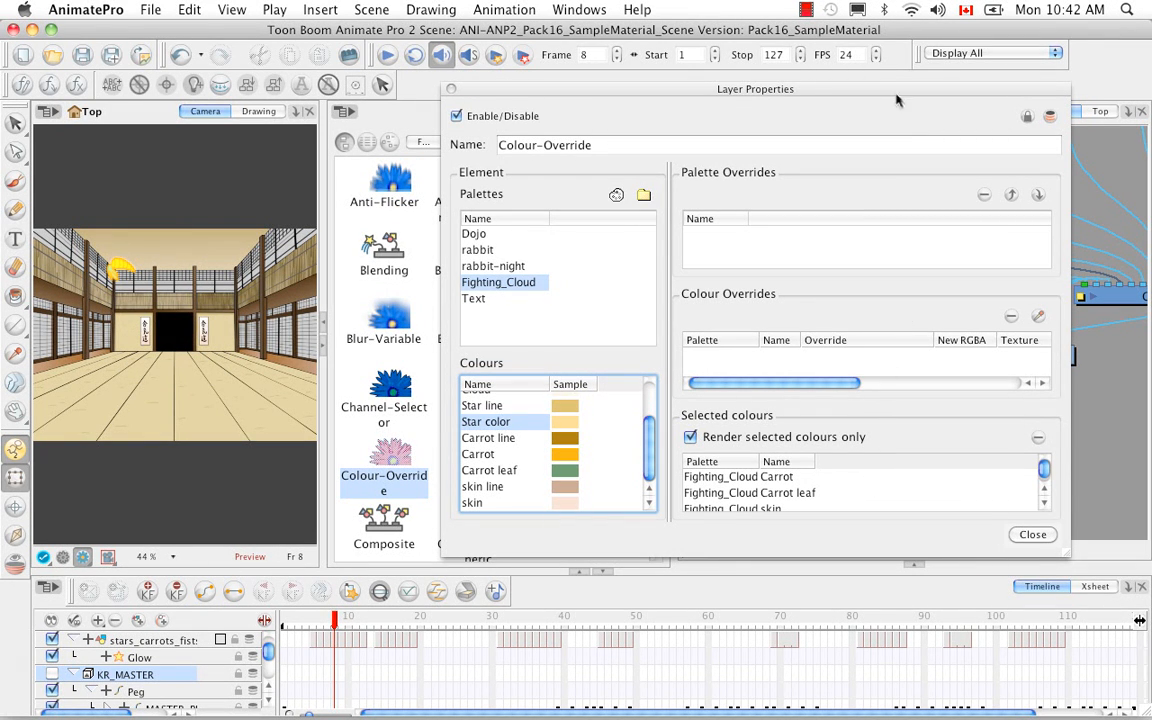
Detach the Colour-Override module from fighting_cloud and insert it between the stars_carrots_fists_clean drawing and the Glow
{"action": "left_click_drag", "start_coordinate": [898, 95], "coordinate": [548, 162]}
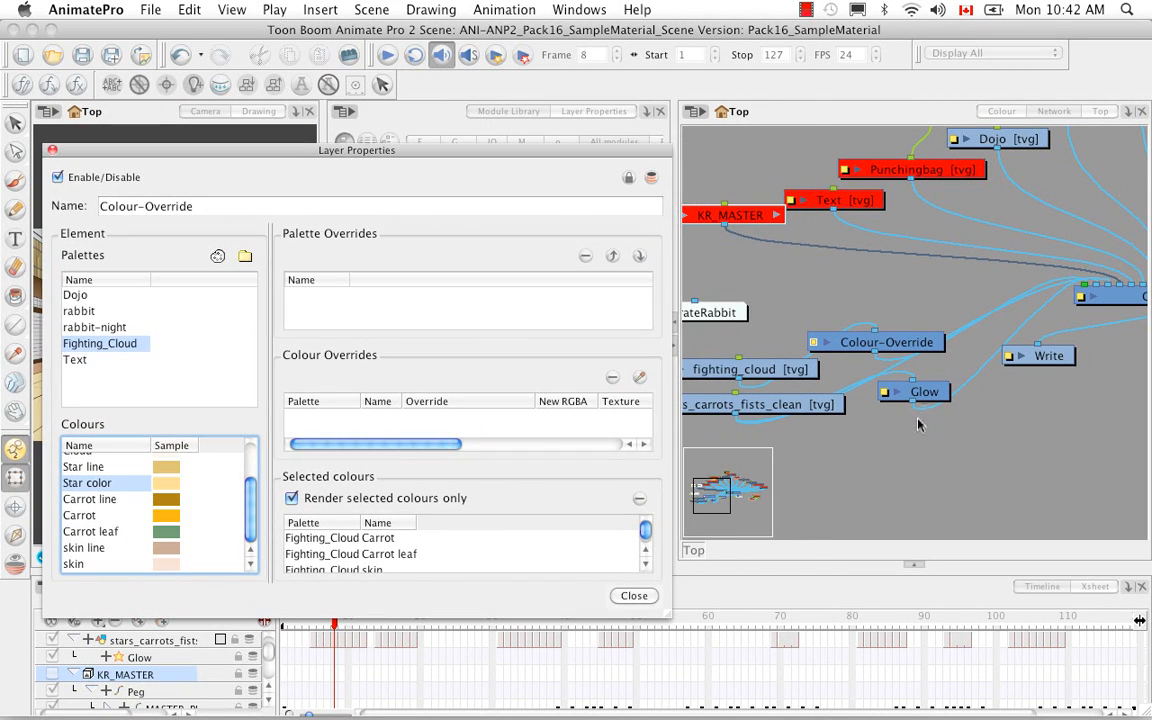
{"action": "left_click", "coordinate": [900, 343]}
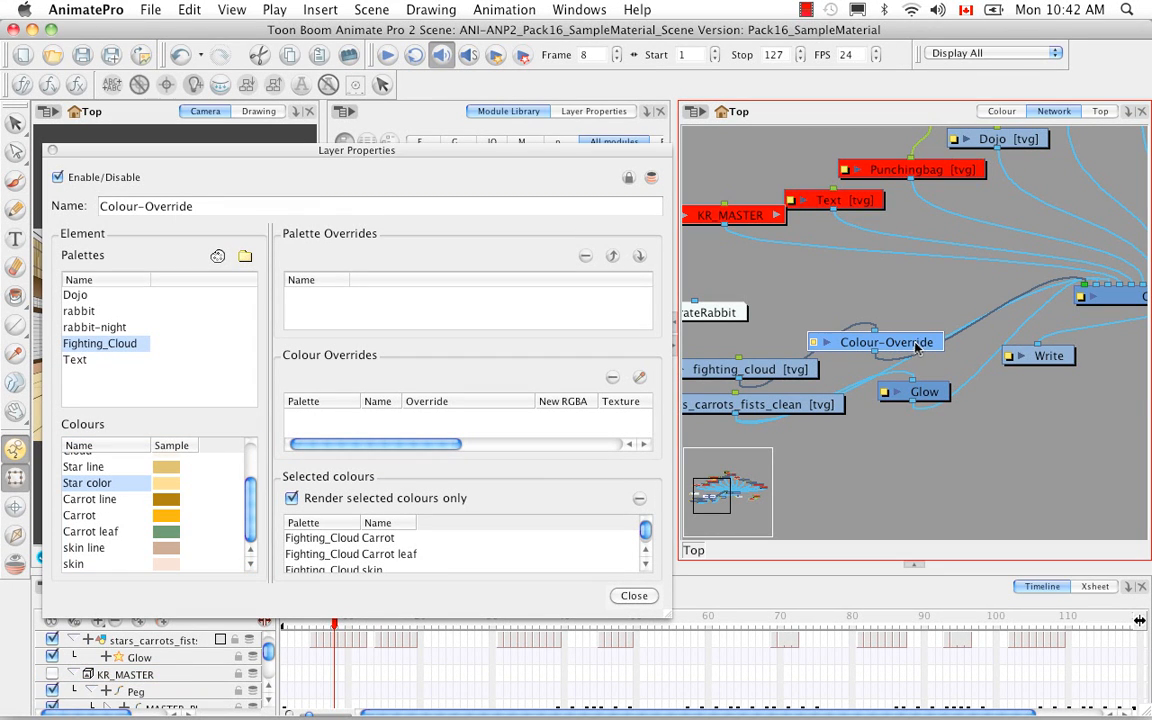
{"action": "left_click_drag", "start_coordinate": [910, 342], "coordinate": [918, 490]}
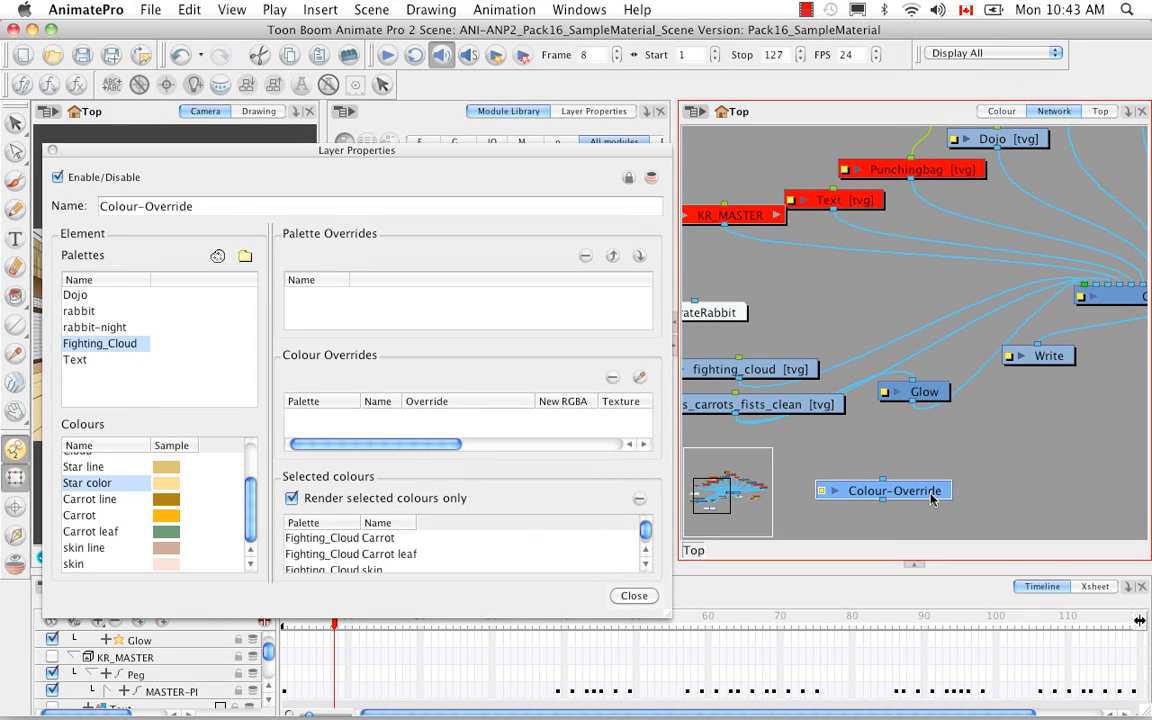
{"action": "left_click", "coordinate": [930, 394]}
{"action": "left_click_drag", "start_coordinate": [930, 398], "coordinate": [1001, 478]}
{"action": "left_click_drag", "start_coordinate": [928, 493], "coordinate": [907, 457]}
Close the Colour-Override properties and compare the Camera view with the module disabled and enabled again
{"action": "left_click_drag", "start_coordinate": [620, 150], "coordinate": [928, 75]}
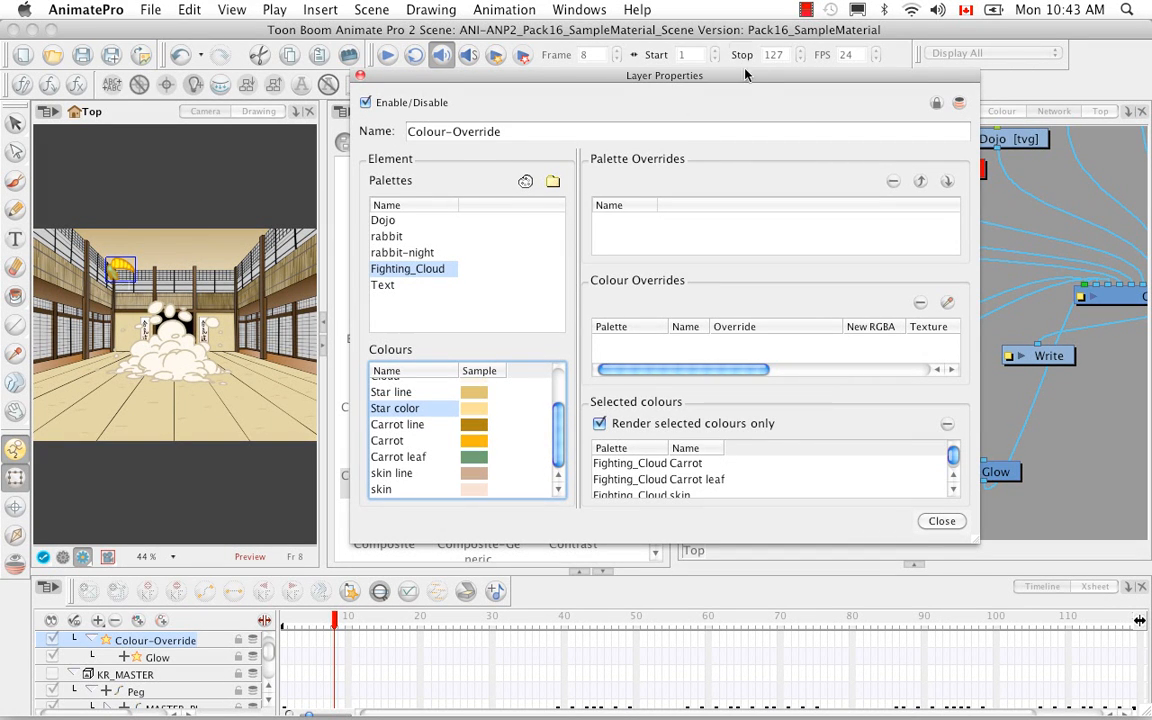
{"action": "left_click_drag", "start_coordinate": [760, 82], "coordinate": [629, 47]}
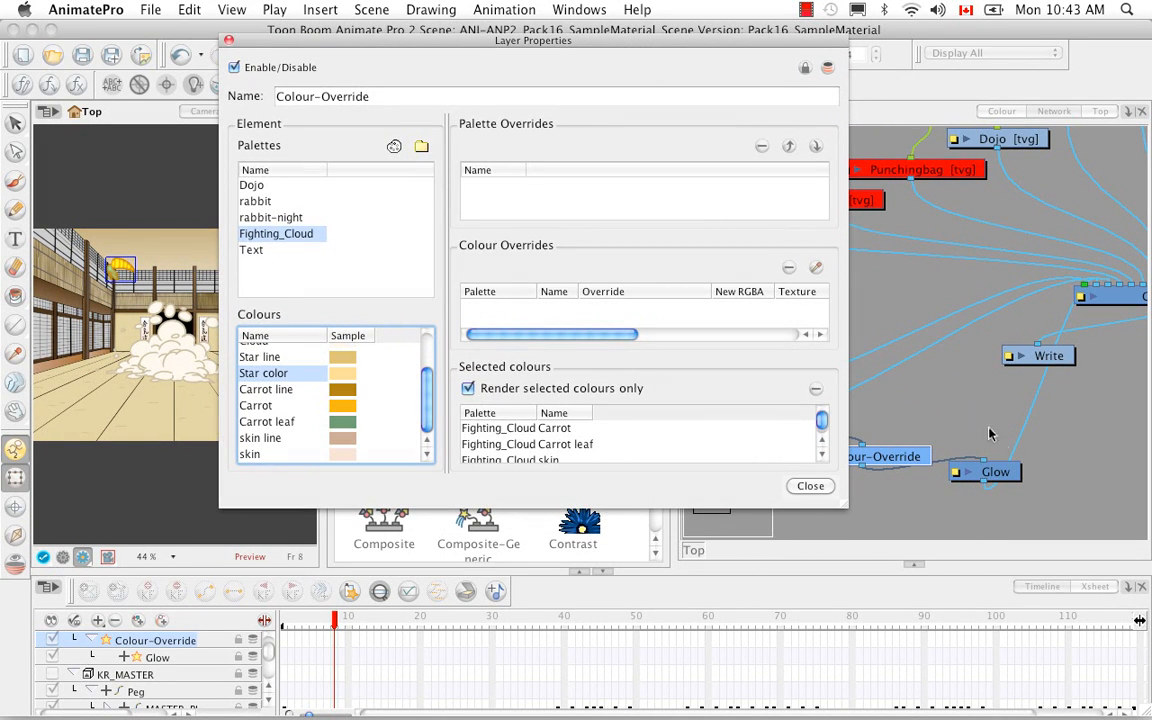
{"action": "left_click_drag", "start_coordinate": [791, 47], "coordinate": [713, 42]}
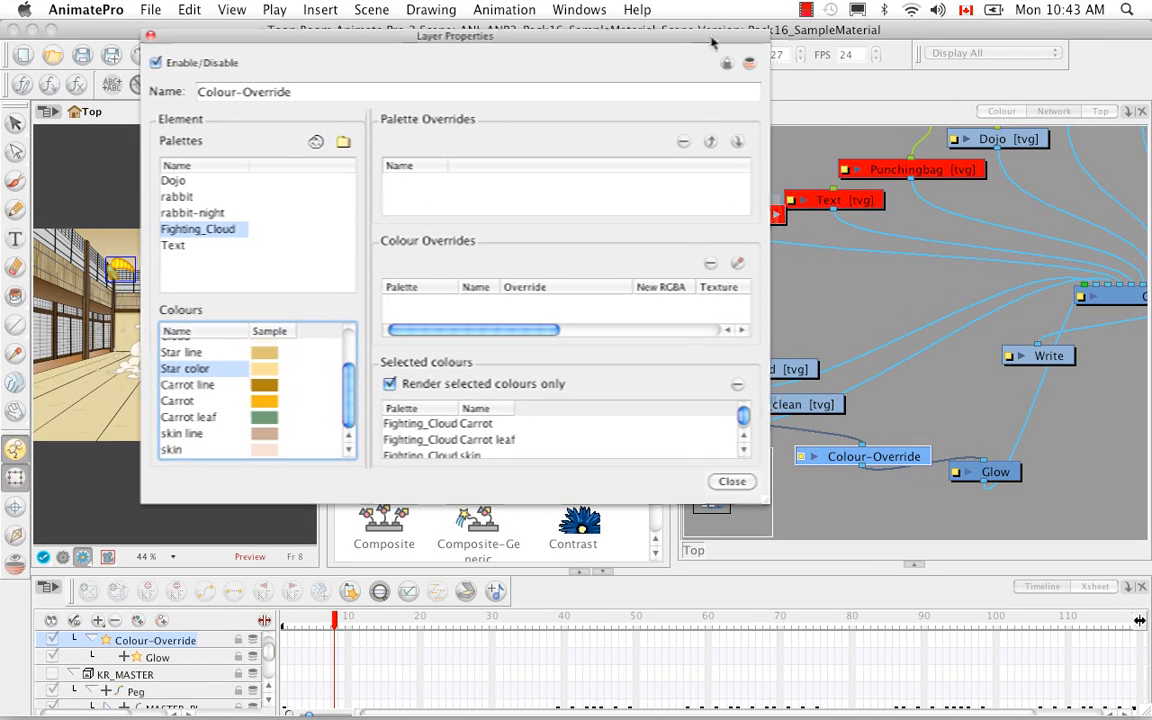
{"action": "left_click", "coordinate": [150, 35]}
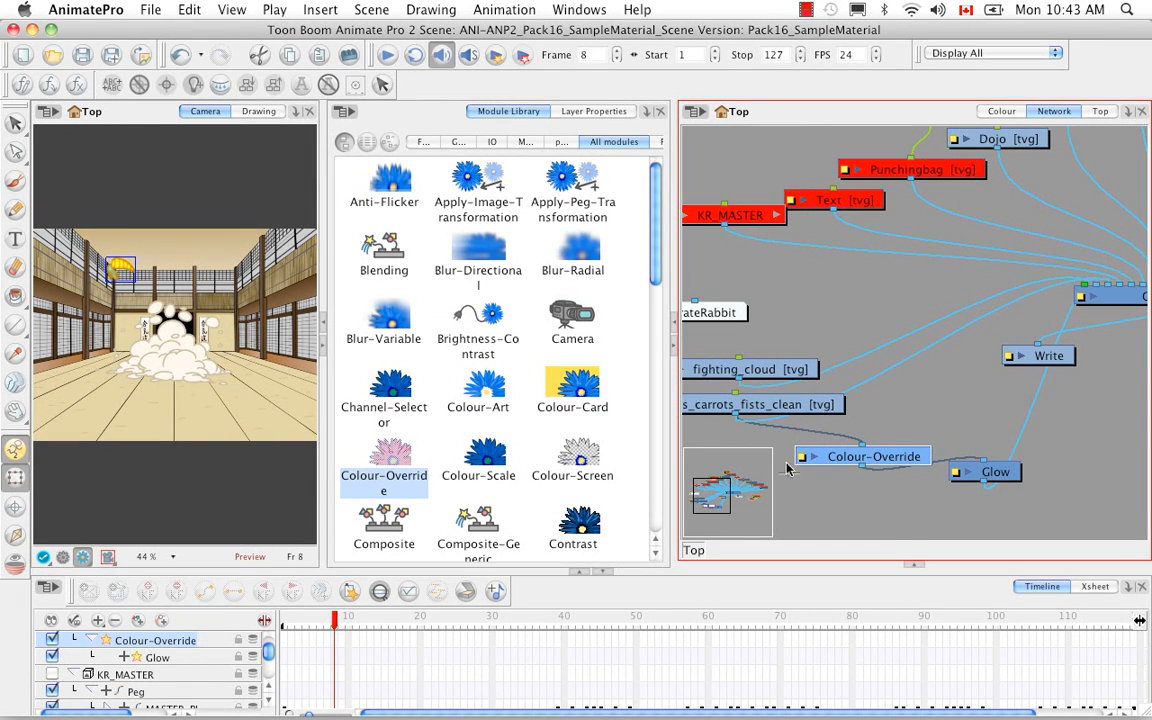
{"action": "left_click", "coordinate": [912, 463]}
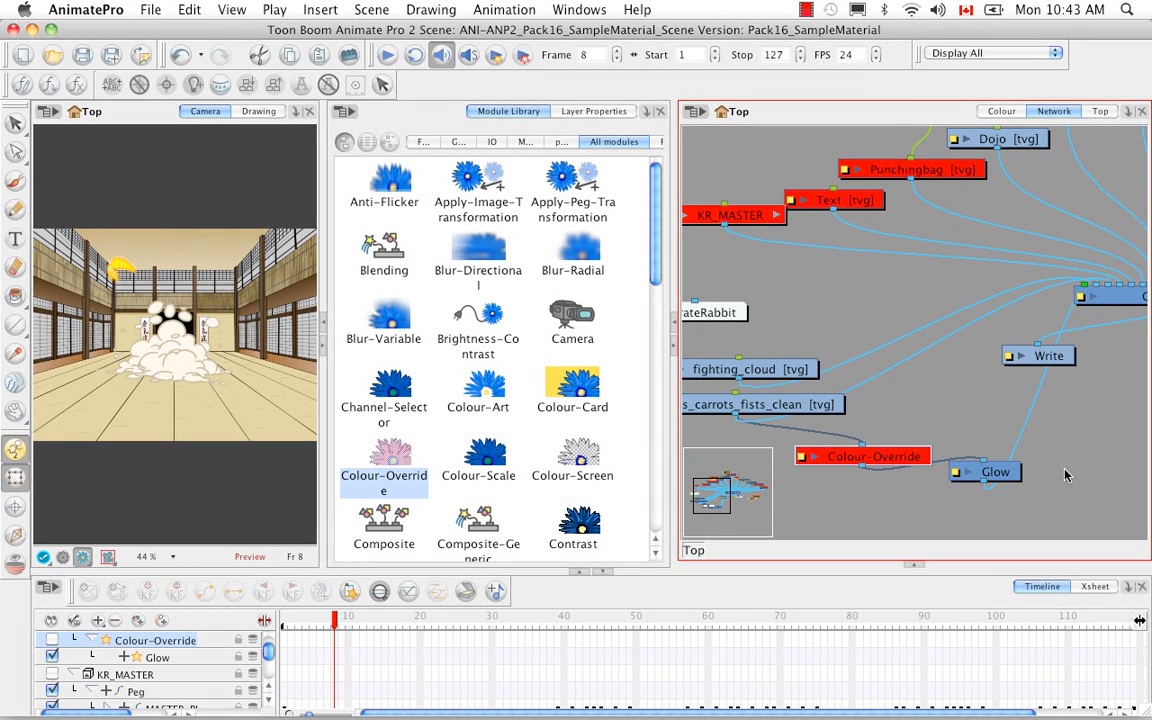
{"action": "left_click", "coordinate": [897, 466]}
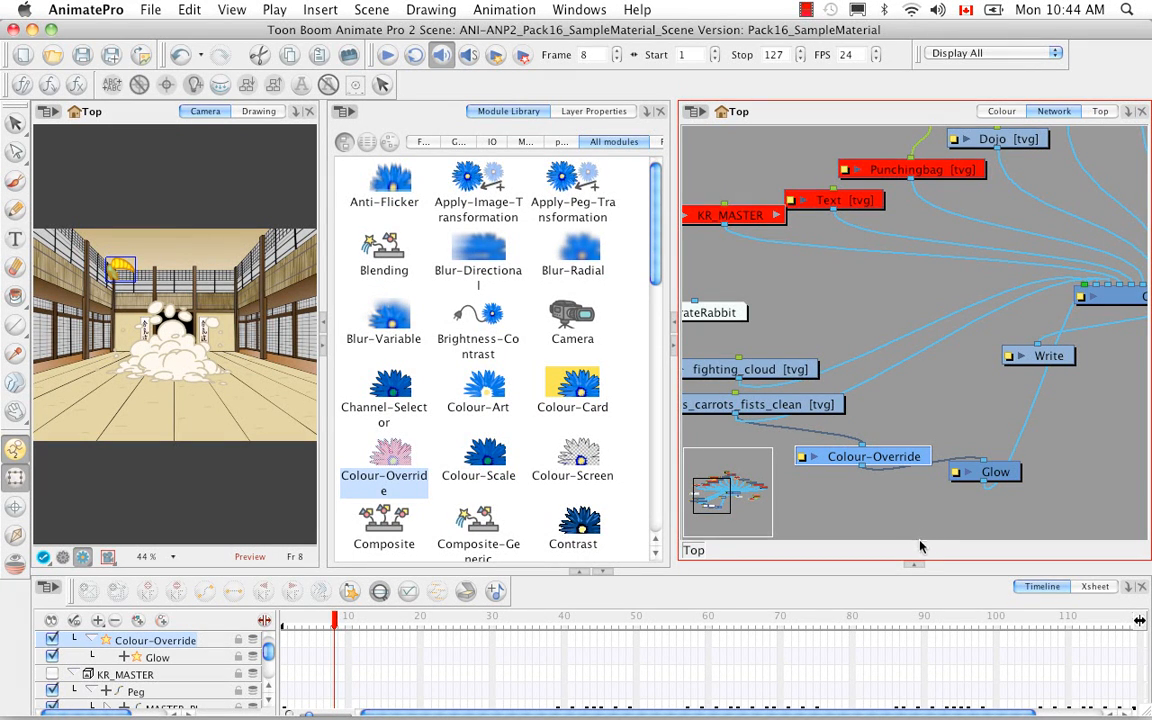
Insert a Brightness-Contrast module between fighting_cloud and the Composite, and open its properties
{"action": "left_click", "coordinate": [445, 292]}
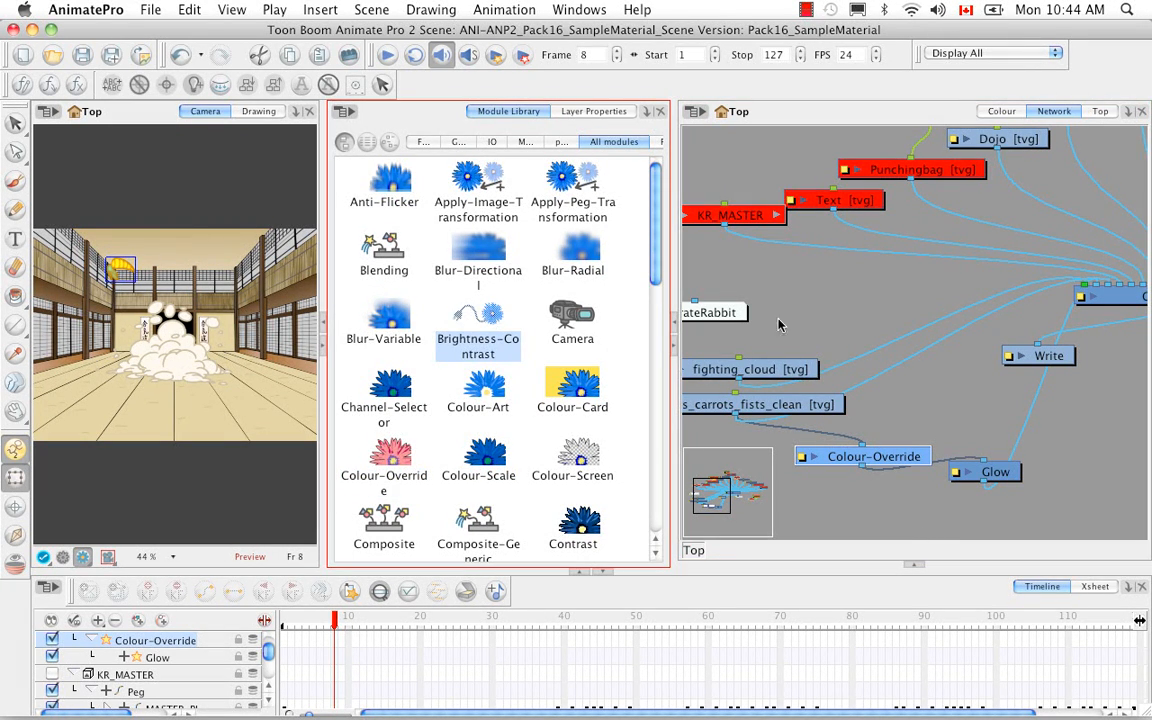
{"action": "left_click_drag", "start_coordinate": [841, 297], "coordinate": [896, 342]}
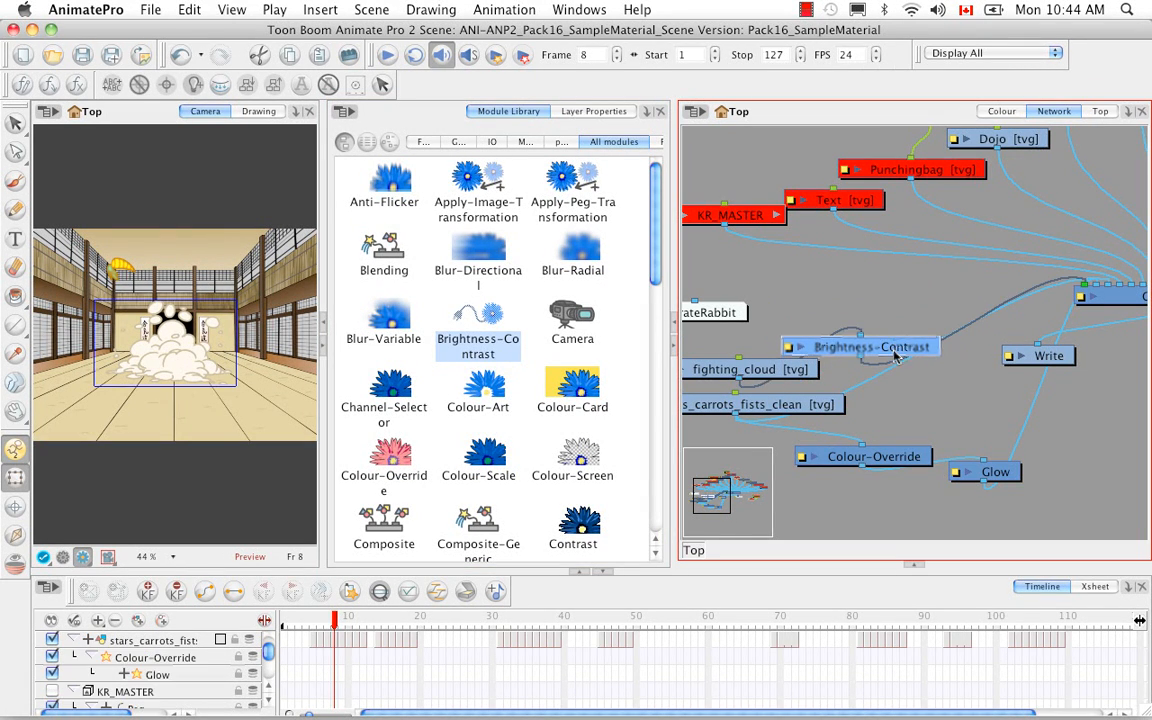
{"action": "left_click", "coordinate": [788, 347]}
{"action": "left_click_drag", "start_coordinate": [276, 32], "coordinate": [909, 257]}
Adjust the cloud's Brightness-Contrast module to a brightness of -16 and a contrast of 39
{"action": "left_click_drag", "start_coordinate": [956, 335], "coordinate": [959, 261]}
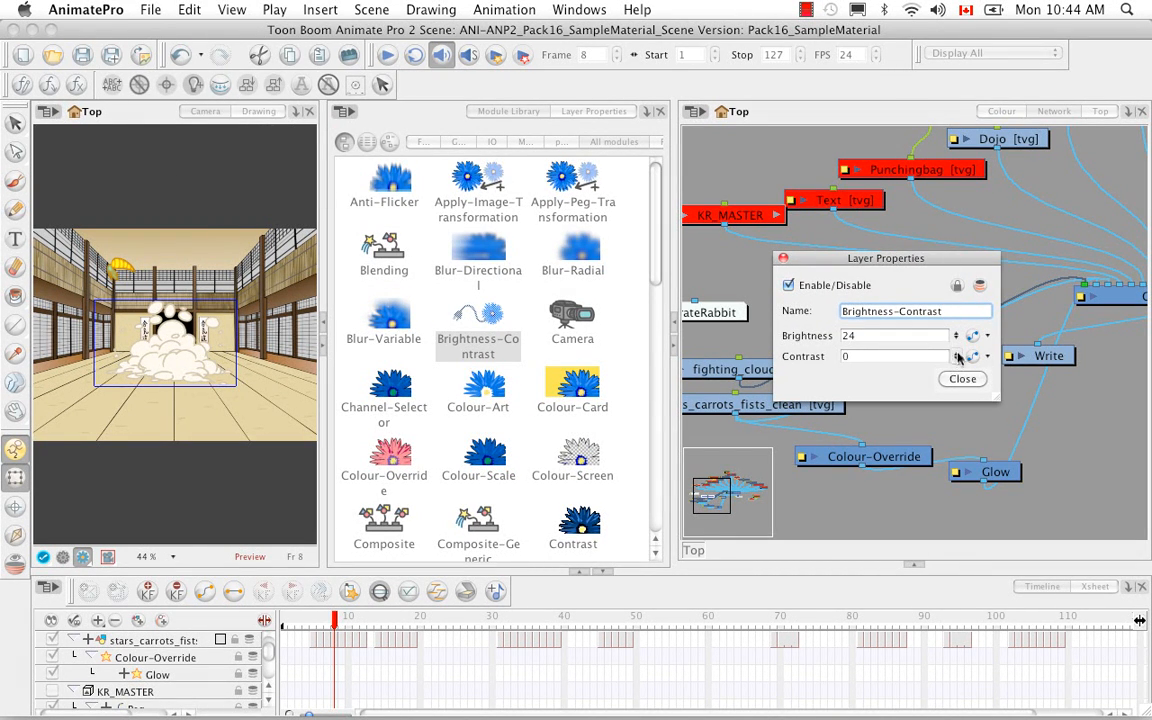
{"action": "left_click_drag", "start_coordinate": [957, 356], "coordinate": [962, 420]}
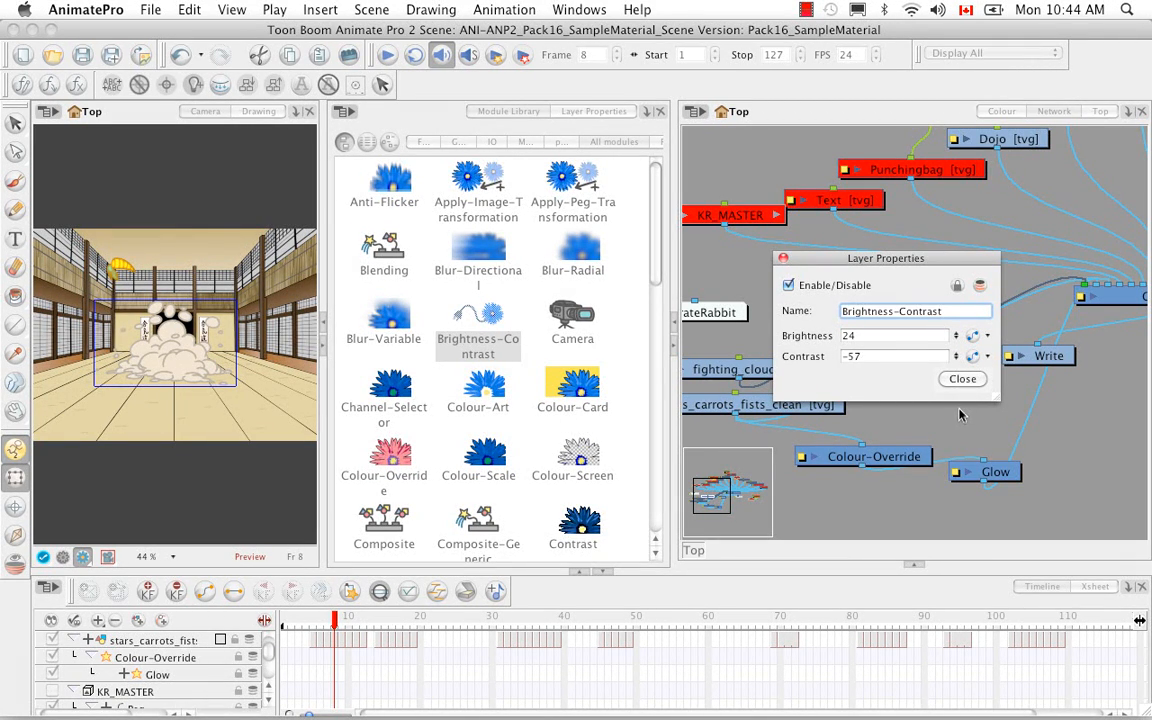
{"action": "left_click_drag", "start_coordinate": [954, 335], "coordinate": [961, 452]}
{"action": "left_click_drag", "start_coordinate": [956, 358], "coordinate": [950, 286]}
{"action": "left_click", "coordinate": [955, 363]}
{"action": "left_click_drag", "start_coordinate": [955, 355], "coordinate": [1018, 197]}
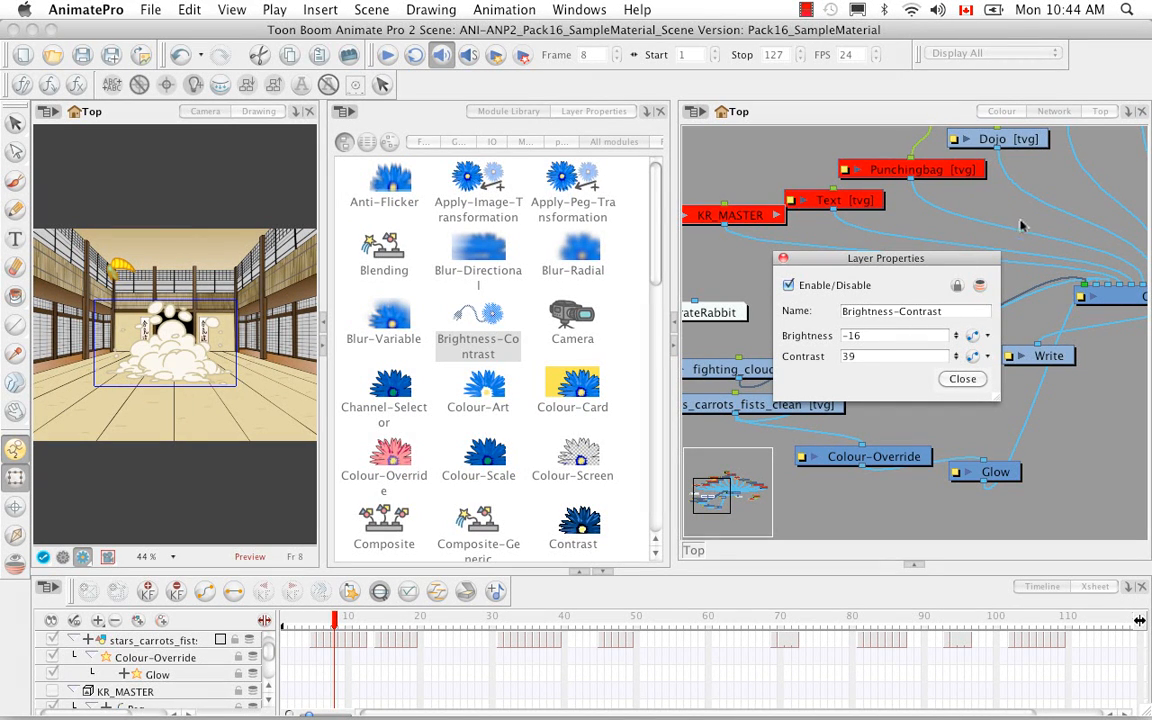
Set the Brightness-Contrast module's contrast to 31 and close its properties
{"action": "left_click_drag", "start_coordinate": [955, 378], "coordinate": [961, 389]}
{"action": "left_click_drag", "start_coordinate": [936, 264], "coordinate": [568, 291]}
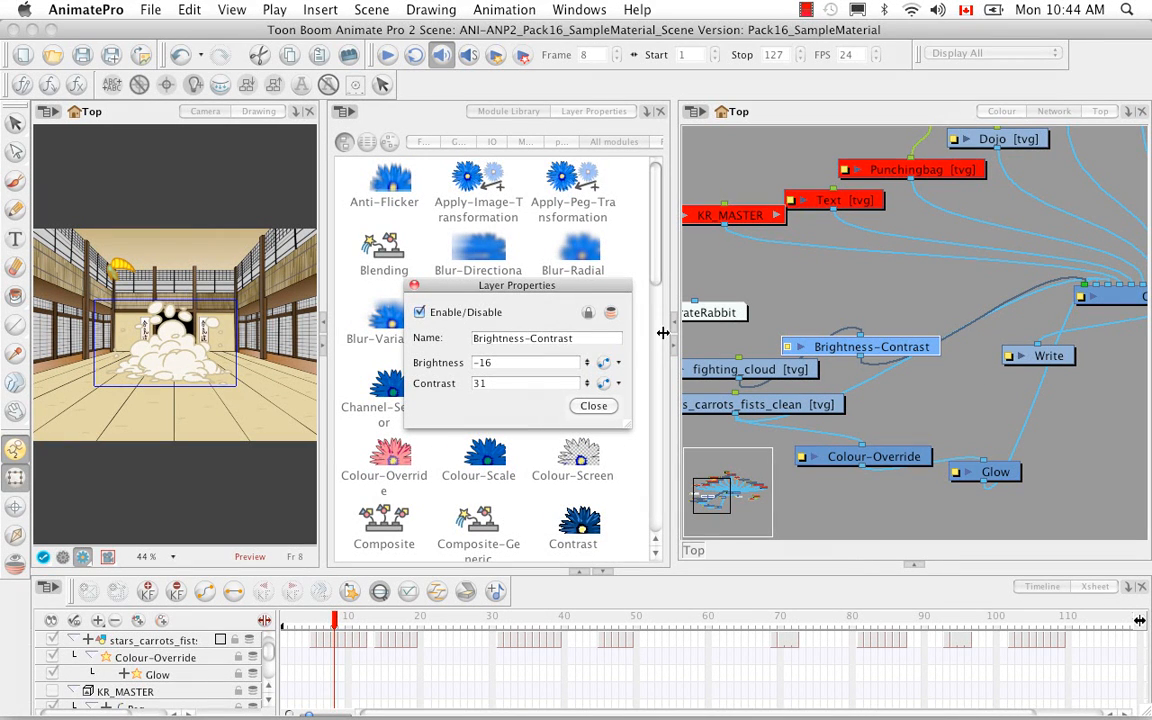
{"action": "left_click", "coordinate": [414, 285]}
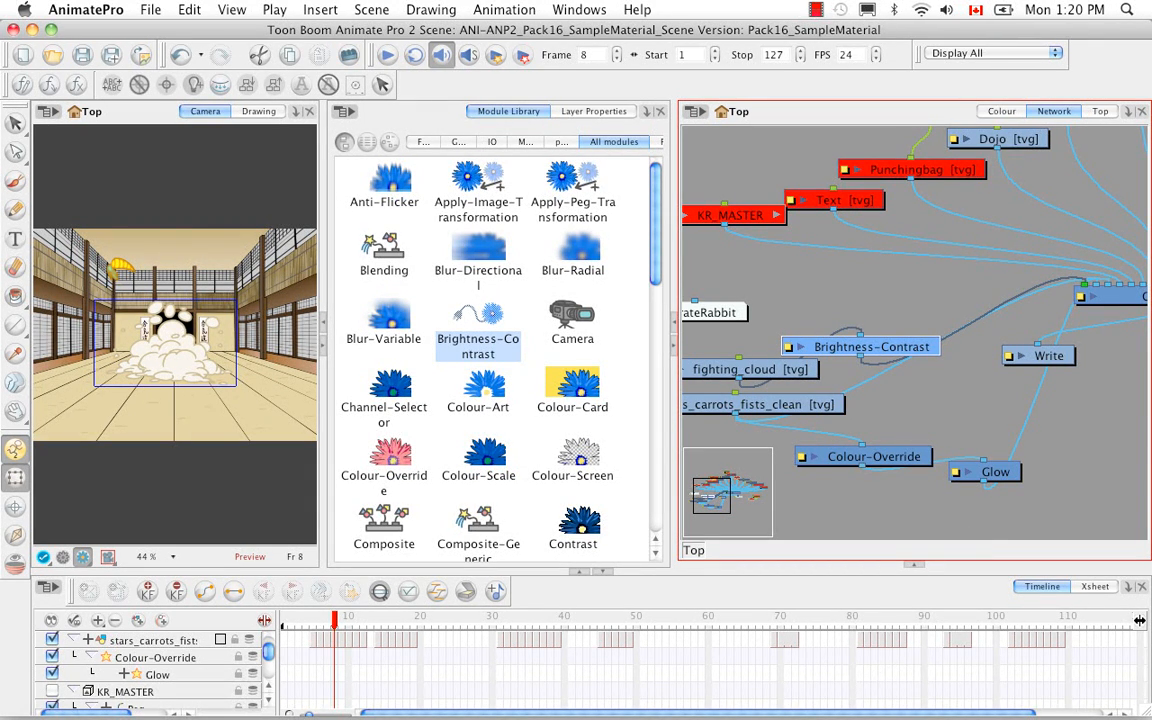
Switch to Animate, begin opening another scene, and save the changes in the ANI_Pack16 scene
{"action": "mouse_move", "coordinate": [890, 700]}
{"action": "left_click", "coordinate": [828, 668]}
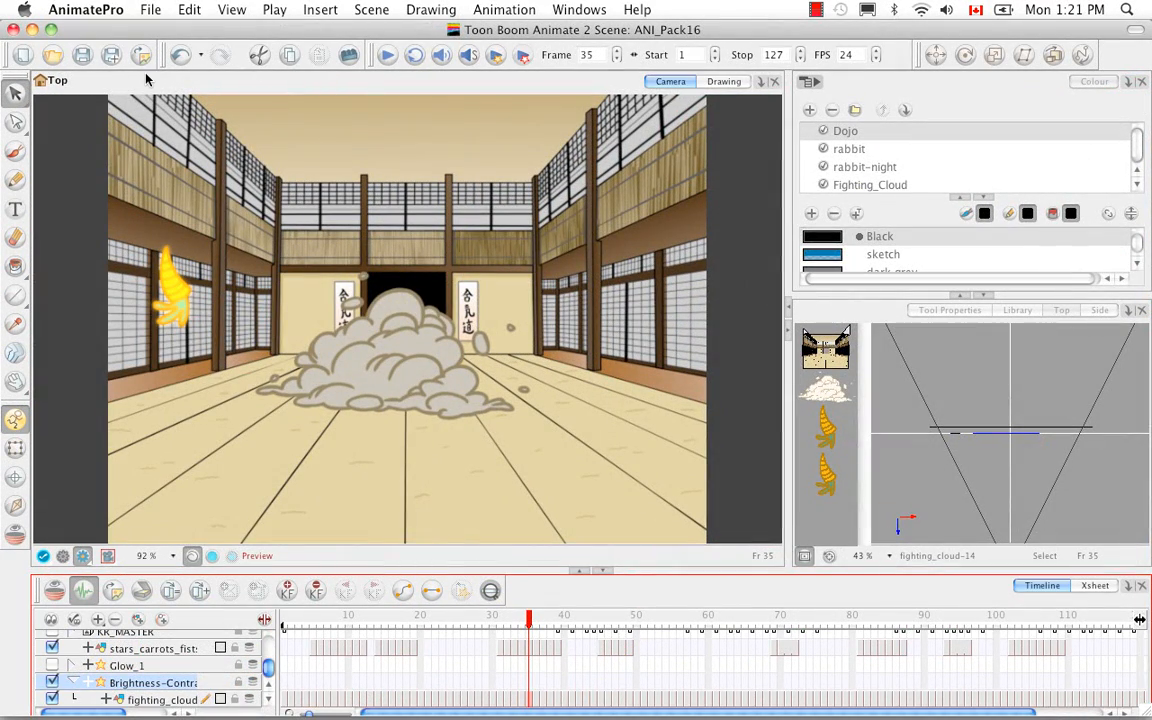
{"action": "left_click", "coordinate": [130, 65]}
{"action": "left_click", "coordinate": [55, 57]}
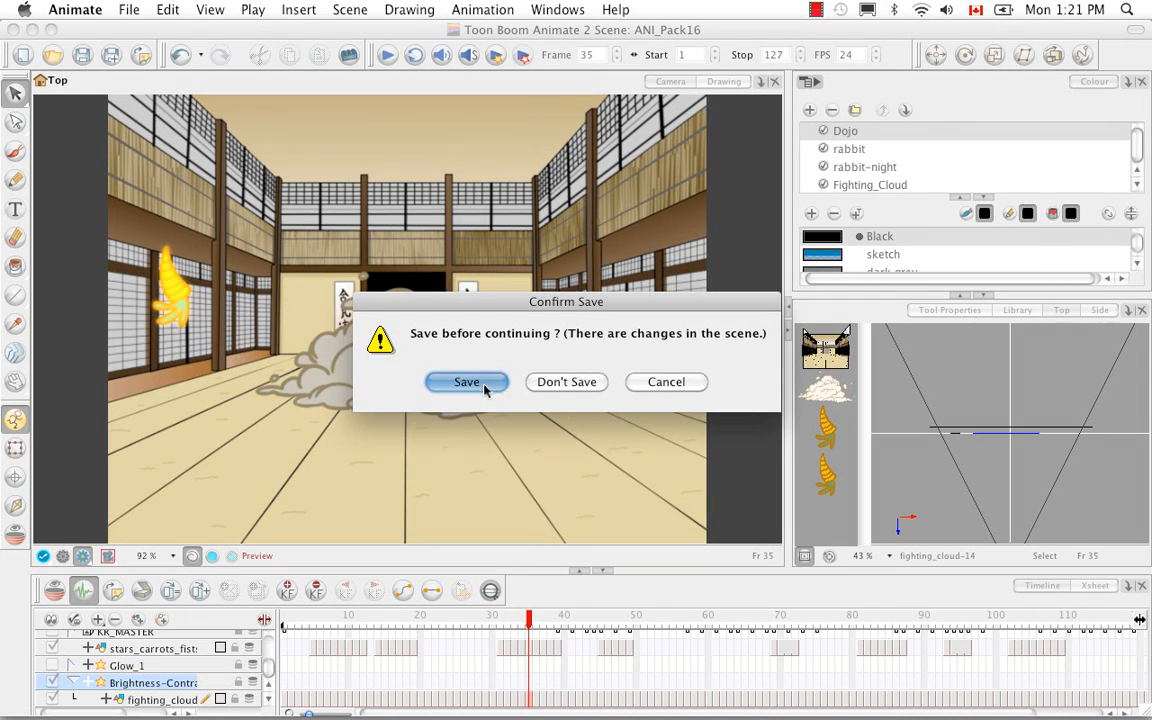
{"action": "left_click", "coordinate": [490, 386]}
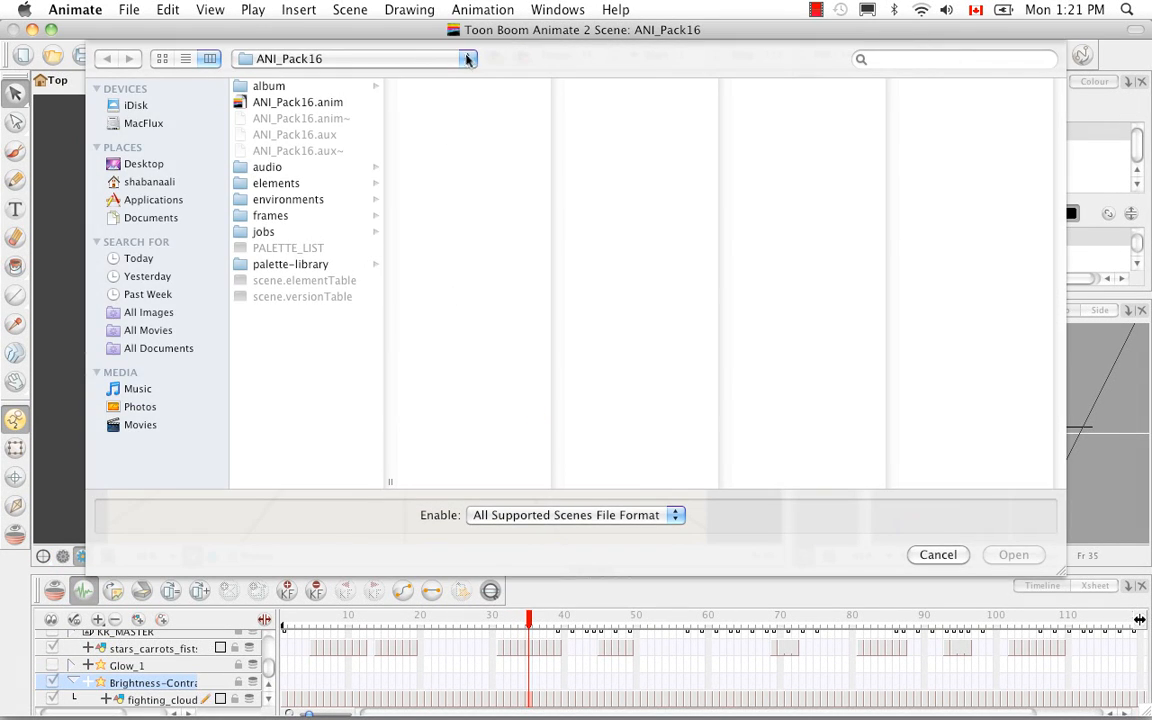
Open the ANI_Pack18.tbup scene from the ANI_Pack18 folder in Pack21 and dismiss the unsupported-effects warning
{"action": "left_click", "coordinate": [466, 59]}
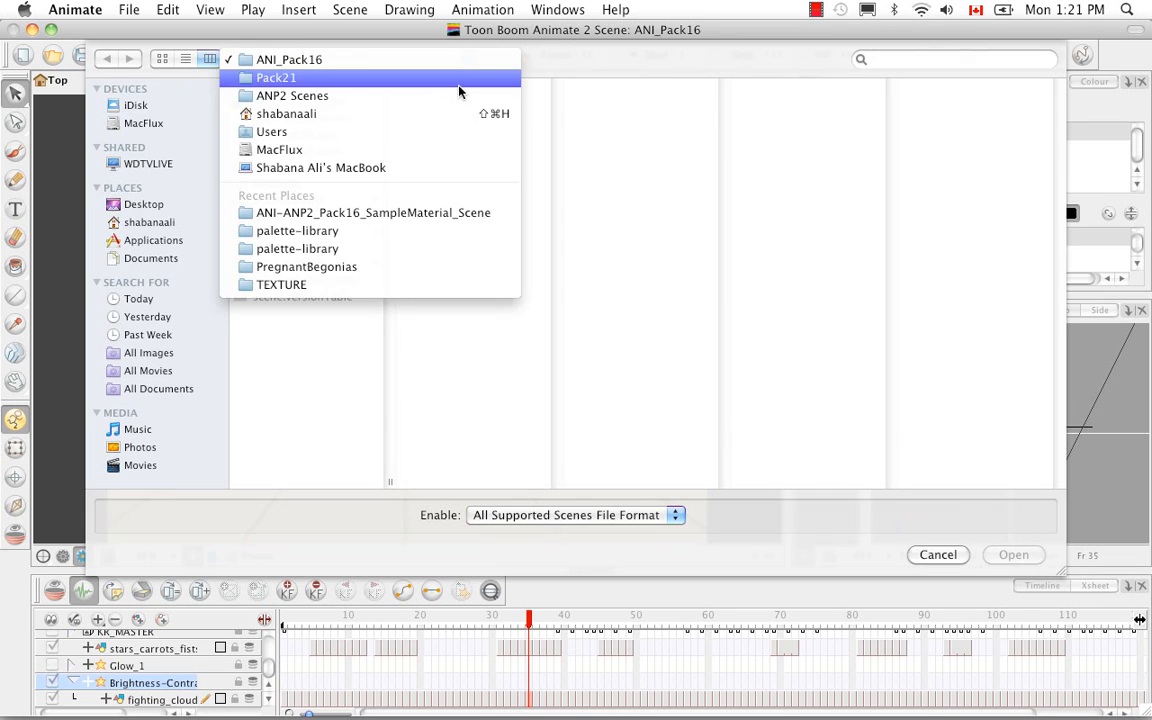
{"action": "left_click", "coordinate": [458, 86]}
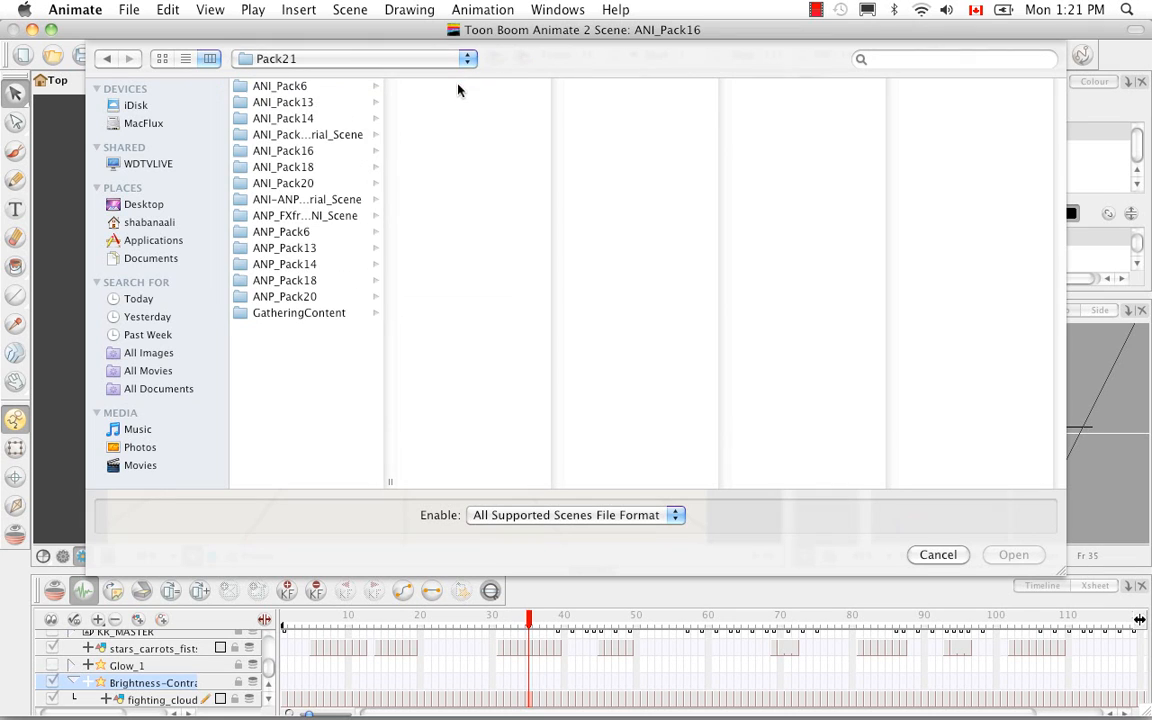
{"action": "left_click", "coordinate": [308, 167]}
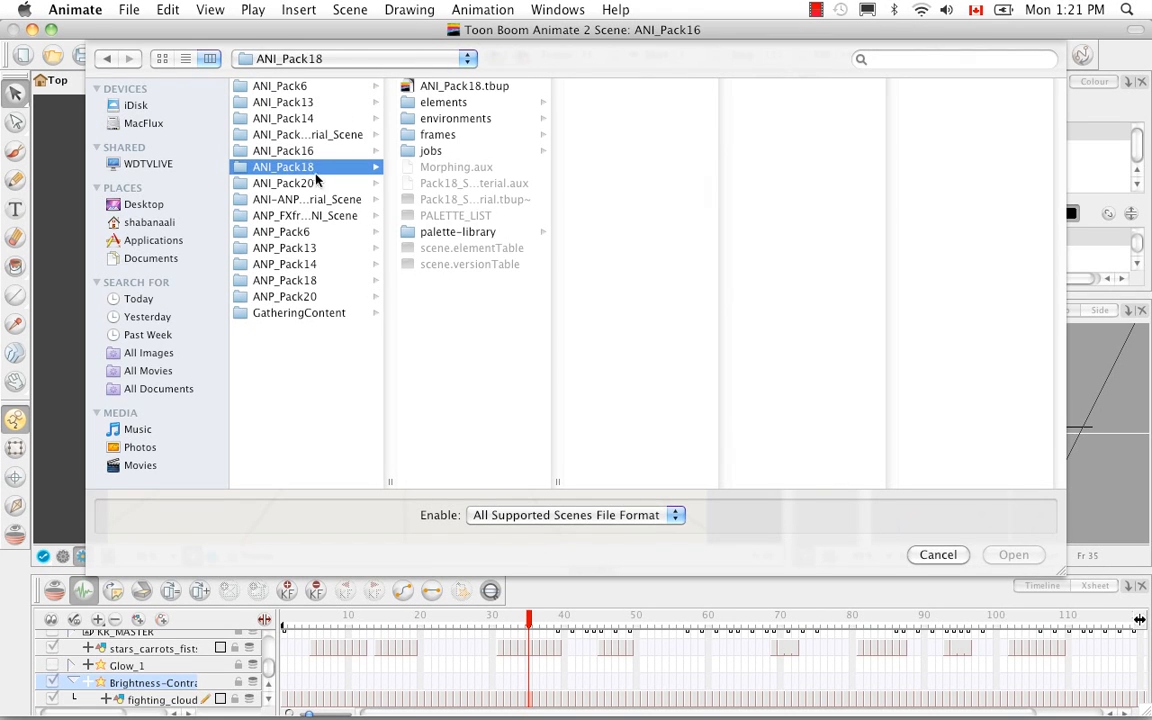
{"action": "left_click", "coordinate": [431, 84]}
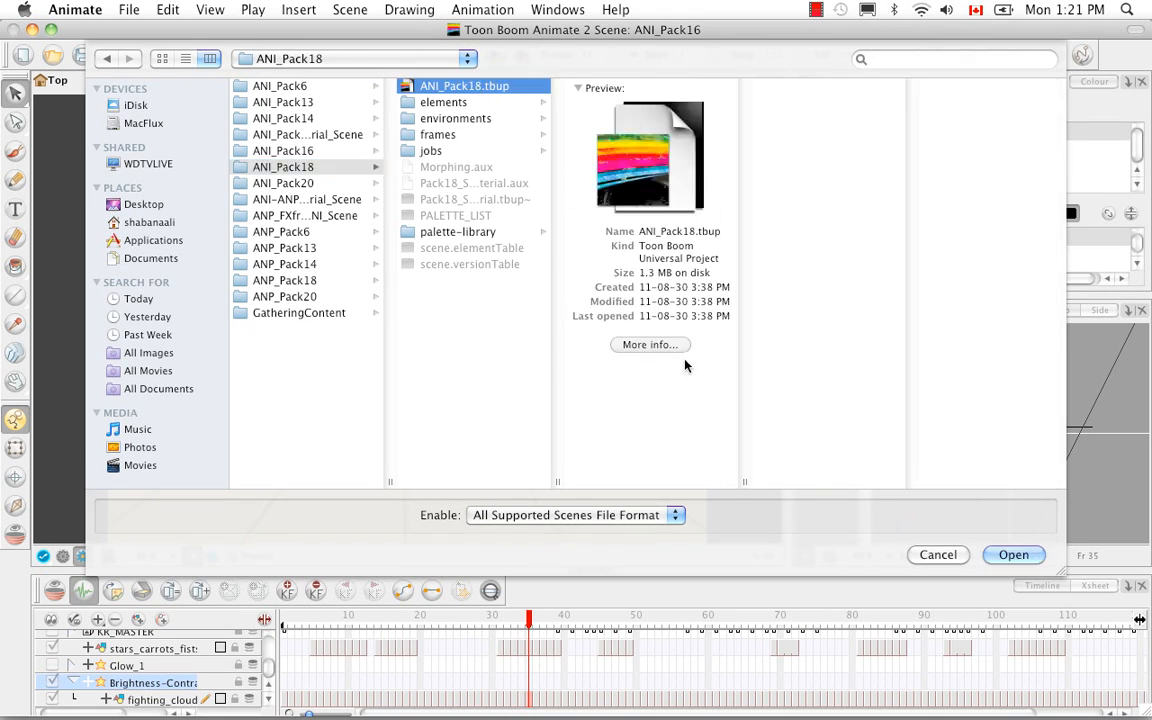
{"action": "left_click", "coordinate": [997, 560]}
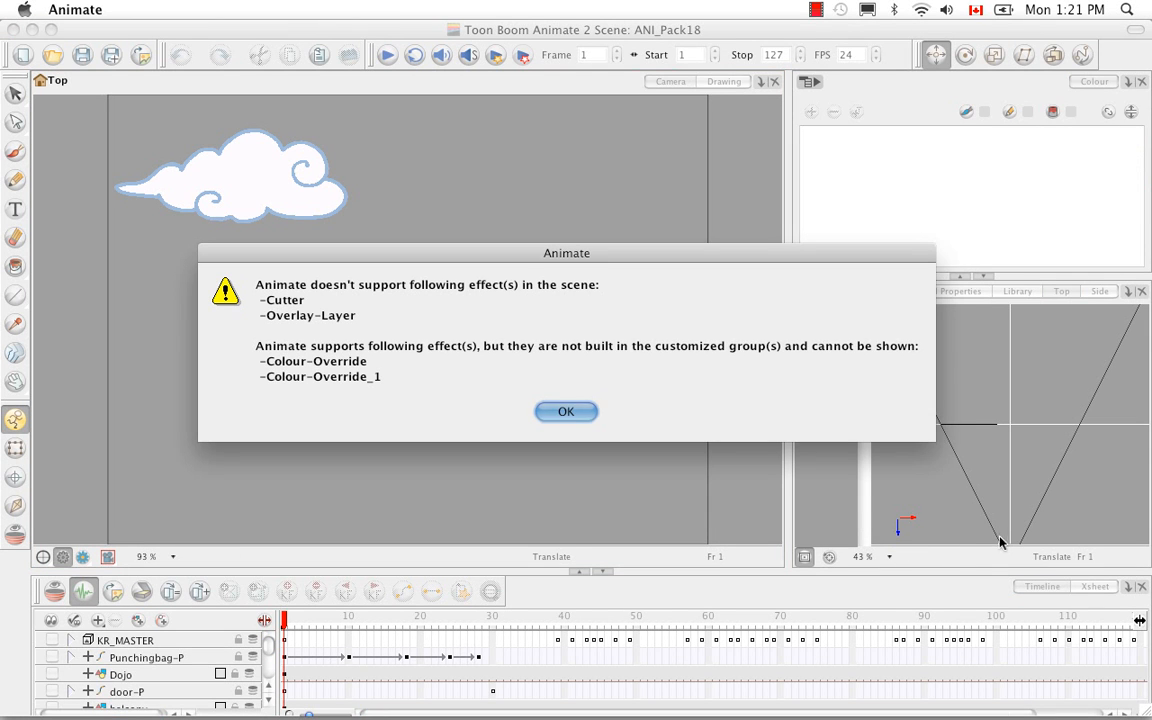
{"action": "left_click", "coordinate": [563, 413]}
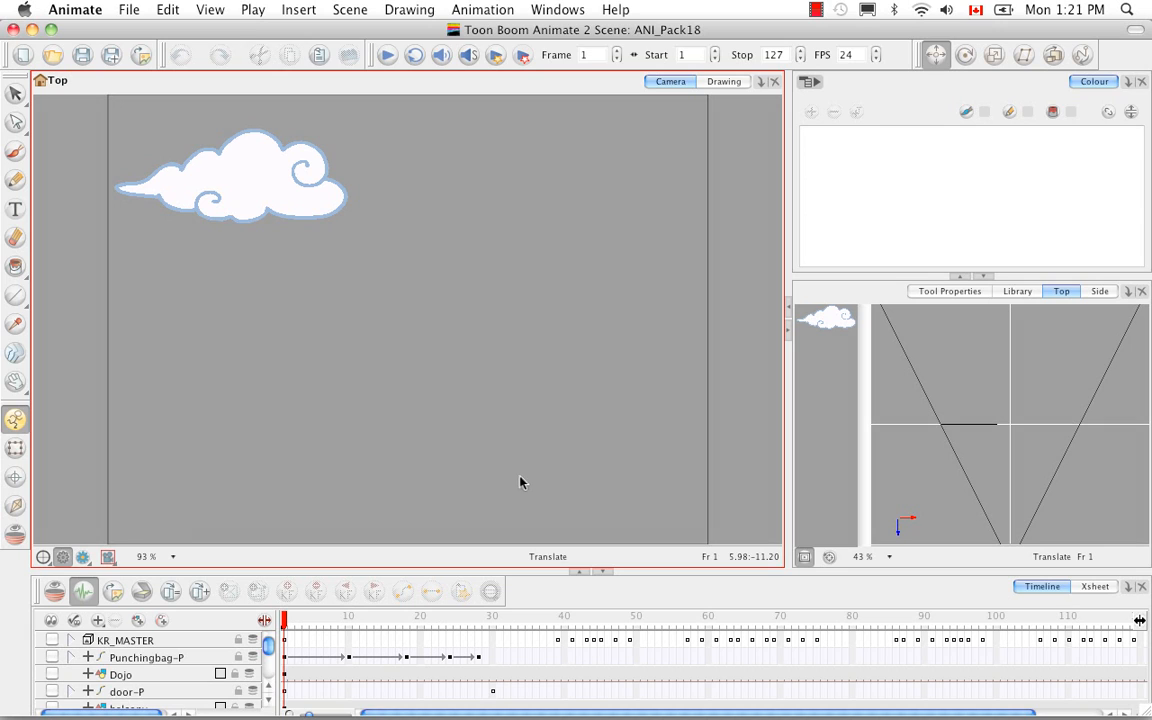
Play and scrub through the scene to check how the cloud moves across the Camera view
{"action": "left_click", "coordinate": [386, 55]}
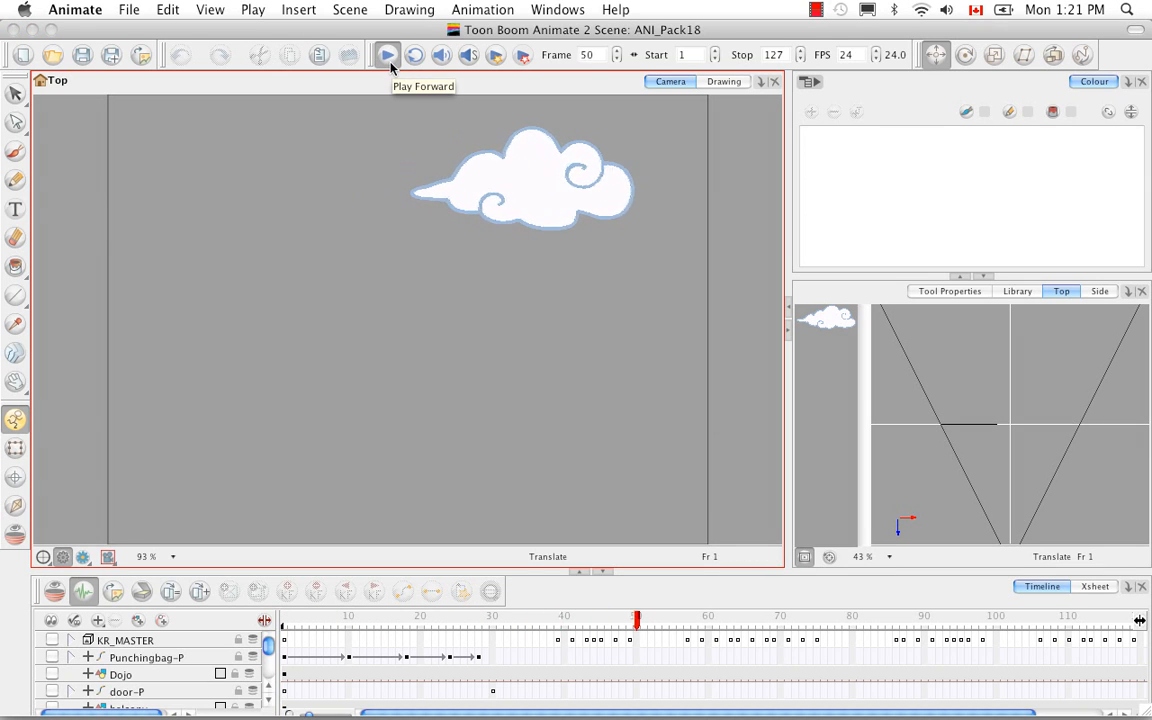
{"action": "left_click", "coordinate": [389, 58]}
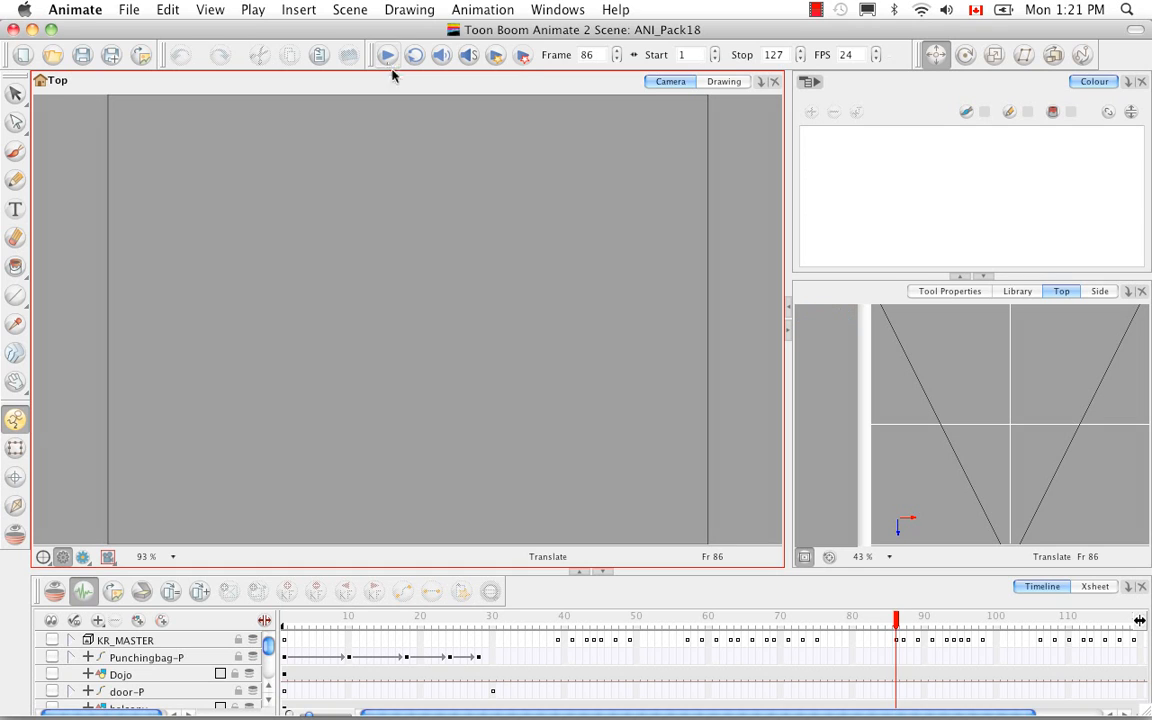
{"action": "left_click_drag", "start_coordinate": [895, 621], "coordinate": [382, 591]}
{"action": "left_click_drag", "start_coordinate": [285, 616], "coordinate": [237, 545]}
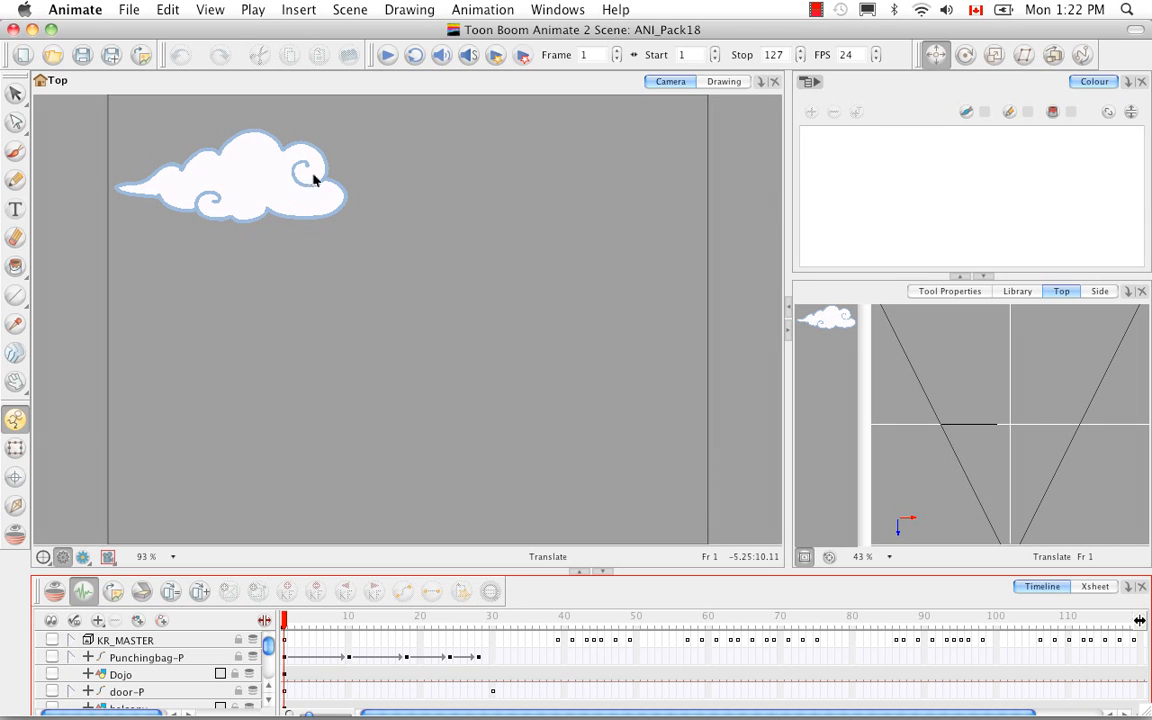
{"action": "left_click_drag", "start_coordinate": [298, 628], "coordinate": [701, 622]}
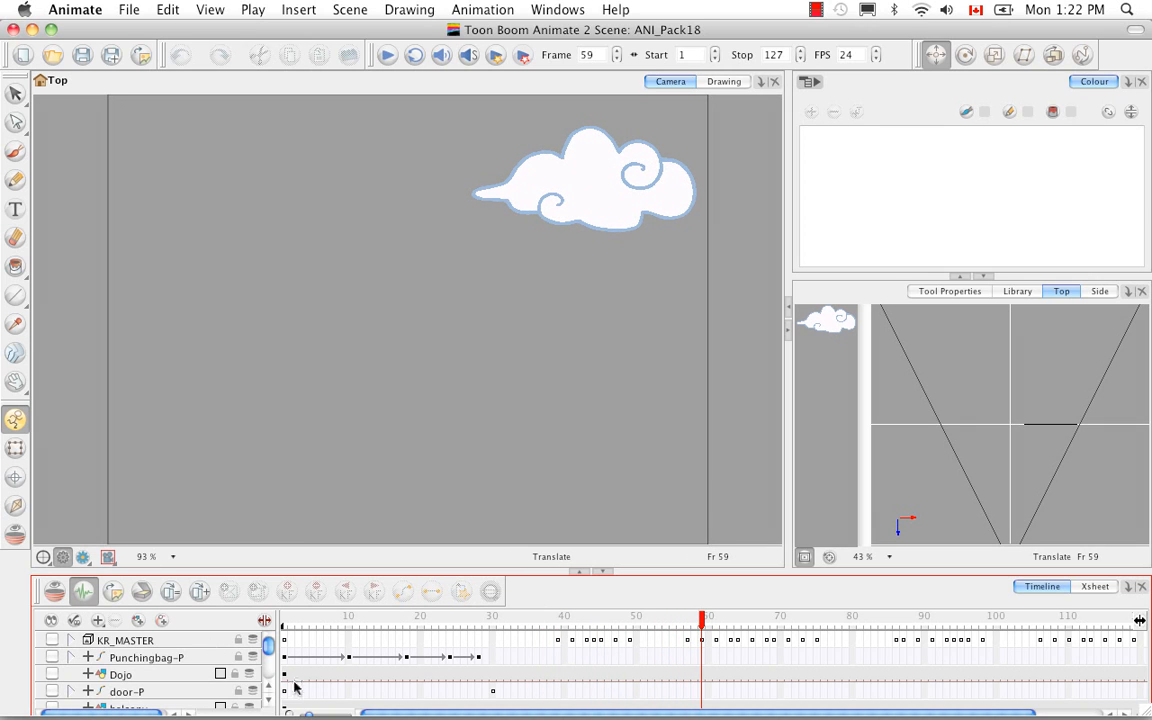
Shorten the scene so that it ends at frame 60
{"action": "left_click_drag", "start_coordinate": [1017, 712], "coordinate": [1087, 712]}
{"action": "left_click_drag", "start_coordinate": [616, 622], "coordinate": [623, 626]}
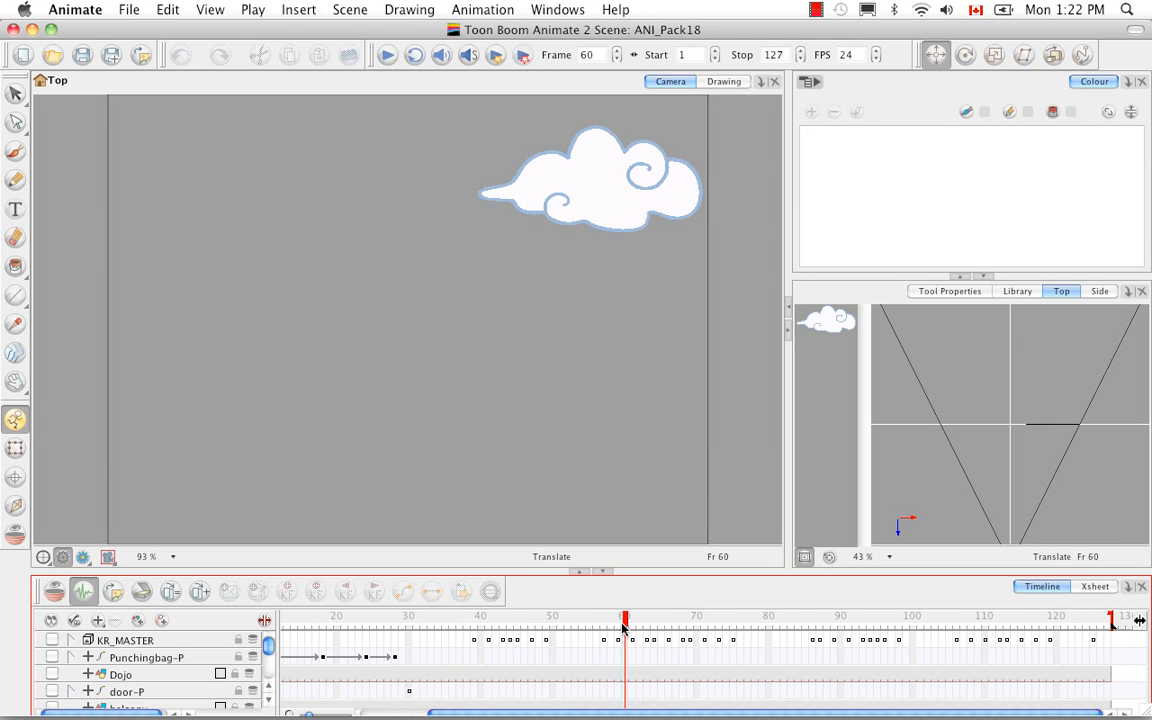
{"action": "left_click_drag", "start_coordinate": [1111, 620], "coordinate": [874, 622]}
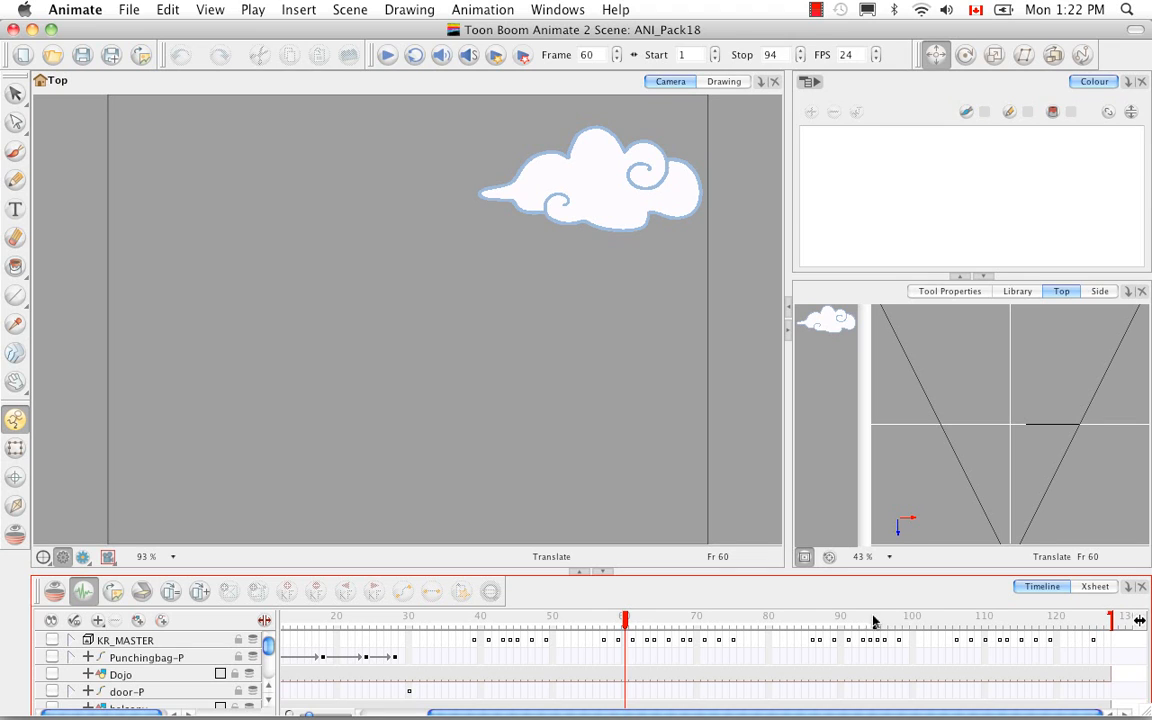
{"action": "mouse_move", "coordinate": [1112, 621]}
{"action": "left_mouse_down"}
{"action": "mouse_move", "coordinate": [818, 612]}
{"action": "mouse_move", "coordinate": [705, 637]}
{"action": "mouse_move", "coordinate": [633, 622]}
{"action": "left_mouse_up"}
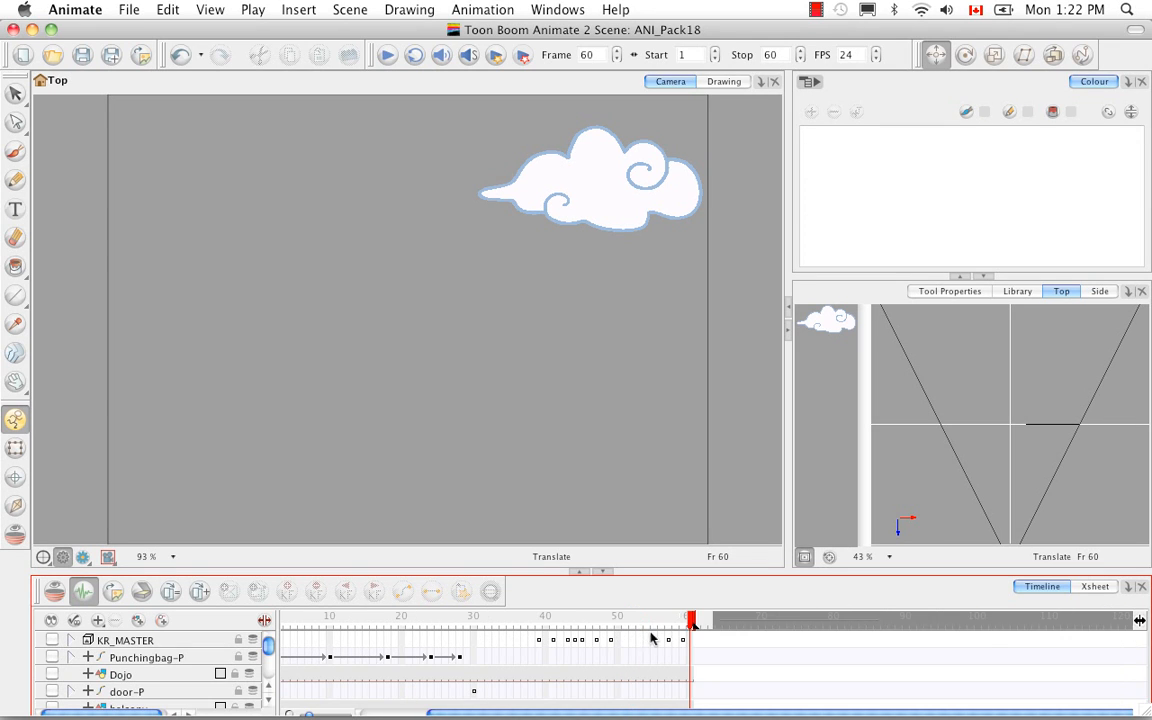
Enable the sky, Moutains03, Moutains02 and Moutains01 layers behind the cloud and play the scene
{"action": "left_click_drag", "start_coordinate": [268, 640], "coordinate": [267, 668]}
{"action": "left_click", "coordinate": [52, 666]}
{"action": "left_click", "coordinate": [52, 649]}
{"action": "left_click", "coordinate": [52, 633]}
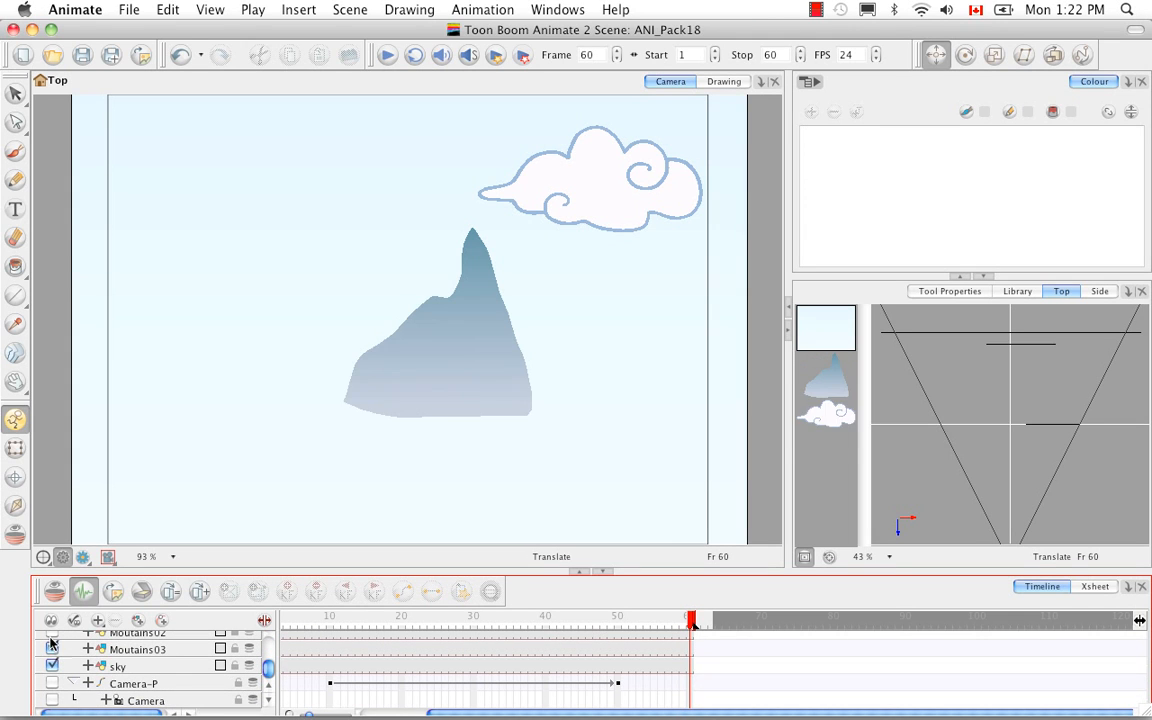
{"action": "scroll", "coordinate": [268, 693], "scroll_direction": "up", "scroll_amount": 2}
{"action": "left_click", "coordinate": [52, 649]}
{"action": "scroll", "coordinate": [334, 656], "scroll_direction": "up", "scroll_amount": 5}
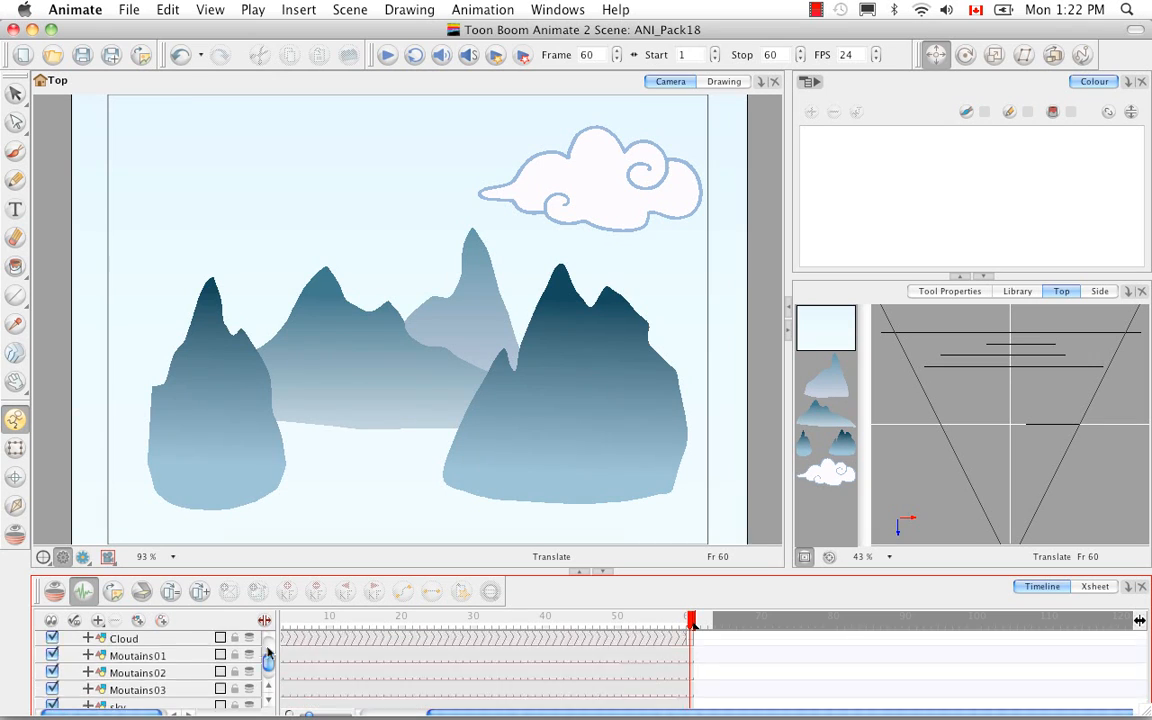
{"action": "left_click", "coordinate": [387, 55]}
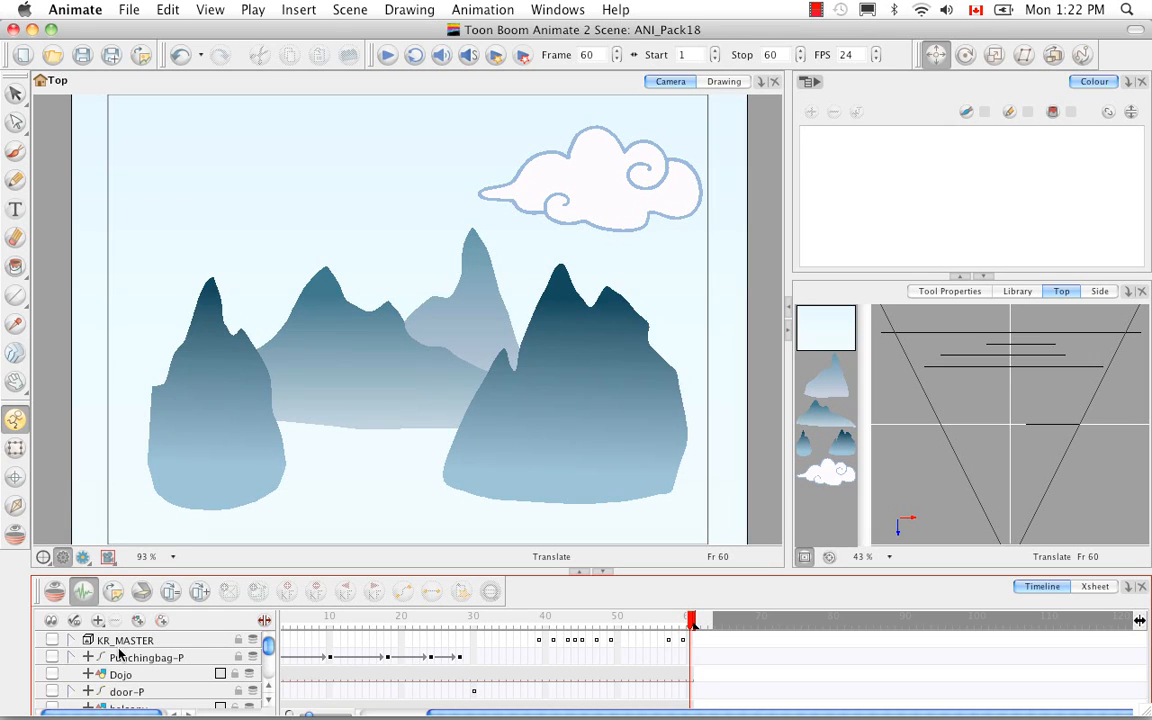
Add a Transparency effect layer to the timeline
{"action": "left_click", "coordinate": [97, 620]}
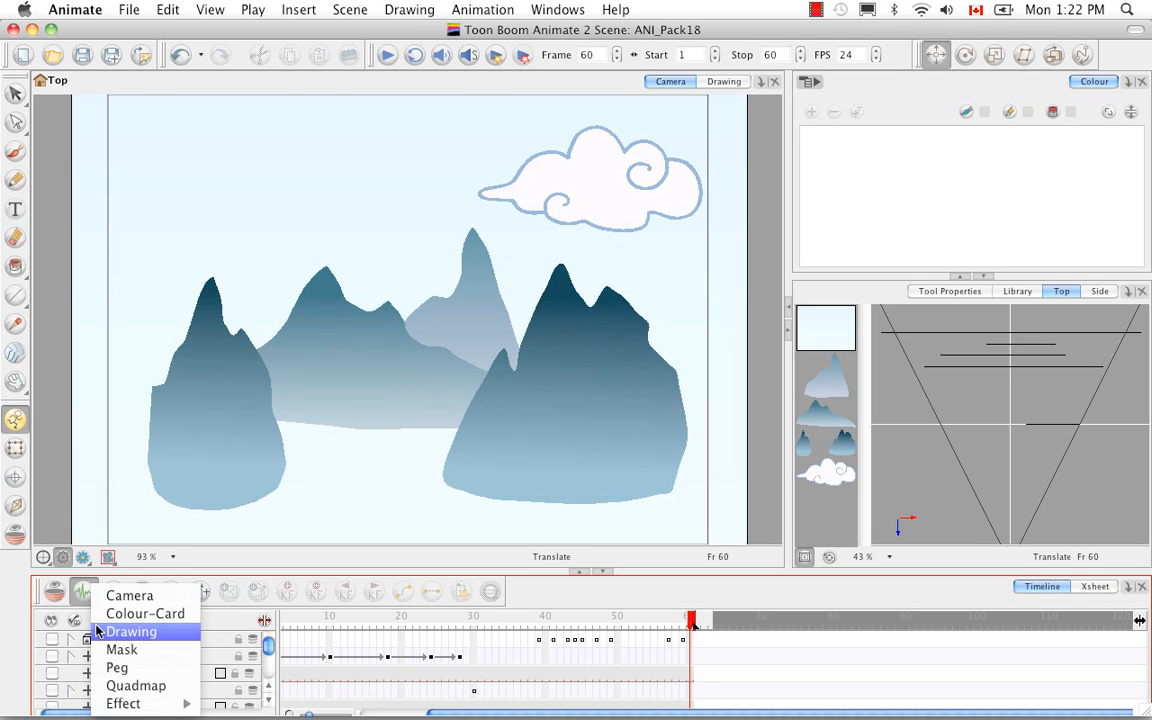
{"action": "mouse_move", "coordinate": [126, 704]}
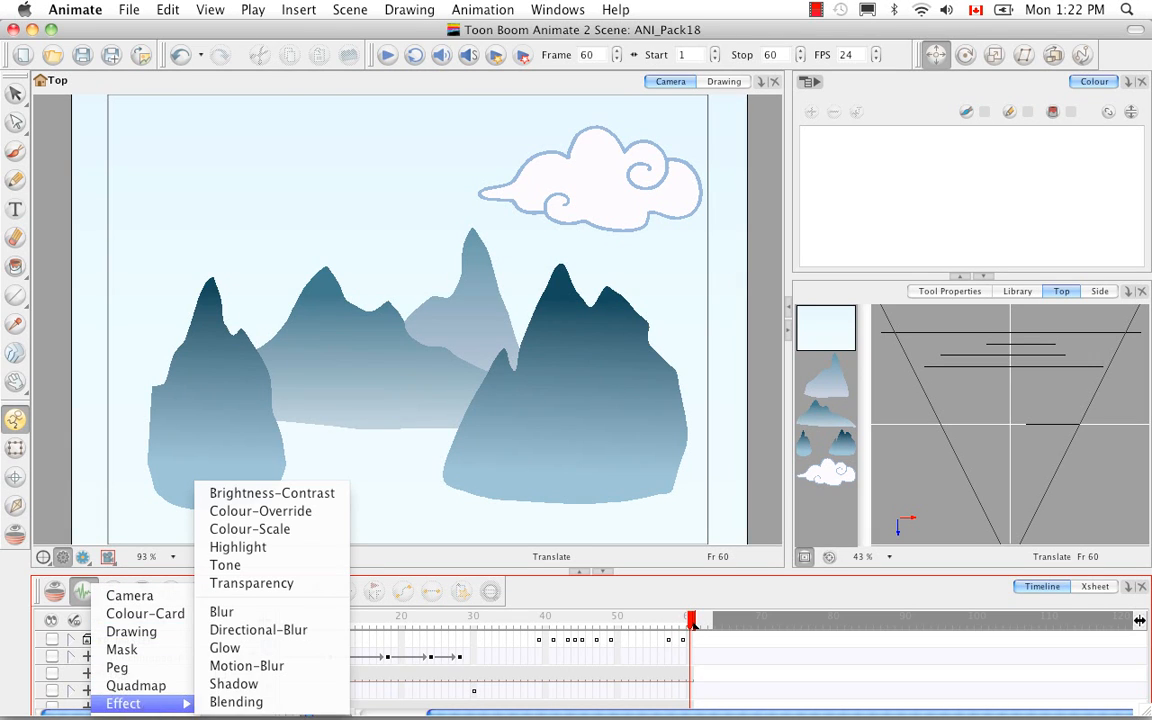
{"action": "left_click", "coordinate": [251, 583]}
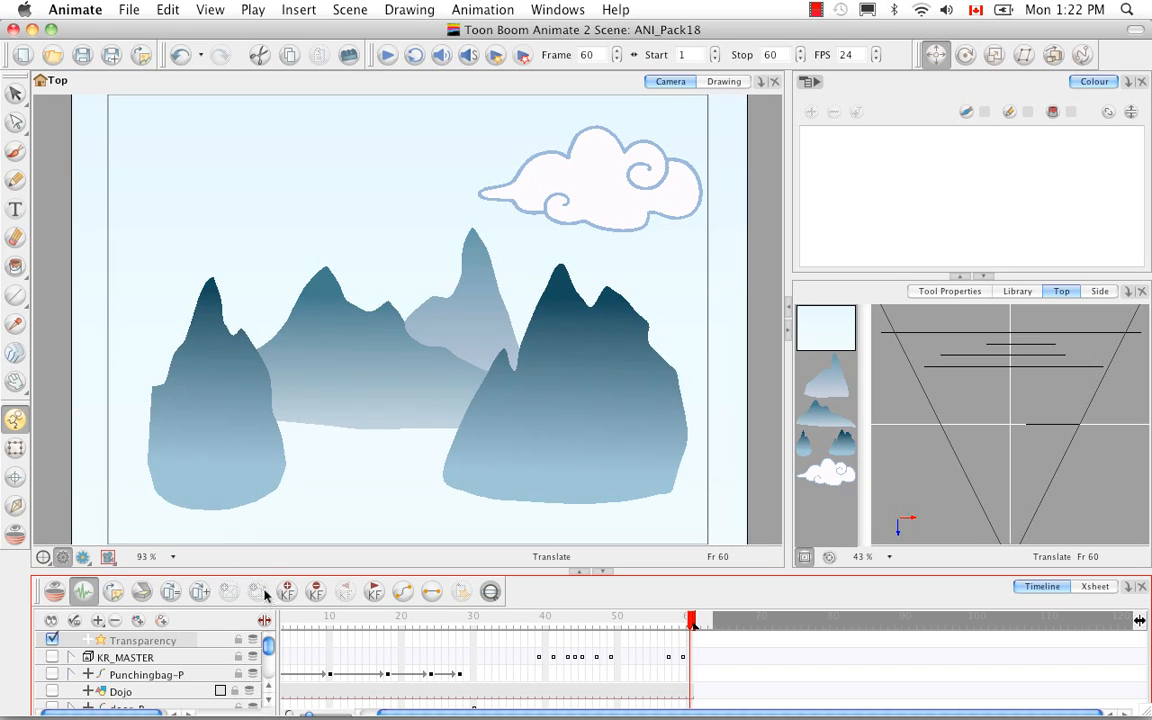
Parent the Cloud layer to the Transparency effect in the timeline
{"action": "left_click", "coordinate": [268, 703]}
{"action": "left_click", "coordinate": [268, 703]}
{"action": "left_click", "coordinate": [150, 639]}
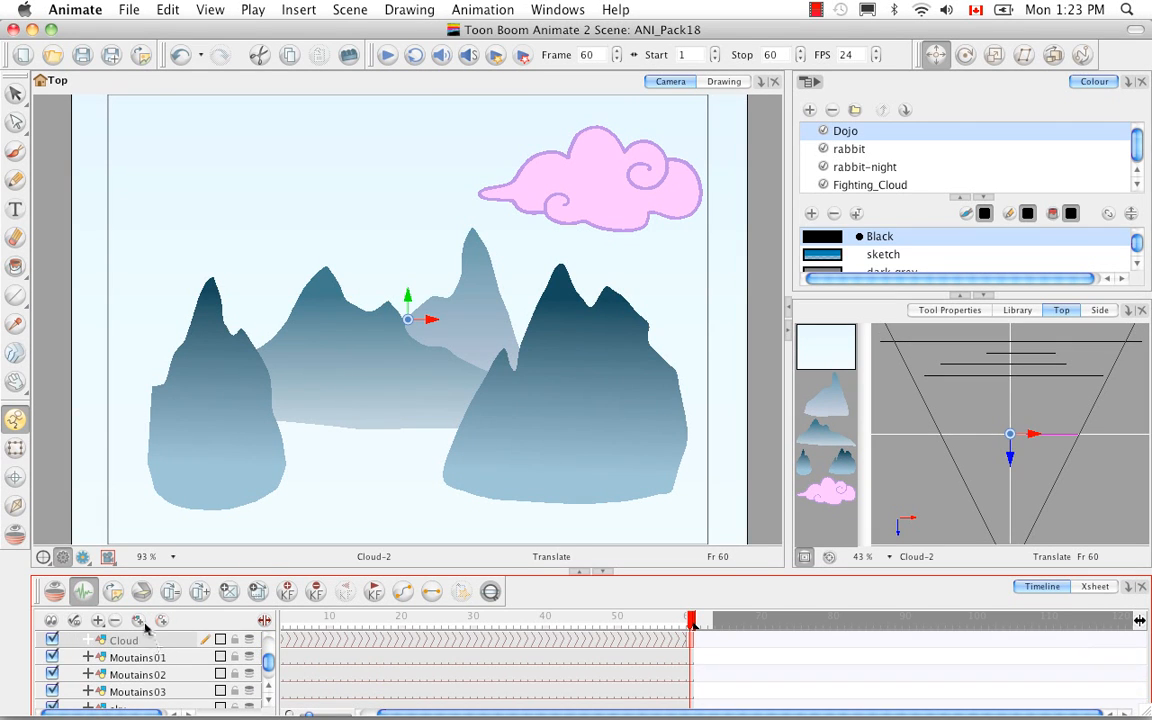
{"action": "scroll", "coordinate": [147, 632], "scroll_direction": "up", "scroll_amount": 5}
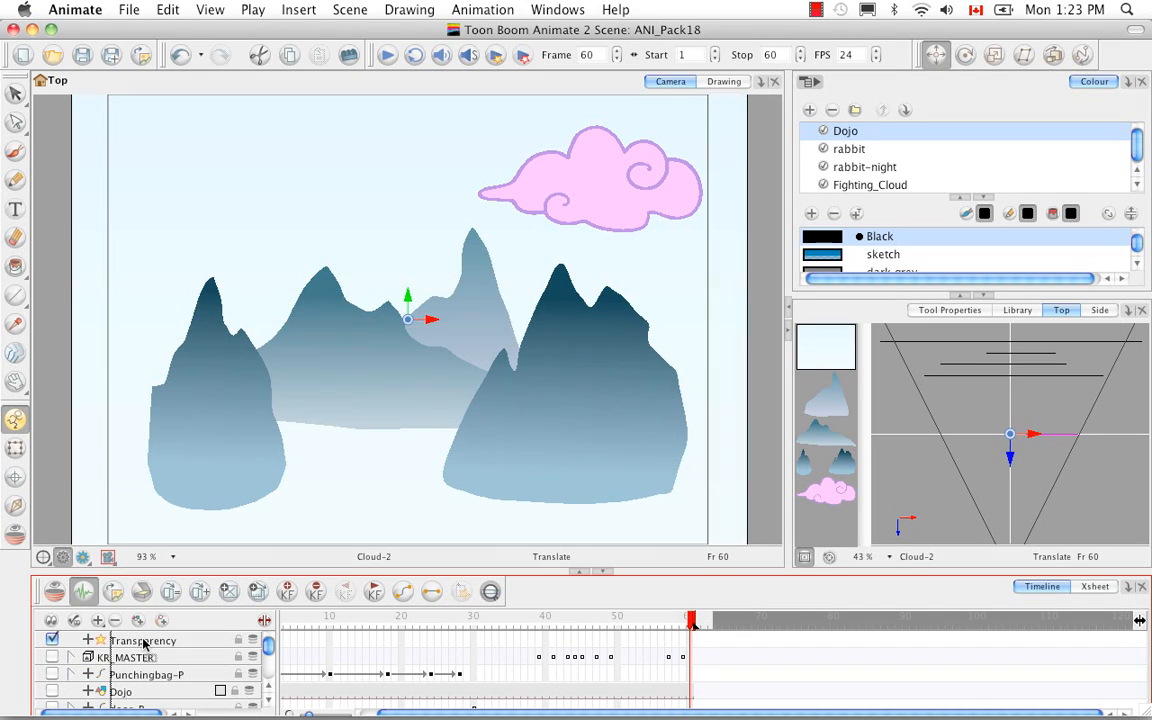
{"action": "left_click_drag", "start_coordinate": [145, 645], "coordinate": [147, 648]}
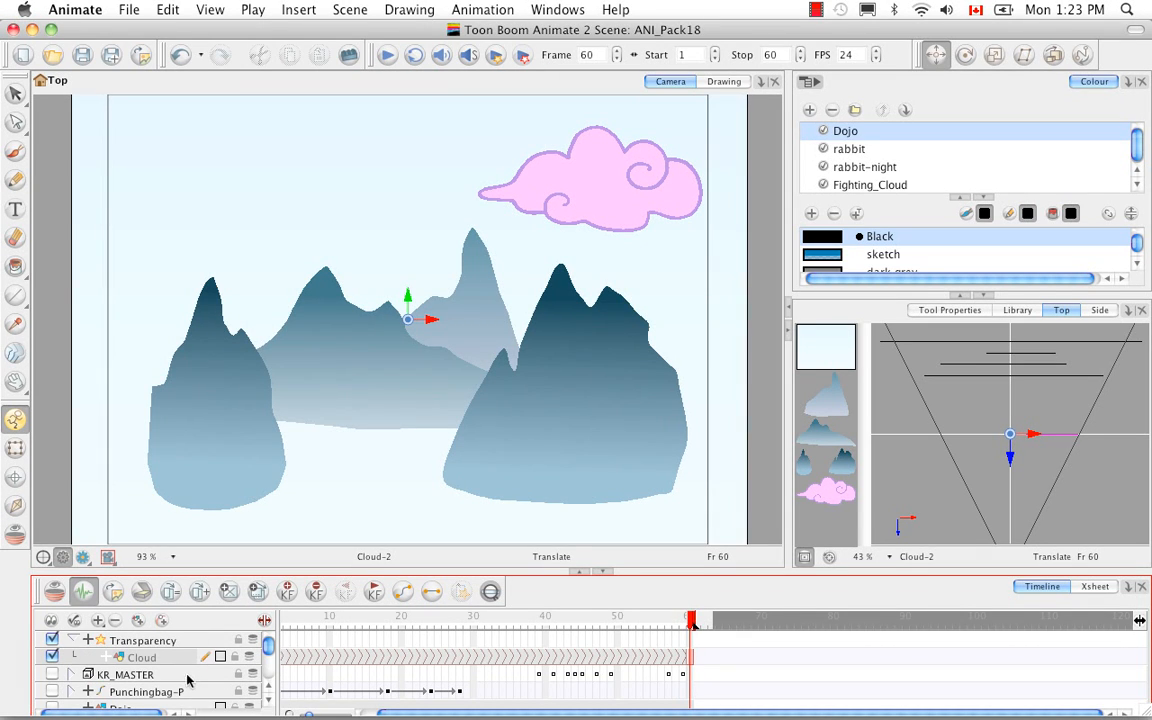
Return to frame 1 and render the Camera view to preview the cloud's transparency
{"action": "left_click_drag", "start_coordinate": [618, 617], "coordinate": [245, 620]}
{"action": "left_click", "coordinate": [82, 556]}
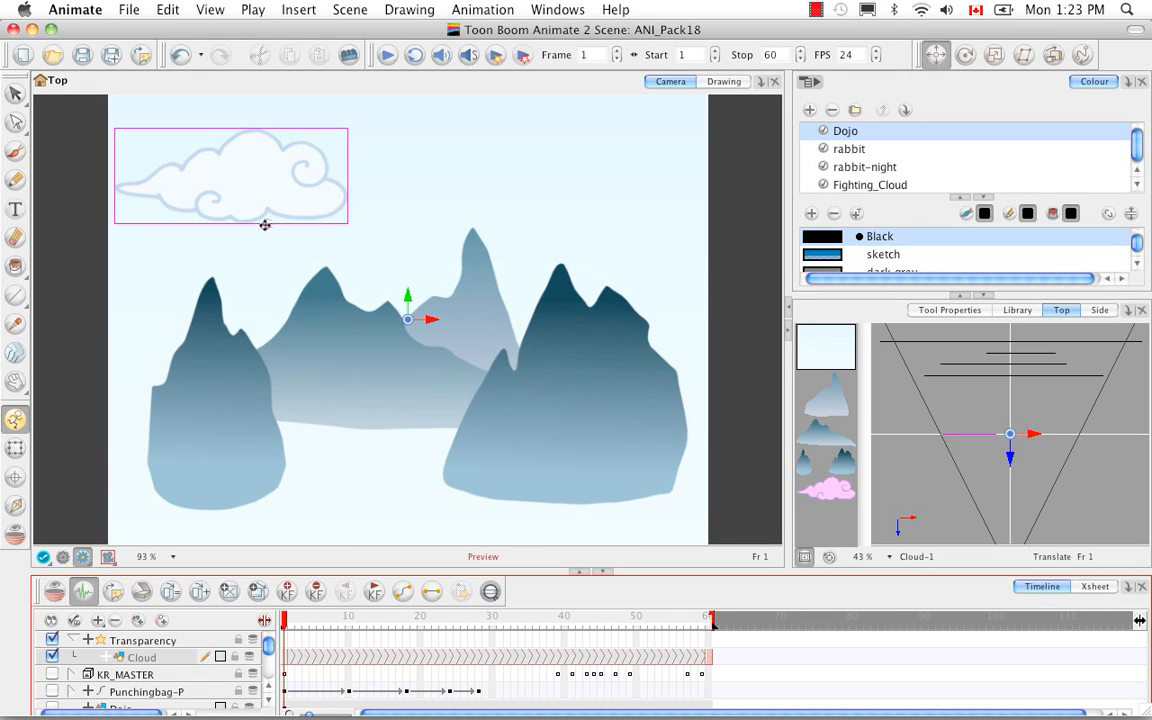
Try the cloud's Transparency effect at 100 and 0, restore it to 50, and close its properties
{"action": "double_click", "coordinate": [158, 641]}
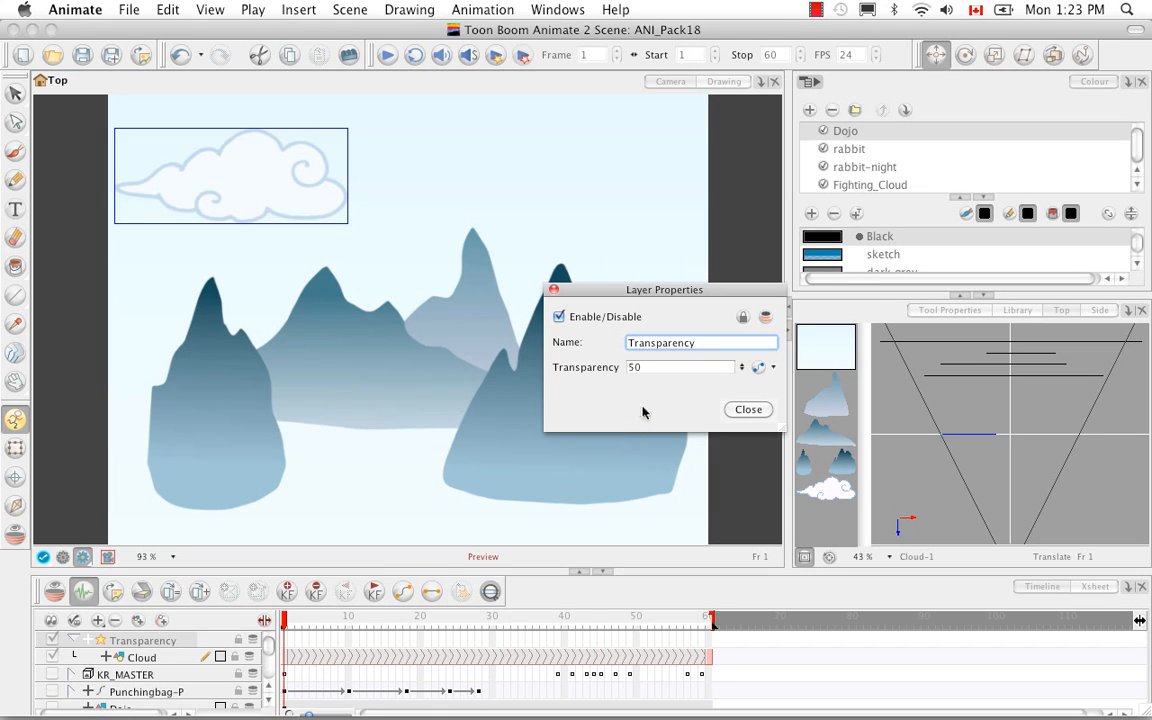
{"action": "key", "text": "Tab"}
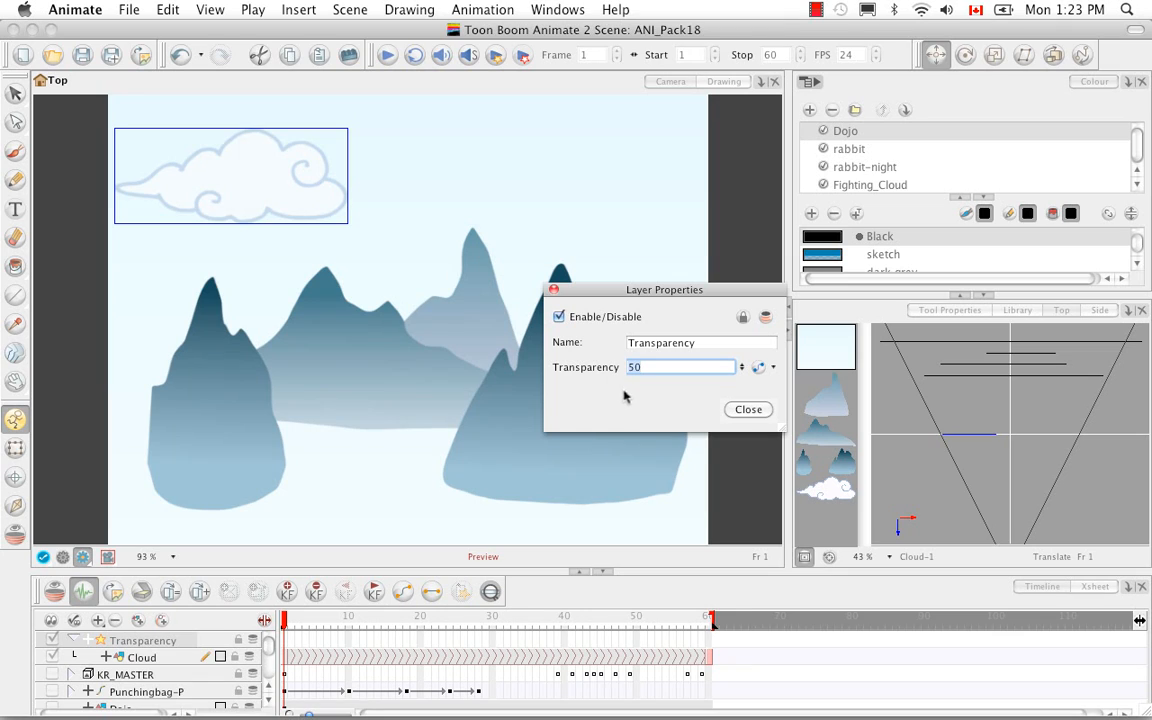
{"action": "type", "text": "100"}
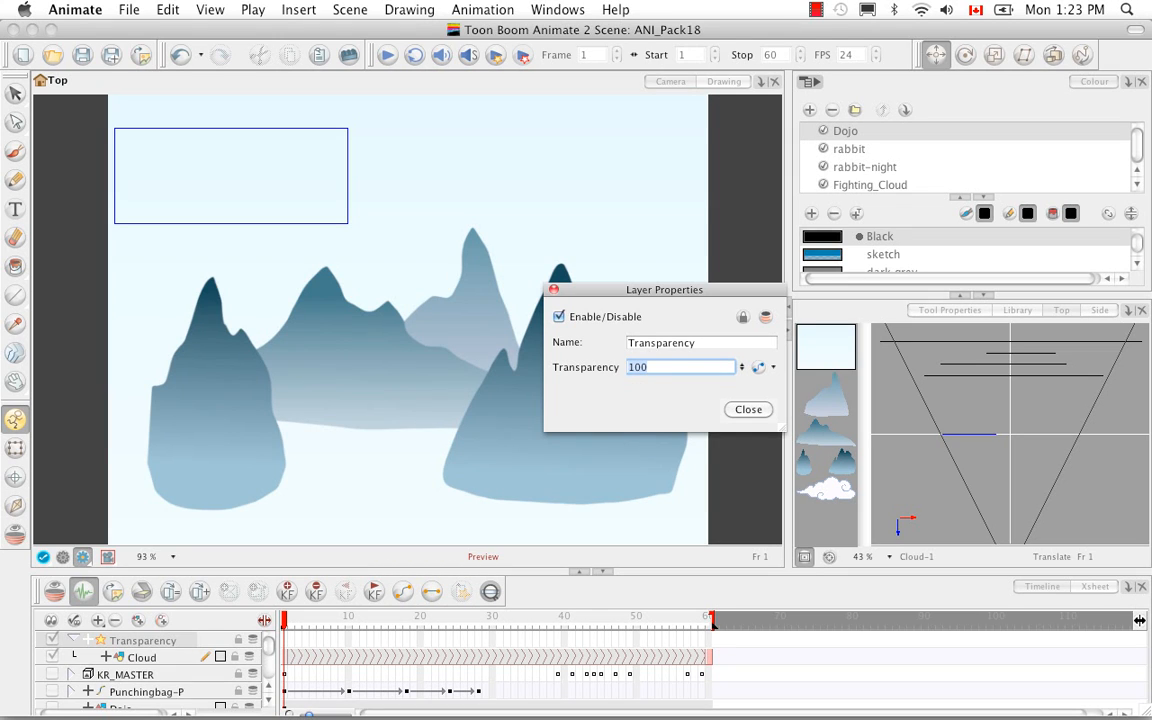
{"action": "key", "text": "BackSpace"}
{"action": "type", "text": "0"}
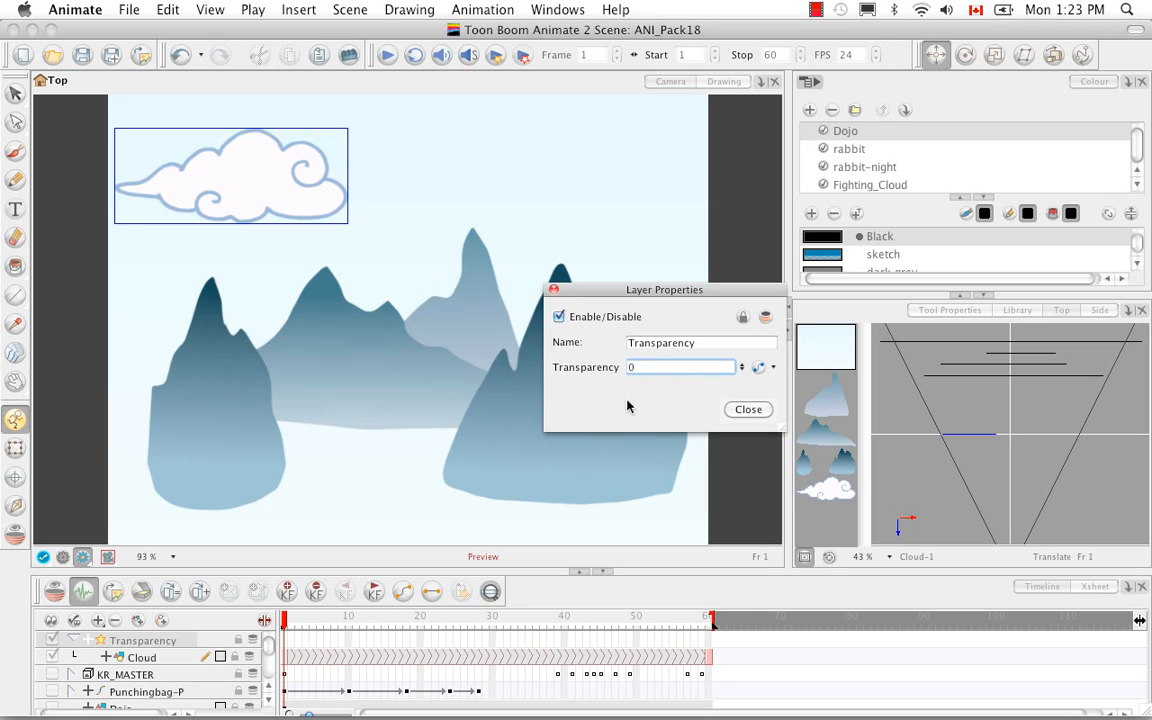
{"action": "type", "text": "50"}
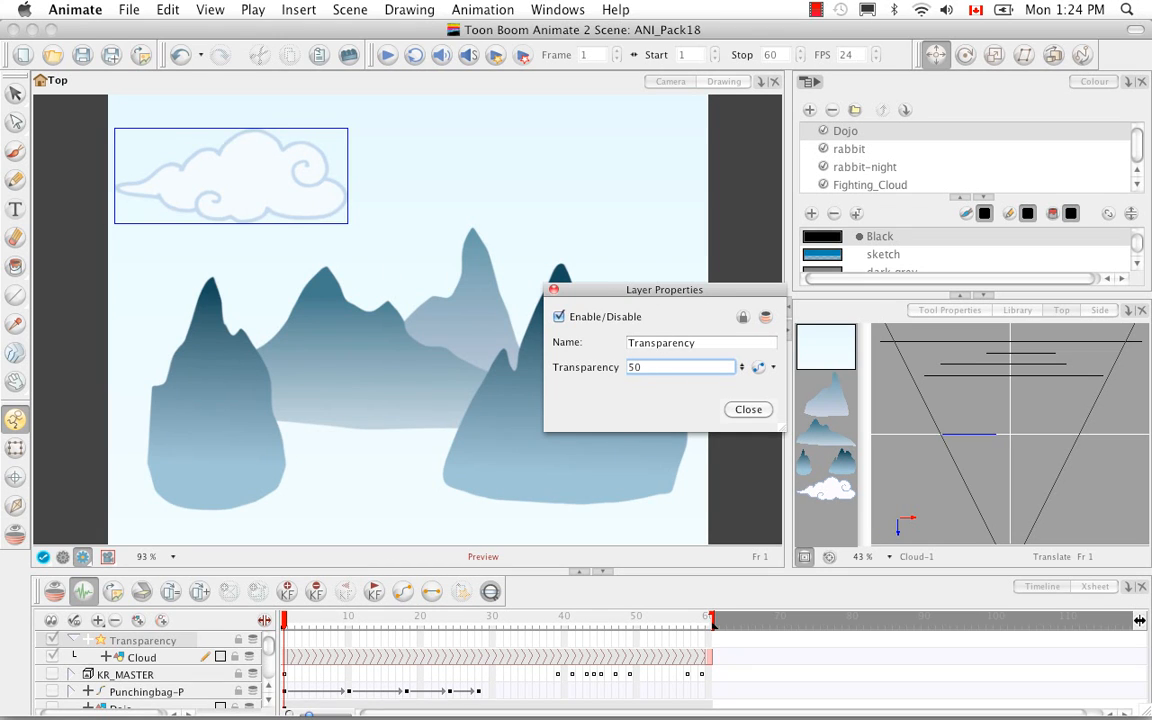
{"action": "left_click", "coordinate": [745, 409]}
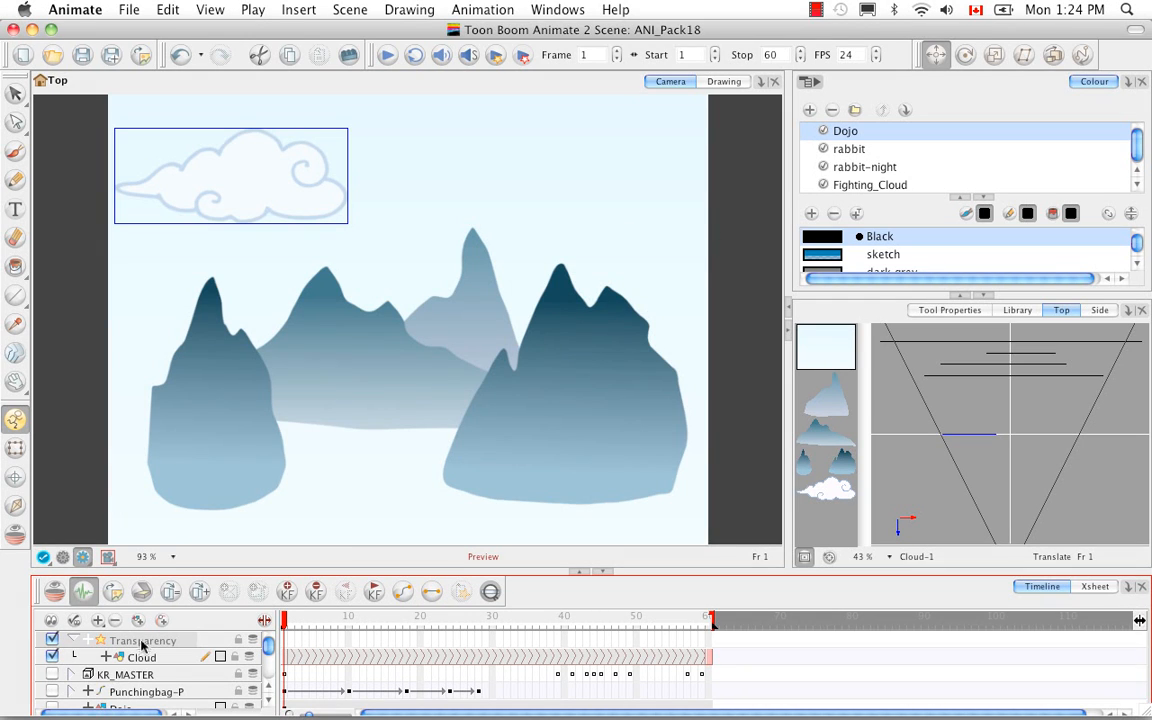
Add a Mask effect layer to the timeline, collapse the Transparency effect and parent it to the Mask effect
{"action": "left_click", "coordinate": [97, 621]}
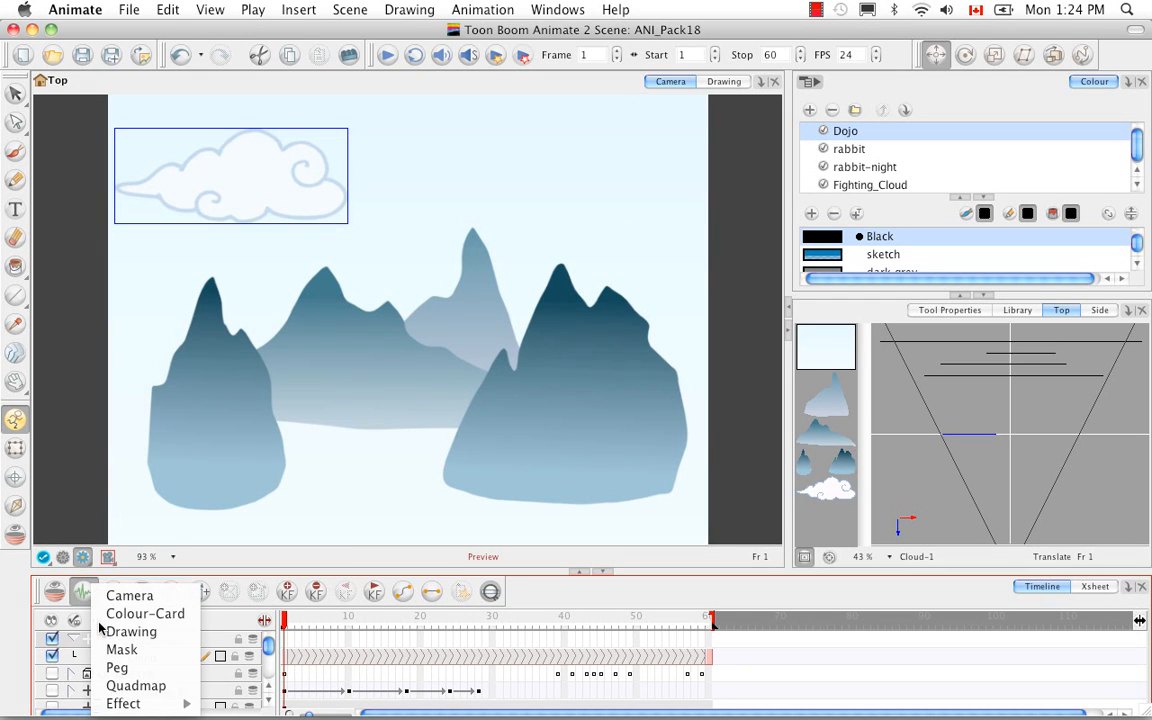
{"action": "left_click", "coordinate": [113, 650]}
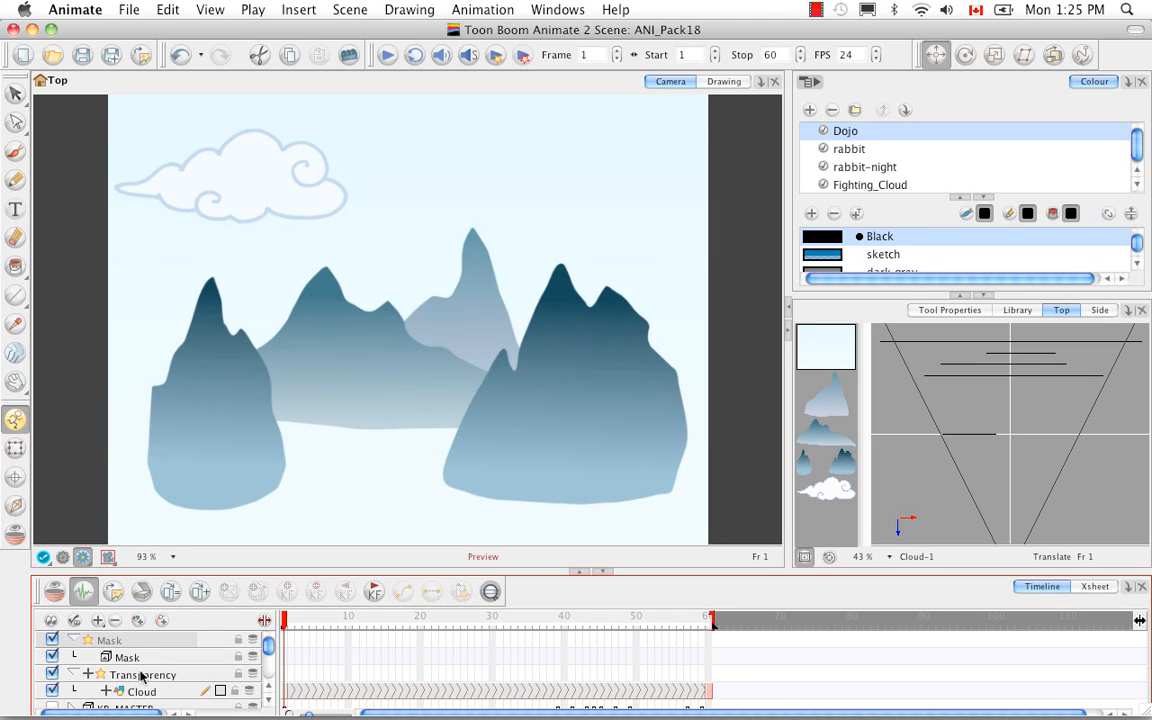
{"action": "left_click", "coordinate": [74, 673]}
{"action": "left_click", "coordinate": [143, 676]}
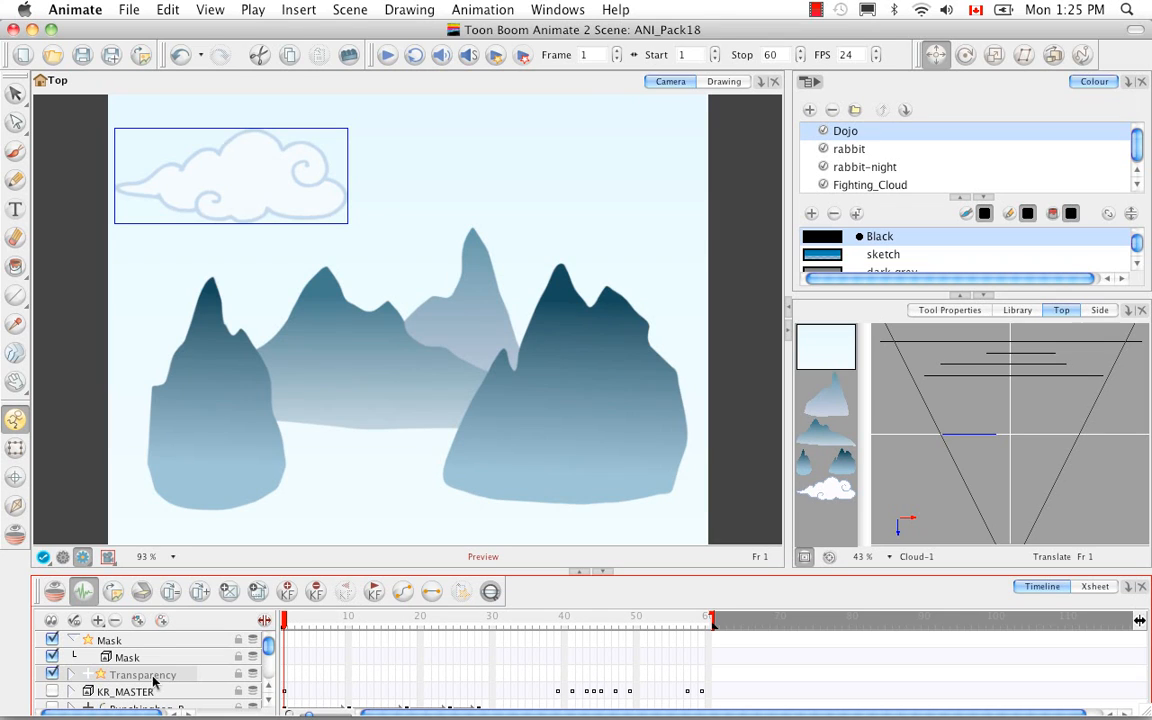
{"action": "left_click_drag", "start_coordinate": [151, 657], "coordinate": [167, 677]}
{"action": "left_click", "coordinate": [92, 674]}
{"action": "left_click", "coordinate": [94, 674]}
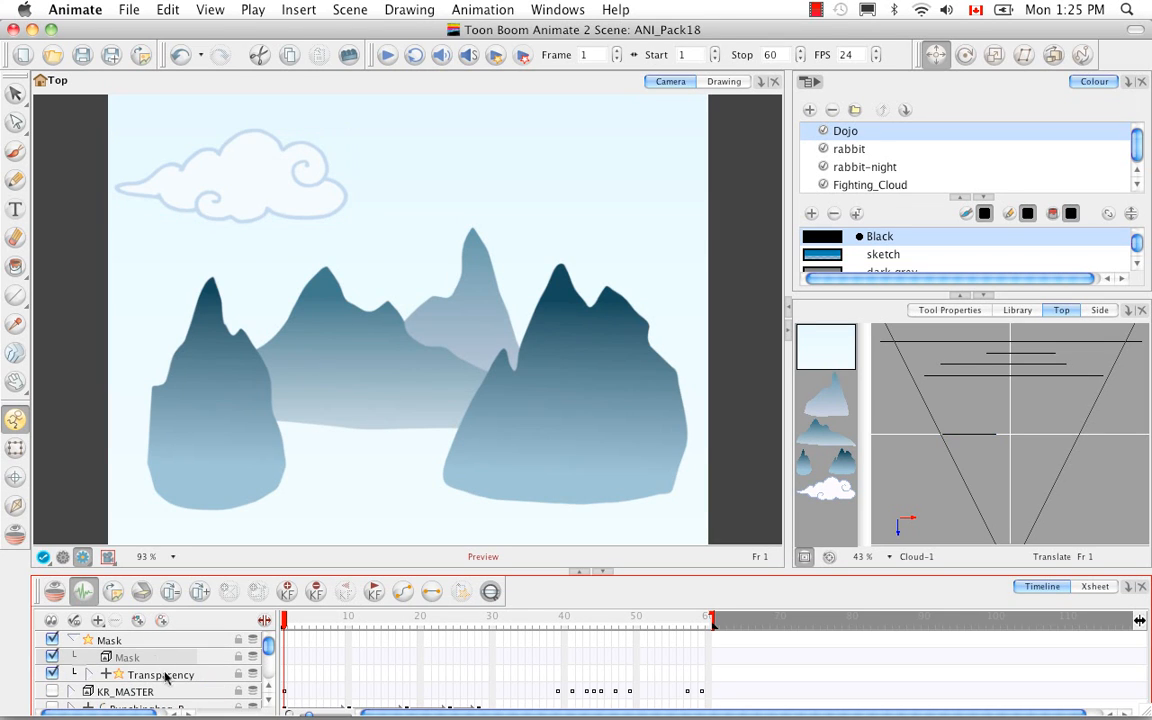
Add a drawing layer under the Mask effect and name it Mask_Matte
{"action": "left_click", "coordinate": [138, 621]}
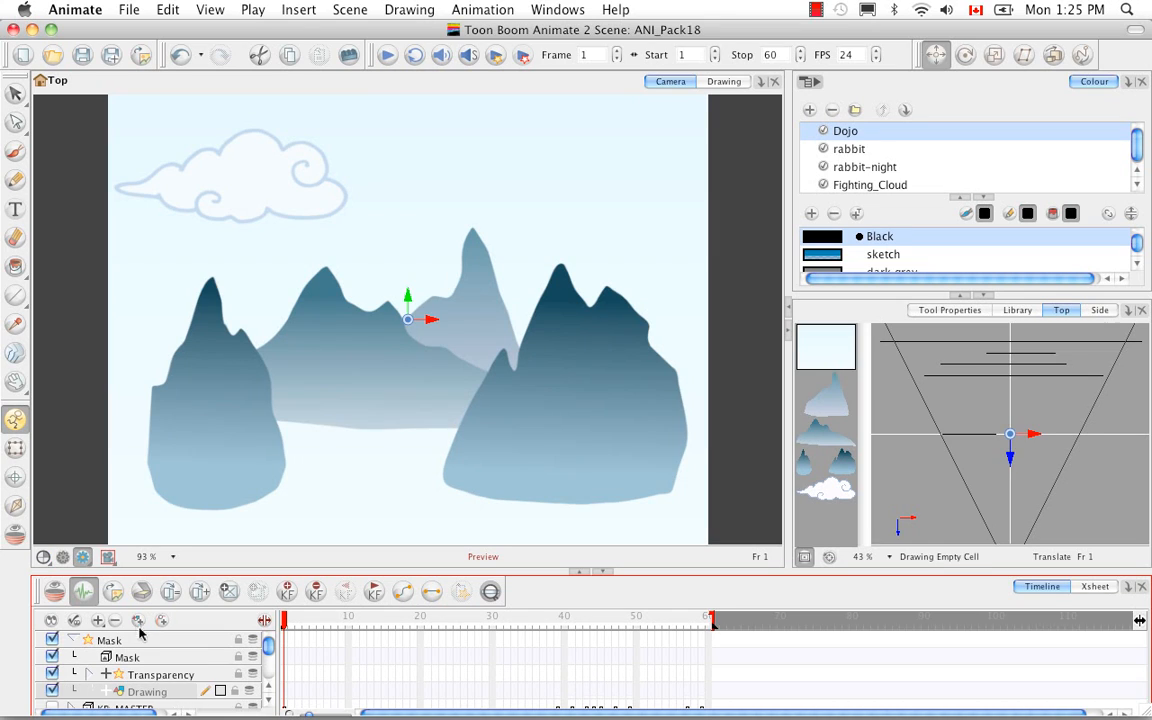
{"action": "double_click", "coordinate": [147, 691]}
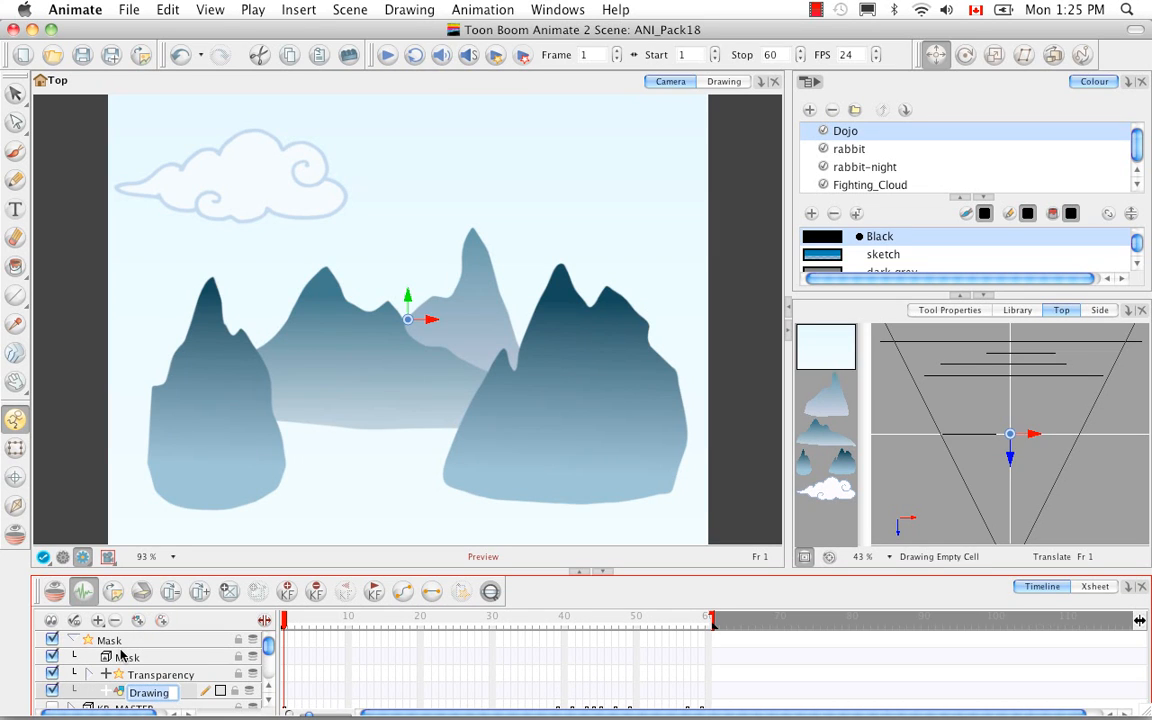
{"action": "key", "text": "BackSpace"}
{"action": "type", "text": "Mask_Matte"}
{"action": "key", "text": "Return"}
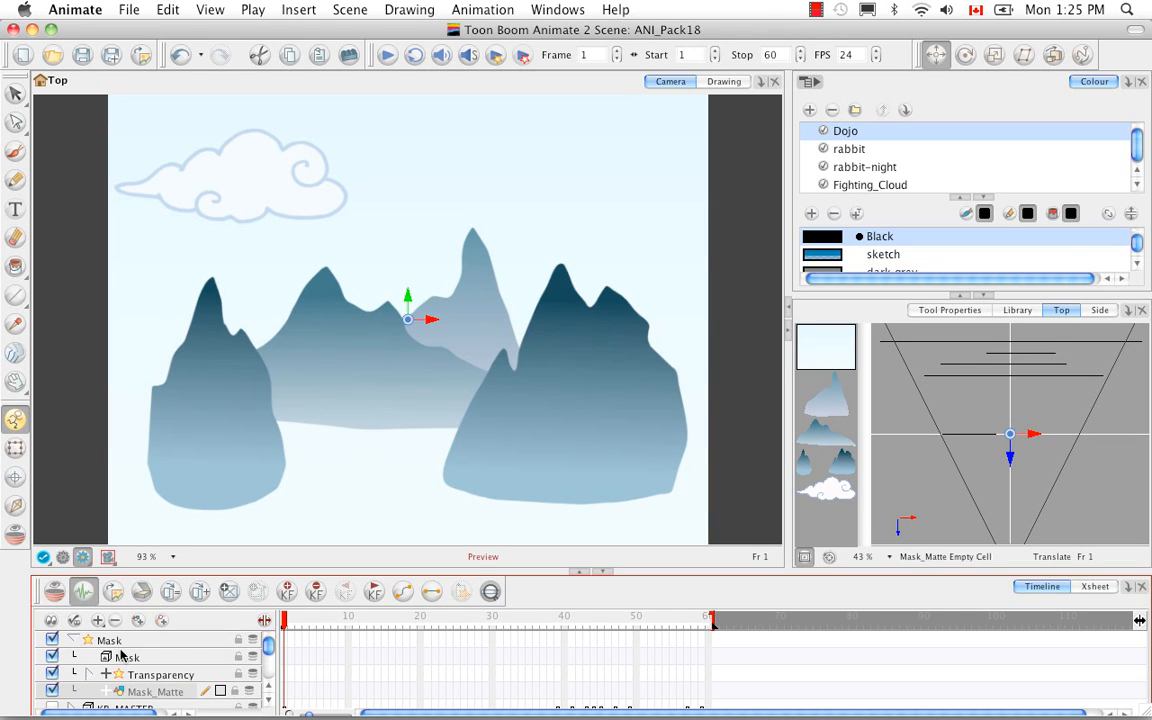
Brush a tall oval in the sky beside the tallest peak on Mask_Matte, using the light table, and fill it with Black
{"action": "left_click", "coordinate": [57, 505]}
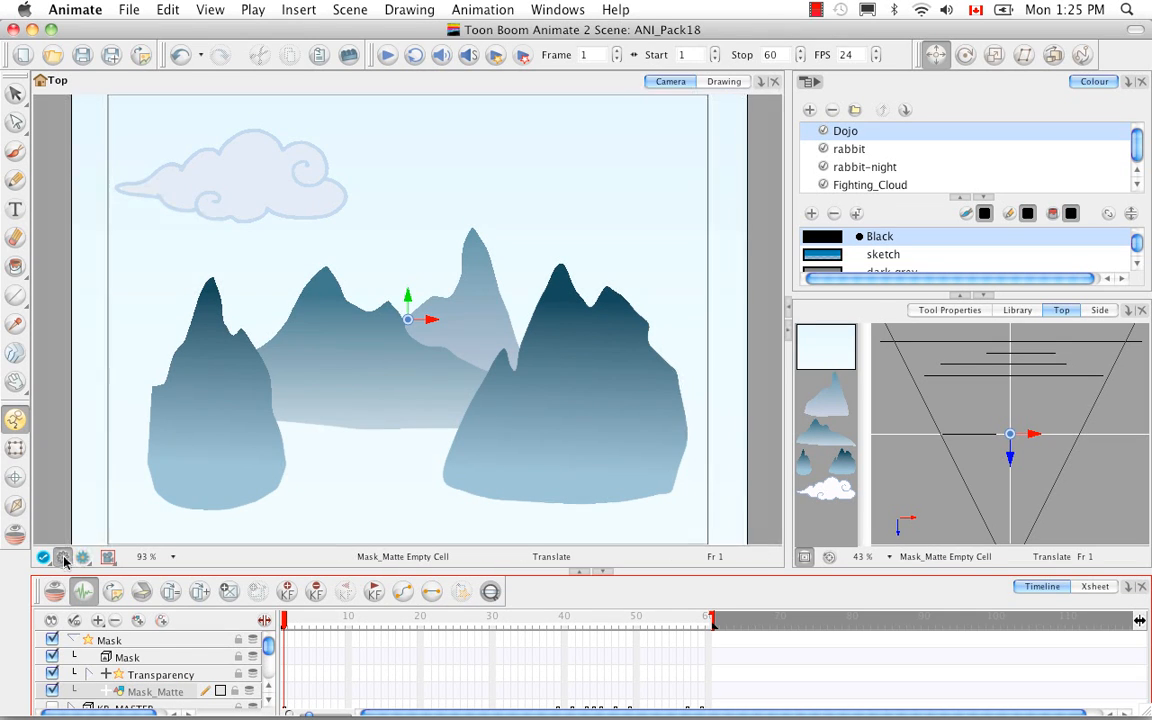
{"action": "left_click", "coordinate": [724, 81]}
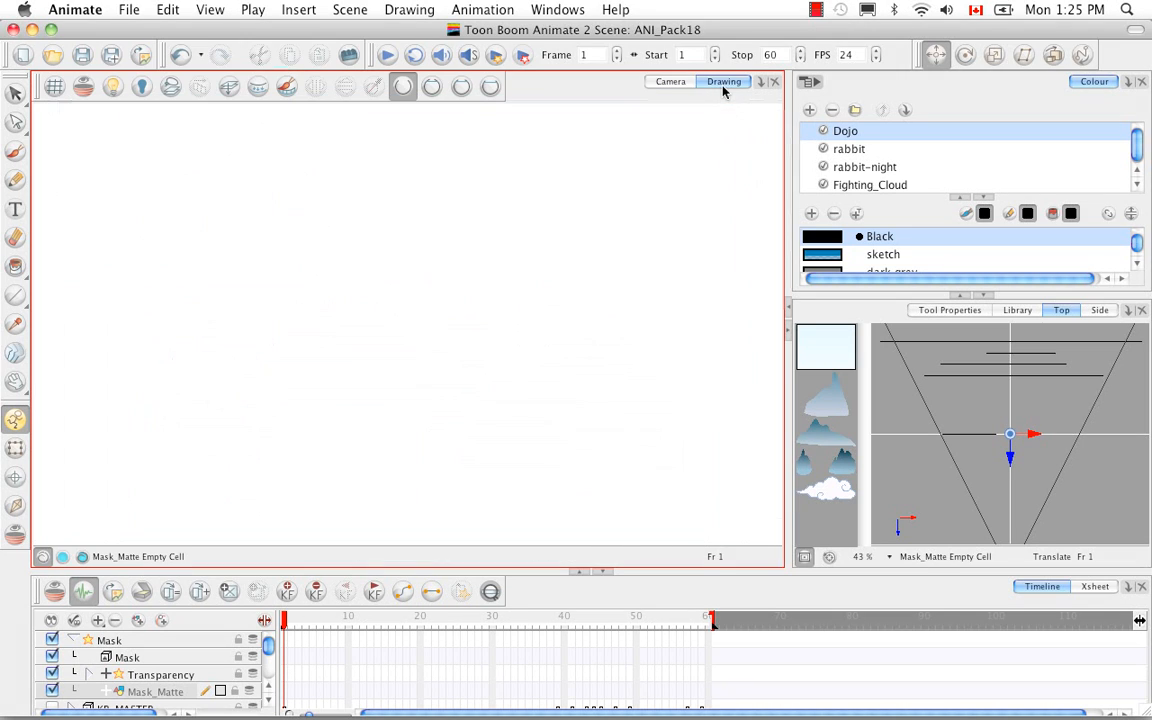
{"action": "left_click", "coordinate": [119, 90]}
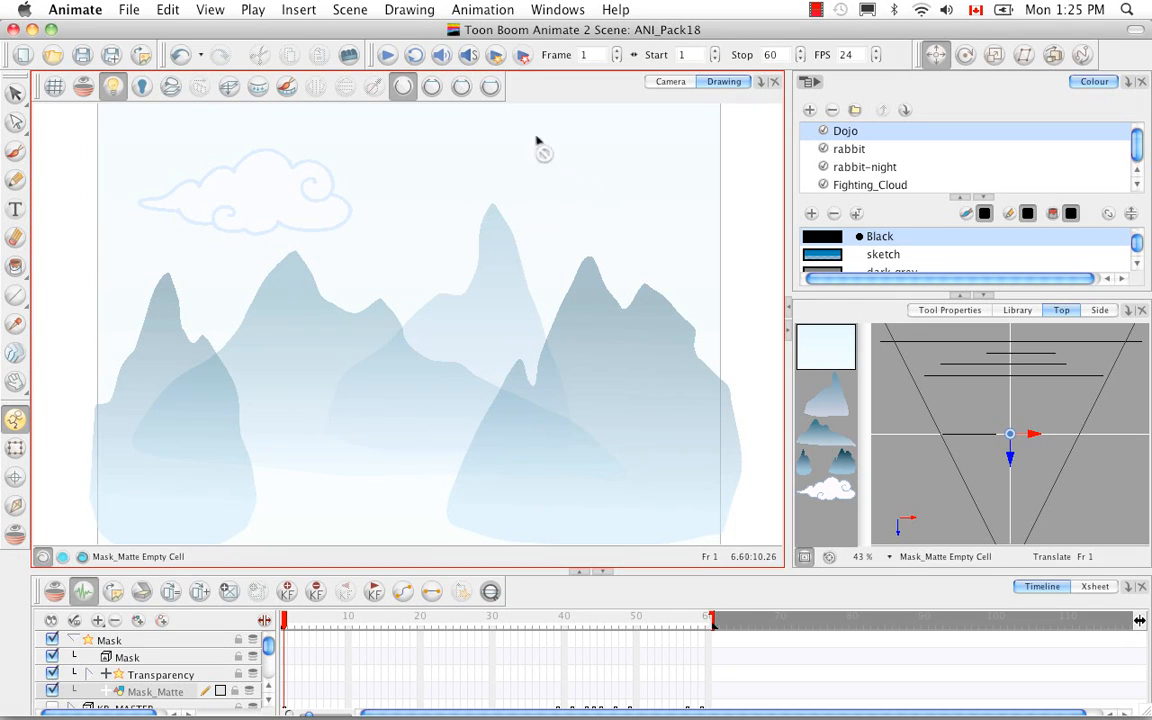
{"action": "left_click", "coordinate": [15, 150]}
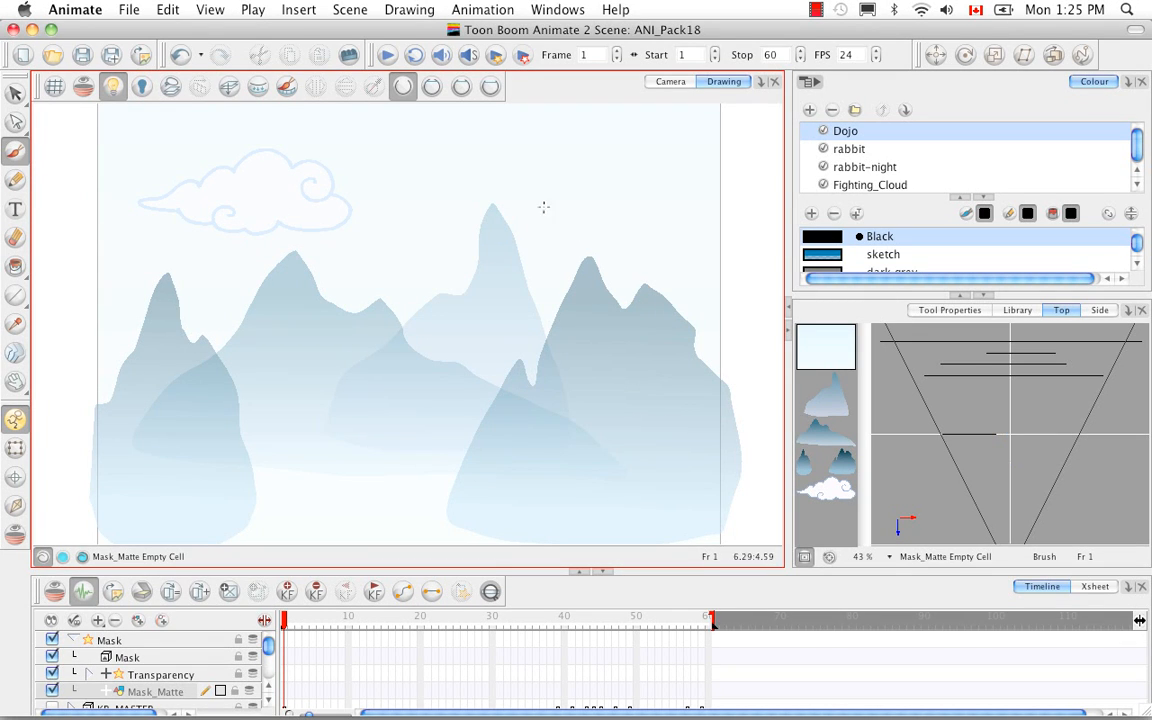
{"action": "mouse_move", "coordinate": [530, 135]}
{"action": "left_mouse_down"}
{"action": "mouse_move", "coordinate": [514, 229]}
{"action": "mouse_move", "coordinate": [553, 234]}
{"action": "mouse_move", "coordinate": [562, 167]}
{"action": "mouse_move", "coordinate": [529, 133]}
{"action": "left_mouse_up"}
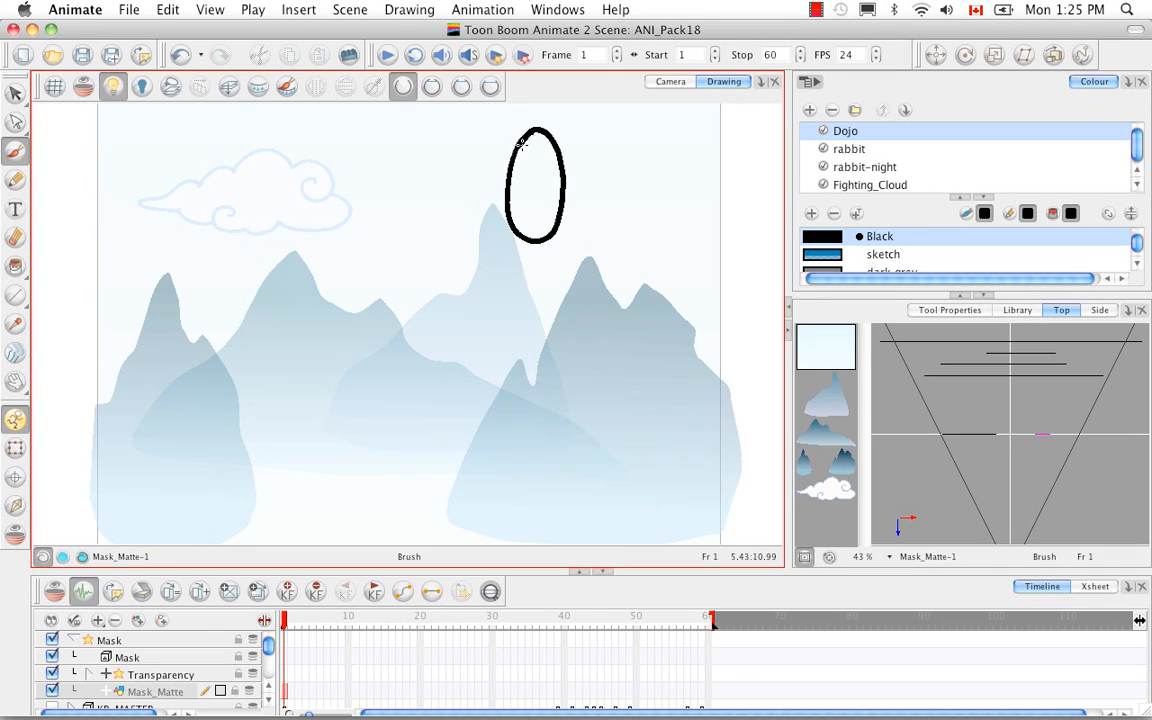
{"action": "key", "text": "alt+i"}
{"action": "left_click", "coordinate": [535, 178]}
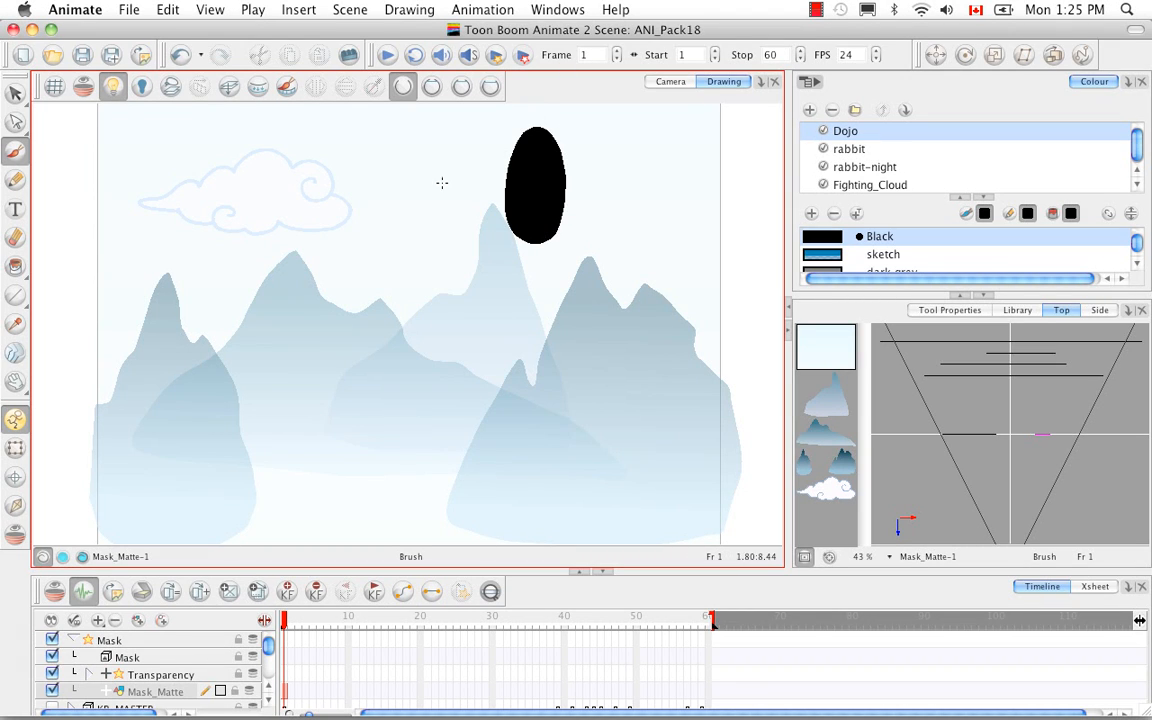
Duplicate the Mask_Matte layer and parent the duplicate to the Mask effect's matte module
{"action": "right_click", "coordinate": [190, 692]}
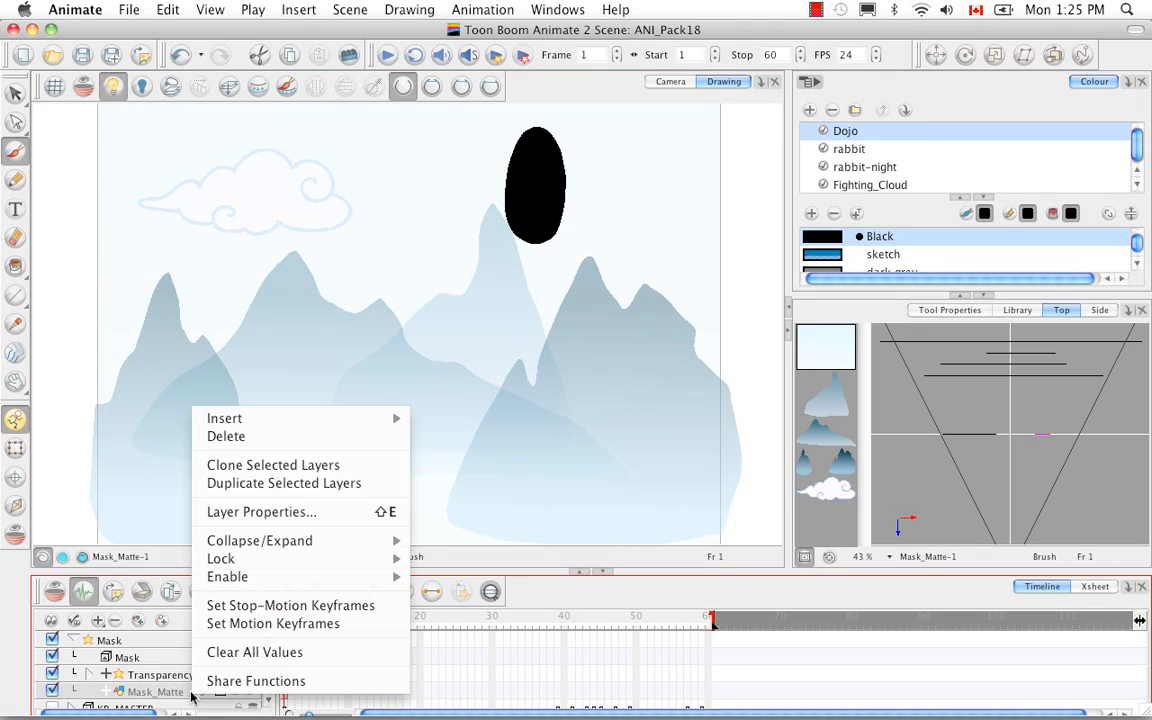
{"action": "left_click", "coordinate": [266, 485]}
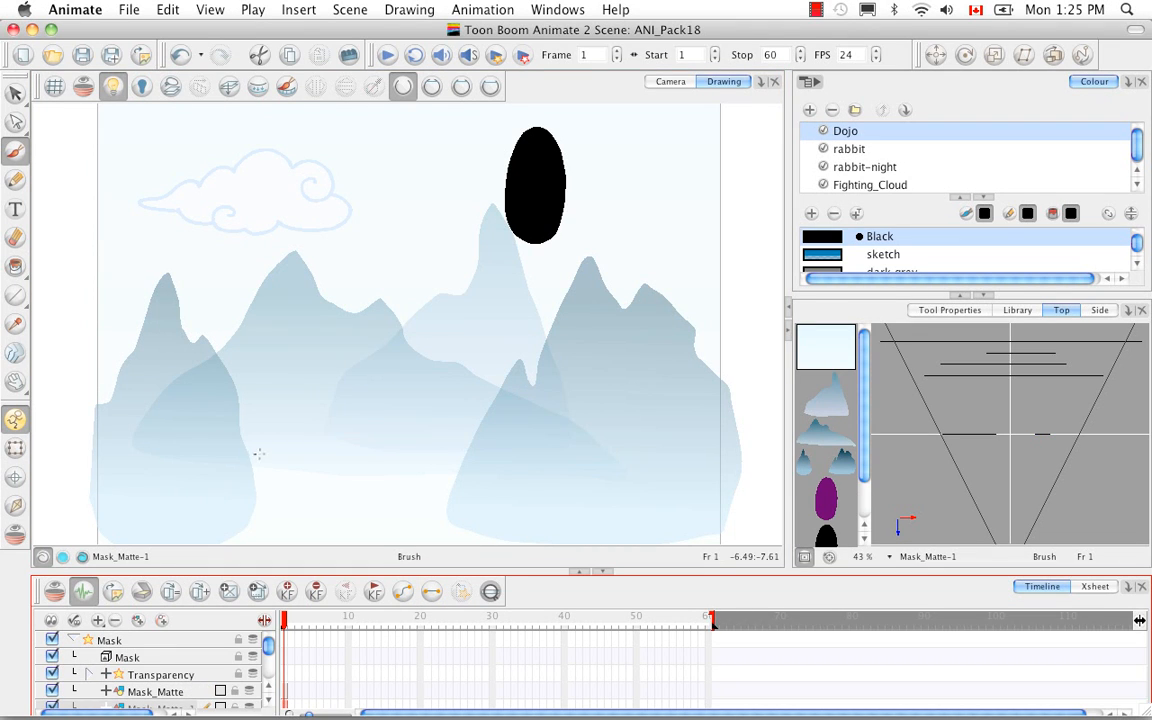
{"action": "left_click", "coordinate": [268, 698]}
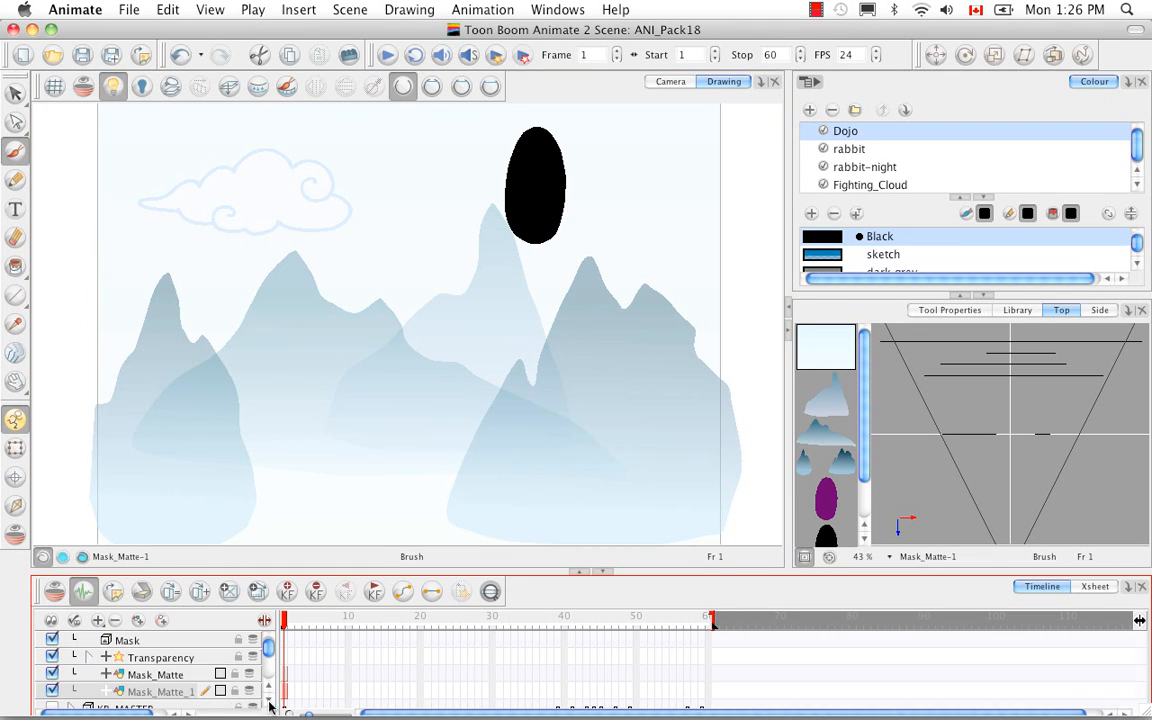
{"action": "left_click", "coordinate": [268, 698]}
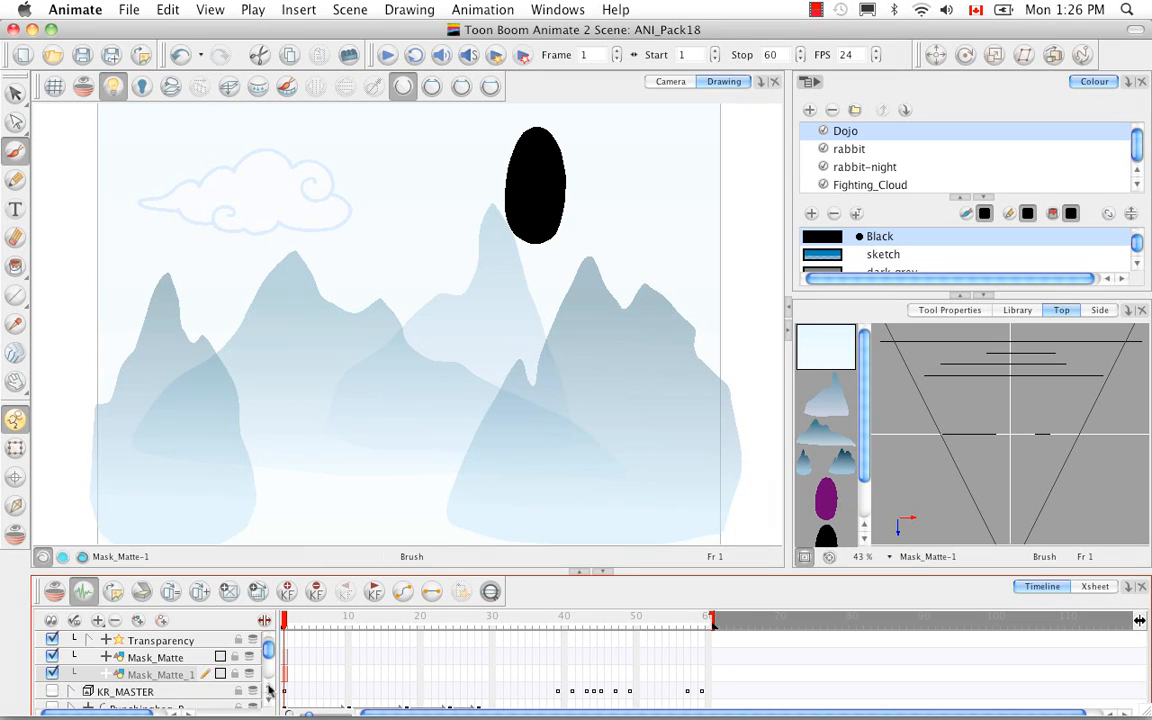
{"action": "left_click", "coordinate": [269, 687]}
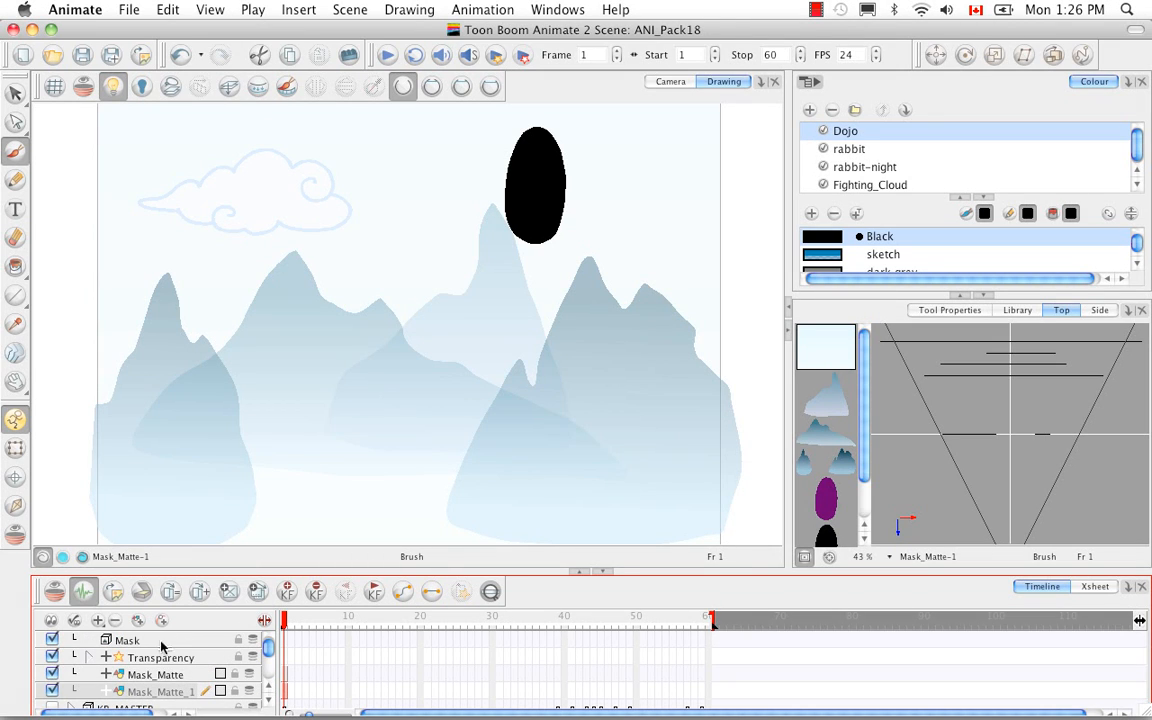
{"action": "left_click_drag", "start_coordinate": [163, 697], "coordinate": [170, 653]}
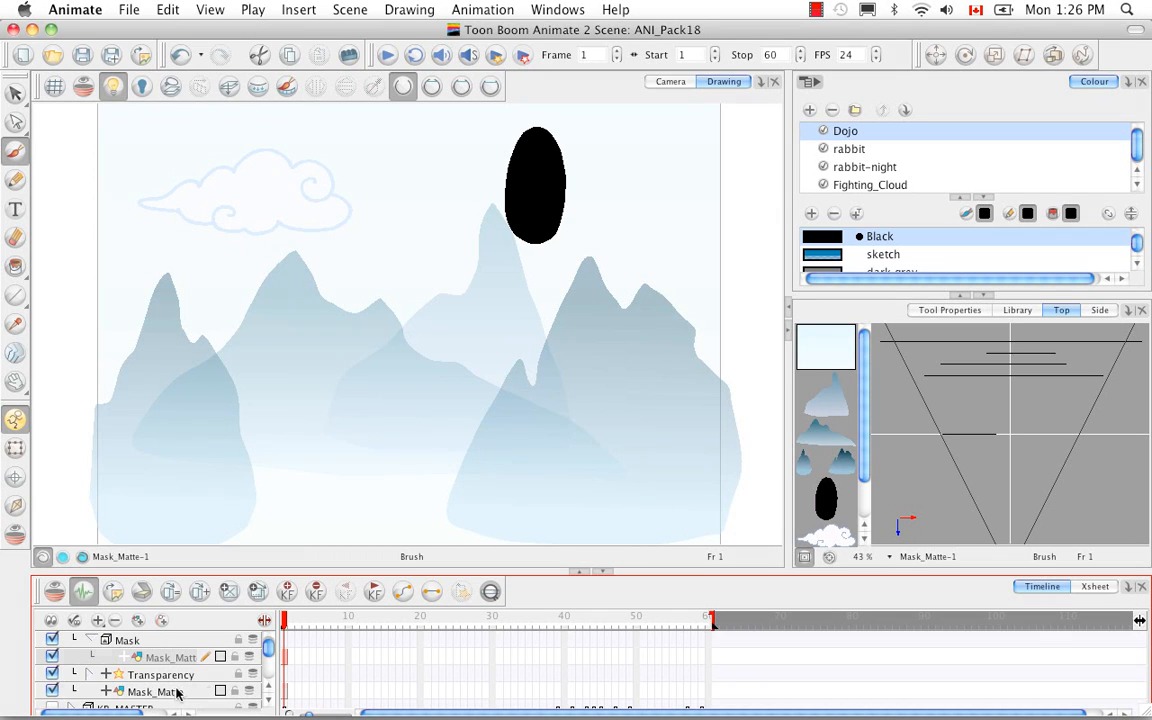
Disable the original Mask_Matte layer and keep its duplicate under the matte module selected
{"action": "left_click", "coordinate": [177, 692]}
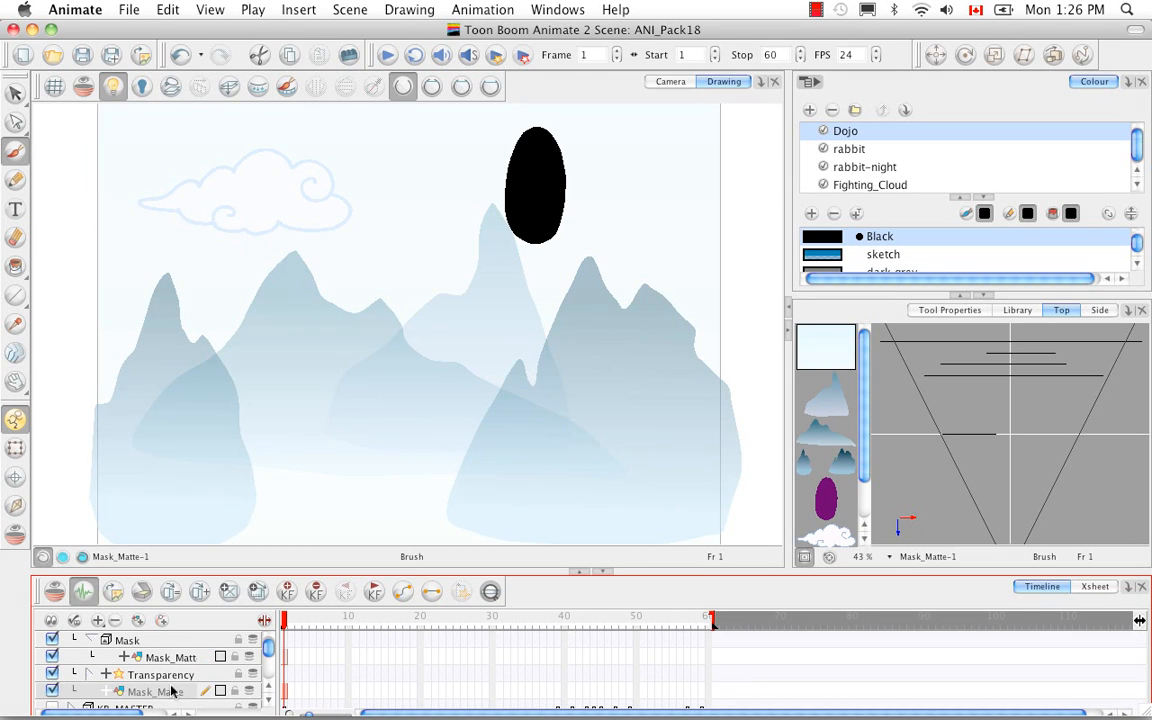
{"action": "left_click", "coordinate": [181, 658]}
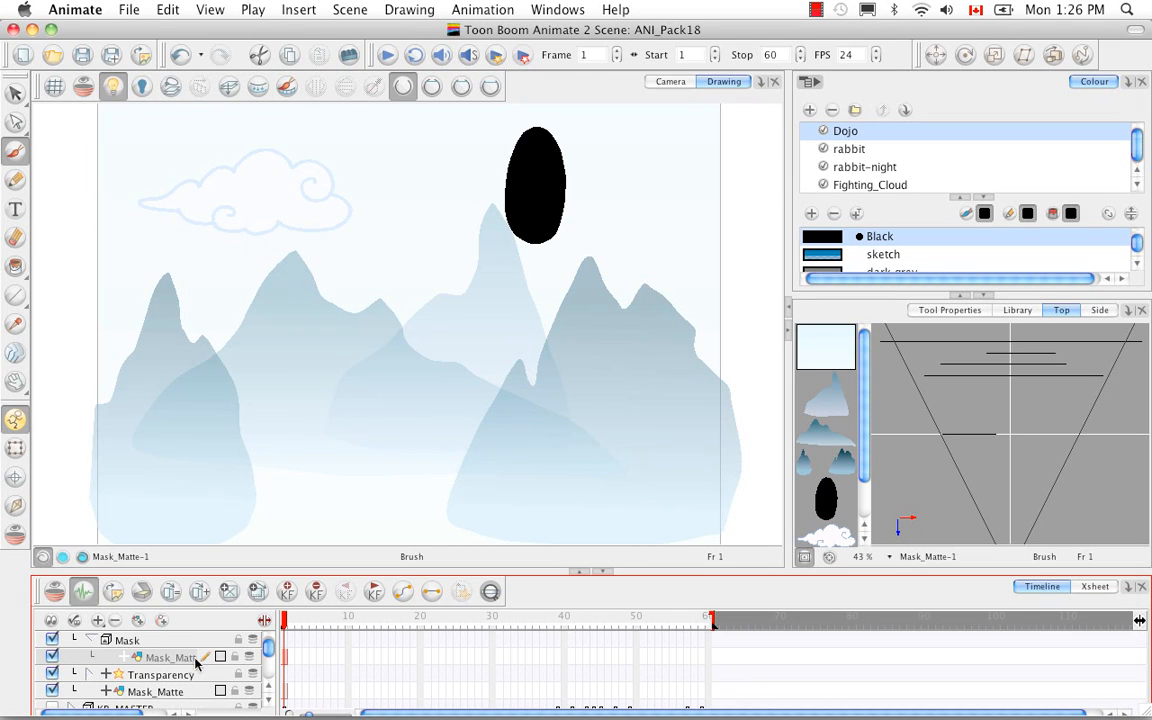
{"action": "left_click", "coordinate": [53, 690]}
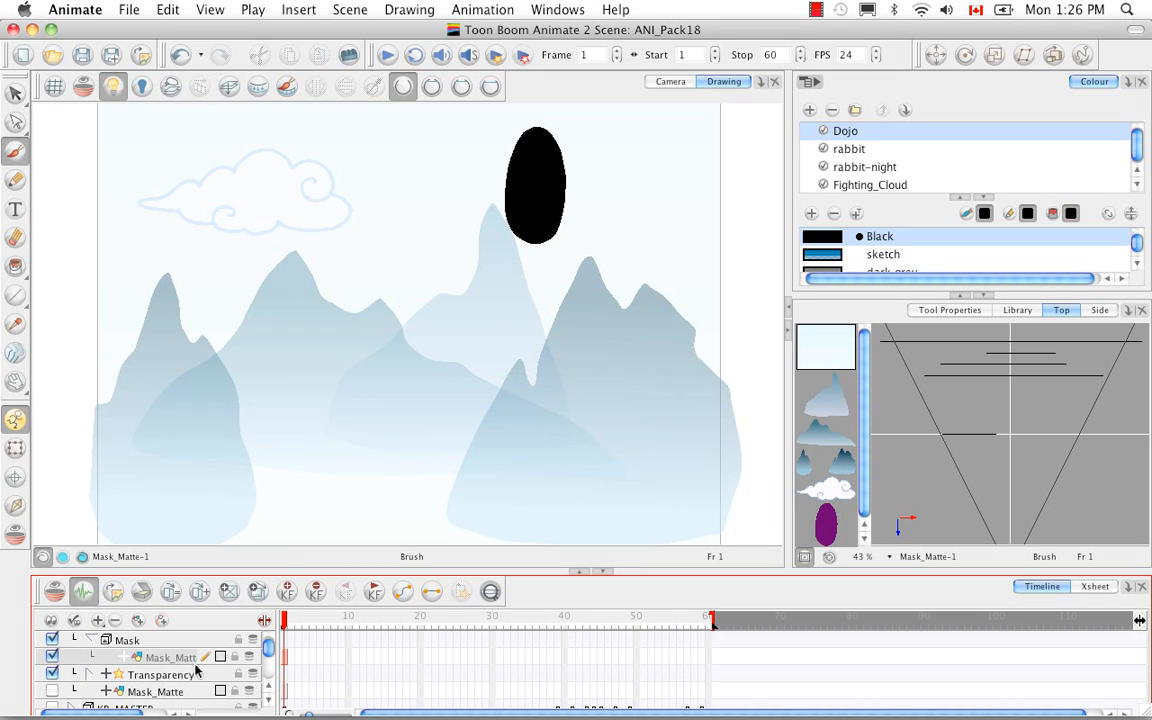
Extend the duplicate's oval with brush strokes into a wide shape reaching past the camera frame's right edge, and fill it with Black
{"action": "left_click_drag", "start_coordinate": [530, 128], "coordinate": [717, 132]}
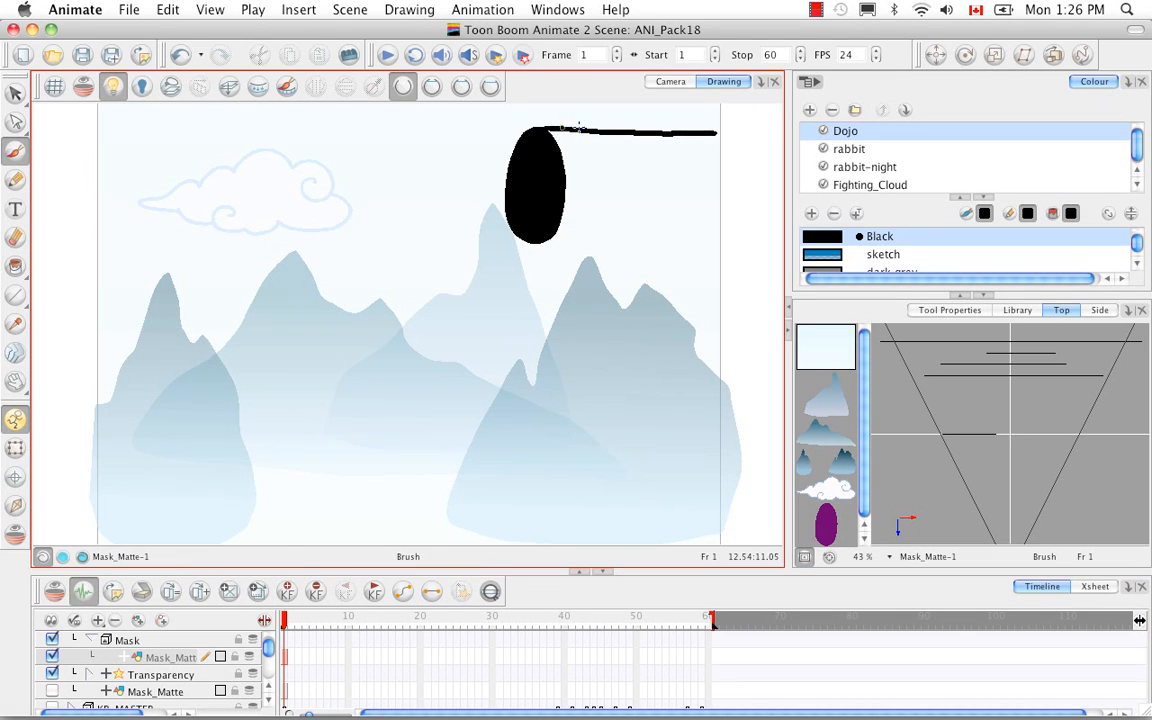
{"action": "left_click_drag", "start_coordinate": [562, 128], "coordinate": [719, 126]}
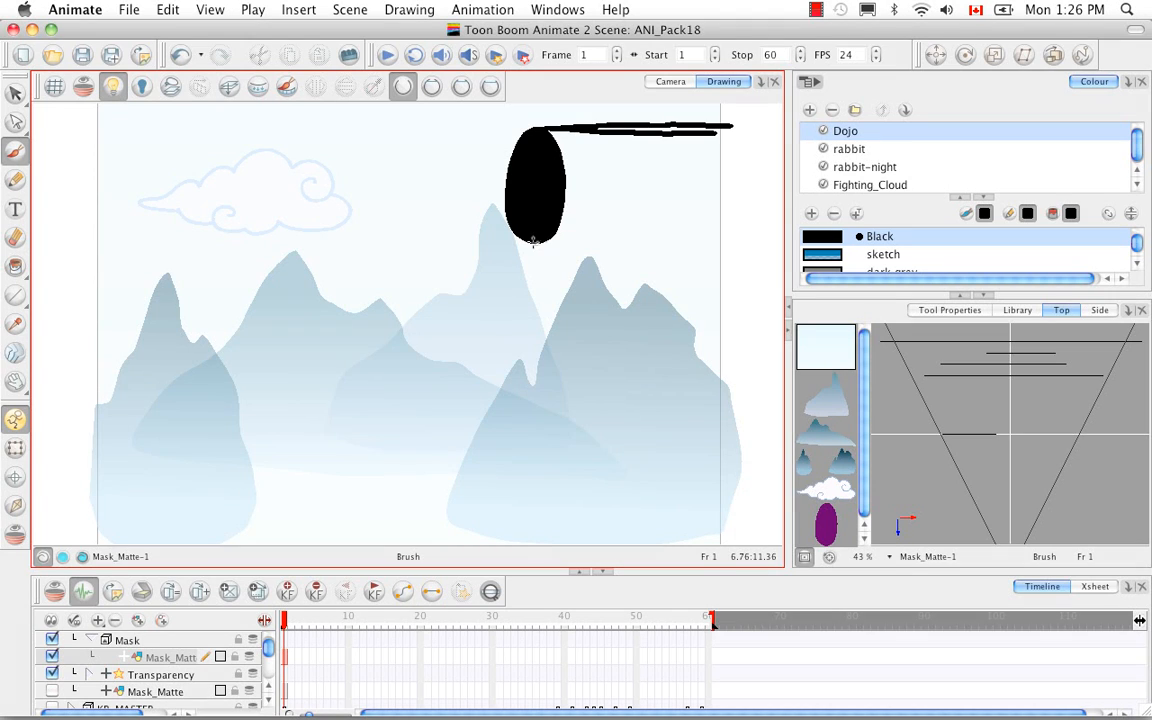
{"action": "left_click_drag", "start_coordinate": [560, 241], "coordinate": [750, 230]}
{"action": "mouse_move", "coordinate": [738, 127]}
{"action": "left_mouse_down"}
{"action": "mouse_move", "coordinate": [750, 159]}
{"action": "mouse_move", "coordinate": [748, 226]}
{"action": "left_mouse_up"}
{"action": "mouse_move", "coordinate": [732, 126]}
{"action": "left_mouse_down"}
{"action": "mouse_move", "coordinate": [757, 166]}
{"action": "mouse_move", "coordinate": [752, 231]}
{"action": "left_mouse_up"}
{"action": "left_click", "coordinate": [15, 265]}
{"action": "left_click", "coordinate": [635, 208]}
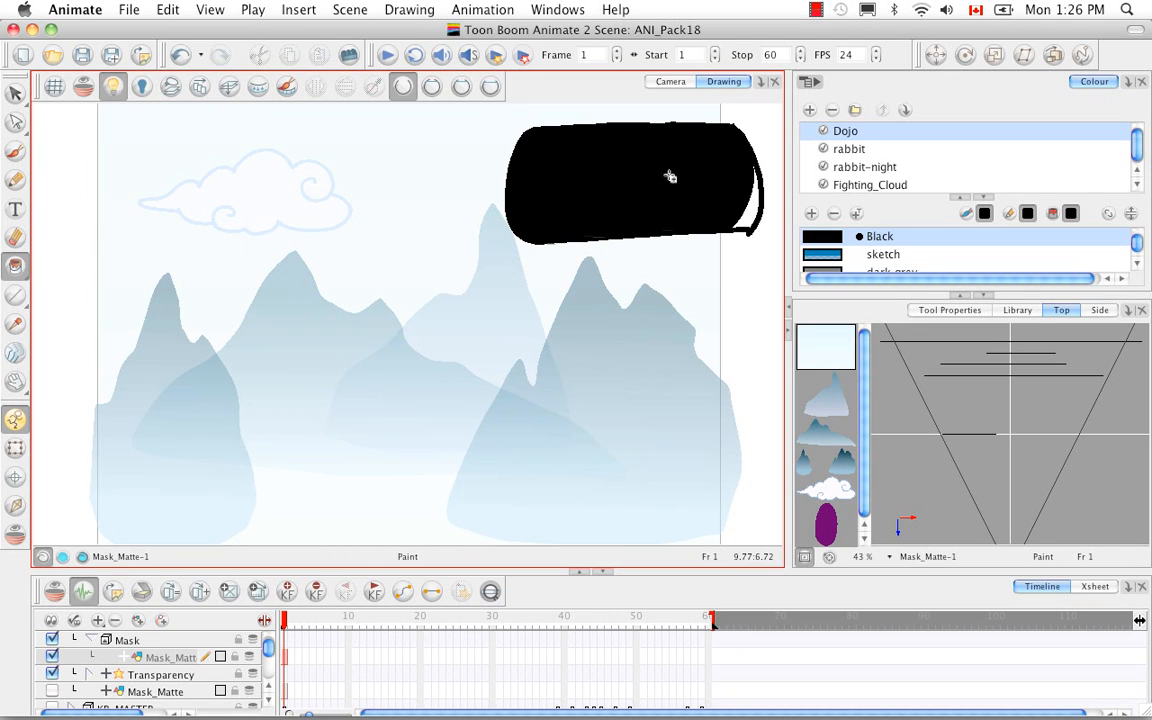
{"action": "left_click", "coordinate": [755, 190]}
Re-enable the original Mask_Matte layer in the Camera view and move it above the Mask effect in the timeline
{"action": "left_click", "coordinate": [670, 81]}
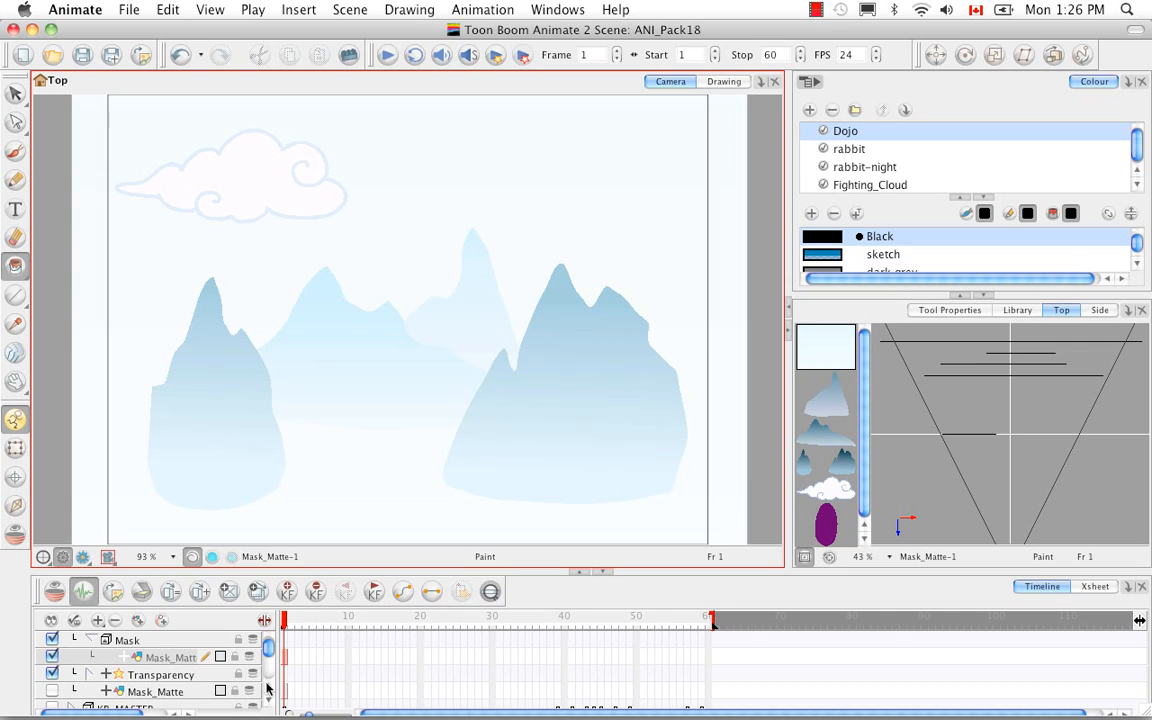
{"action": "left_click", "coordinate": [52, 691]}
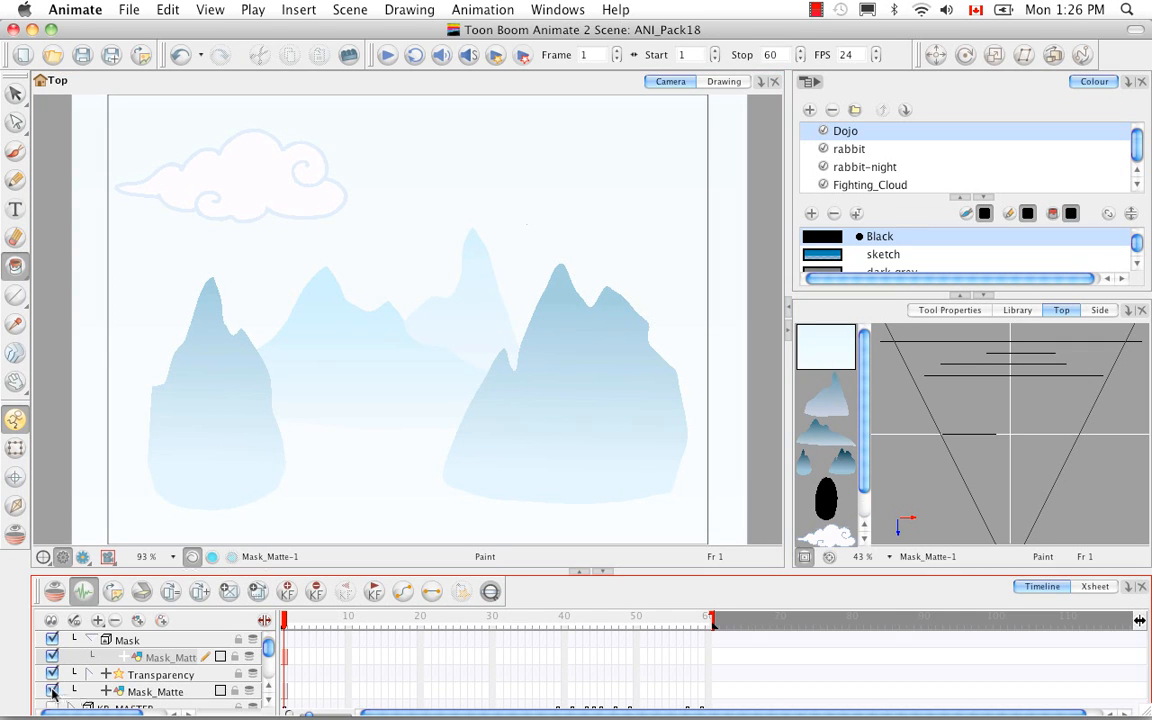
{"action": "left_click_drag", "start_coordinate": [118, 703], "coordinate": [166, 634]}
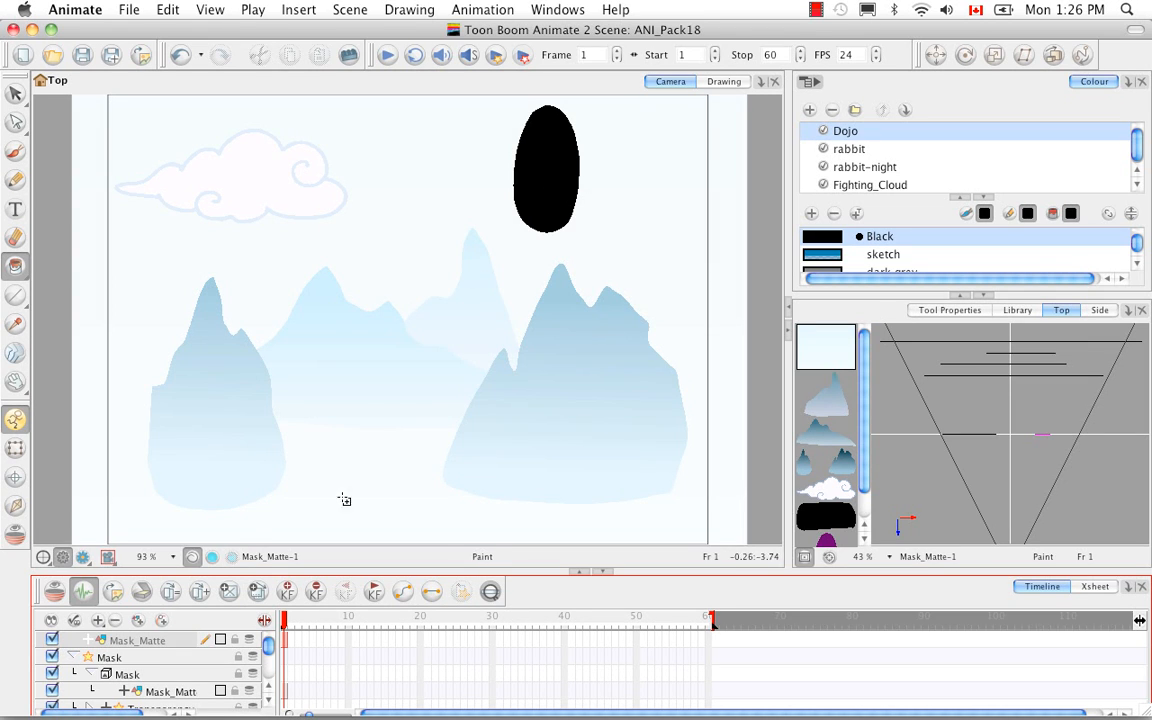
Extend the exposure of the top Mask_Matte layer's drawing to frame 60
{"action": "mouse_move", "coordinate": [284, 621]}
{"action": "left_mouse_down"}
{"action": "mouse_move", "coordinate": [327, 621]}
{"action": "mouse_move", "coordinate": [284, 621]}
{"action": "left_mouse_up"}
{"action": "left_click", "coordinate": [707, 640]}
{"action": "right_click", "coordinate": [709, 641]}
{"action": "left_click", "coordinate": [711, 641]}
{"action": "right_click", "coordinate": [709, 645]}
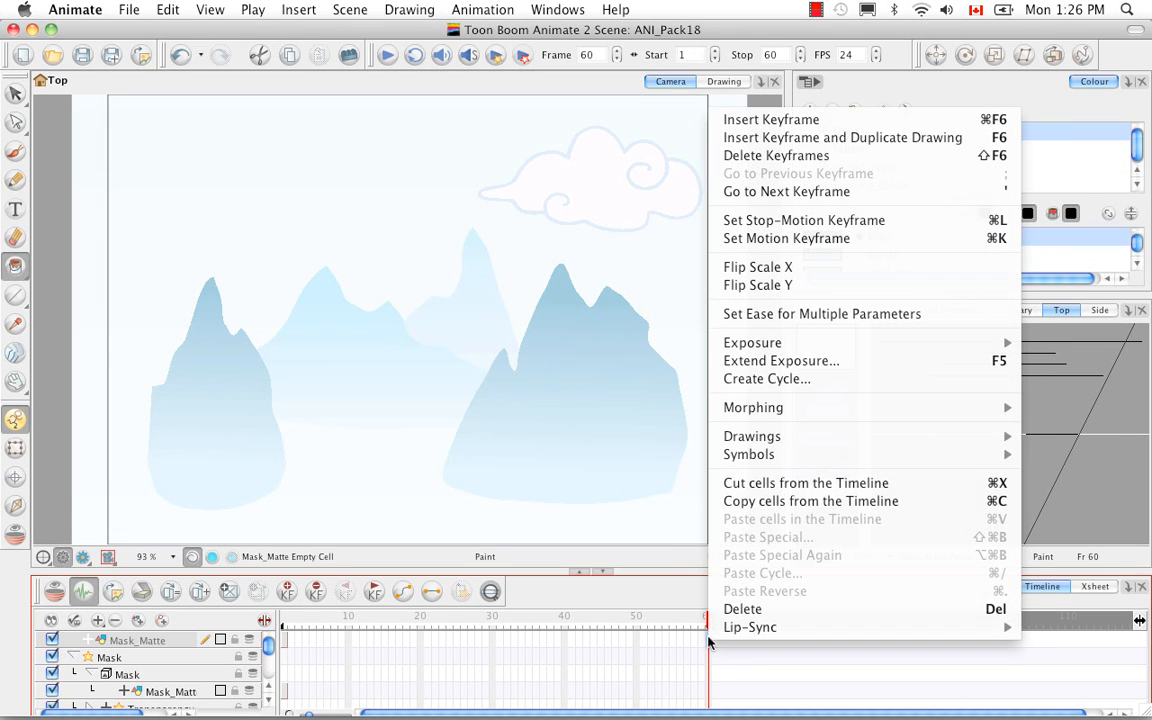
{"action": "left_click", "coordinate": [824, 362]}
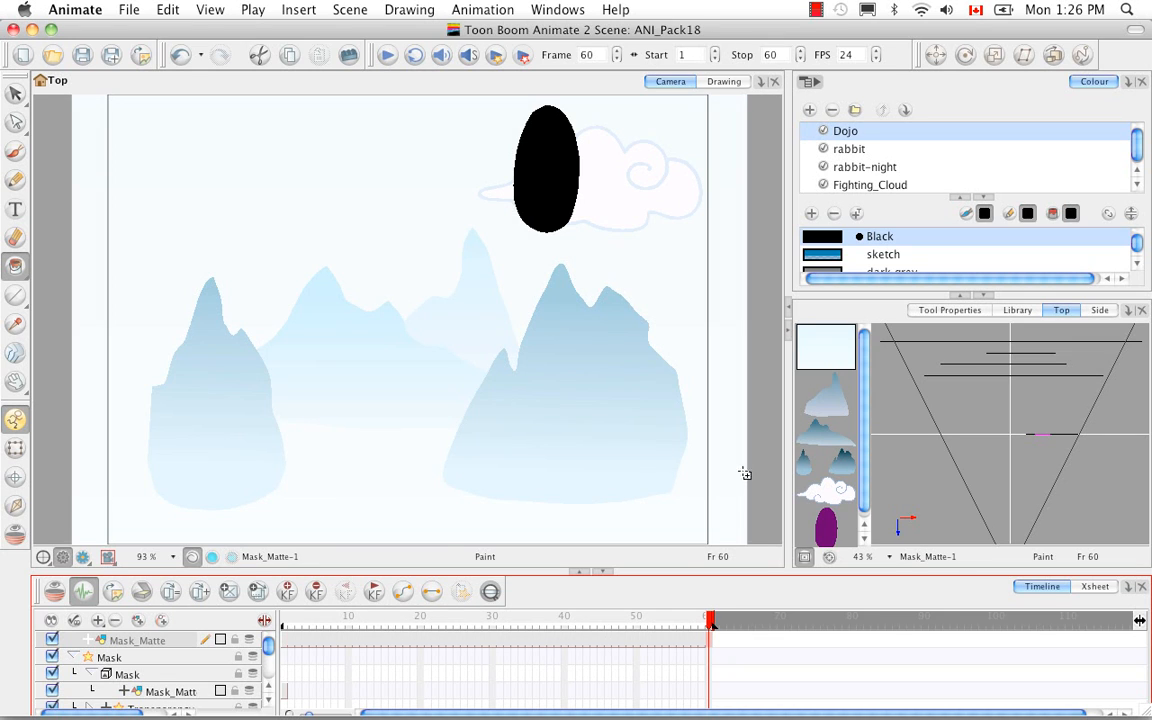
Extend the exposure of the duplicated matte under the Mask effect to frame 60
{"action": "left_click", "coordinate": [707, 692]}
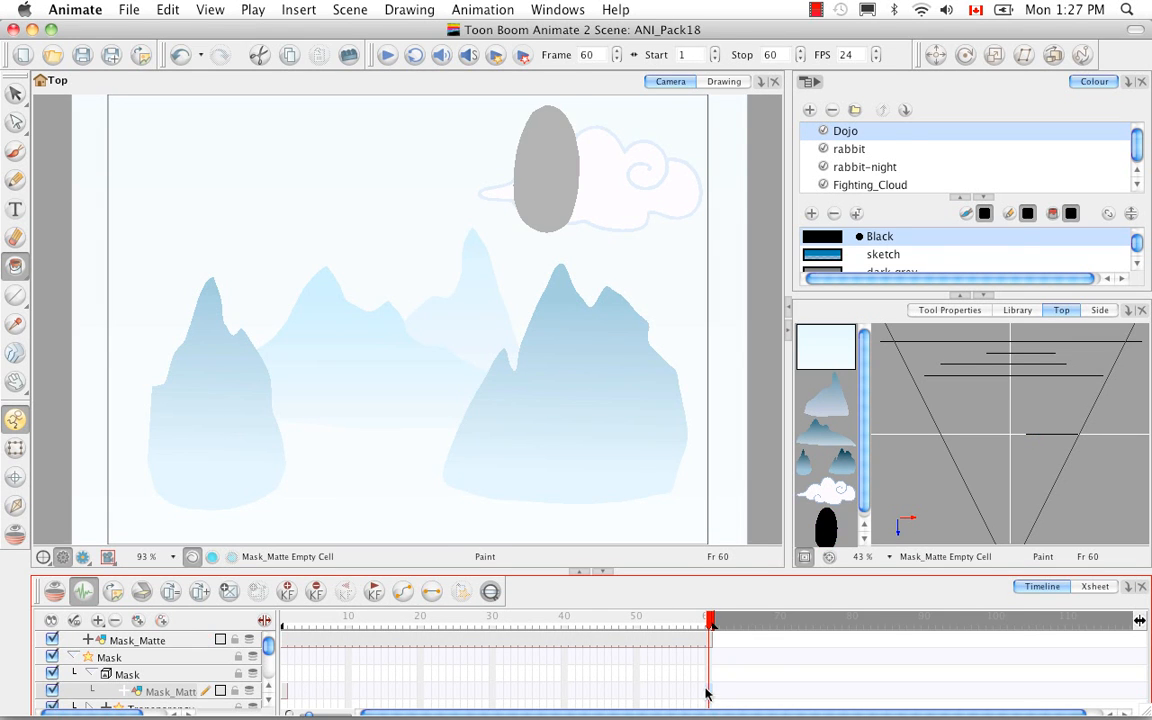
{"action": "right_click", "coordinate": [709, 694]}
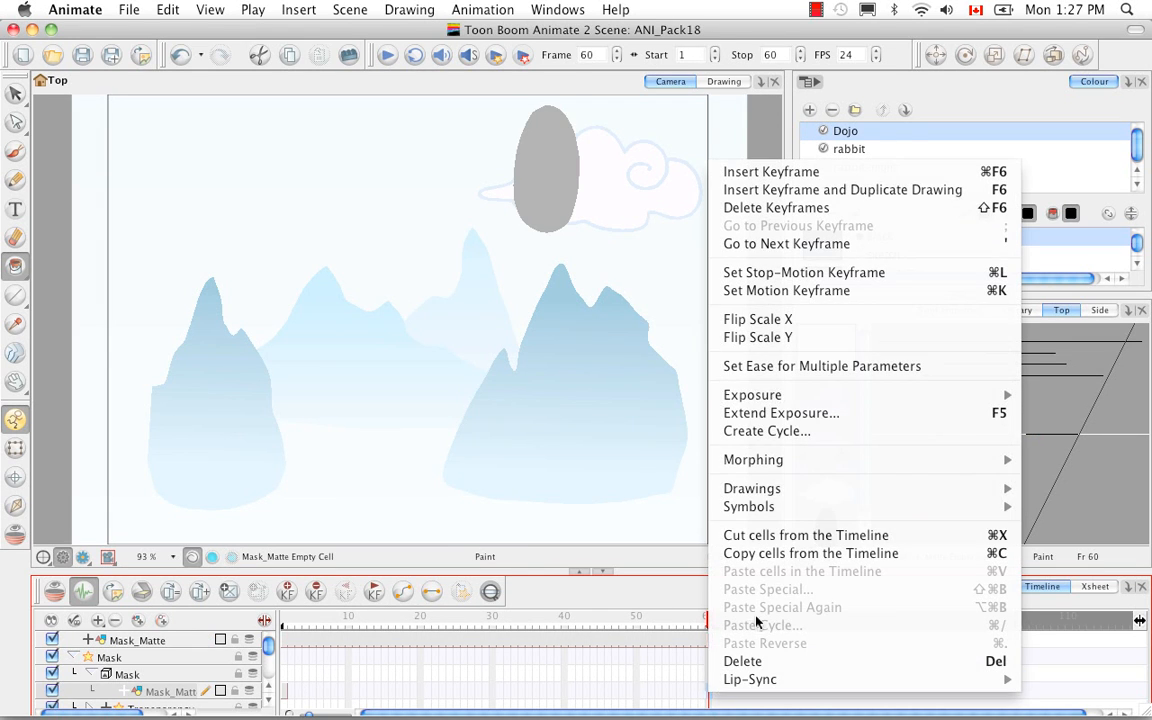
{"action": "left_click", "coordinate": [820, 418]}
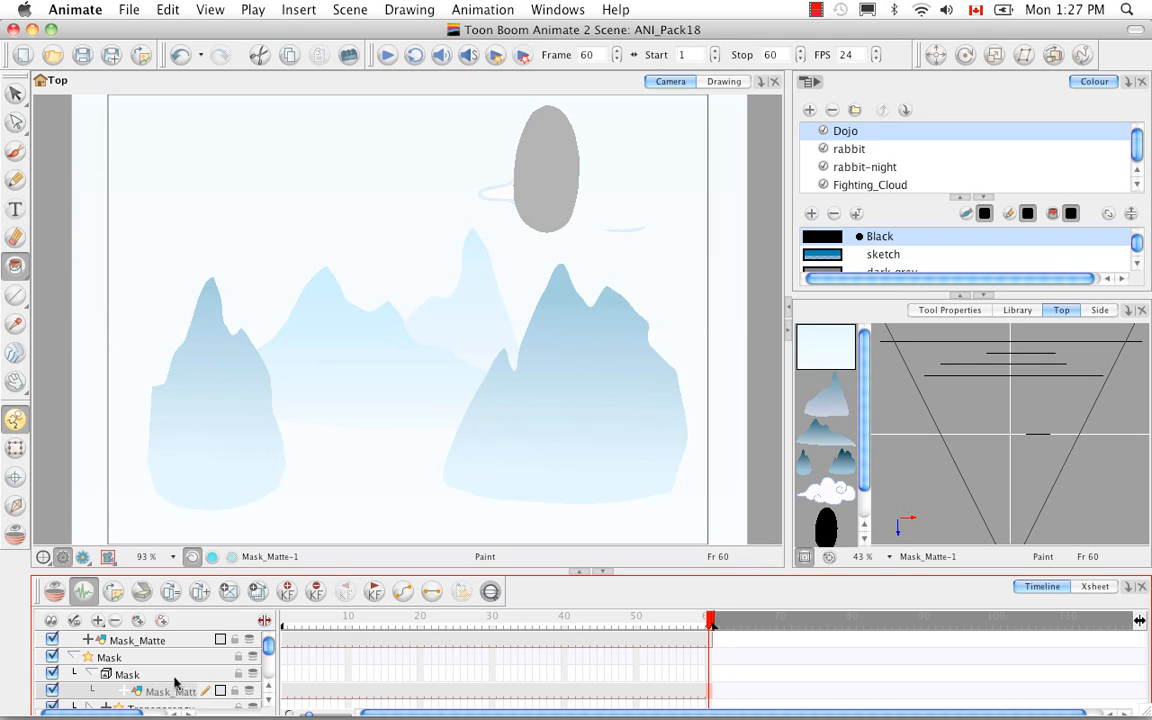
Extend the lower edge of the duplicated matte with a brush stroke, fill the gap with Black, and render the Camera view
{"action": "left_click", "coordinate": [726, 83]}
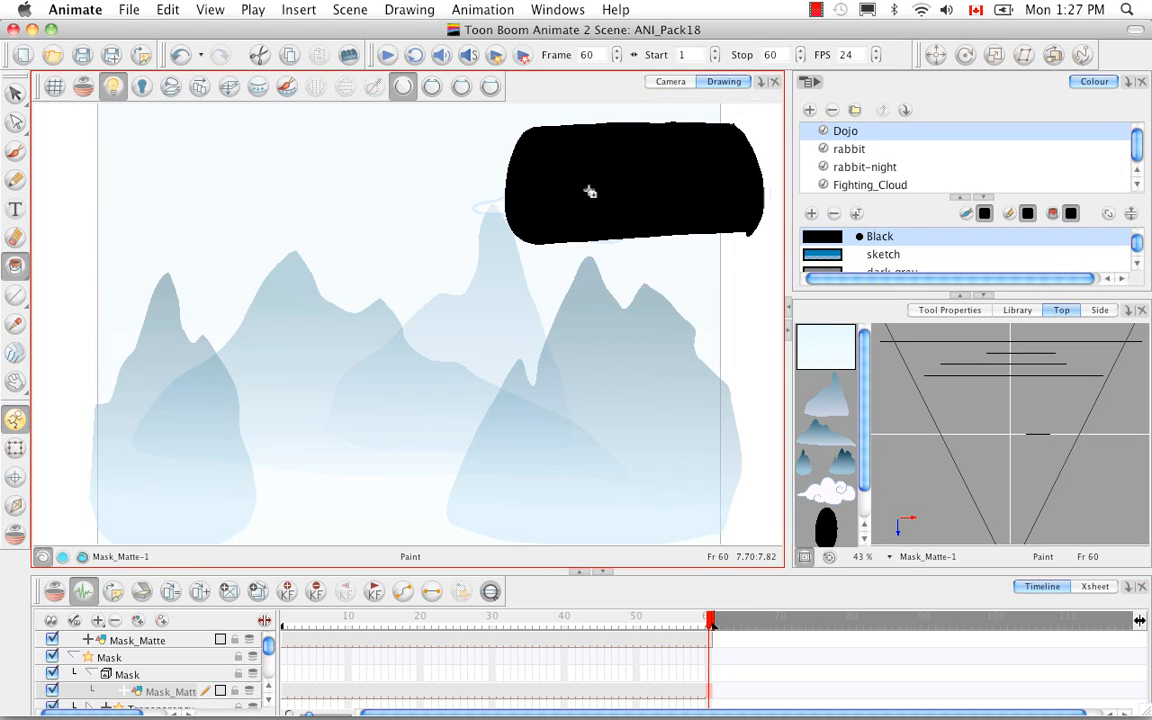
{"action": "key", "text": "alt+b"}
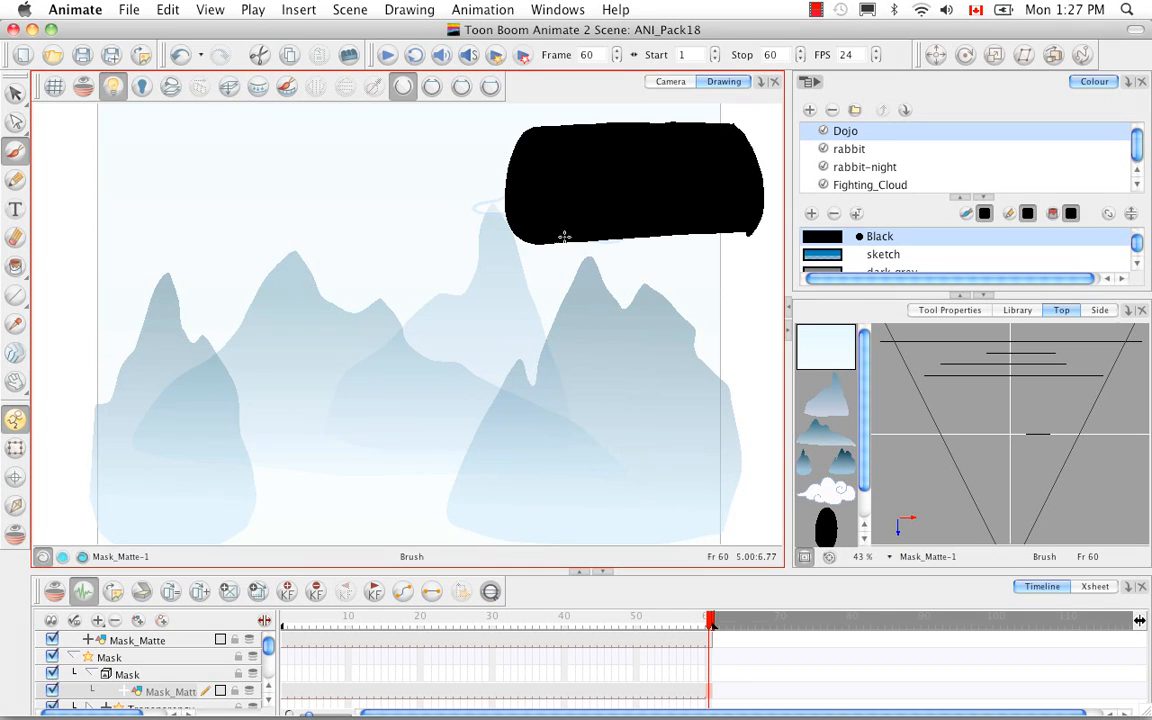
{"action": "mouse_move", "coordinate": [538, 241]}
{"action": "left_mouse_down"}
{"action": "mouse_move", "coordinate": [710, 249]}
{"action": "mouse_move", "coordinate": [746, 236]}
{"action": "left_mouse_up"}
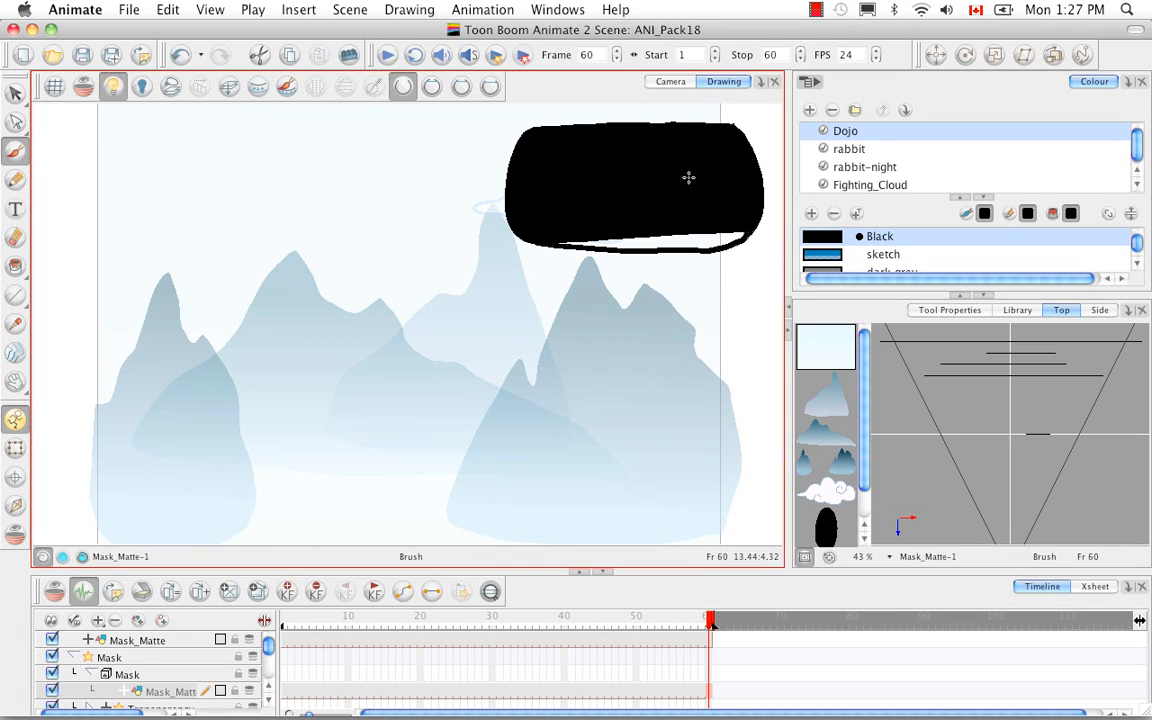
{"action": "left_click", "coordinate": [15, 266]}
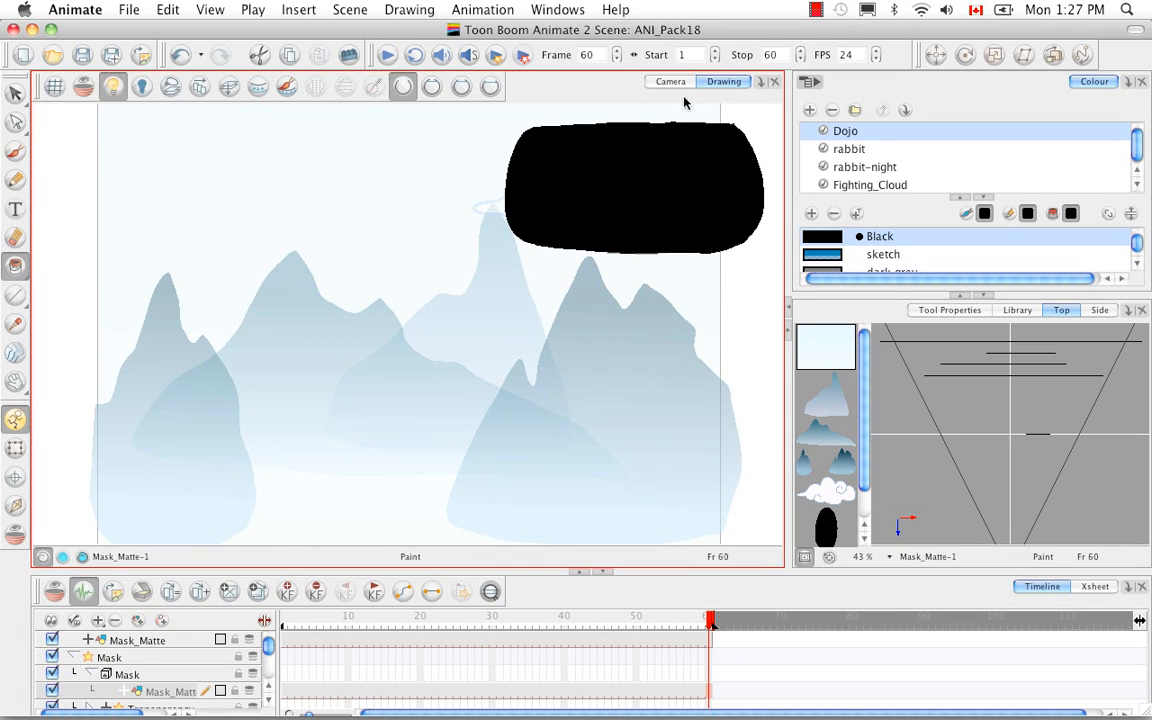
{"action": "left_click", "coordinate": [676, 83]}
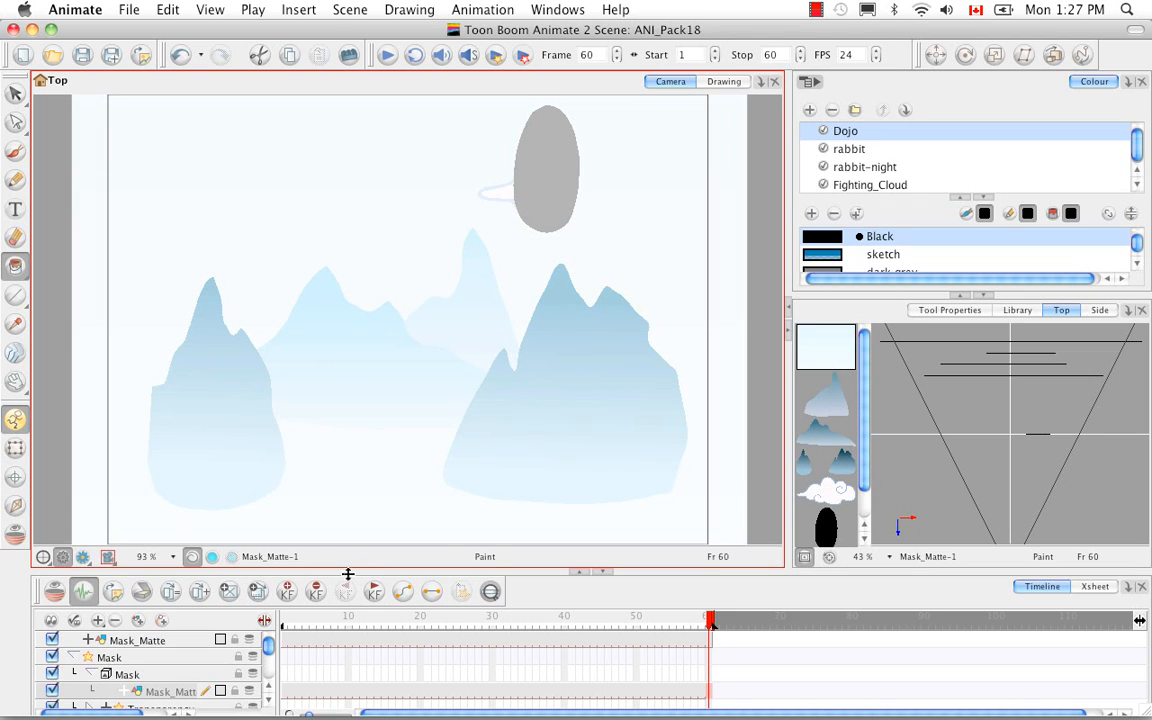
{"action": "left_click", "coordinate": [83, 556]}
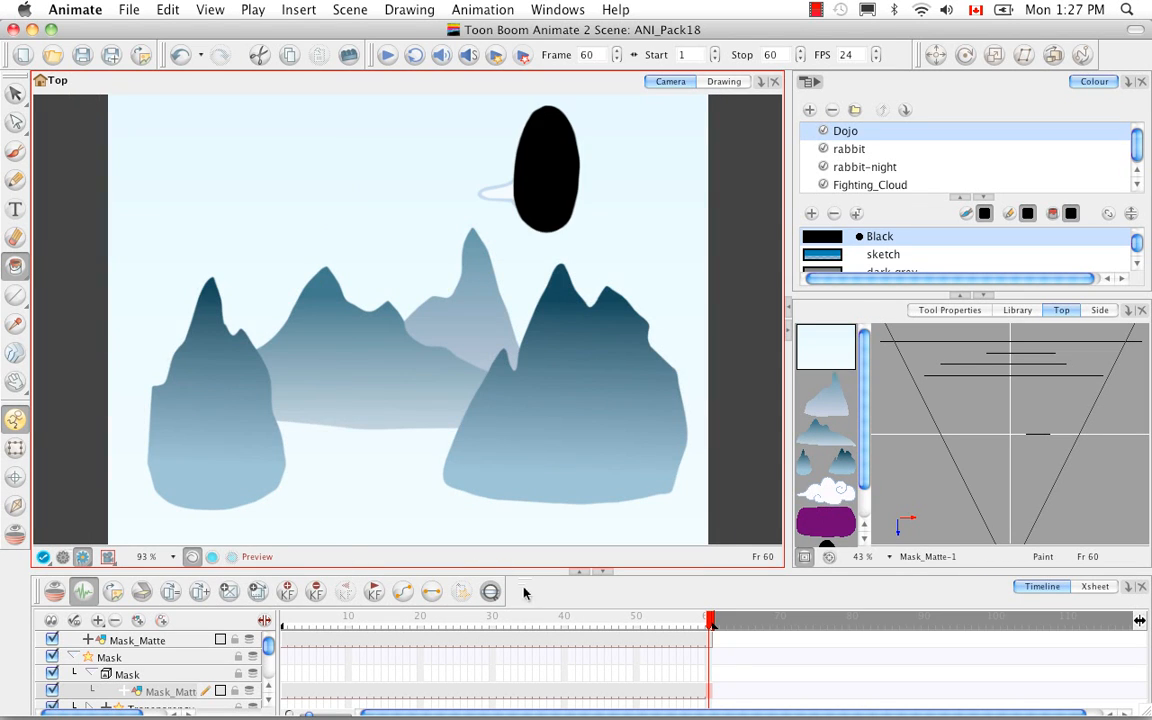
At frame 32, erase the left edge of the duplicated matte's drawing, then return to the Camera view
{"action": "left_click_drag", "start_coordinate": [712, 619], "coordinate": [507, 622]}
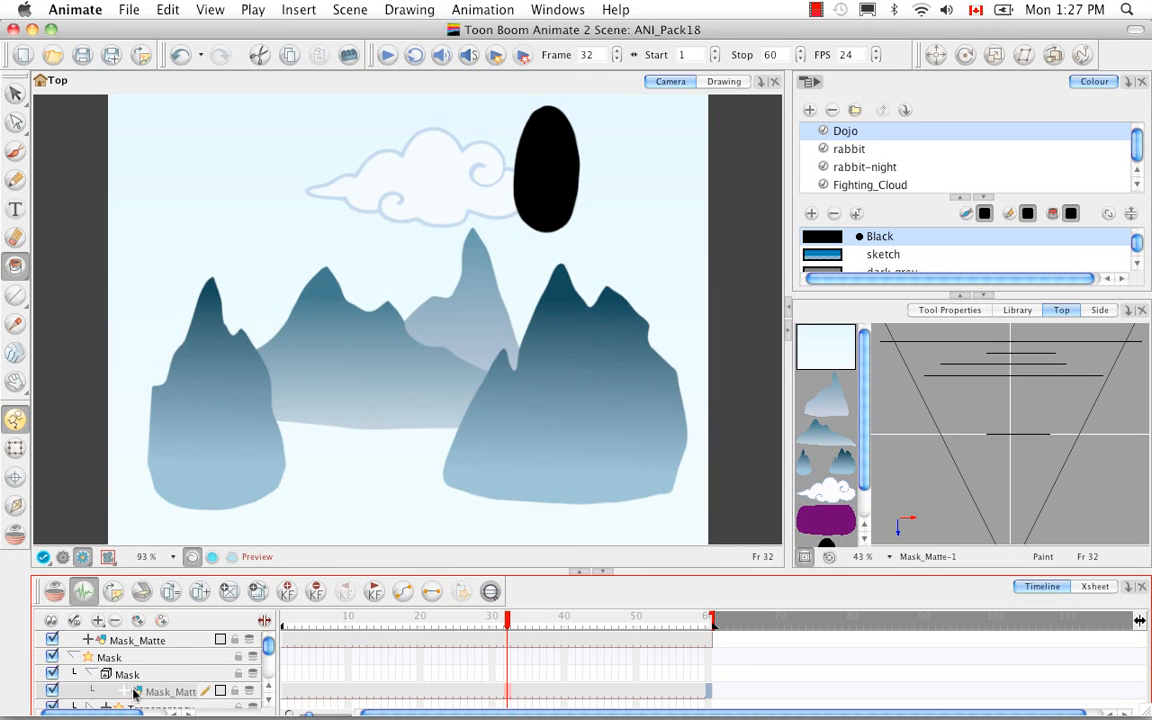
{"action": "left_click", "coordinate": [714, 85]}
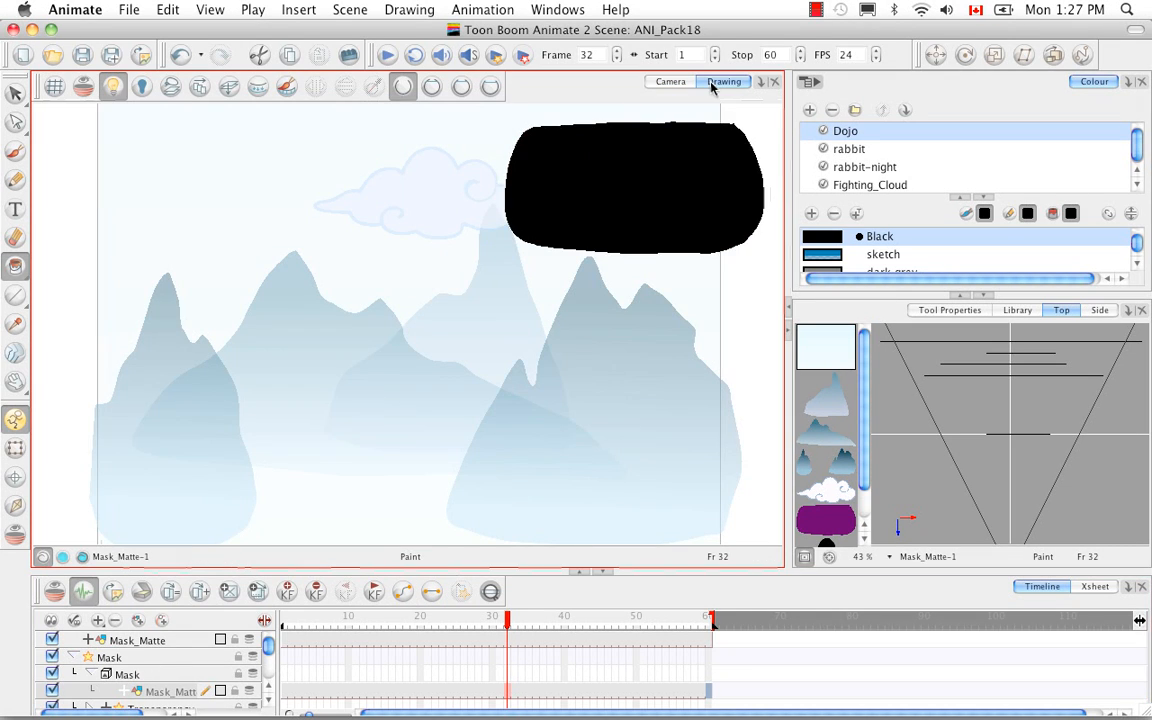
{"action": "key", "text": "alt+e"}
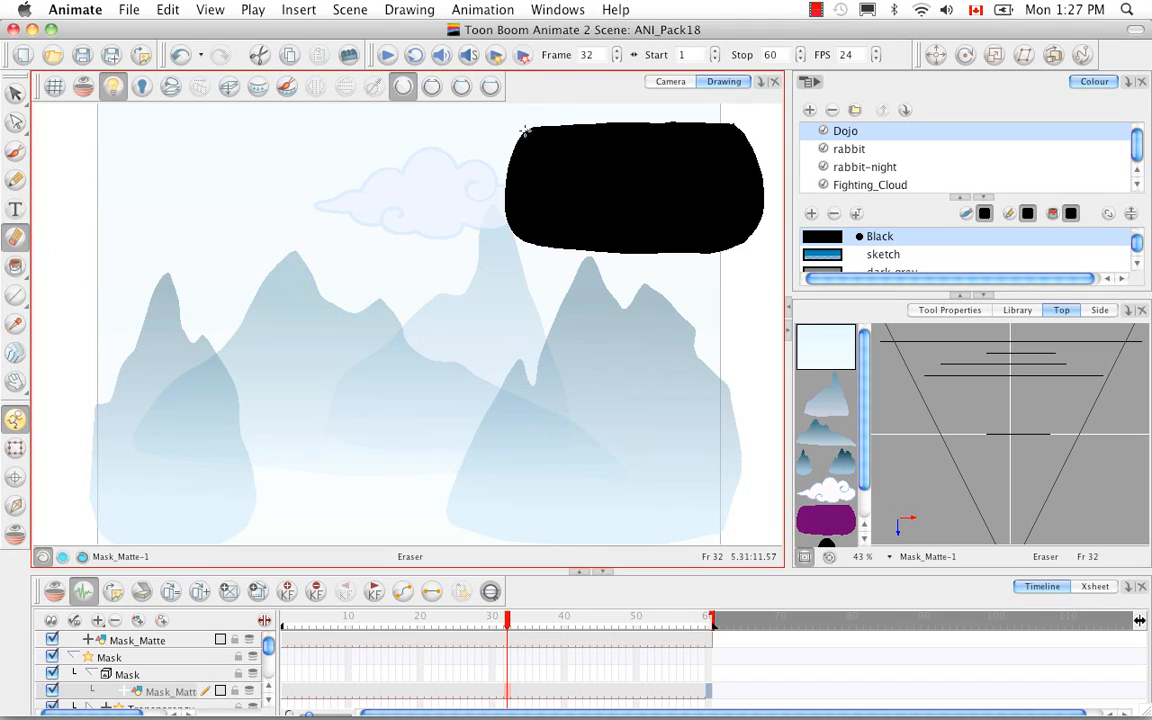
{"action": "mouse_move", "coordinate": [531, 122]}
{"action": "left_mouse_down"}
{"action": "mouse_move", "coordinate": [521, 268]}
{"action": "mouse_move", "coordinate": [533, 159]}
{"action": "mouse_move", "coordinate": [523, 122]}
{"action": "mouse_move", "coordinate": [515, 248]}
{"action": "mouse_move", "coordinate": [531, 130]}
{"action": "mouse_move", "coordinate": [529, 257]}
{"action": "left_mouse_up"}
{"action": "mouse_move", "coordinate": [525, 144]}
{"action": "left_mouse_down"}
{"action": "mouse_move", "coordinate": [510, 226]}
{"action": "mouse_move", "coordinate": [513, 191]}
{"action": "mouse_move", "coordinate": [510, 230]}
{"action": "left_mouse_up"}
{"action": "left_click", "coordinate": [661, 82]}
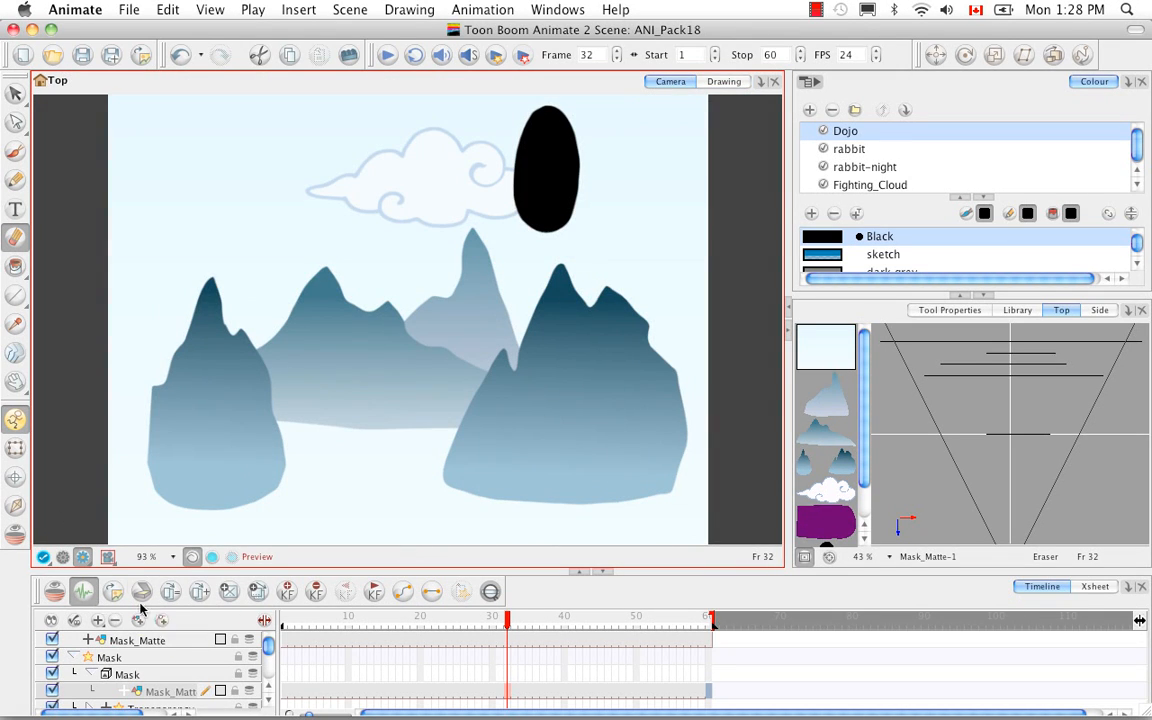
Move the original Mask_Matte layer below the Mask effect group in the timeline and preview the cloud at frame 57
{"action": "left_click", "coordinate": [165, 646]}
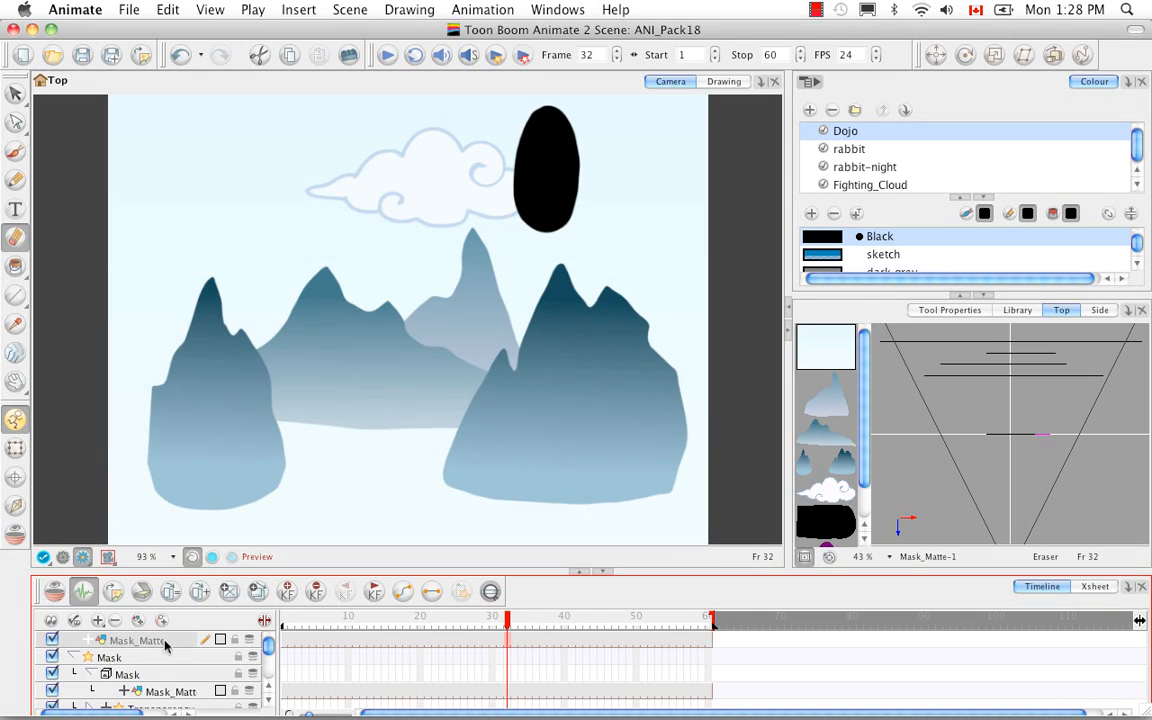
{"action": "scroll", "coordinate": [165, 660], "scroll_direction": "down", "scroll_amount": 3}
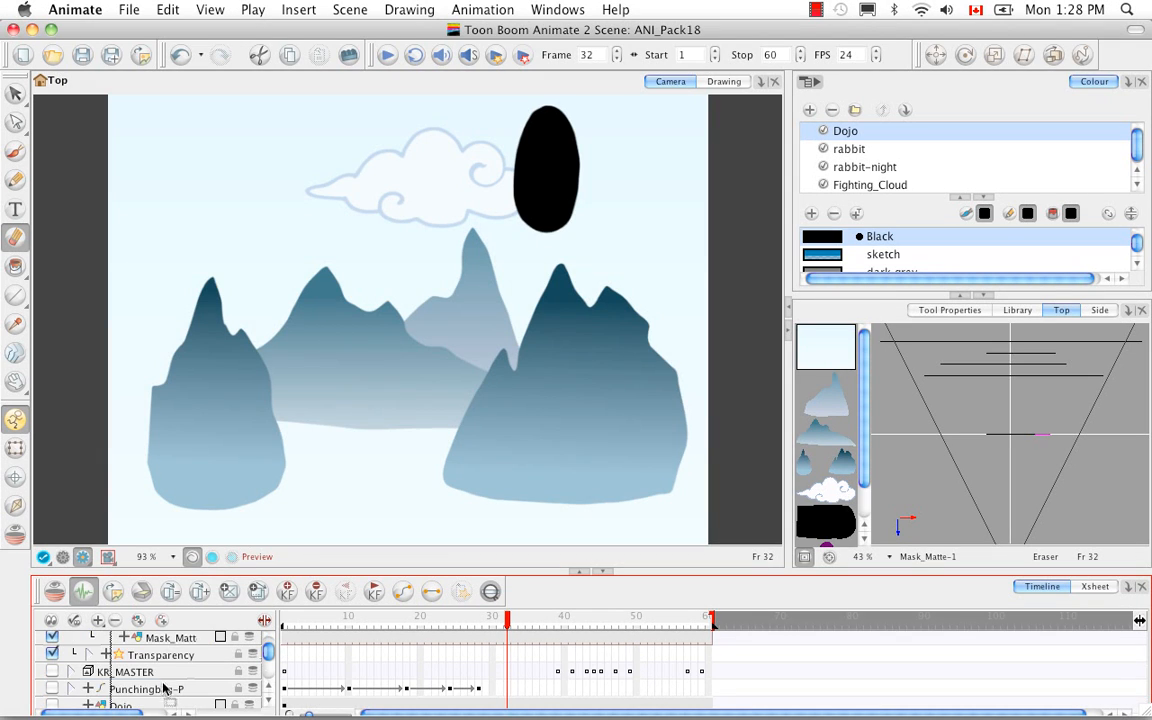
{"action": "left_click_drag", "start_coordinate": [162, 665], "coordinate": [164, 661]}
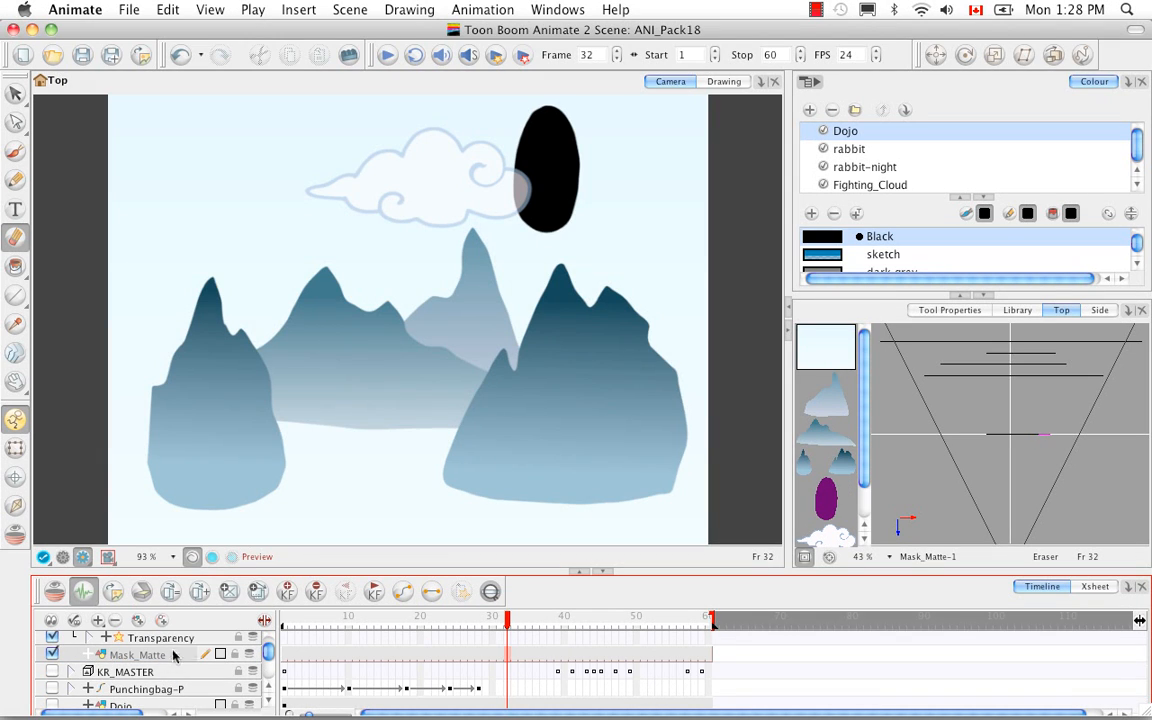
{"action": "left_click_drag", "start_coordinate": [490, 622], "coordinate": [686, 621]}
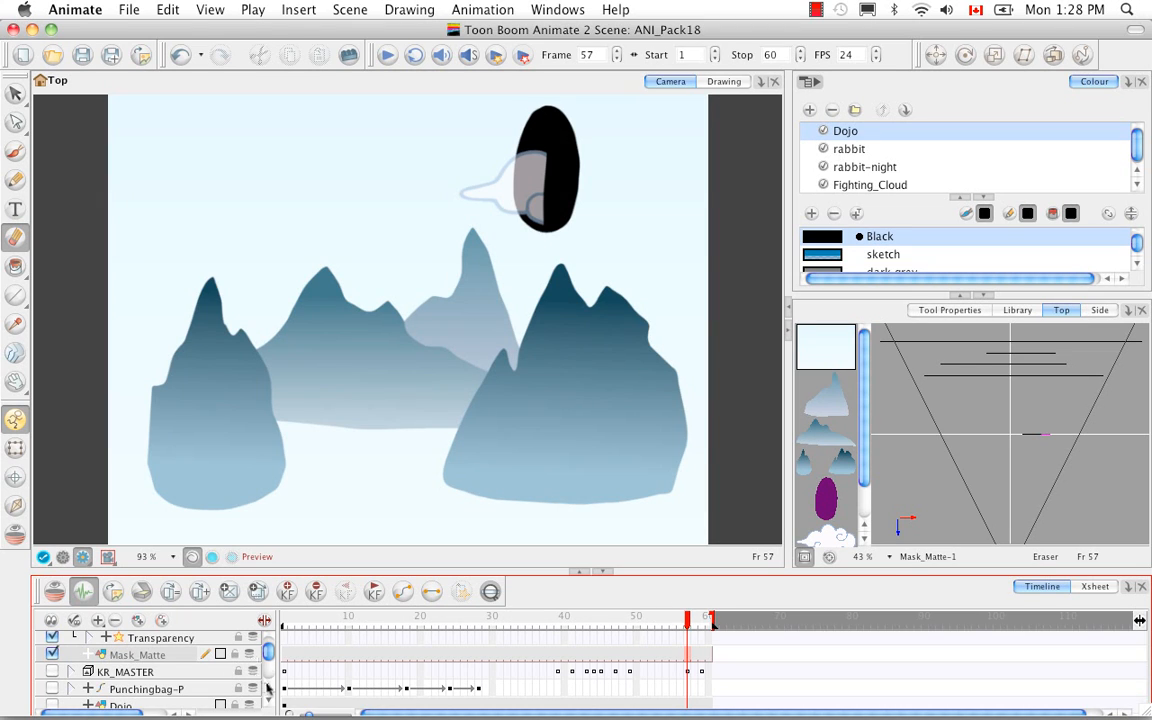
Examine the Mask effect's layer hierarchy, including the Cloud under Transparency, and select the duplicated matte layer
{"action": "left_click_drag", "start_coordinate": [268, 652], "coordinate": [268, 643]}
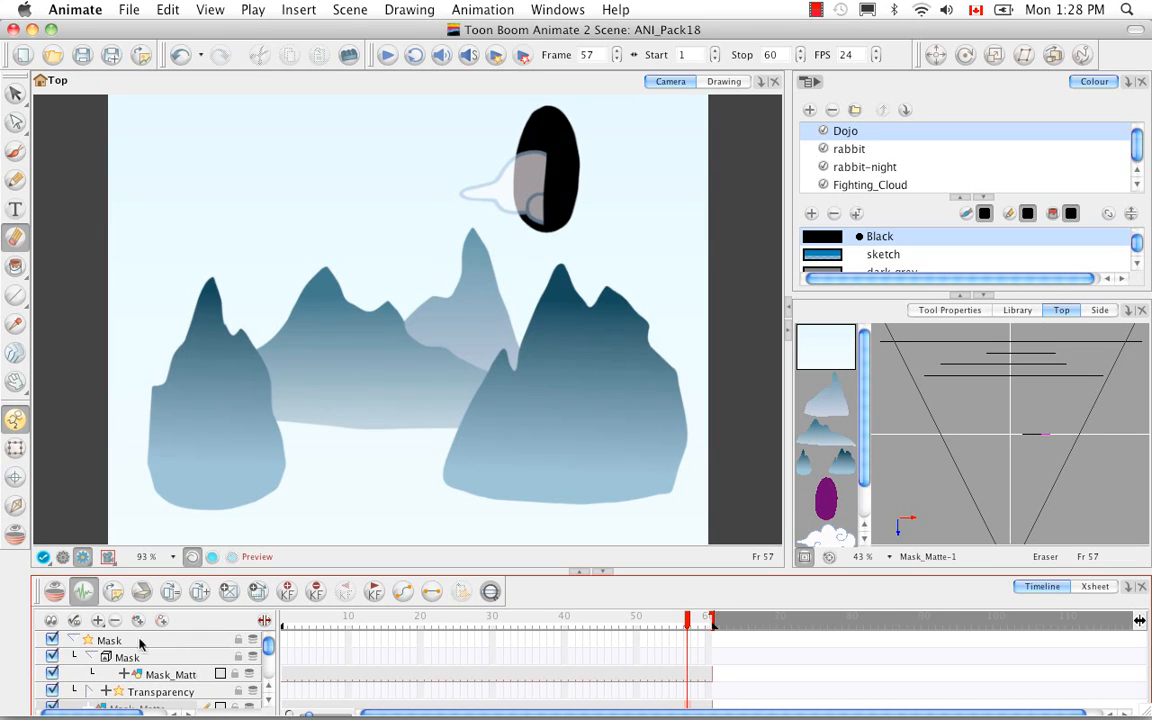
{"action": "left_click", "coordinate": [263, 698]}
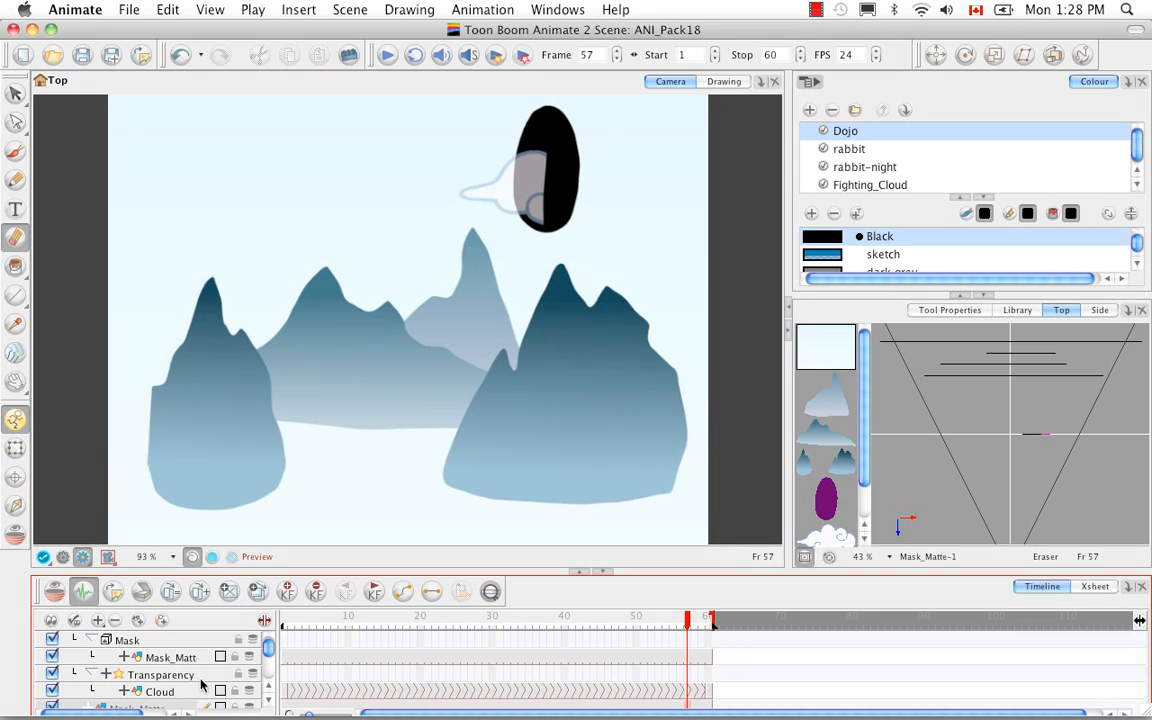
{"action": "left_click", "coordinate": [92, 674]}
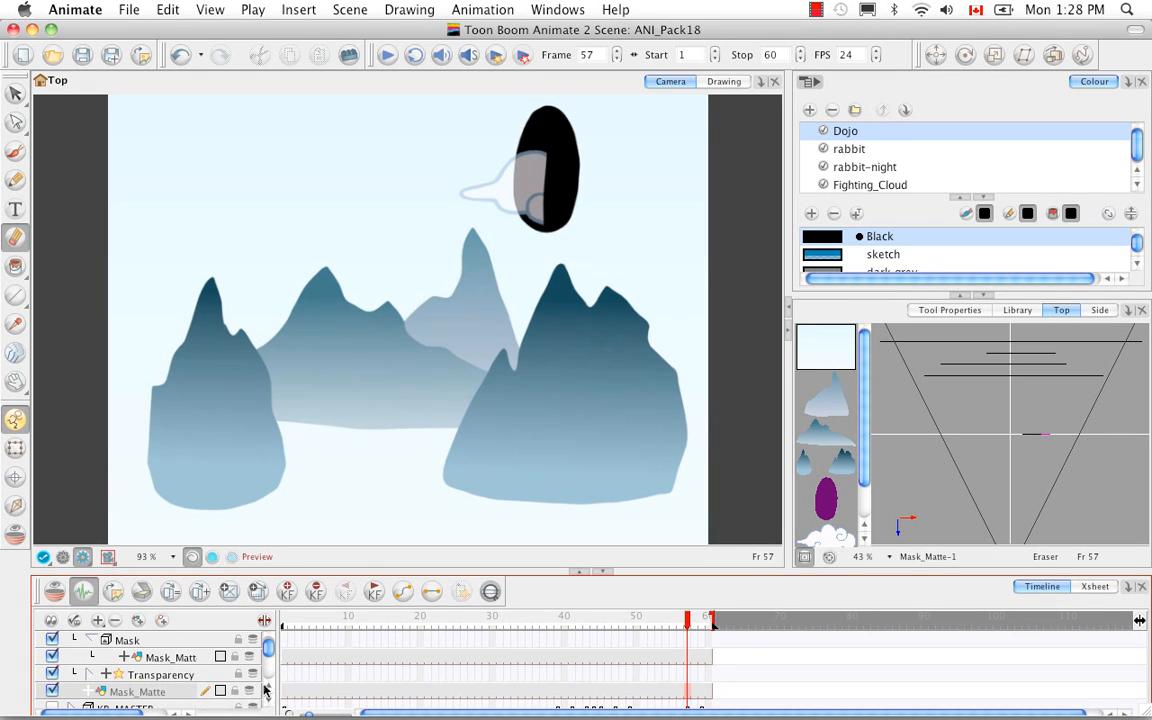
{"action": "left_click", "coordinate": [266, 688]}
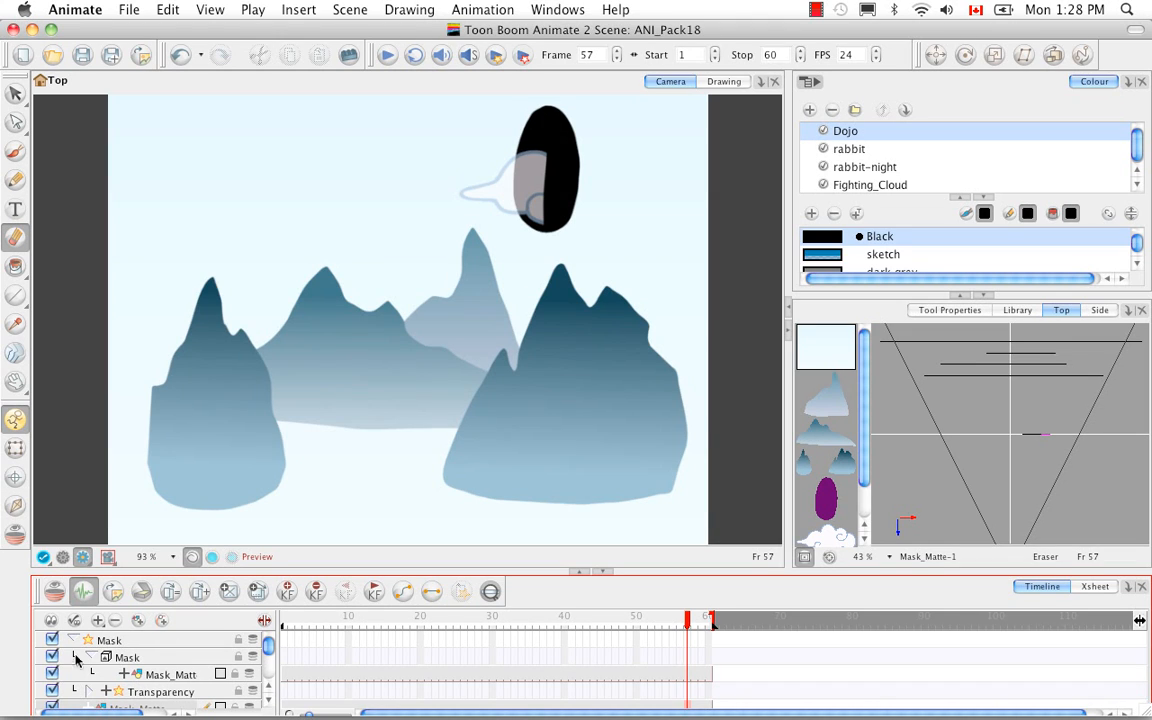
{"action": "left_click", "coordinate": [181, 677]}
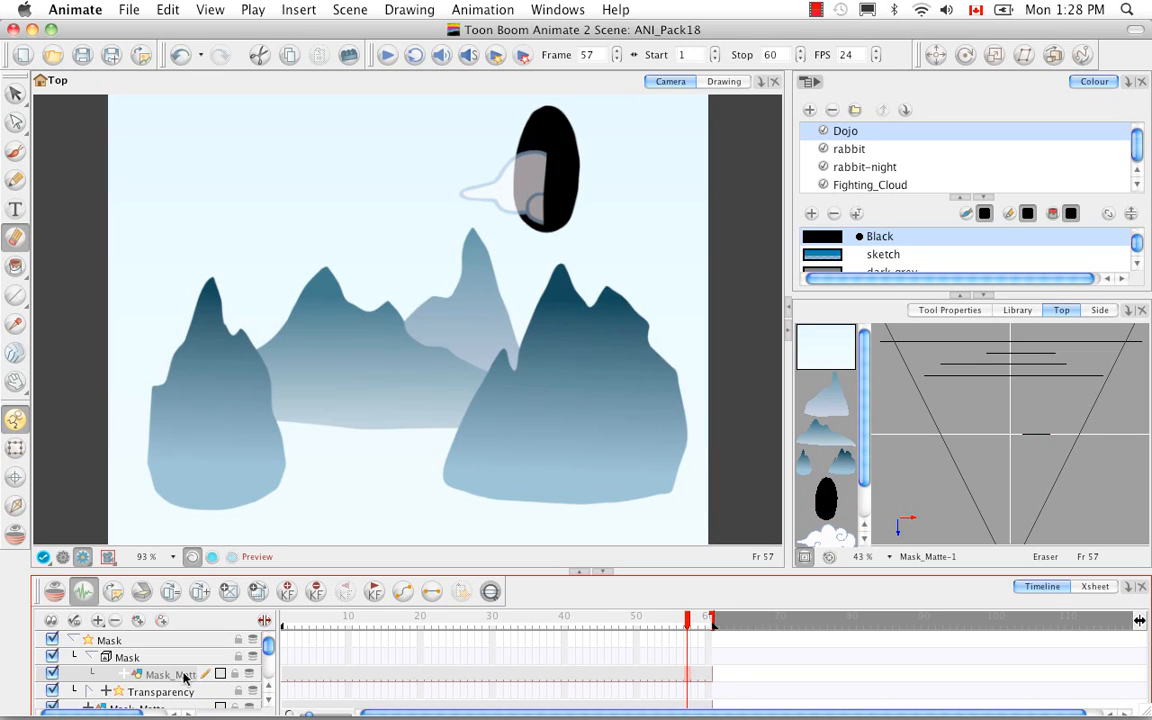
Compare the drawings of the duplicated matte and the original Mask_Matte layer in the Drawing view, then return to the Camera view
{"action": "left_click", "coordinate": [726, 82]}
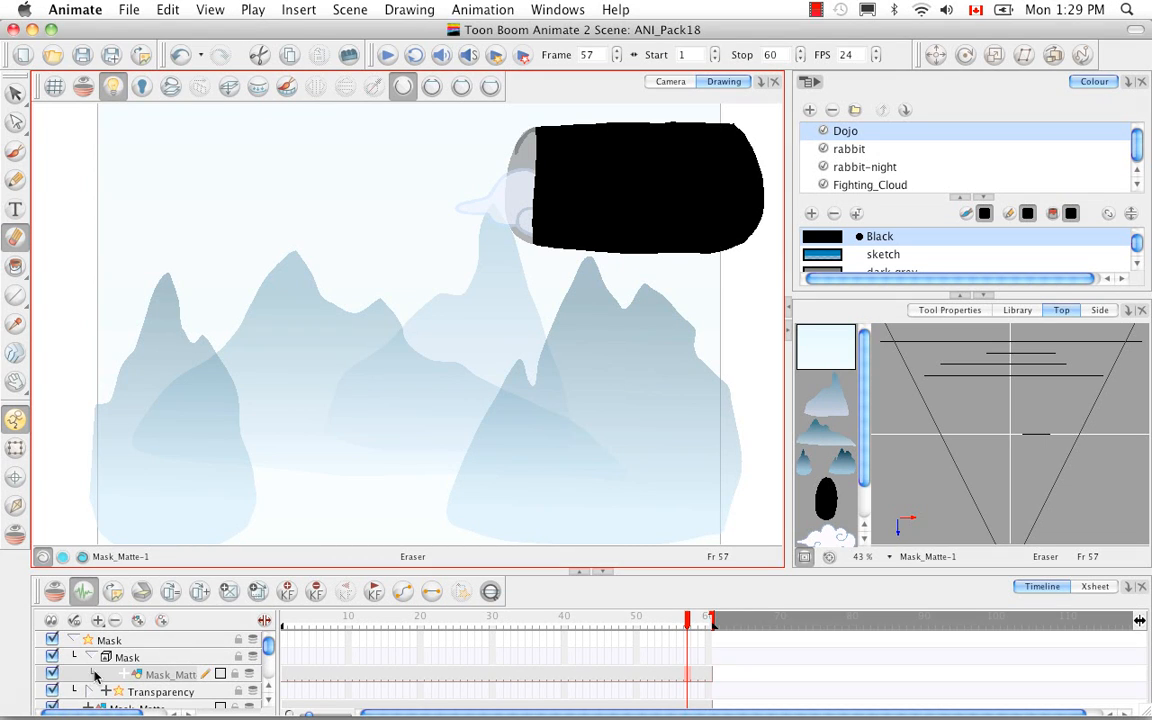
{"action": "left_click", "coordinate": [670, 82]}
{"action": "scroll", "coordinate": [265, 655], "scroll_direction": "down", "scroll_amount": 5}
{"action": "scroll", "coordinate": [255, 660], "scroll_direction": "up", "scroll_amount": 3}
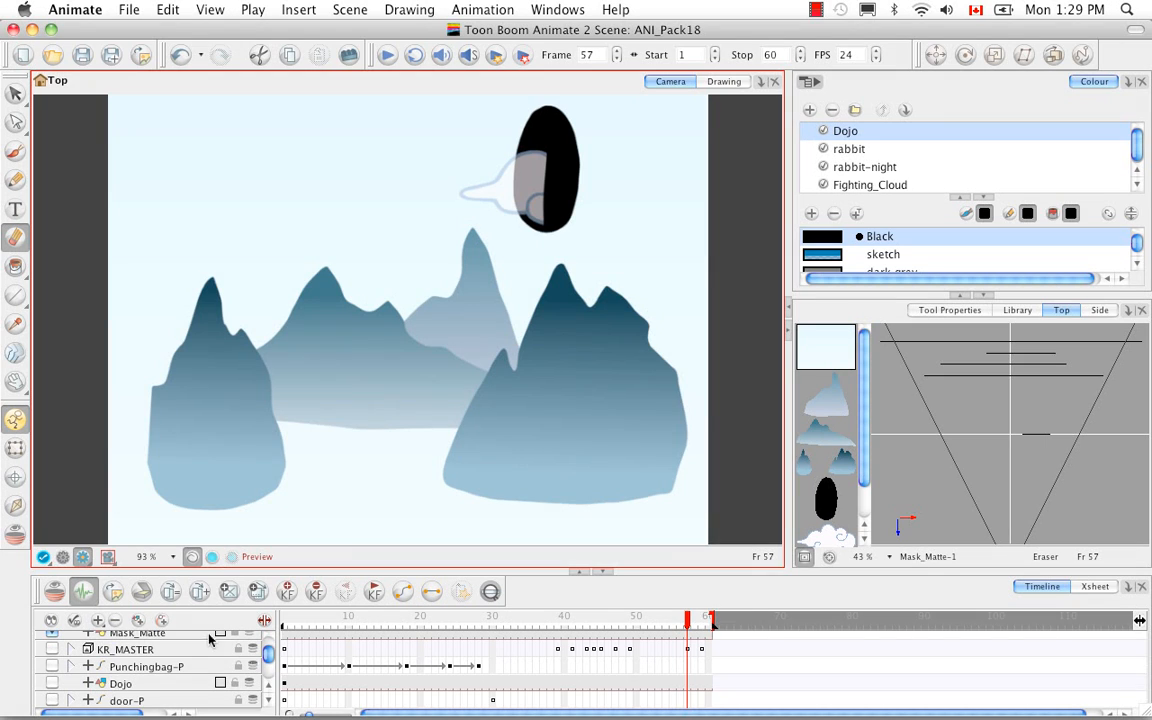
{"action": "scroll", "coordinate": [266, 657], "scroll_direction": "up", "scroll_amount": 3}
{"action": "scroll", "coordinate": [266, 655], "scroll_direction": "down", "scroll_amount": 2}
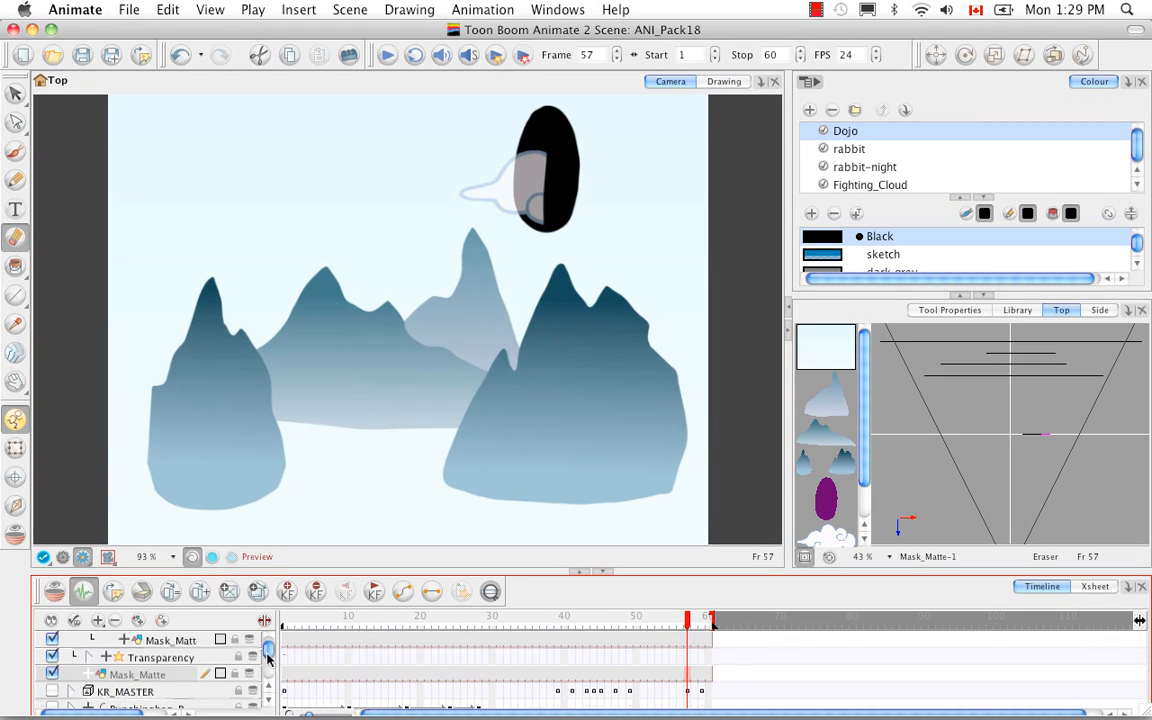
{"action": "left_click", "coordinate": [735, 82]}
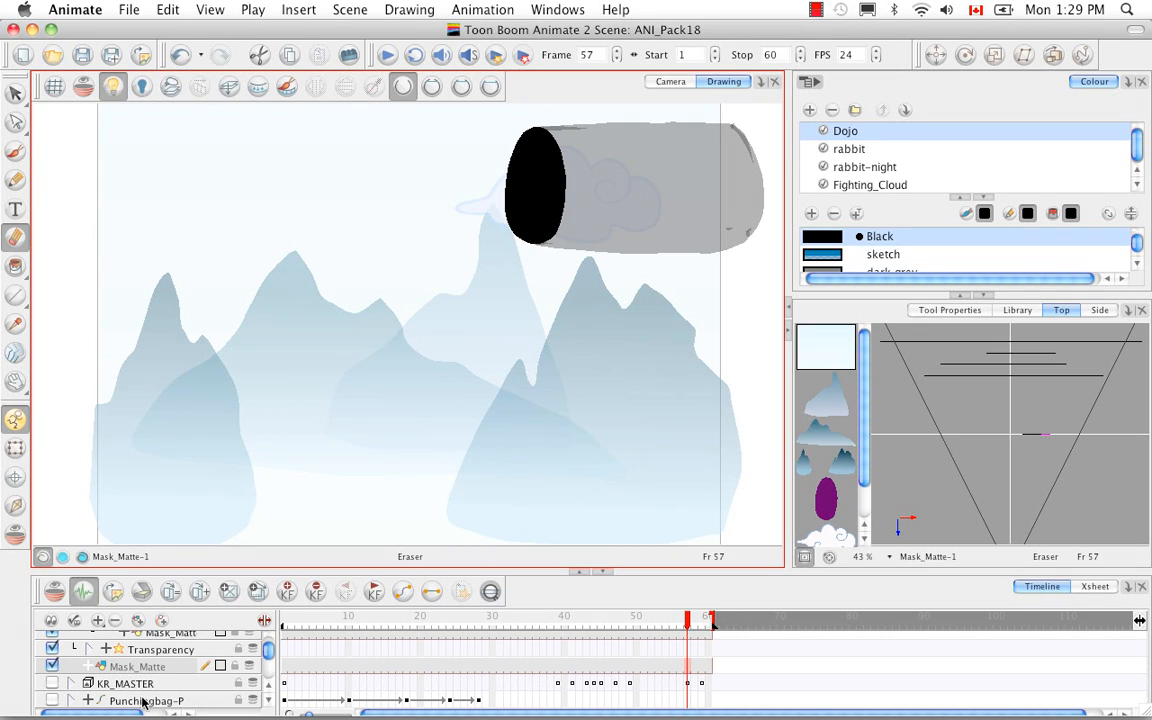
{"action": "scroll", "coordinate": [268, 652], "scroll_direction": "up", "scroll_amount": 3}
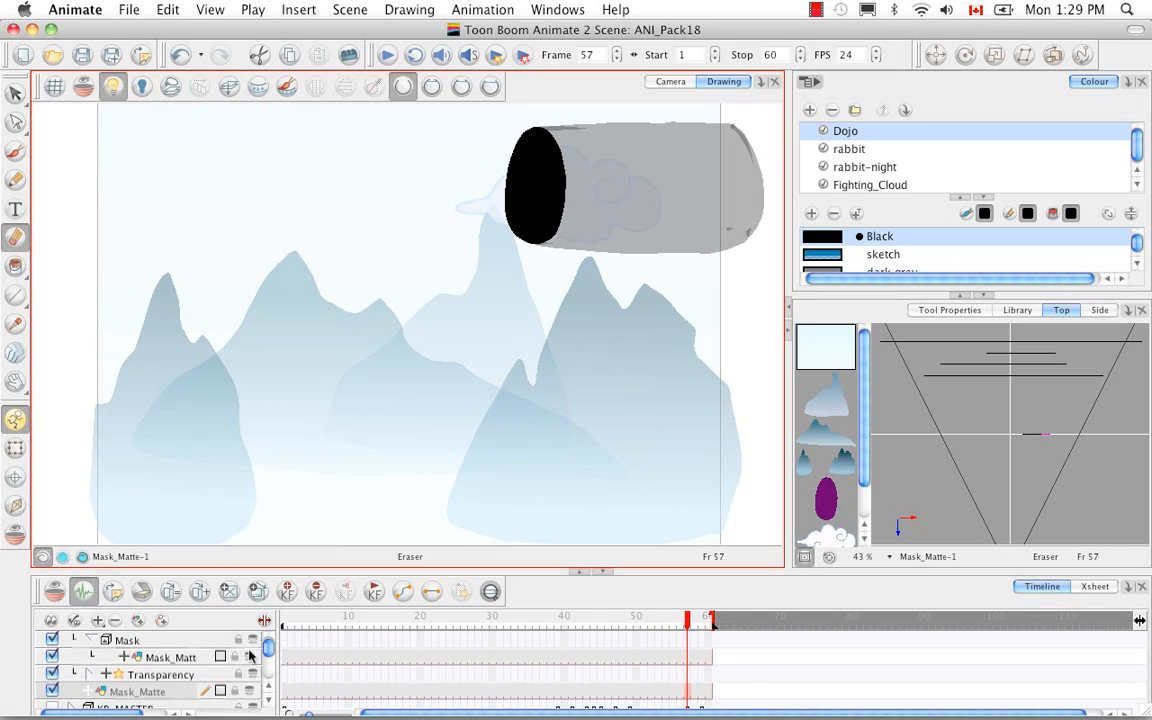
{"action": "left_click", "coordinate": [201, 656]}
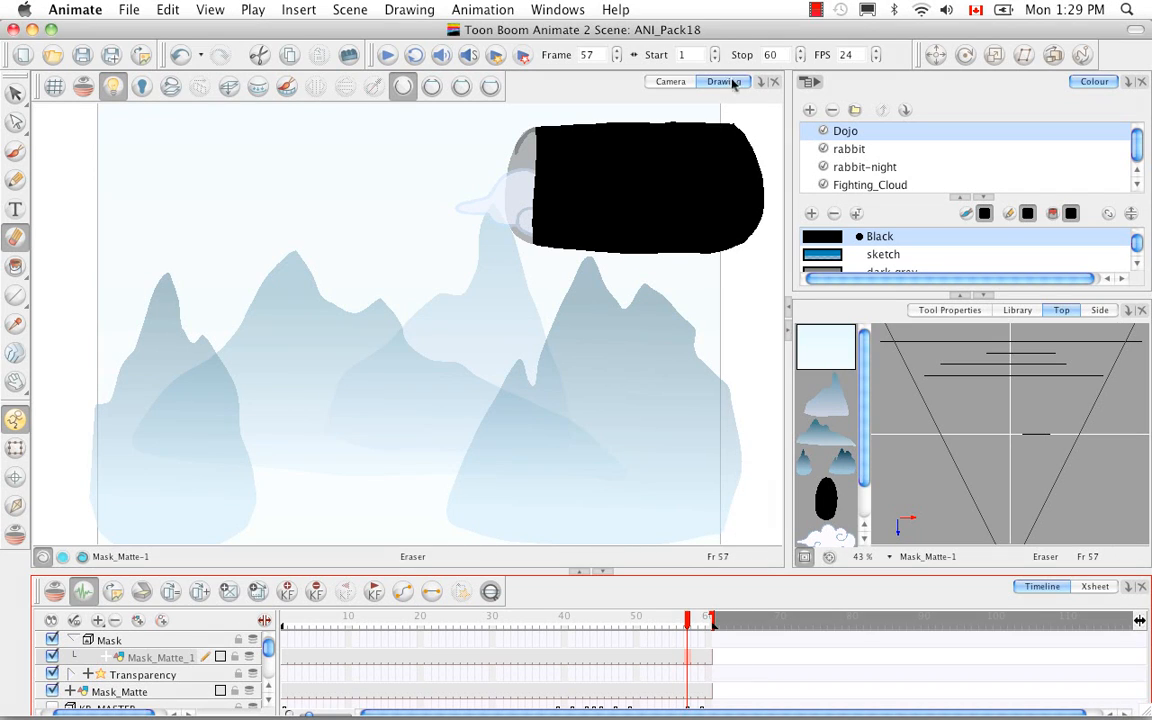
{"action": "left_click", "coordinate": [668, 81]}
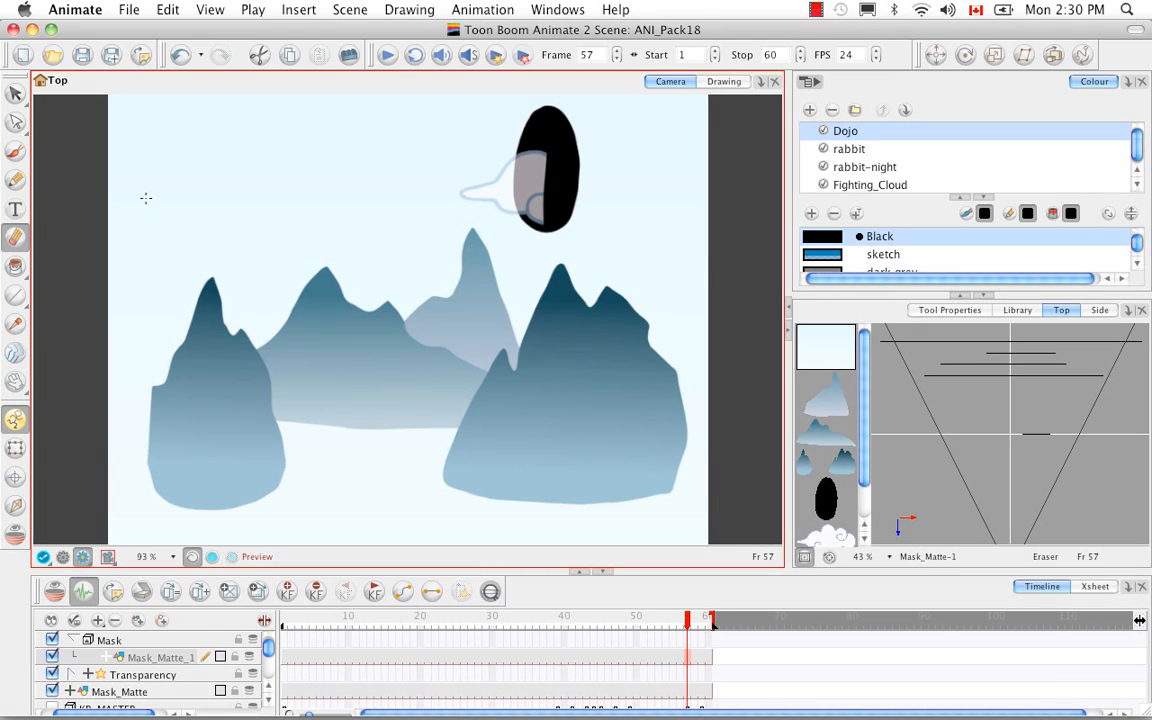
Switch to Animate Pro, start opening another scene, and save the current scene while accepting its promotion
{"action": "left_click", "coordinate": [32, 29]}
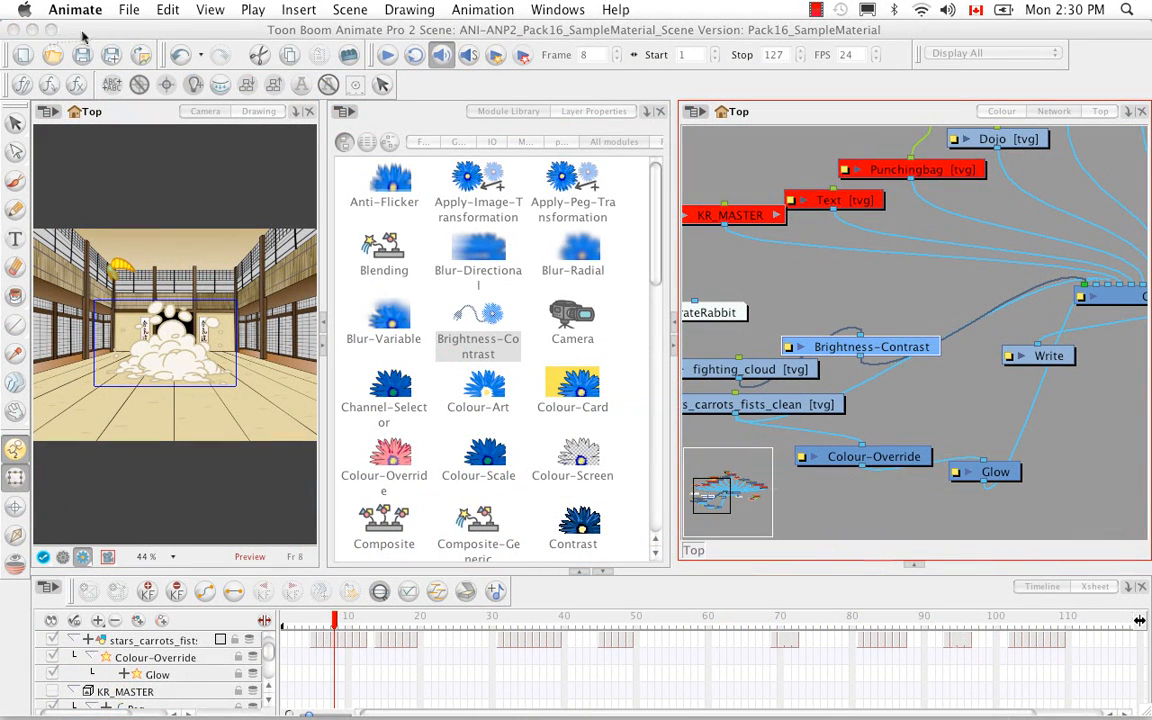
{"action": "left_click", "coordinate": [129, 34]}
{"action": "left_click", "coordinate": [52, 54]}
{"action": "left_click", "coordinate": [455, 382]}
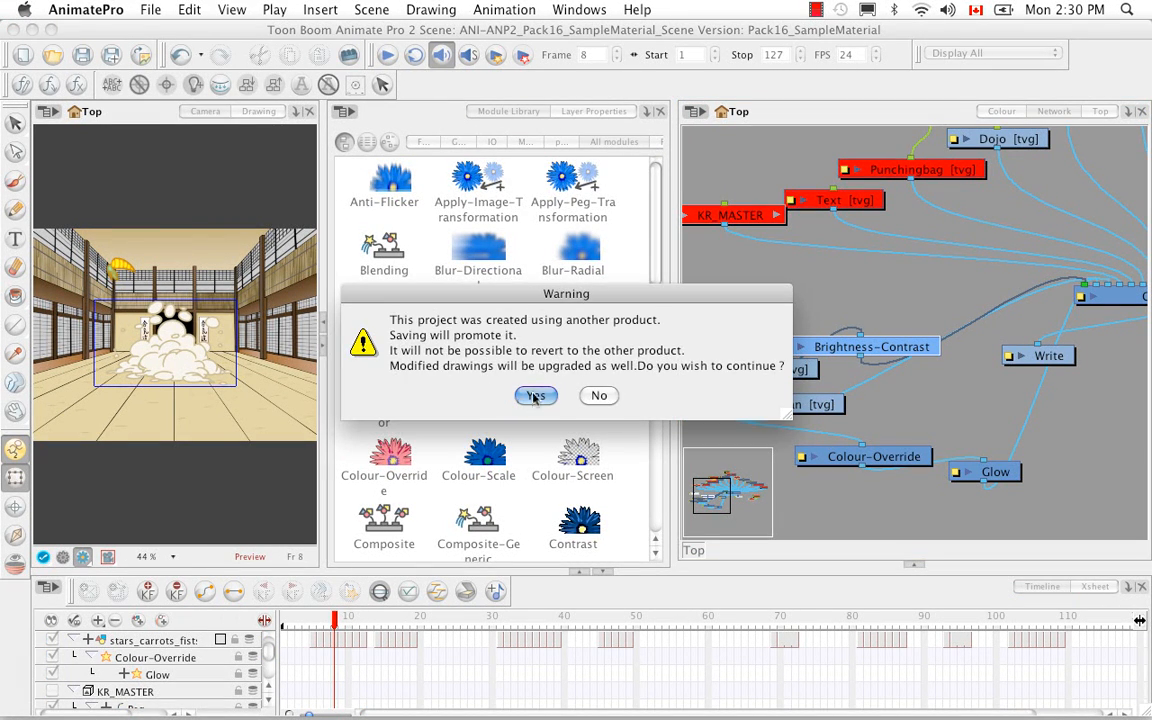
{"action": "left_click", "coordinate": [536, 396]}
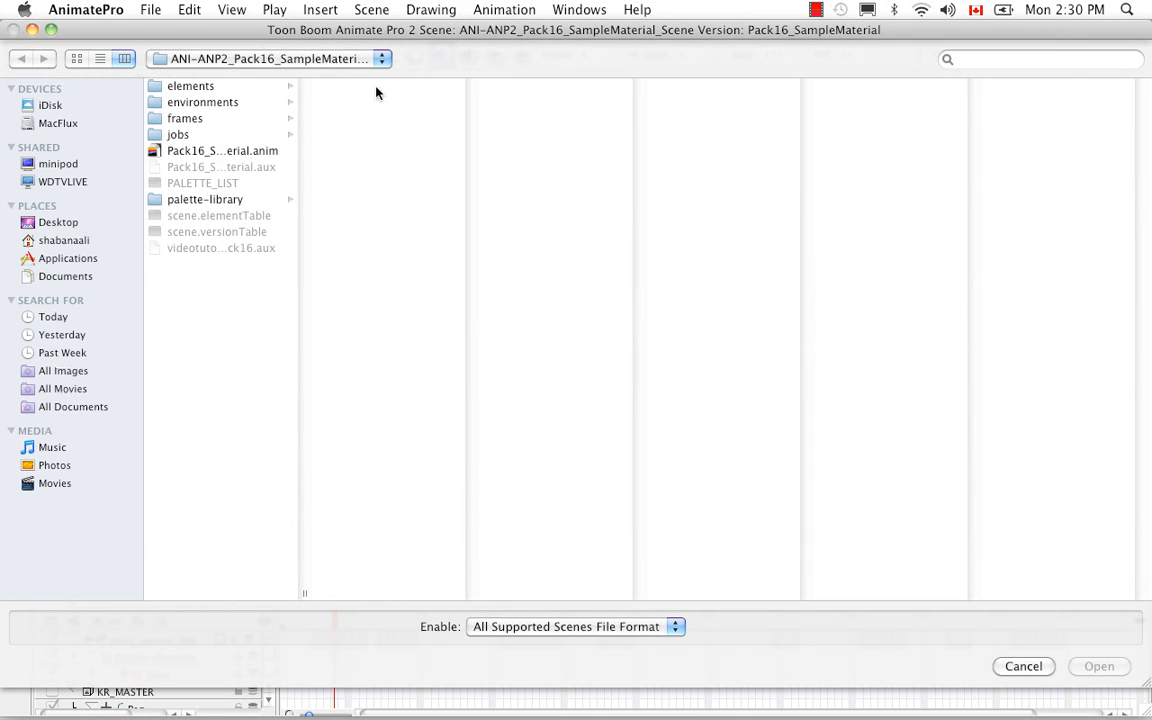
Open the scene file ANP_Pack18.tbup from the ANP_Pack18 folder inside Pack21
{"action": "left_click", "coordinate": [380, 60]}
{"action": "left_click", "coordinate": [373, 80]}
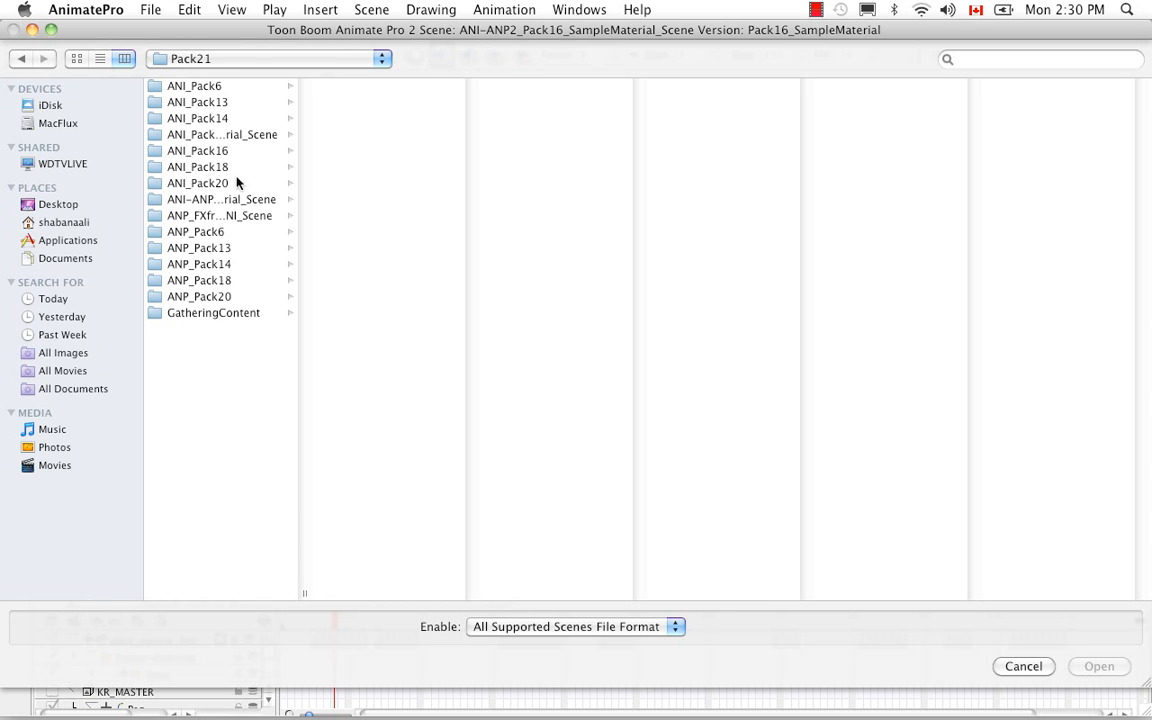
{"action": "left_click", "coordinate": [168, 280]}
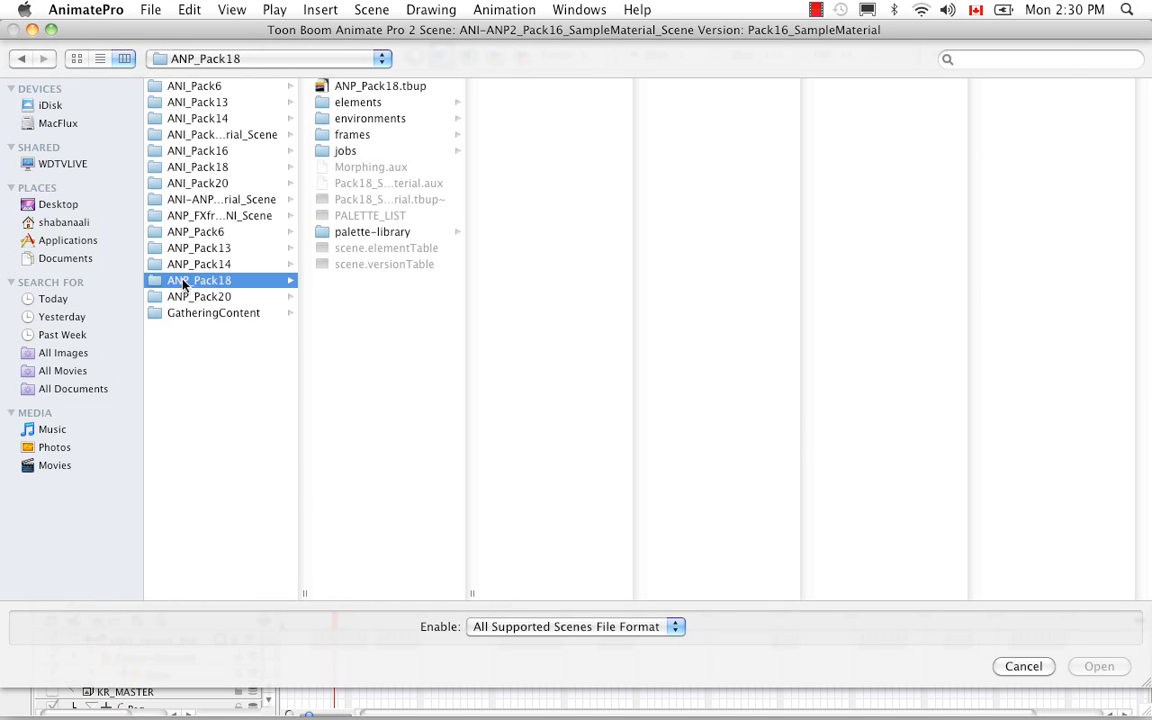
{"action": "left_click", "coordinate": [348, 90]}
{"action": "left_click", "coordinate": [1095, 664]}
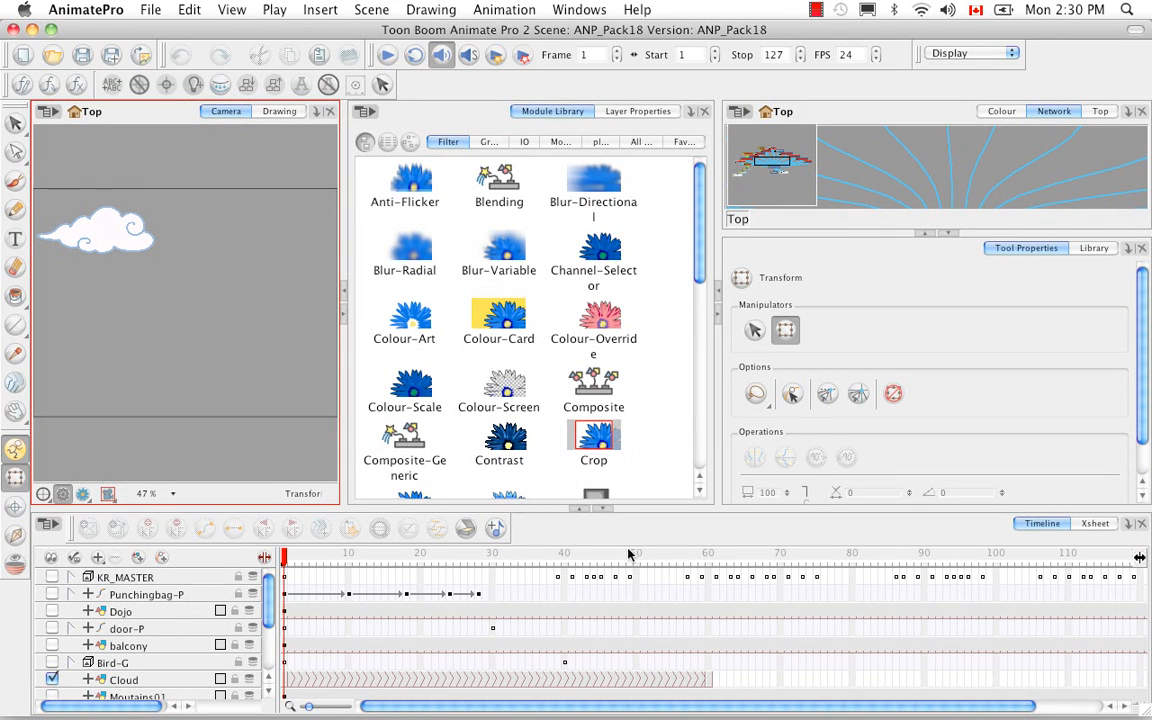
Enable the Moutains01, Moutains02, Moutains03 and sky layers in the timeline
{"action": "scroll", "coordinate": [150, 620], "scroll_direction": "down", "scroll_amount": 3}
{"action": "left_click", "coordinate": [52, 636]}
{"action": "left_click", "coordinate": [52, 653]}
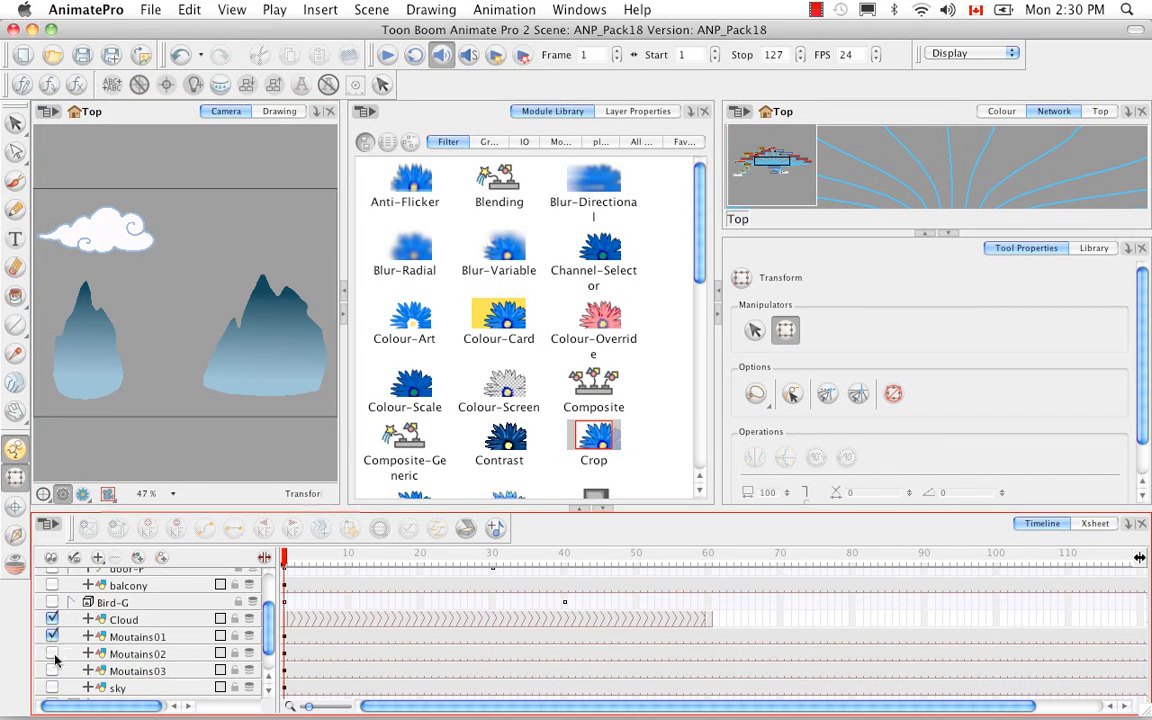
{"action": "left_click", "coordinate": [52, 670]}
{"action": "left_click", "coordinate": [52, 688]}
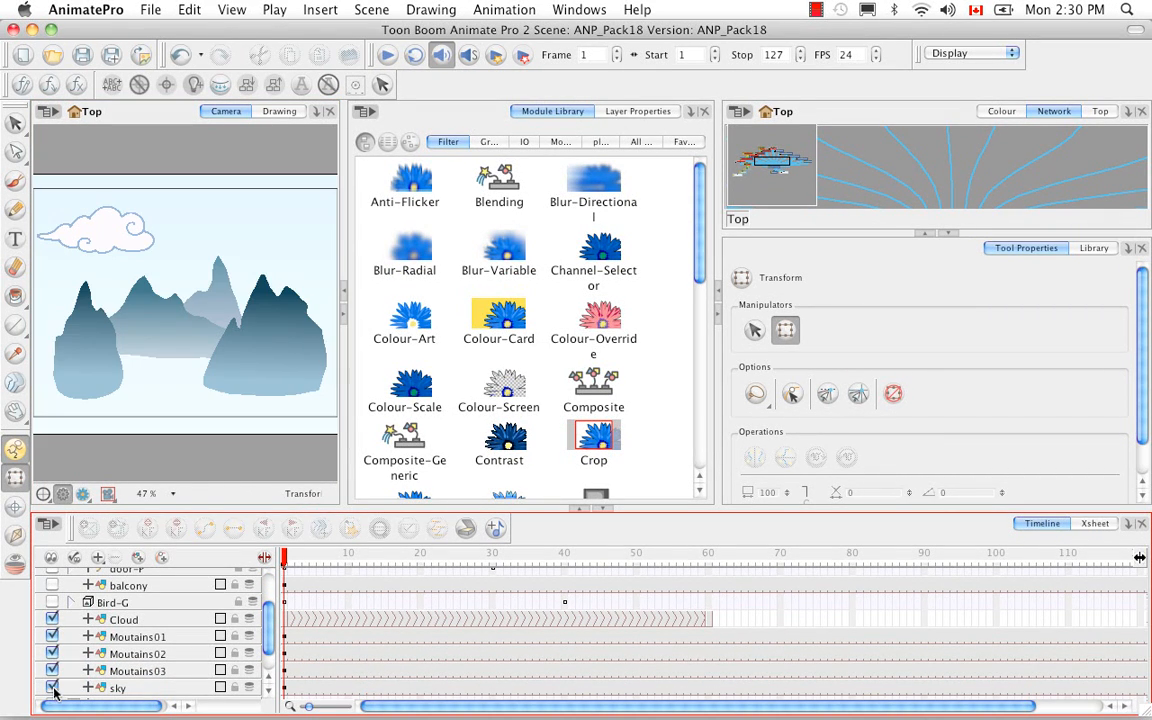
{"action": "scroll", "coordinate": [268, 620], "scroll_direction": "up", "scroll_amount": 3}
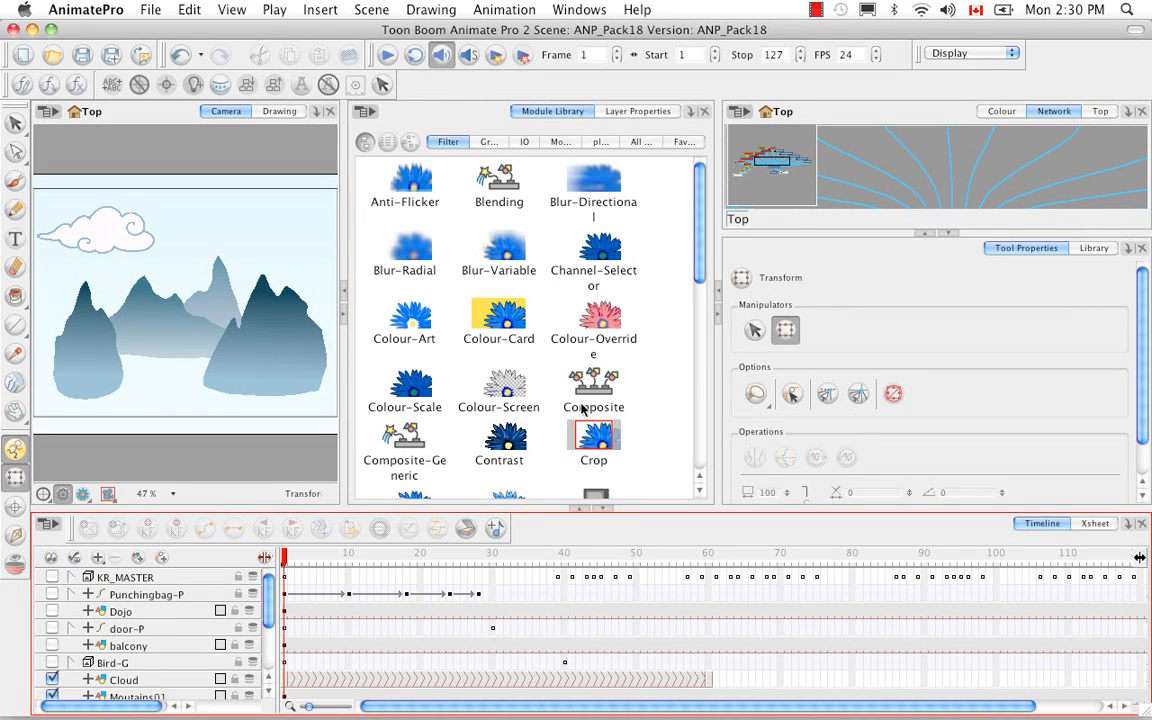
Enlarge the Network view and add a Transparency module from the filter modules to the scene's network
{"action": "left_click", "coordinate": [948, 234]}
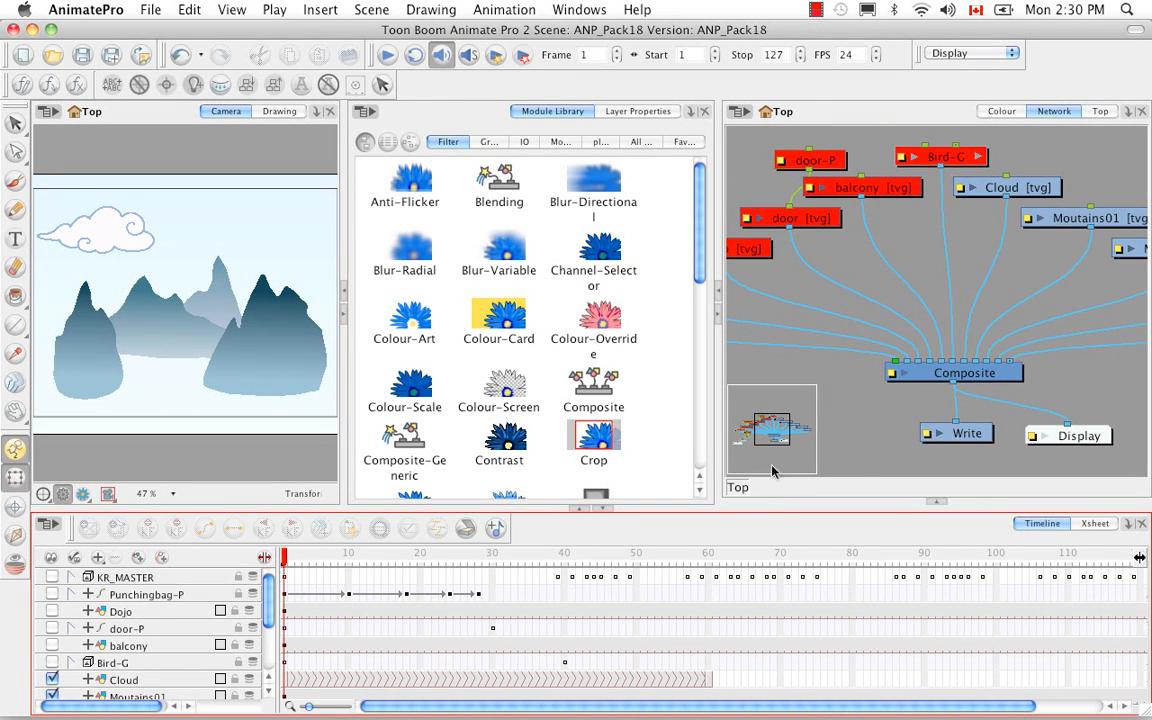
{"action": "left_click", "coordinate": [855, 446]}
{"action": "key", "text": "1"}
{"action": "key", "text": "1"}
{"action": "key", "text": "1"}
{"action": "key", "text": "1"}
{"action": "key", "text": "1"}
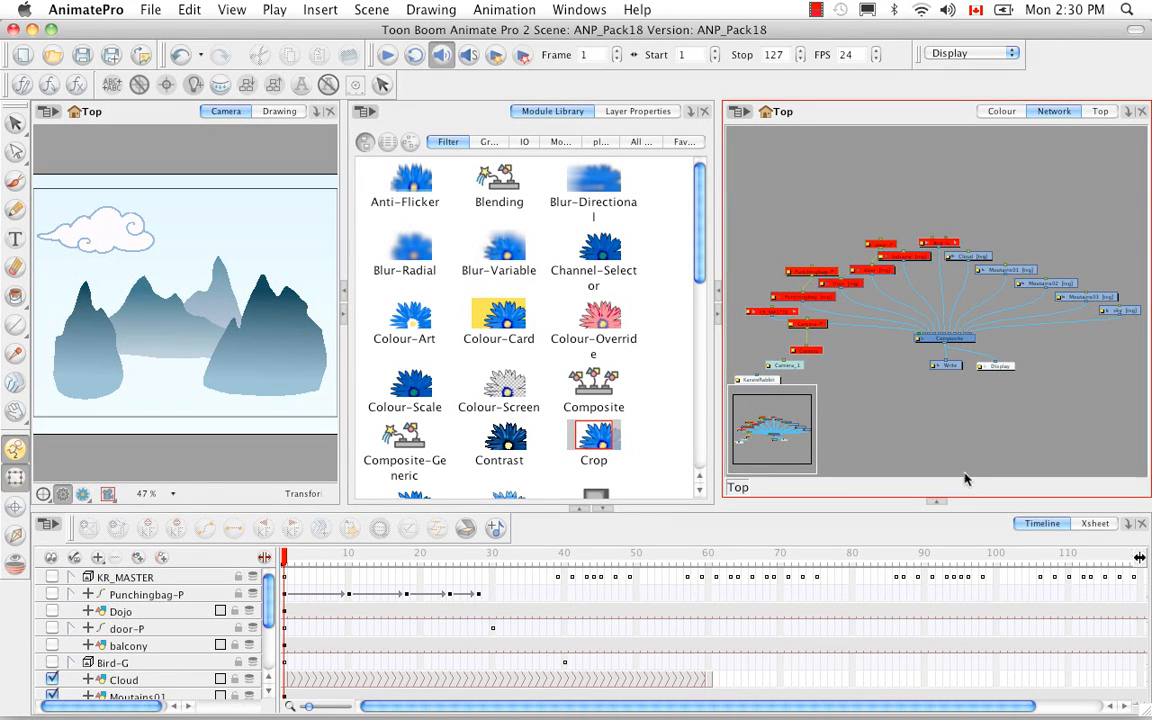
{"action": "left_click_drag", "start_coordinate": [700, 249], "coordinate": [698, 465]}
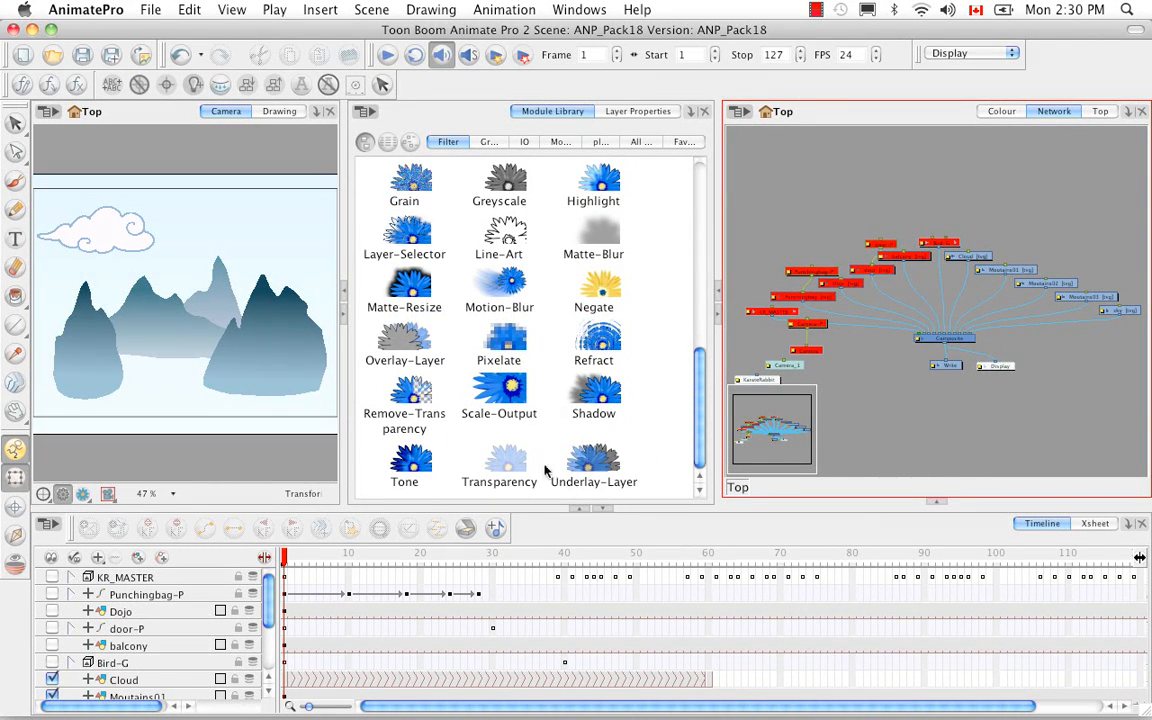
{"action": "left_click", "coordinate": [500, 462]}
{"action": "left_click_drag", "start_coordinate": [1054, 400], "coordinate": [1058, 399]}
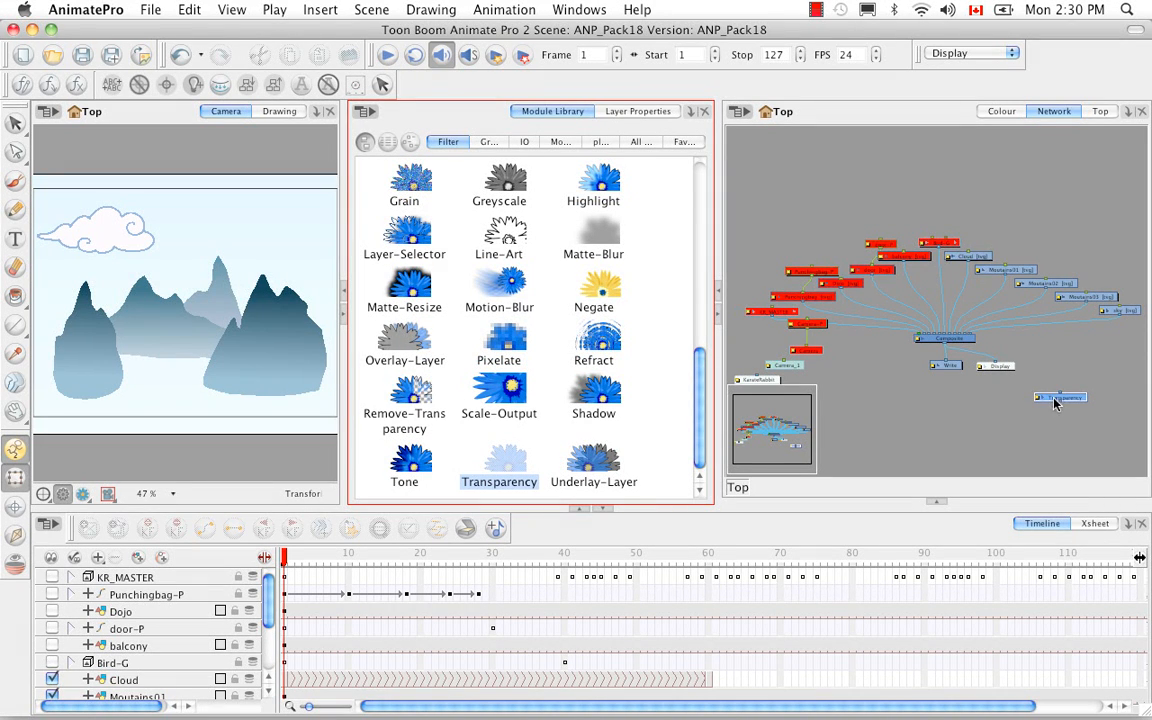
Insert the Transparency module between the Cloud and Composite modules and preview the rendered cloud up to frame 35
{"action": "left_click", "coordinate": [985, 259]}
{"action": "left_click_drag", "start_coordinate": [985, 259], "coordinate": [1043, 161]}
{"action": "left_click_drag", "start_coordinate": [1075, 404], "coordinate": [1045, 235]}
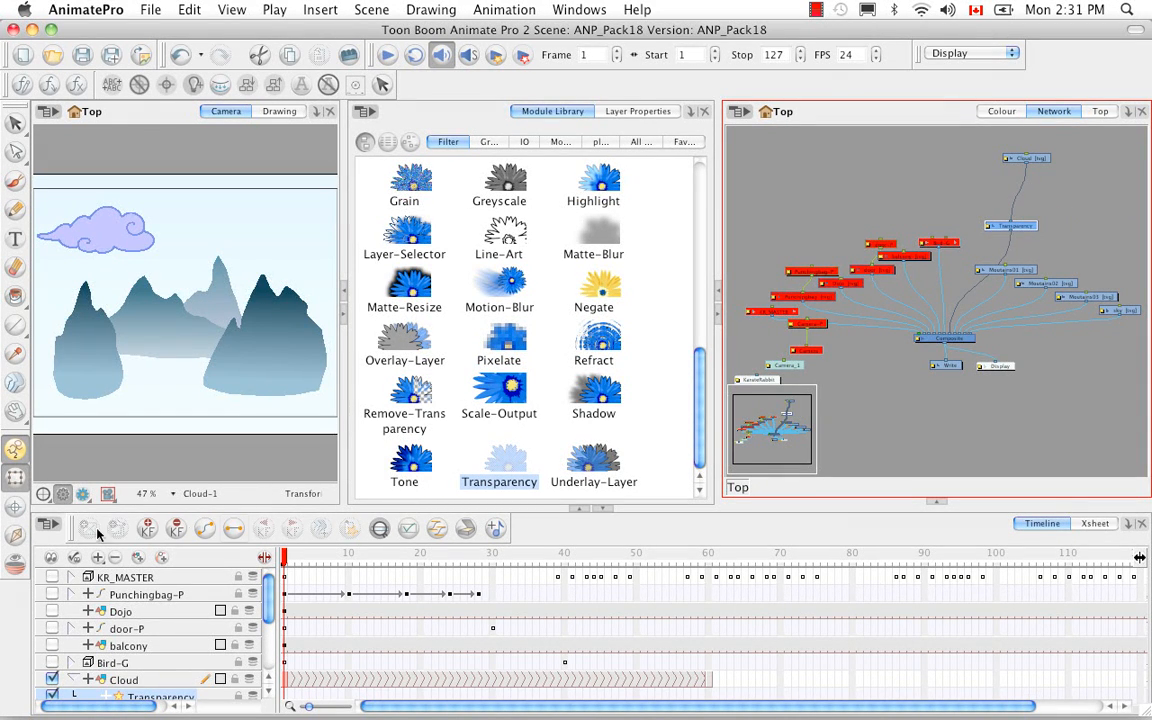
{"action": "left_click", "coordinate": [83, 494]}
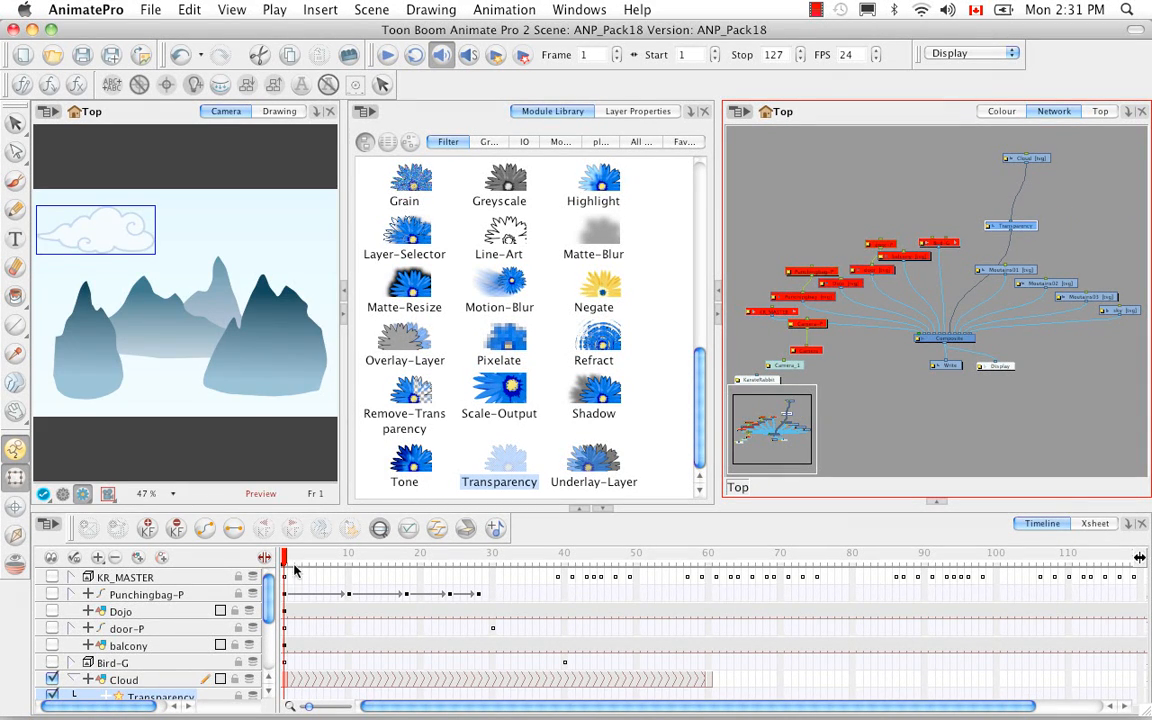
{"action": "left_click_drag", "start_coordinate": [290, 560], "coordinate": [521, 566]}
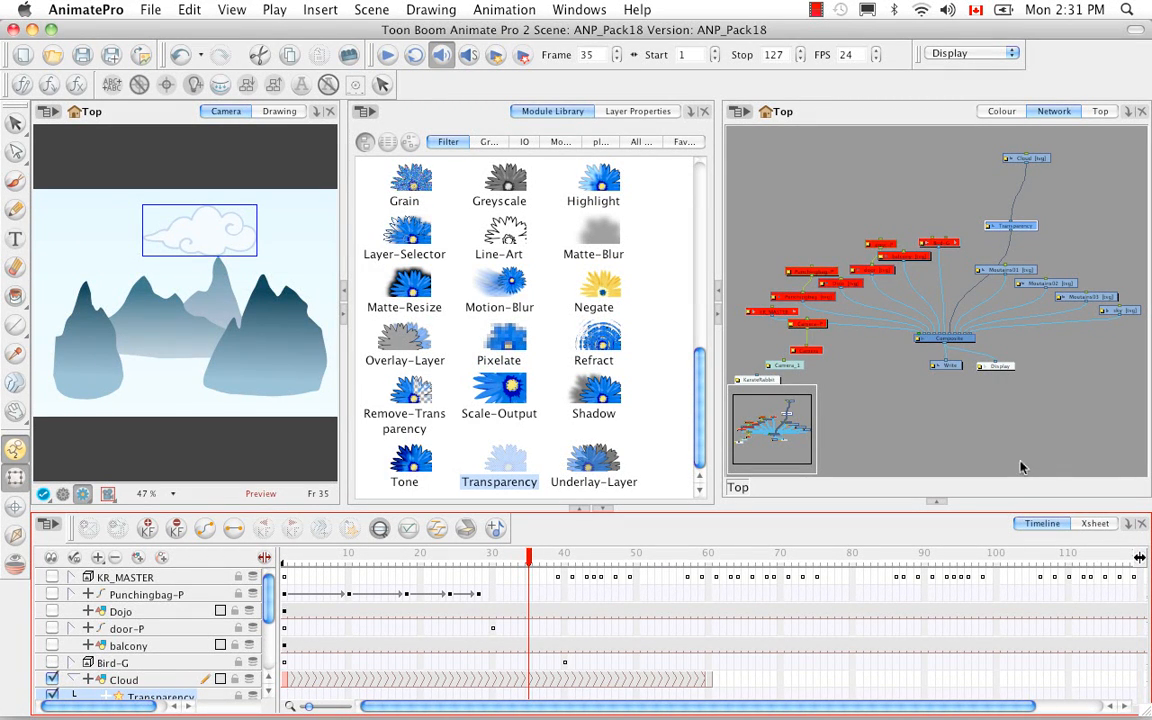
Add a Cutter module from the full module list and insert it between the Transparency and Composite modules
{"action": "left_click_drag", "start_coordinate": [706, 447], "coordinate": [673, 222]}
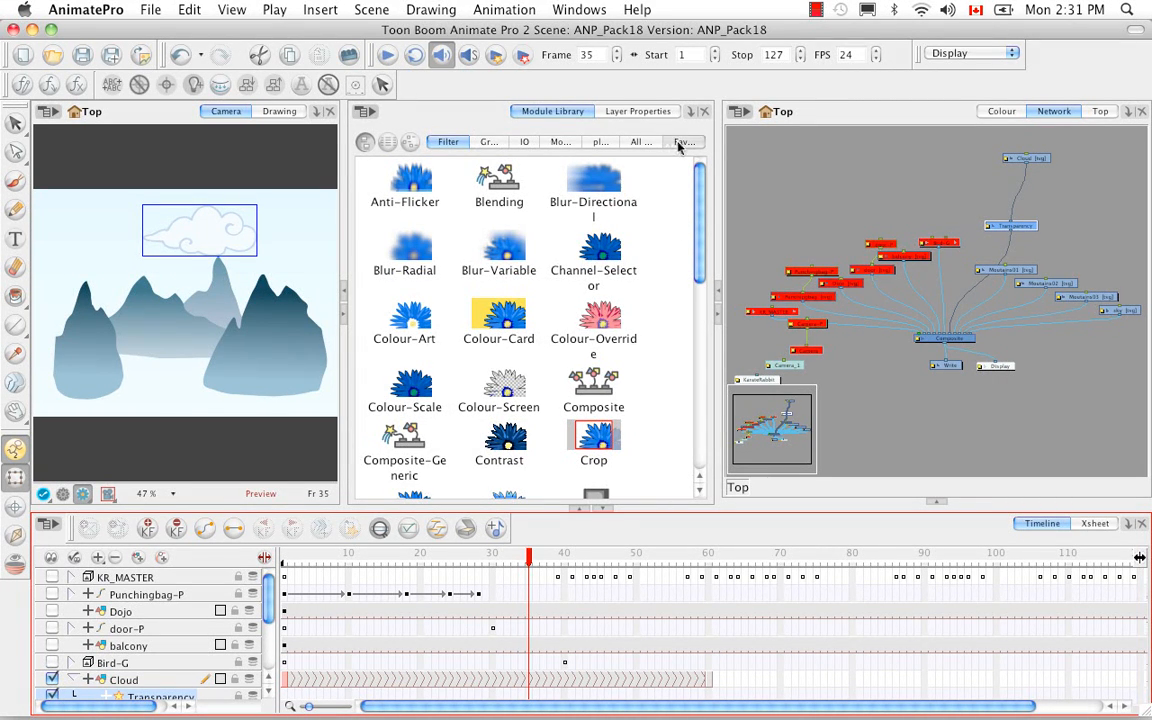
{"action": "left_click", "coordinate": [678, 145]}
{"action": "left_click", "coordinate": [572, 141]}
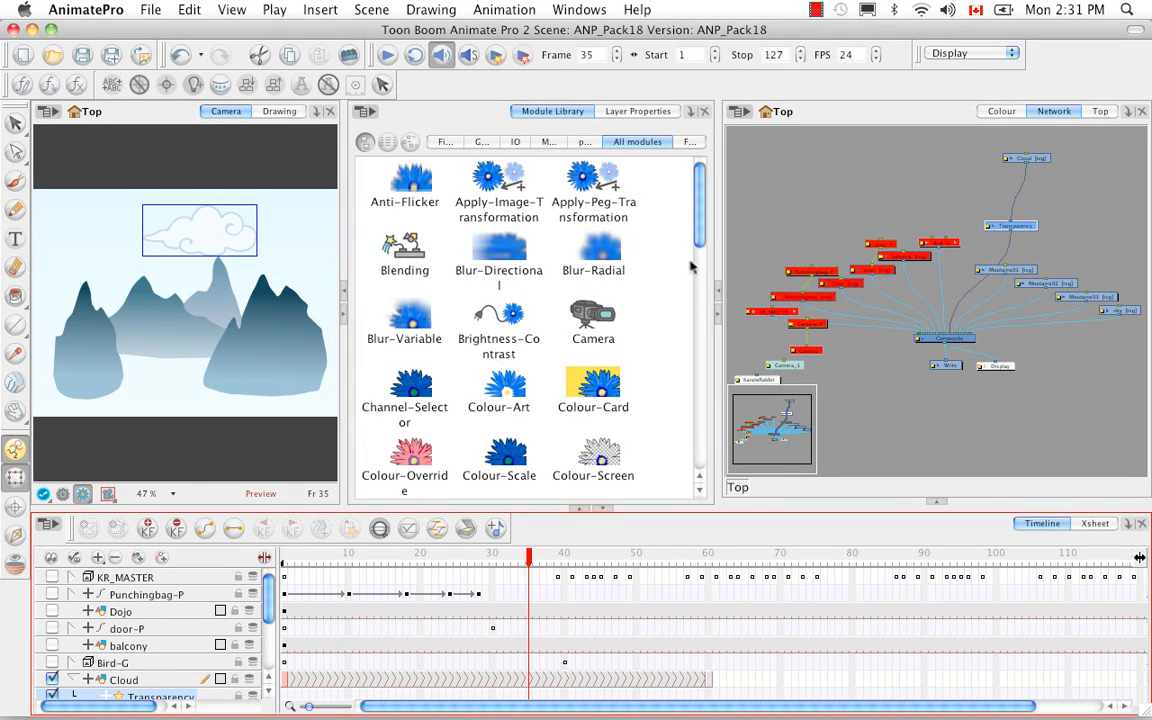
{"action": "left_click_drag", "start_coordinate": [699, 237], "coordinate": [700, 280]}
{"action": "left_click", "coordinate": [499, 355]}
{"action": "left_click_drag", "start_coordinate": [1083, 383], "coordinate": [976, 184]}
{"action": "left_click_drag", "start_coordinate": [1075, 202], "coordinate": [1020, 233]}
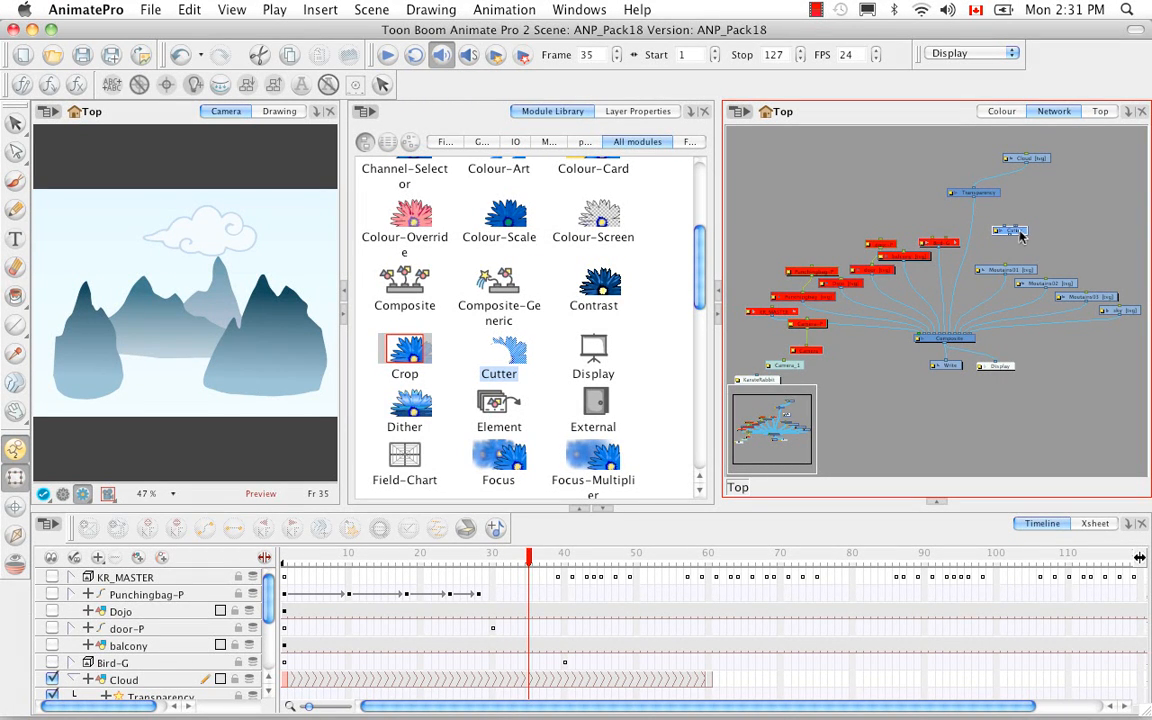
{"action": "mouse_move", "coordinate": [1016, 232]}
{"action": "left_mouse_down"}
{"action": "mouse_move", "coordinate": [969, 227]}
{"action": "mouse_move", "coordinate": [1068, 207]}
{"action": "mouse_move", "coordinate": [998, 242]}
{"action": "left_mouse_up"}
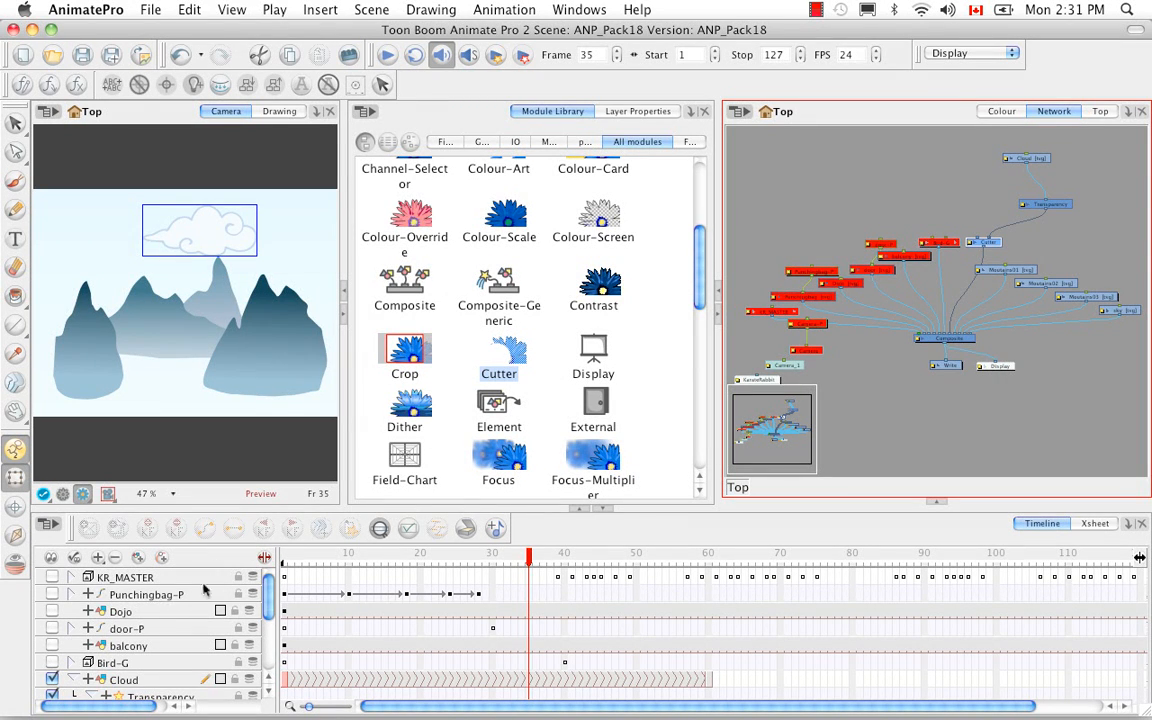
Add a new drawing layer and place its module beside the Cutter module in the network
{"action": "left_click", "coordinate": [141, 566]}
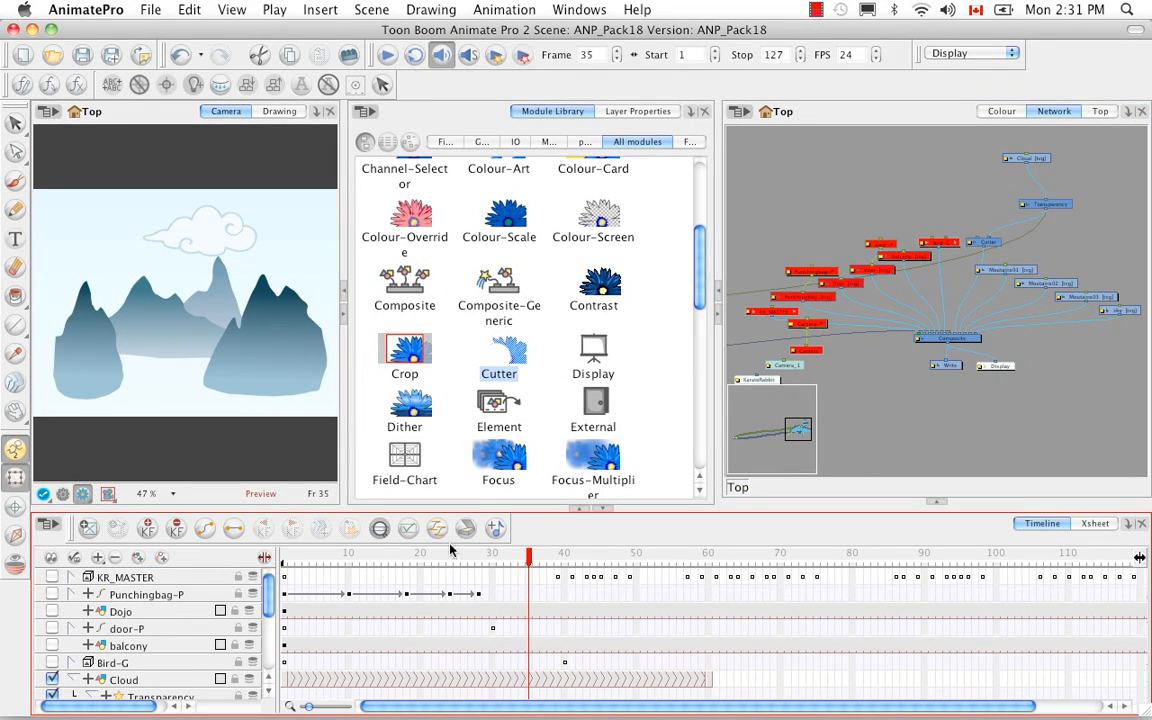
{"action": "left_click", "coordinate": [876, 433]}
{"action": "left_click_drag", "start_coordinate": [790, 358], "coordinate": [1066, 338]}
{"action": "left_click_drag", "start_coordinate": [895, 335], "coordinate": [1085, 308]}
{"action": "mouse_move", "coordinate": [750, 318]}
{"action": "left_mouse_down"}
{"action": "mouse_move", "coordinate": [933, 343]}
{"action": "mouse_move", "coordinate": [1100, 285]}
{"action": "left_mouse_up"}
{"action": "mouse_move", "coordinate": [1023, 342]}
{"action": "left_mouse_down"}
{"action": "mouse_move", "coordinate": [777, 353]}
{"action": "mouse_move", "coordinate": [1079, 269]}
{"action": "left_mouse_up"}
{"action": "left_click_drag", "start_coordinate": [812, 326], "coordinate": [1110, 265]}
{"action": "left_click_drag", "start_coordinate": [998, 336], "coordinate": [741, 383]}
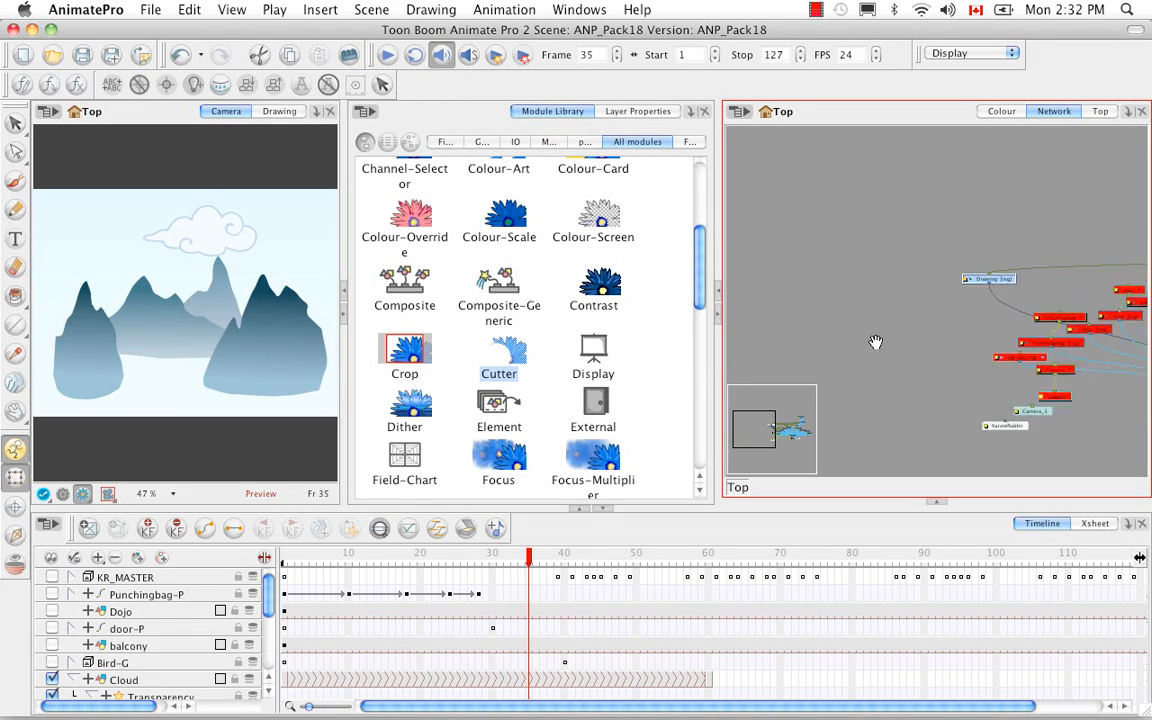
{"action": "left_click_drag", "start_coordinate": [918, 337], "coordinate": [687, 368]}
{"action": "mouse_move", "coordinate": [758, 315]}
{"action": "left_mouse_down"}
{"action": "mouse_move", "coordinate": [859, 301]}
{"action": "mouse_move", "coordinate": [890, 268]}
{"action": "mouse_move", "coordinate": [980, 287]}
{"action": "mouse_move", "coordinate": [962, 266]}
{"action": "mouse_move", "coordinate": [948, 282]}
{"action": "mouse_move", "coordinate": [964, 257]}
{"action": "mouse_move", "coordinate": [1032, 311]}
{"action": "left_mouse_up"}
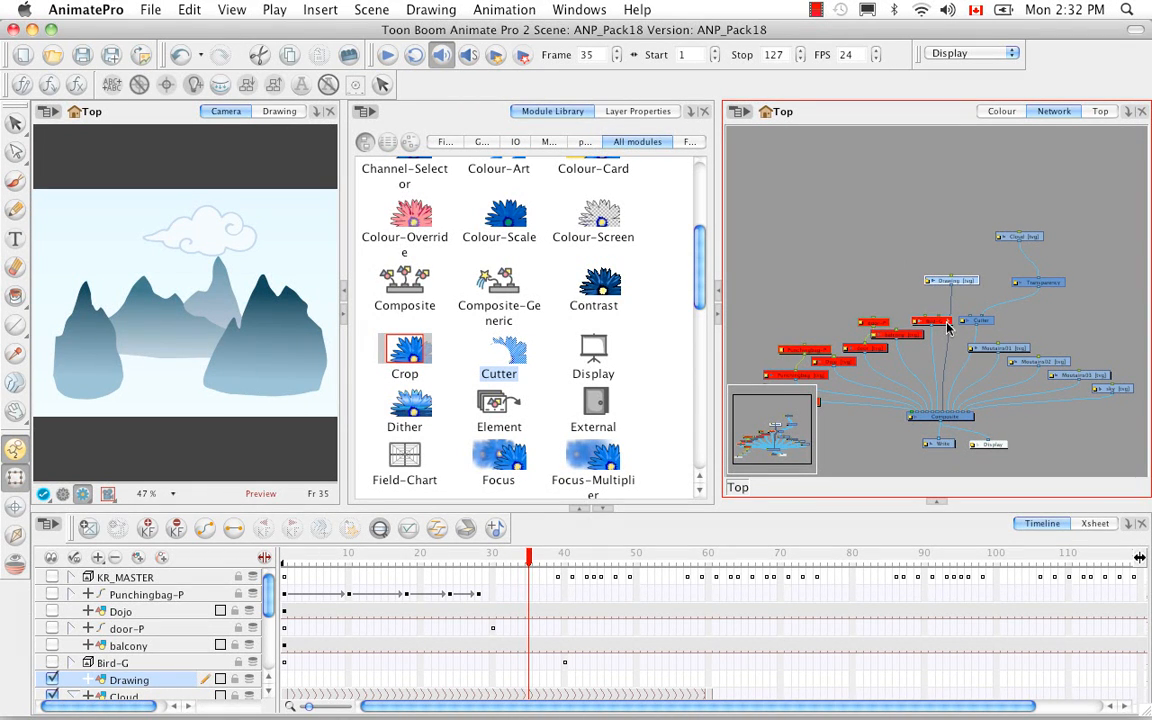
Show frame 1 of the new layer in an enlarged Drawing view with the light table on
{"action": "left_click", "coordinate": [279, 112]}
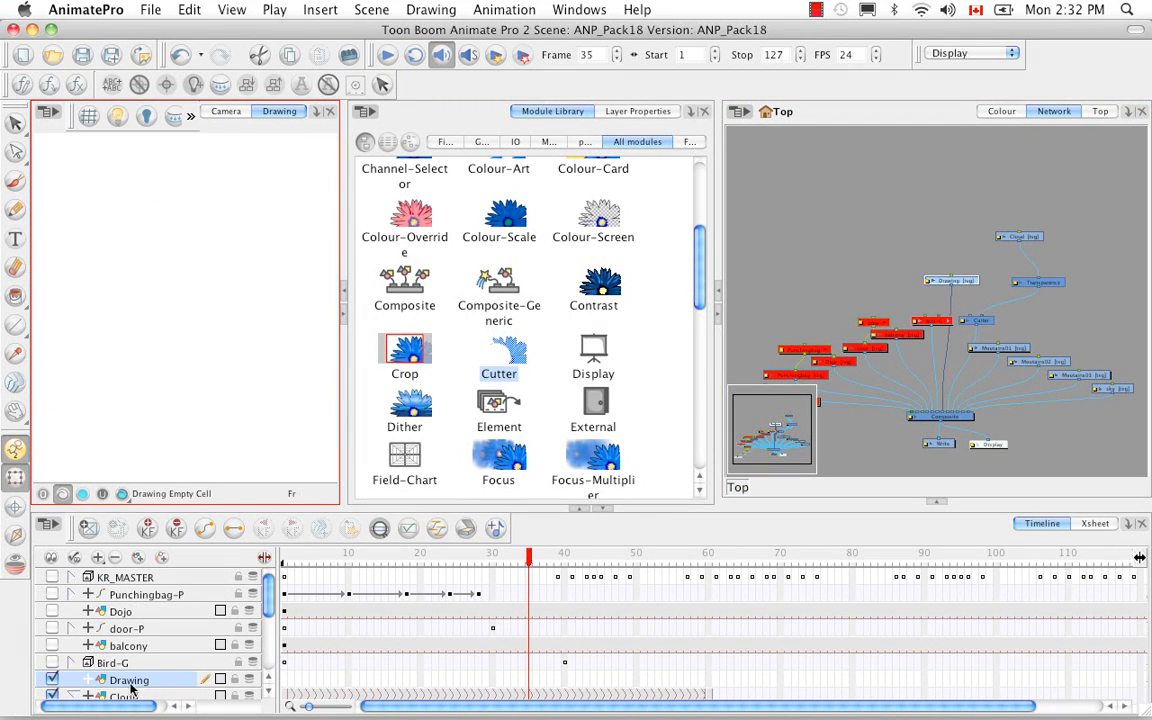
{"action": "left_click_drag", "start_coordinate": [537, 559], "coordinate": [198, 578]}
{"action": "left_click", "coordinate": [117, 116]}
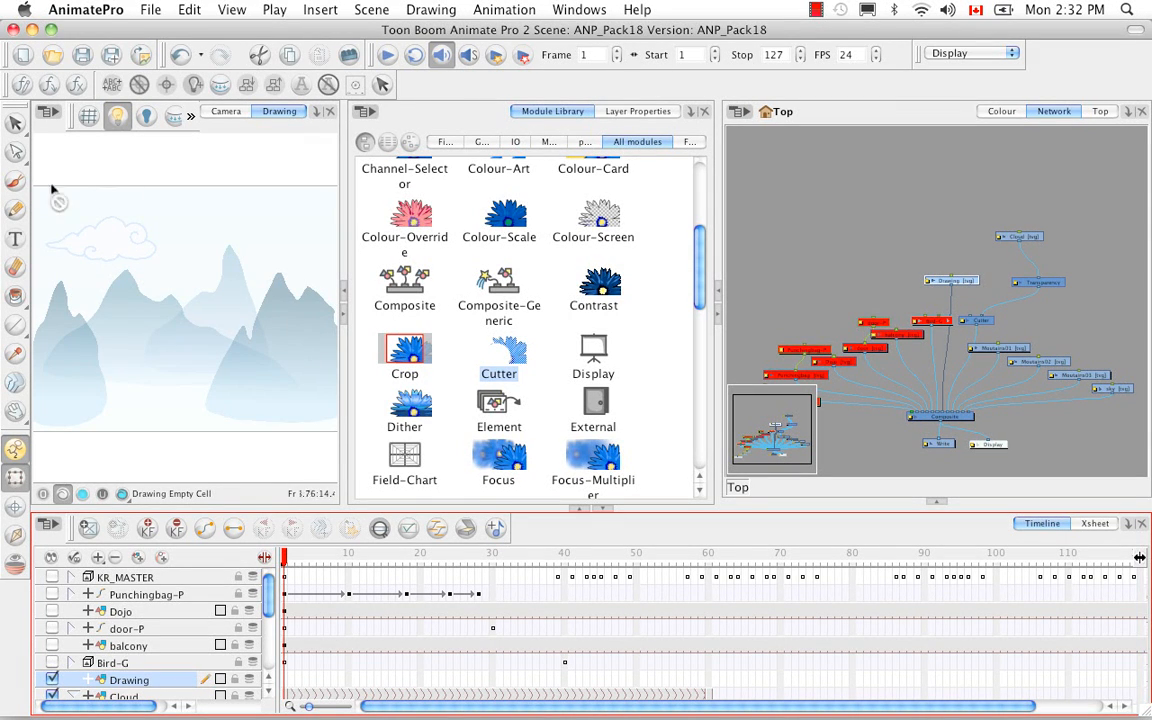
{"action": "left_click", "coordinate": [343, 318]}
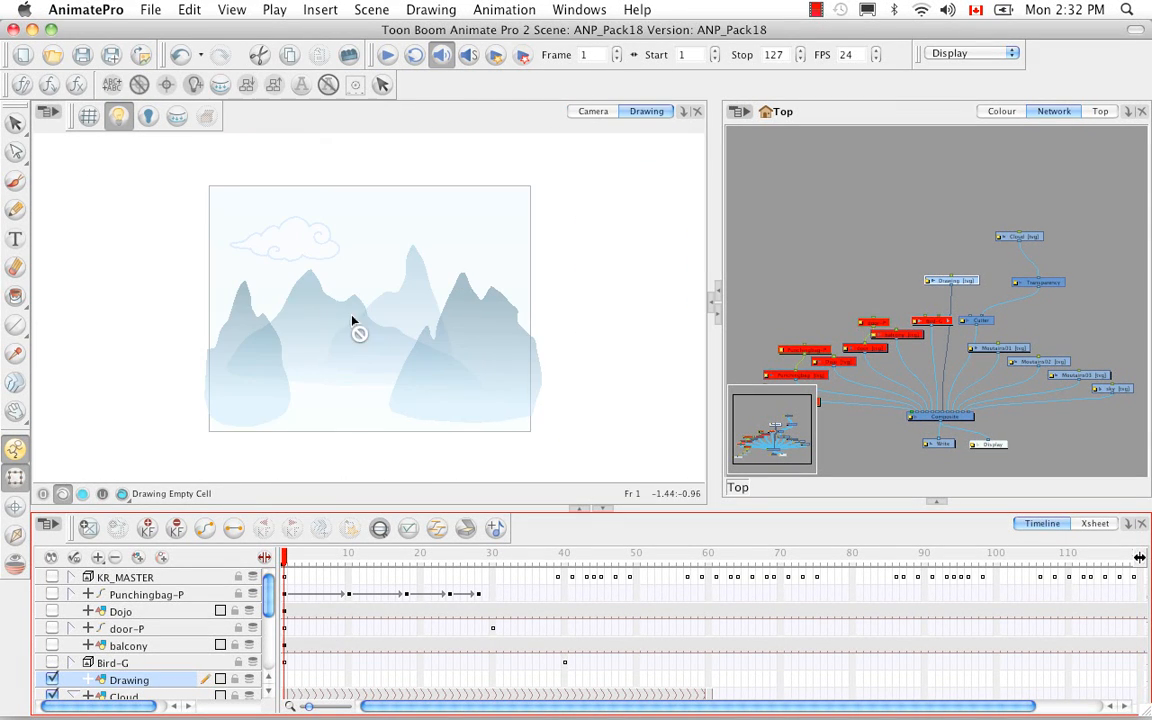
Draw a tall, narrow ellipse over the tip of the highest mountain peak and fill it with black
{"action": "left_click", "coordinate": [15, 178]}
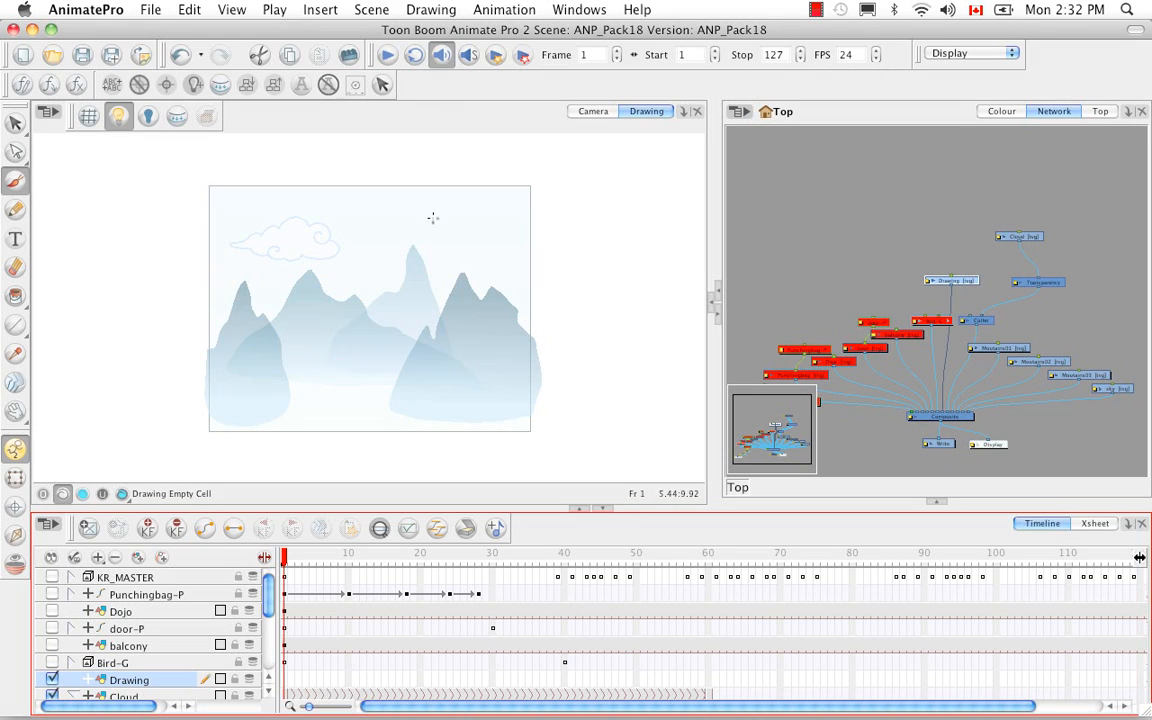
{"action": "left_click", "coordinate": [17, 325]}
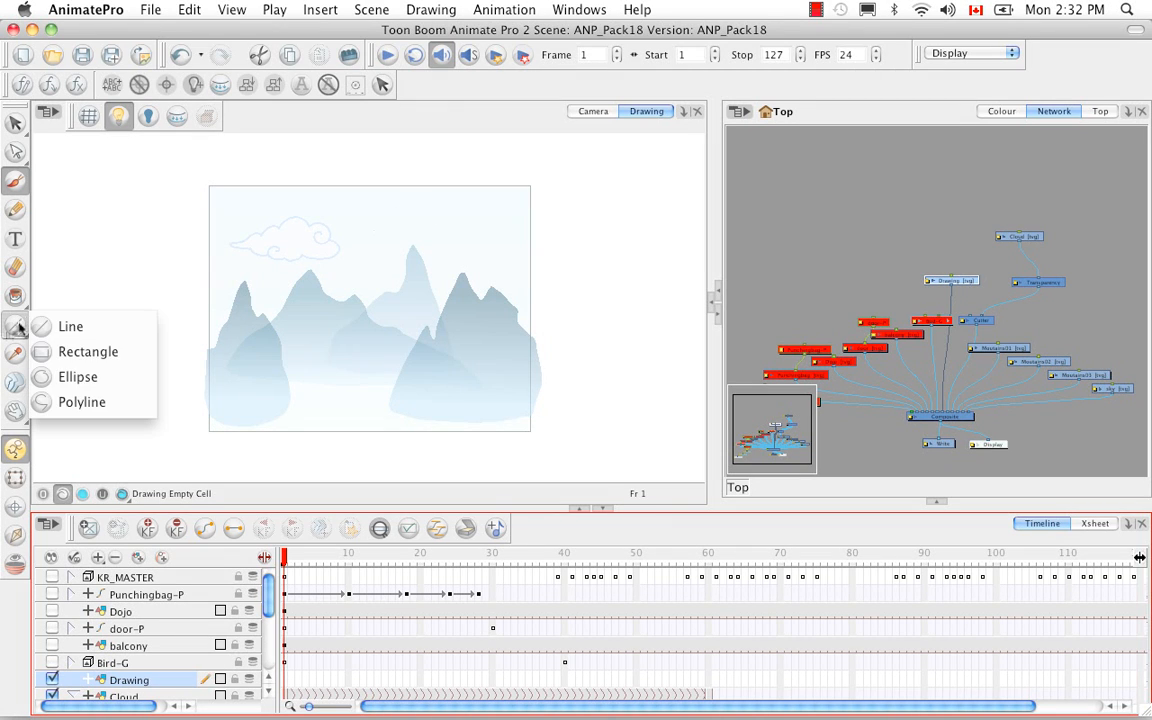
{"action": "left_click", "coordinate": [70, 376]}
{"action": "left_click_drag", "start_coordinate": [404, 199], "coordinate": [429, 271]}
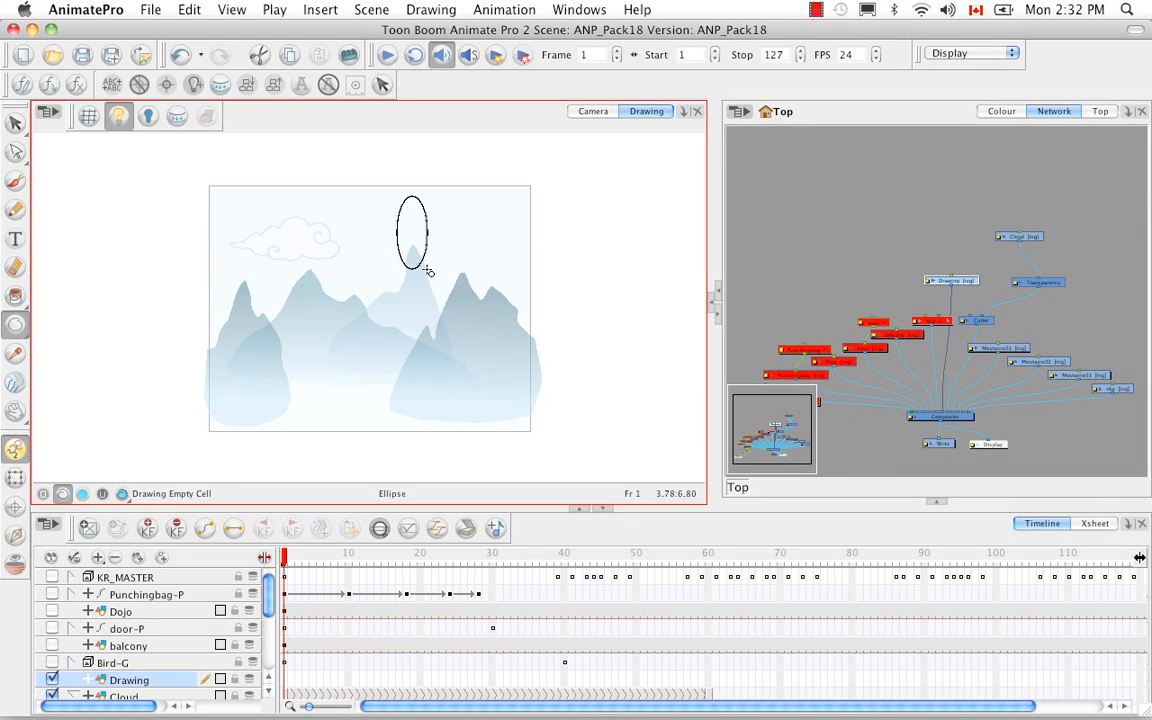
{"action": "left_click", "coordinate": [15, 295]}
{"action": "left_click", "coordinate": [420, 228]}
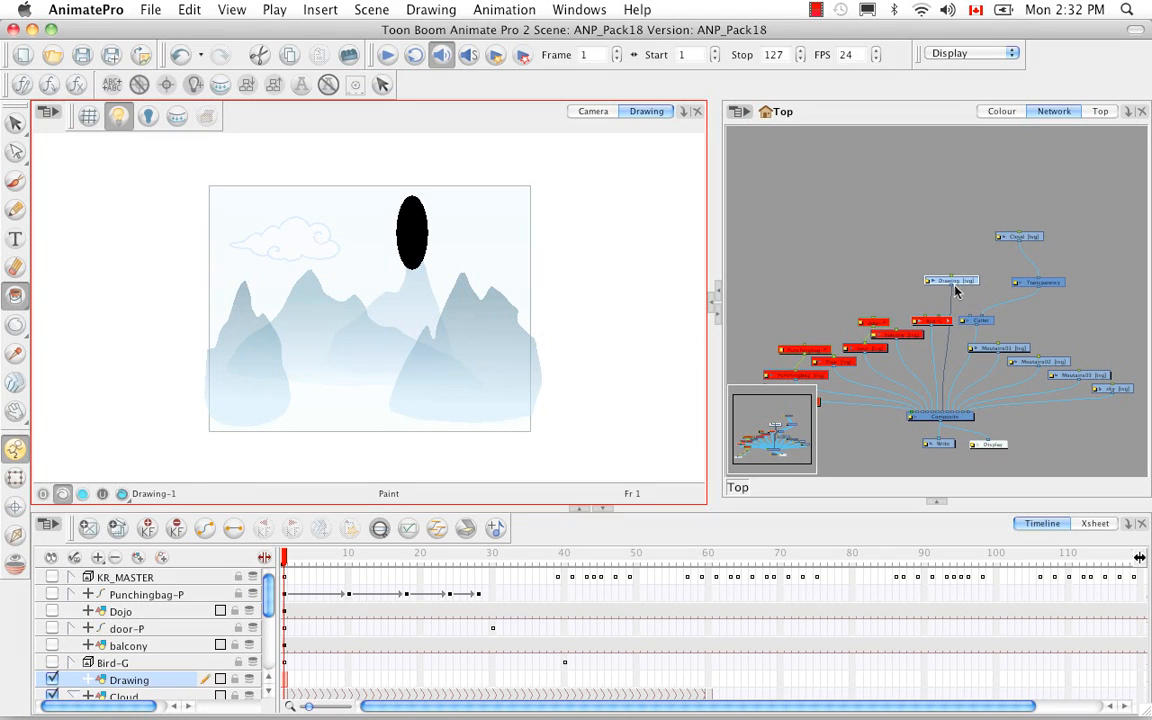
Rename the new drawing layer as Black_hole
{"action": "double_click", "coordinate": [139, 683]}
{"action": "key", "text": "BackSpace"}
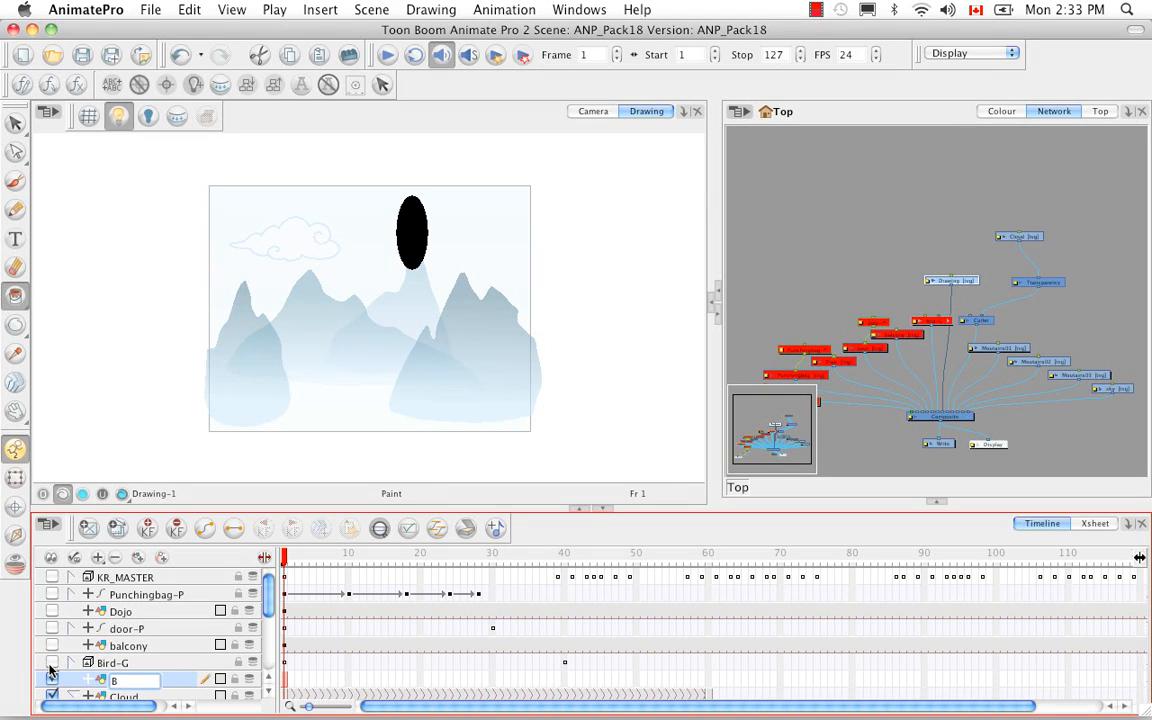
{"action": "type", "text": "Black_hole"}
{"action": "key", "text": "Return"}
{"action": "left_click", "coordinate": [52, 678]}
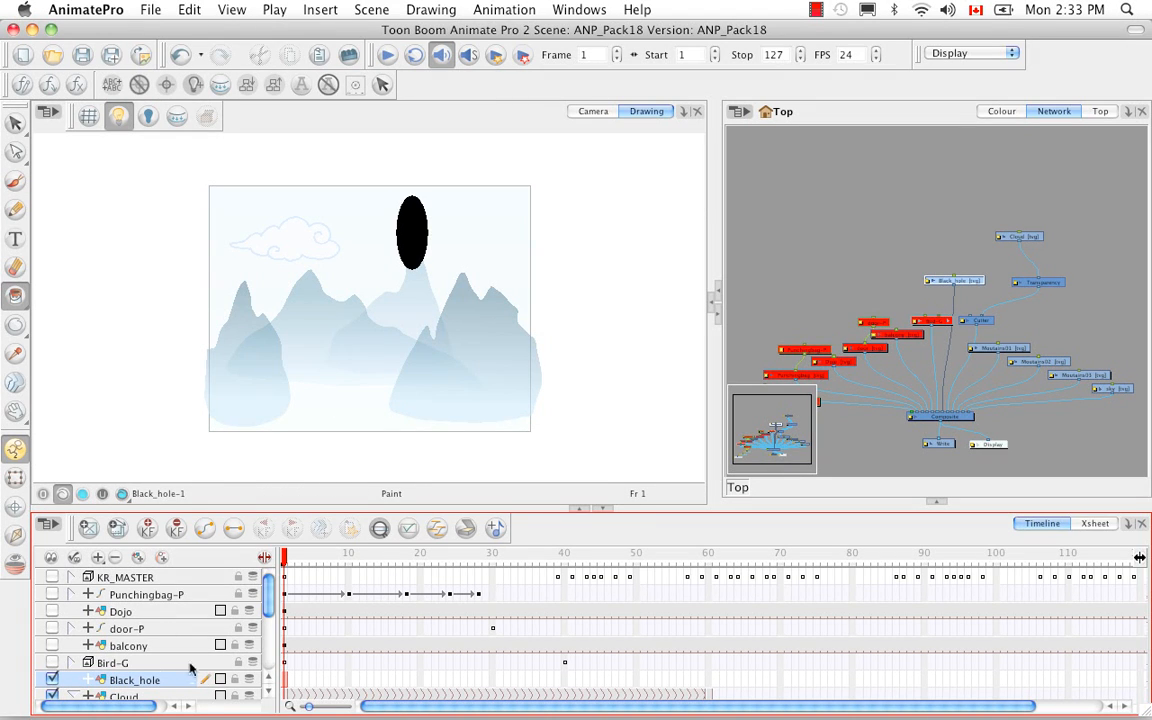
Duplicate the Black_hole layer and rename the copy as Cutter_Matte
{"action": "right_click", "coordinate": [168, 686]}
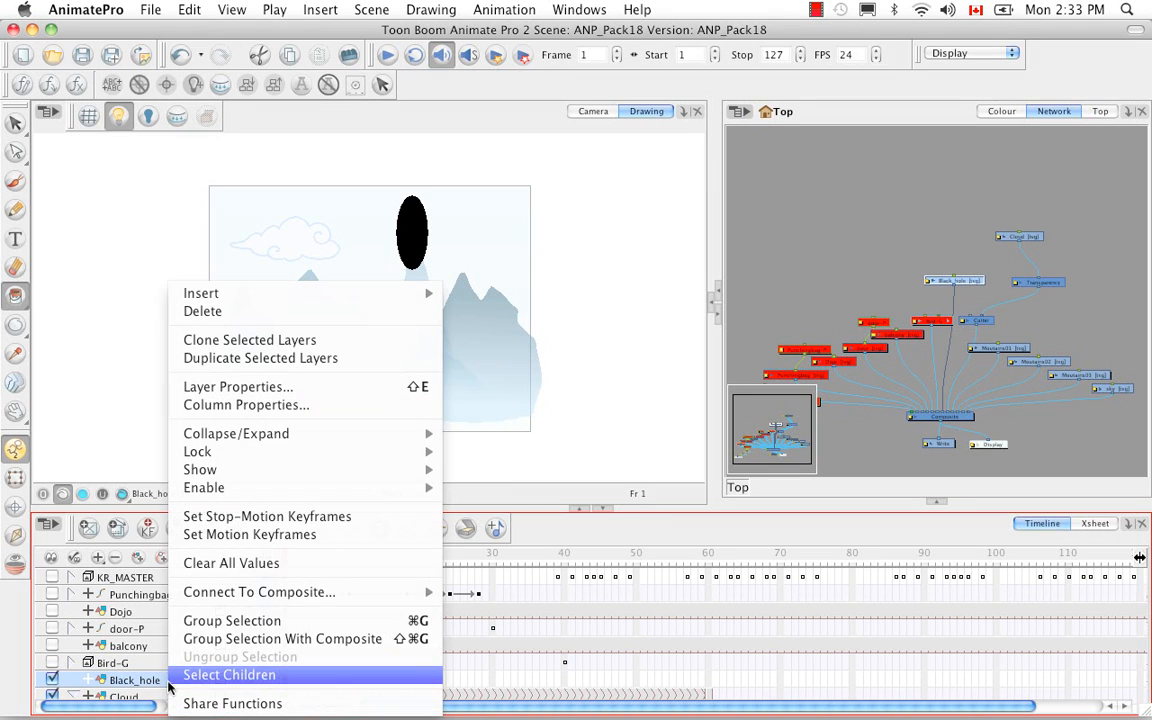
{"action": "left_click", "coordinate": [272, 358]}
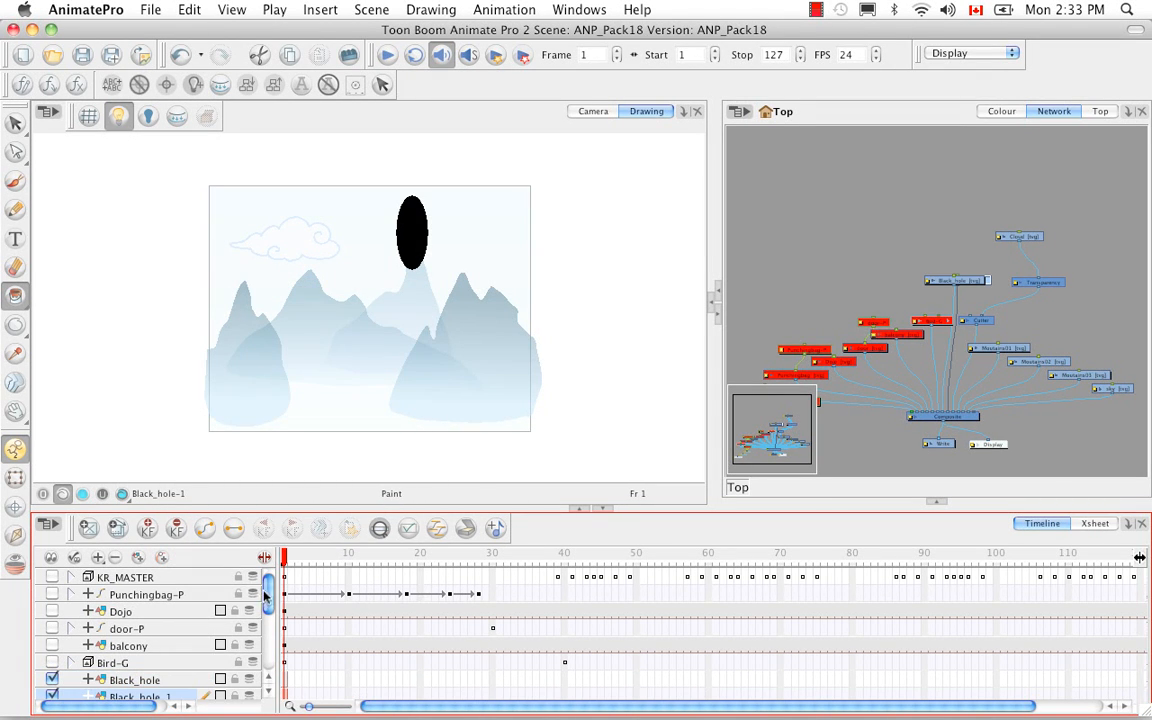
{"action": "scroll", "coordinate": [140, 620], "scroll_direction": "down", "scroll_amount": 3}
{"action": "double_click", "coordinate": [150, 632]}
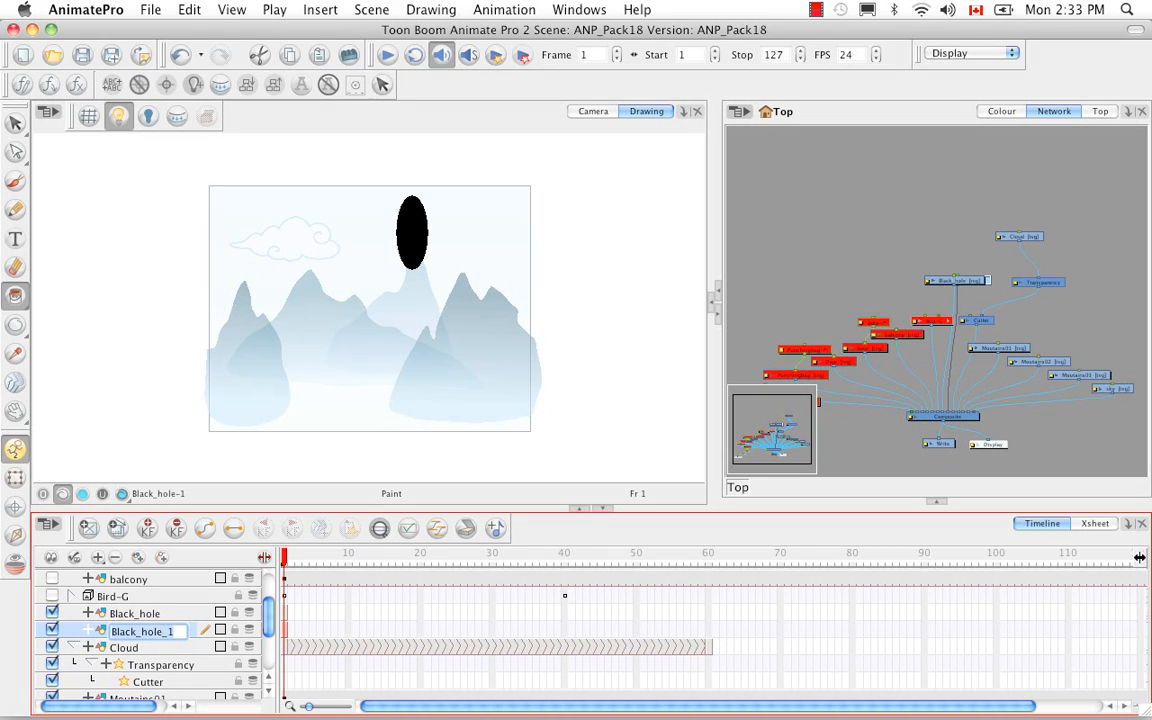
{"action": "key", "text": "BackSpace"}
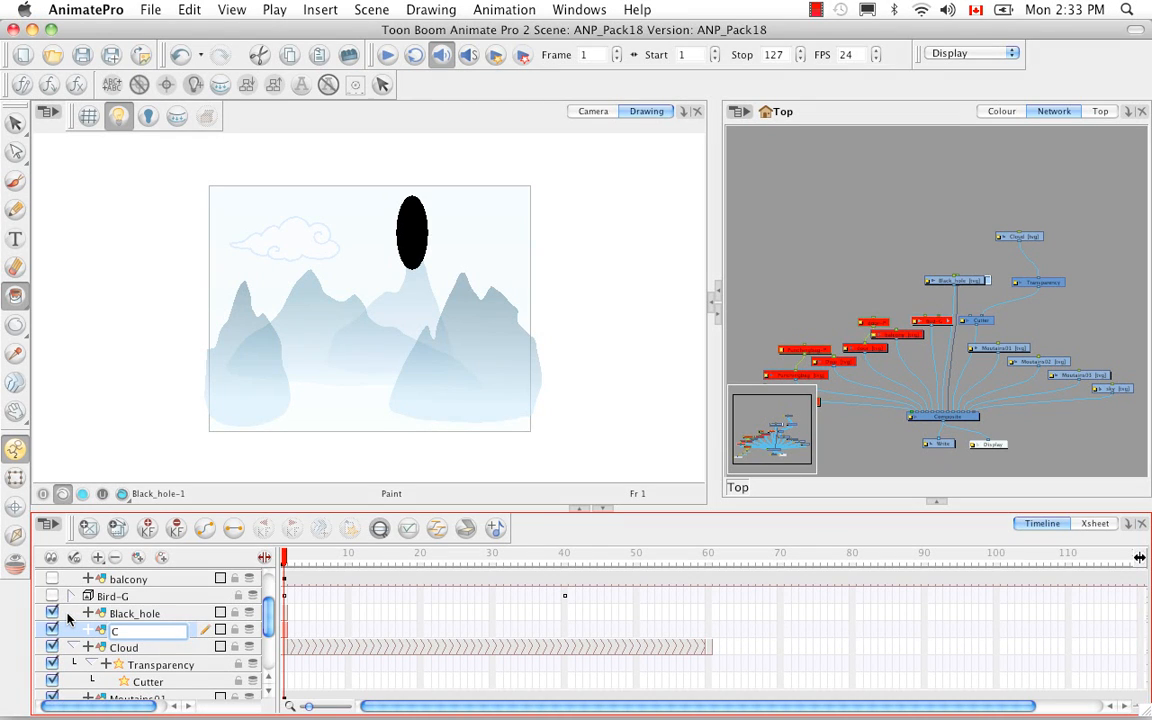
{"action": "type", "text": "Cutter_Matte"}
{"action": "key", "text": "Return"}
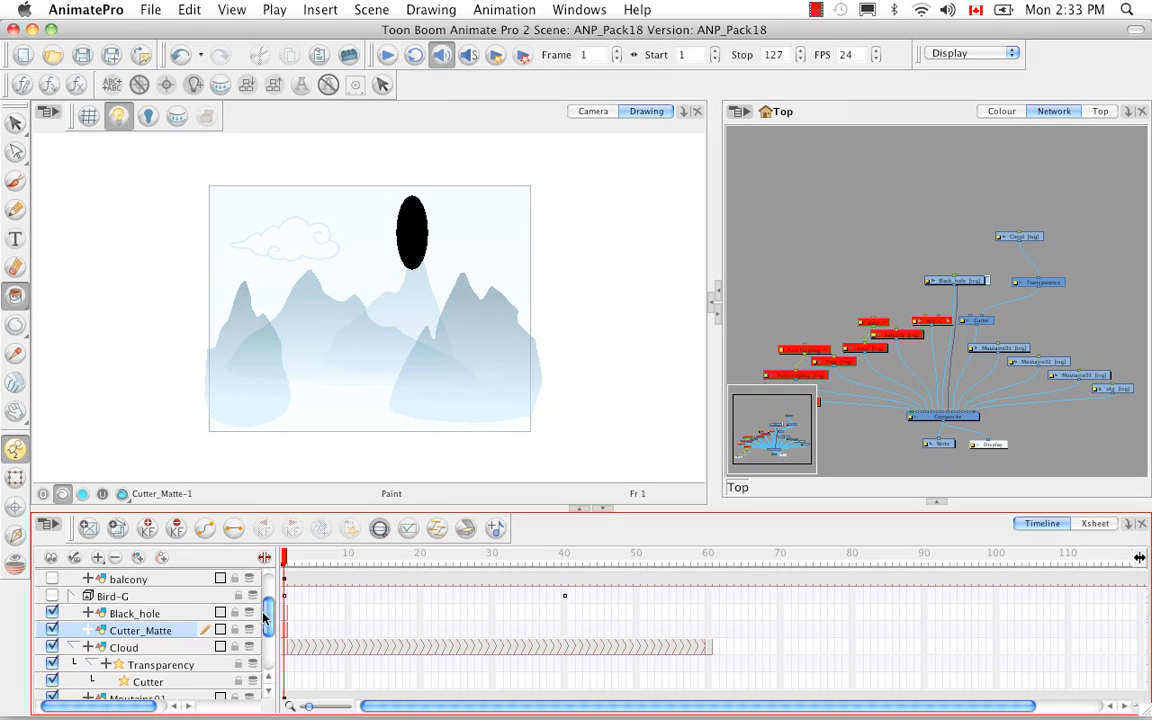
Extend the drawing exposure of the Black_hole and Cutter_Matte layers to frame 60
{"action": "left_click", "coordinate": [709, 615]}
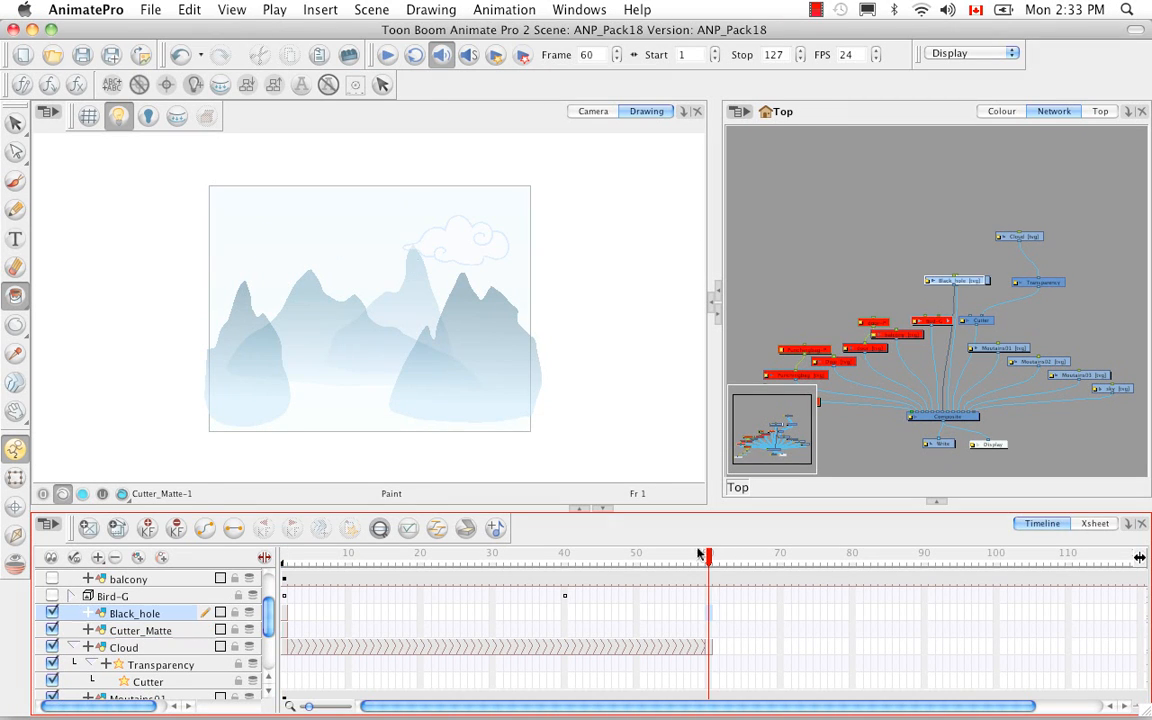
{"action": "right_click", "coordinate": [707, 614]}
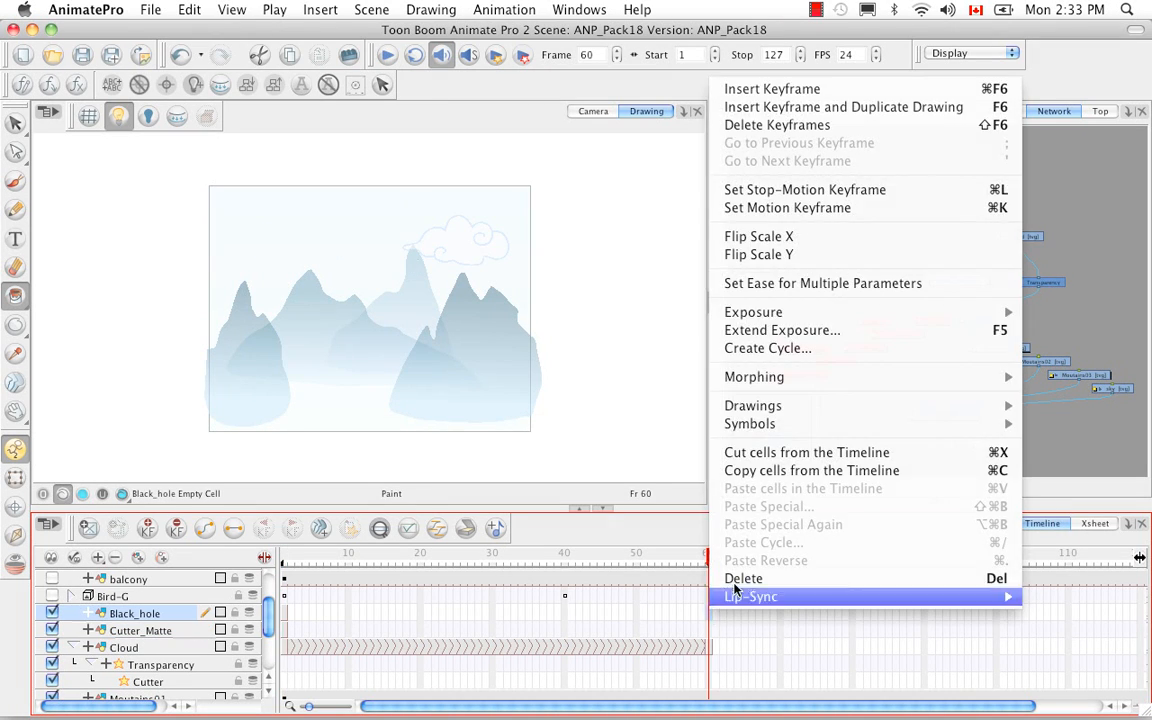
{"action": "left_click", "coordinate": [735, 329]}
{"action": "left_click", "coordinate": [712, 631]}
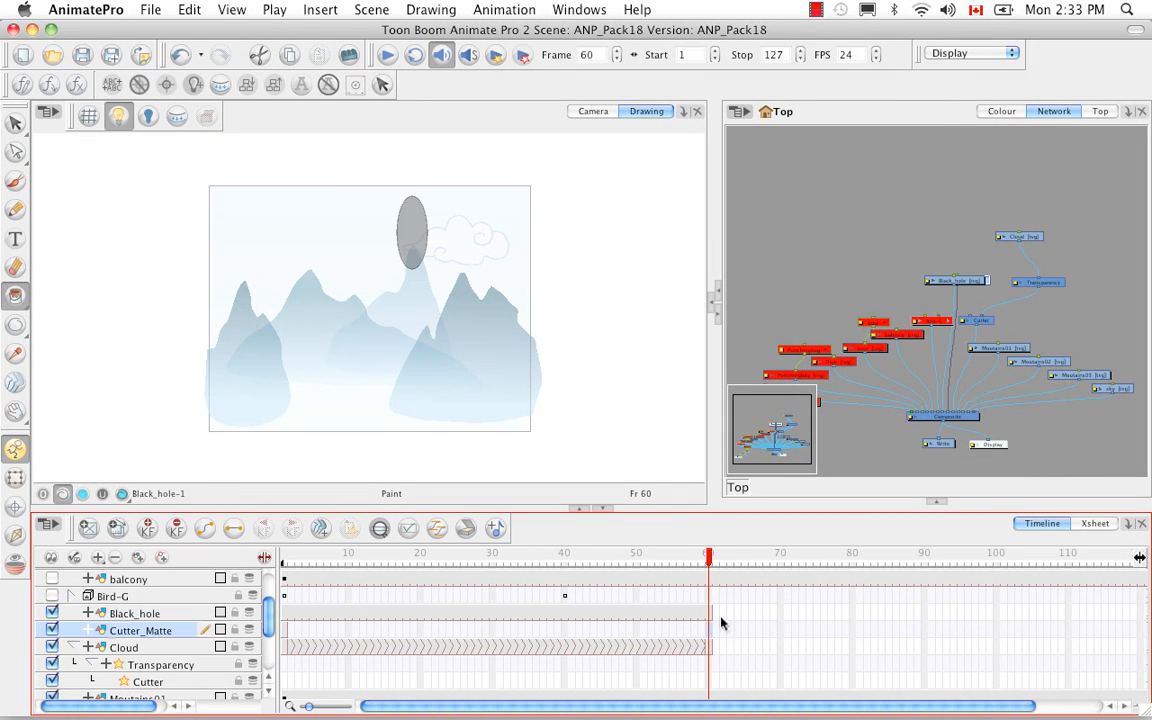
{"action": "right_click", "coordinate": [707, 634]}
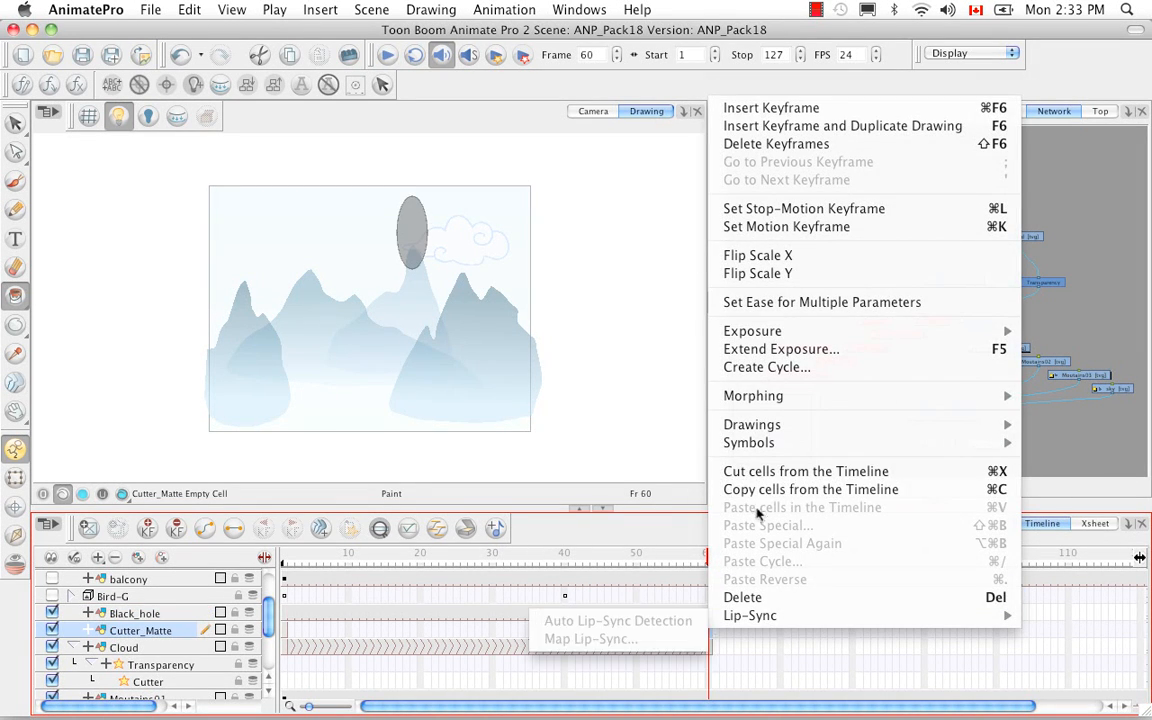
{"action": "left_click", "coordinate": [781, 348]}
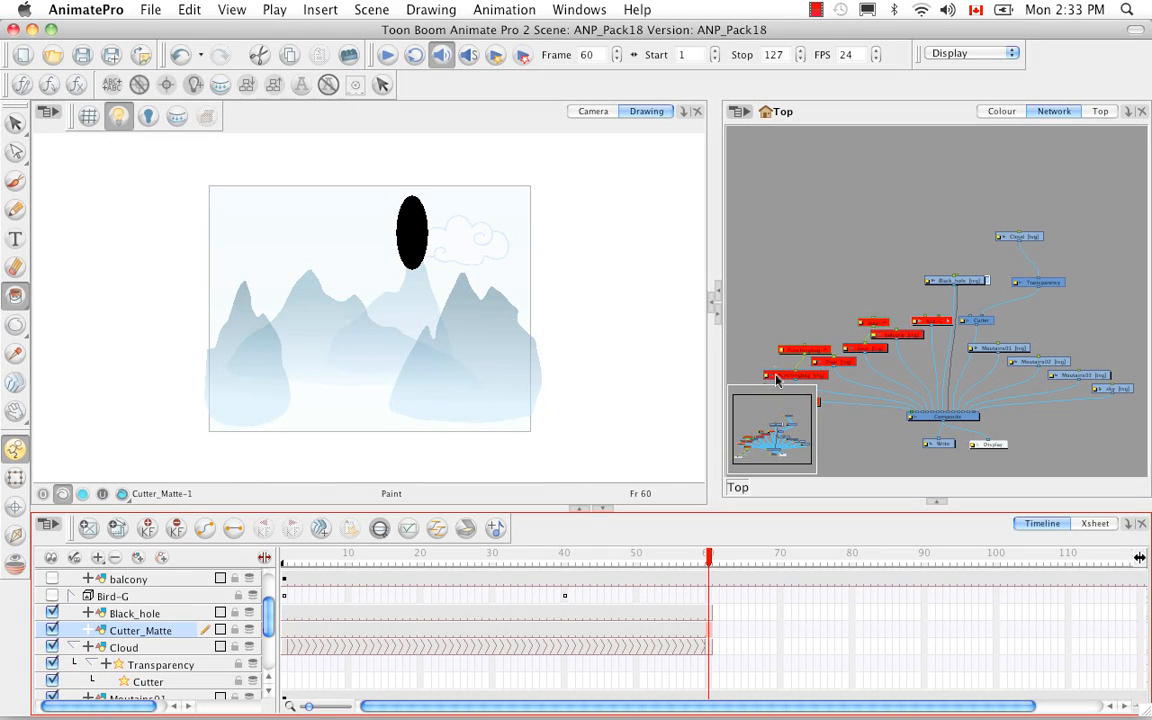
Disable the Black_hole layer and return to frame 1 of Cutter_Matte
{"action": "left_click", "coordinate": [52, 613]}
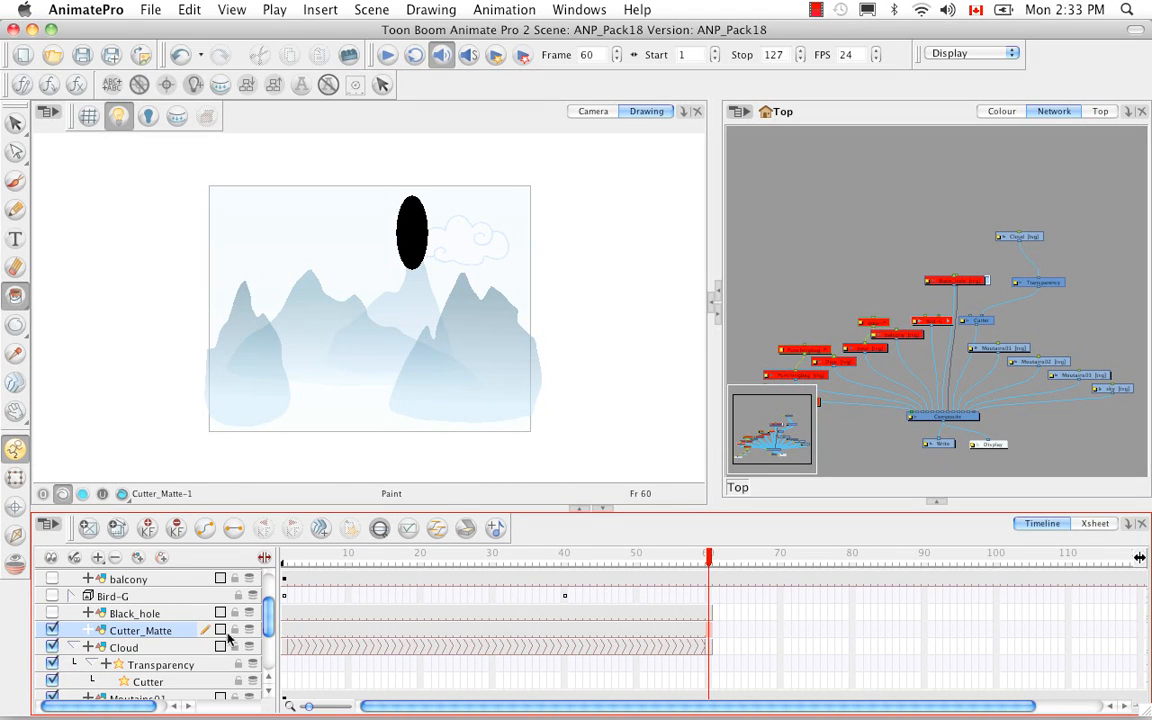
{"action": "left_click", "coordinate": [284, 563]}
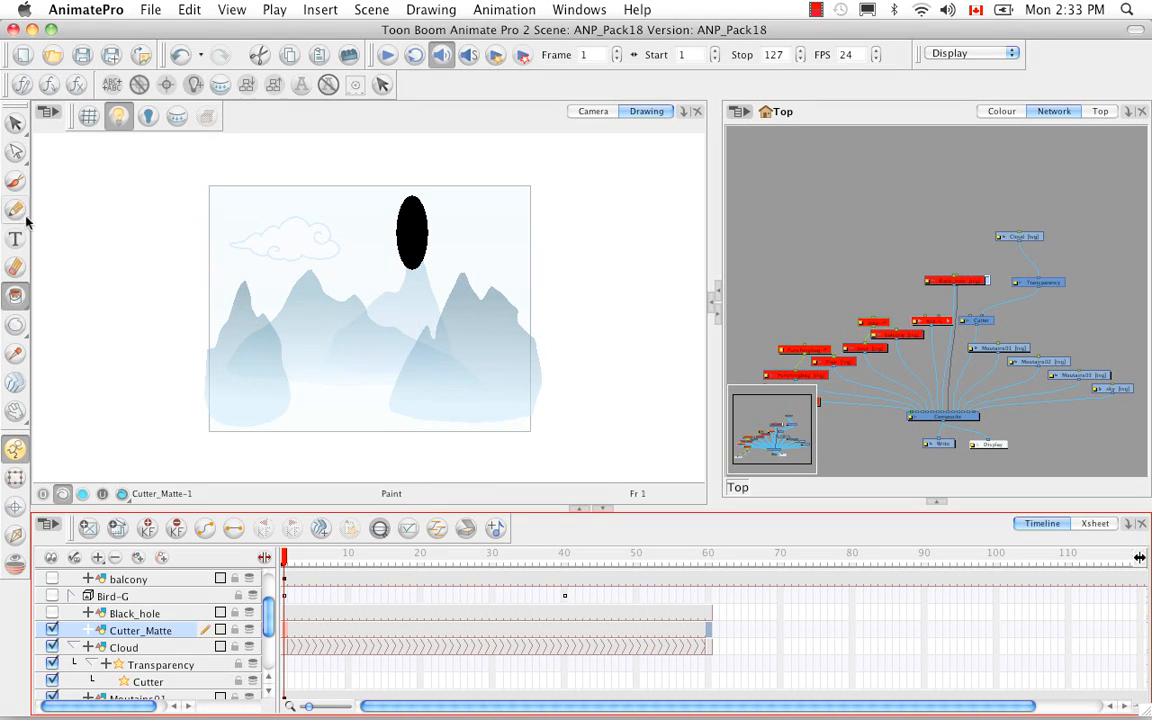
Brush a closed outline on Cutter_Matte from the black ellipse to just past the camera frame's right edge and fill it with black
{"action": "left_click", "coordinate": [16, 181]}
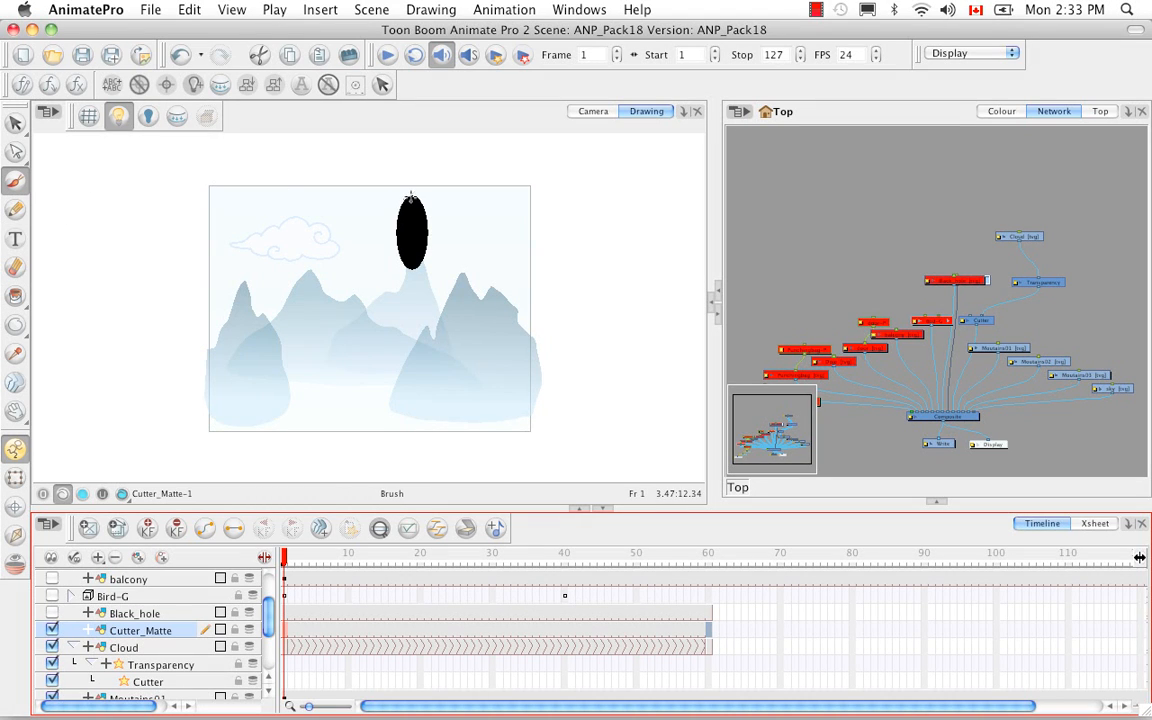
{"action": "left_click_drag", "start_coordinate": [410, 196], "coordinate": [544, 196]}
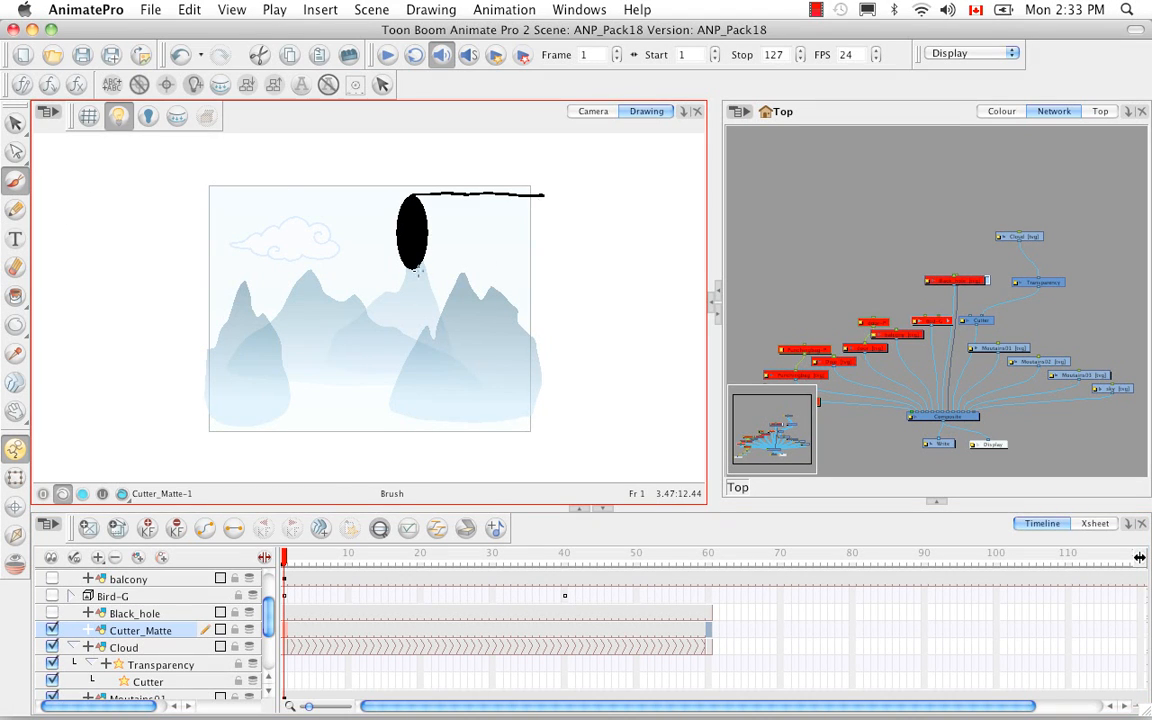
{"action": "left_click_drag", "start_coordinate": [413, 267], "coordinate": [550, 266]}
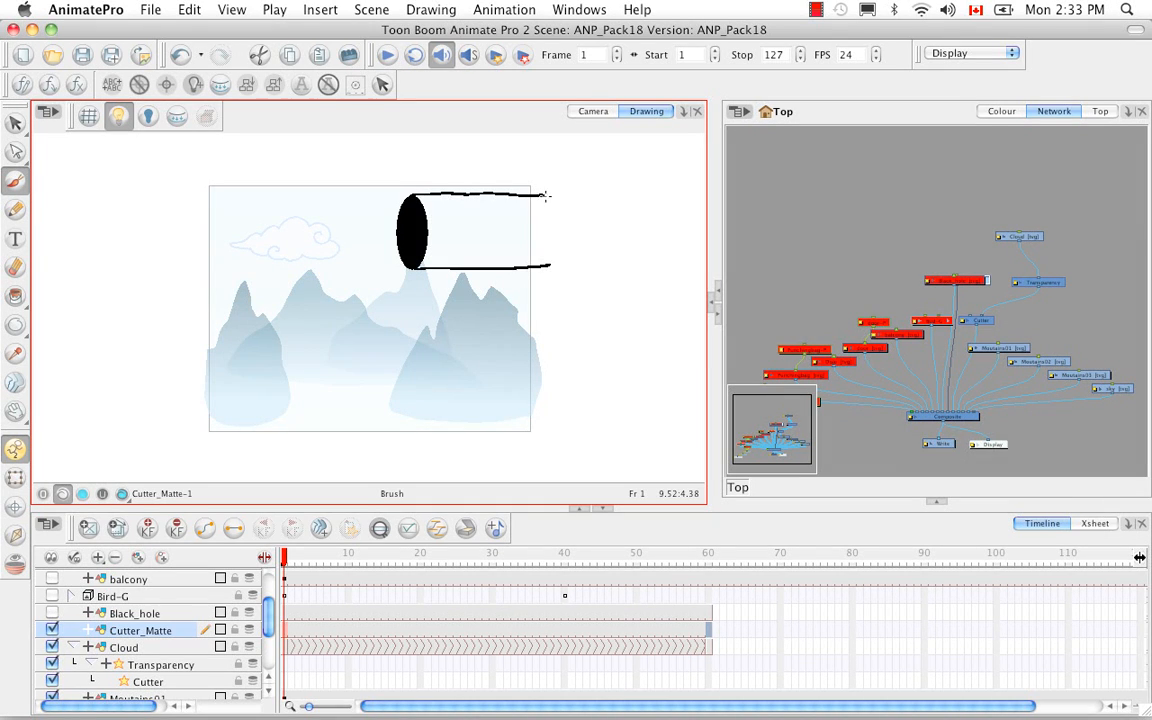
{"action": "mouse_move", "coordinate": [546, 196]}
{"action": "left_mouse_down"}
{"action": "mouse_move", "coordinate": [556, 250]}
{"action": "mouse_move", "coordinate": [546, 265]}
{"action": "left_mouse_up"}
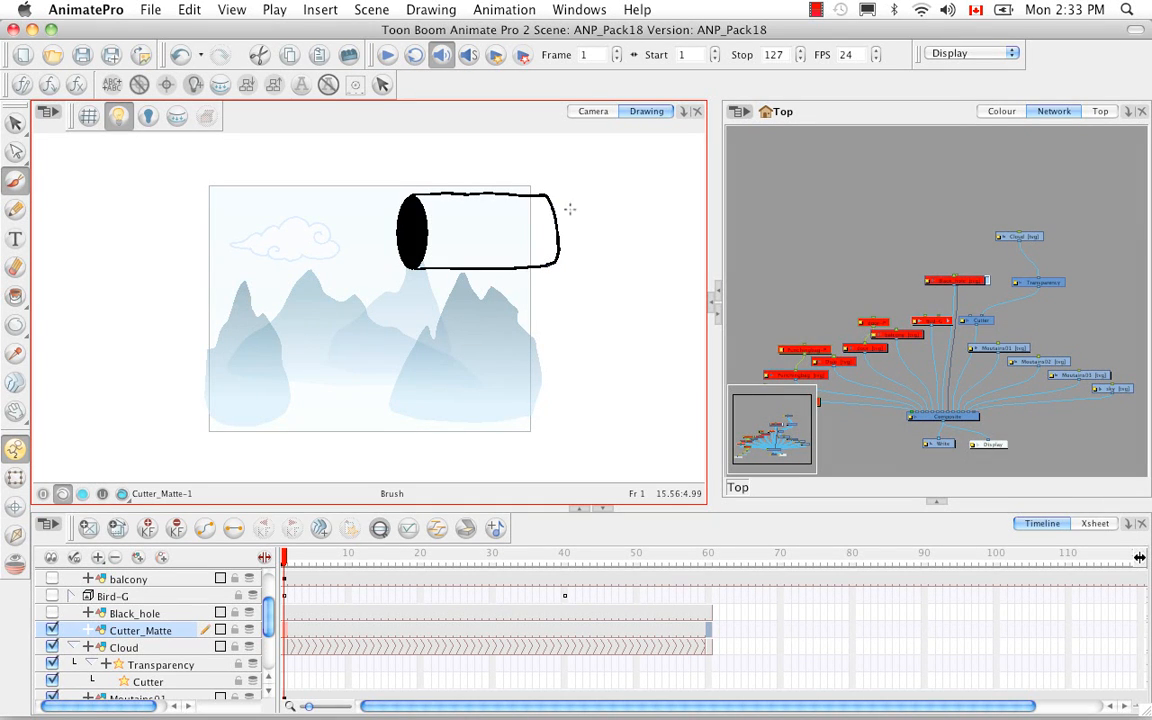
{"action": "left_click", "coordinate": [15, 295]}
{"action": "left_click", "coordinate": [445, 236]}
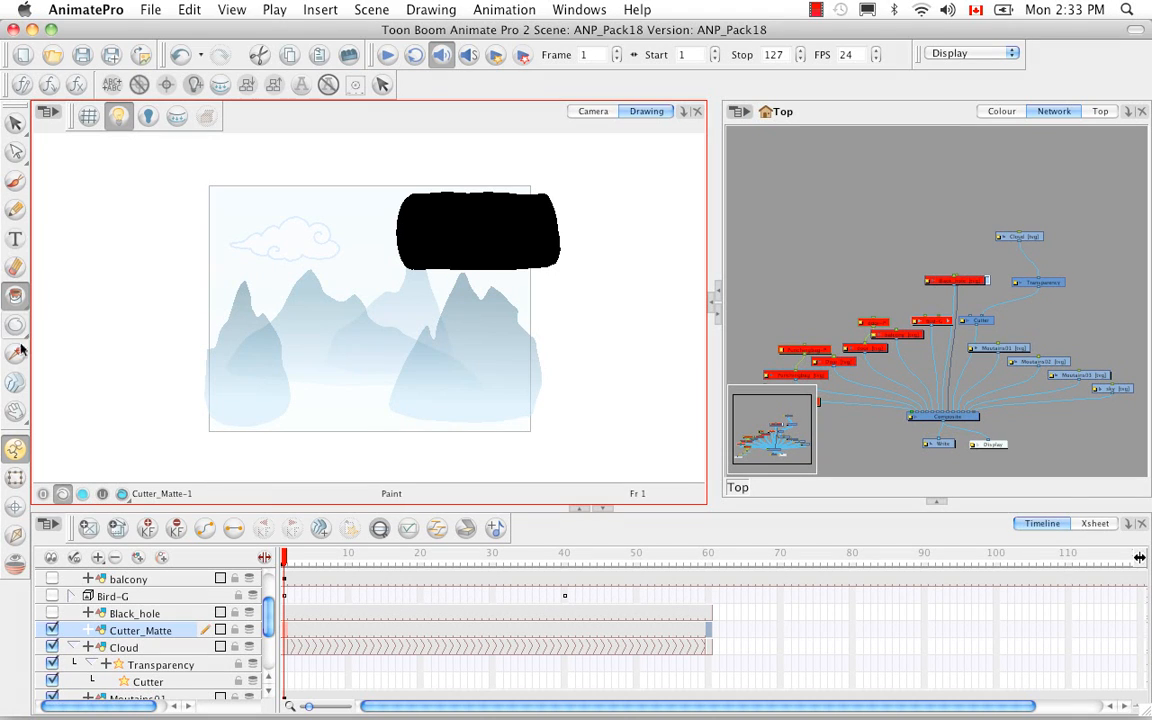
Cut the matte vertically through the ellipse's middle and delete its left half, including the leftover outline
{"action": "left_click", "coordinate": [16, 268]}
{"action": "left_click_drag", "start_coordinate": [406, 190], "coordinate": [406, 268]}
{"action": "left_click", "coordinate": [15, 122]}
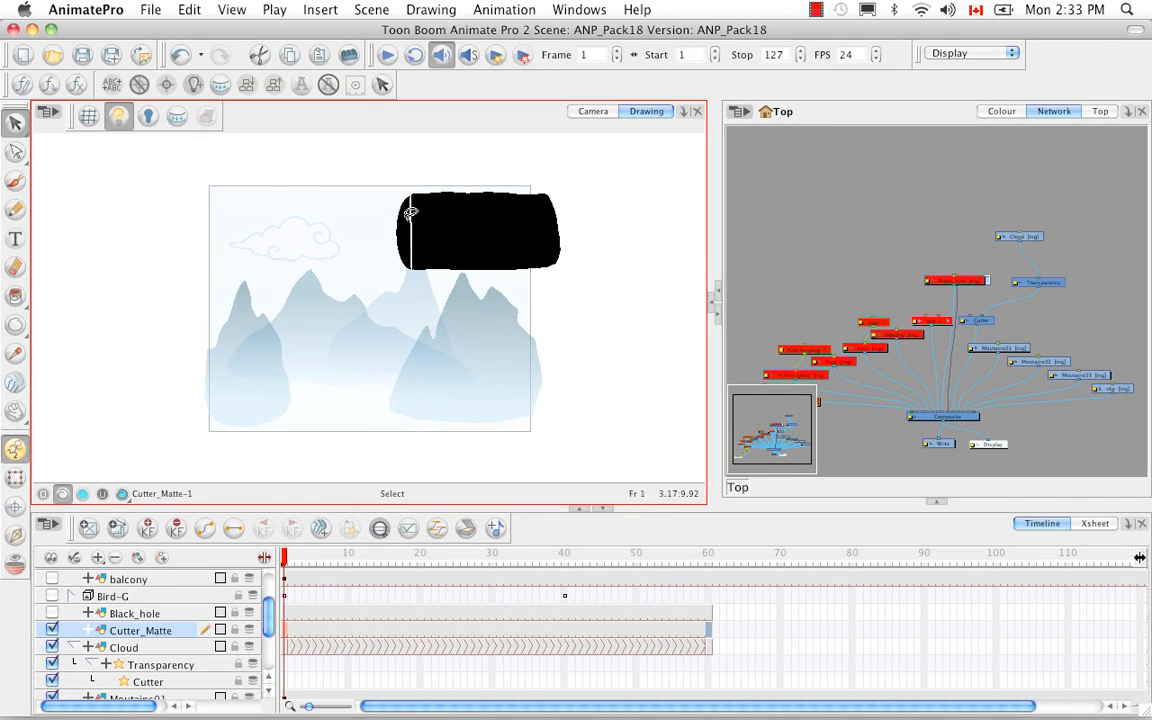
{"action": "left_click_drag", "start_coordinate": [370, 188], "coordinate": [398, 232]}
{"action": "key", "text": "Delete"}
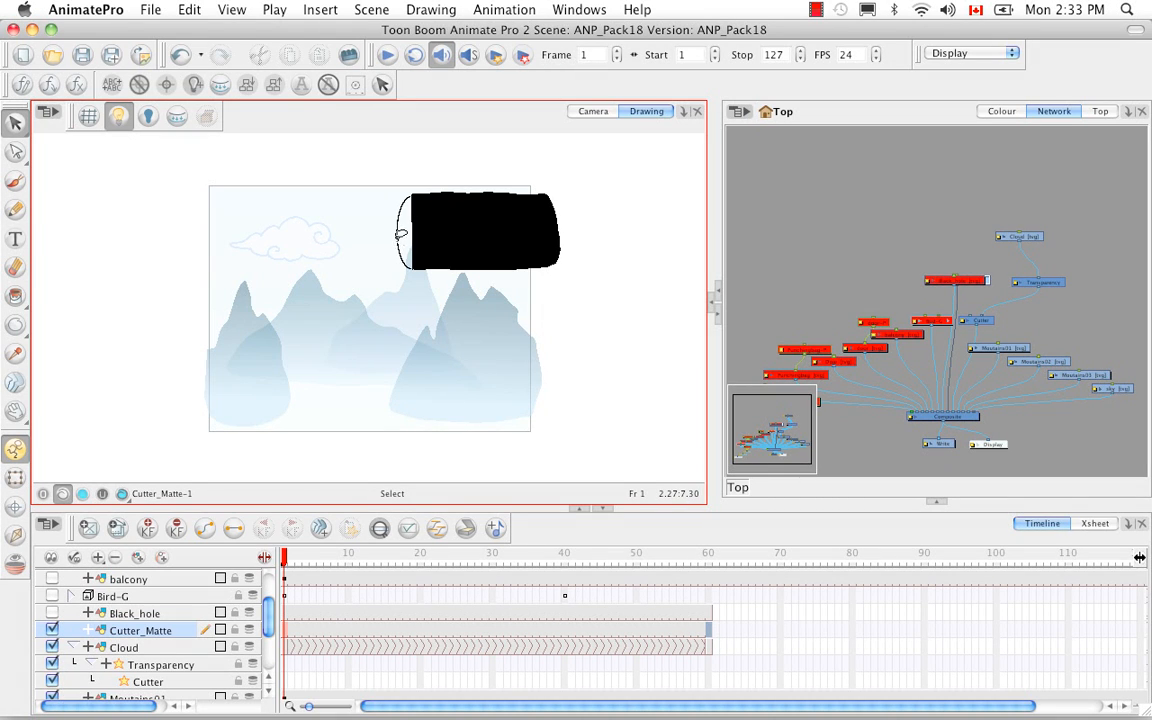
{"action": "left_click", "coordinate": [399, 238]}
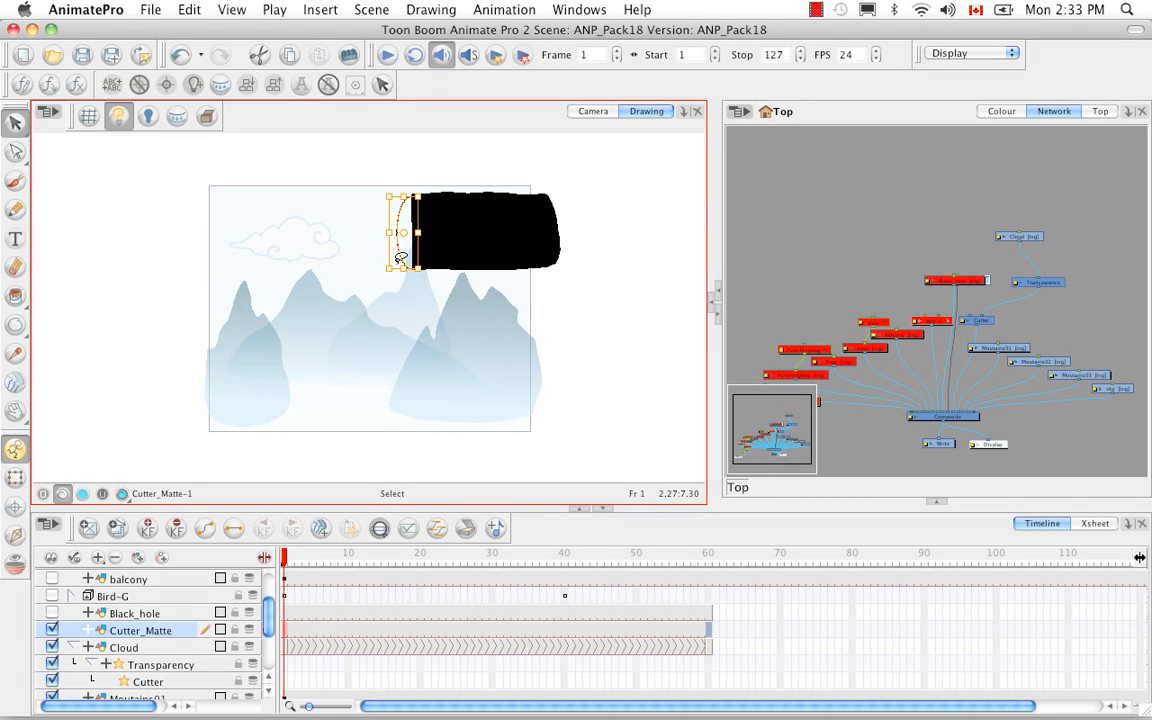
{"action": "key", "text": "Delete"}
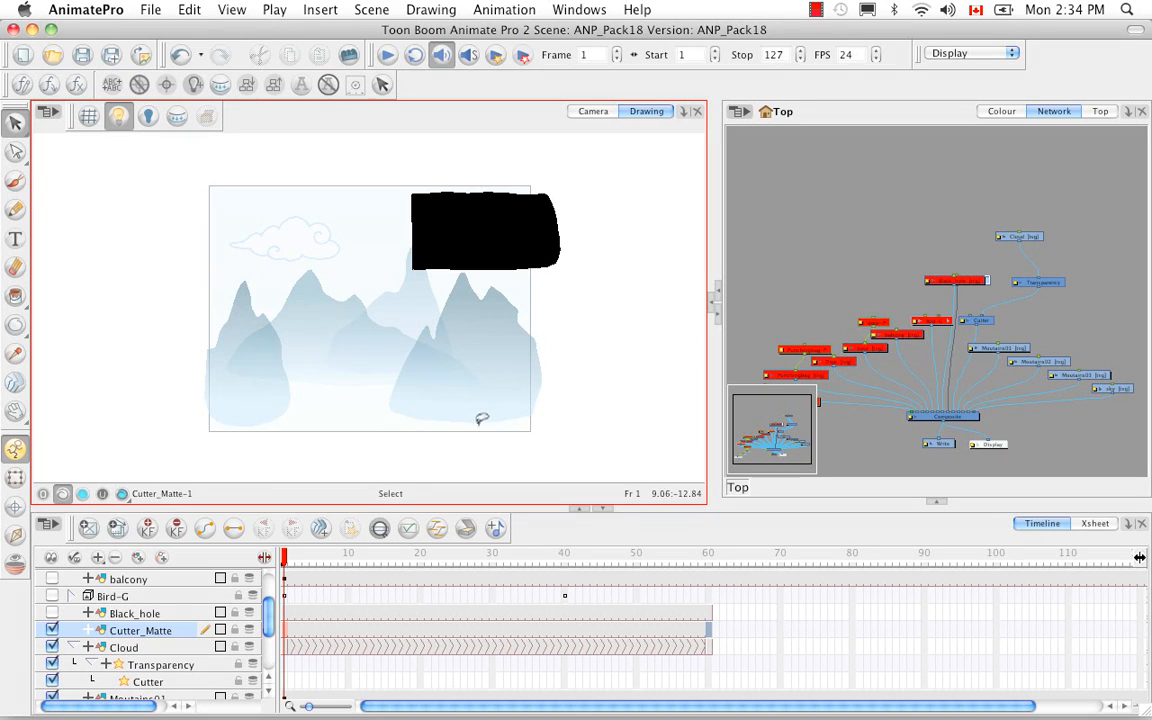
Move the Black_hole module clear of Cutter_Matte, enable it, and reorder its Composite connection so it sits behind the cloud
{"action": "left_click", "coordinate": [966, 285]}
{"action": "left_click_drag", "start_coordinate": [966, 285], "coordinate": [849, 204]}
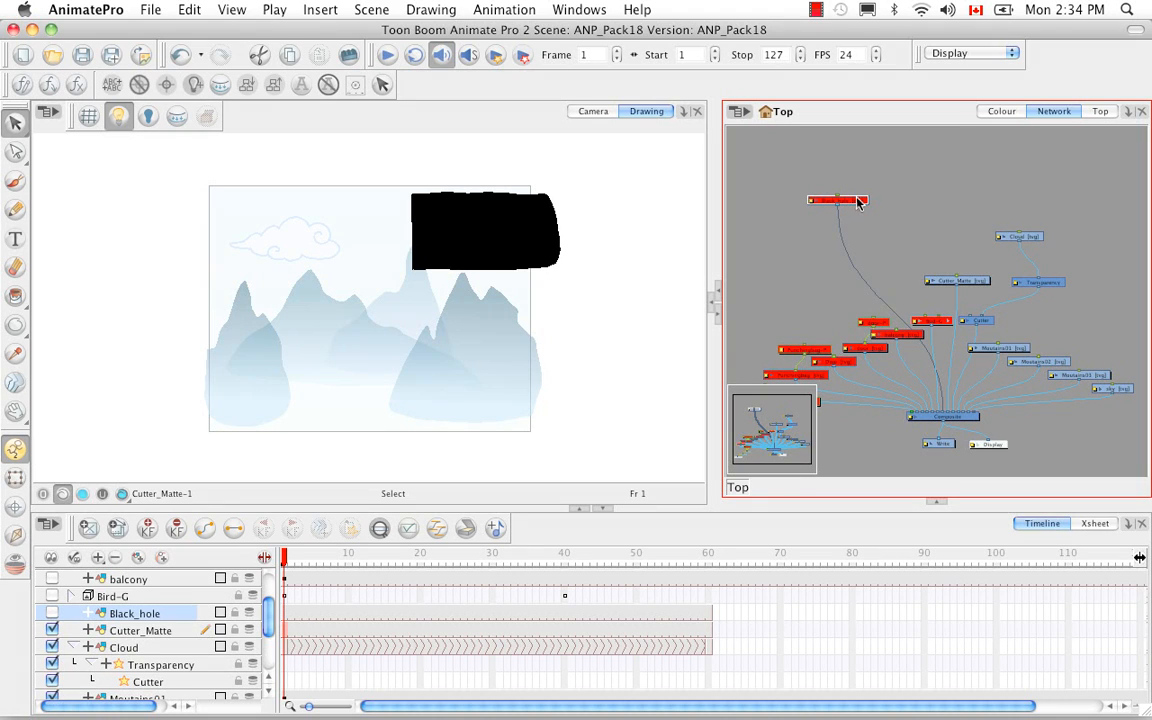
{"action": "key", "text": "a"}
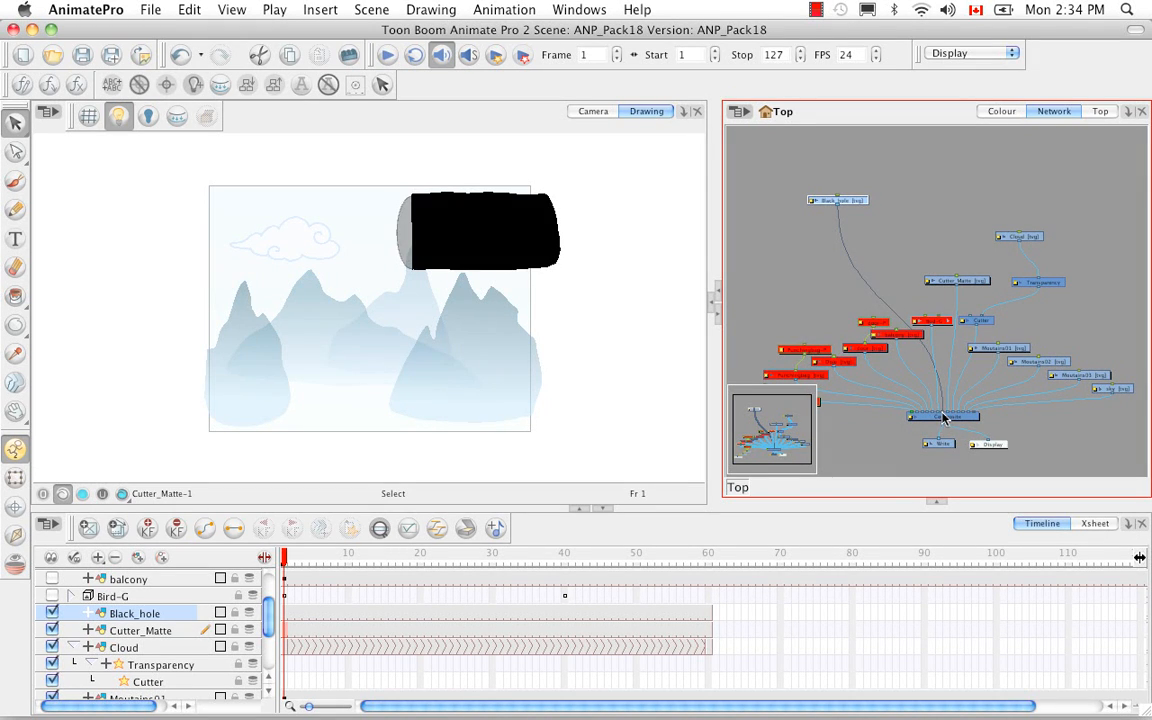
{"action": "left_click_drag", "start_coordinate": [945, 418], "coordinate": [952, 420]}
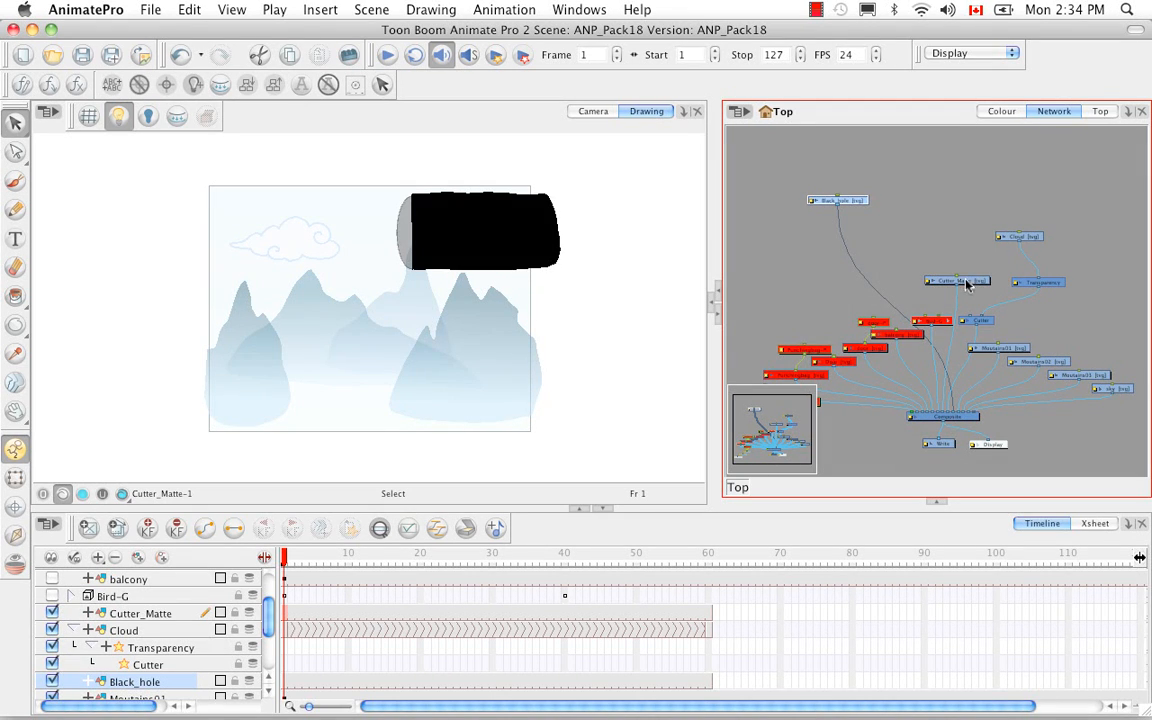
Connect Cutter_Matte to the Cutter's matte input instead of the Composite, and check the cut in the Camera view up to frame 57
{"action": "left_click_drag", "start_coordinate": [955, 287], "coordinate": [943, 418]}
{"action": "left_click_drag", "start_coordinate": [965, 281], "coordinate": [968, 321]}
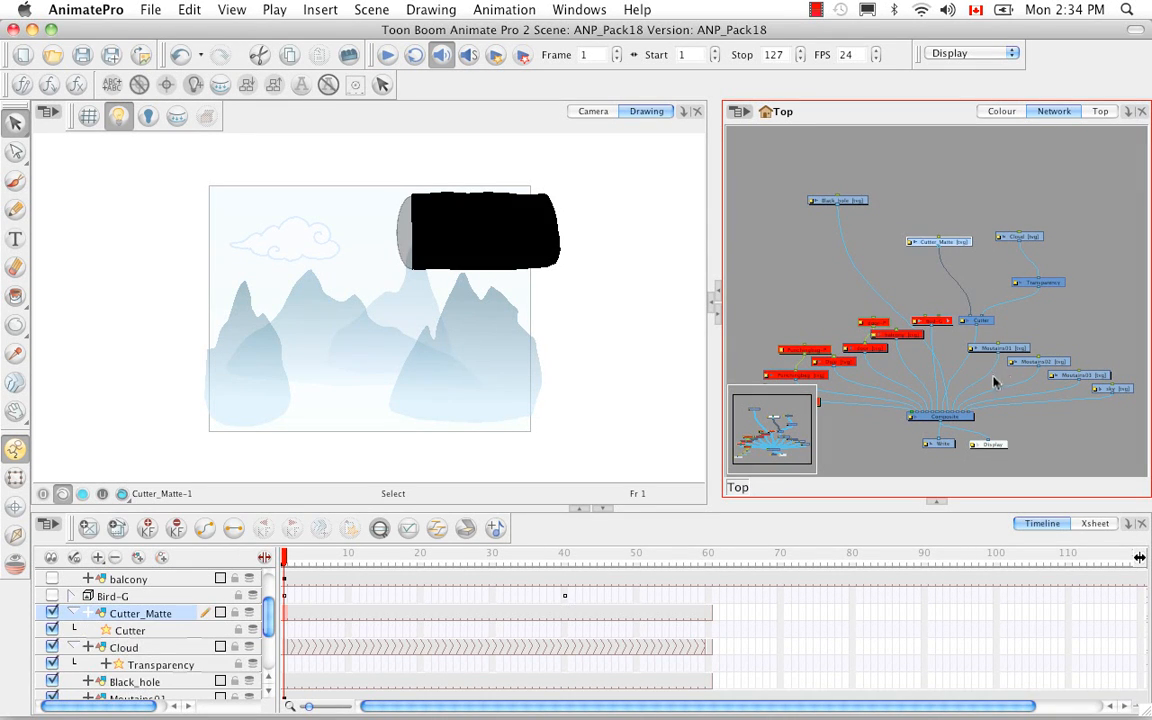
{"action": "left_click", "coordinate": [593, 111]}
{"action": "left_click_drag", "start_coordinate": [290, 558], "coordinate": [558, 558]}
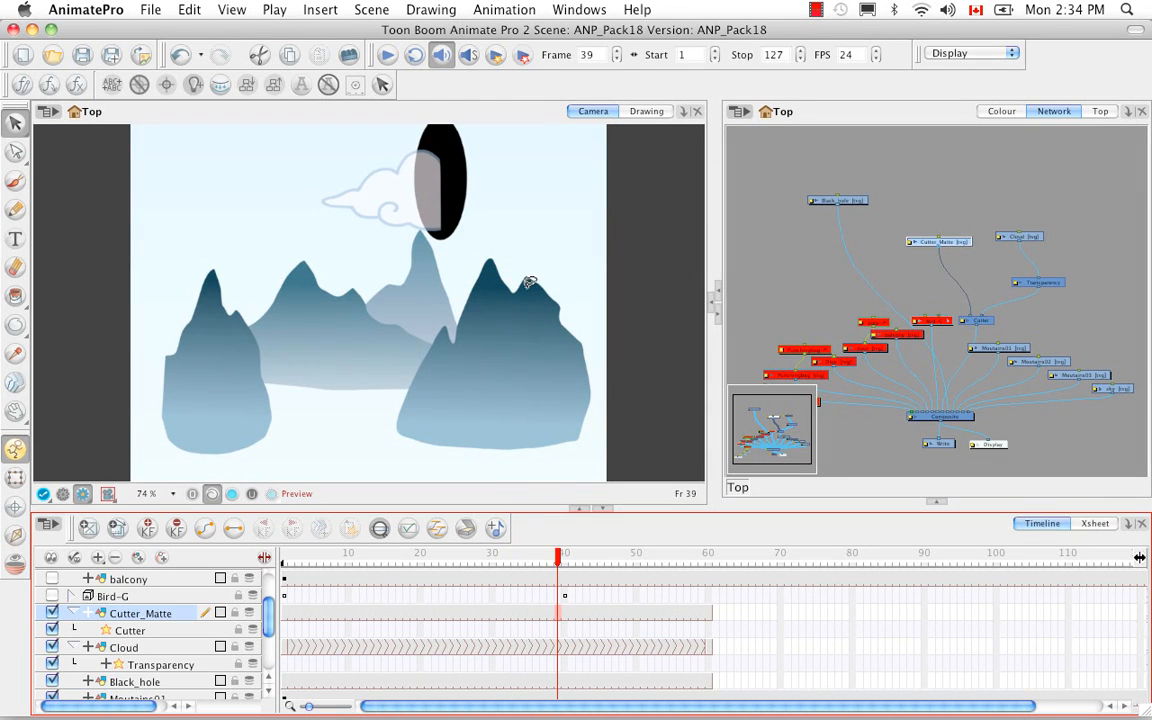
{"action": "left_click_drag", "start_coordinate": [558, 557], "coordinate": [687, 563]}
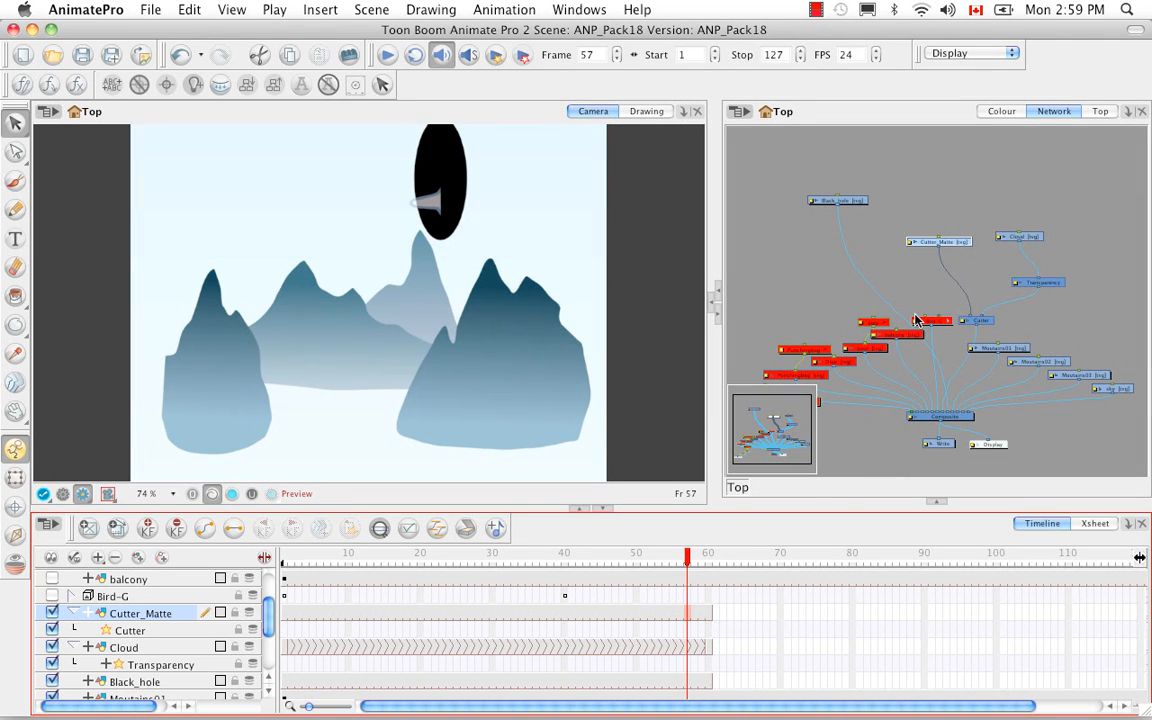
Turn on the Inverted option in the Cutter module's layer properties
{"action": "double_click", "coordinate": [963, 326]}
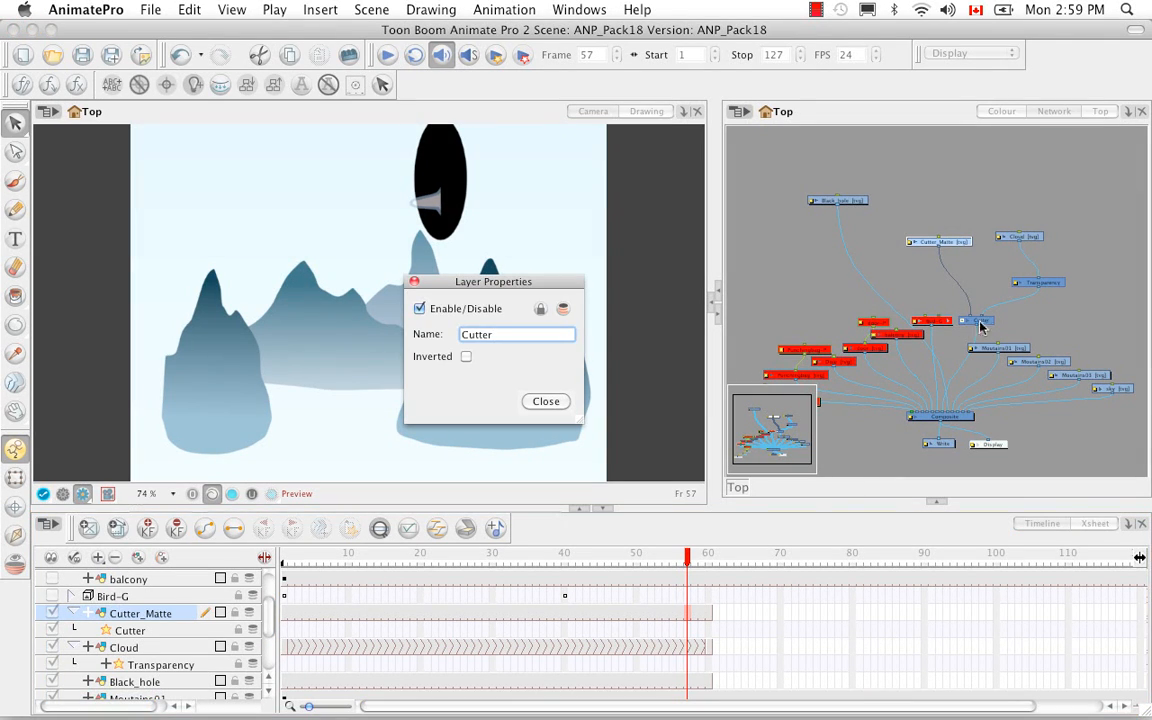
{"action": "left_click_drag", "start_coordinate": [535, 292], "coordinate": [817, 272]}
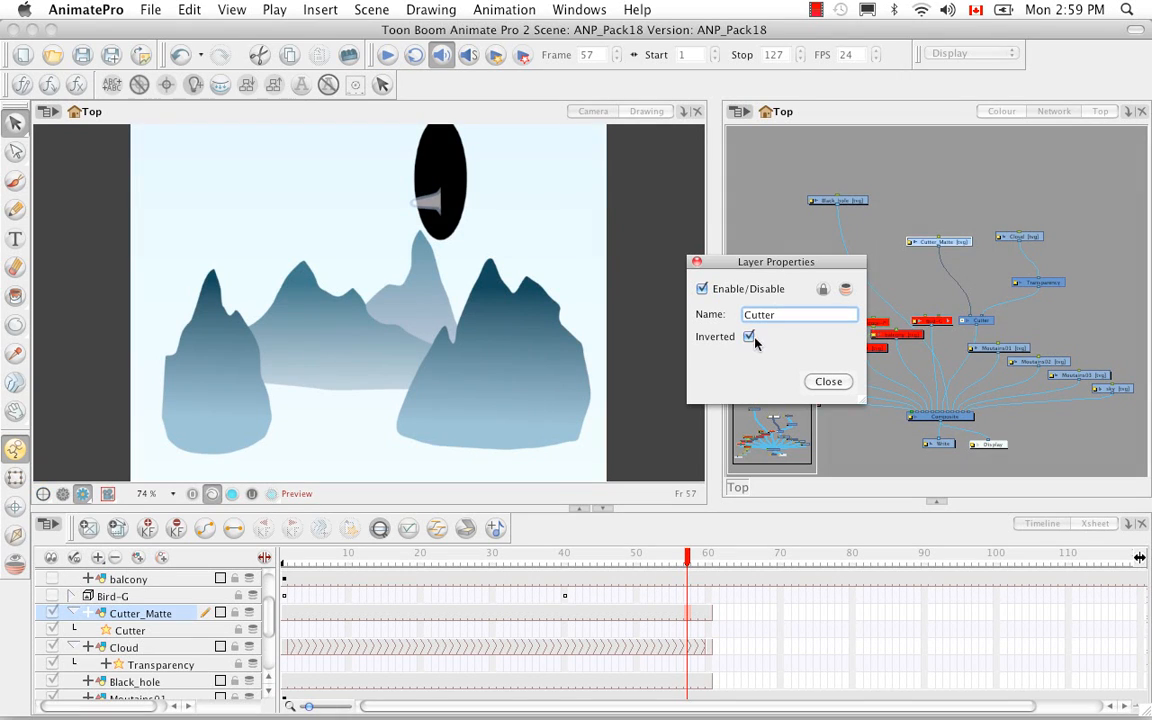
{"action": "left_click", "coordinate": [749, 337]}
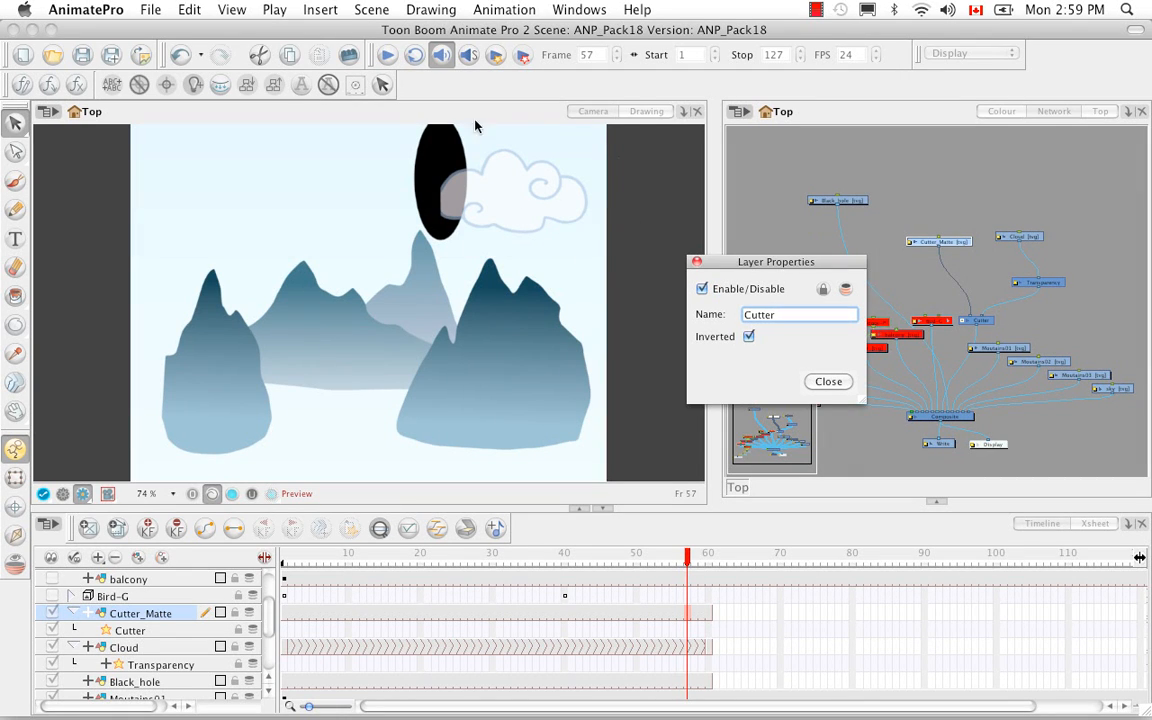
Check the inverted cut back to frame 42, close the Cutter's properties, and view the Cutter_Matte drawing
{"action": "left_click", "coordinate": [681, 560]}
{"action": "left_click_drag", "start_coordinate": [681, 560], "coordinate": [578, 562]}
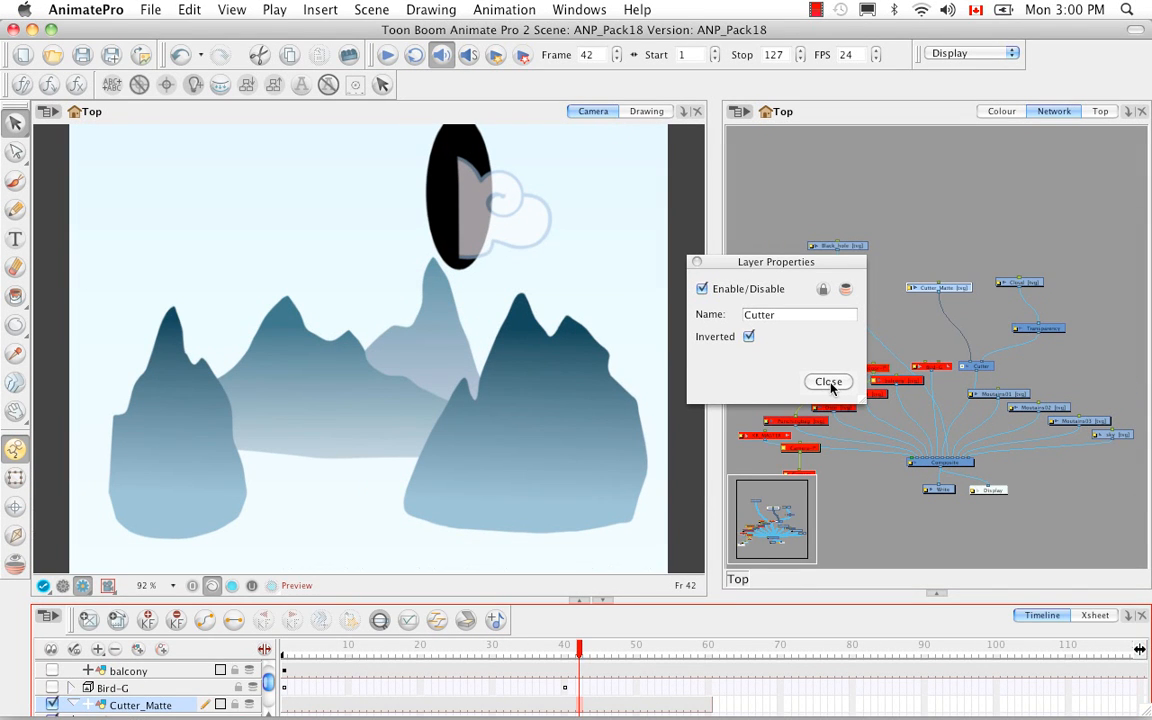
{"action": "left_click", "coordinate": [828, 382]}
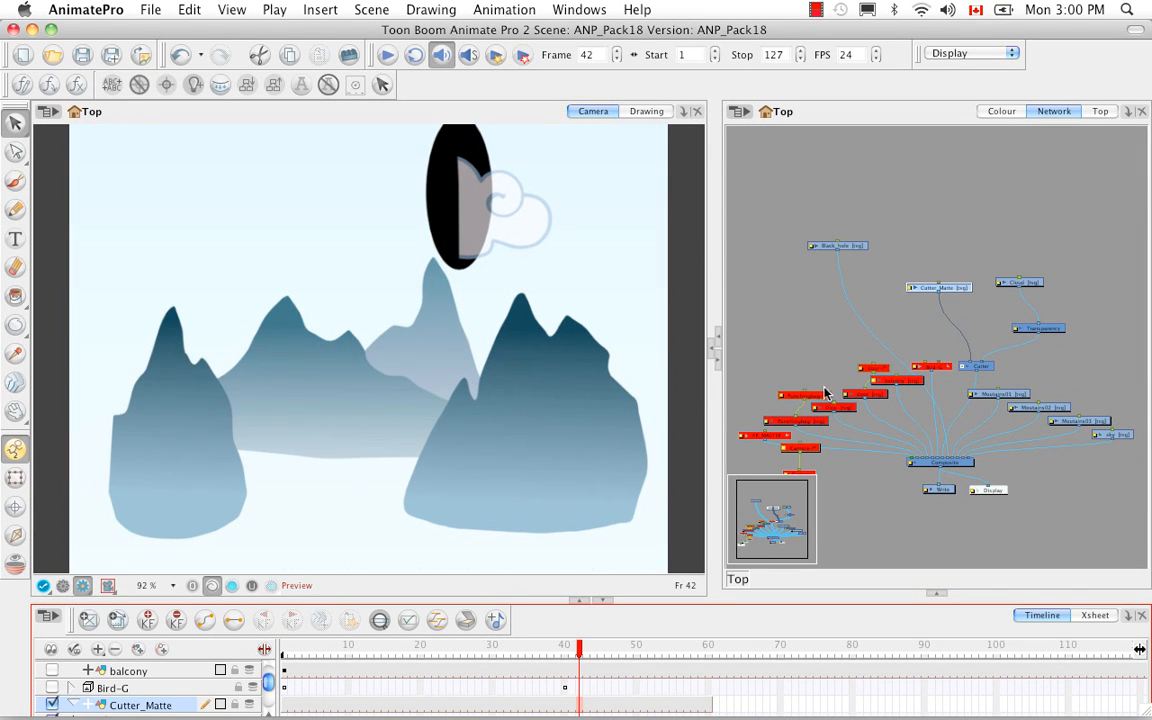
{"action": "left_click", "coordinate": [645, 118]}
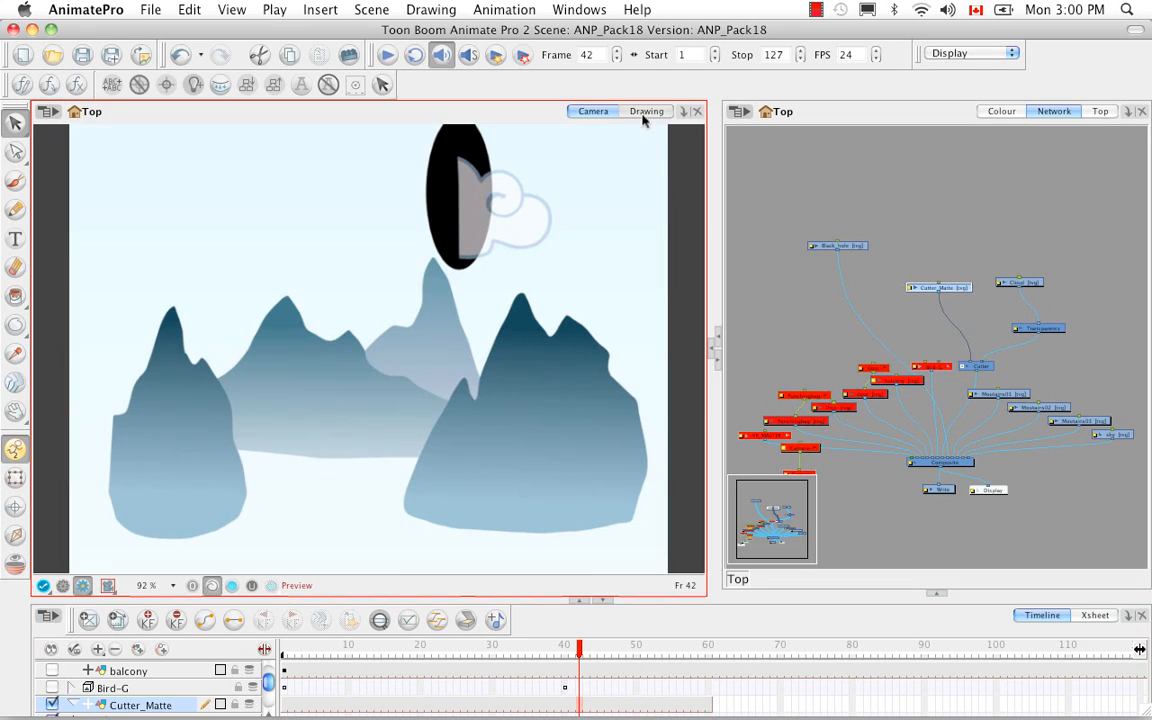
{"action": "left_click", "coordinate": [645, 114]}
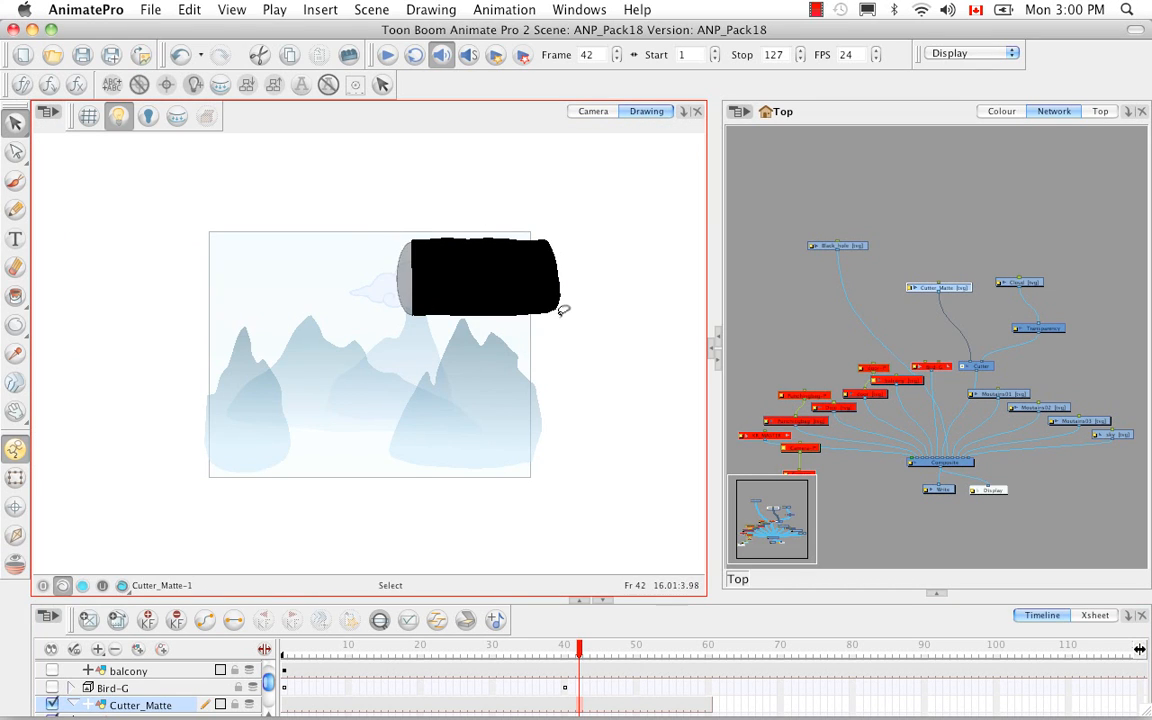